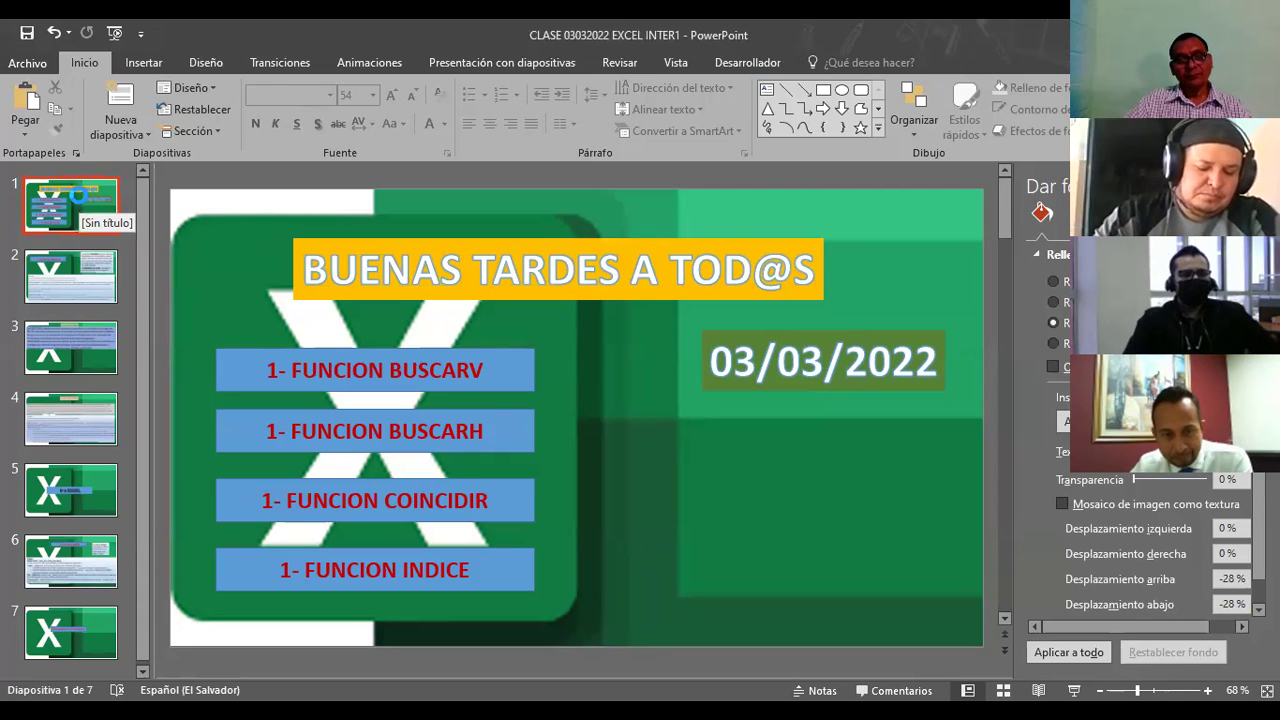
Step: Preview the first slides as a slide show, then return to editing the title slide
{"action": "key", "text": "F5"}
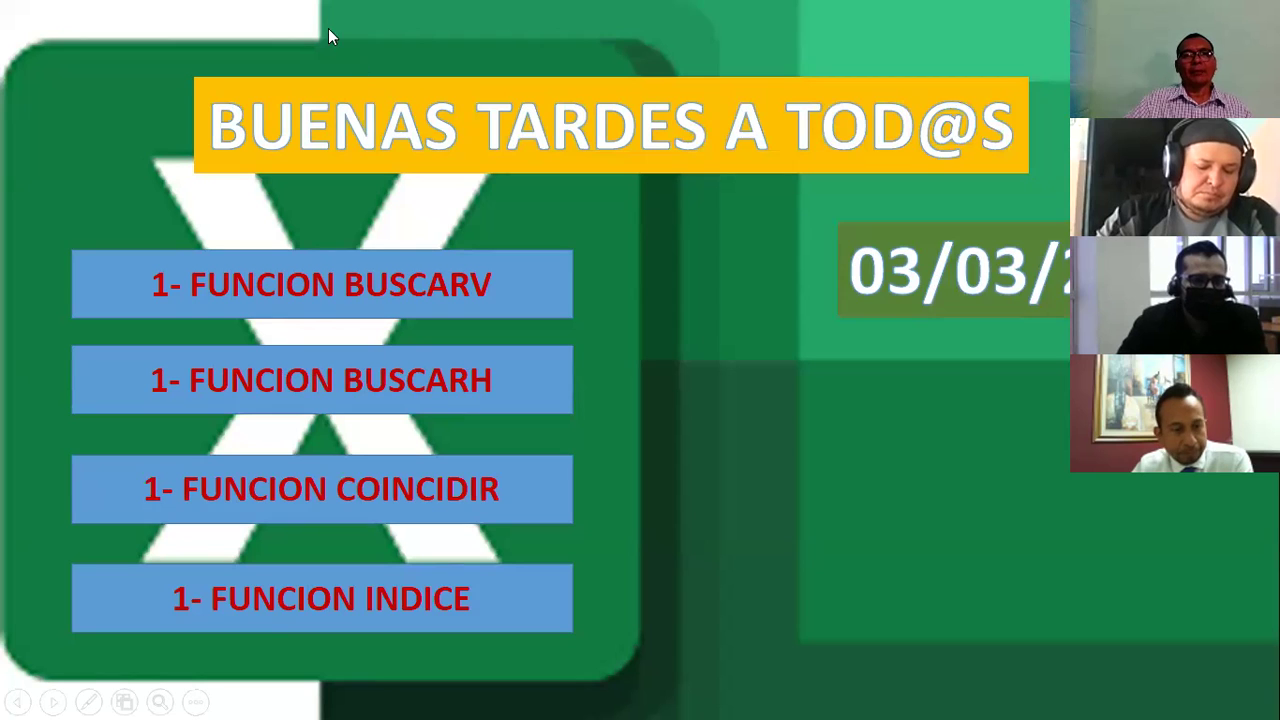
{"action": "left_click", "coordinate": [250, 82]}
{"action": "key", "text": "Left"}
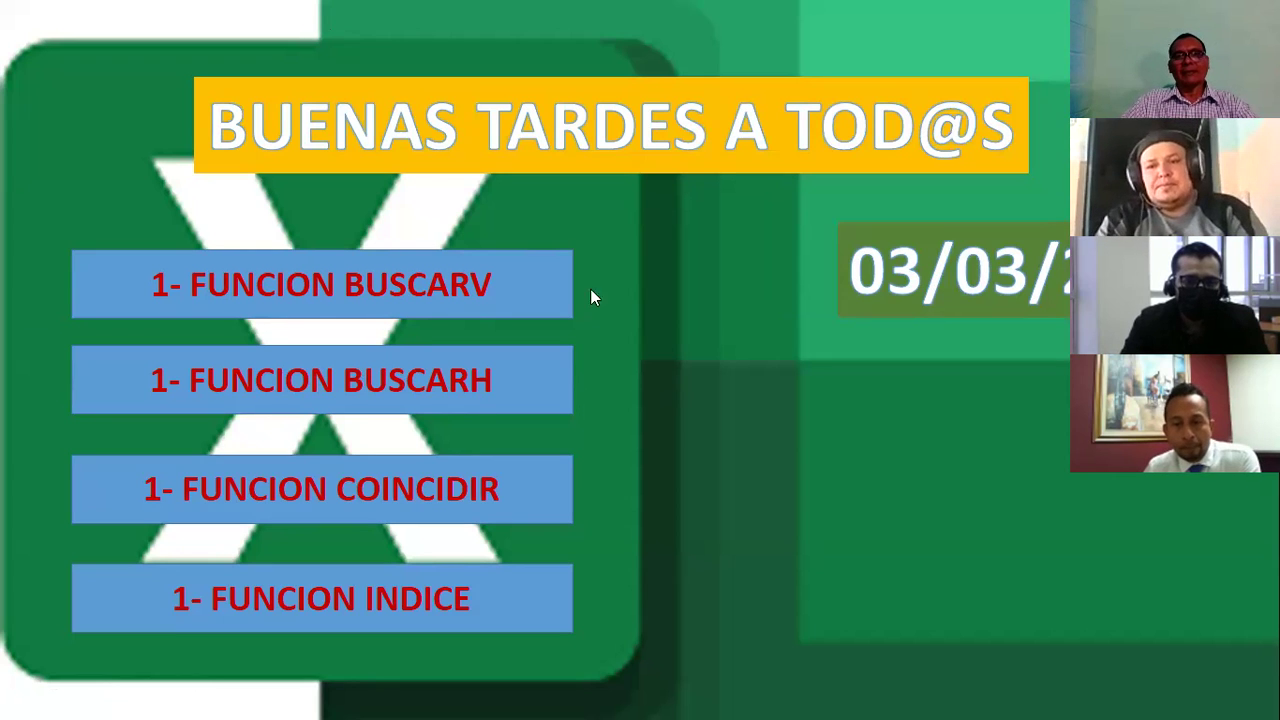
{"action": "left_click", "coordinate": [634, 341]}
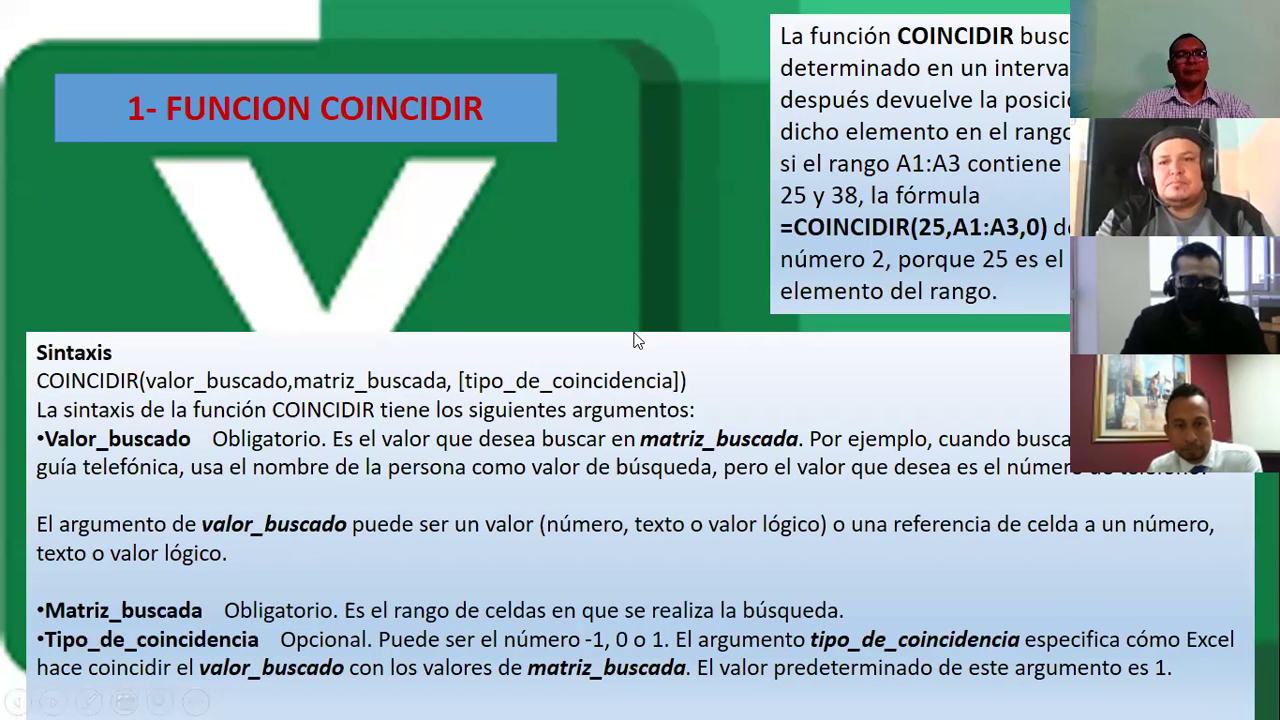
{"action": "key", "text": "Escape"}
{"action": "scroll", "coordinate": [367, 317], "scroll_direction": "up", "scroll_amount": 1}
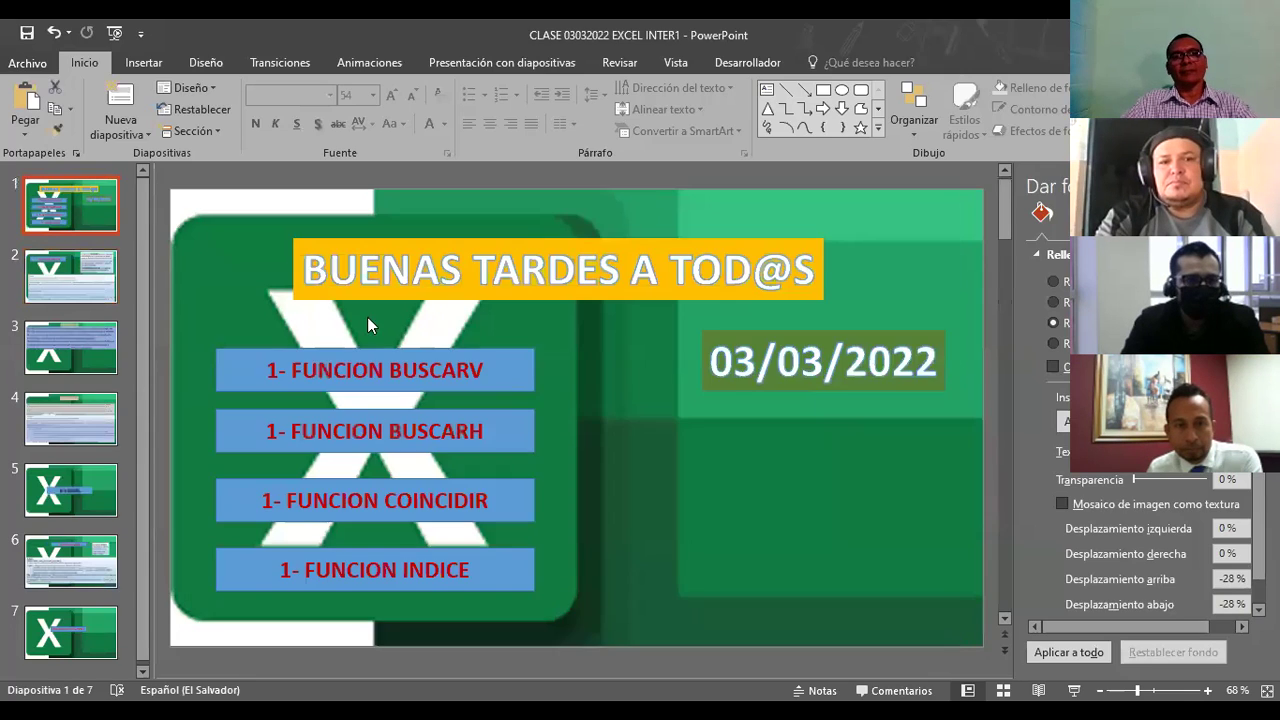
Step: Renumber the BUSCARH, COINCIDIR and INDICE boxes to 2, 3 and 4
{"action": "double_click", "coordinate": [273, 424]}
{"action": "type", "text": "2"}
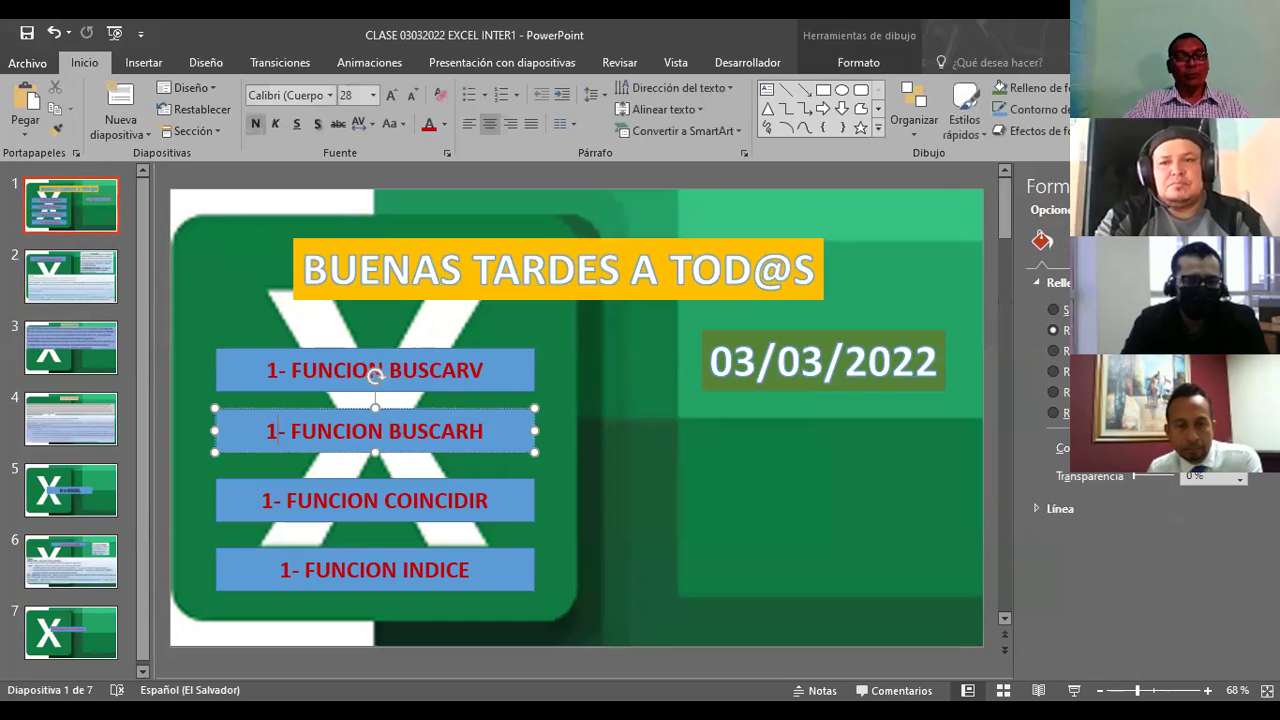
{"action": "left_click", "coordinate": [271, 499]}
{"action": "double_click", "coordinate": [271, 499]}
{"action": "type", "text": "3"}
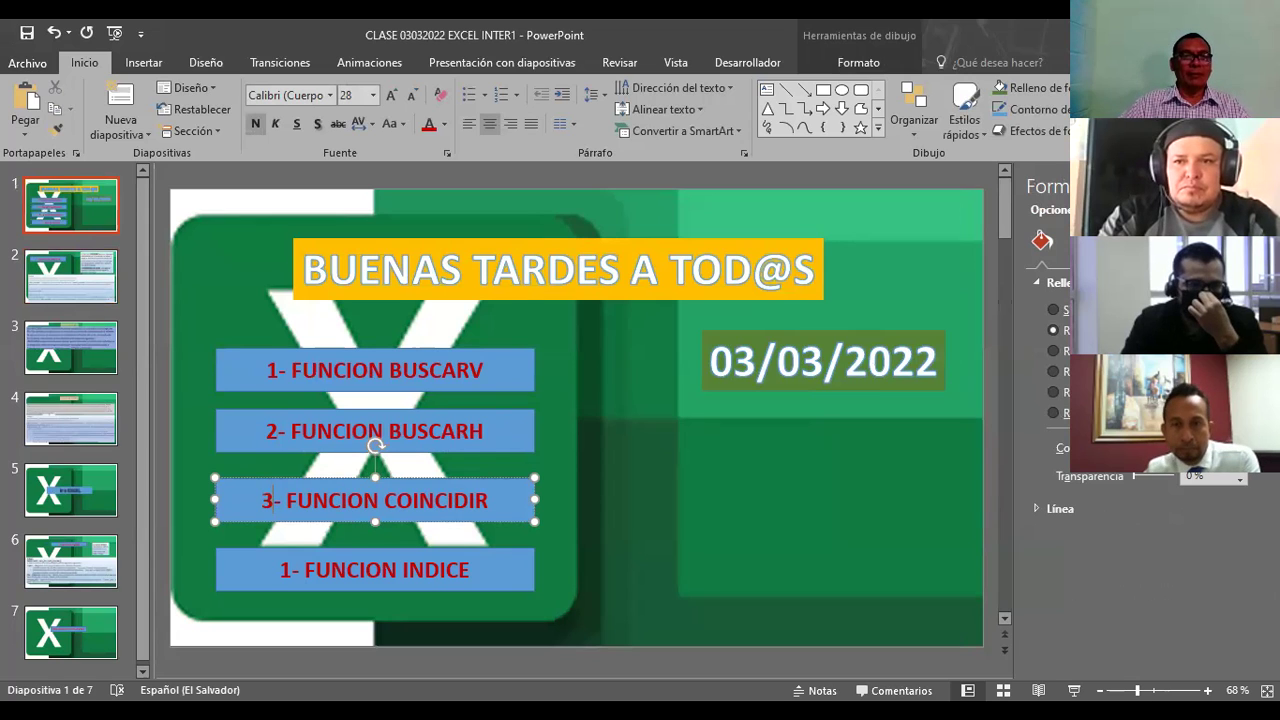
{"action": "left_click", "coordinate": [291, 572]}
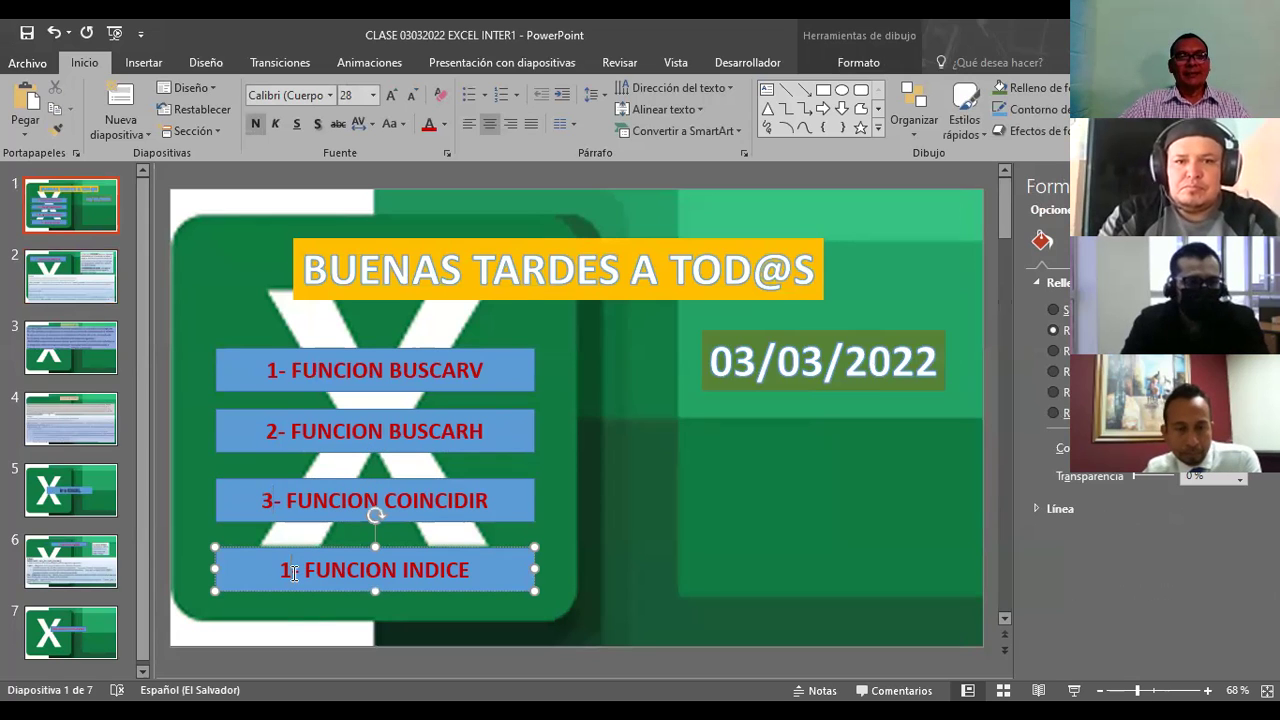
{"action": "key", "text": "BackSpace"}
{"action": "type", "text": "4"}
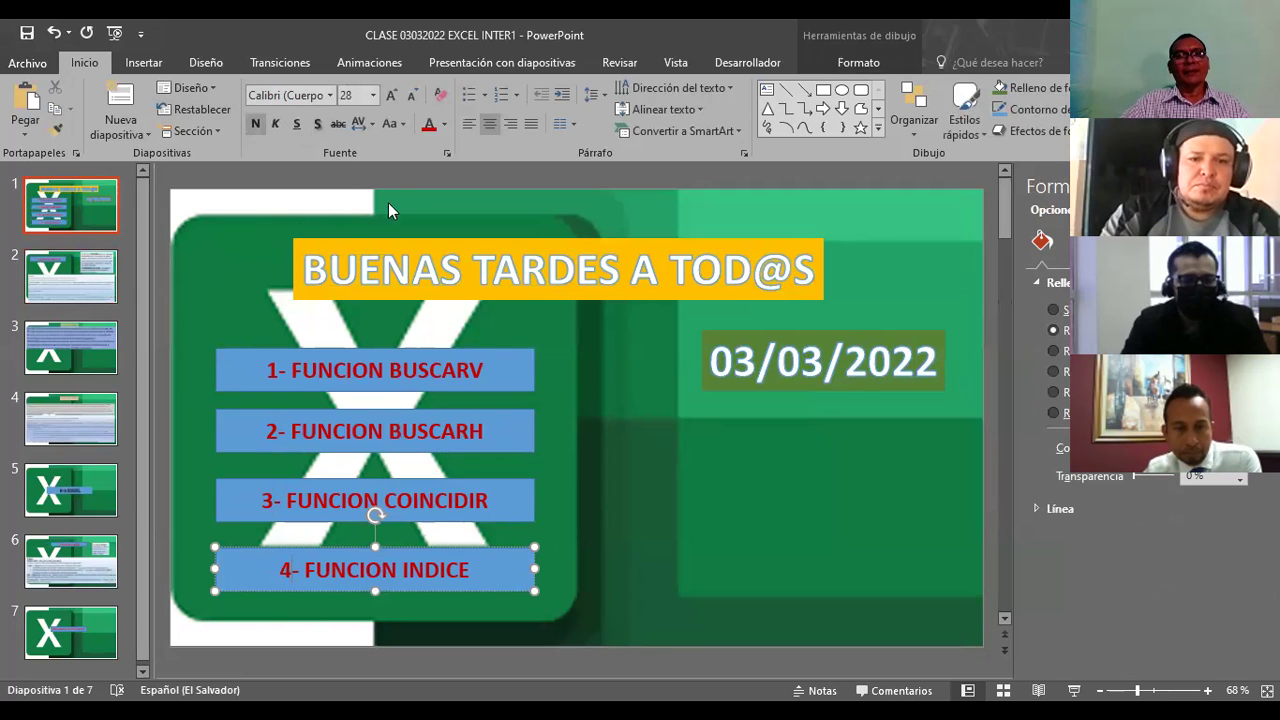
Step: Left-align the INDICE, COINCIDIR, BUSCARH and BUSCARV function names
{"action": "left_click", "coordinate": [468, 124]}
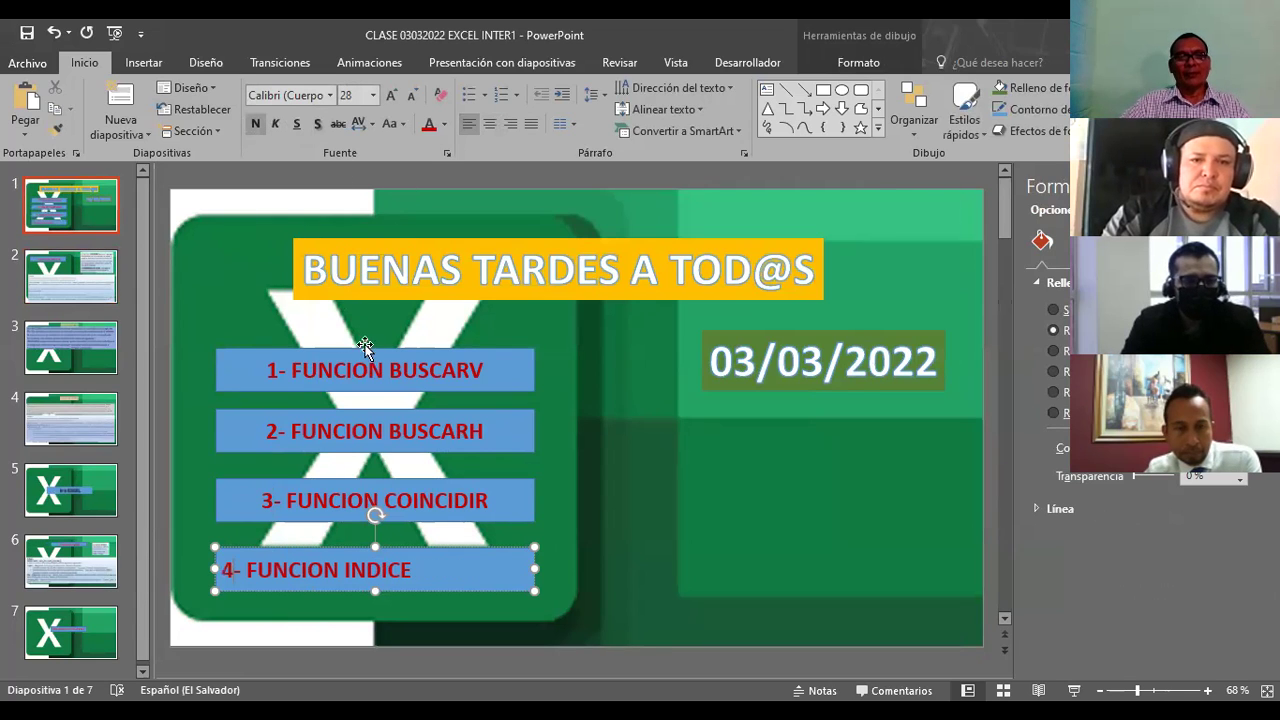
{"action": "left_click", "coordinate": [276, 508]}
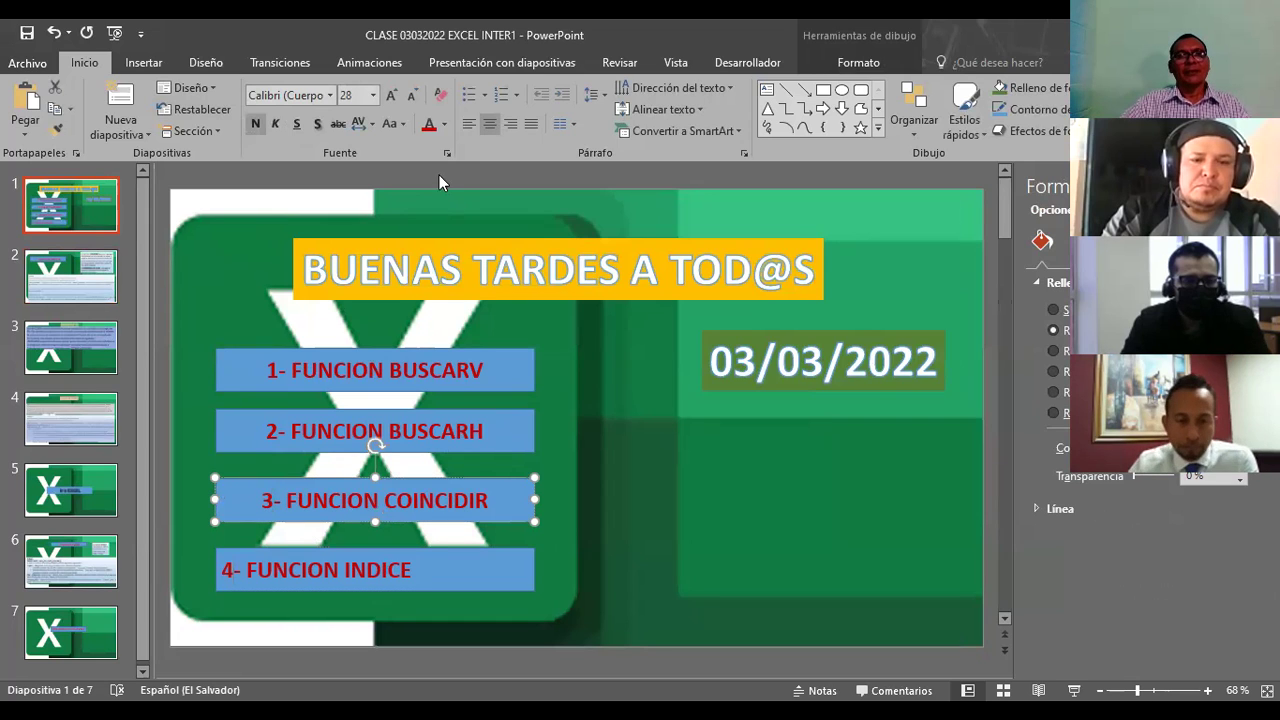
{"action": "left_click", "coordinate": [471, 128]}
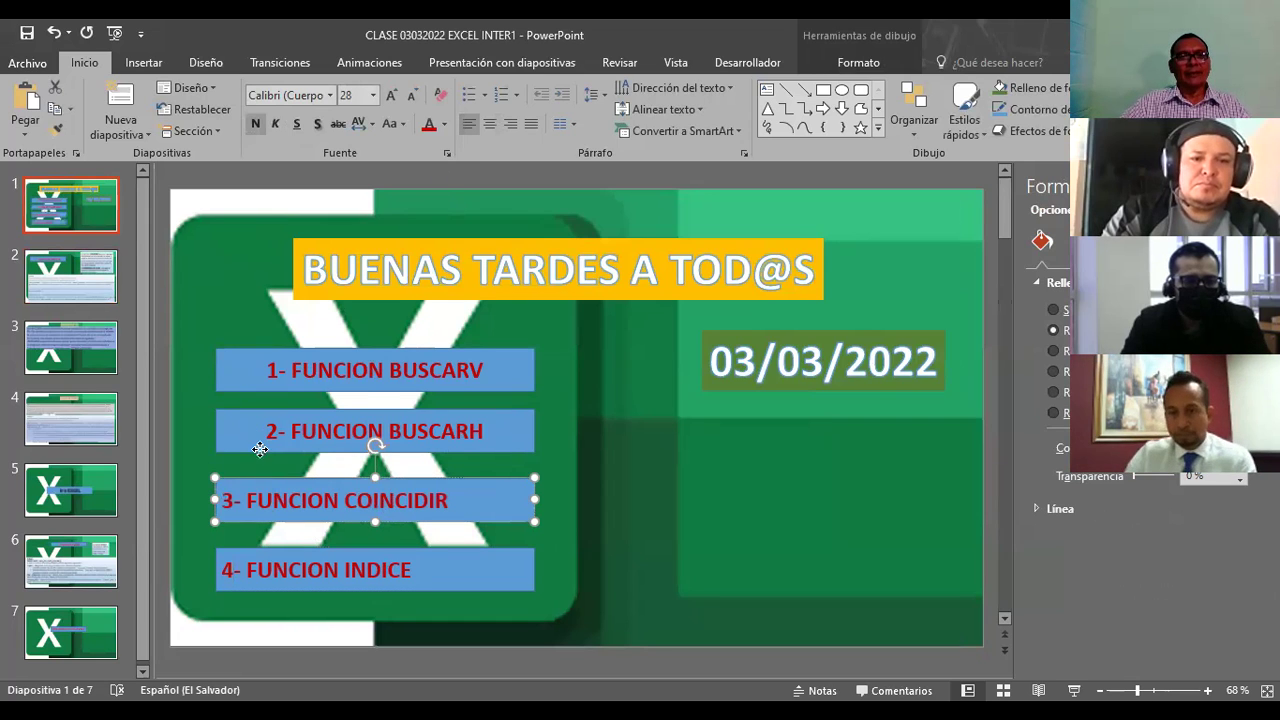
{"action": "left_click", "coordinate": [256, 434]}
{"action": "left_click", "coordinate": [468, 128]}
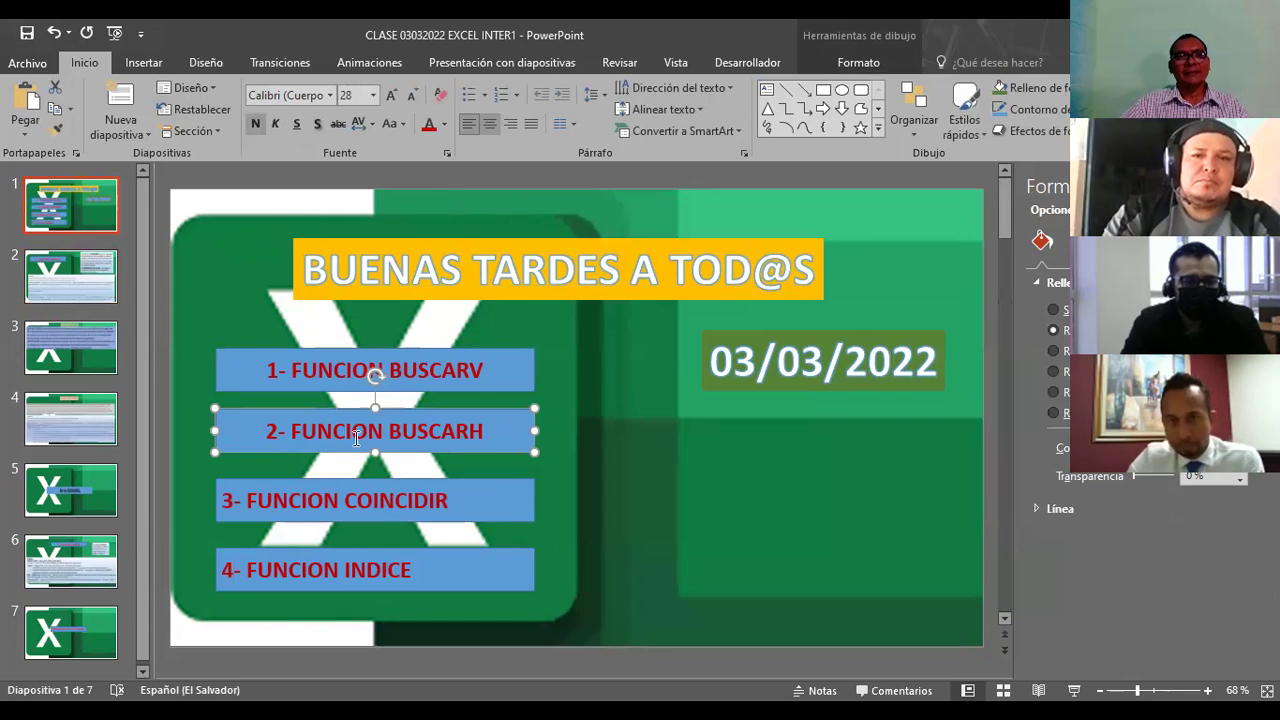
{"action": "left_click", "coordinate": [295, 348]}
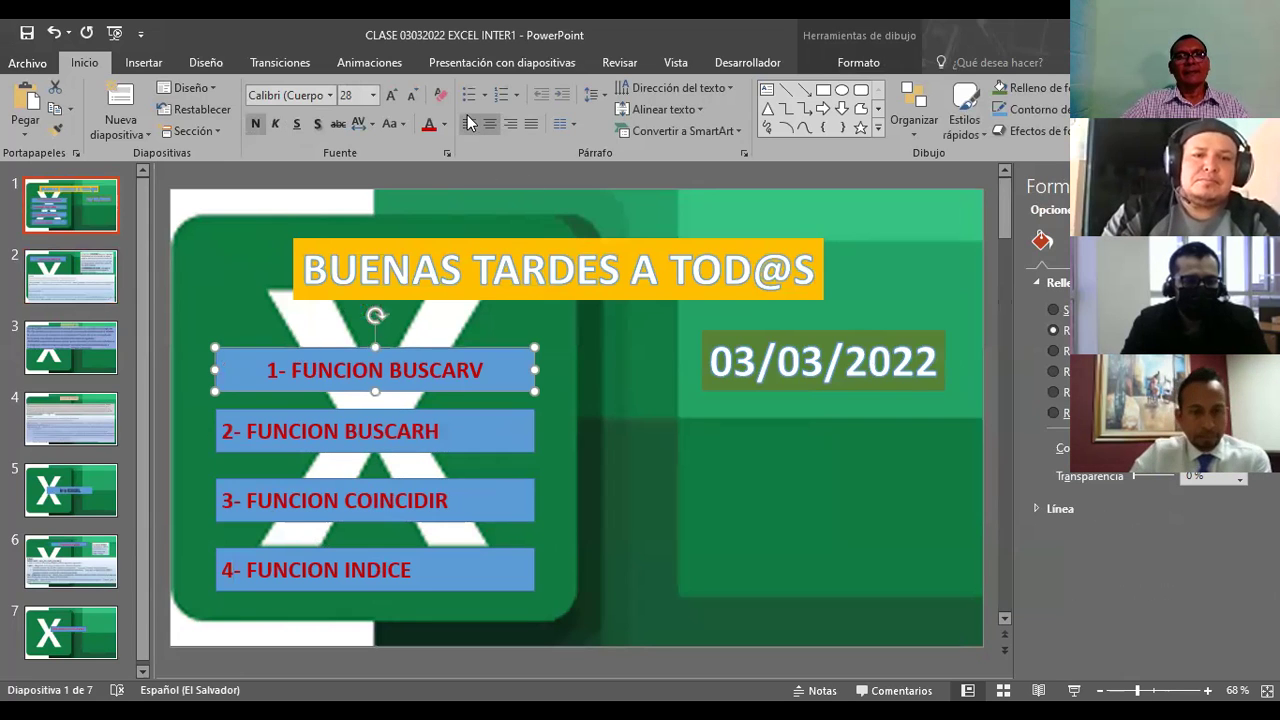
{"action": "left_click", "coordinate": [468, 123]}
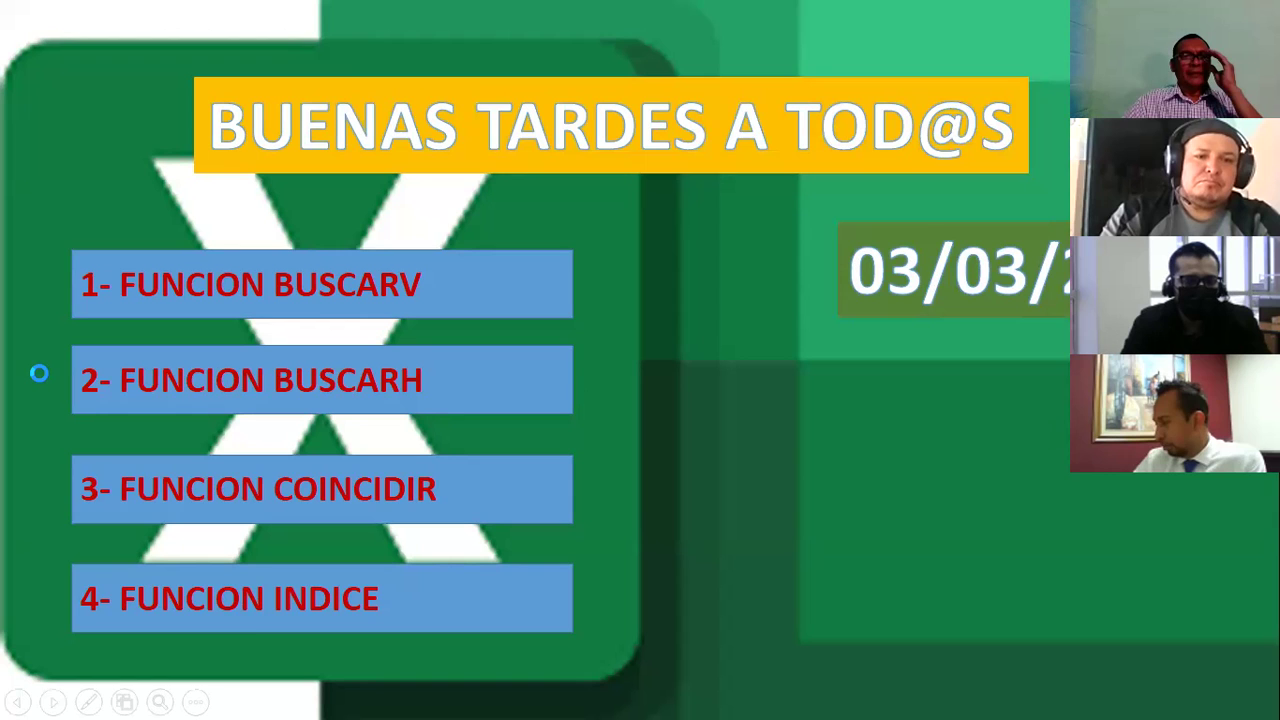
Step: Advance the slide show past COINCIDIR and BUSCARV to the Función BUSCARH syntax slide
{"action": "left_click", "coordinate": [707, 529]}
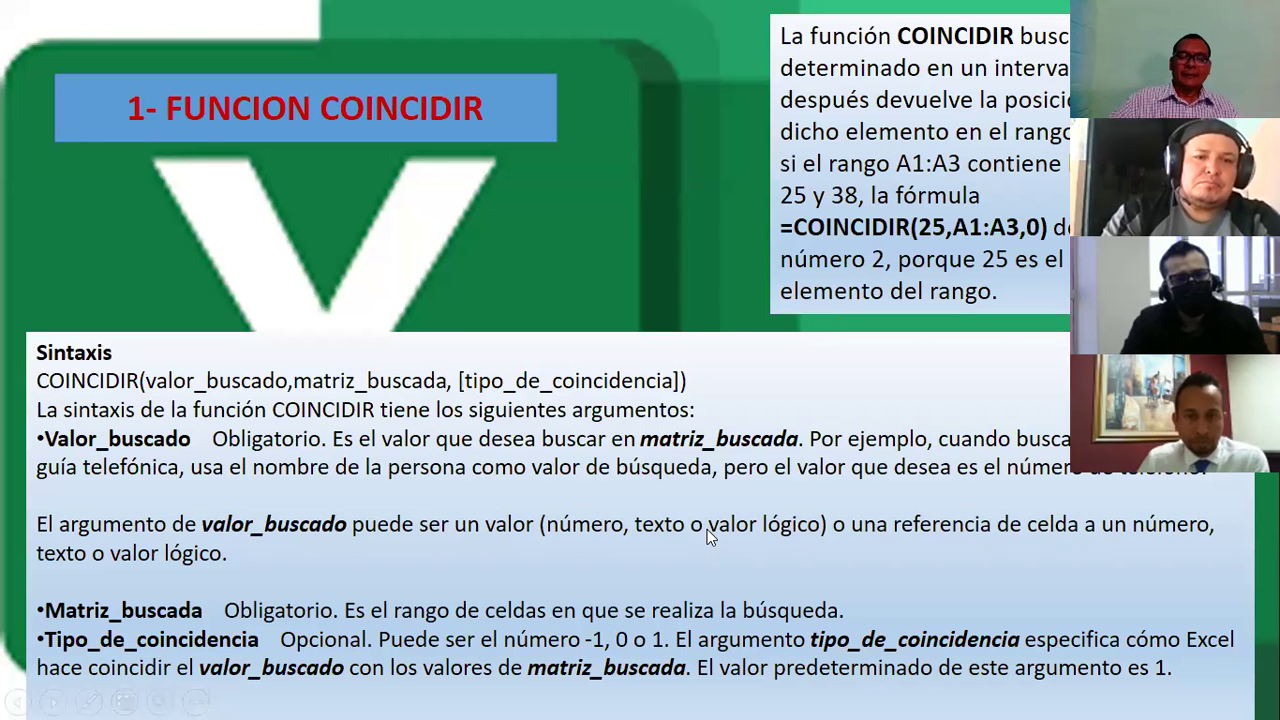
{"action": "left_click", "coordinate": [707, 529]}
{"action": "left_click", "coordinate": [707, 529]}
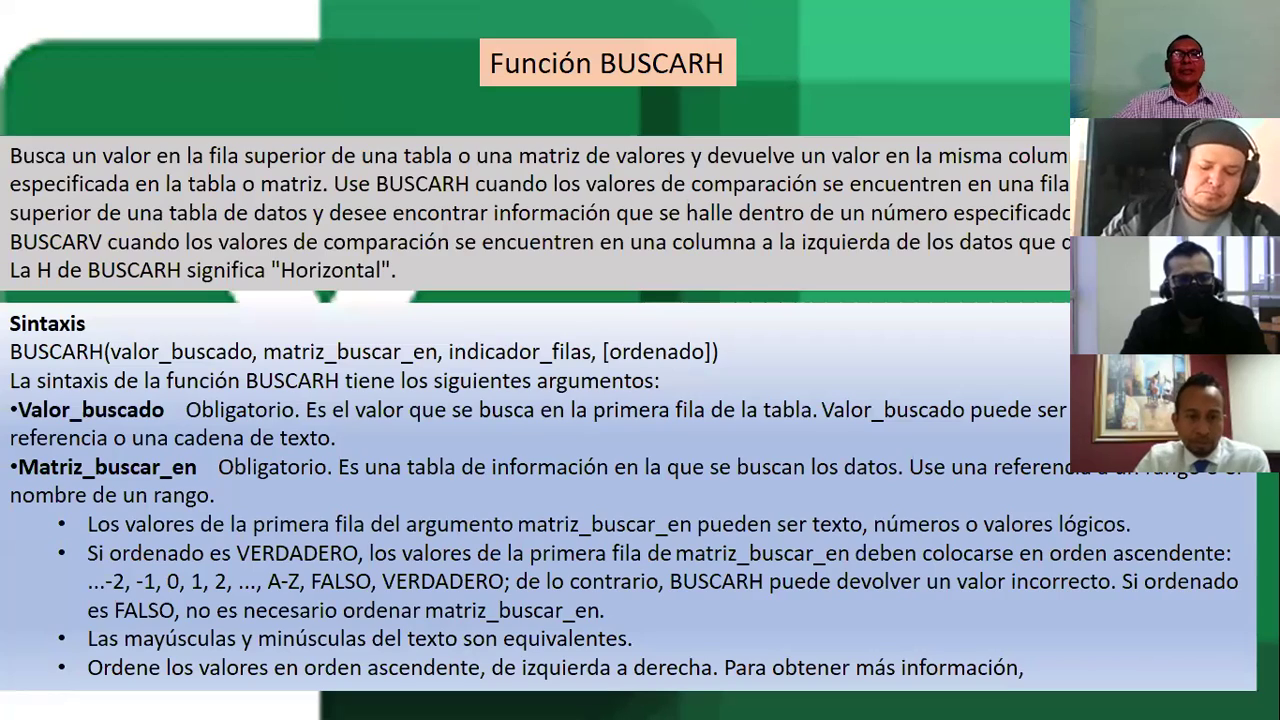
Step: Go back one slide to the Función BUSCARV syntax and match-type explanation
{"action": "key", "text": "Left"}
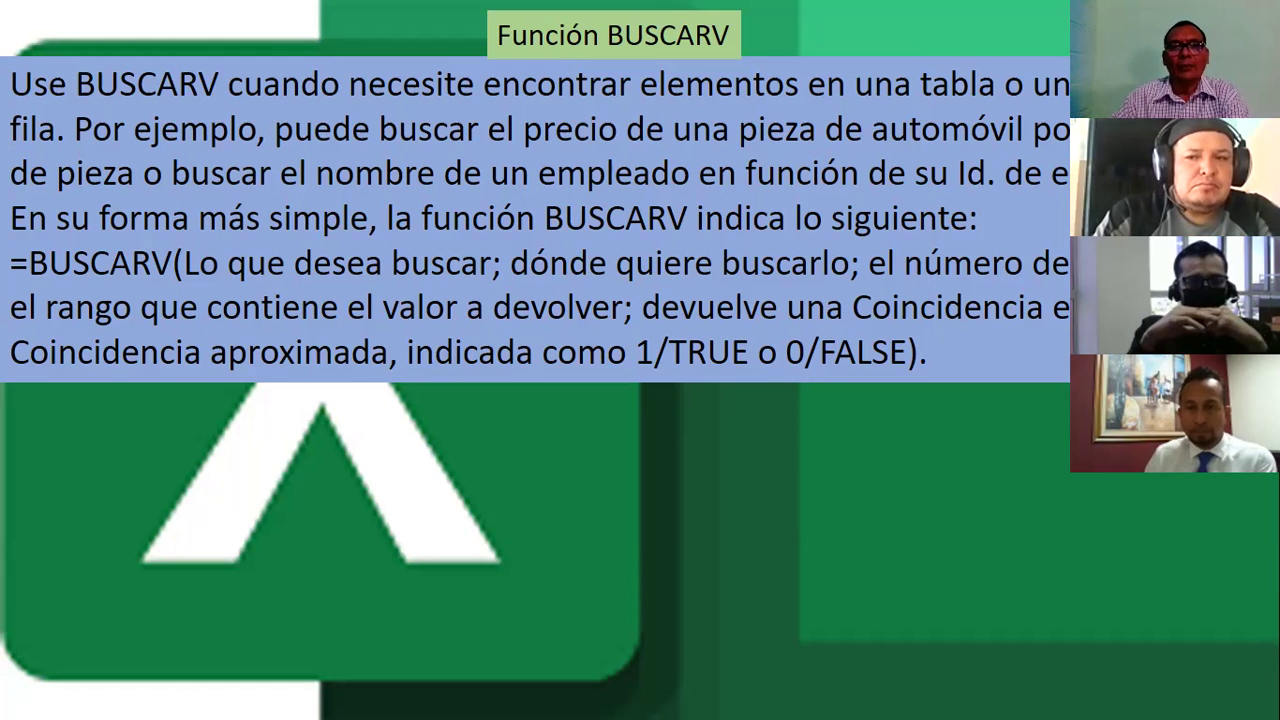
Step: Move forward from the BUSCARH syntax slide to the Ir a EXCEL slide
{"action": "key", "text": "Right"}
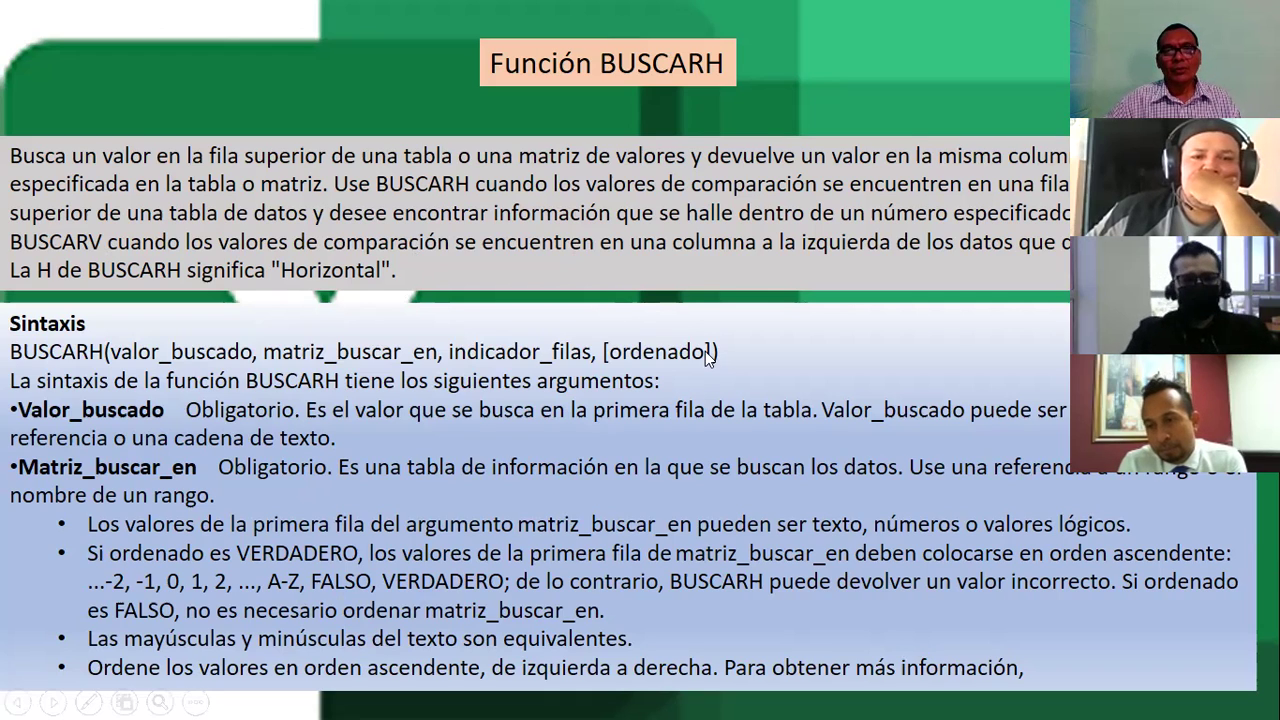
{"action": "left_click", "coordinate": [690, 315]}
{"action": "key", "text": "Left"}
{"action": "key", "text": "Left"}
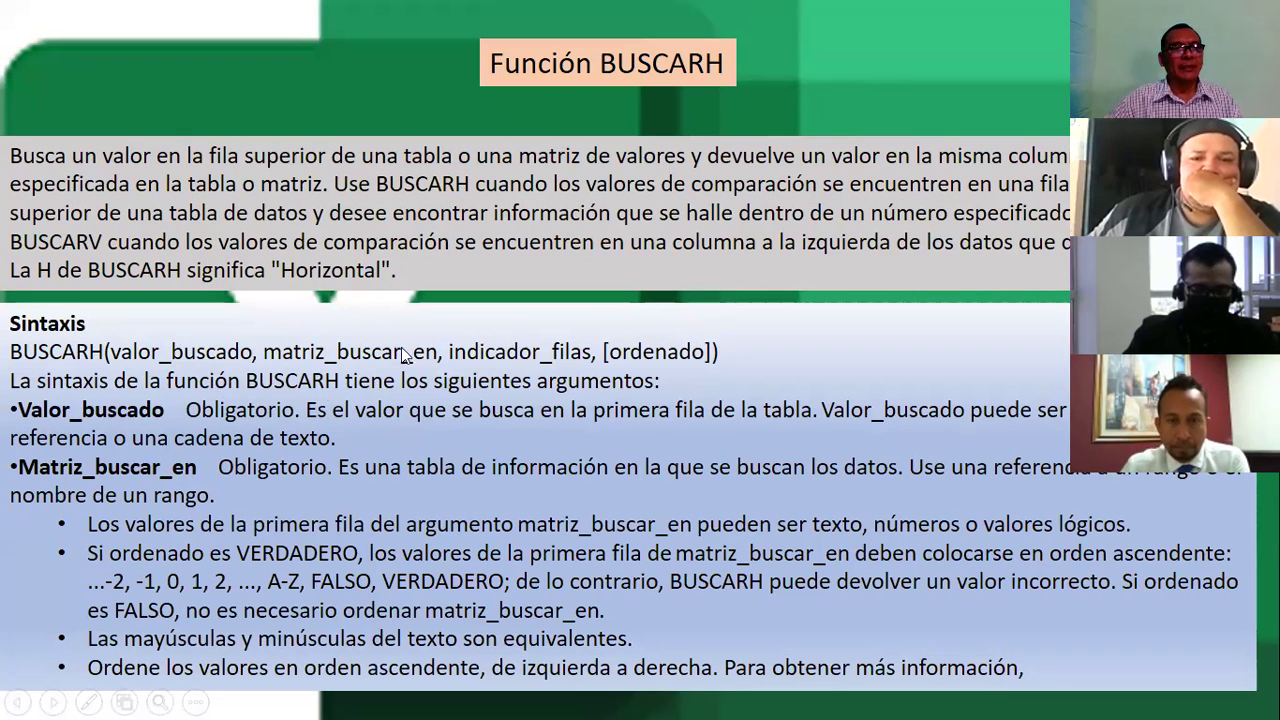
{"action": "left_click", "coordinate": [177, 451]}
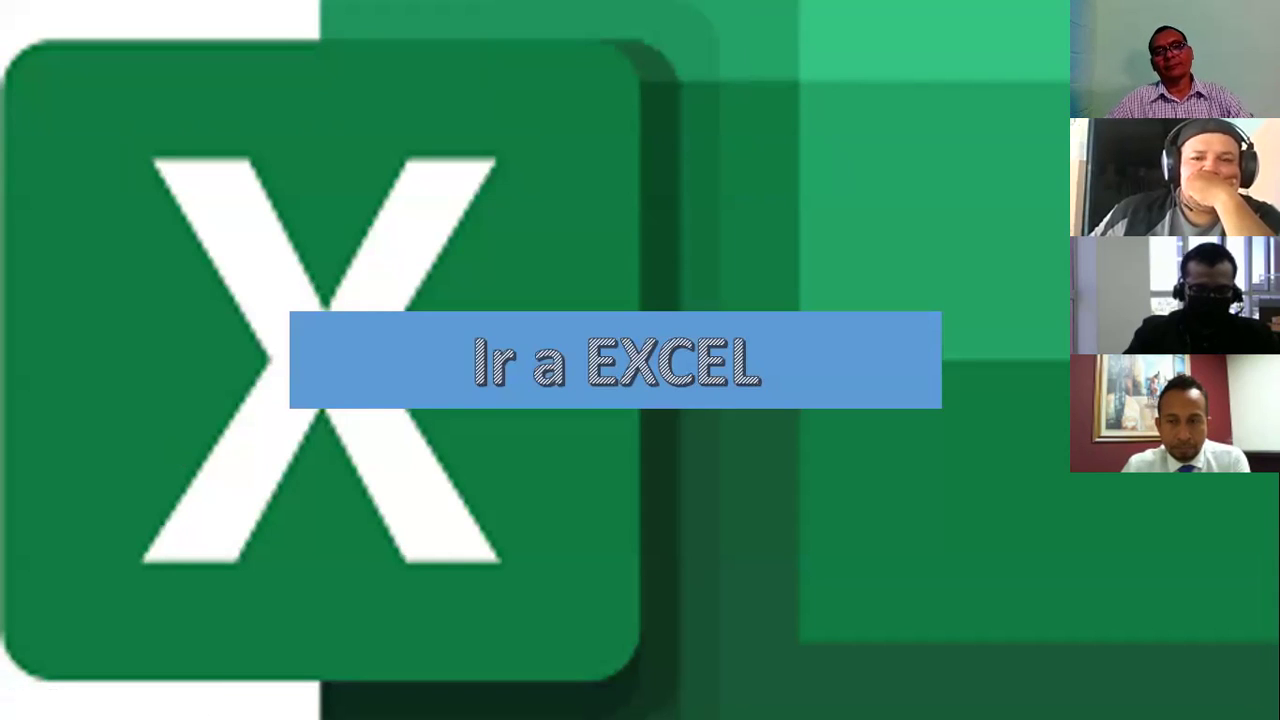
Step: End the slide show, returning to Normal view on slide 5, Ir a EXCEL
{"action": "key", "text": "Escape"}
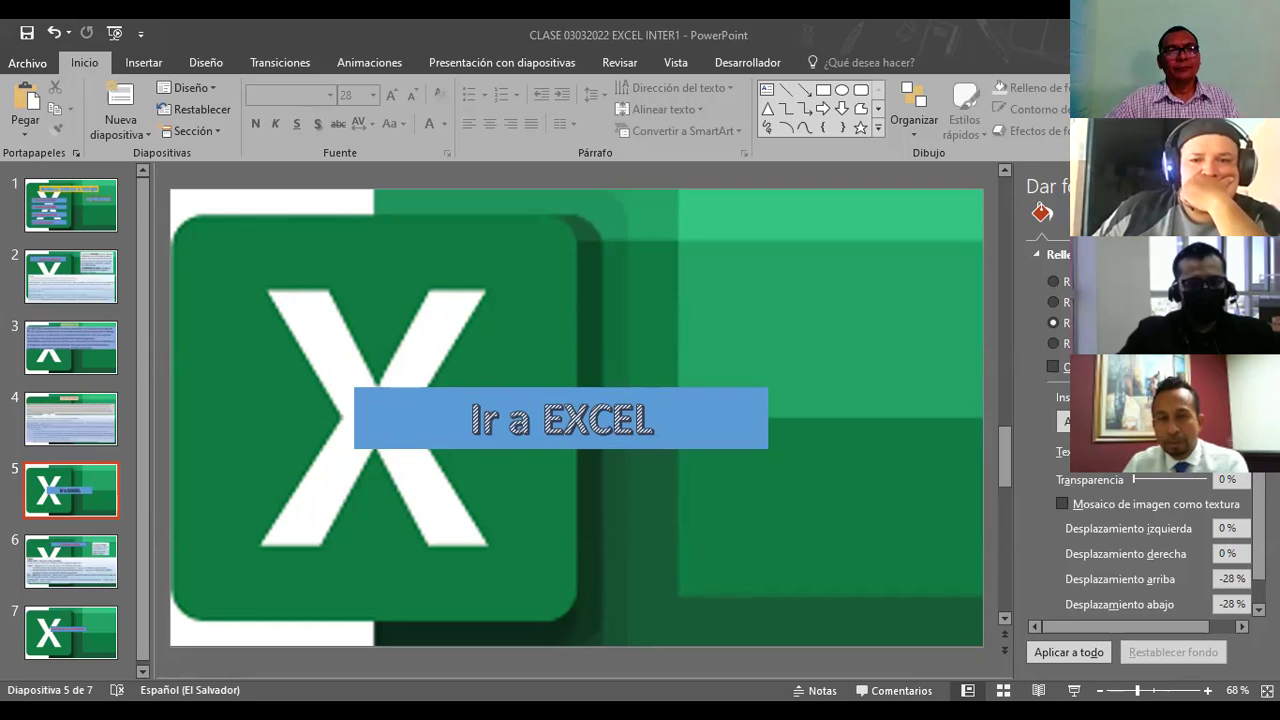
Step: Switch to Excel and select D15 to view the BUSCARV formula returning 2345 for daewod
{"action": "left_click", "coordinate": [366, 397], "text": "ctrl"}
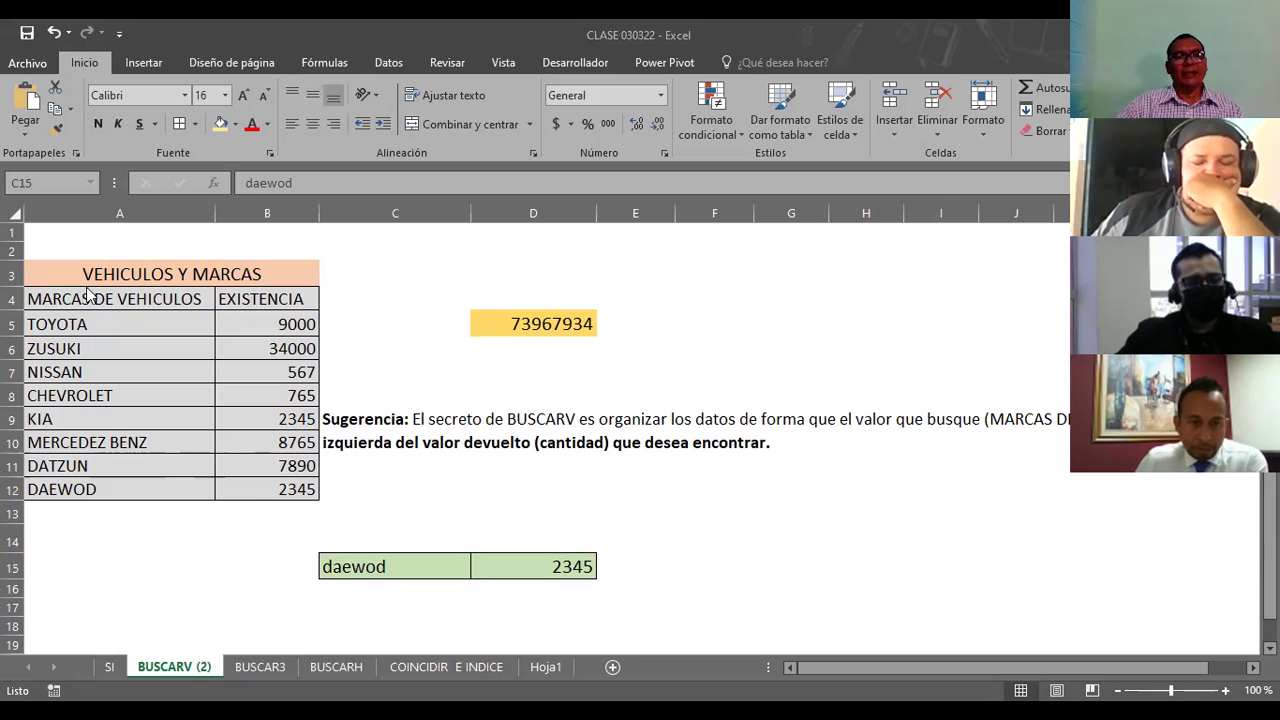
{"action": "left_click", "coordinate": [545, 567]}
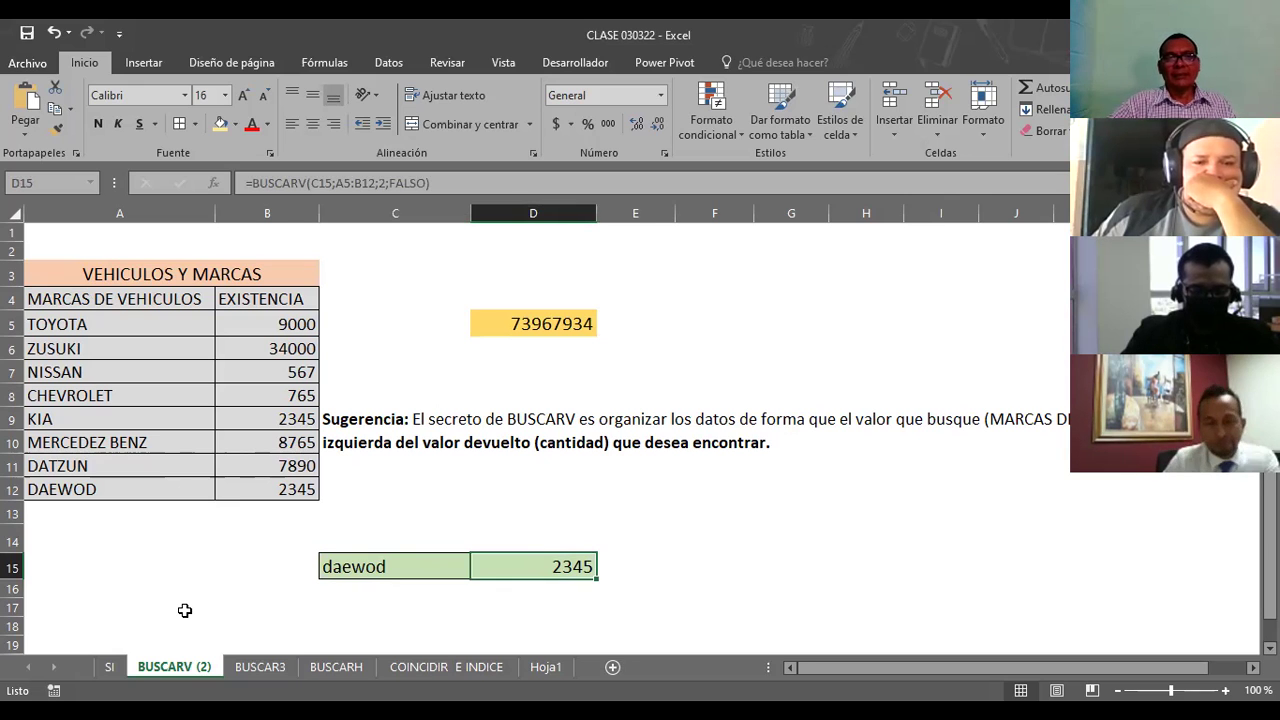
{"action": "left_click", "coordinate": [388, 566]}
{"action": "key", "text": "Delete"}
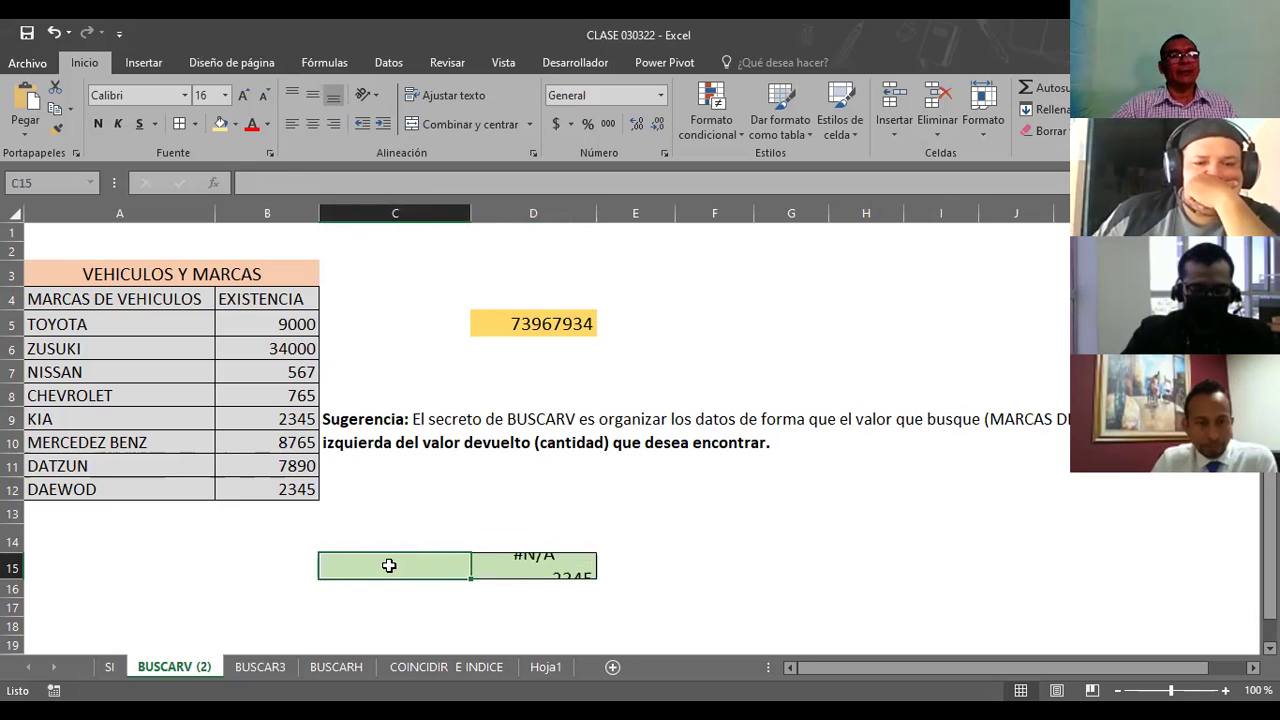
{"action": "type", "text": "N"}
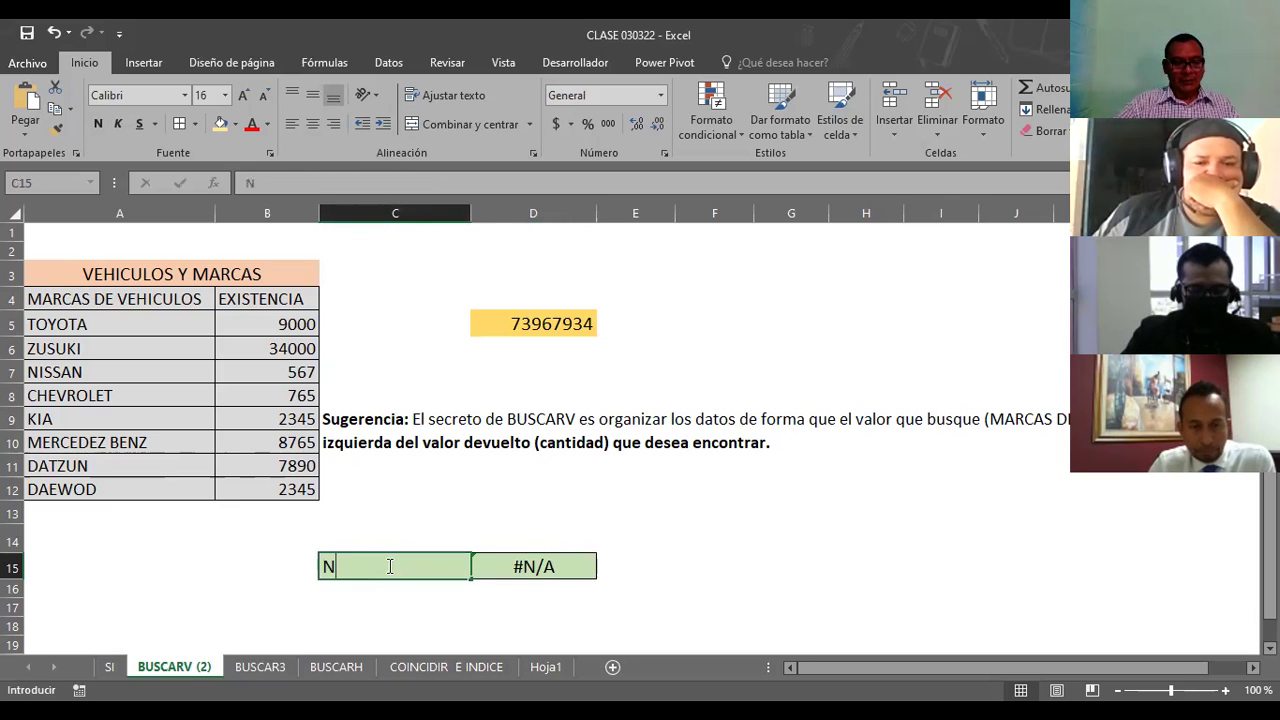
{"action": "type", "text": "IS"}
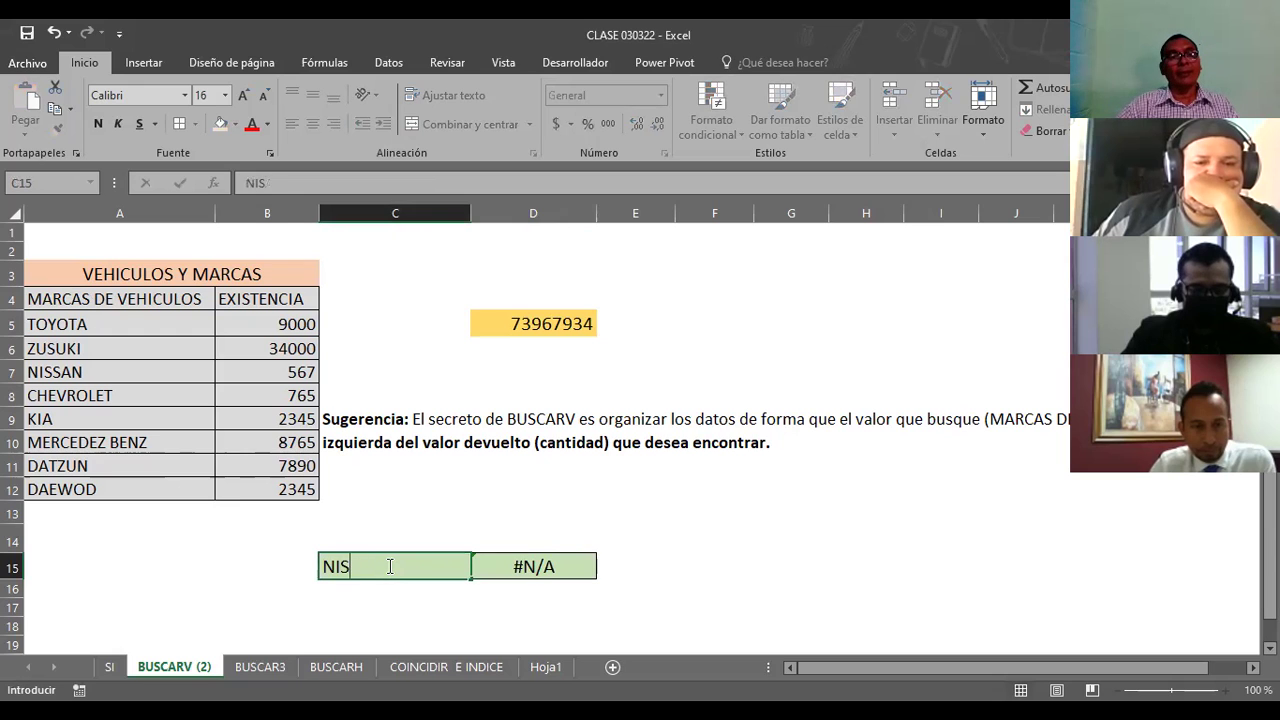
{"action": "type", "text": "AAN"}
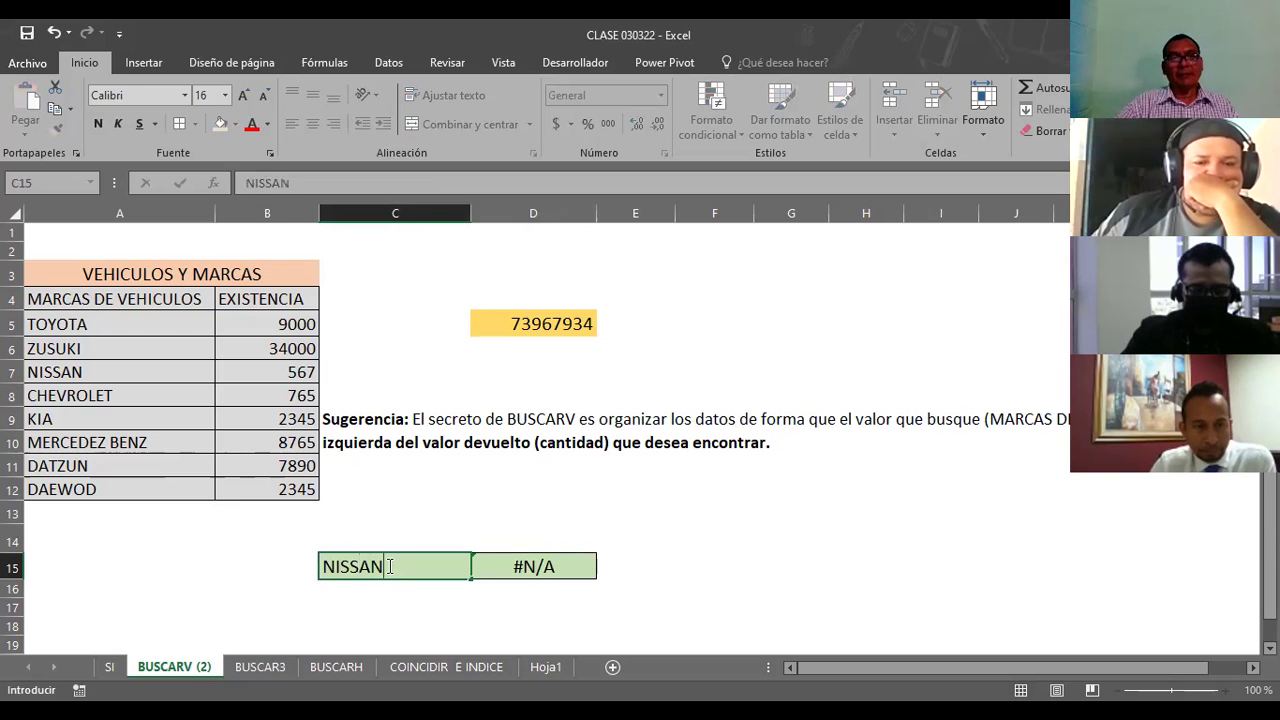
{"action": "key", "text": "Return"}
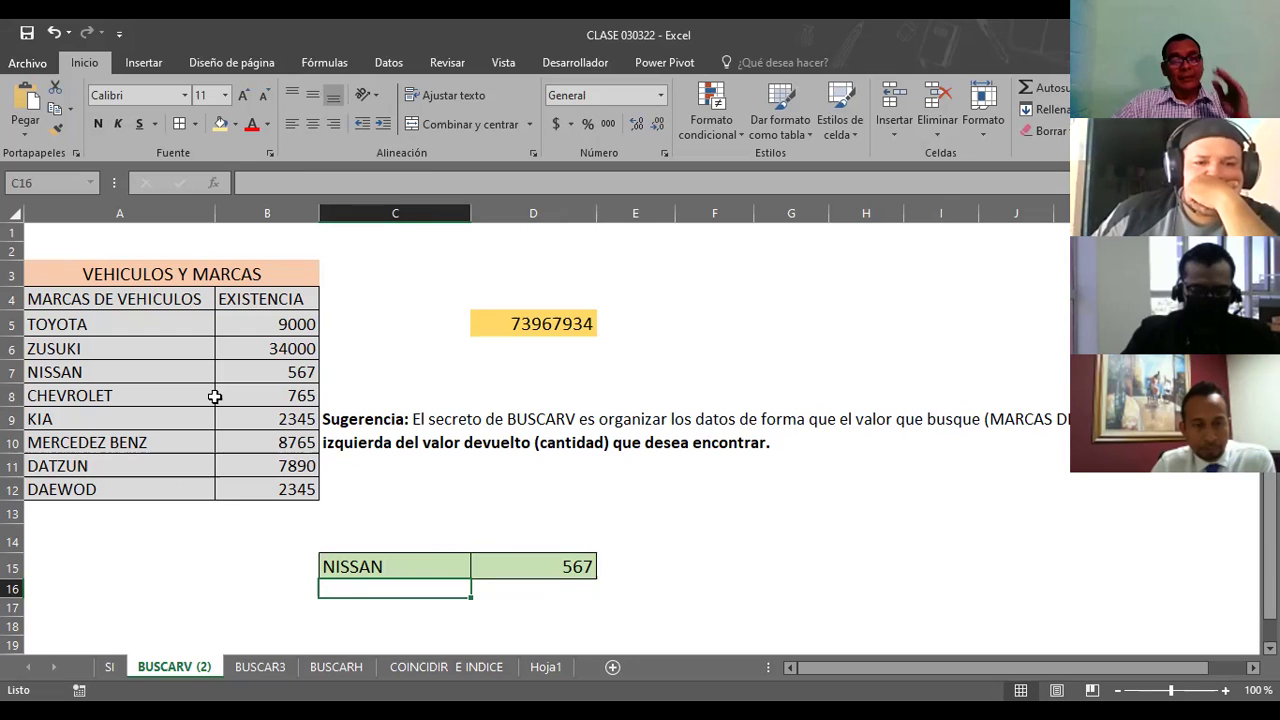
{"action": "left_click", "coordinate": [80, 371]}
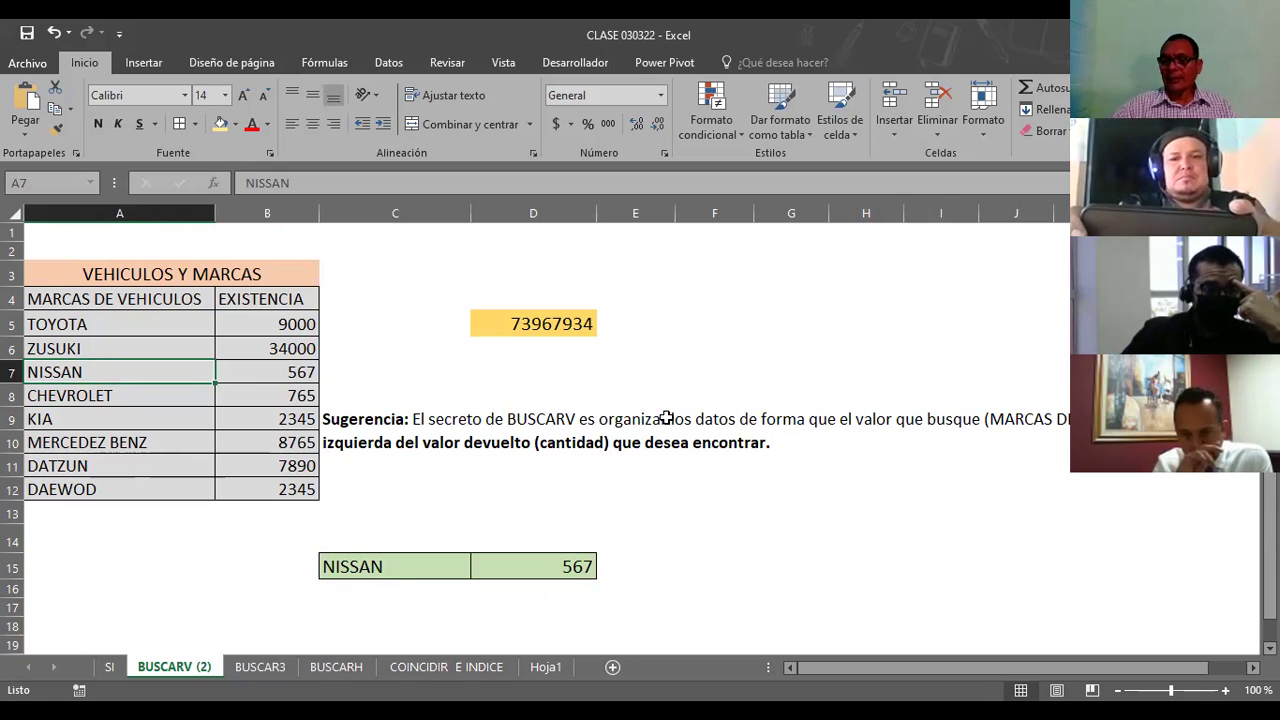
{"action": "left_click", "coordinate": [670, 278]}
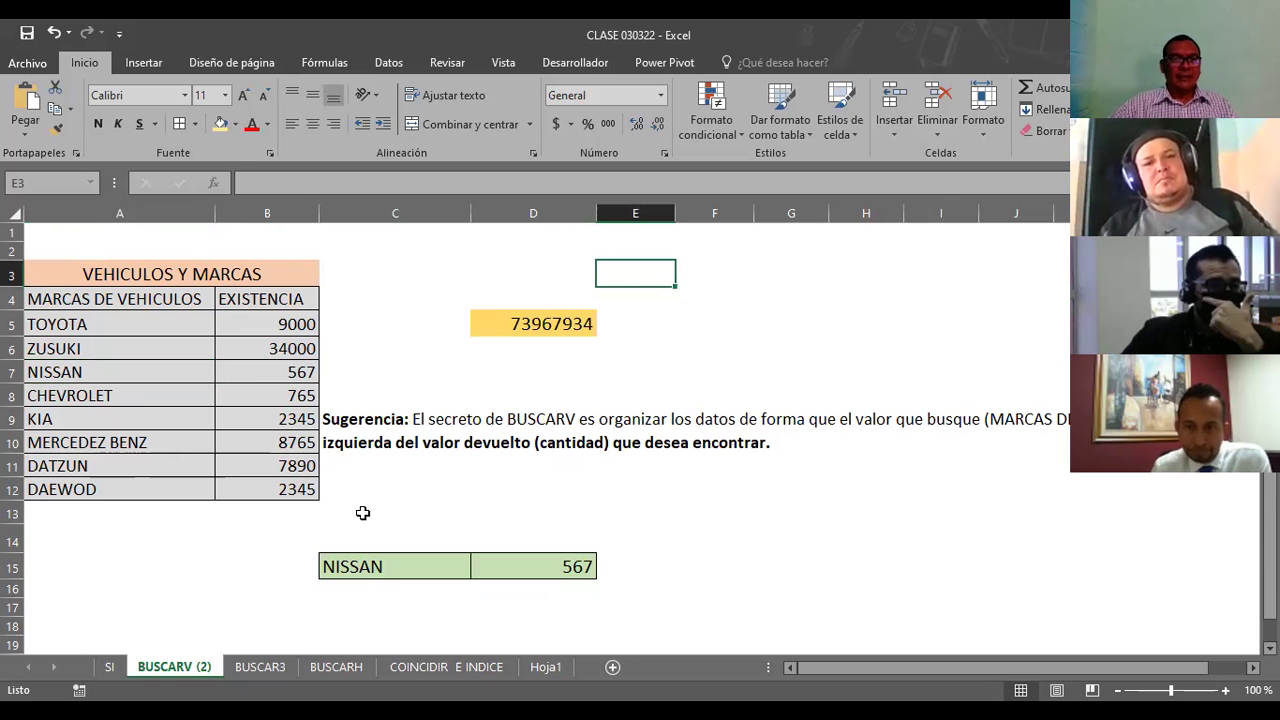
Step: Go to the BUSCAR3 employee sheet, briefly checking BUSCARH, and select lookup name cell I4
{"action": "left_click", "coordinate": [258, 670]}
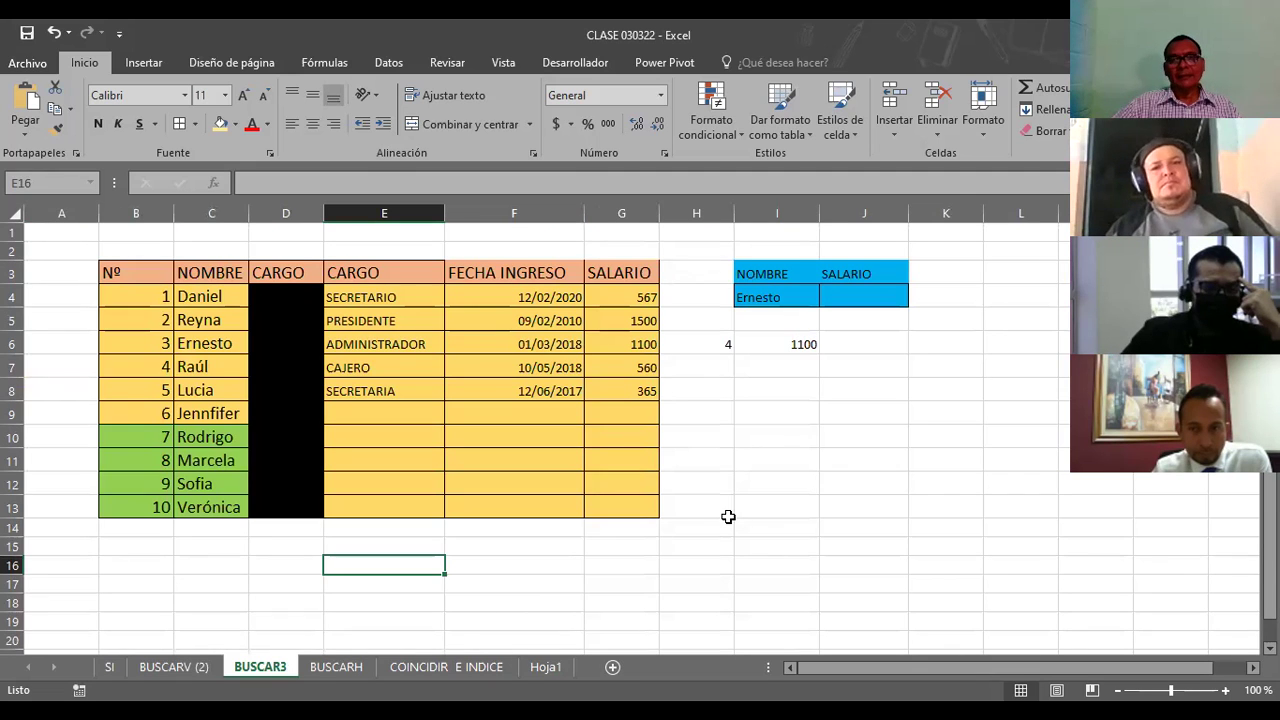
{"action": "left_click", "coordinate": [340, 670]}
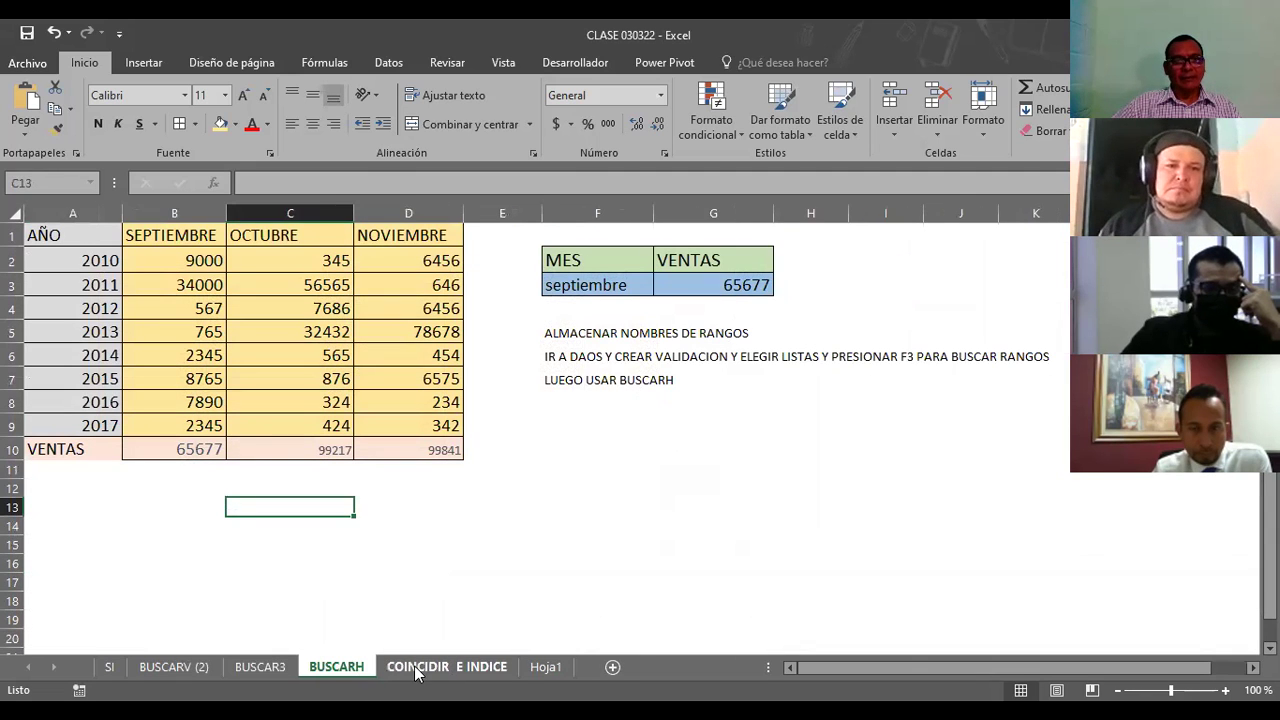
{"action": "left_click", "coordinate": [262, 670]}
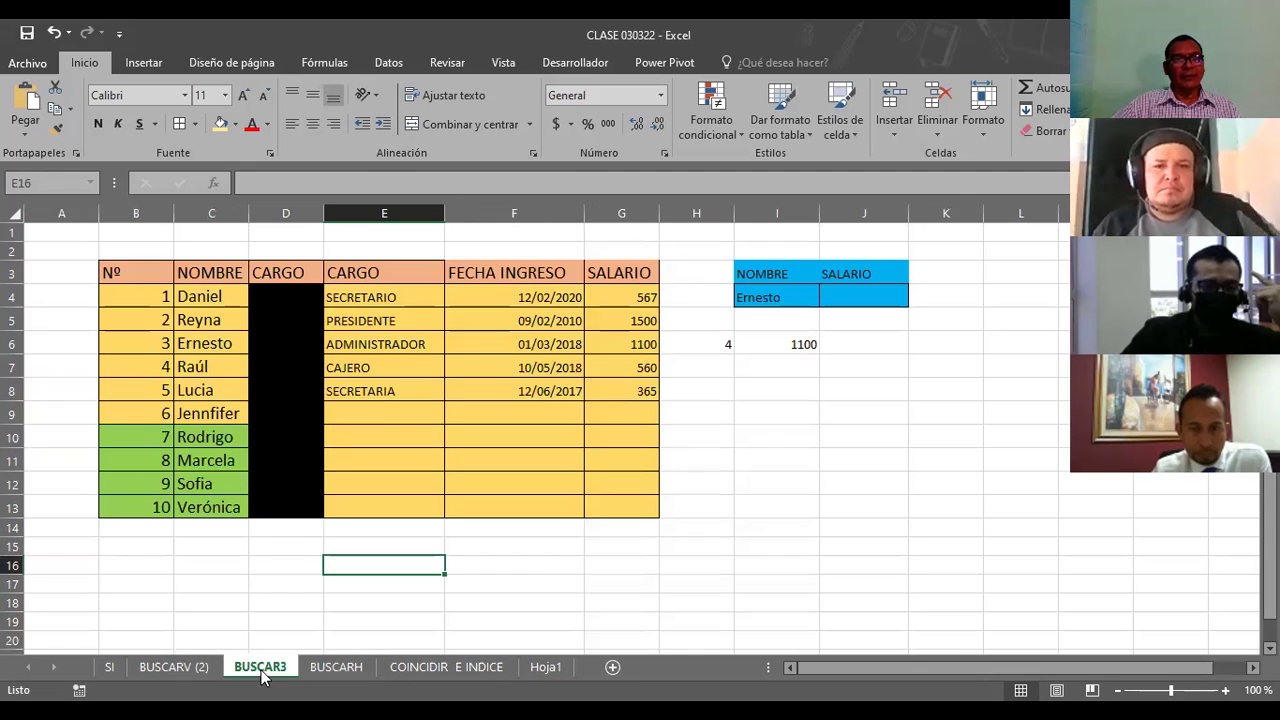
{"action": "left_click", "coordinate": [155, 590]}
{"action": "left_click", "coordinate": [775, 296]}
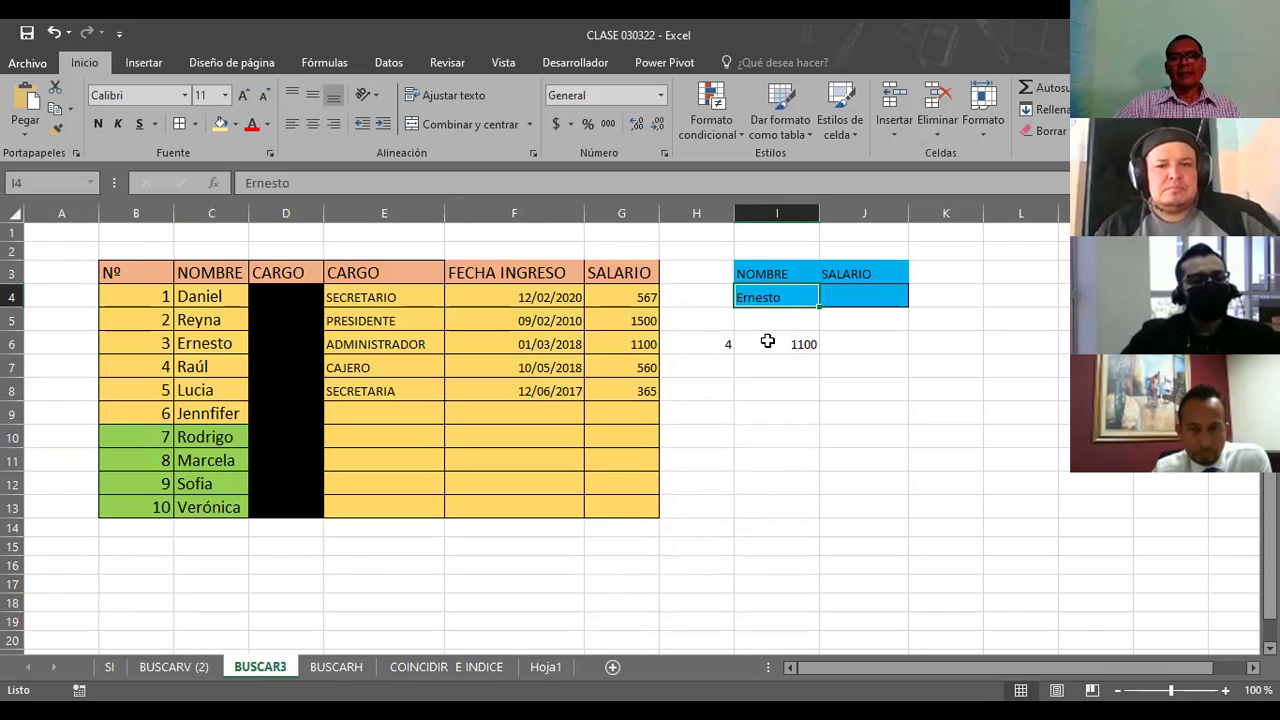
{"action": "left_click", "coordinate": [765, 341]}
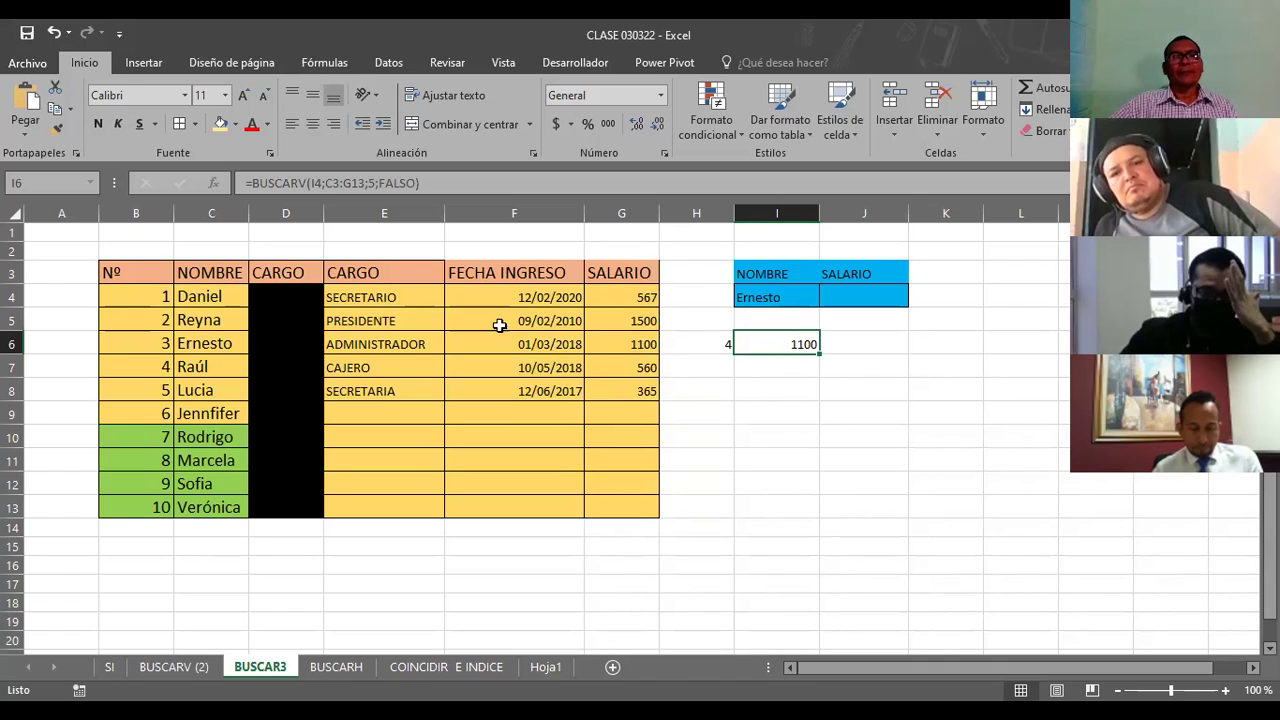
Step: Review the names in C4:C13 and the salary formula in I6, then select I4
{"action": "left_click", "coordinate": [212, 293]}
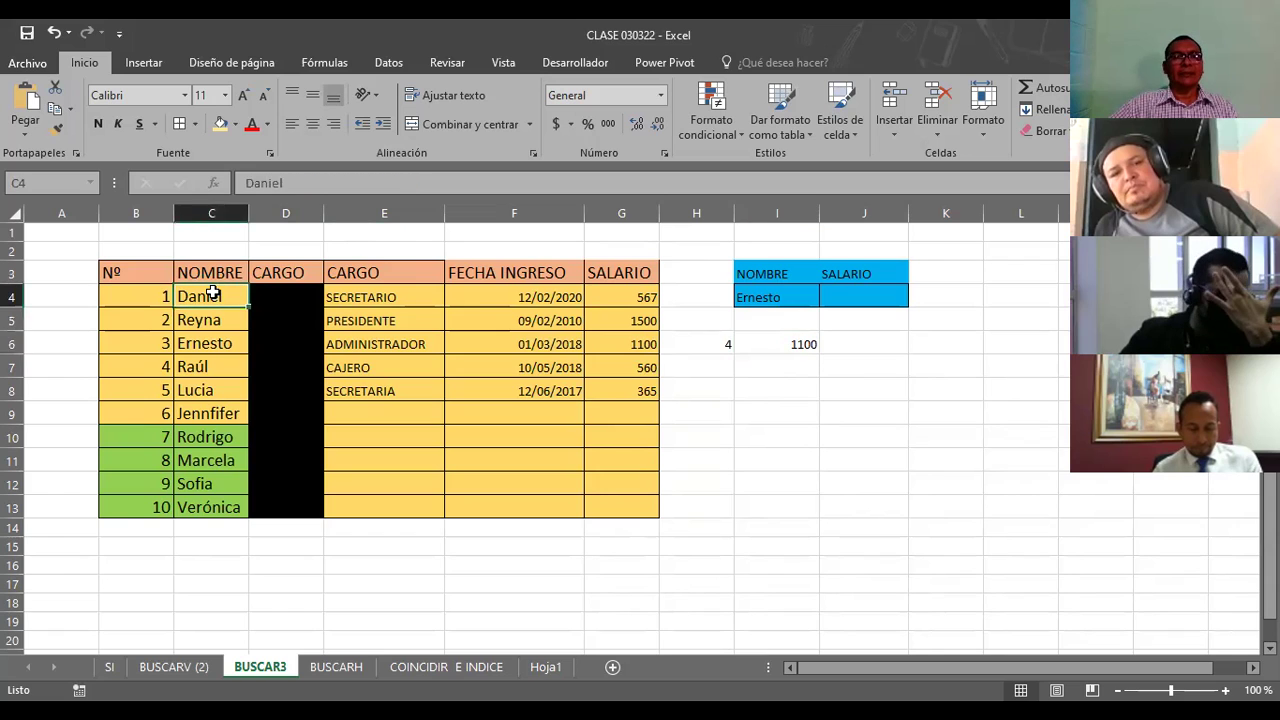
{"action": "left_click_drag", "start_coordinate": [212, 293], "coordinate": [216, 506]}
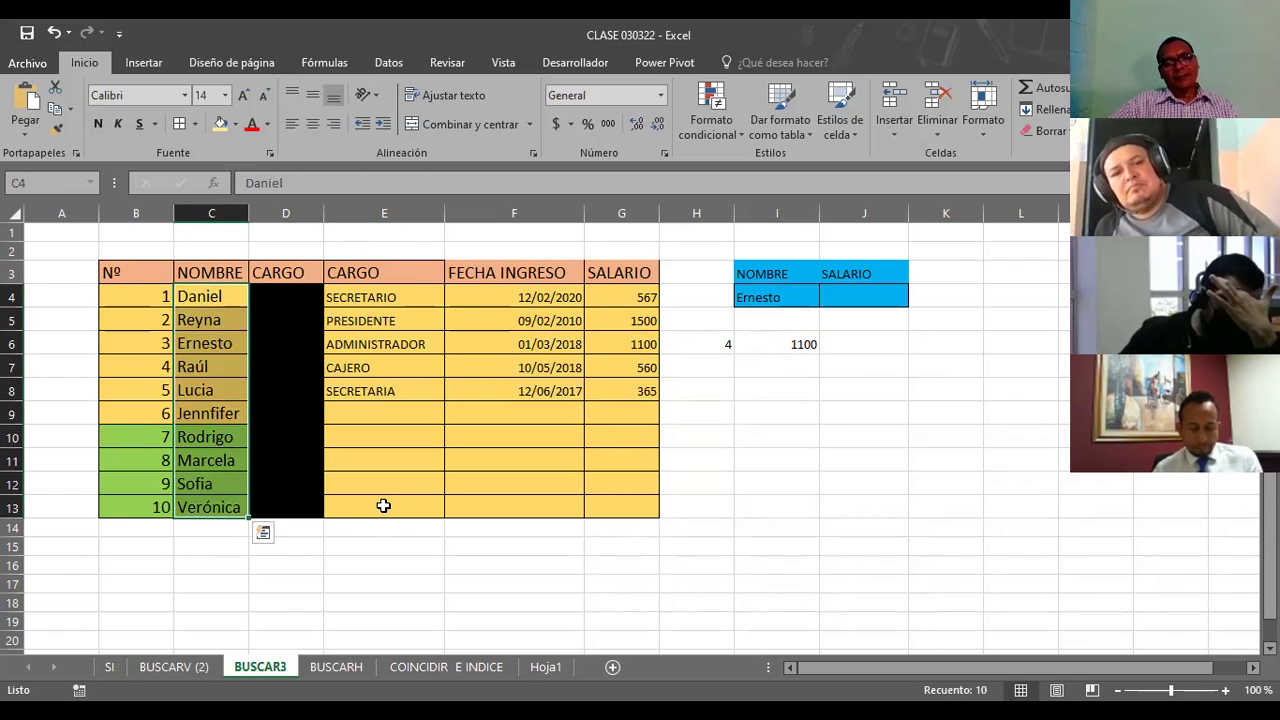
{"action": "left_click", "coordinate": [835, 443]}
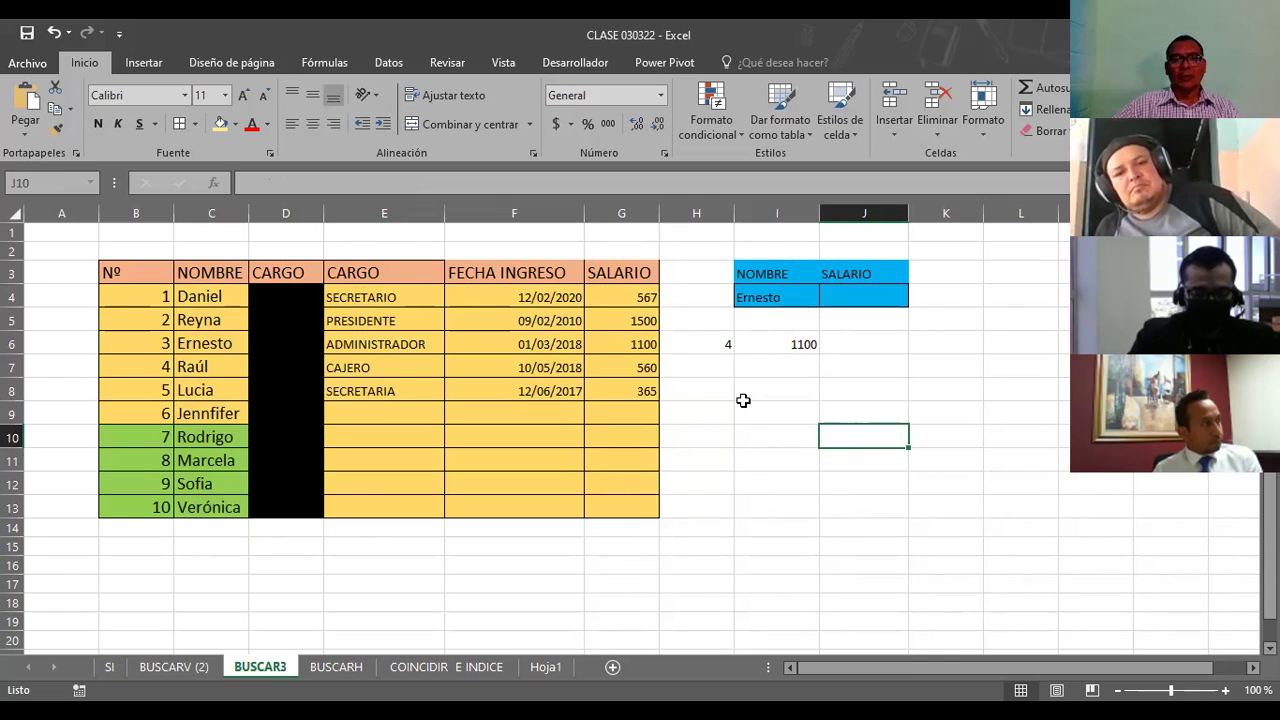
{"action": "left_click", "coordinate": [790, 342]}
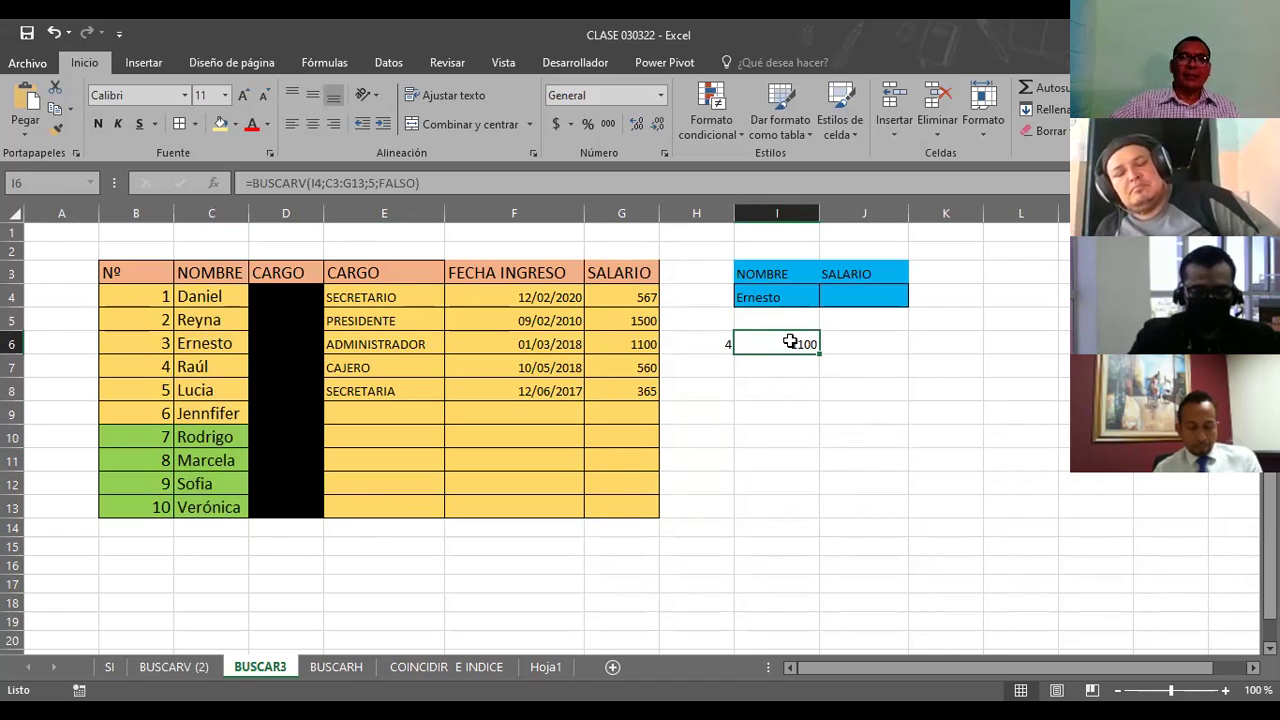
{"action": "left_click", "coordinate": [773, 296]}
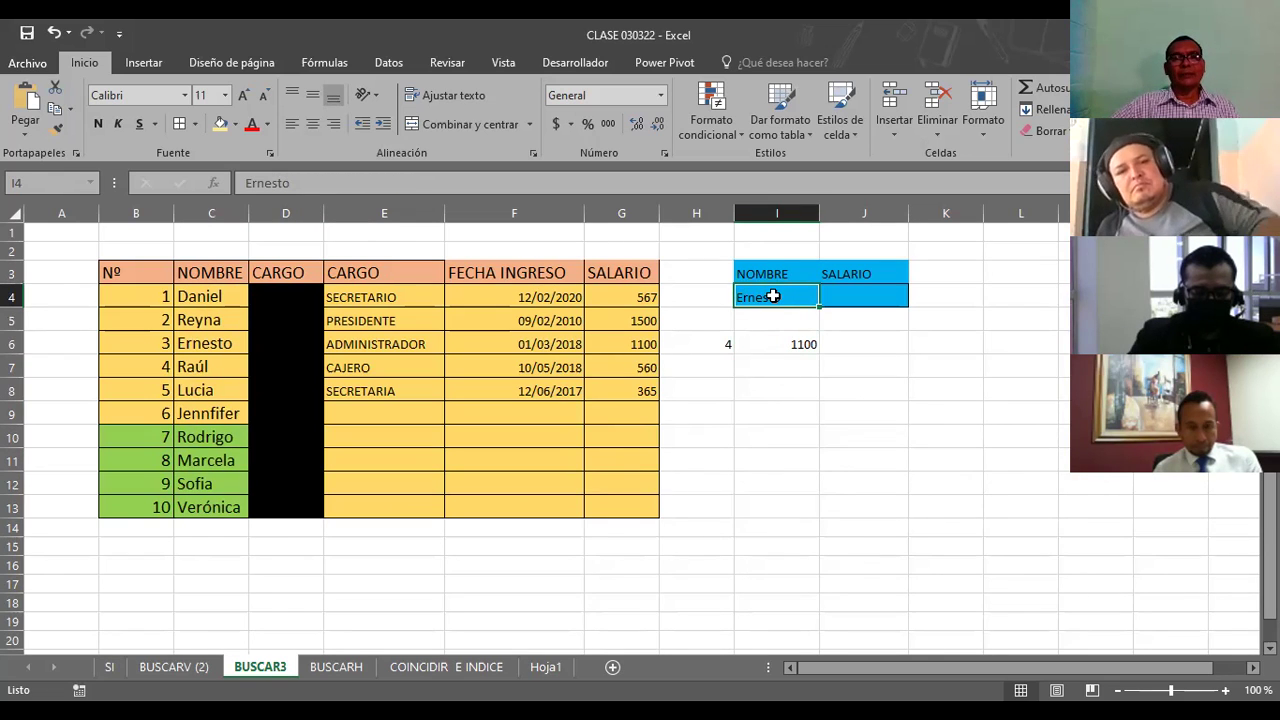
Step: Delete Ernesto from I4, write Sofia in I5, then enter Sofia as the lookup name in I4
{"action": "key", "text": "Delete"}
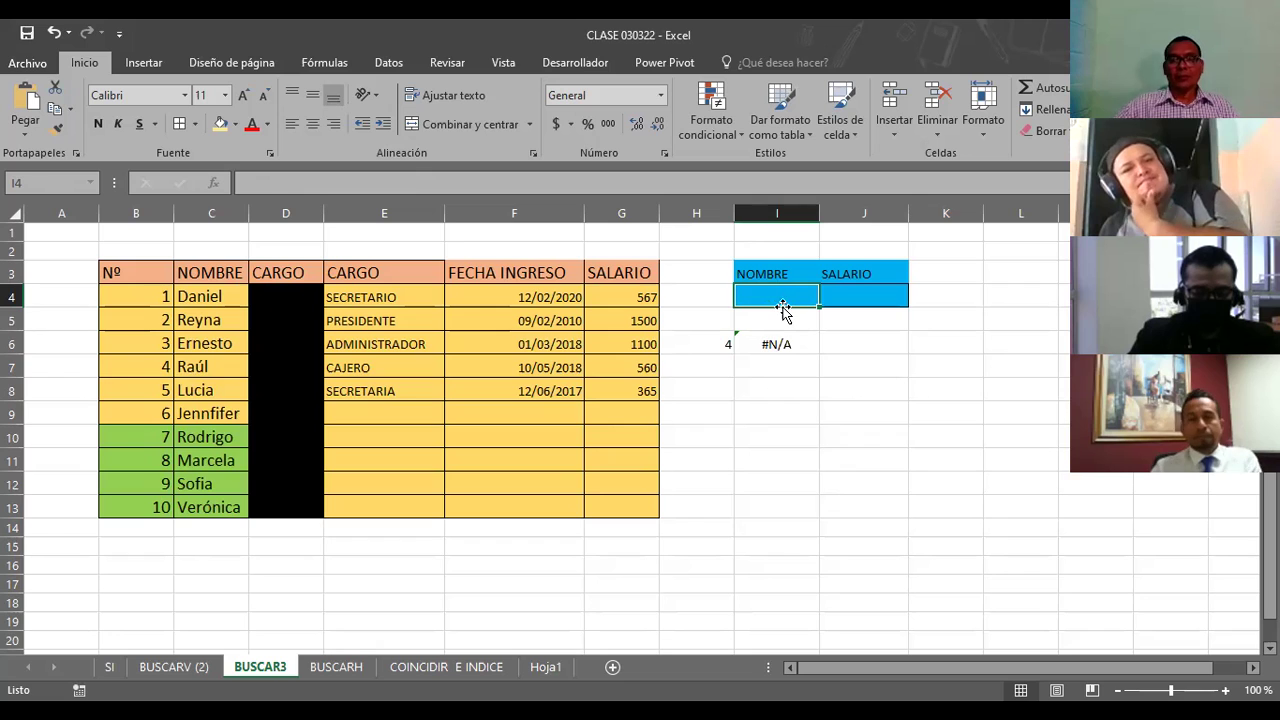
{"action": "key", "text": "Down"}
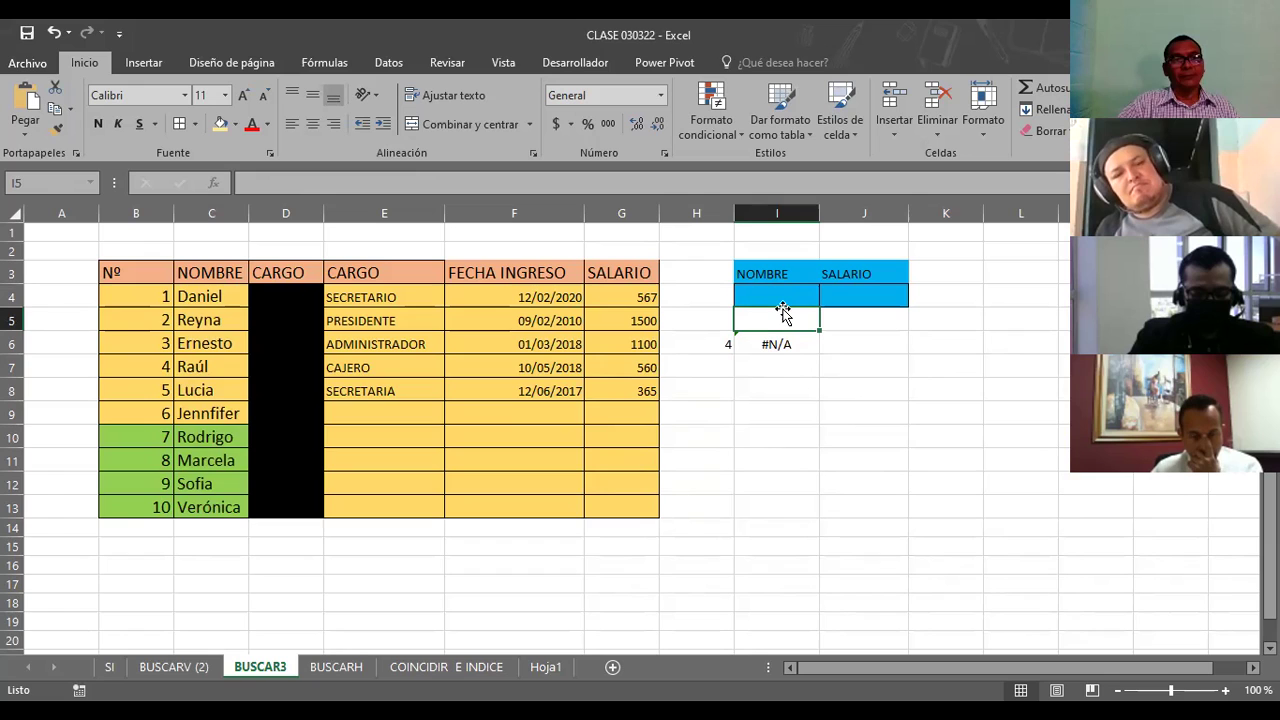
{"action": "type", "text": "s"}
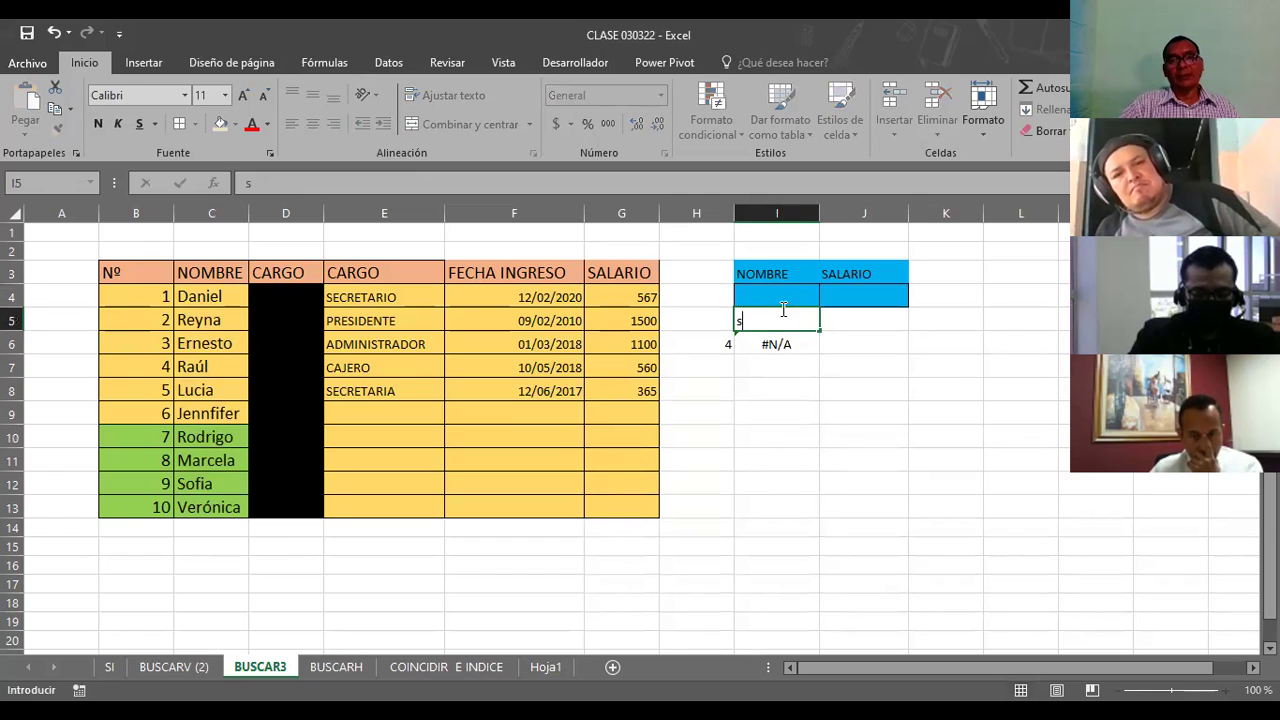
{"action": "key", "text": "BackSpace"}
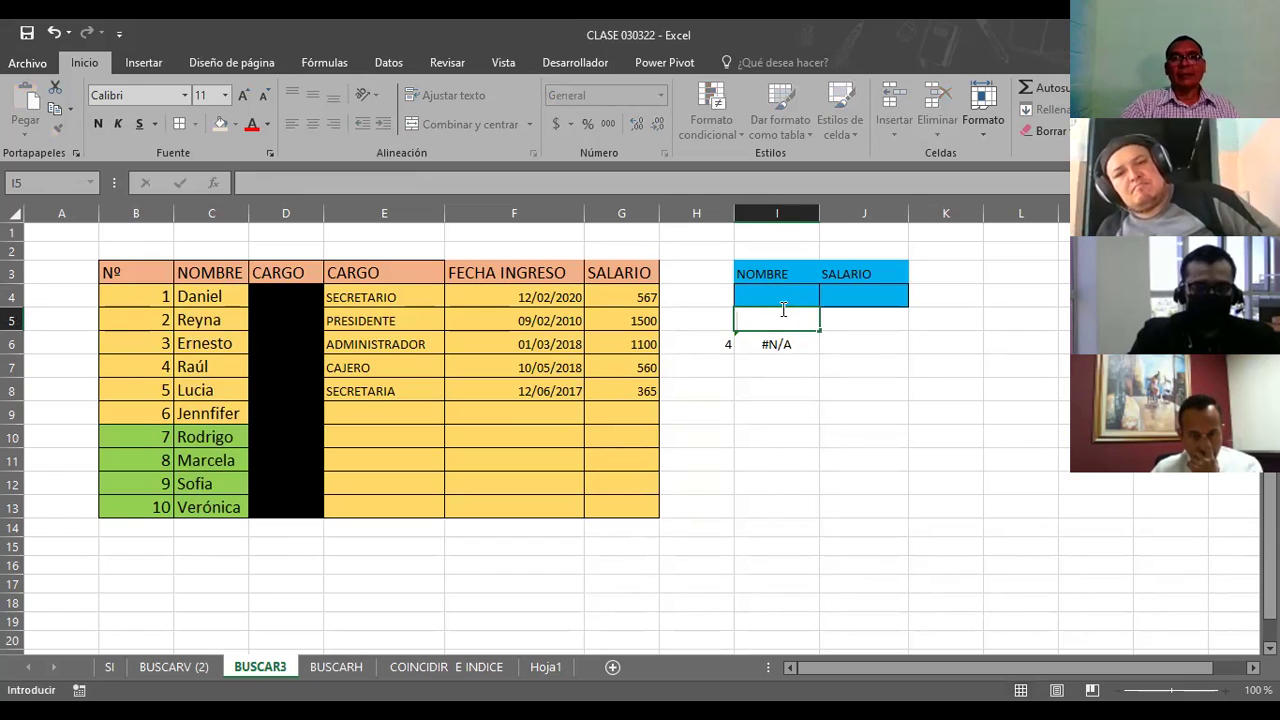
{"action": "type", "text": "s"}
{"action": "key", "text": "BackSpace"}
{"action": "type", "text": "Sofia"}
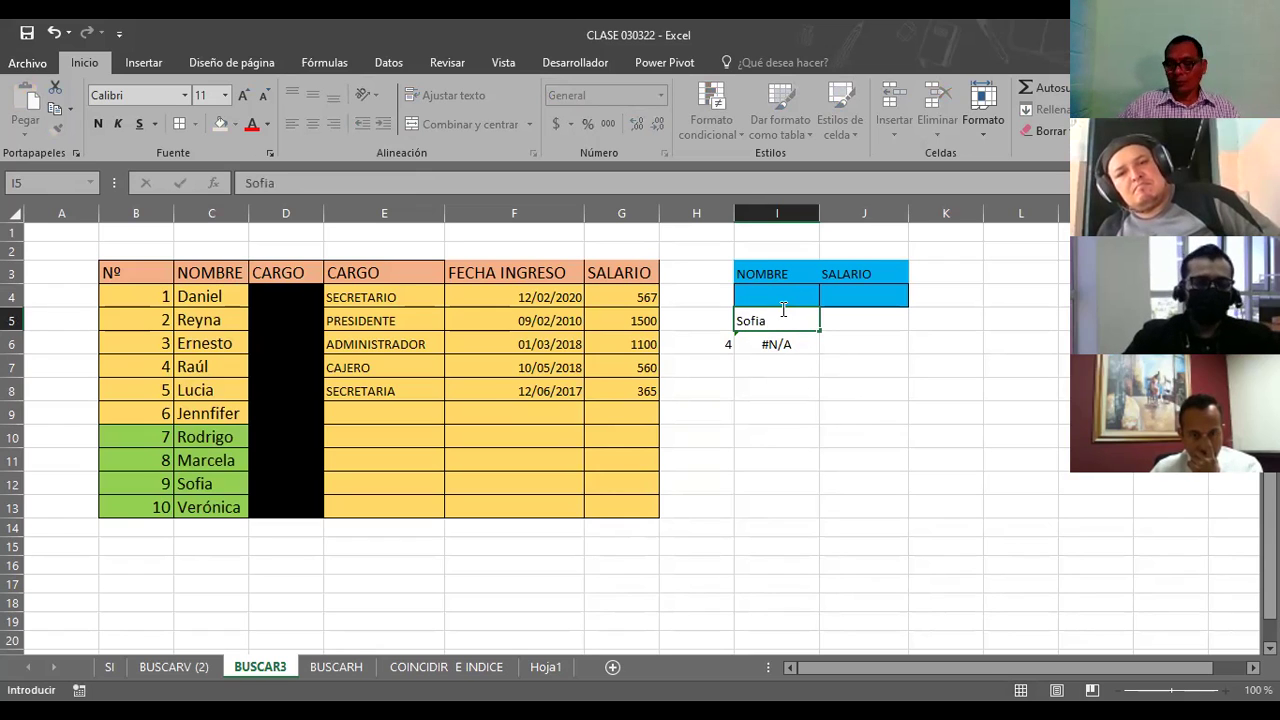
{"action": "key", "text": "Return"}
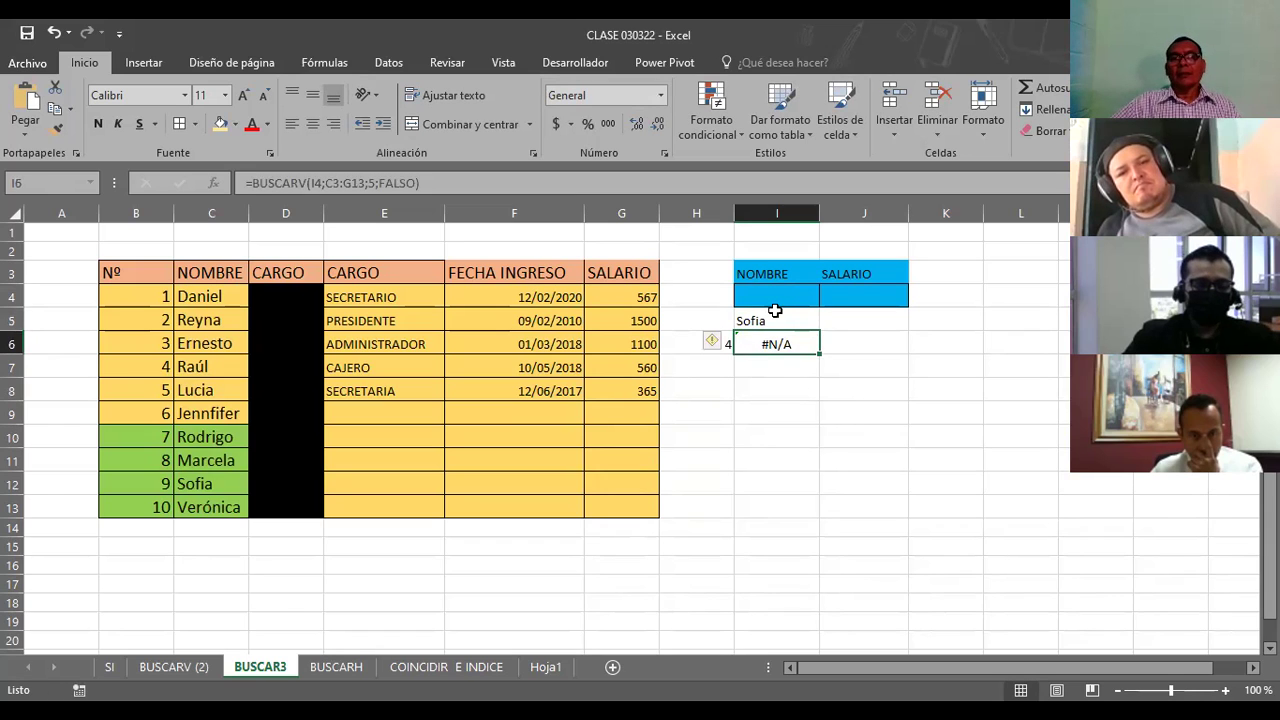
{"action": "left_click", "coordinate": [775, 298]}
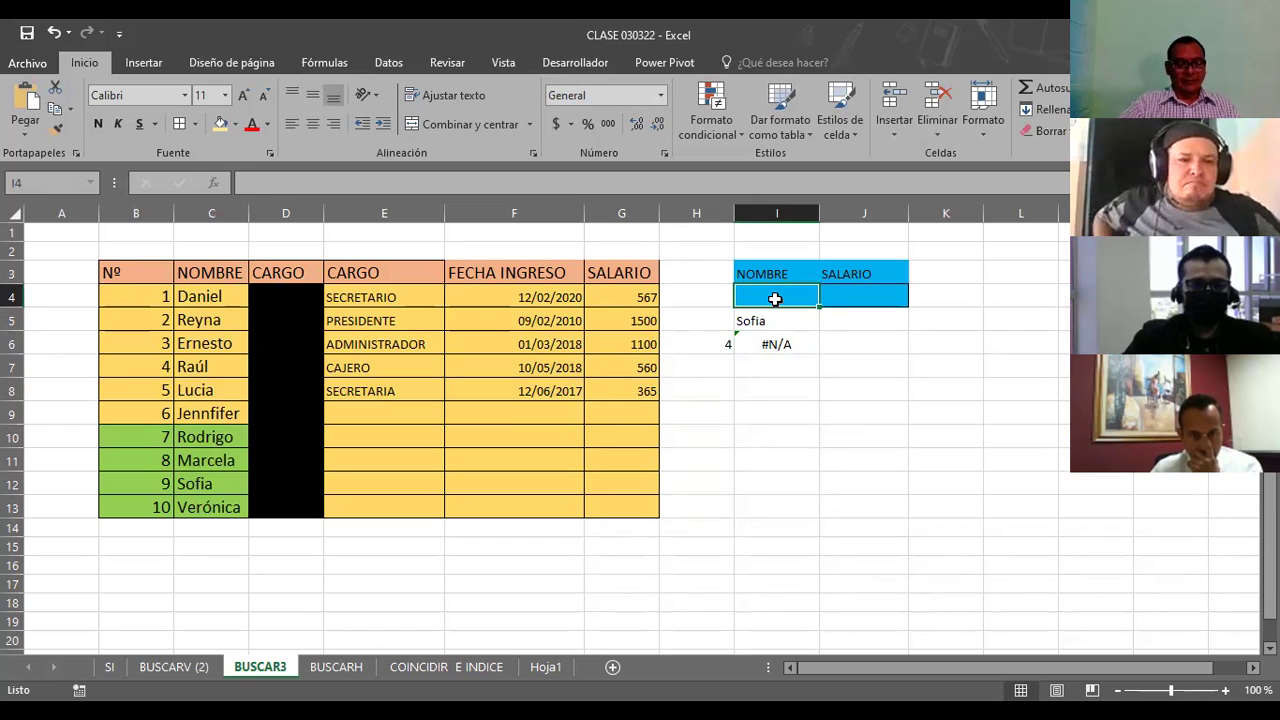
{"action": "type", "text": "S"}
{"action": "key", "text": "Return"}
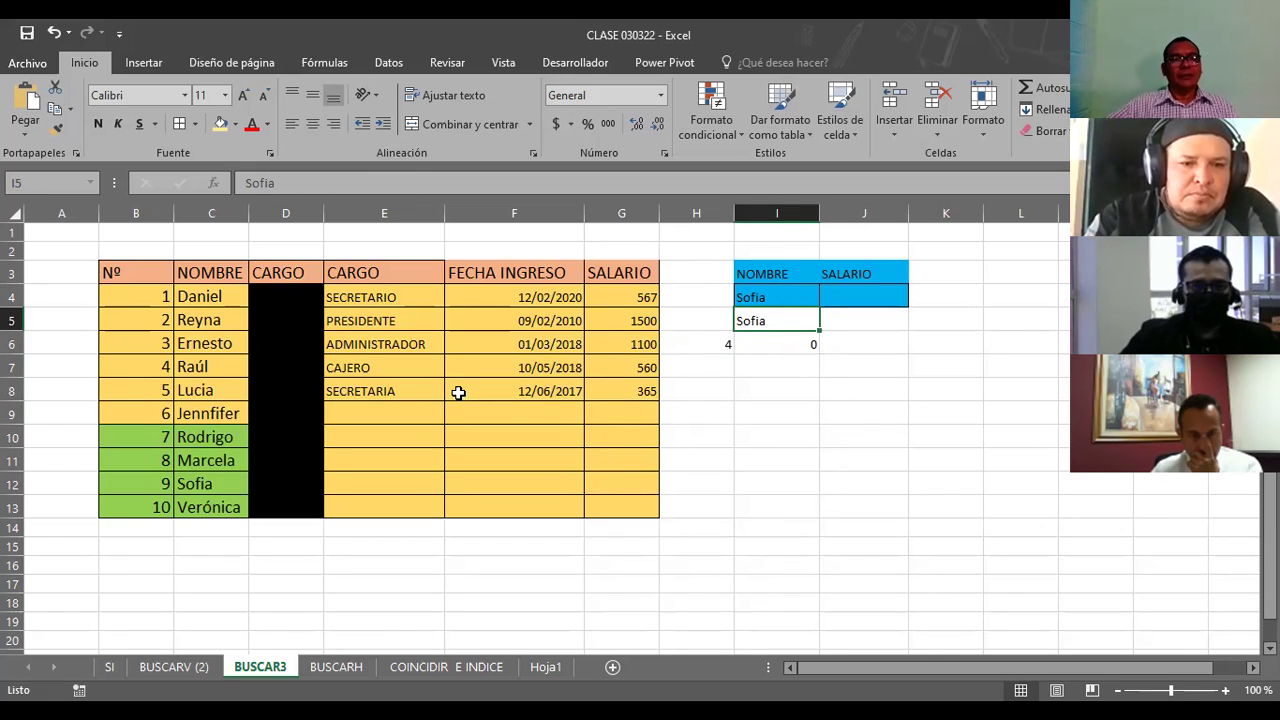
{"action": "left_click", "coordinate": [206, 483]}
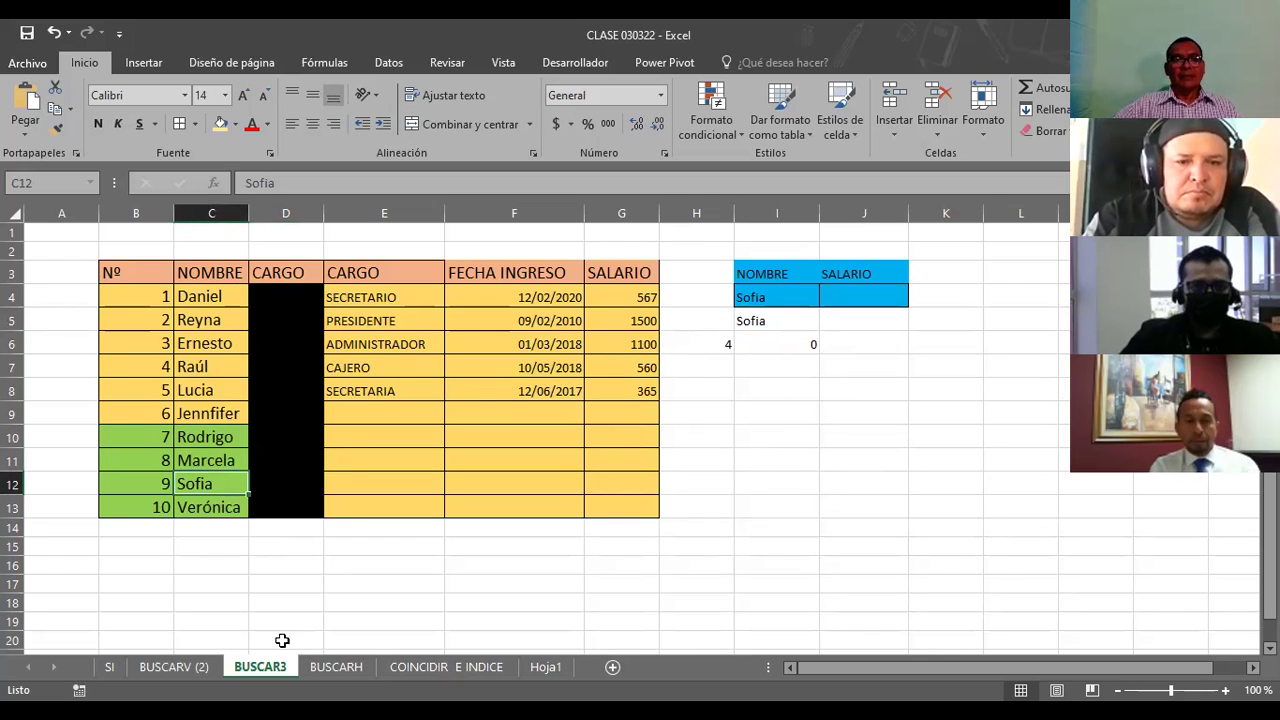
{"action": "left_click", "coordinate": [793, 342]}
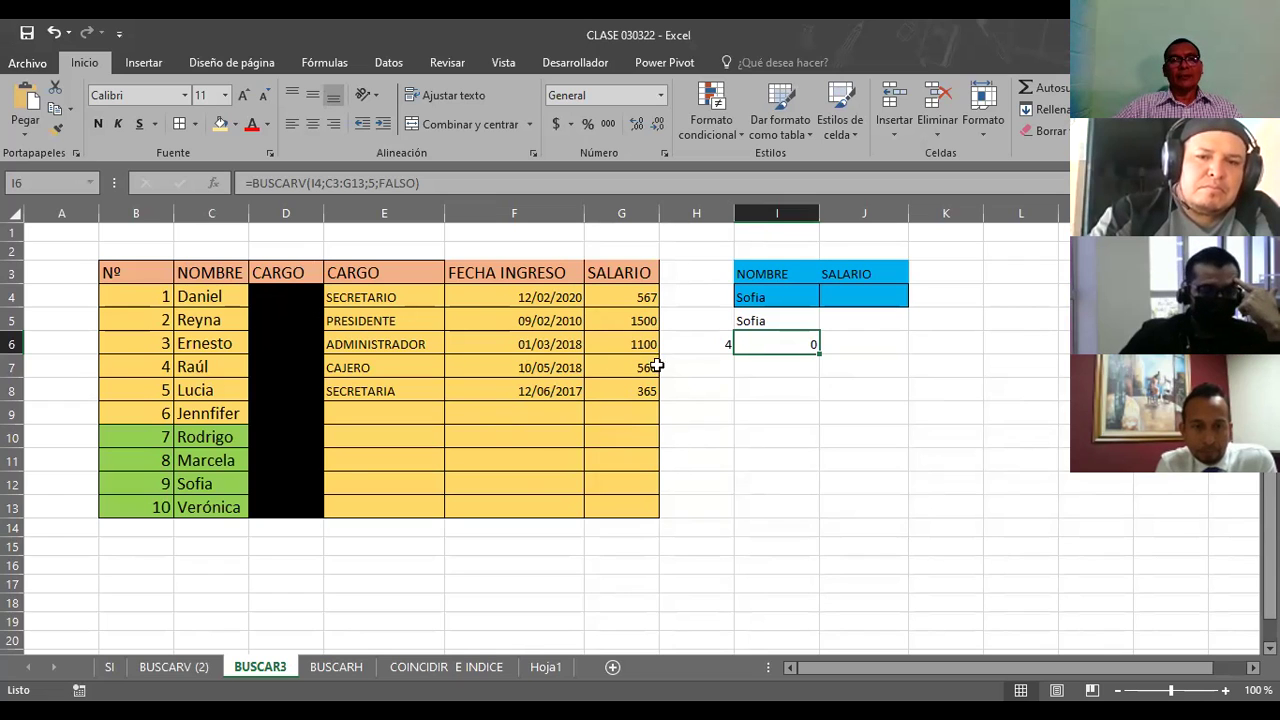
Step: Enter 4 as Sofia's salary in cell G12
{"action": "left_click", "coordinate": [628, 484]}
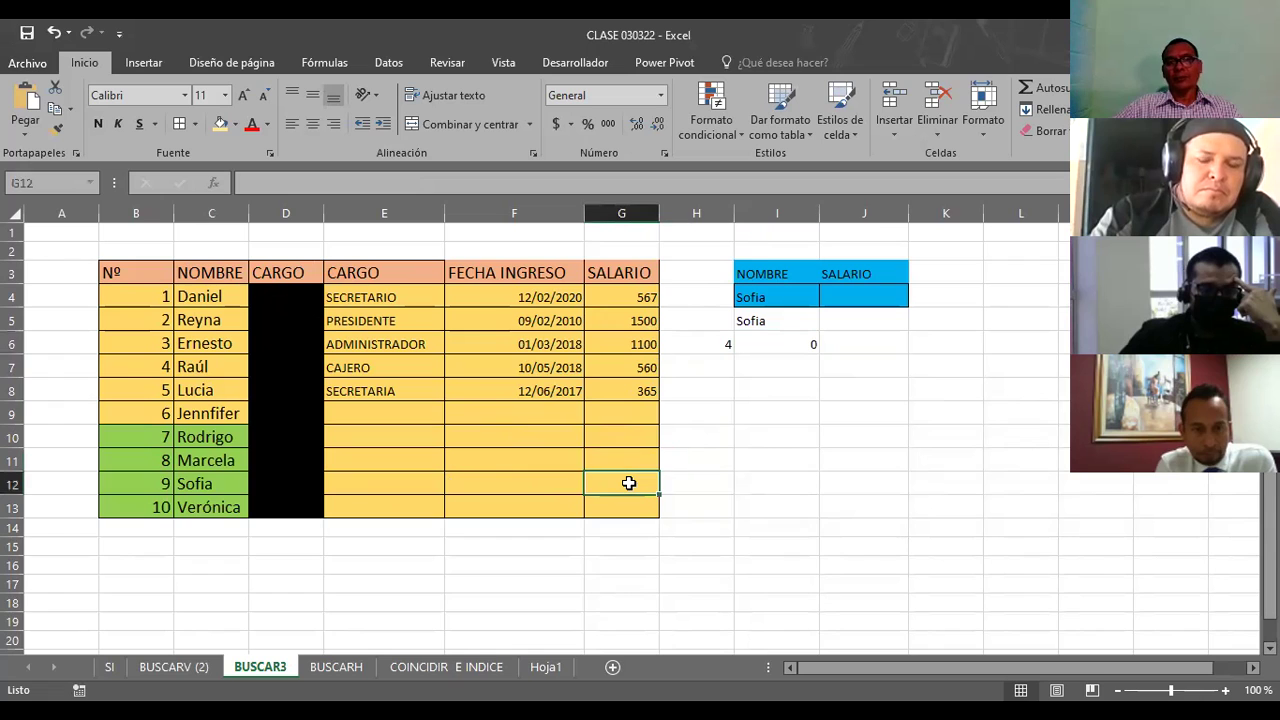
{"action": "type", "text": "4"}
{"action": "key", "text": "Return"}
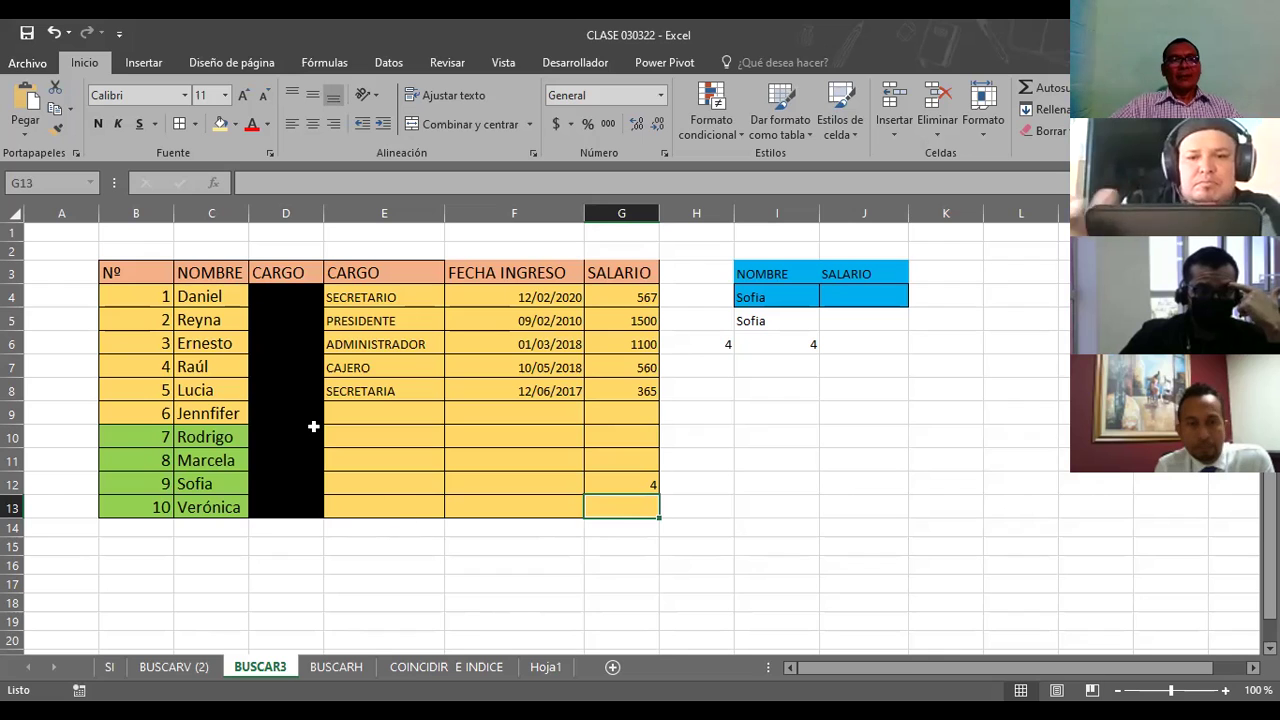
{"action": "left_click", "coordinate": [330, 668]}
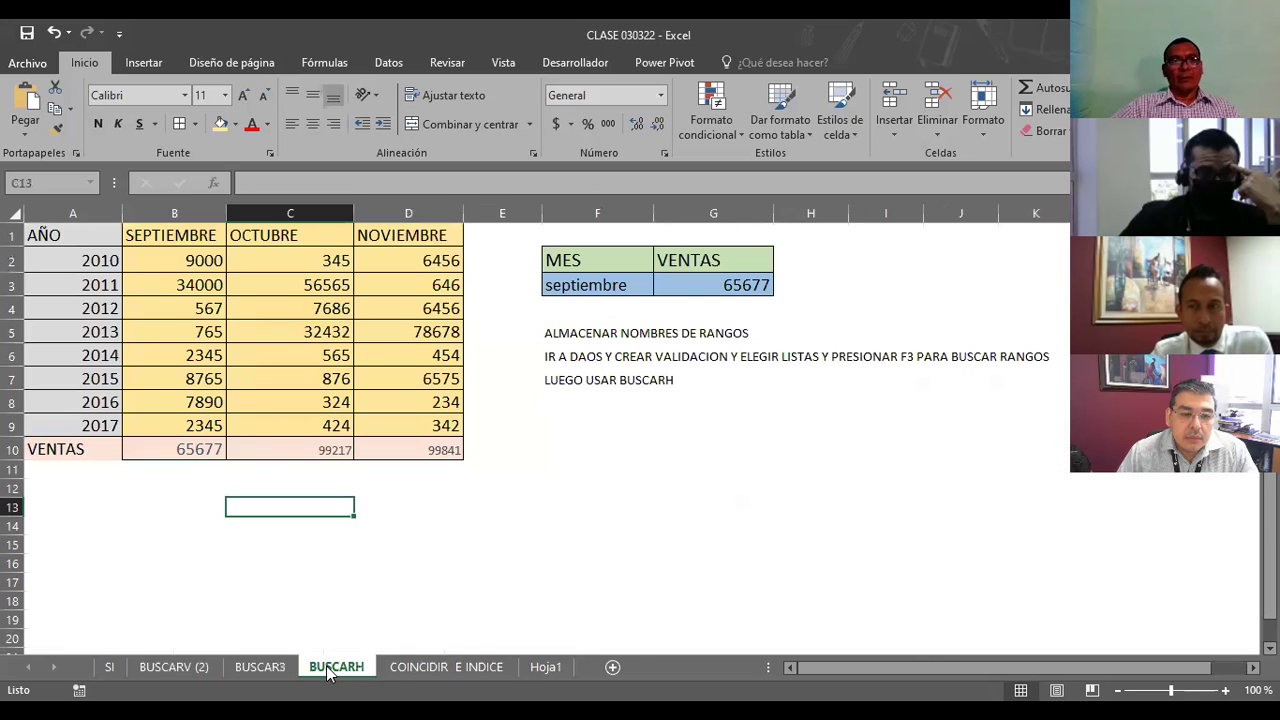
{"action": "left_click", "coordinate": [615, 556]}
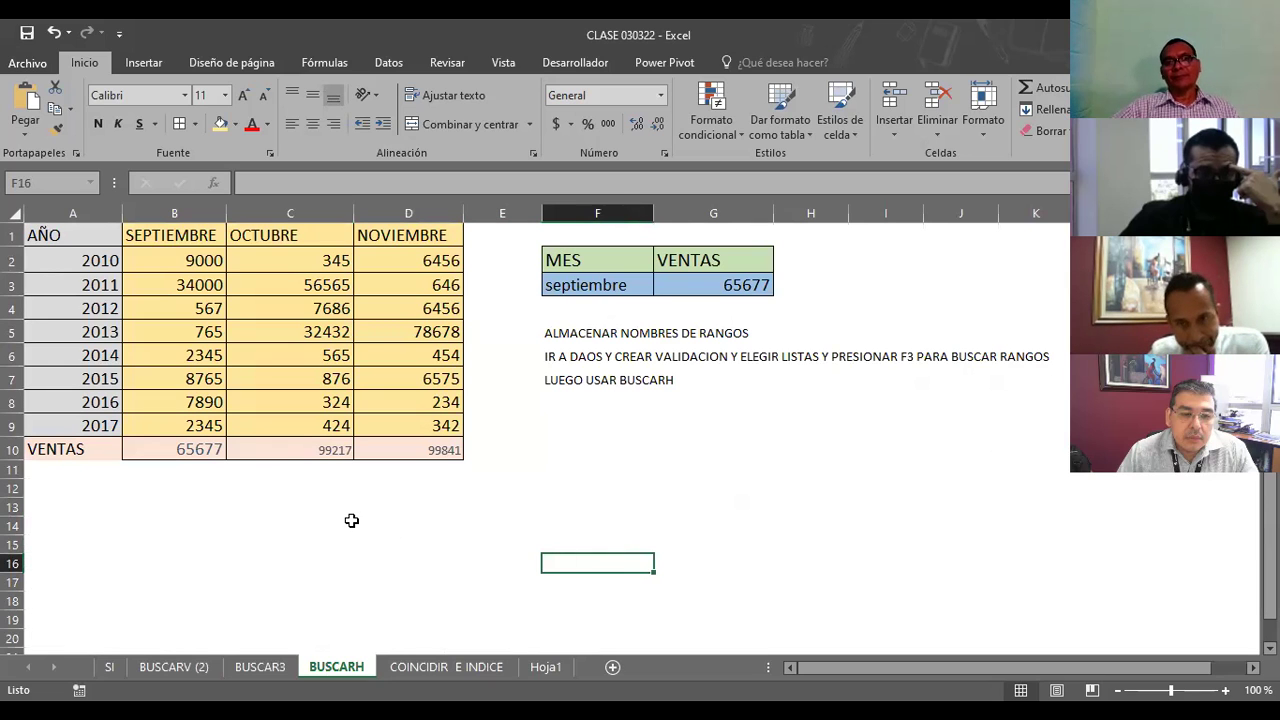
{"action": "left_click", "coordinate": [171, 449]}
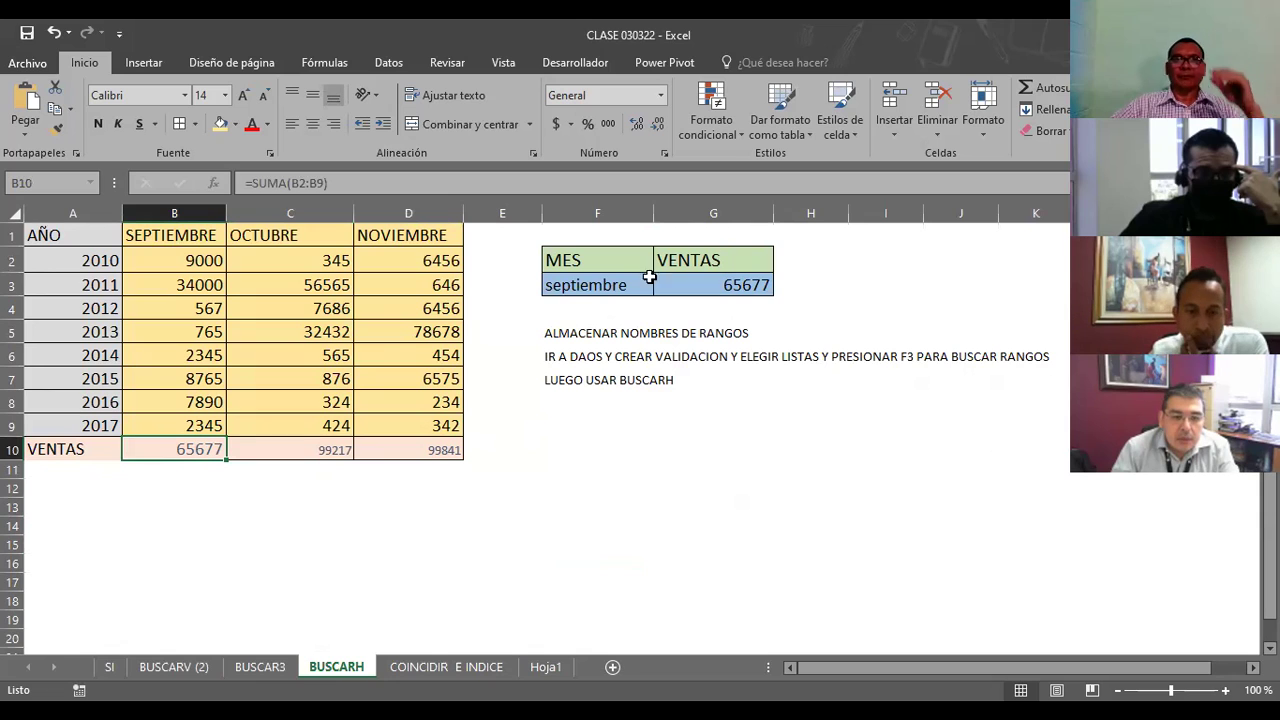
{"action": "left_click", "coordinate": [595, 267]}
{"action": "left_click", "coordinate": [595, 285]}
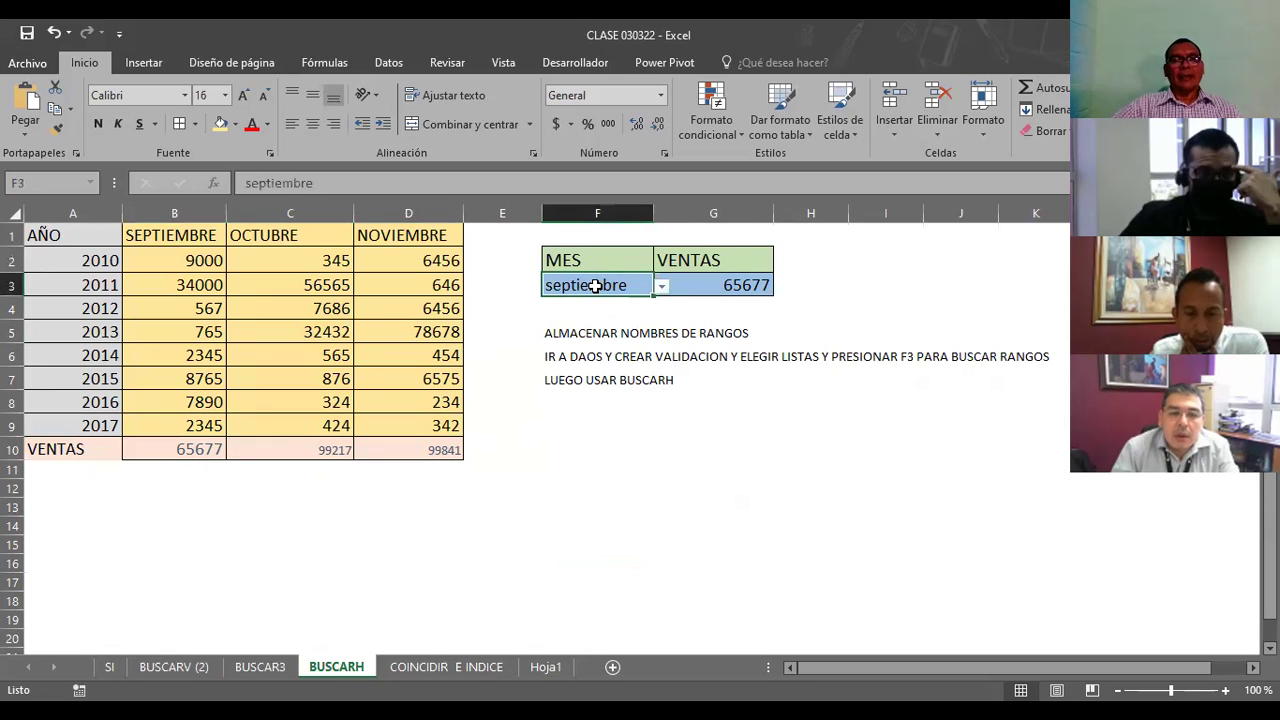
{"action": "left_click", "coordinate": [726, 288]}
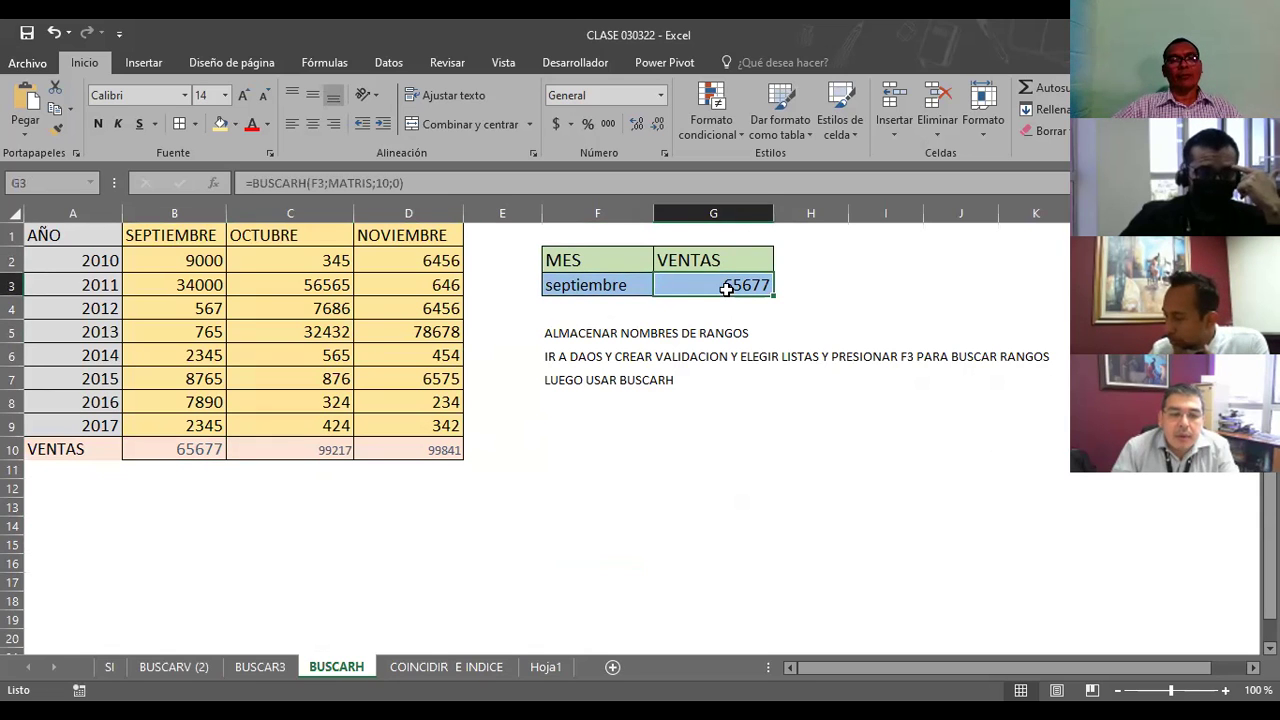
{"action": "left_click", "coordinate": [603, 288]}
{"action": "left_click", "coordinate": [662, 288]}
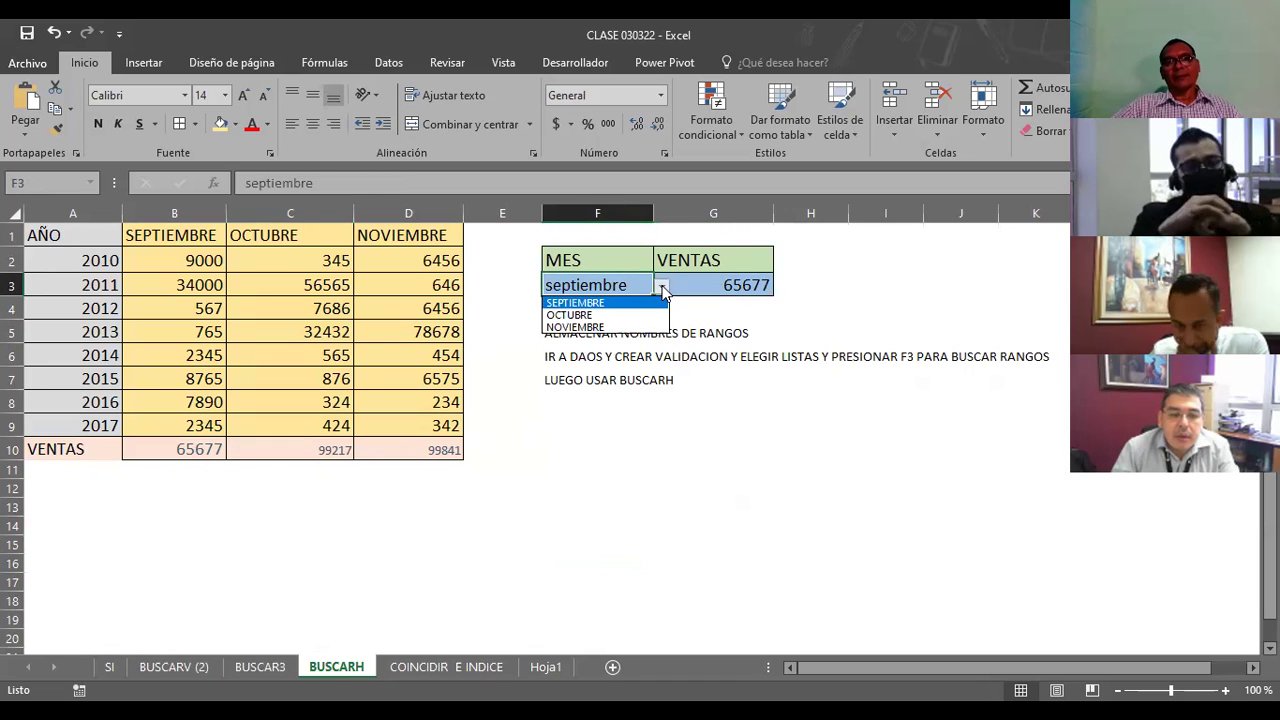
{"action": "left_click", "coordinate": [657, 457]}
{"action": "left_click", "coordinate": [715, 280]}
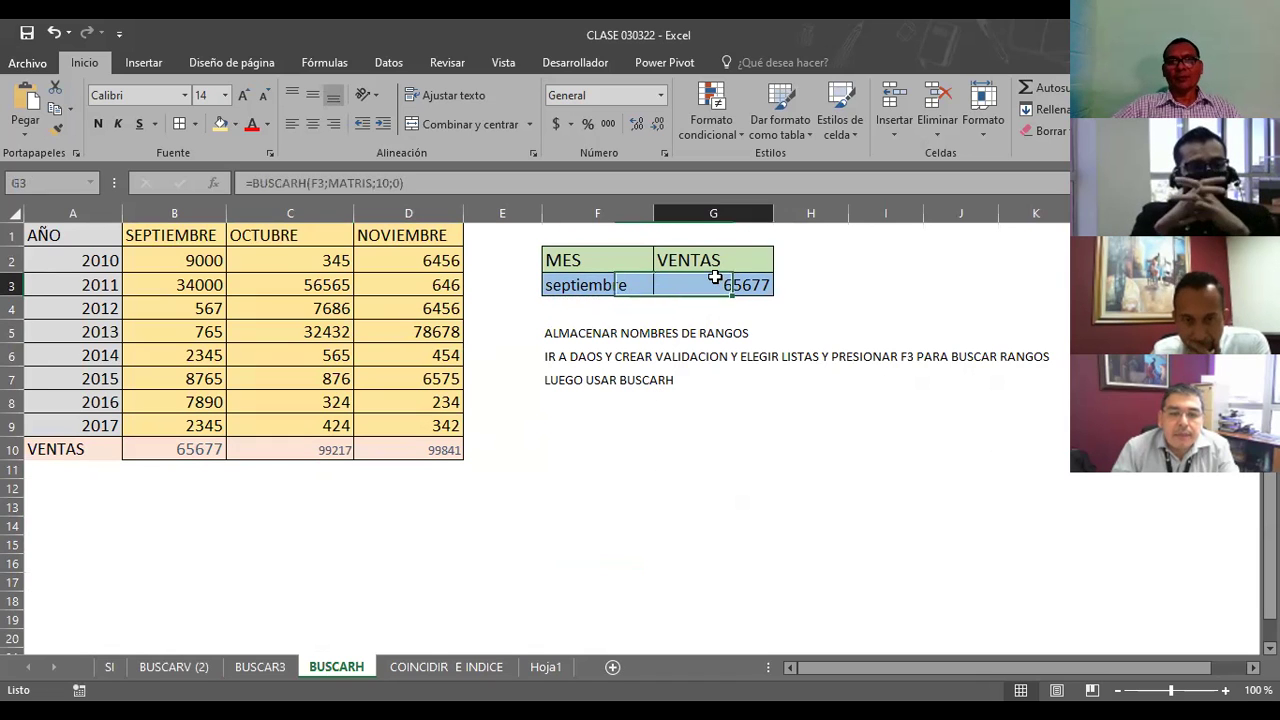
{"action": "left_click", "coordinate": [595, 286]}
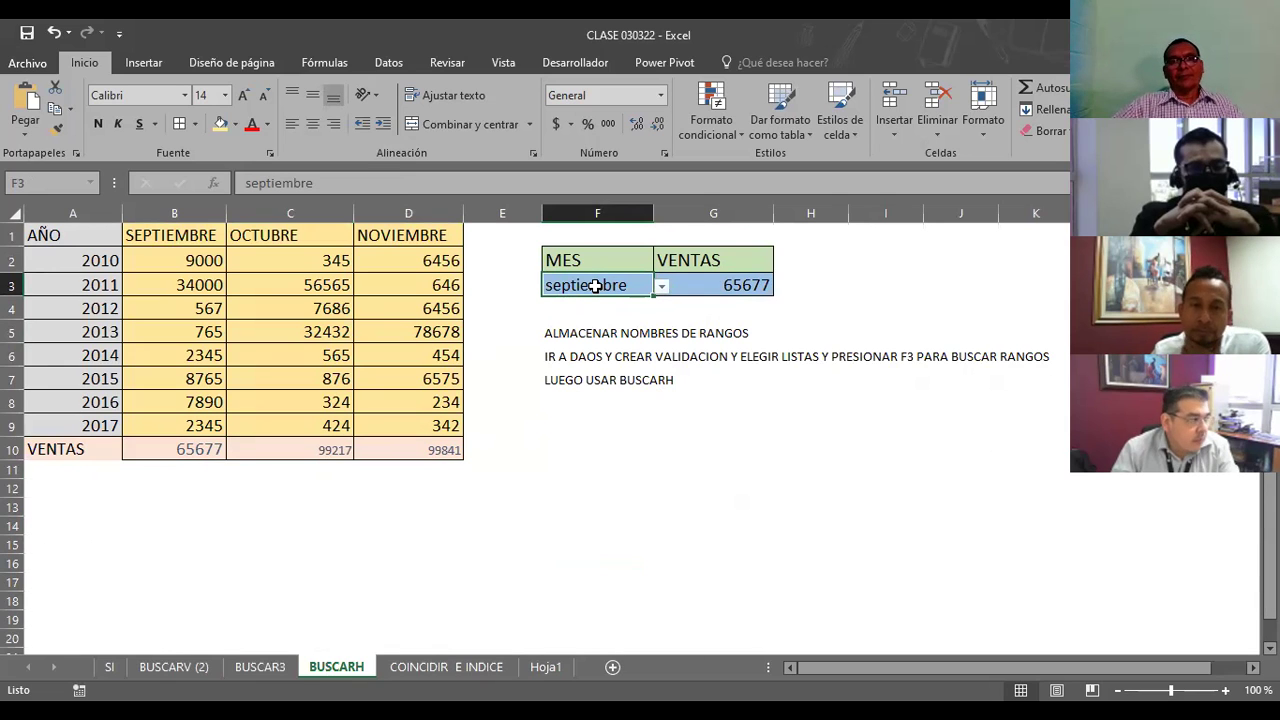
{"action": "left_click", "coordinate": [739, 289]}
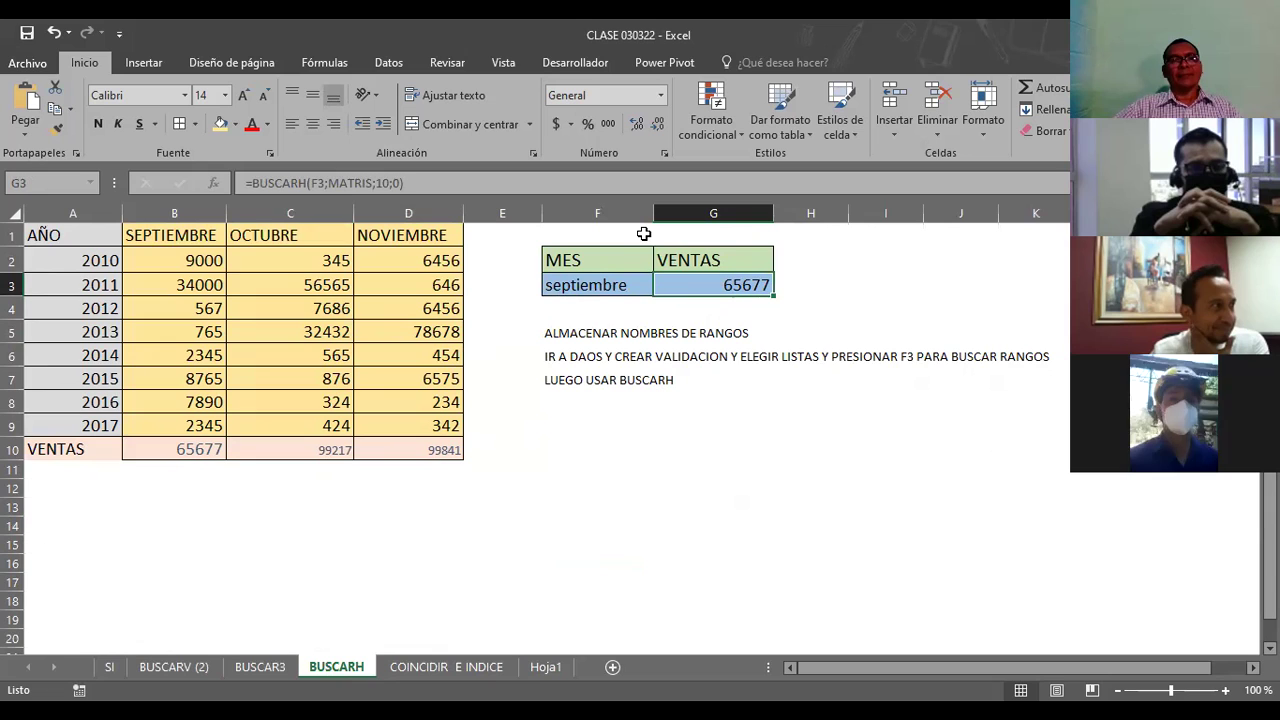
{"action": "left_click", "coordinate": [588, 225]}
{"action": "left_click", "coordinate": [598, 254]}
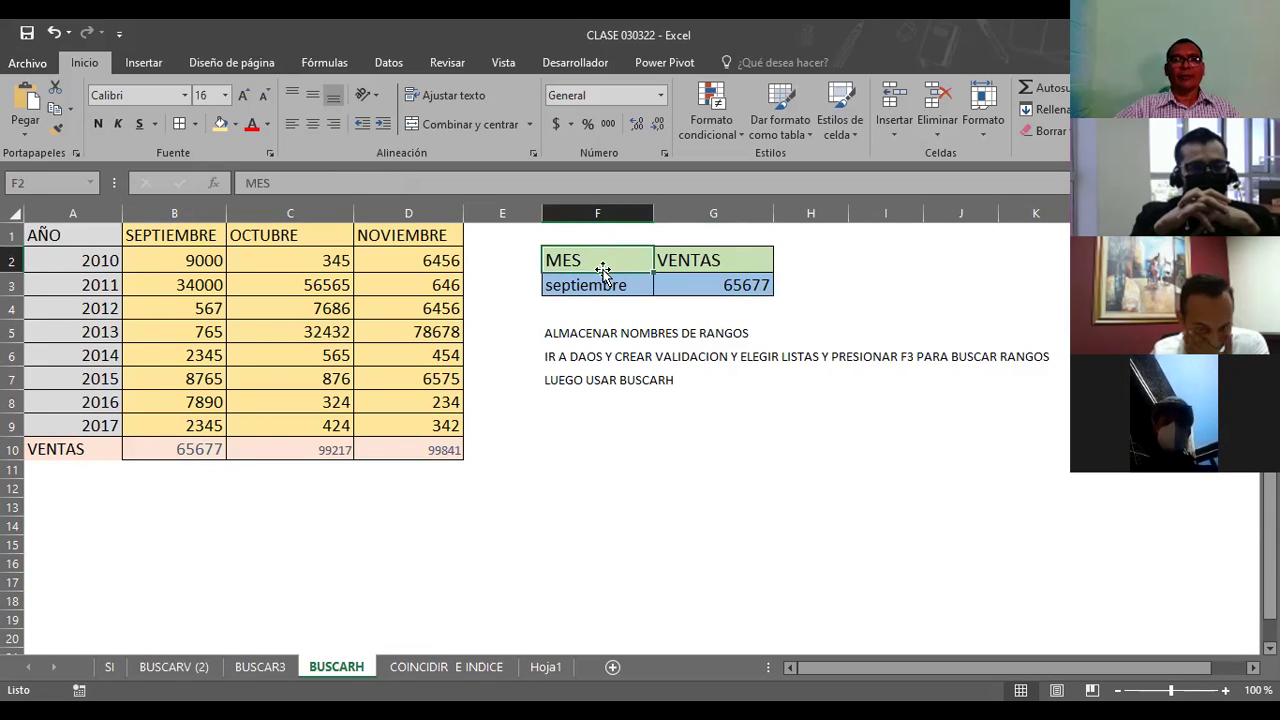
{"action": "left_click", "coordinate": [594, 280]}
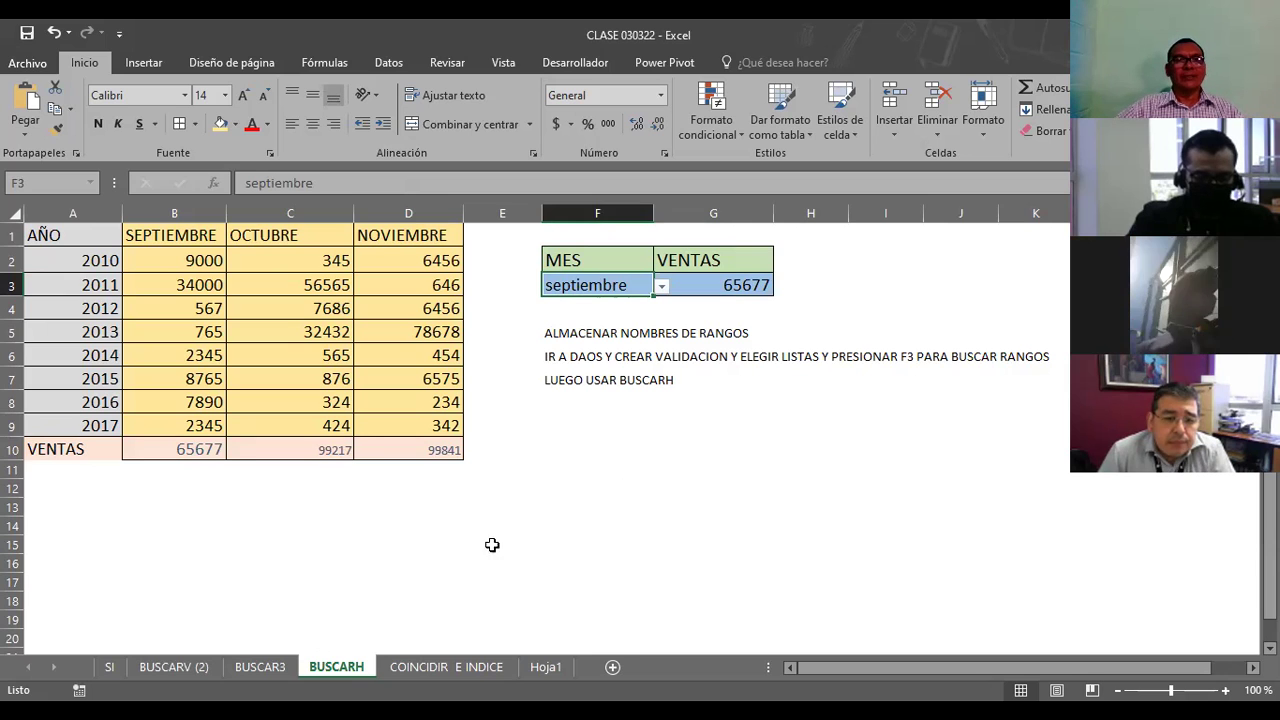
{"action": "left_click", "coordinate": [441, 546]}
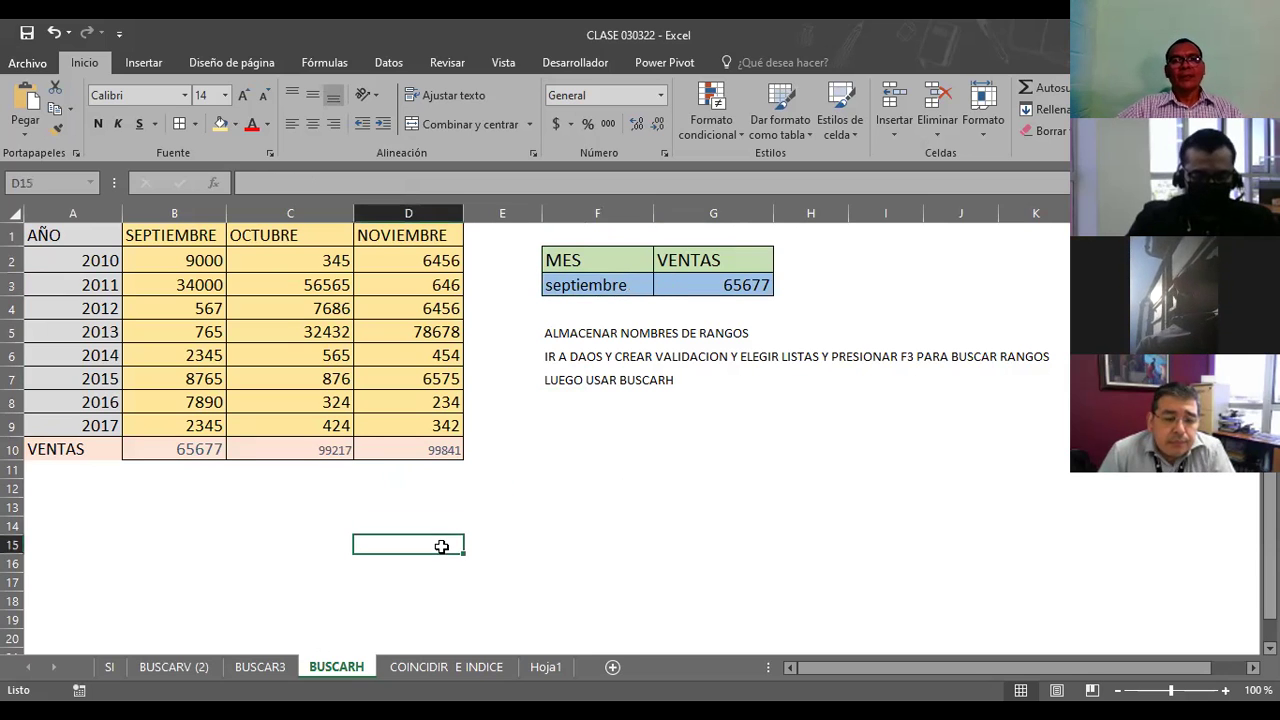
{"action": "left_click", "coordinate": [597, 287]}
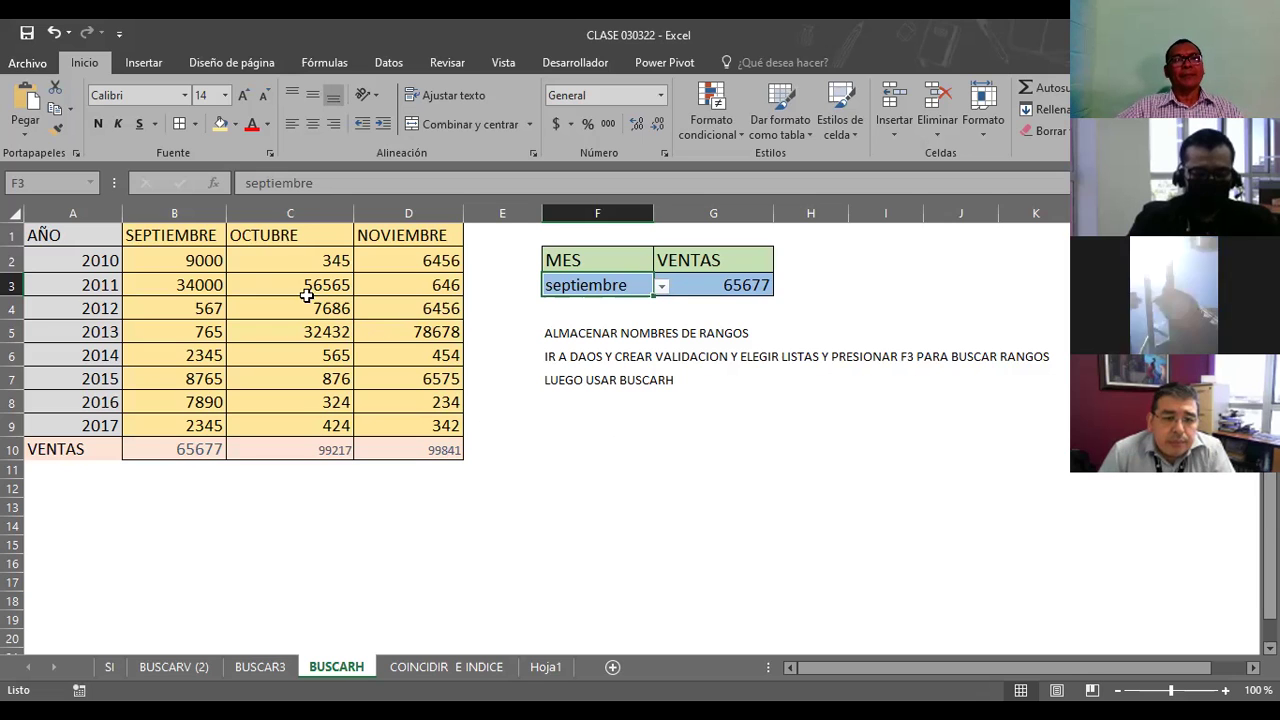
Step: Pick NOVIEMBRE from F3's month dropdown after briefly trying OCTUBRE, so G3 returns 99841
{"action": "left_click_drag", "start_coordinate": [160, 238], "coordinate": [395, 234]}
{"action": "left_click", "coordinate": [632, 420]}
{"action": "left_click", "coordinate": [620, 288]}
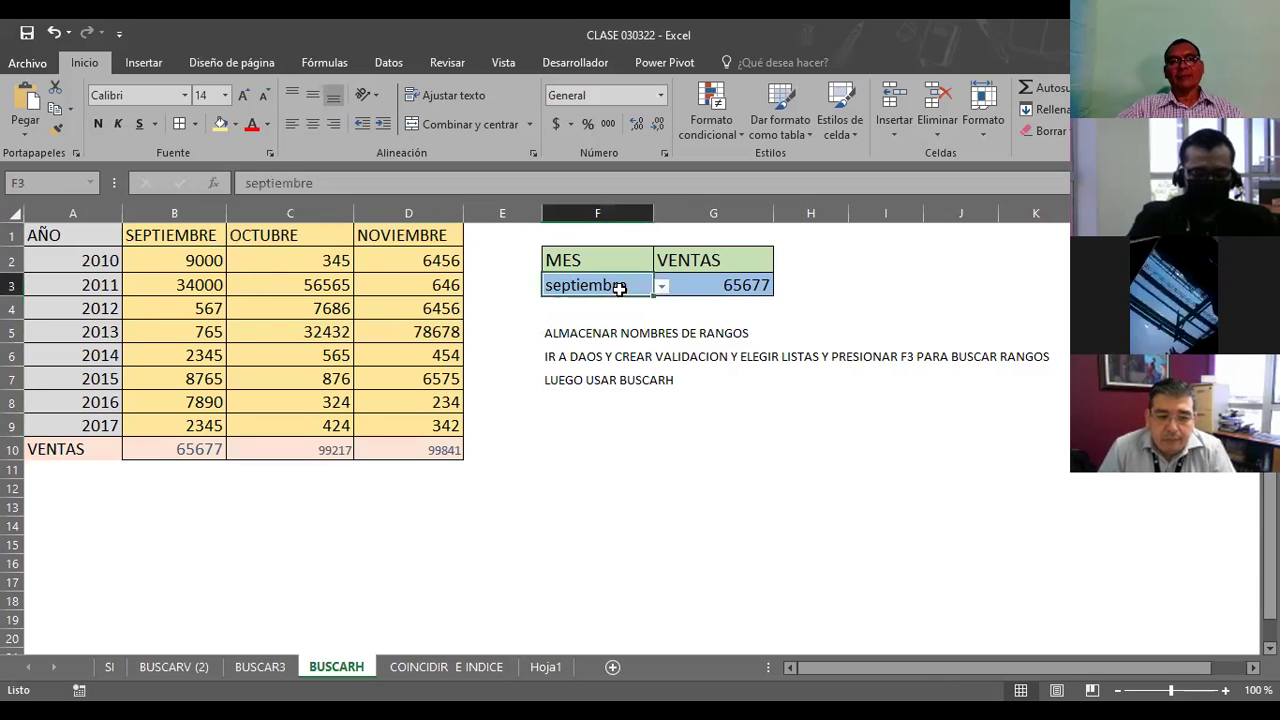
{"action": "left_click", "coordinate": [661, 287]}
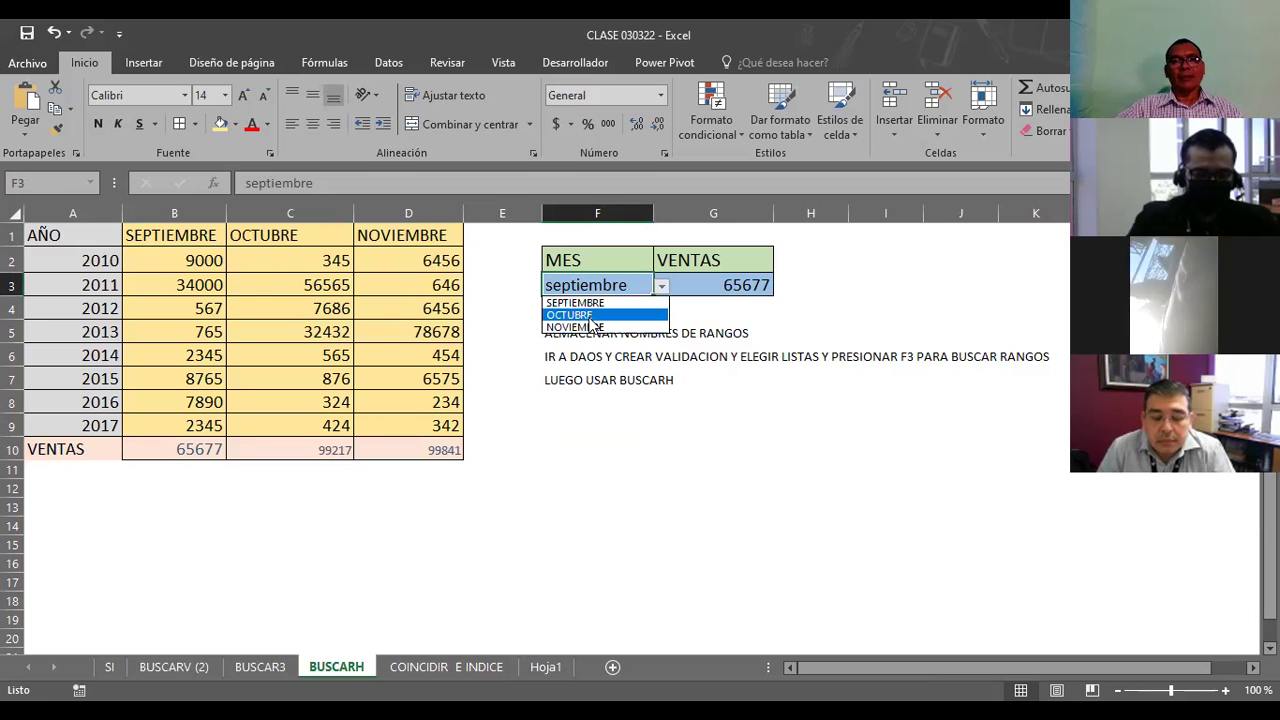
{"action": "left_click", "coordinate": [580, 315]}
{"action": "left_click", "coordinate": [661, 288]}
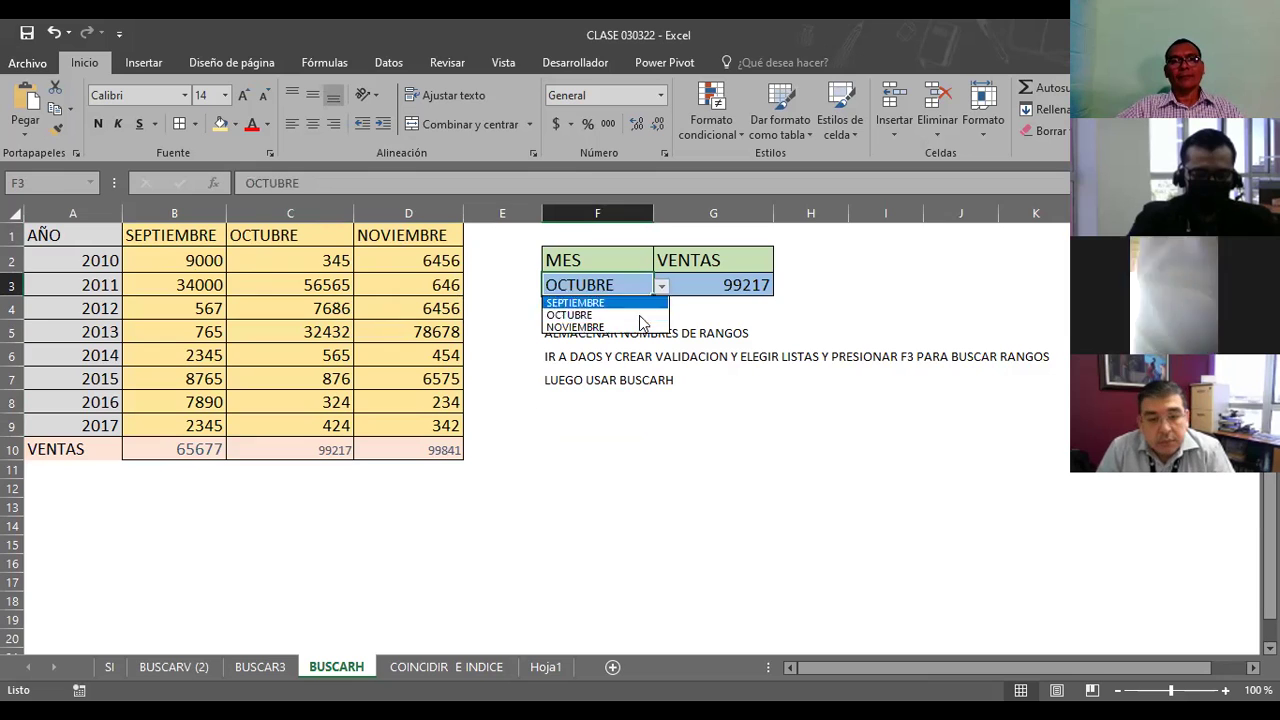
{"action": "left_click", "coordinate": [624, 328]}
{"action": "left_click", "coordinate": [666, 468]}
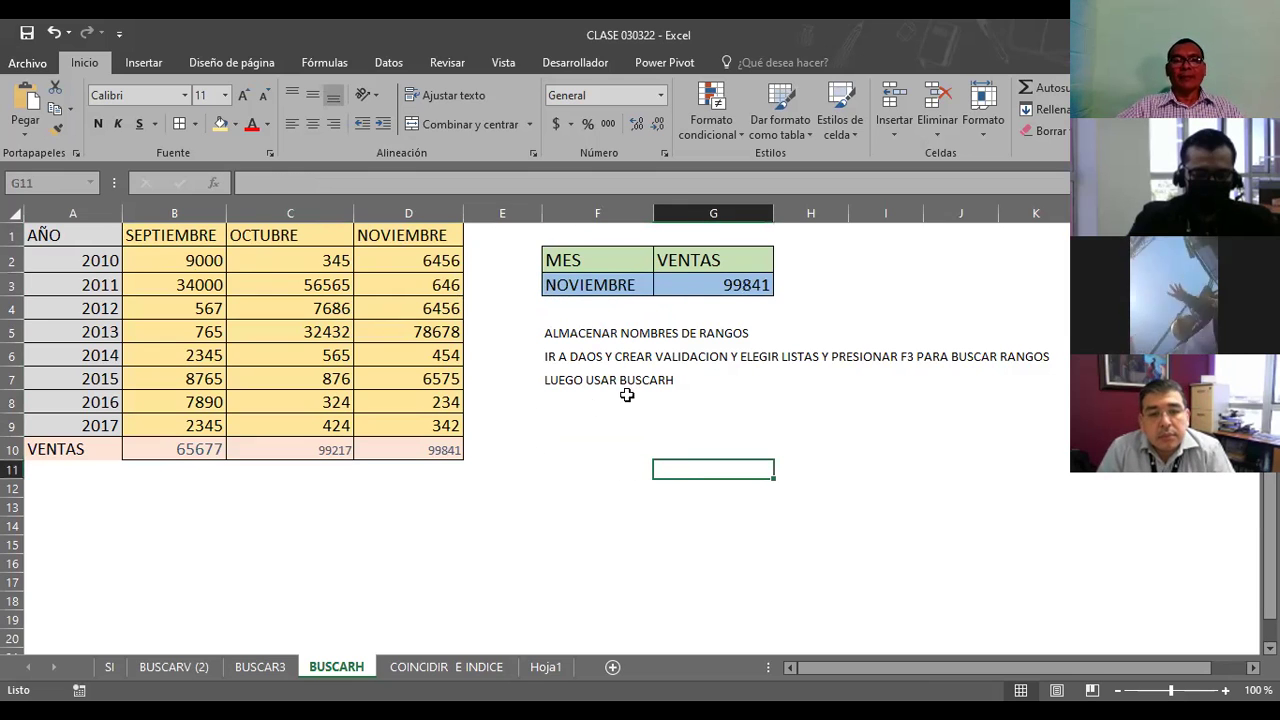
{"action": "left_click", "coordinate": [570, 286]}
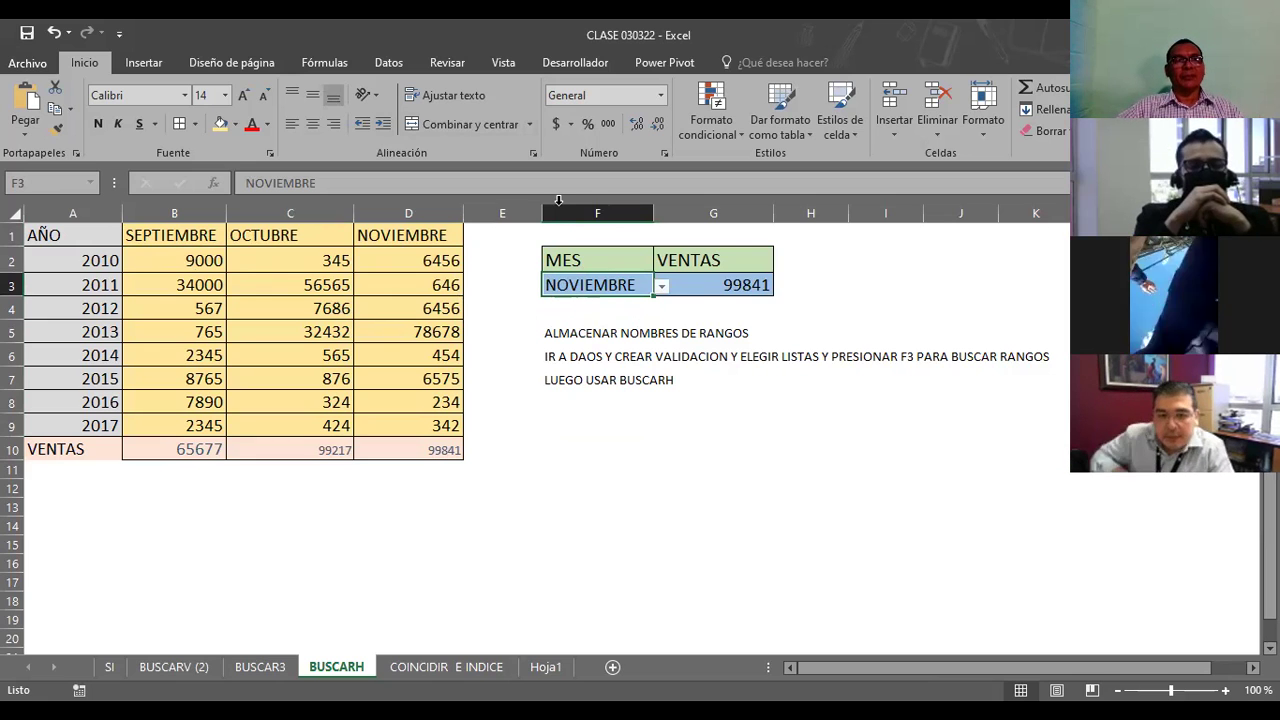
{"action": "left_click", "coordinate": [702, 286]}
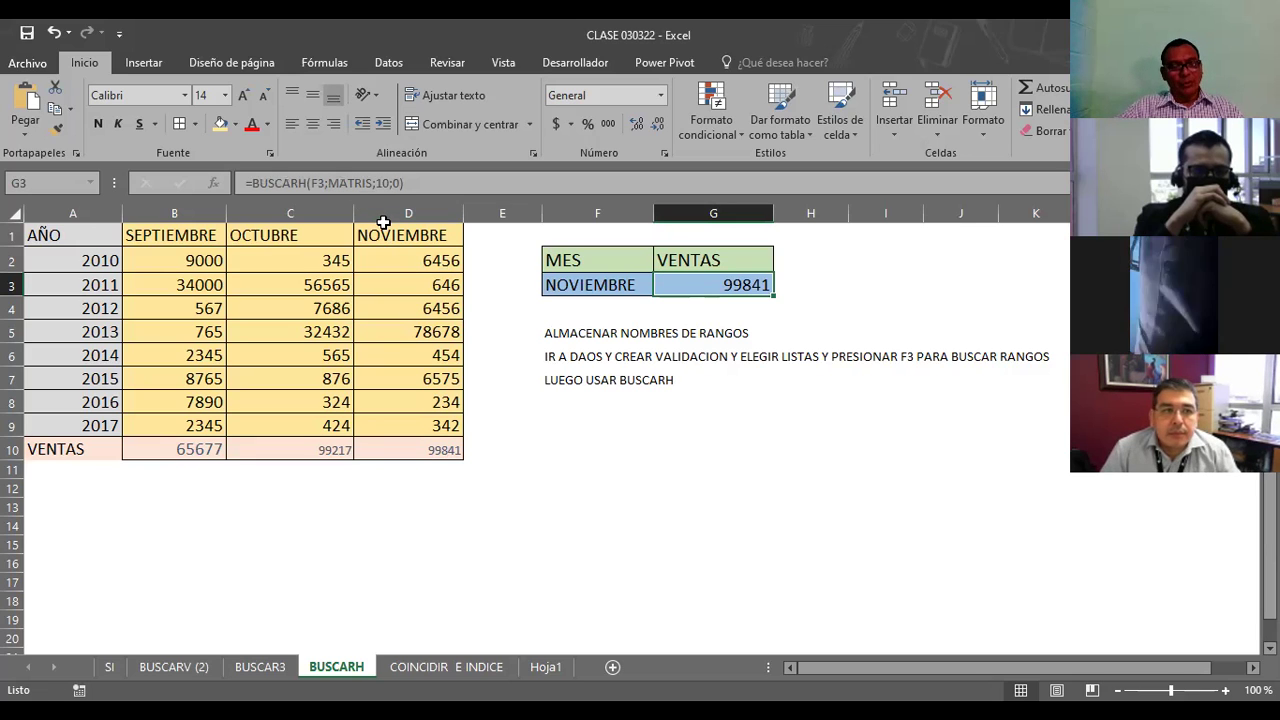
{"action": "key", "text": "F2"}
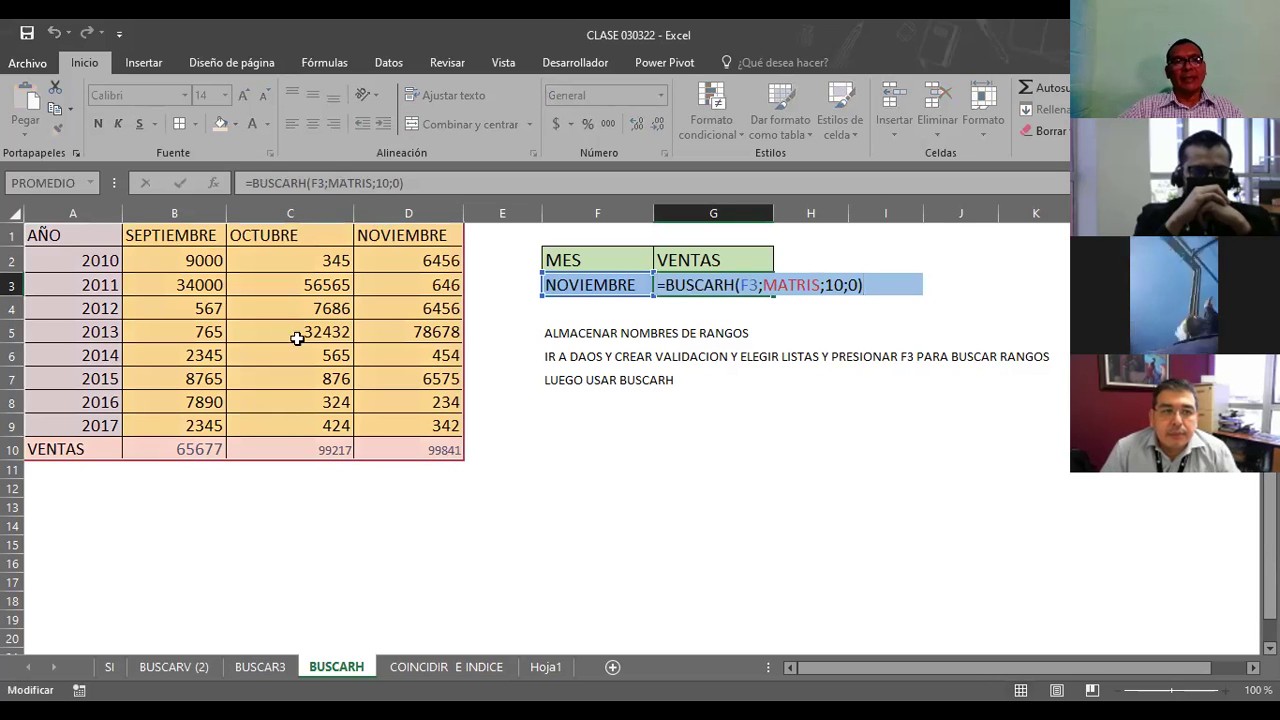
{"action": "left_click", "coordinate": [343, 177]}
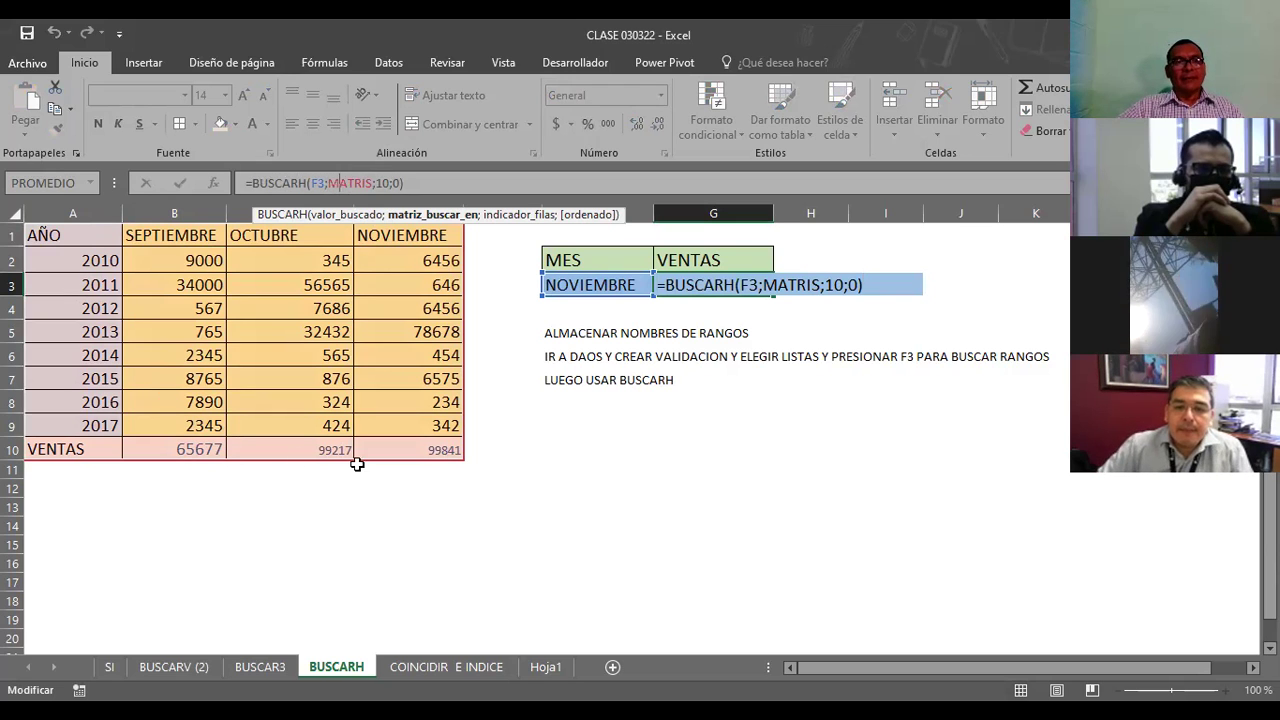
{"action": "left_click", "coordinate": [320, 180]}
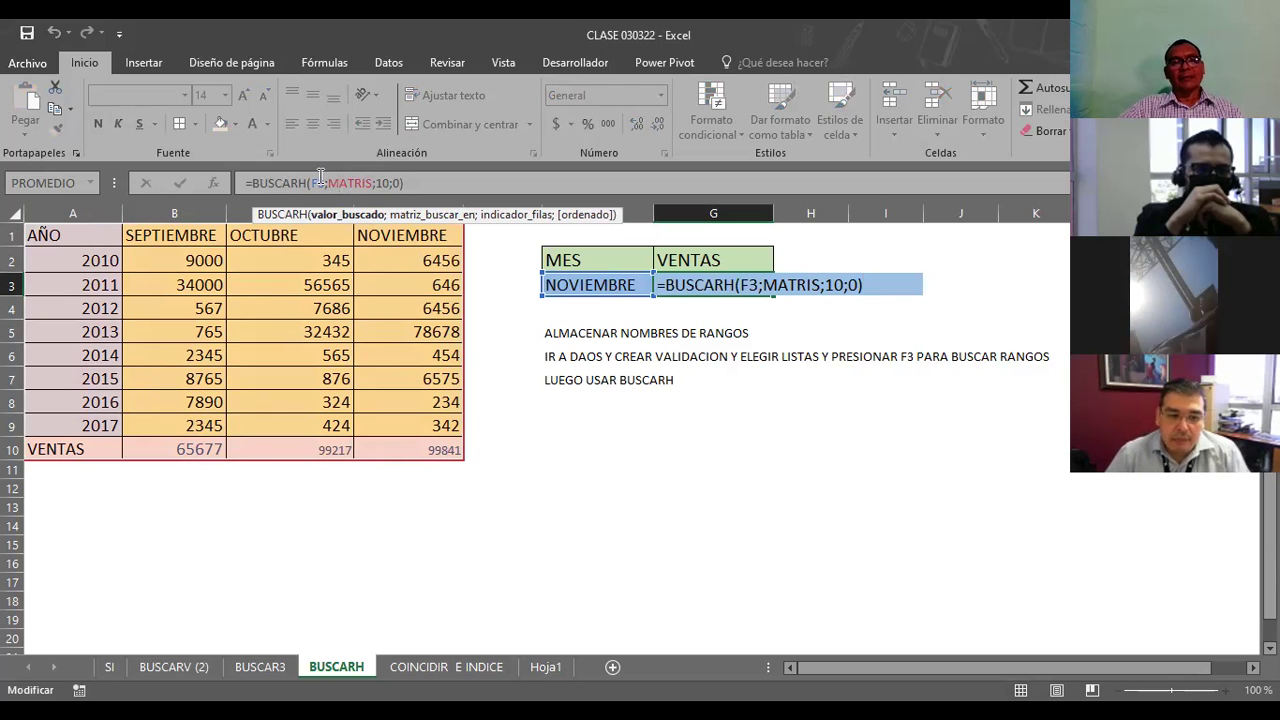
{"action": "left_click", "coordinate": [385, 182]}
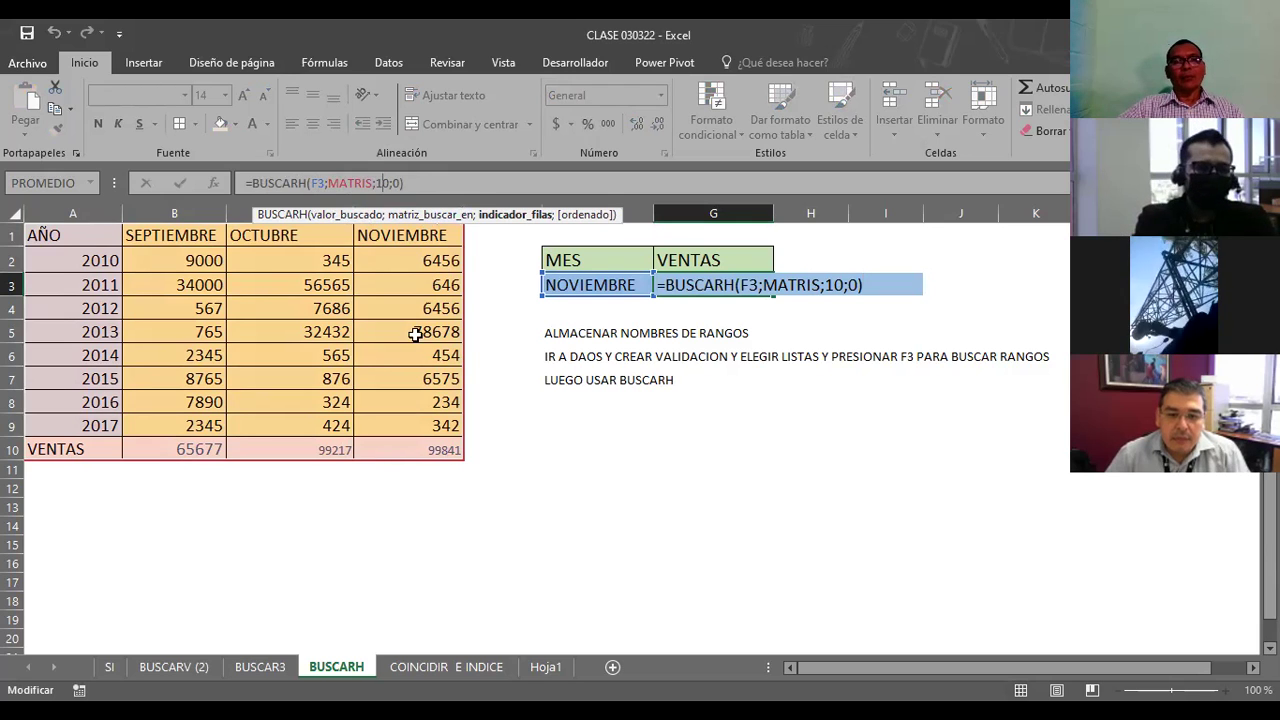
{"action": "left_click", "coordinate": [640, 485]}
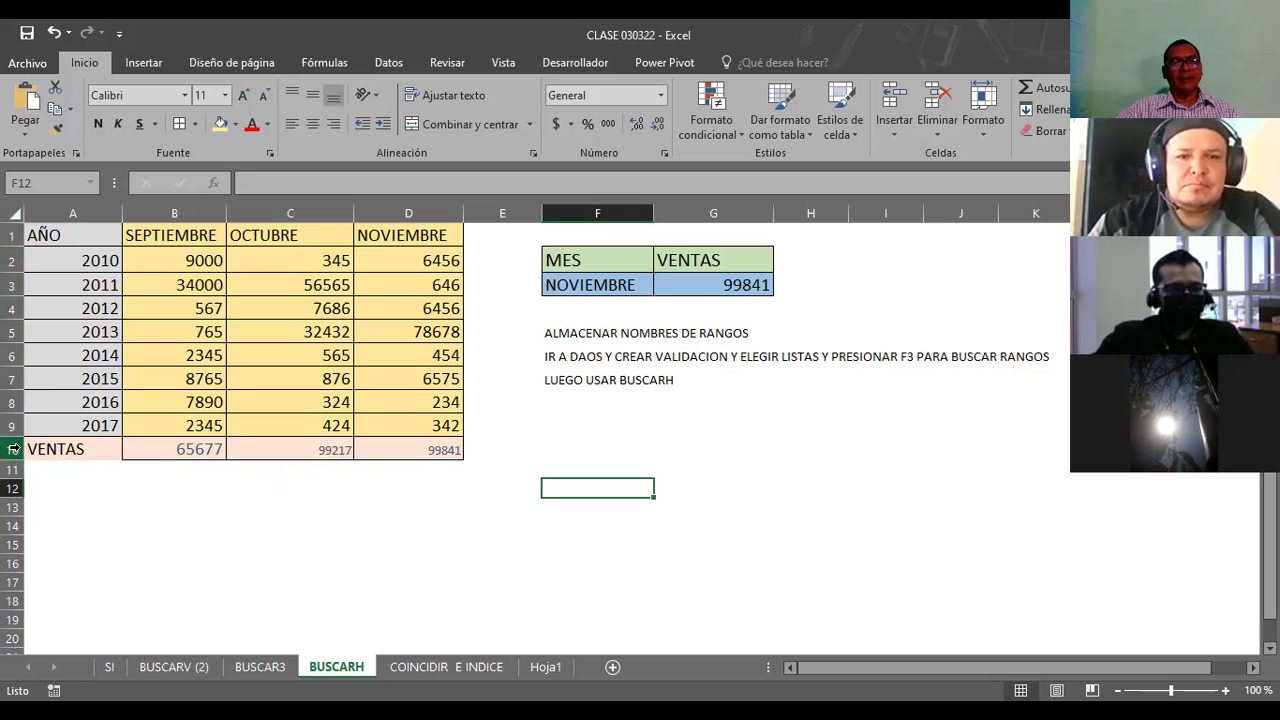
Step: Change the row index in G3's BUSCARH formula to 11, which returns #¡REF!
{"action": "left_click", "coordinate": [694, 286]}
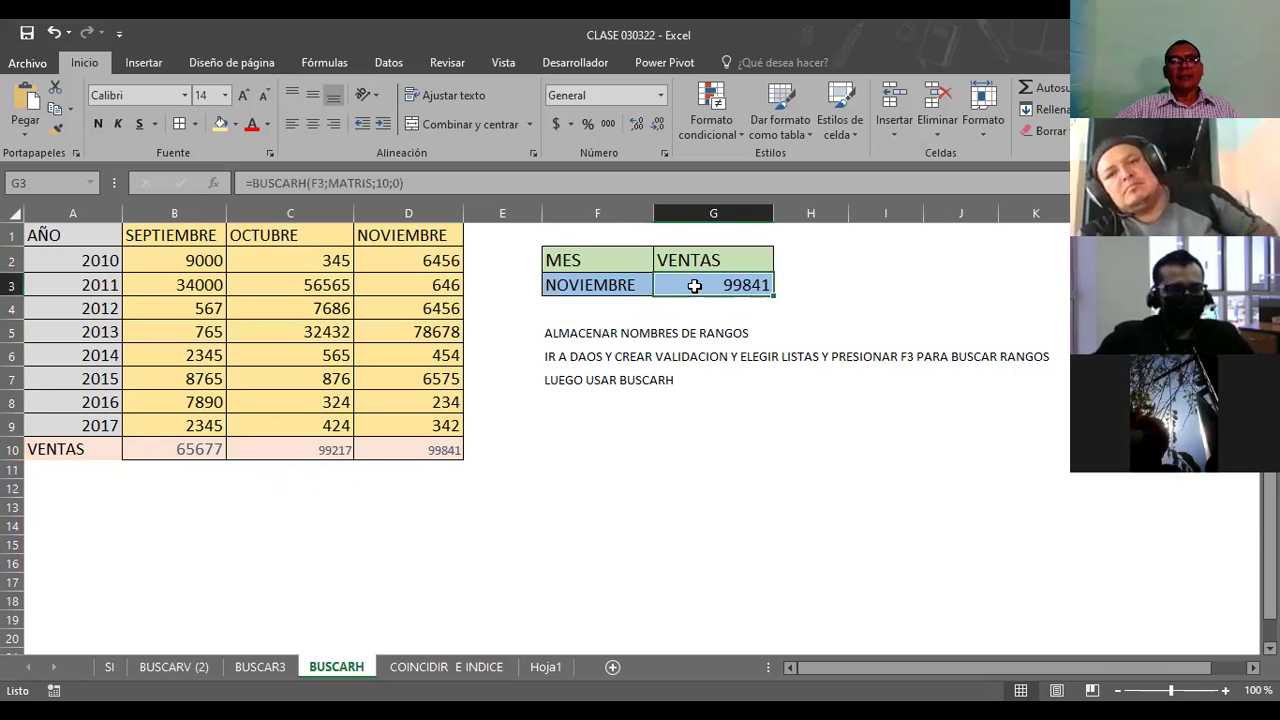
{"action": "left_click", "coordinate": [390, 183]}
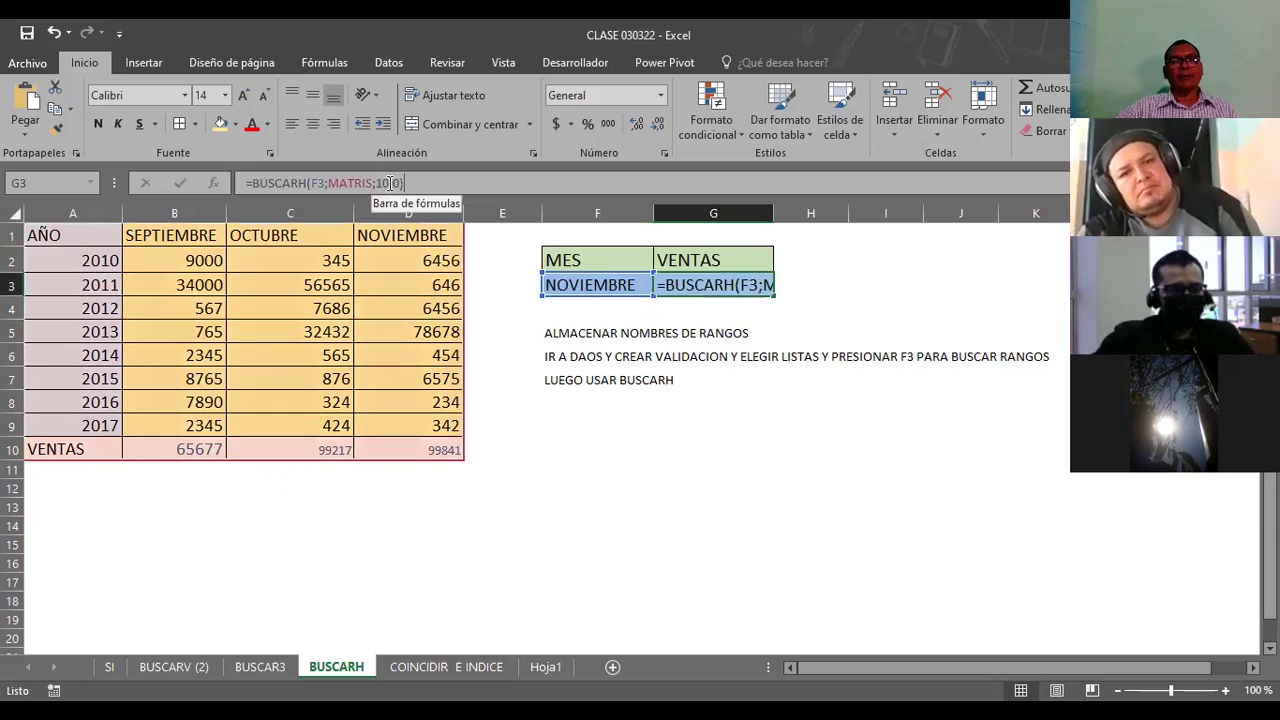
{"action": "key", "text": "BackSpace"}
{"action": "type", "text": "1"}
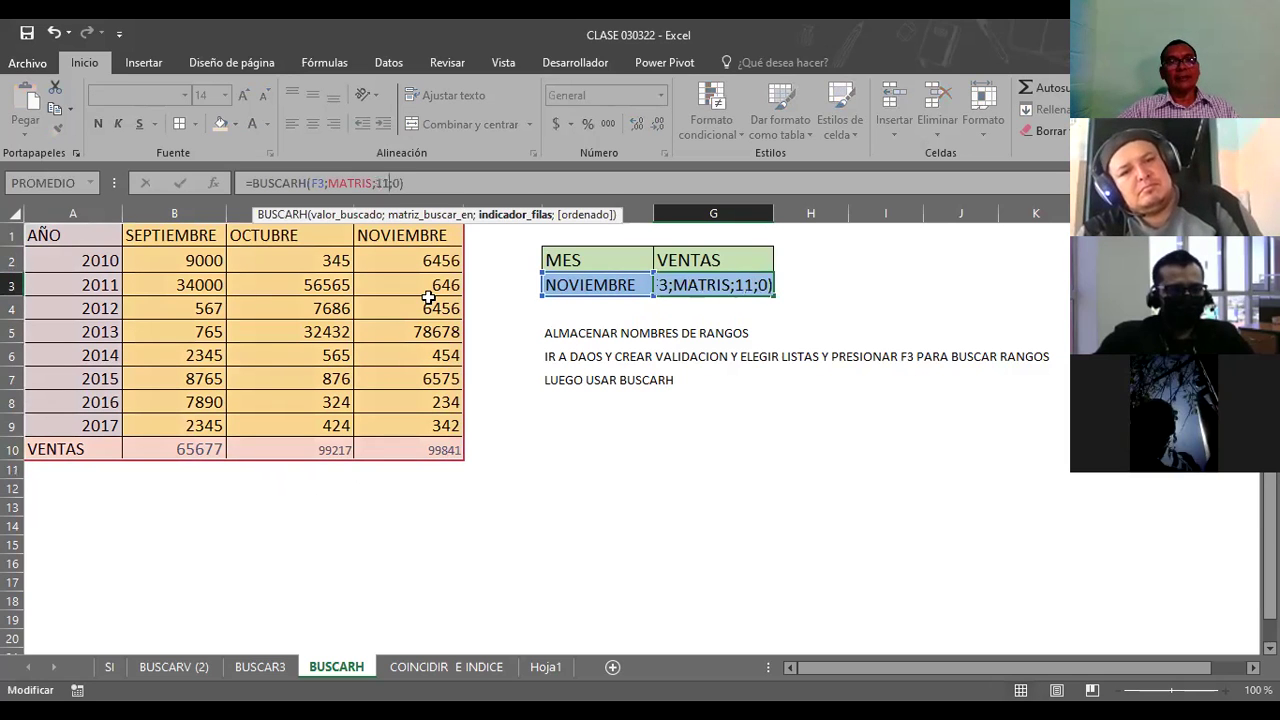
{"action": "key", "text": "Return"}
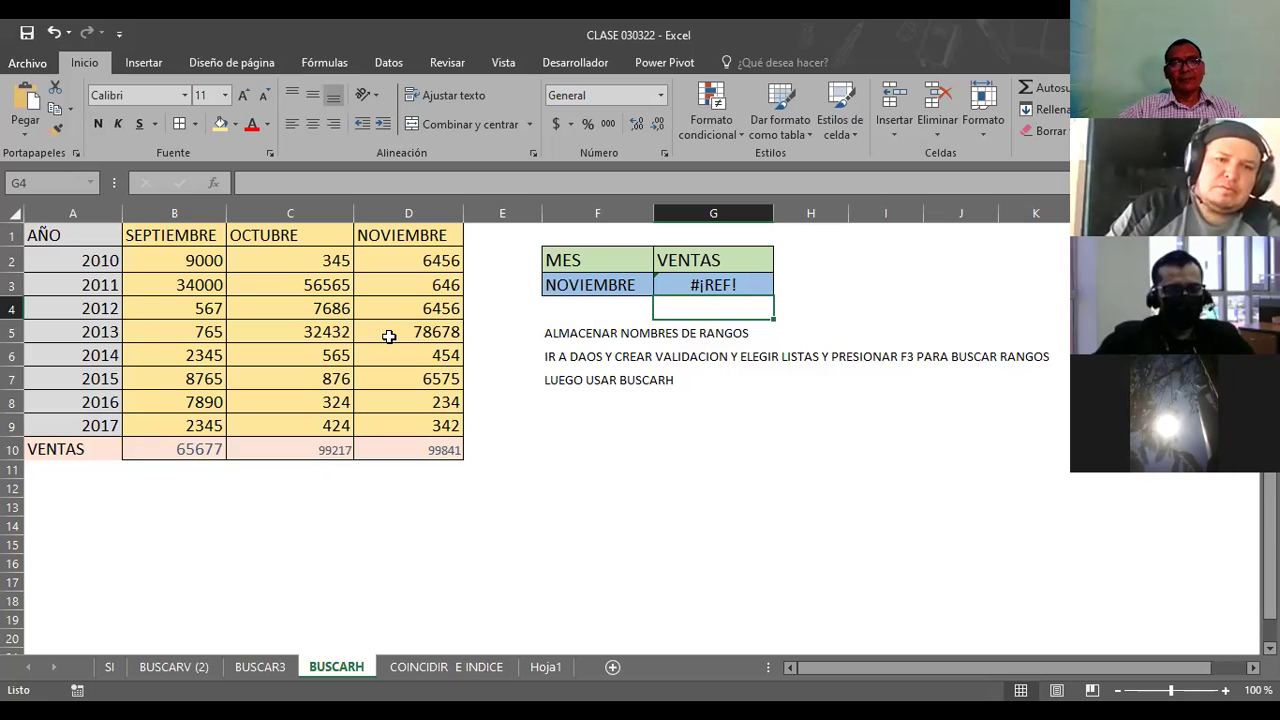
Step: Correct the row index to 6 so G3 returns NOVIEMBRE's 2014 sales of 454
{"action": "left_click", "coordinate": [684, 280]}
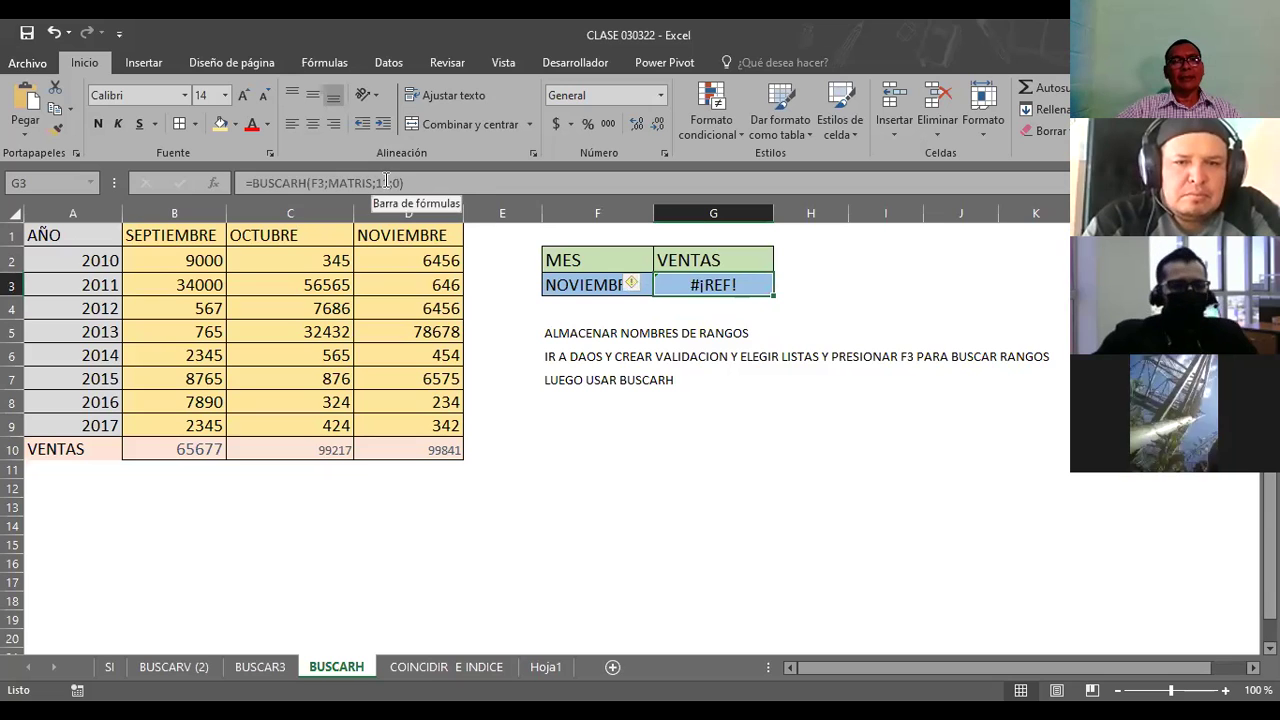
{"action": "left_click", "coordinate": [388, 181]}
{"action": "key", "text": "BackSpace"}
{"action": "key", "text": "BackSpace"}
{"action": "type", "text": "6"}
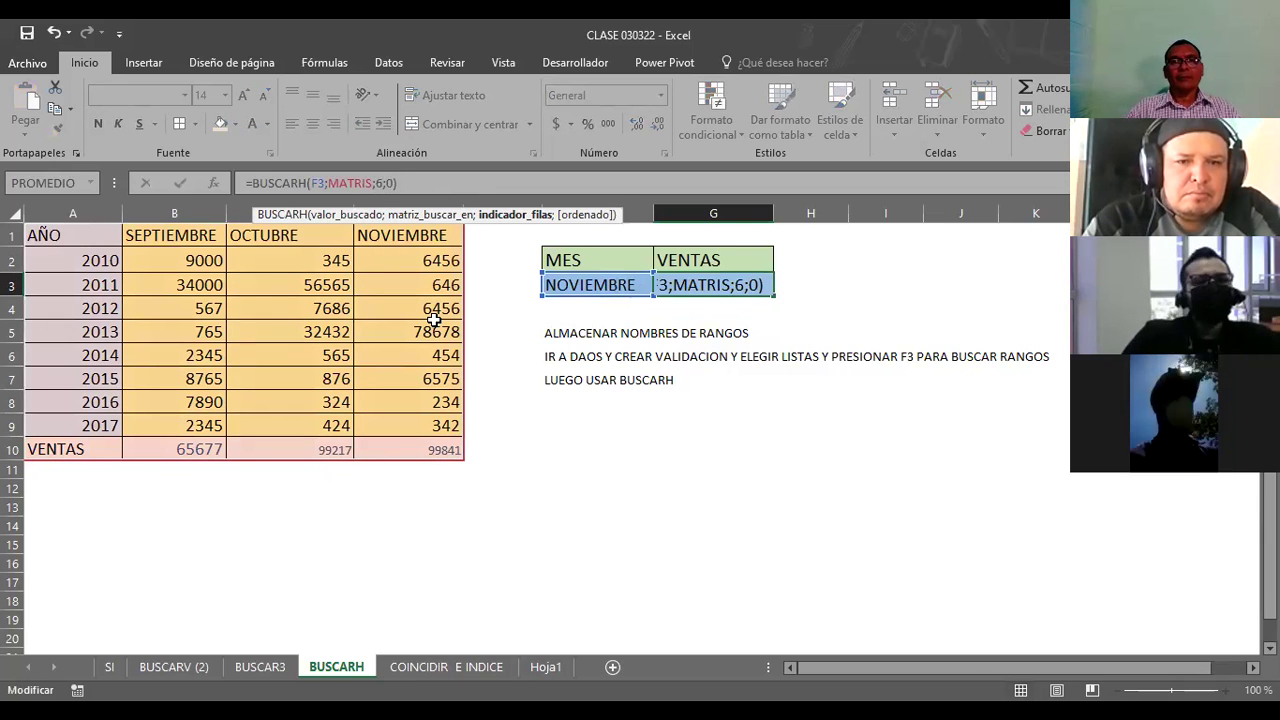
{"action": "key", "text": "Return"}
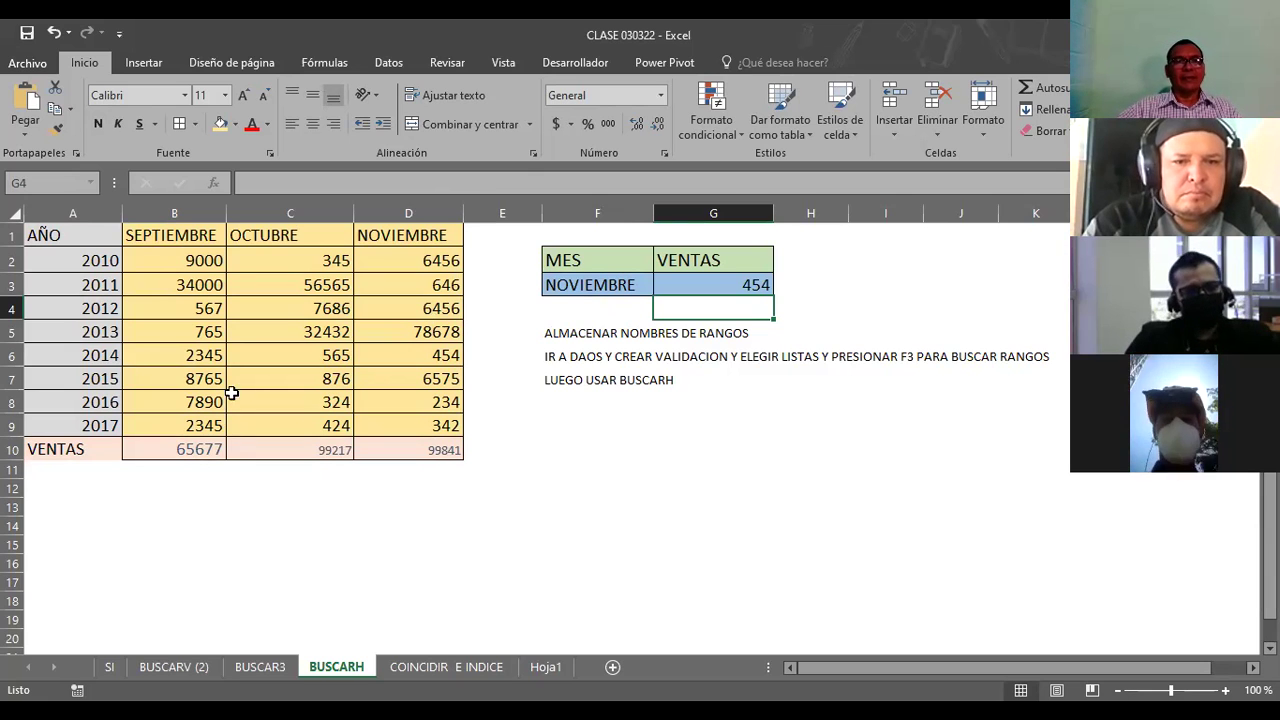
{"action": "left_click", "coordinate": [400, 357]}
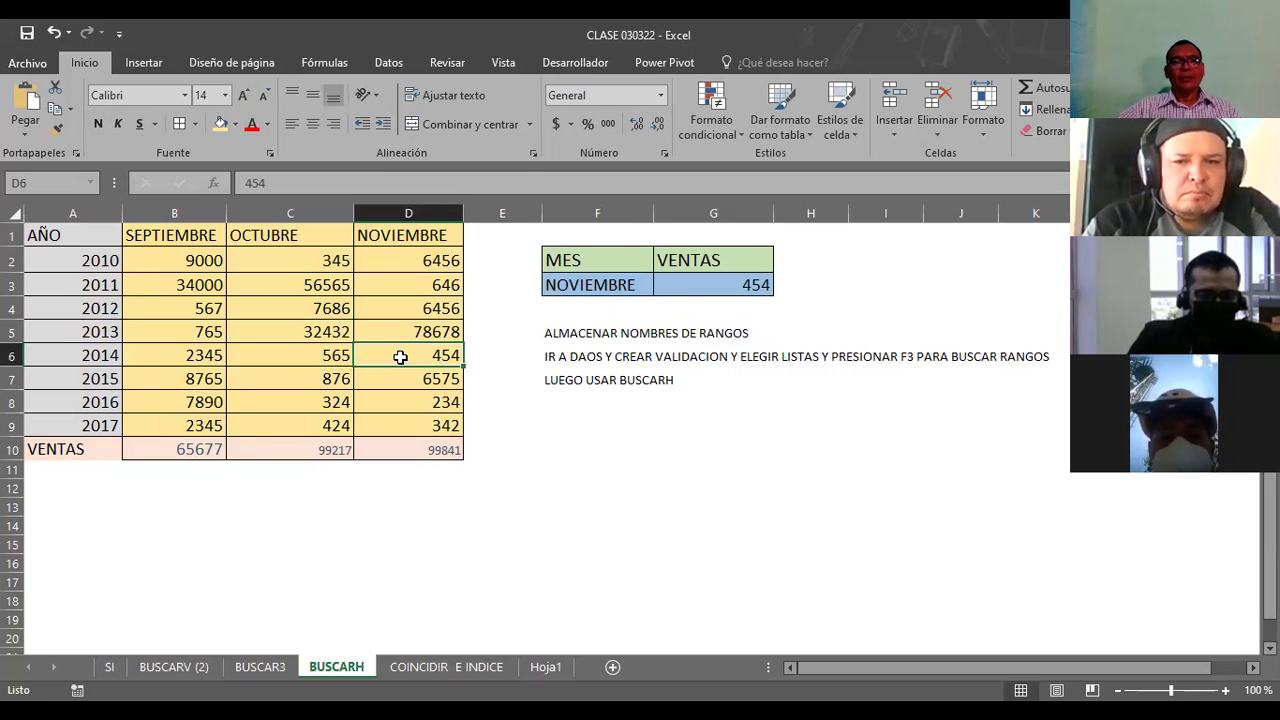
{"action": "left_click", "coordinate": [631, 289]}
{"action": "left_click", "coordinate": [662, 288]}
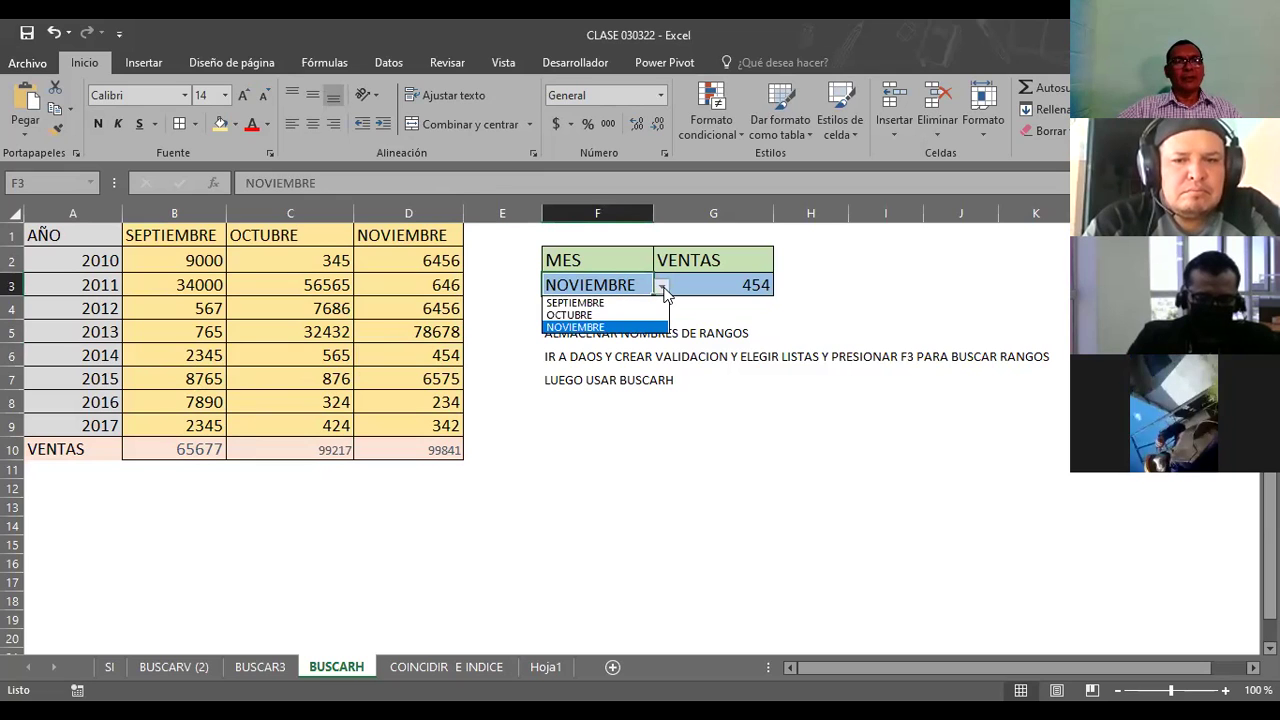
{"action": "left_click", "coordinate": [589, 302]}
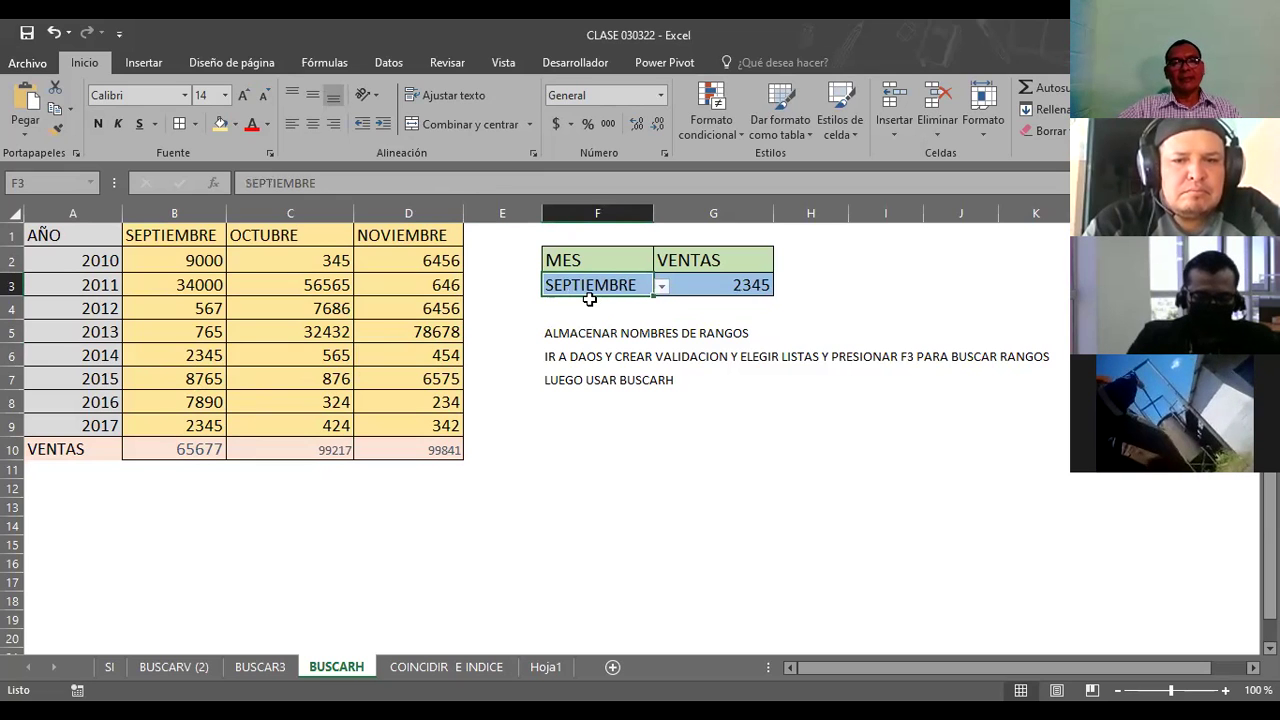
{"action": "left_click", "coordinate": [162, 360]}
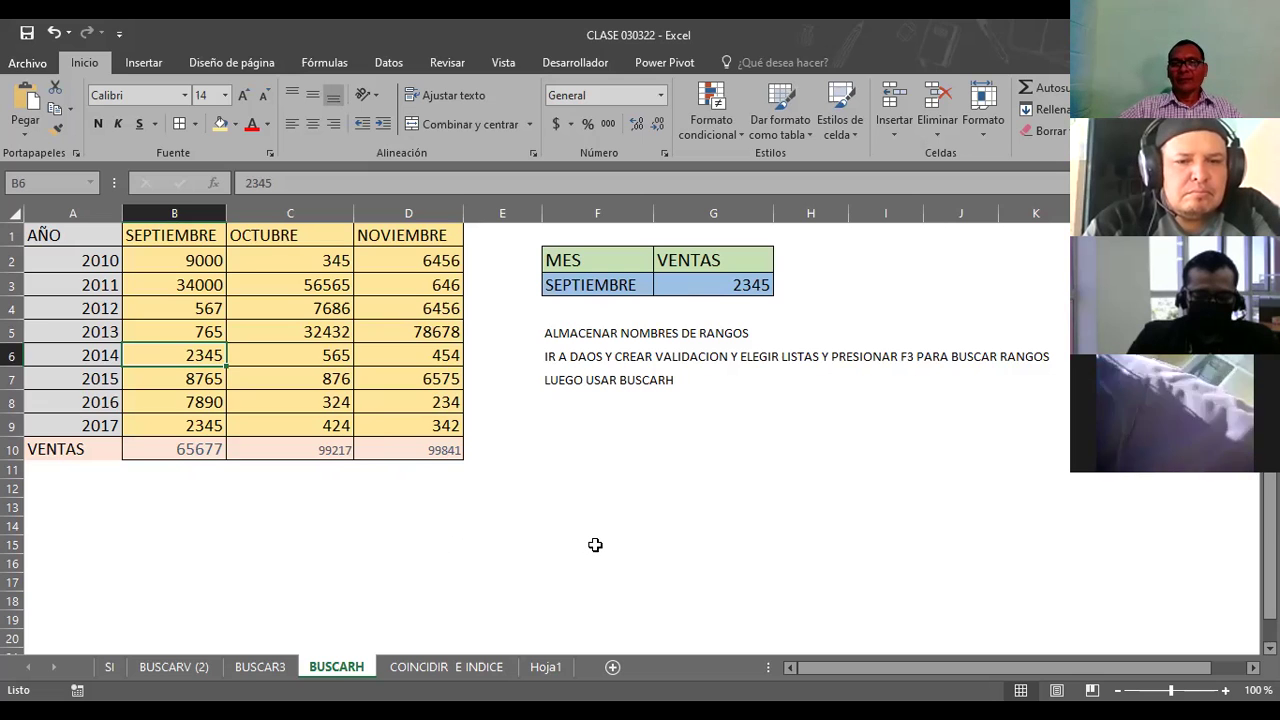
{"action": "left_click", "coordinate": [726, 287]}
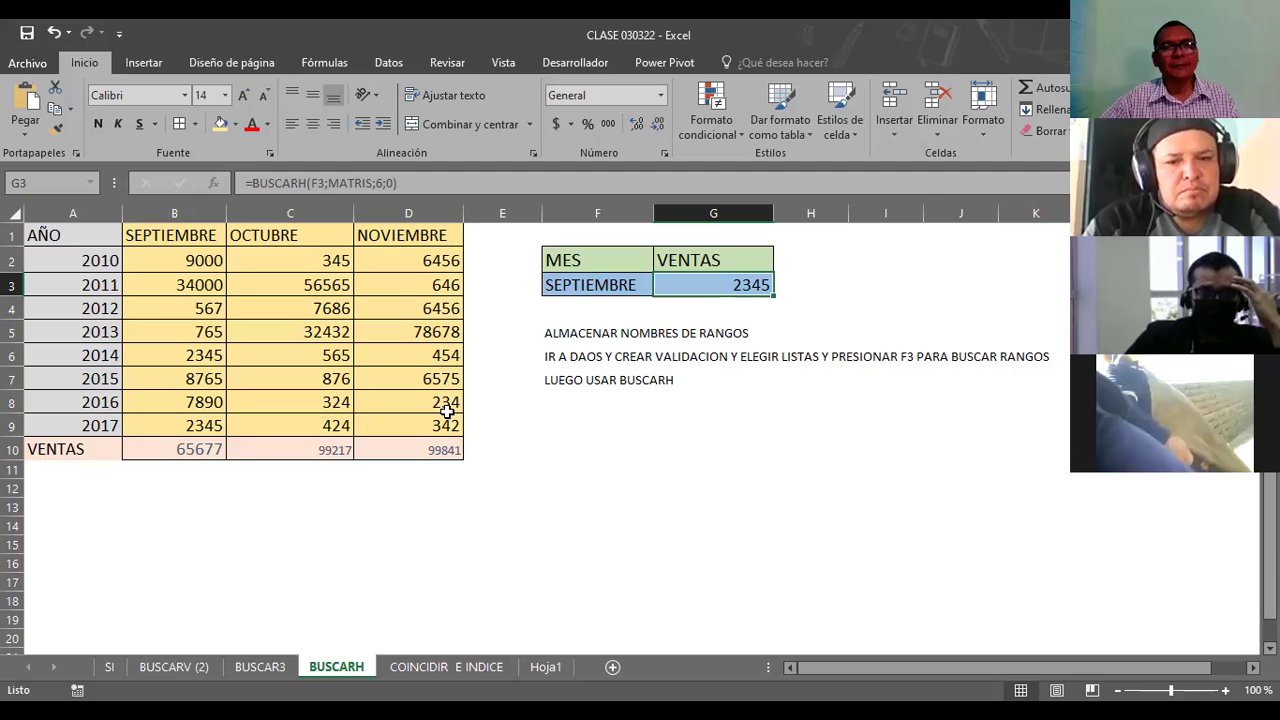
{"action": "left_click", "coordinate": [630, 443]}
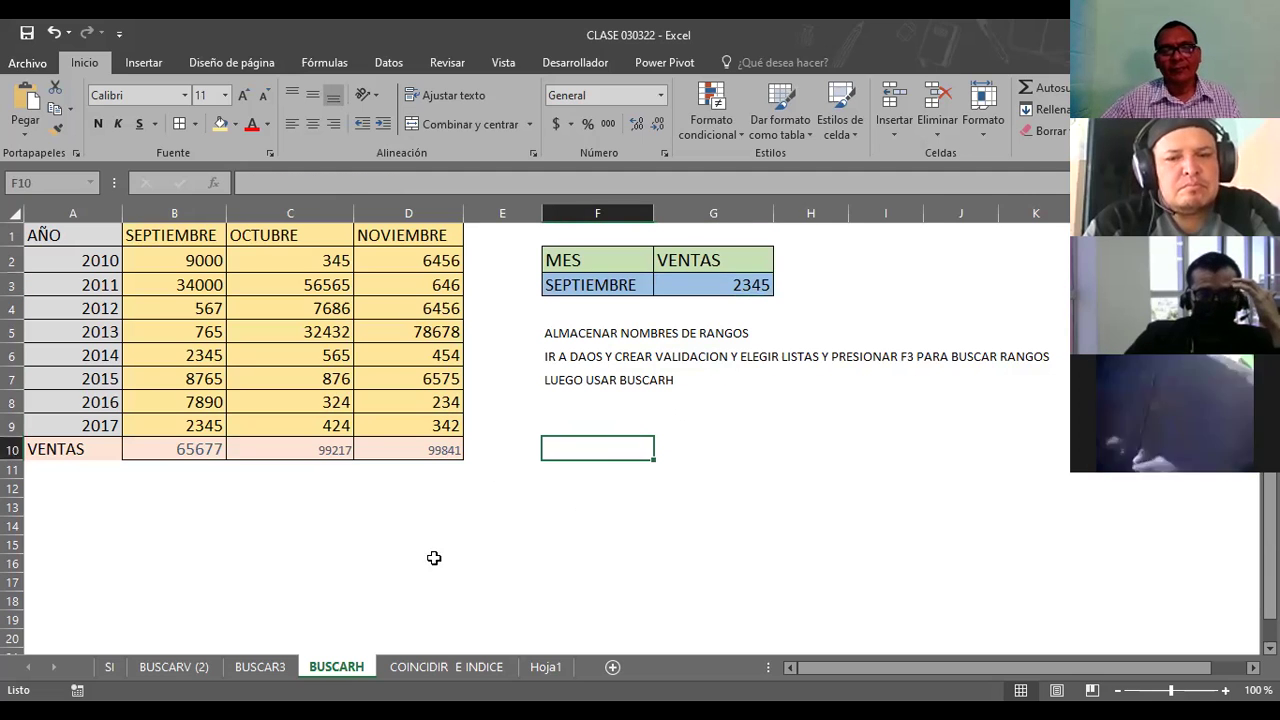
Step: Enter the first three client first names in B13:B15, in uppercase
{"action": "left_click", "coordinate": [200, 509]}
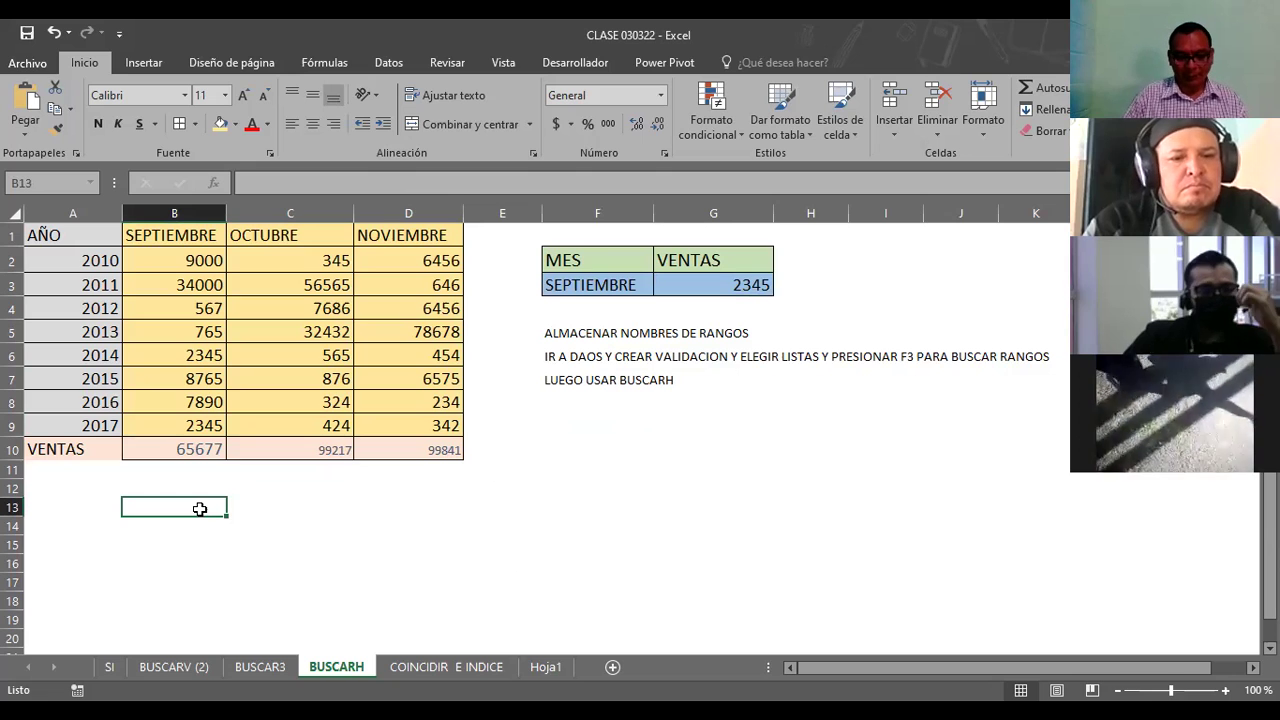
{"action": "type", "text": "arm"}
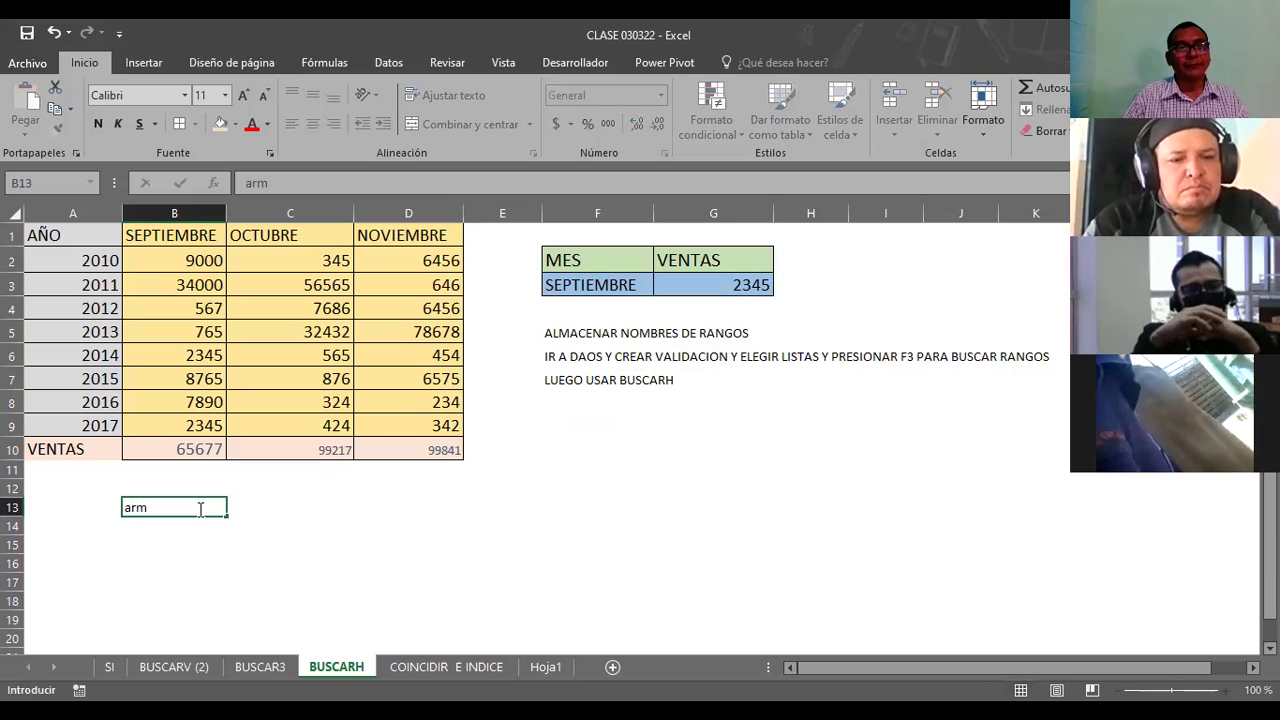
{"action": "key", "text": "BackSpace"}
{"action": "key", "text": "BackSpace"}
{"action": "key", "text": "BackSpace"}
{"action": "type", "text": "ARMANDO"}
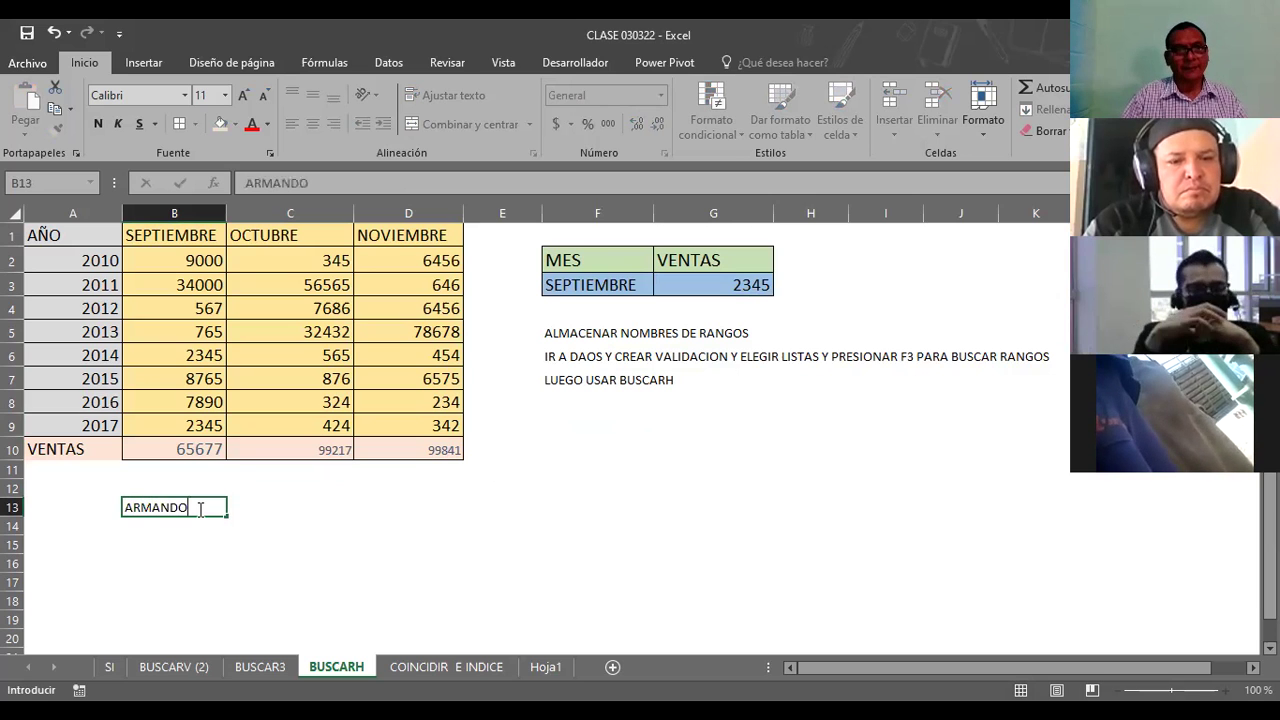
{"action": "key", "text": "Return"}
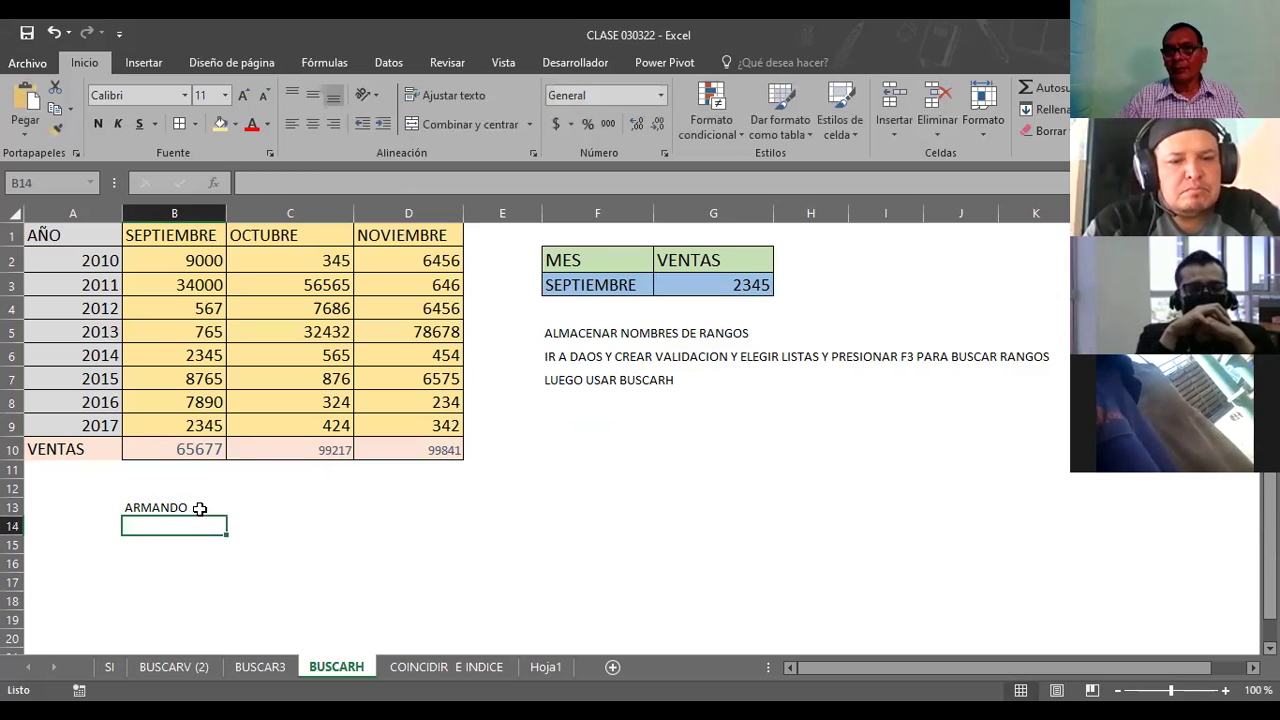
{"action": "type", "text": "DANIEL"}
{"action": "key", "text": "Return"}
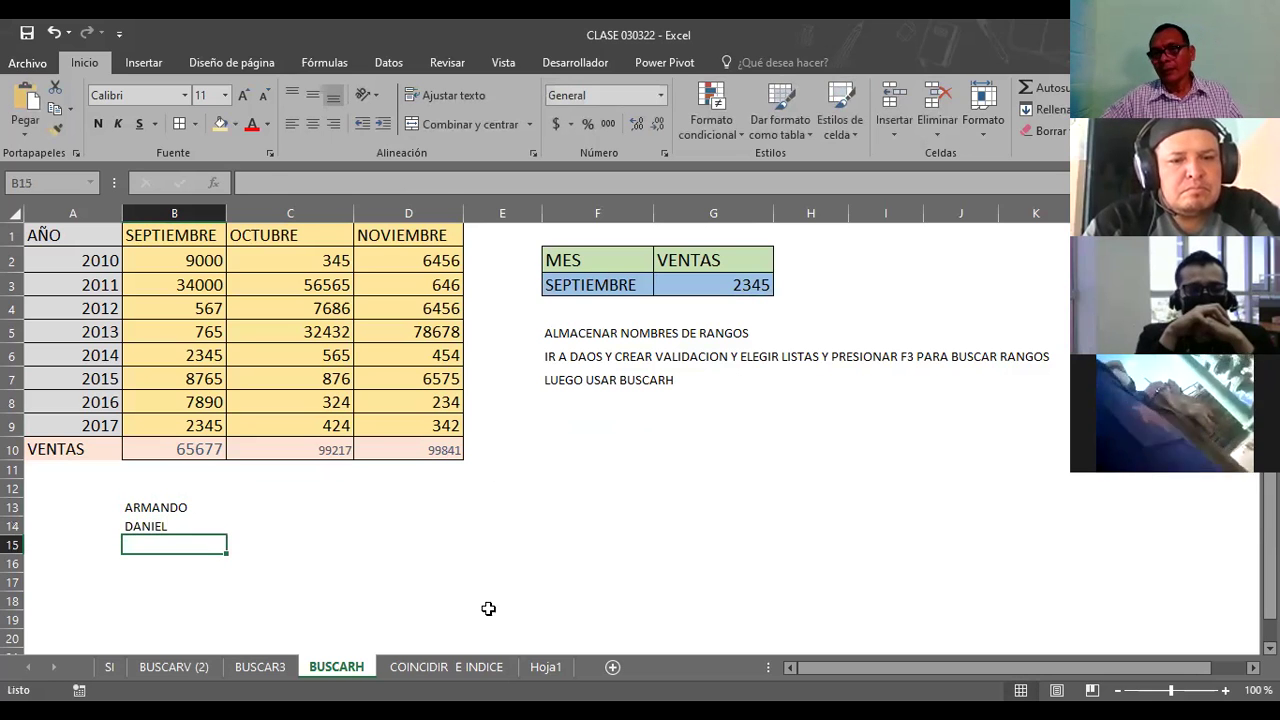
{"action": "type", "text": "MAURICIO"}
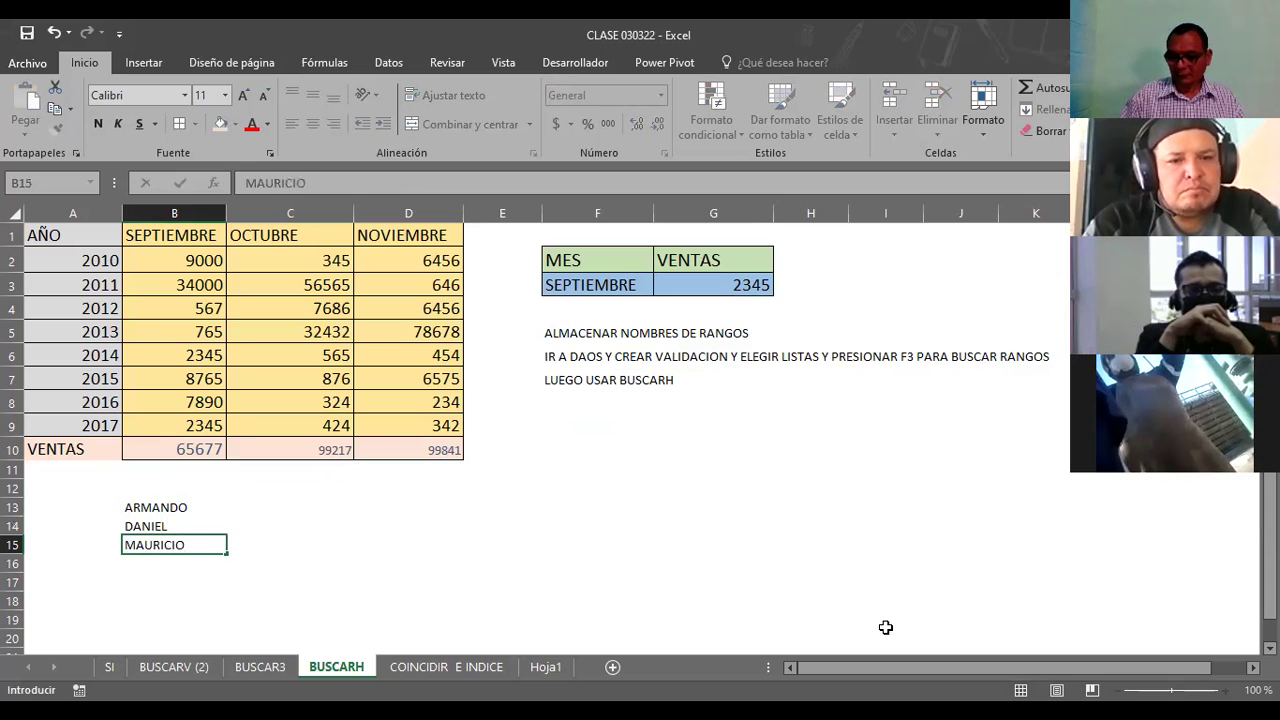
{"action": "key", "text": "Return"}
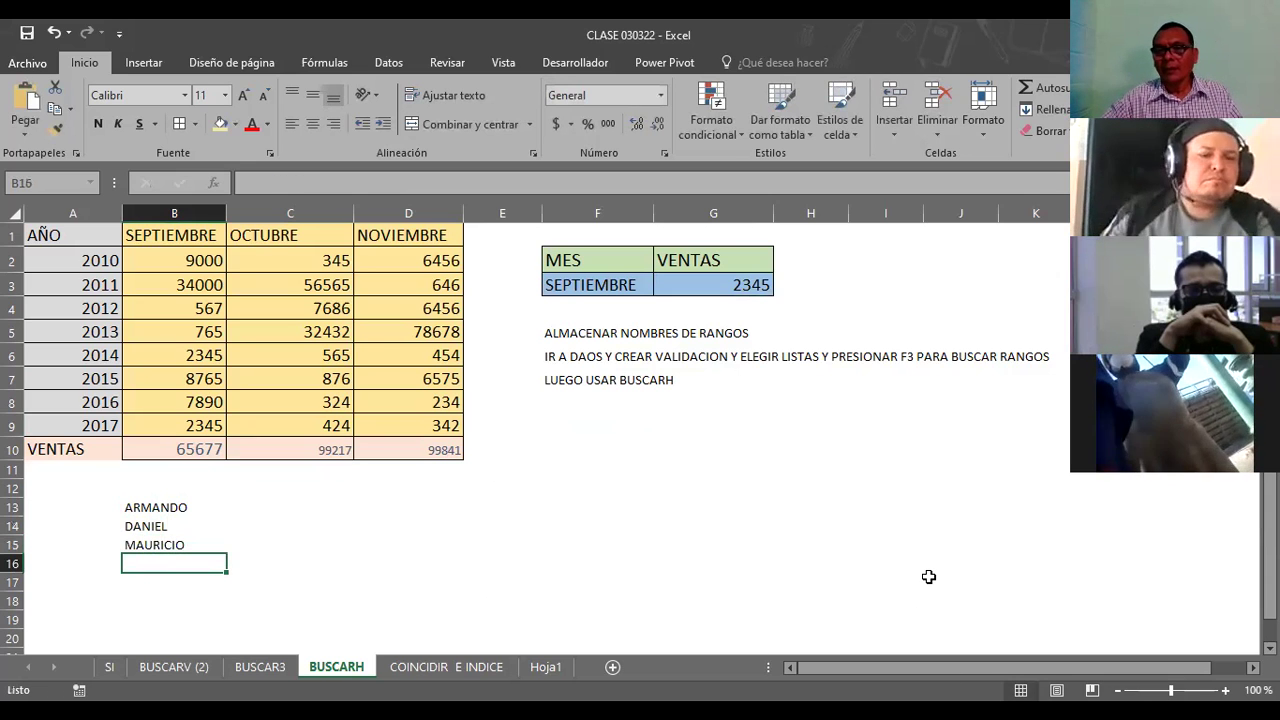
Step: Add three more client first names in B16:B18
{"action": "scroll", "coordinate": [929, 577], "scroll_direction": "down", "scroll_amount": 1}
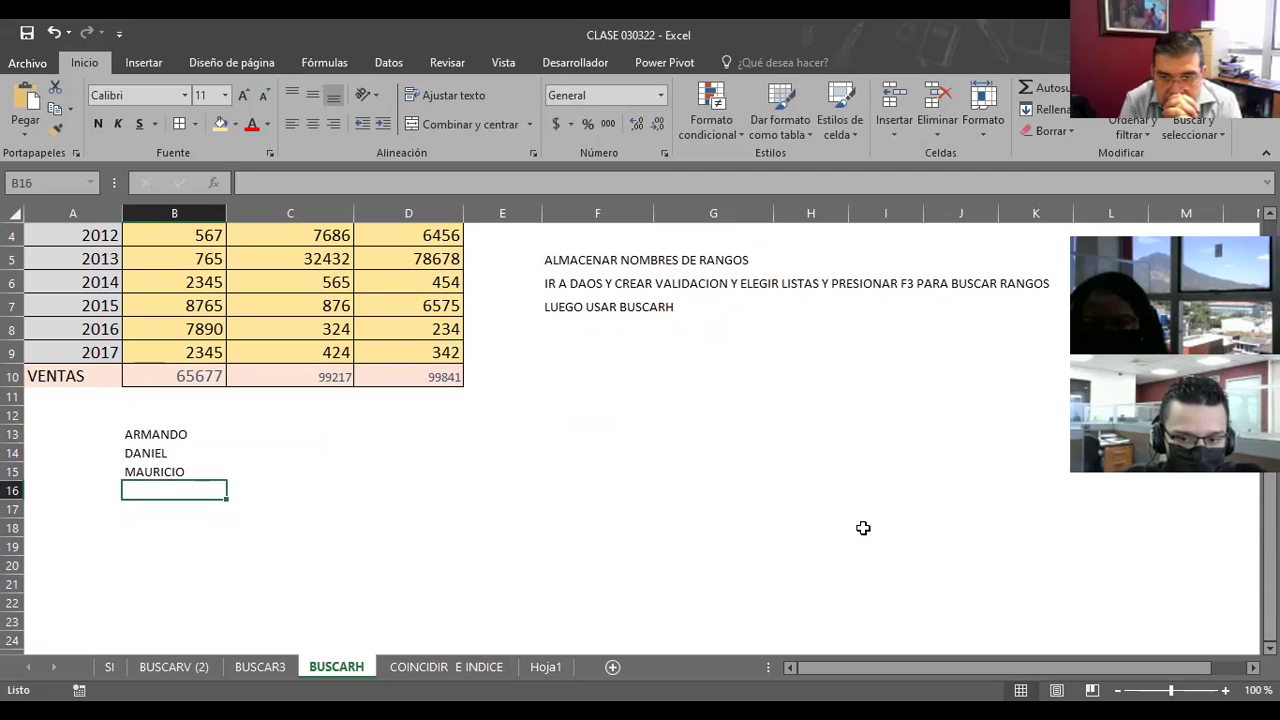
{"action": "type", "text": "AXEL"}
{"action": "key", "text": "Return"}
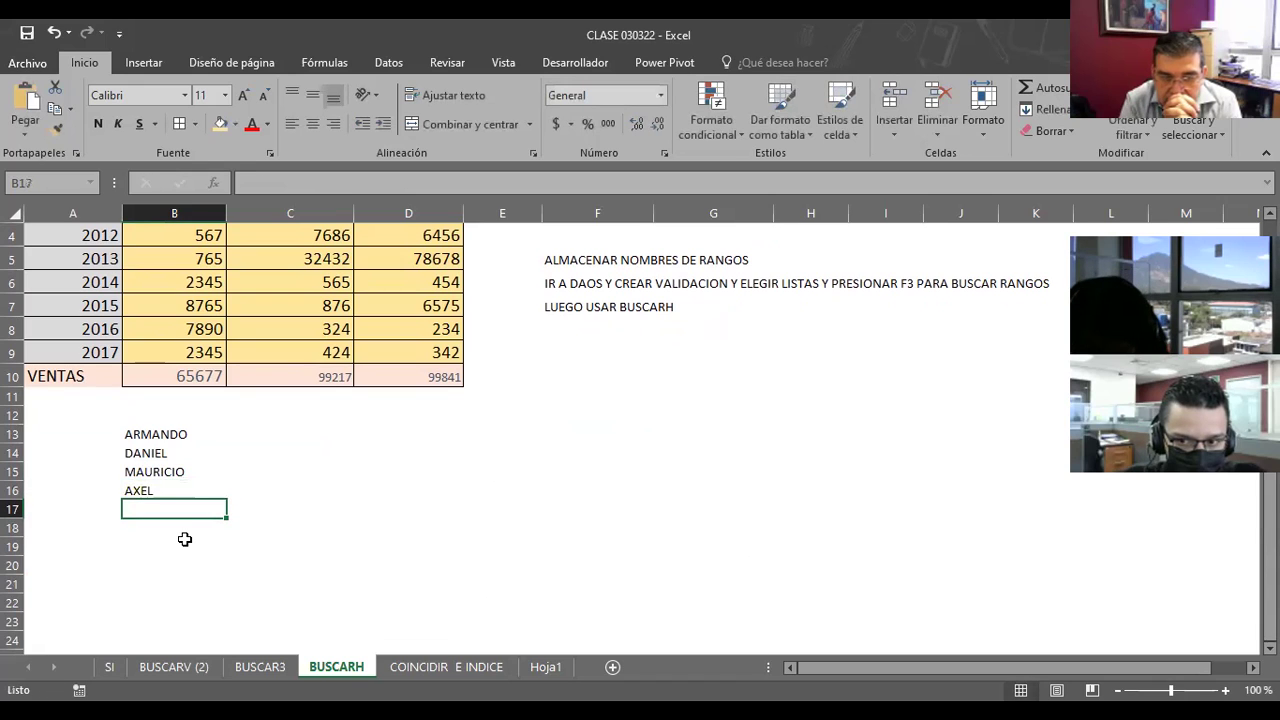
{"action": "type", "text": "WANDA"}
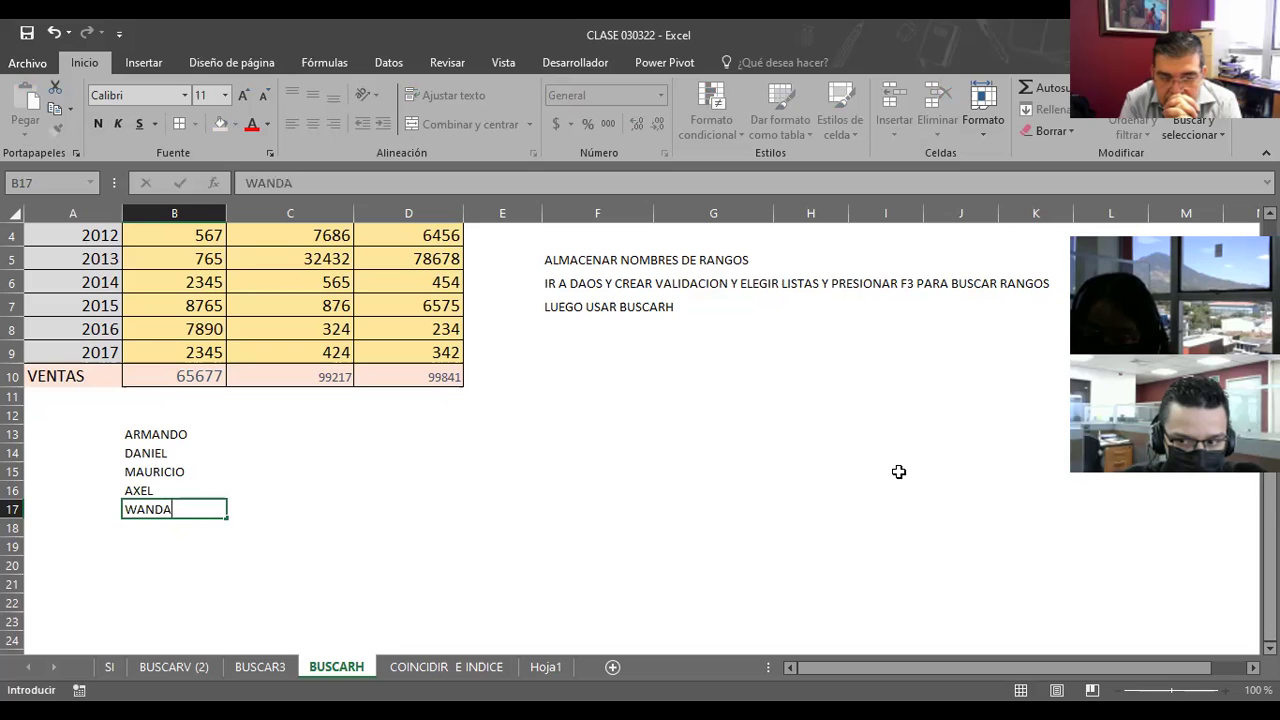
{"action": "left_click", "coordinate": [174, 534]}
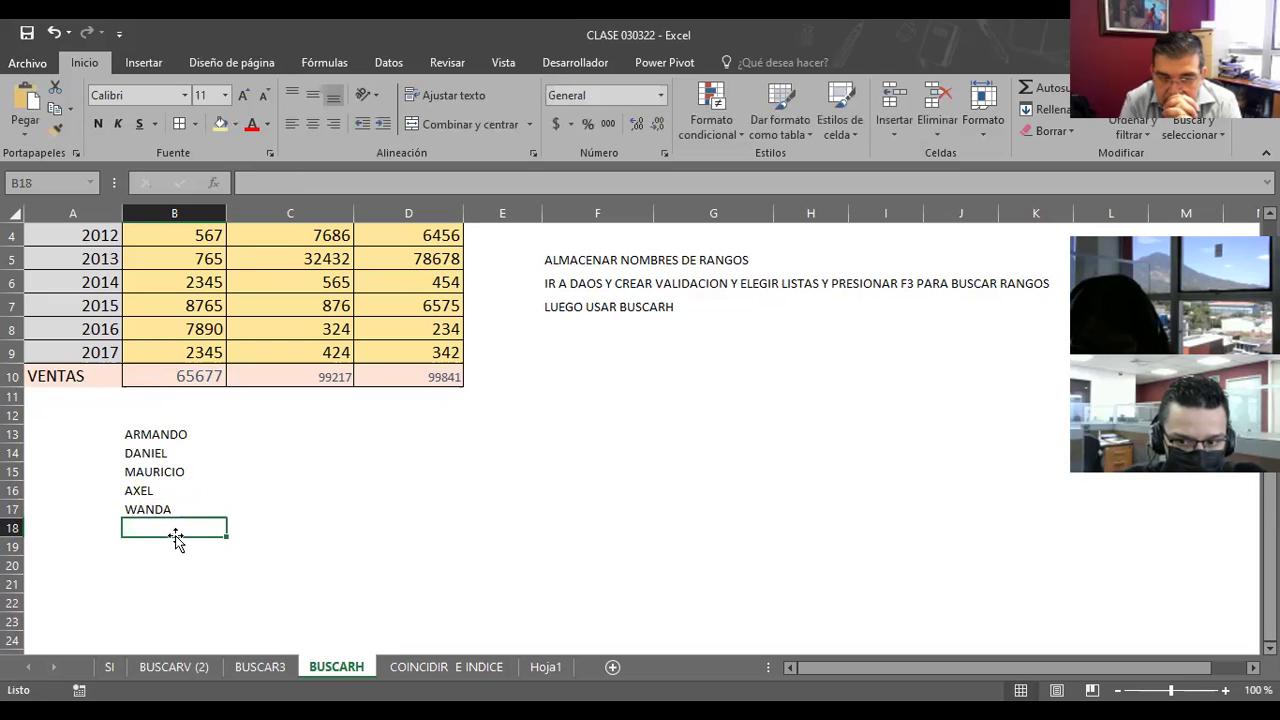
{"action": "type", "text": "ANA"}
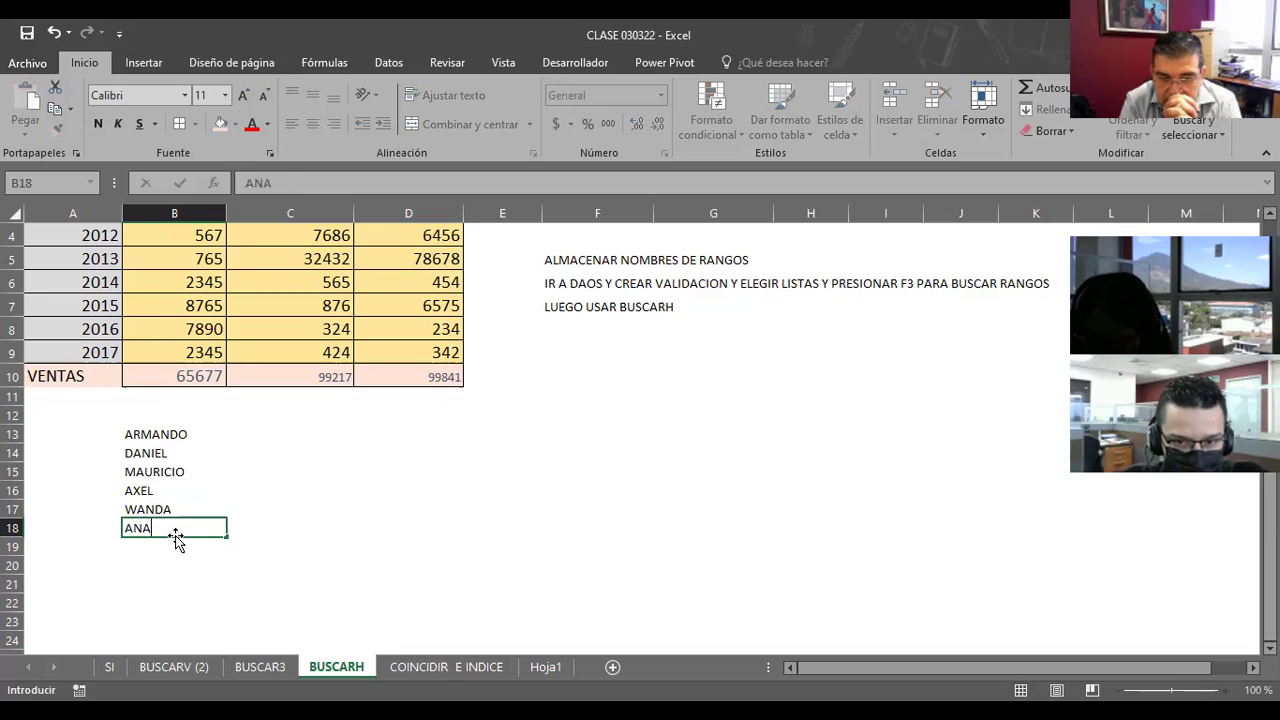
{"action": "key", "text": "Return"}
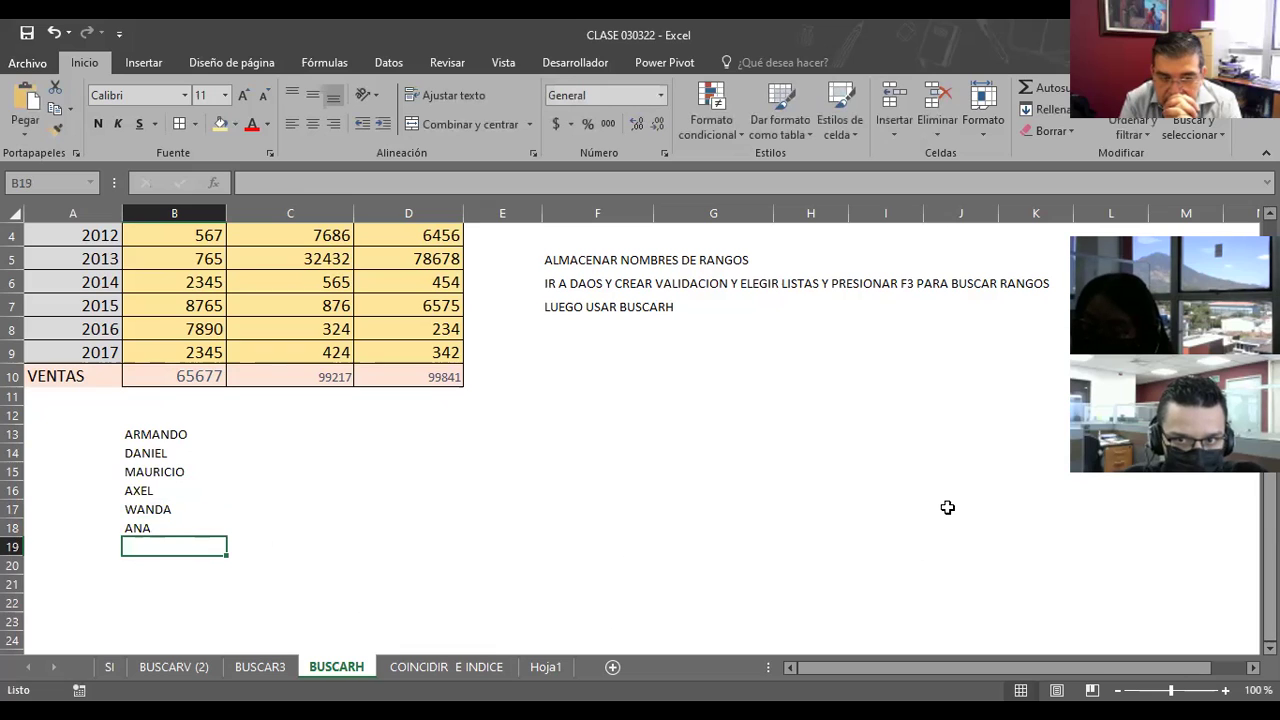
Step: Enter three more client first names in B19:B21
{"action": "scroll", "coordinate": [947, 507], "scroll_direction": "down", "scroll_amount": 2}
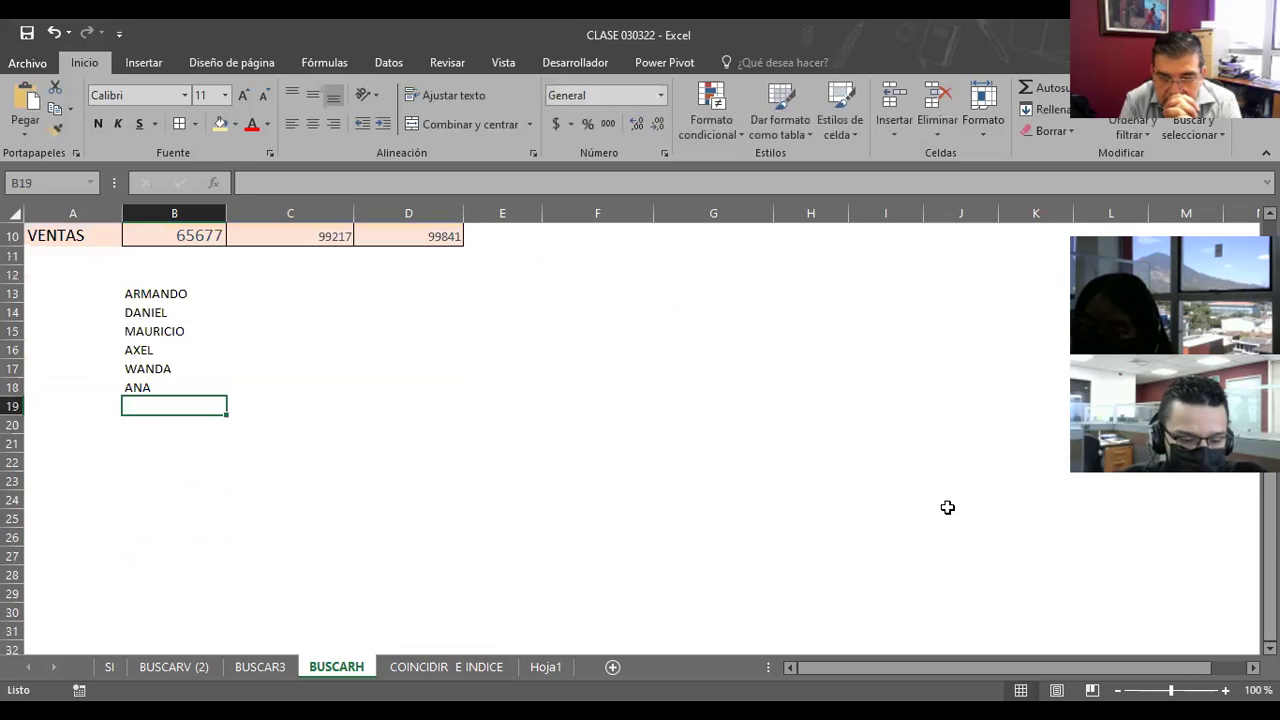
{"action": "scroll", "coordinate": [920, 523], "scroll_direction": "down", "scroll_amount": 1}
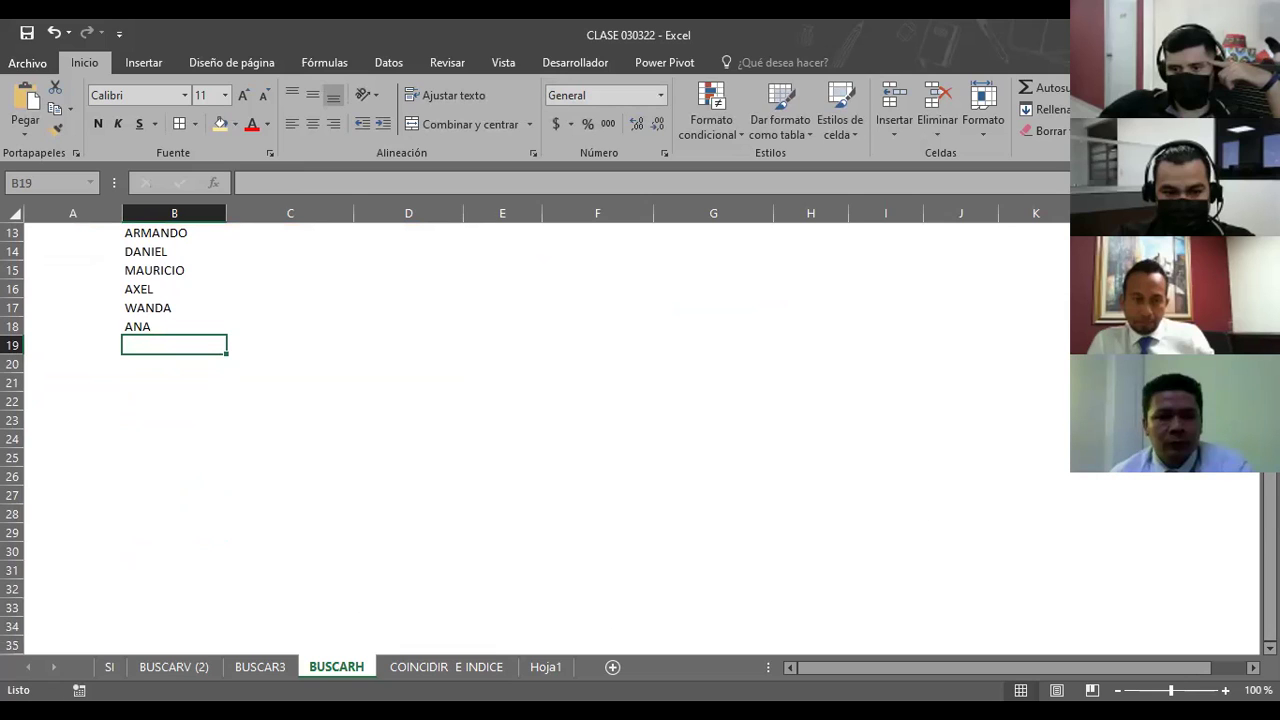
{"action": "type", "text": "CARLOS"}
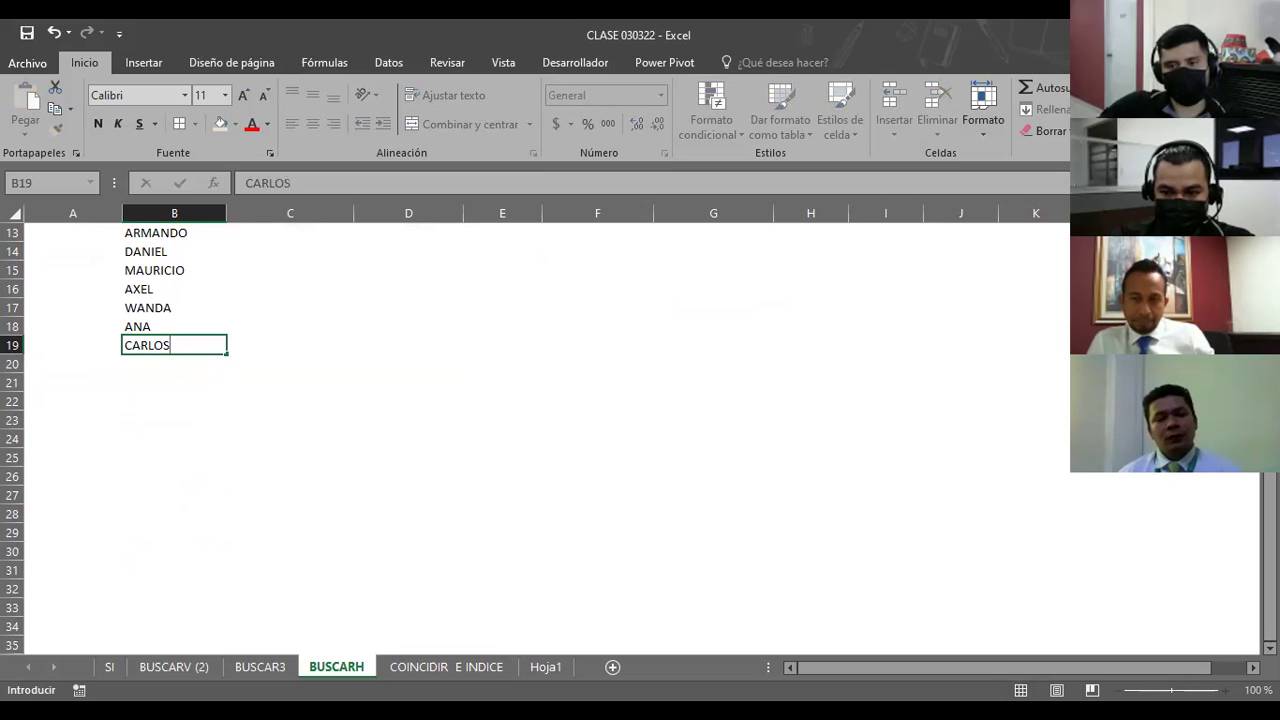
{"action": "key", "text": "Return"}
{"action": "type", "text": "JOSE"}
{"action": "key", "text": "Return"}
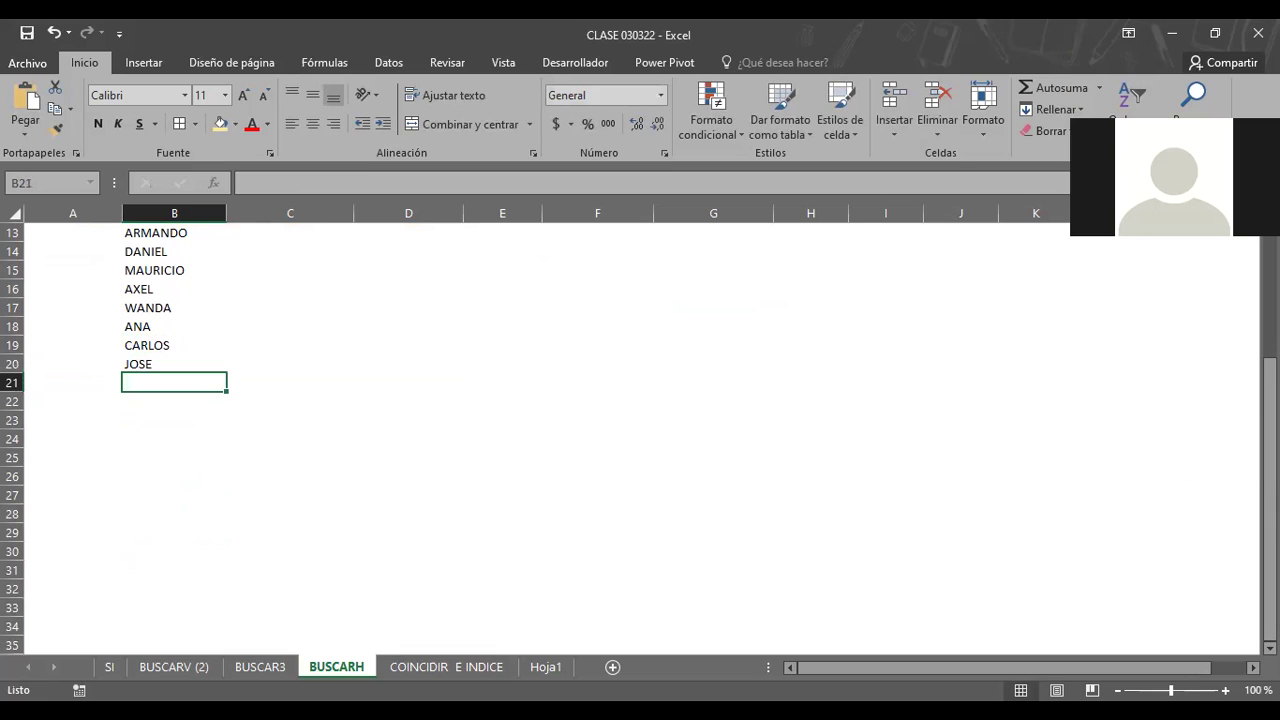
{"action": "type", "text": "FLOR"}
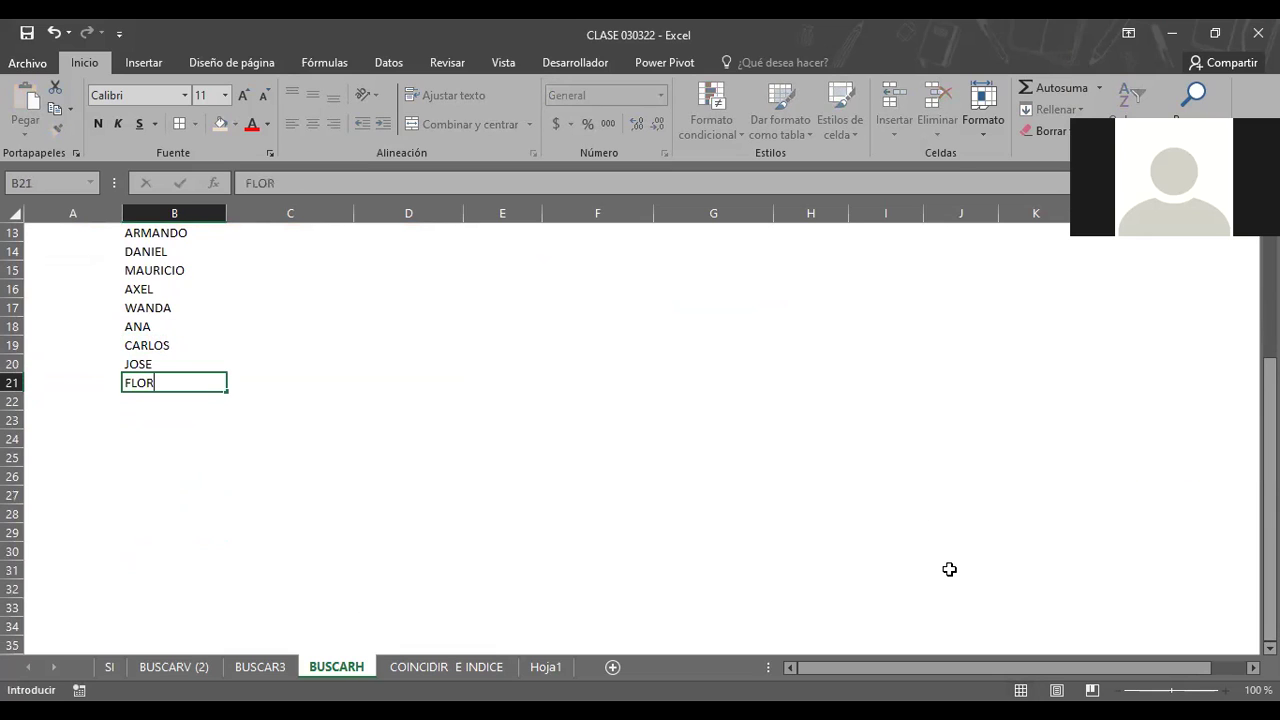
{"action": "key", "text": "Return"}
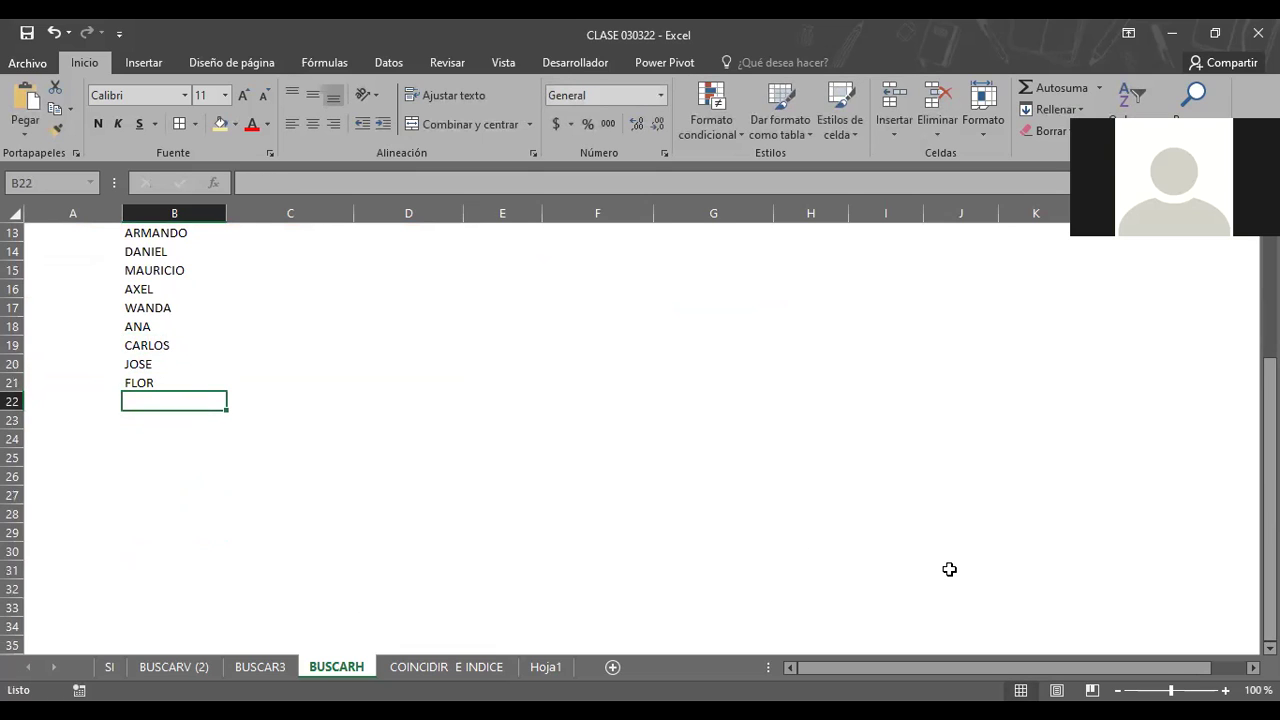
Step: Add the last two client first names in B22:B23
{"action": "type", "text": "KARLA"}
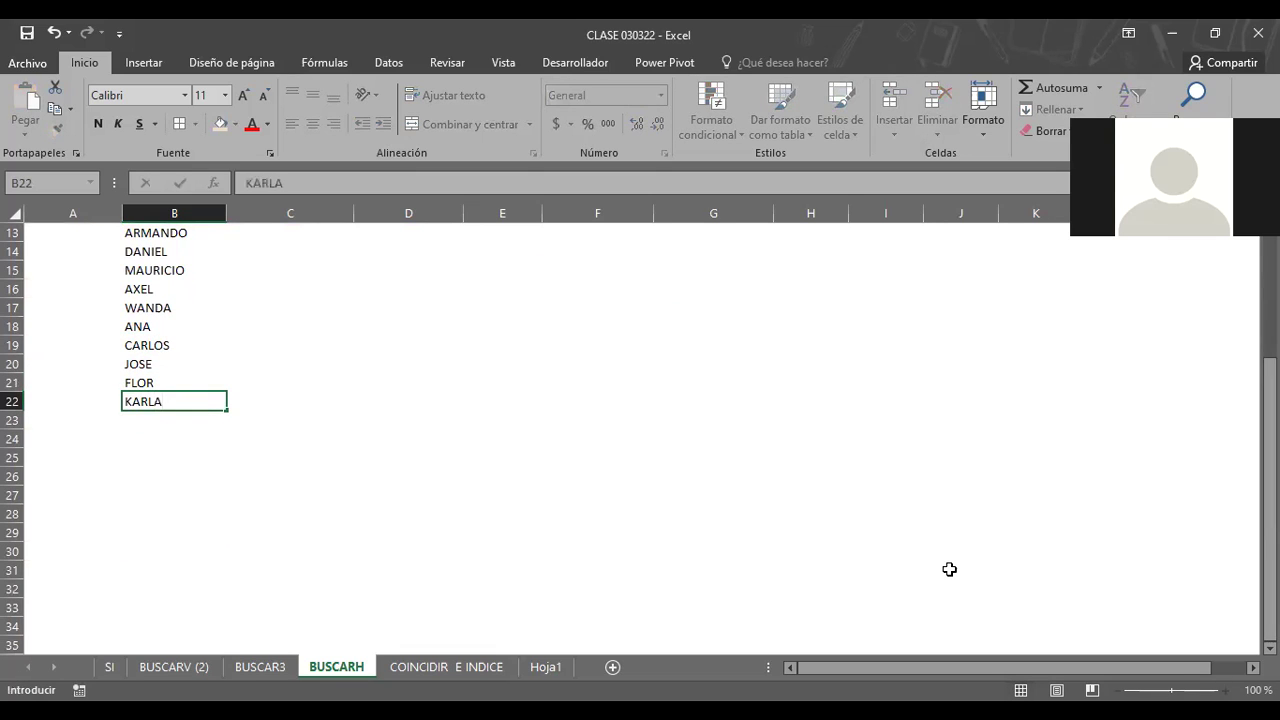
{"action": "key", "text": "Return"}
{"action": "type", "text": "MPNOI"}
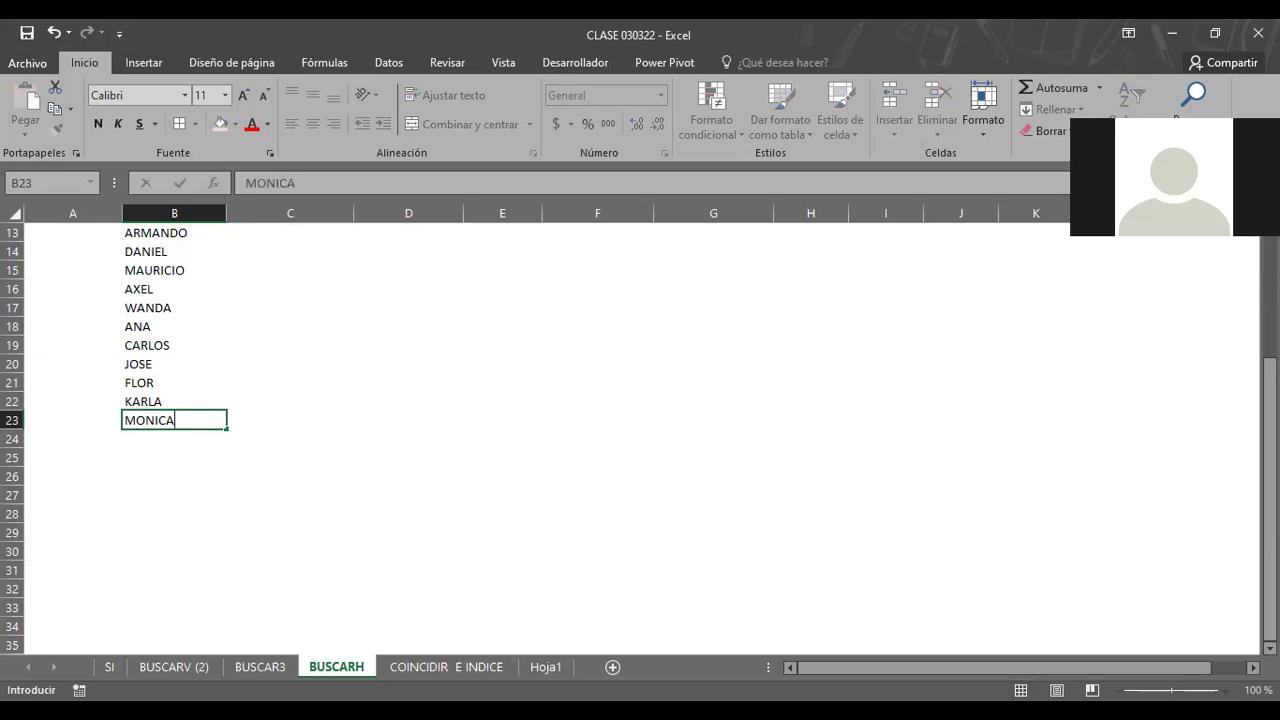
{"action": "left_click", "coordinate": [503, 462]}
{"action": "left_click", "coordinate": [244, 436]}
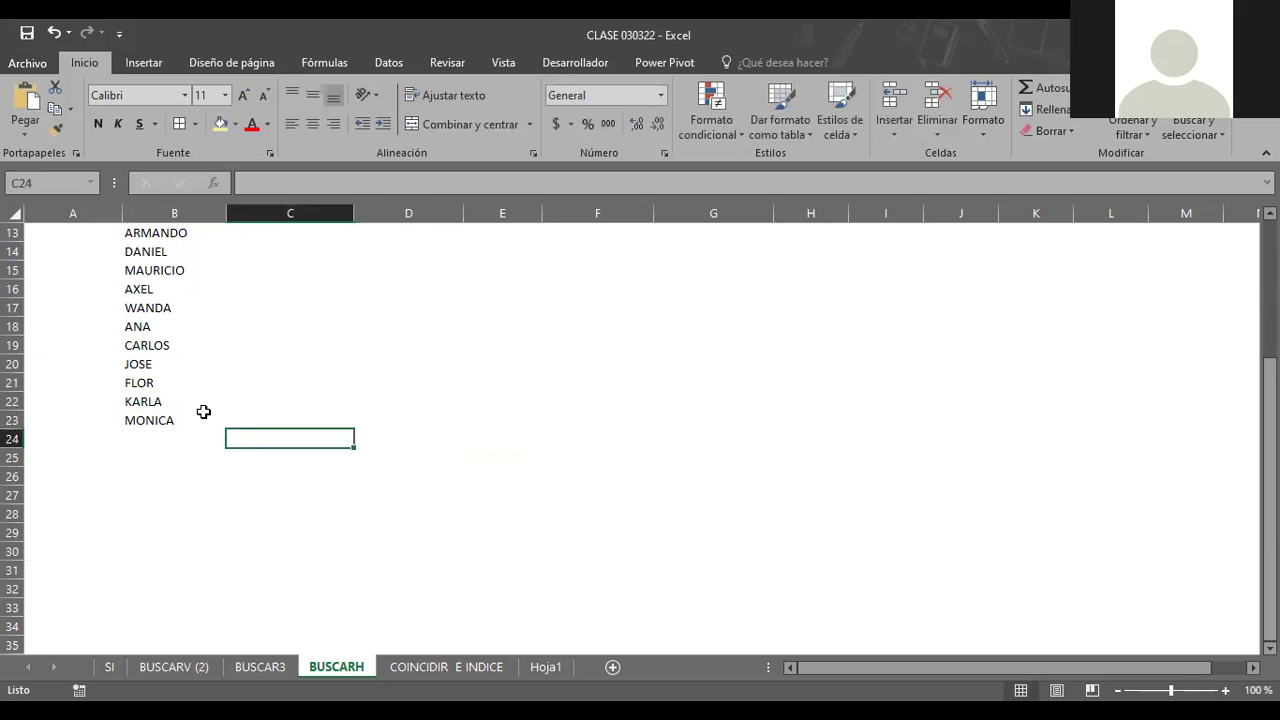
{"action": "scroll", "coordinate": [203, 412], "scroll_direction": "up", "scroll_amount": 2}
{"action": "left_click_drag", "start_coordinate": [145, 364], "coordinate": [165, 550]}
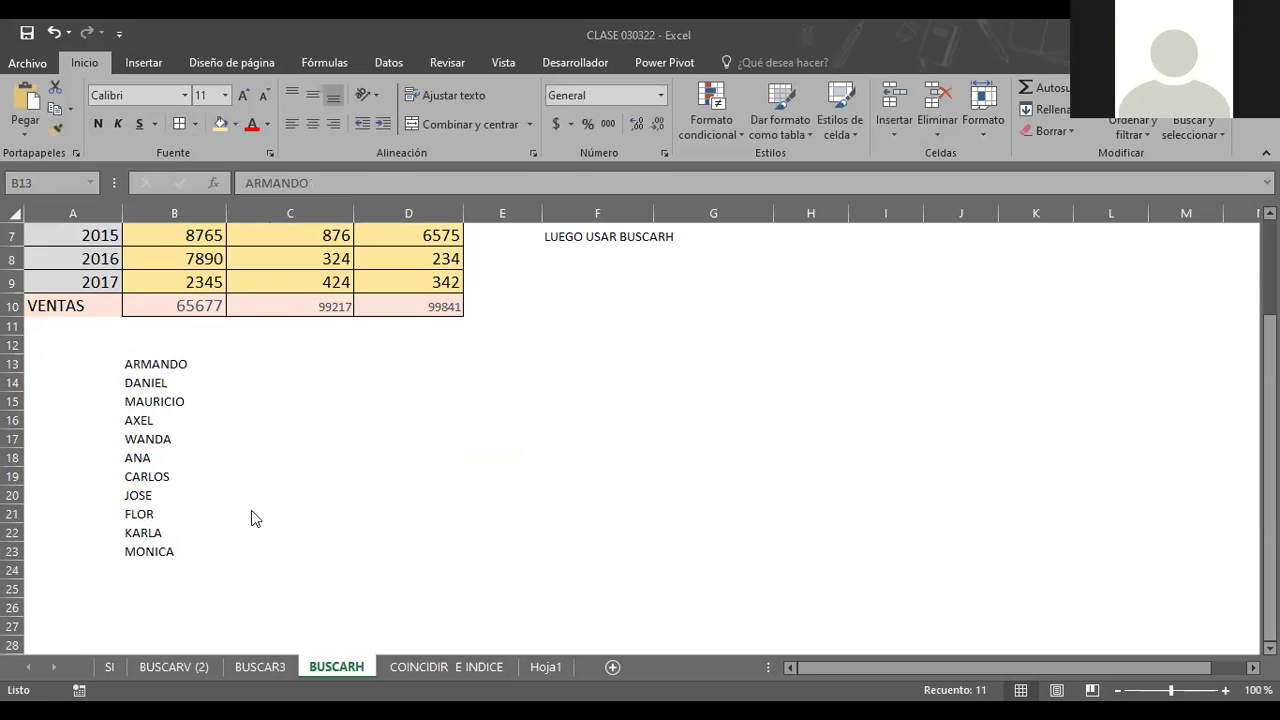
{"action": "left_click", "coordinate": [149, 331]}
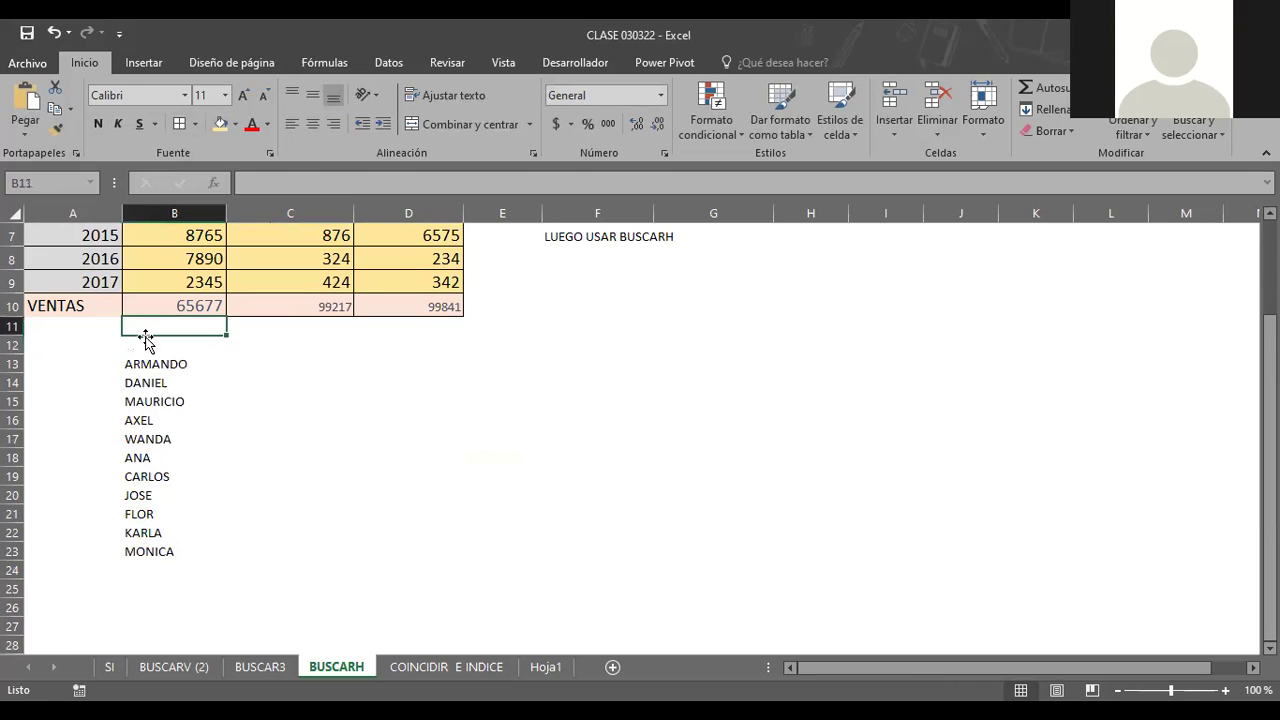
{"action": "left_click", "coordinate": [147, 347]}
Step: Enter the heading CLIENTES in B12
{"action": "type", "text": "c"}
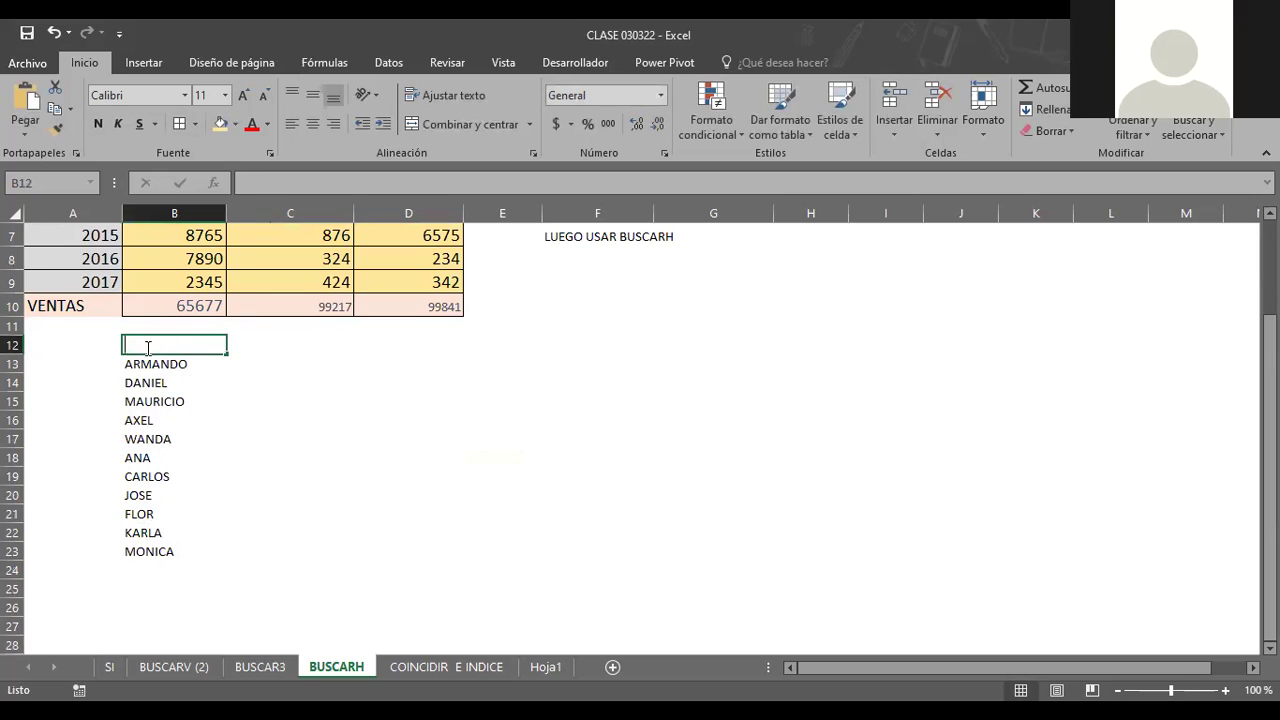
{"action": "type", "text": "liente"}
{"action": "key", "text": "BackSpace"}
{"action": "key", "text": "BackSpace"}
{"action": "key", "text": "BackSpace"}
{"action": "key", "text": "BackSpace"}
{"action": "key", "text": "BackSpace"}
{"action": "key", "text": "BackSpace"}
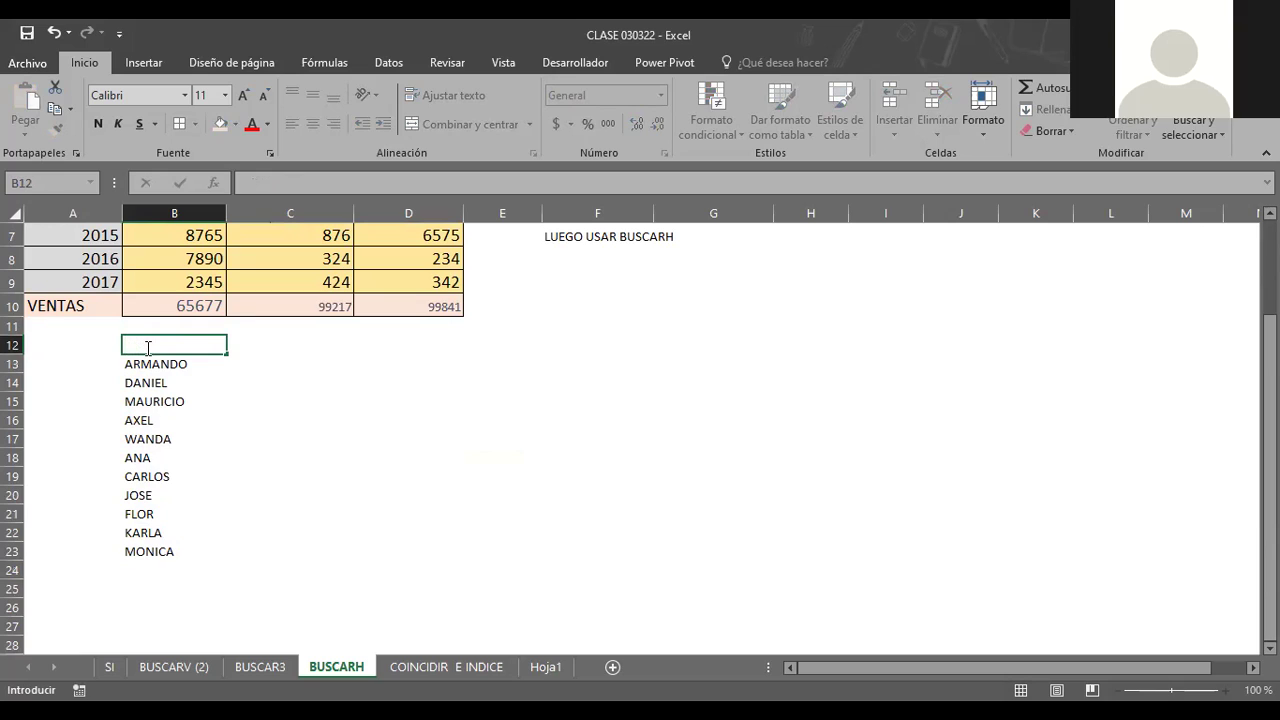
{"action": "type", "text": "CLIENTES"}
{"action": "key", "text": "Return"}
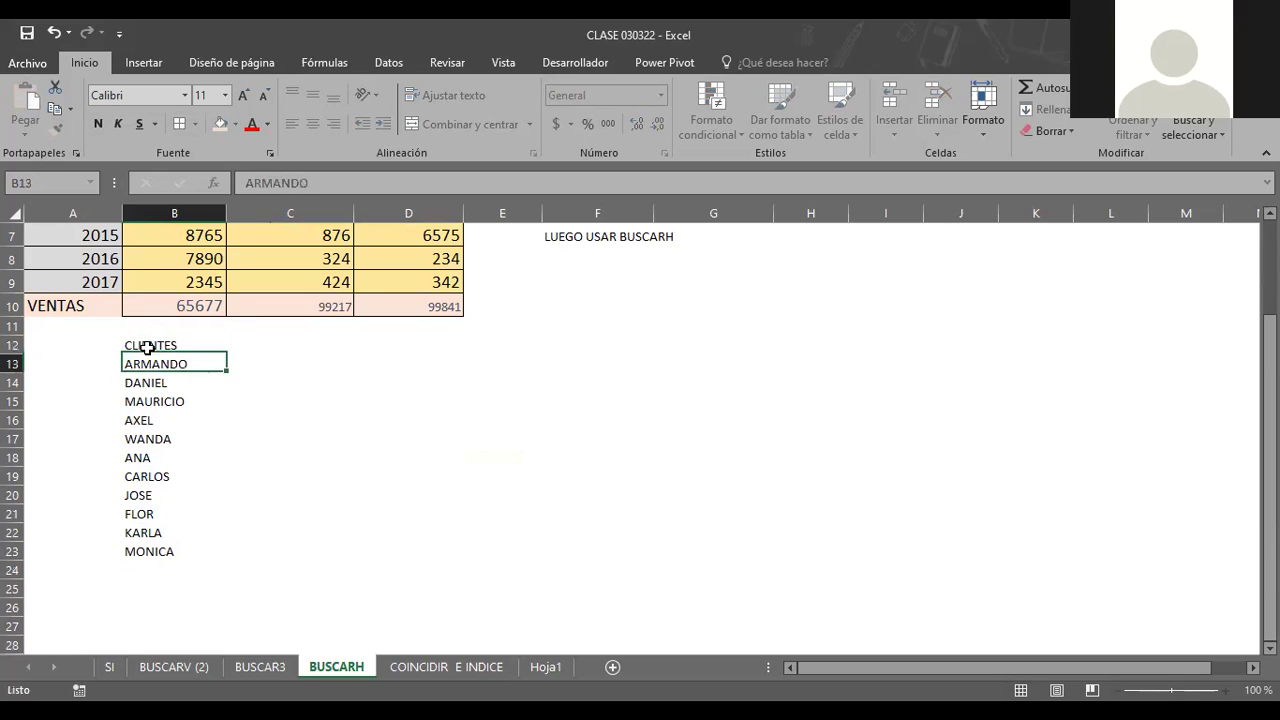
Step: Enter the heading SALARIOS in C12
{"action": "left_click", "coordinate": [148, 347]}
{"action": "key", "text": "Right"}
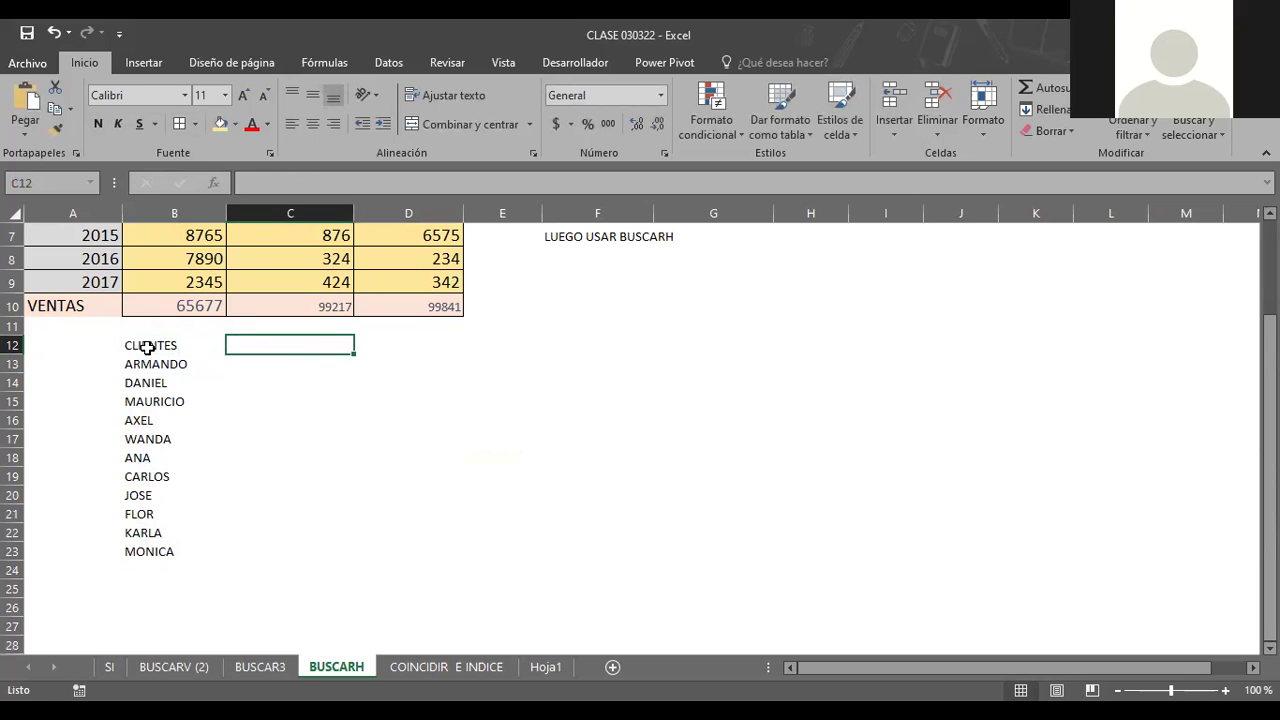
{"action": "type", "text": "SALARIOS"}
{"action": "key", "text": "Return"}
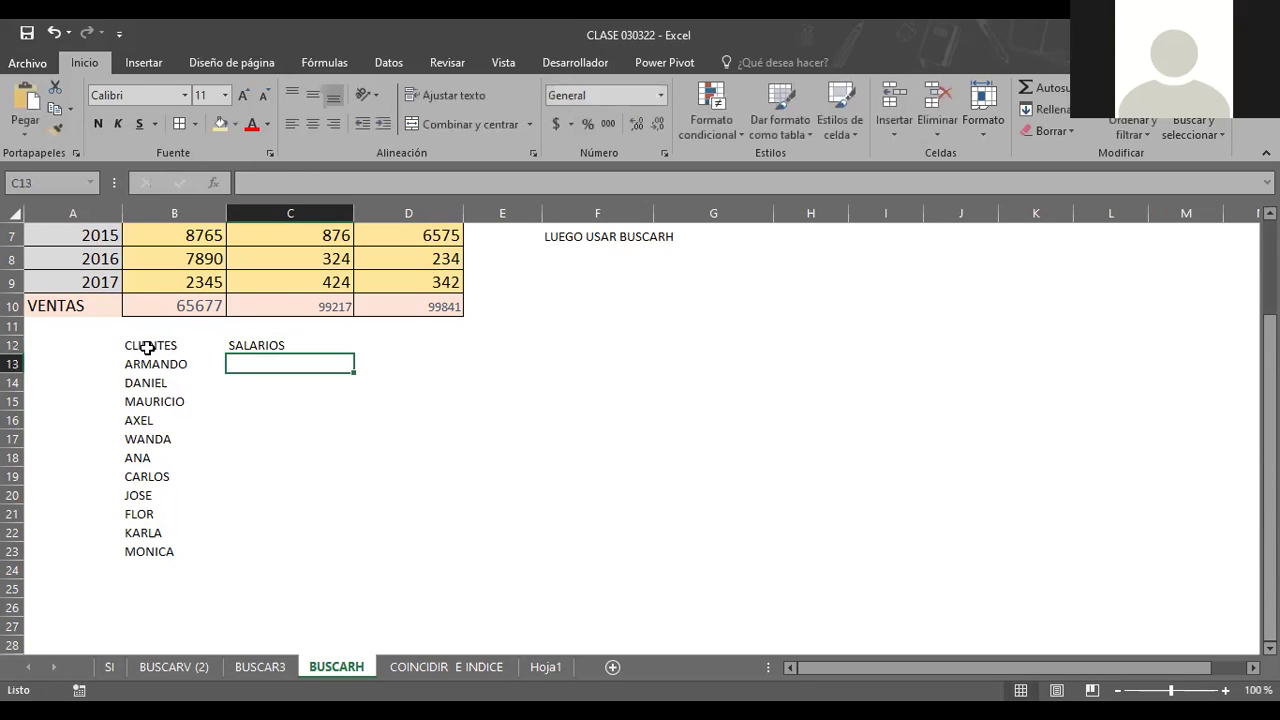
Step: Type the prompt DIGITE NOMBRE: in cell E12
{"action": "left_click", "coordinate": [490, 357]}
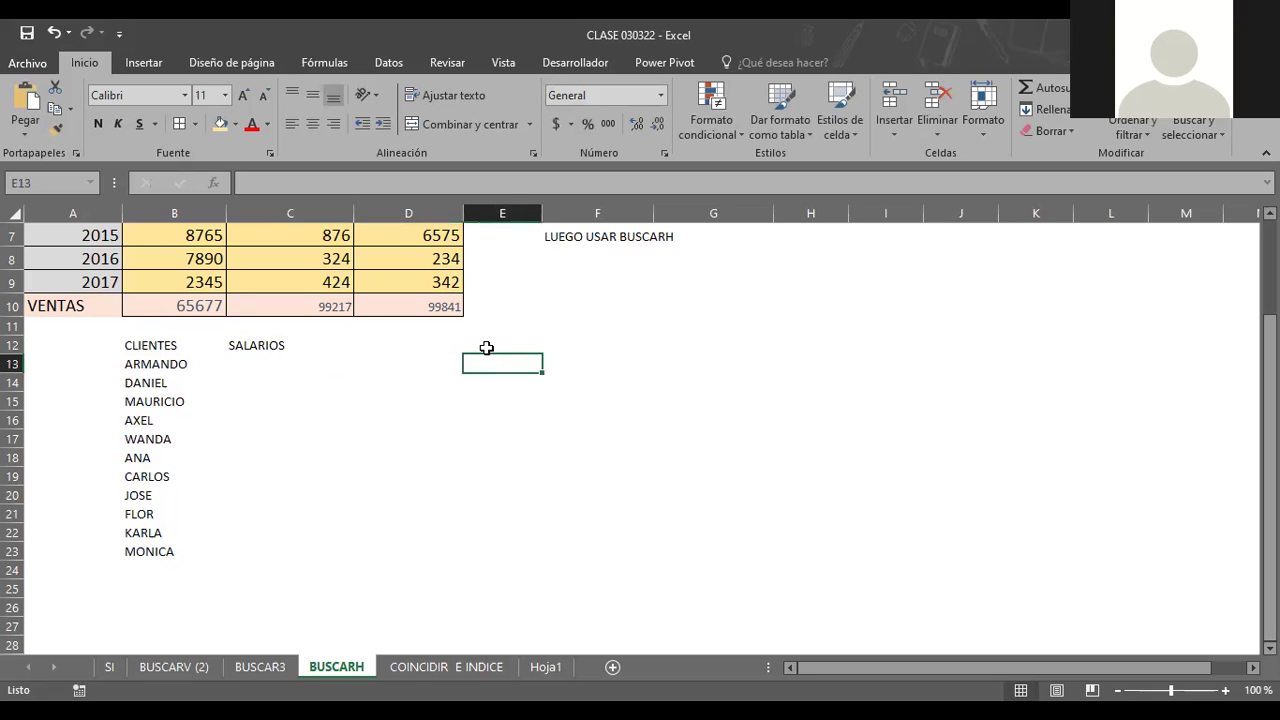
{"action": "left_click", "coordinate": [486, 347]}
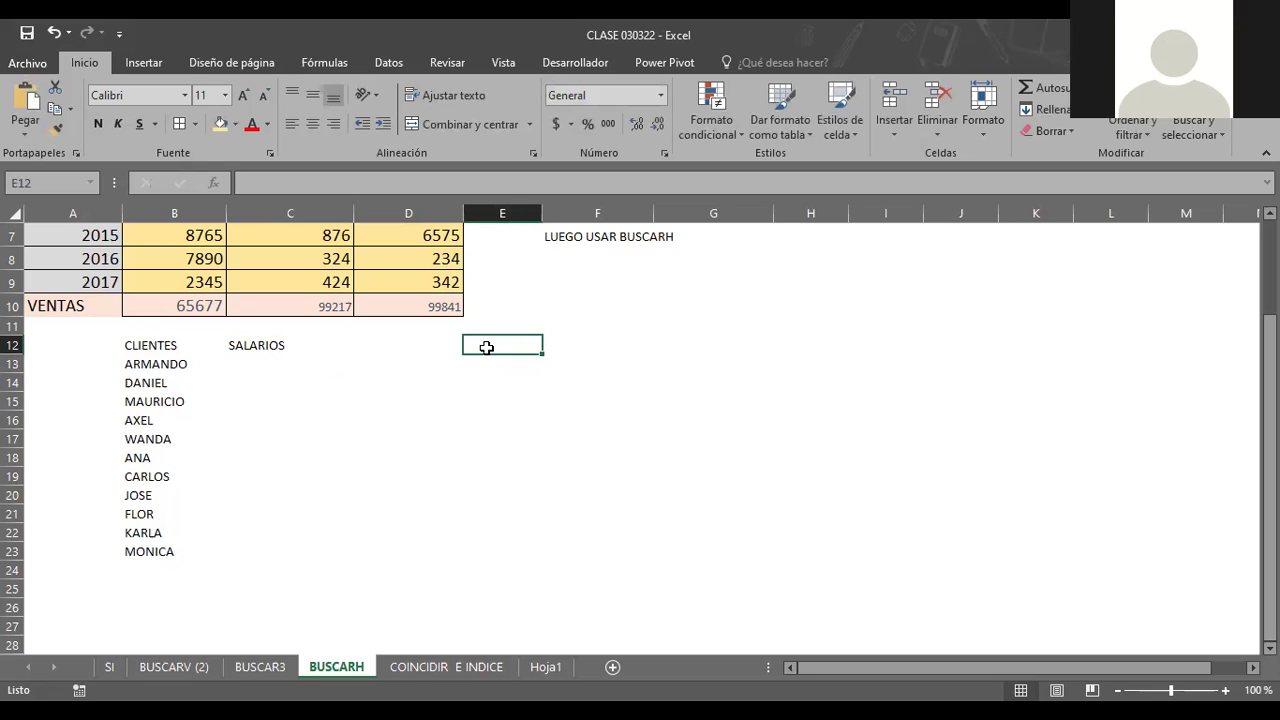
{"action": "type", "text": "DIGITE"}
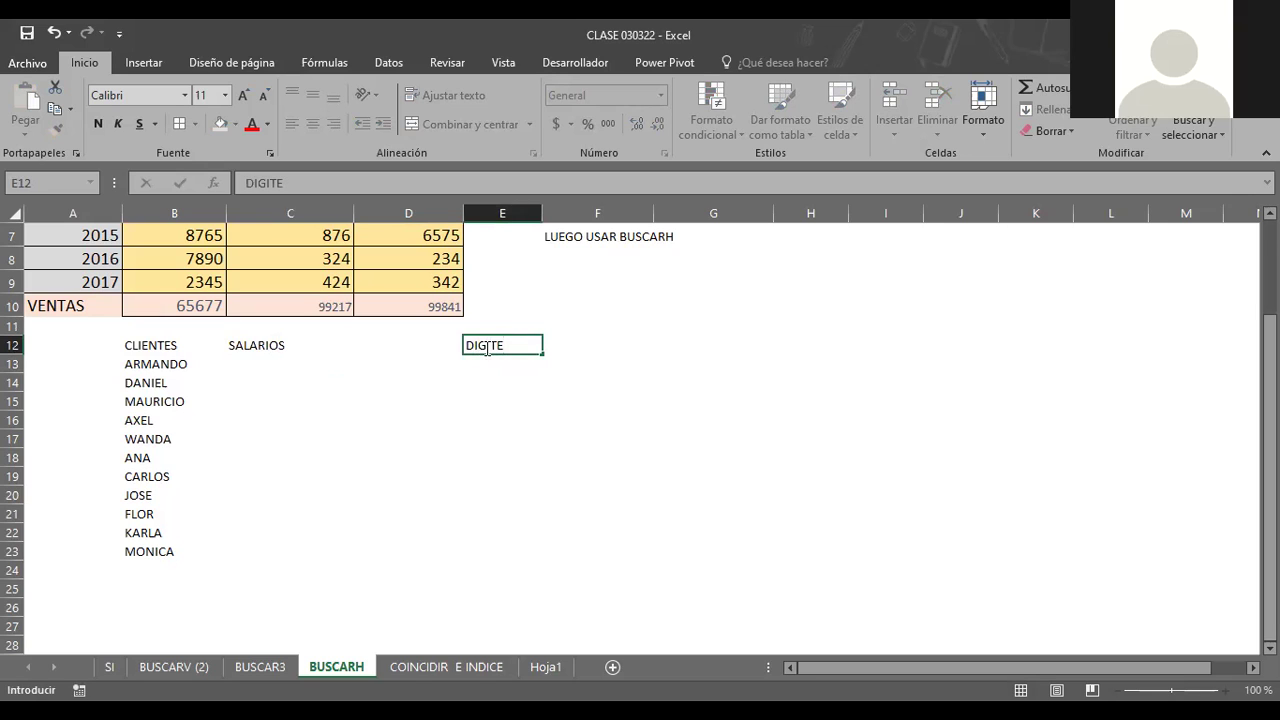
{"action": "key", "text": "Return"}
{"action": "double_click", "coordinate": [487, 349]}
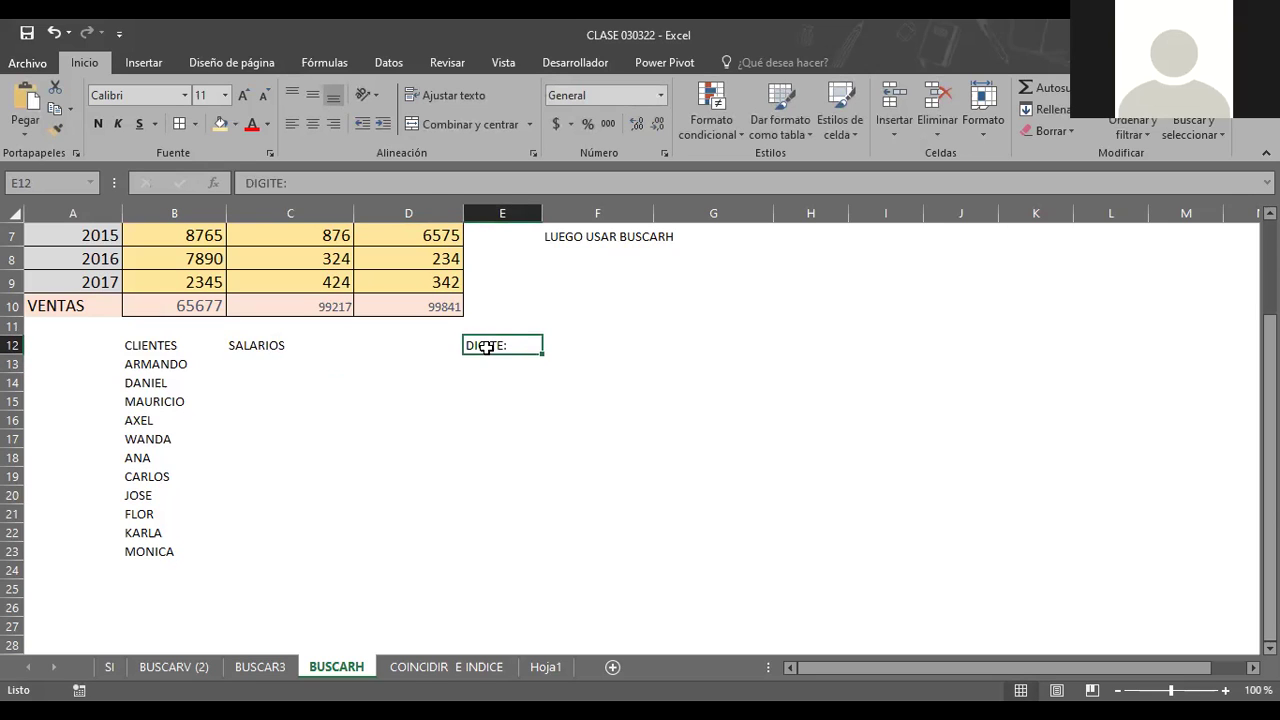
{"action": "type", "text": ":"}
{"action": "key", "text": "Tab"}
{"action": "left_click", "coordinate": [486, 347]}
{"action": "double_click", "coordinate": [487, 349]}
{"action": "type", "text": "OMB"}
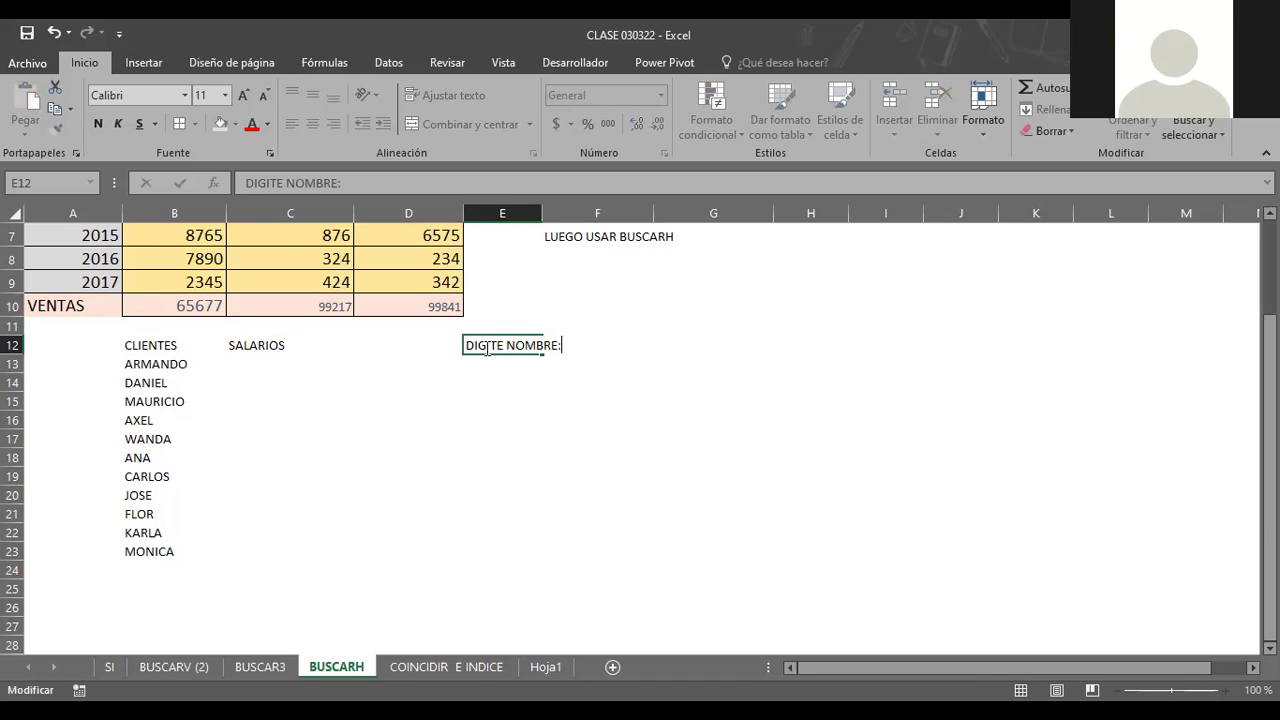
{"action": "key", "text": "Return"}
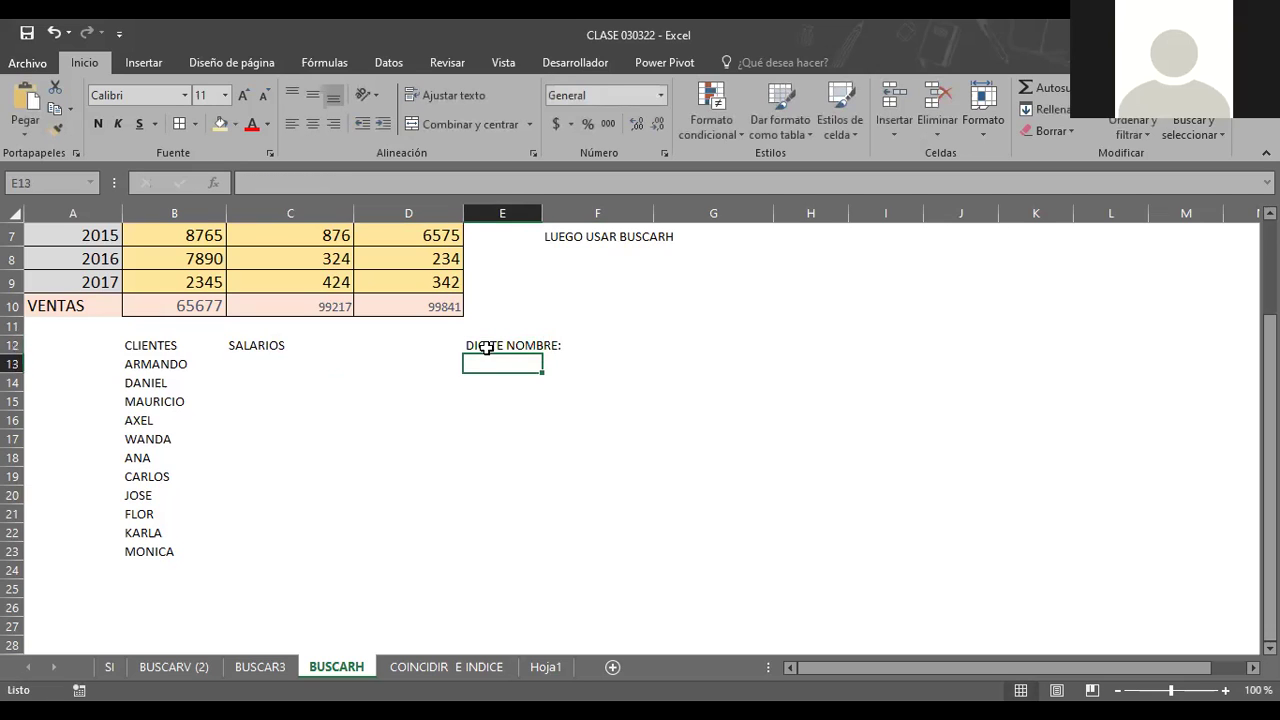
Step: Autofit column E to the prompt and fill the input cell F12 blue
{"action": "left_click", "coordinate": [577, 347]}
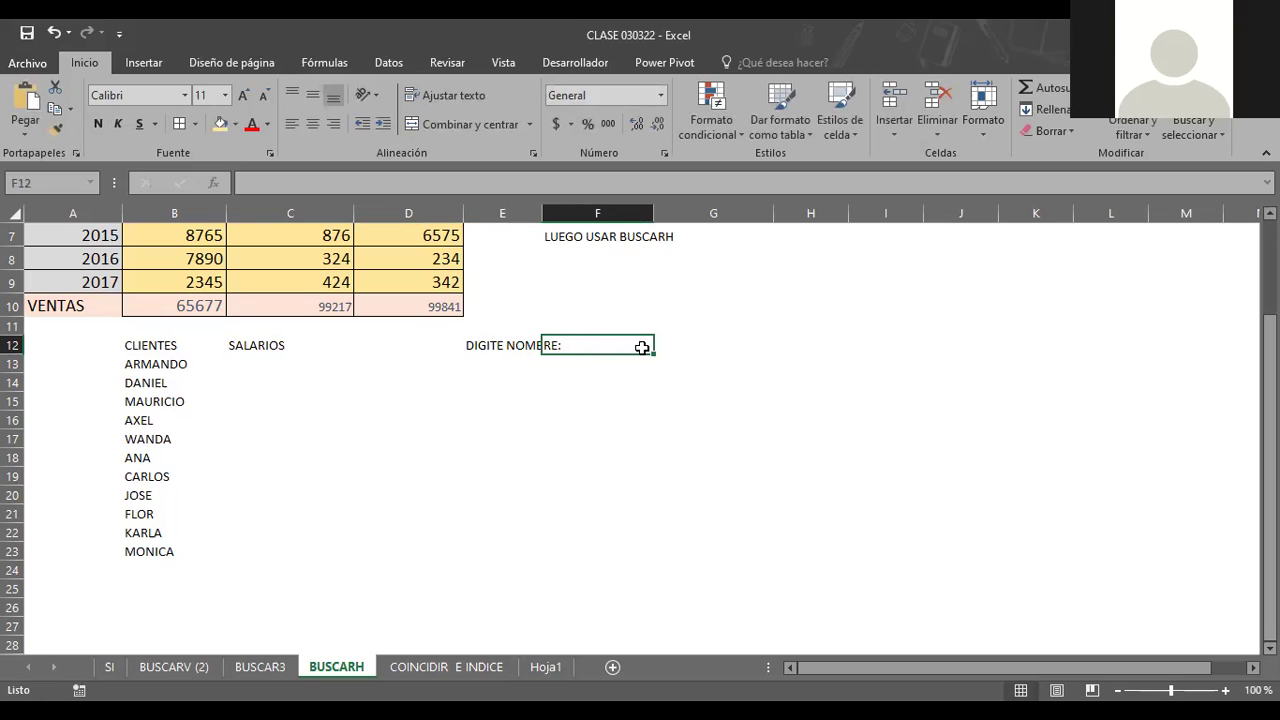
{"action": "double_click", "coordinate": [546, 212]}
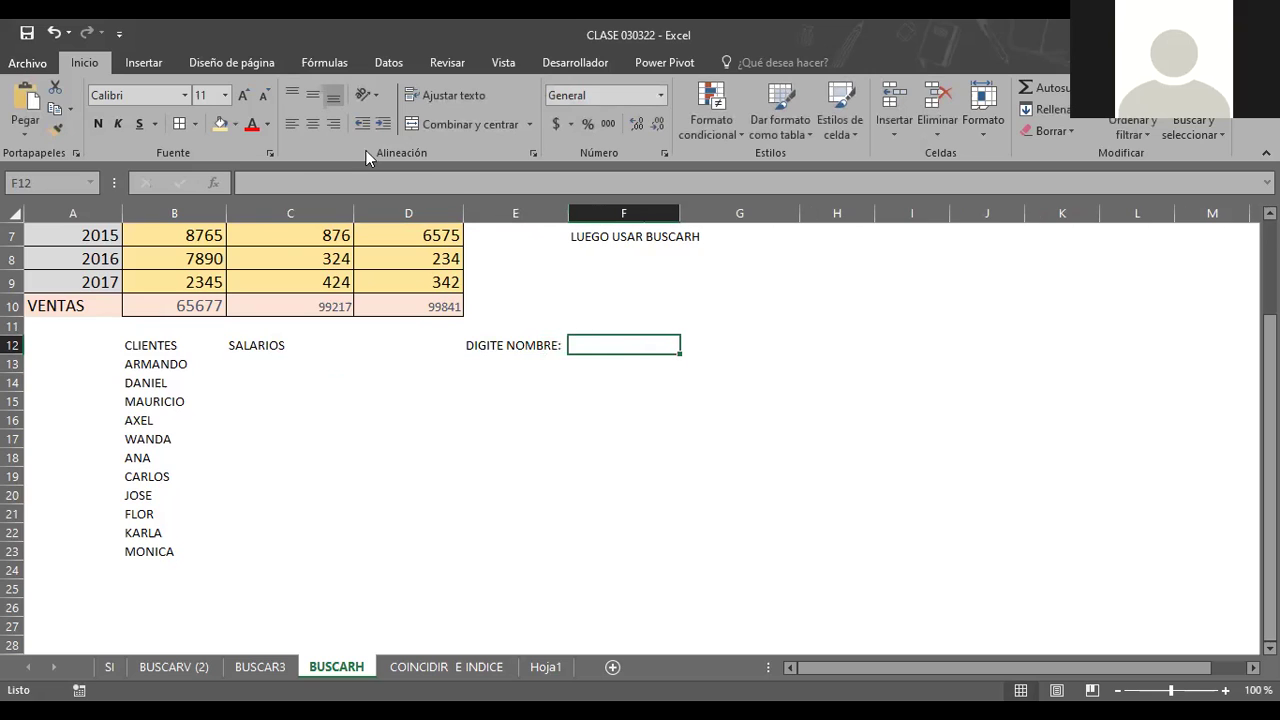
{"action": "left_click", "coordinate": [238, 124]}
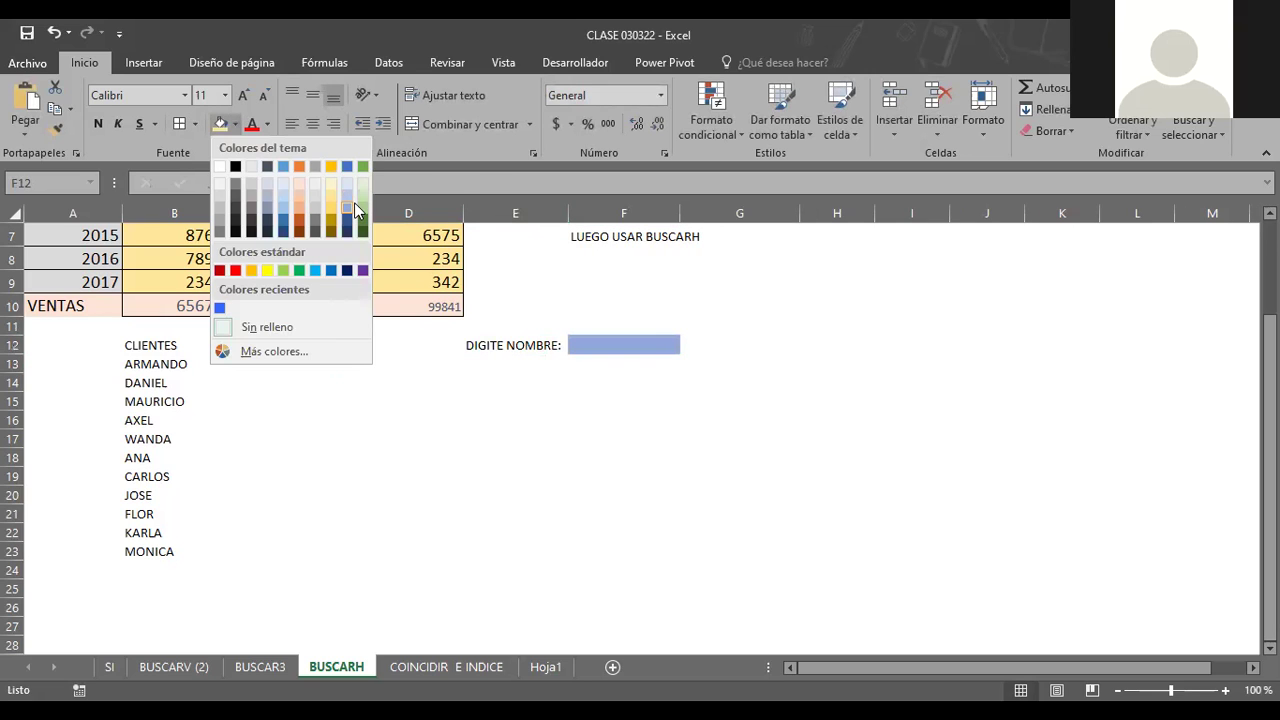
{"action": "left_click", "coordinate": [354, 202]}
{"action": "left_click", "coordinate": [503, 342]}
Step: Increase the font size of E12:F12 twice and widen column E to fit
{"action": "left_click_drag", "start_coordinate": [503, 342], "coordinate": [603, 341]}
{"action": "left_click", "coordinate": [244, 90]}
{"action": "left_click", "coordinate": [244, 90]}
{"action": "left_click", "coordinate": [408, 405]}
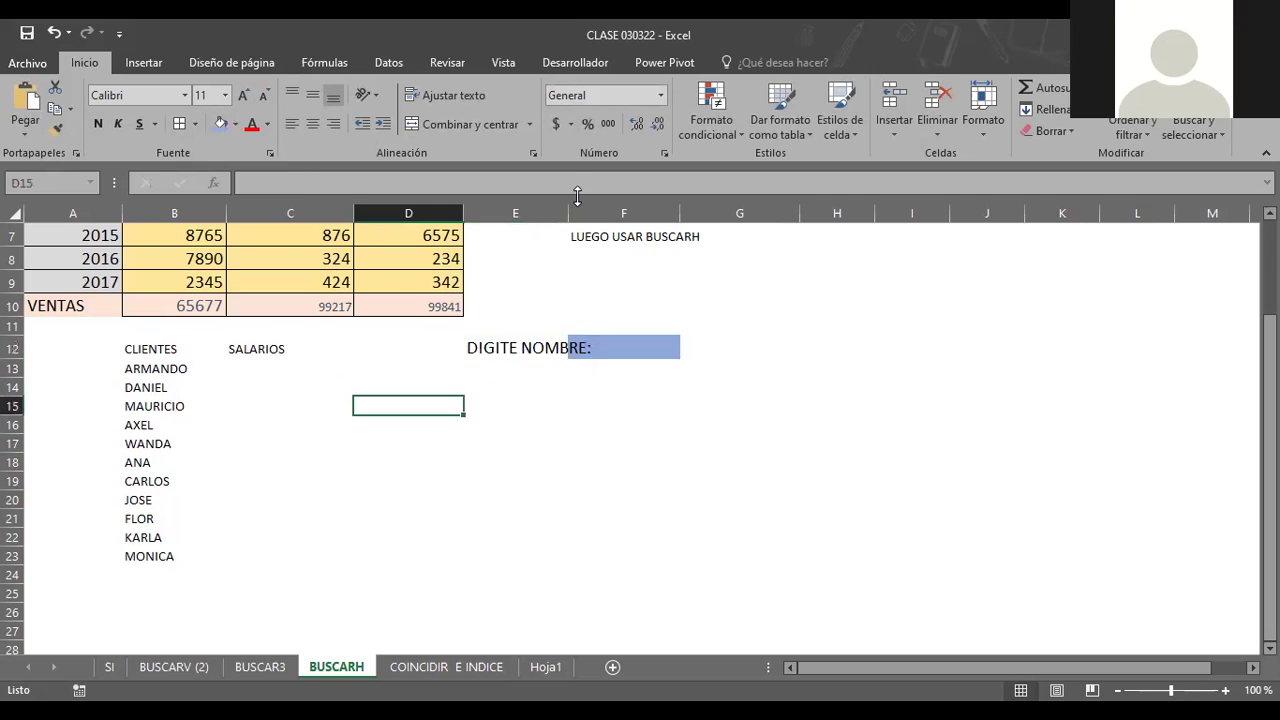
{"action": "left_click_drag", "start_coordinate": [563, 220], "coordinate": [598, 220]}
{"action": "left_click", "coordinate": [795, 386]}
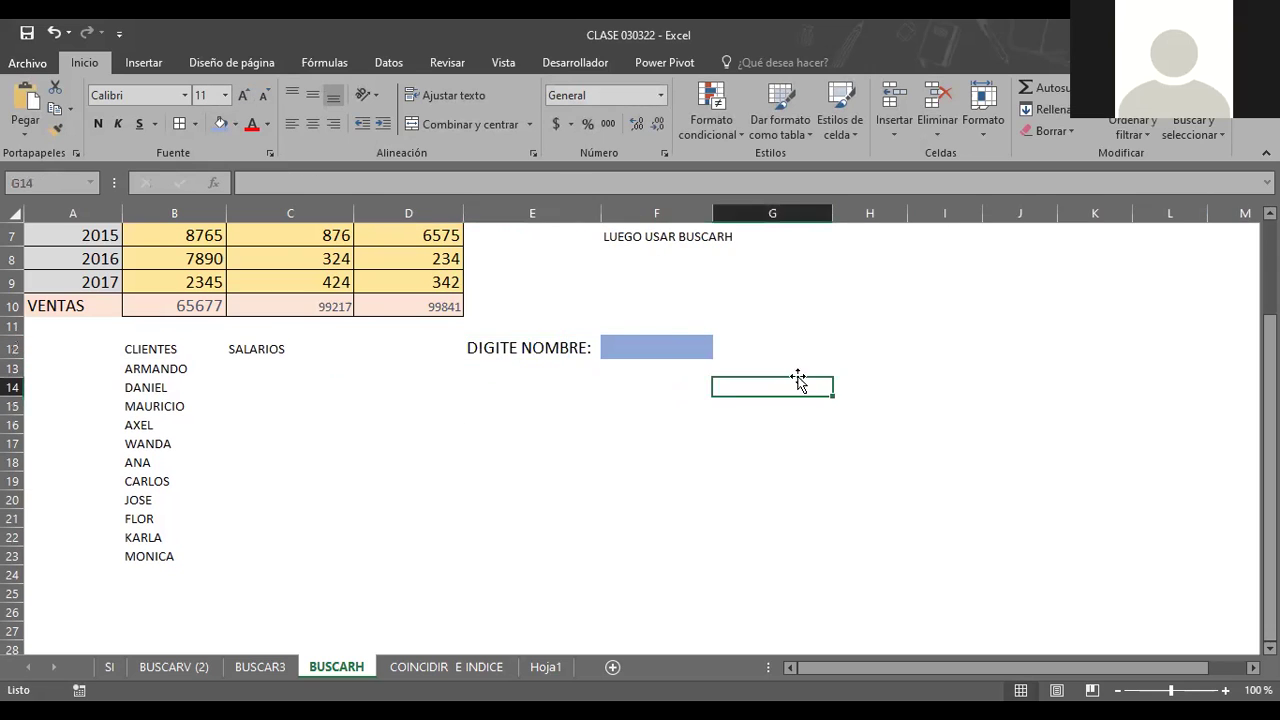
{"action": "left_click", "coordinate": [630, 349]}
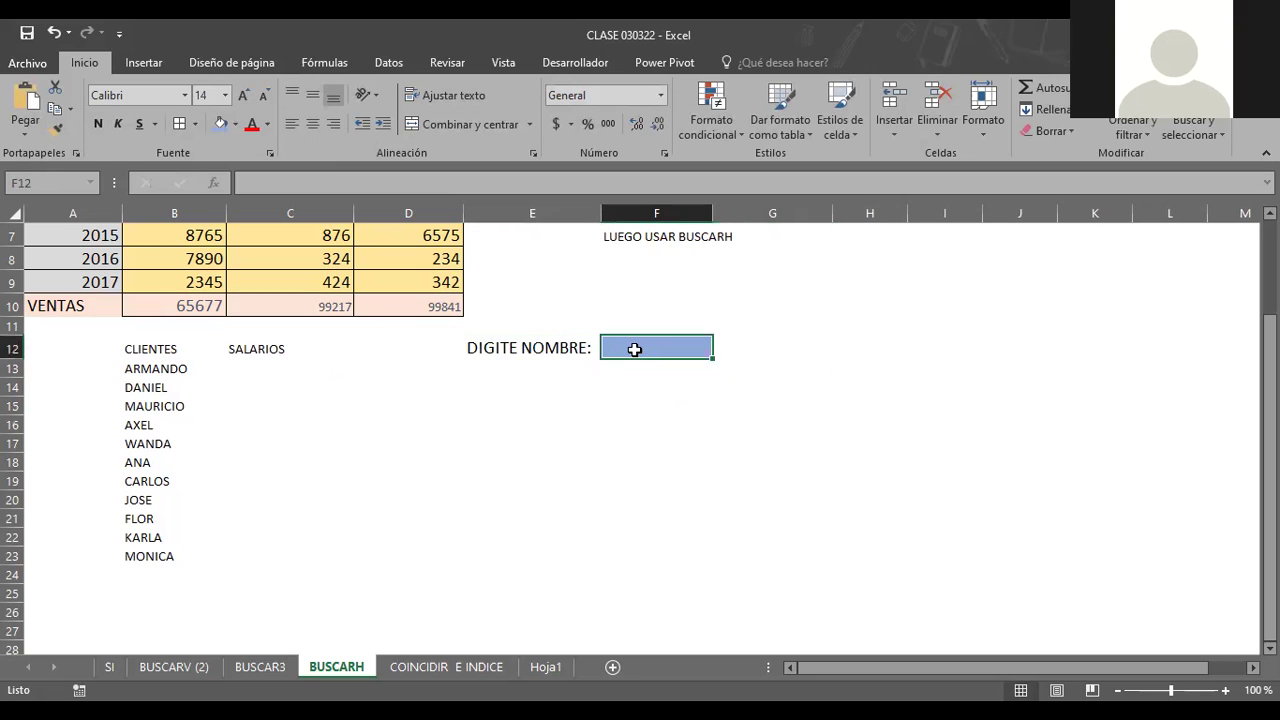
{"action": "left_click", "coordinate": [751, 356]}
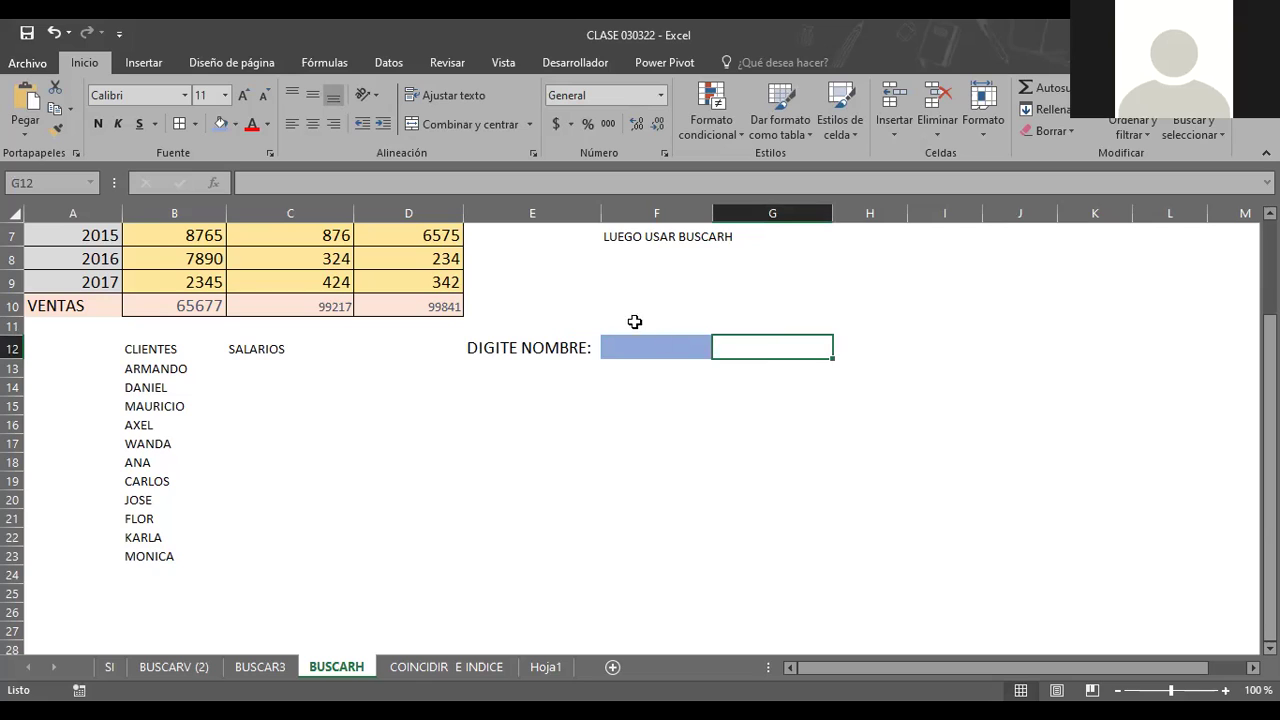
Step: Add headings NOMBRE in F11 and SALARIO in G11
{"action": "left_click", "coordinate": [629, 322]}
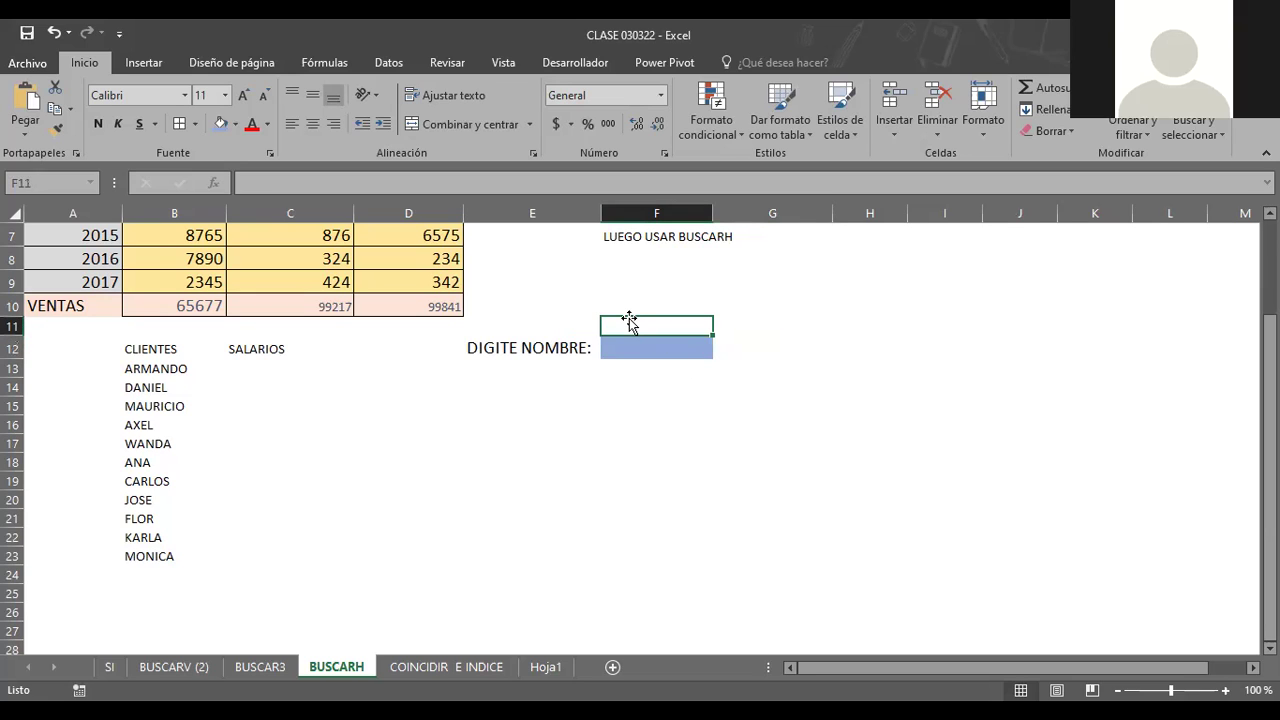
{"action": "type", "text": "NOMBRE"}
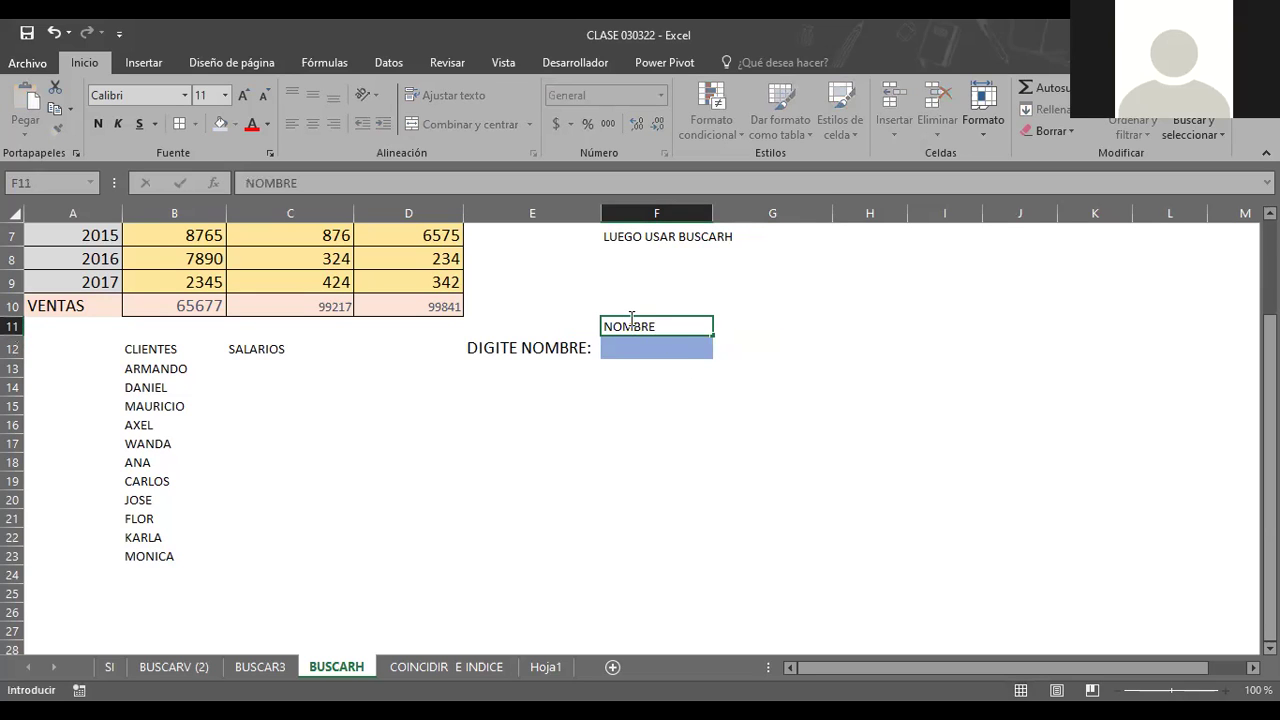
{"action": "key", "text": "Return"}
{"action": "key", "text": "Right"}
{"action": "key", "text": "Up"}
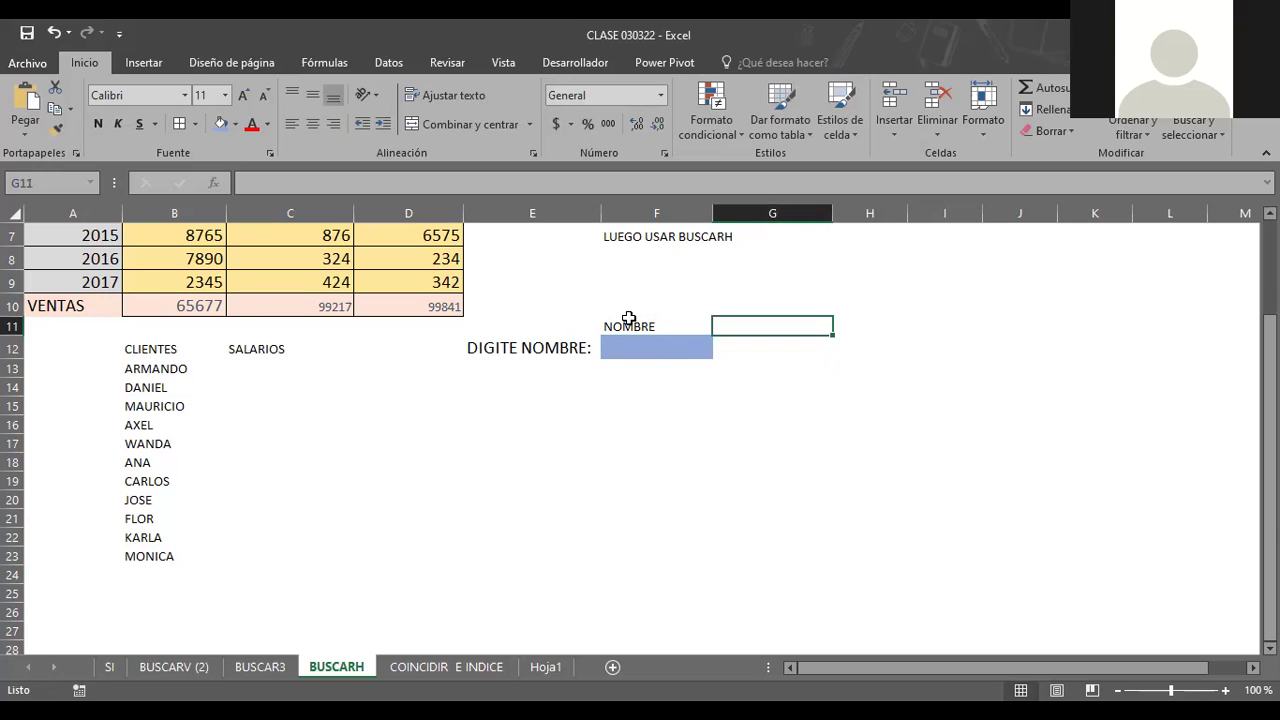
{"action": "type", "text": "SALARIO"}
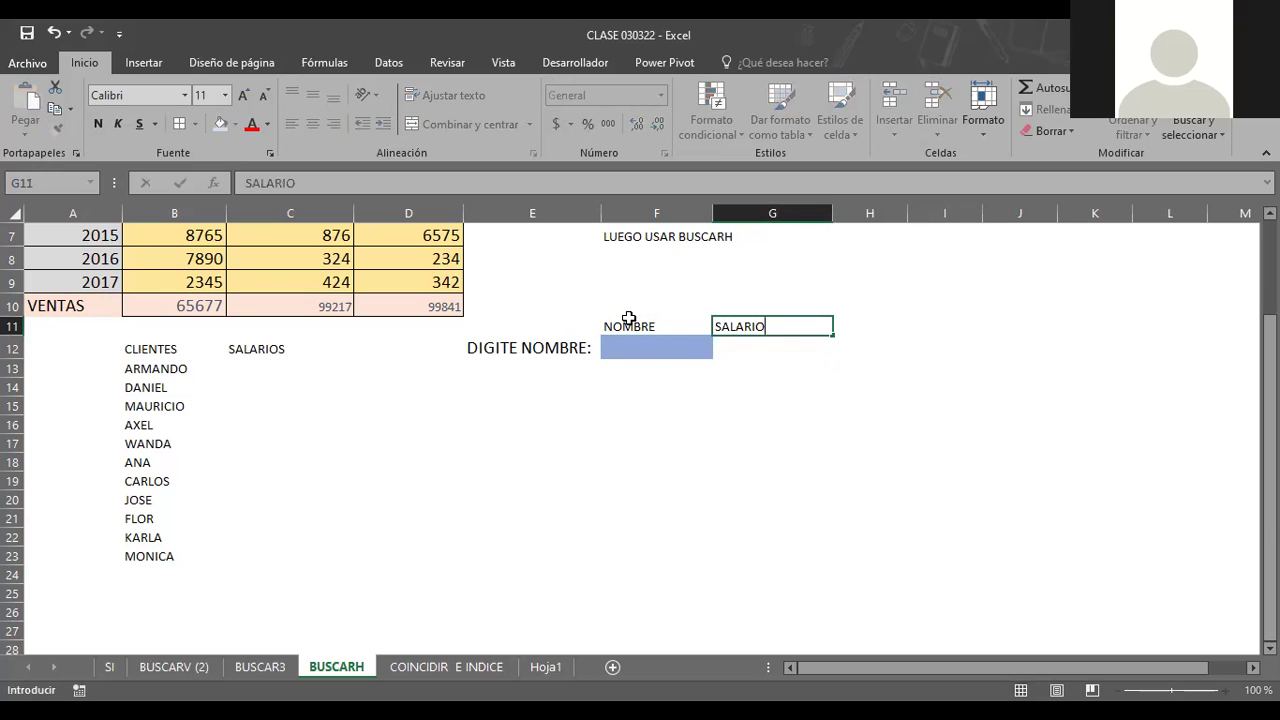
{"action": "key", "text": "Return"}
Step: Rename the C12 heading from SALARIOS to SALARIO
{"action": "left_click", "coordinate": [263, 349]}
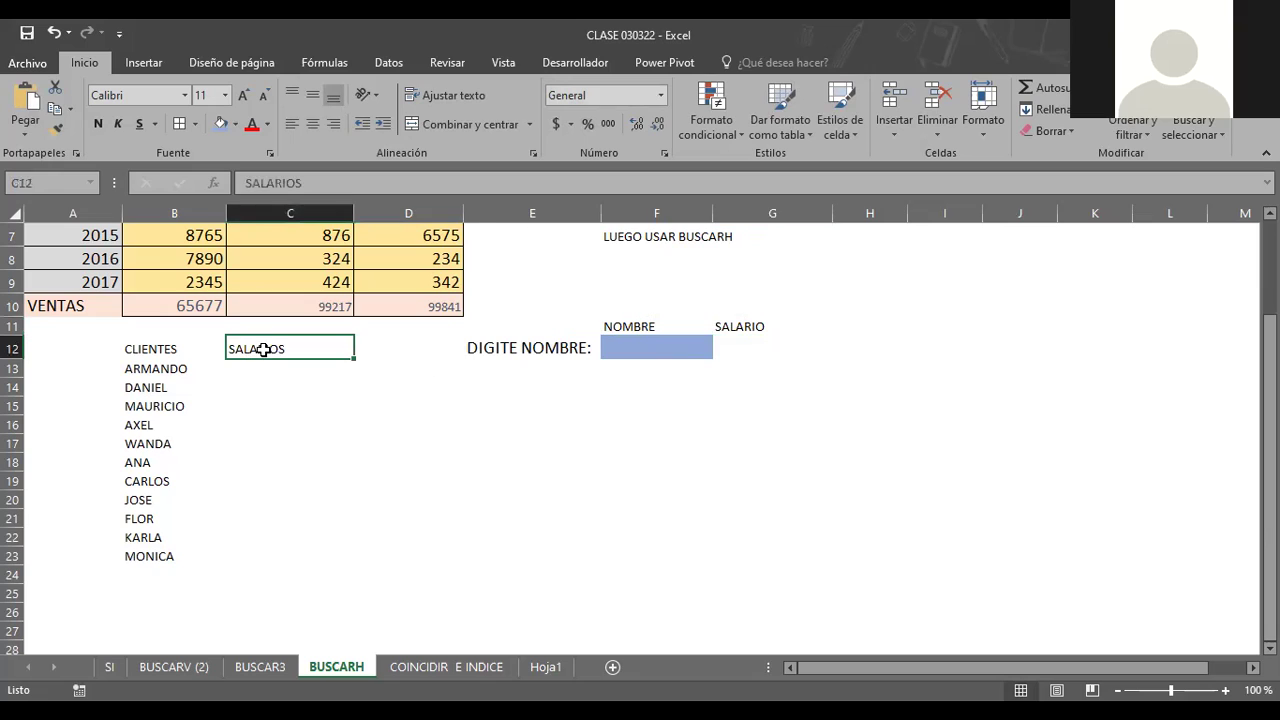
{"action": "key", "text": "F2"}
{"action": "key", "text": "BackSpace"}
{"action": "key", "text": "BackSpace"}
{"action": "type", "text": "O"}
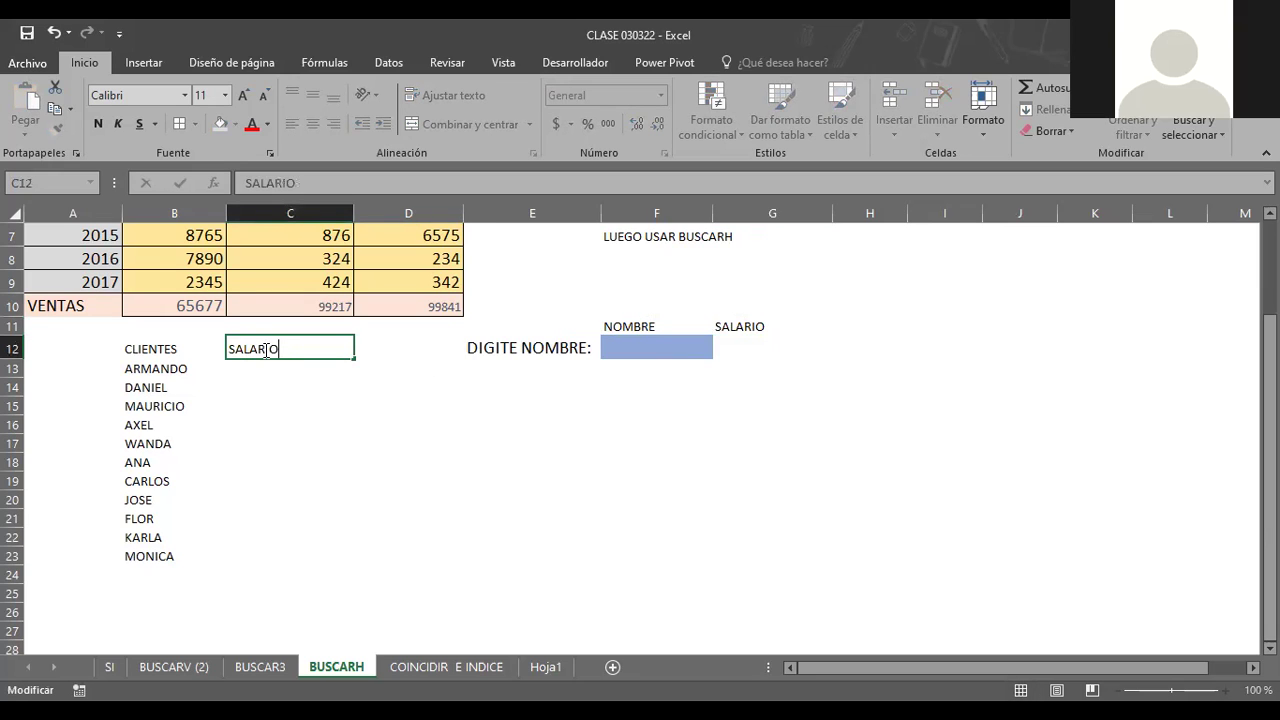
{"action": "key", "text": "Return"}
{"action": "left_click", "coordinate": [362, 462]}
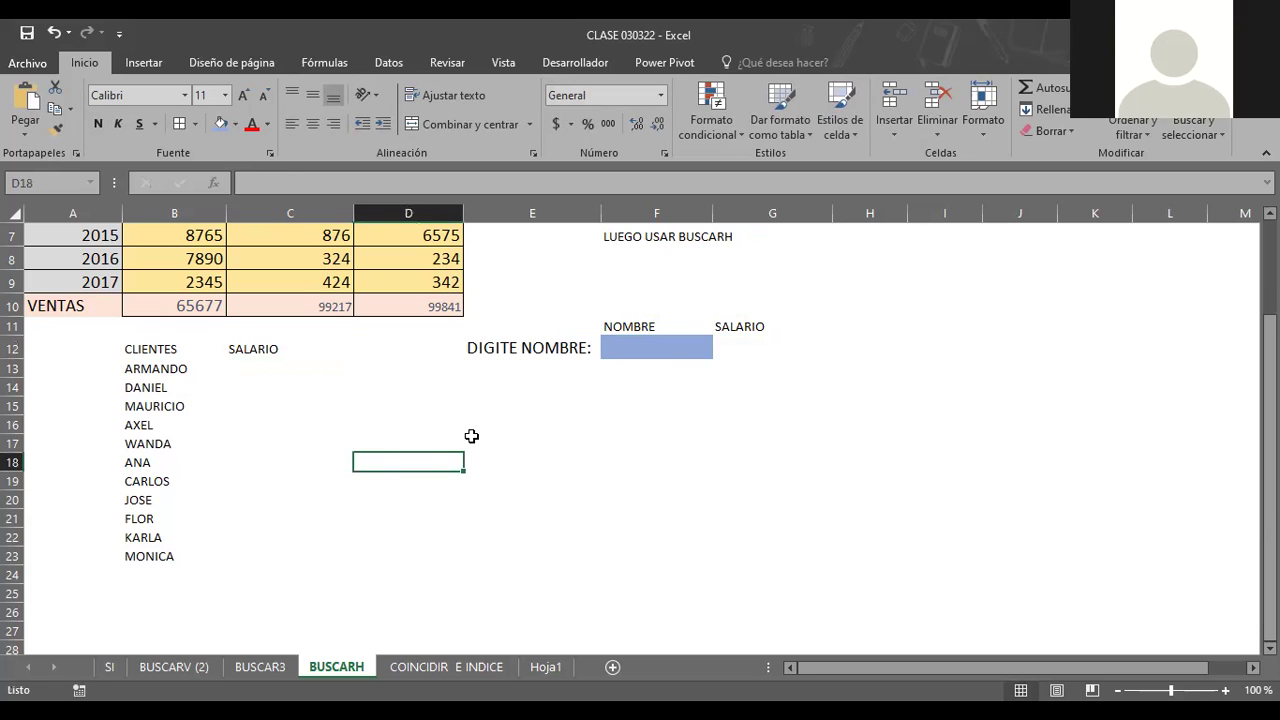
Step: Give the salary result cell G12 a light yellow fill
{"action": "left_click", "coordinate": [758, 360]}
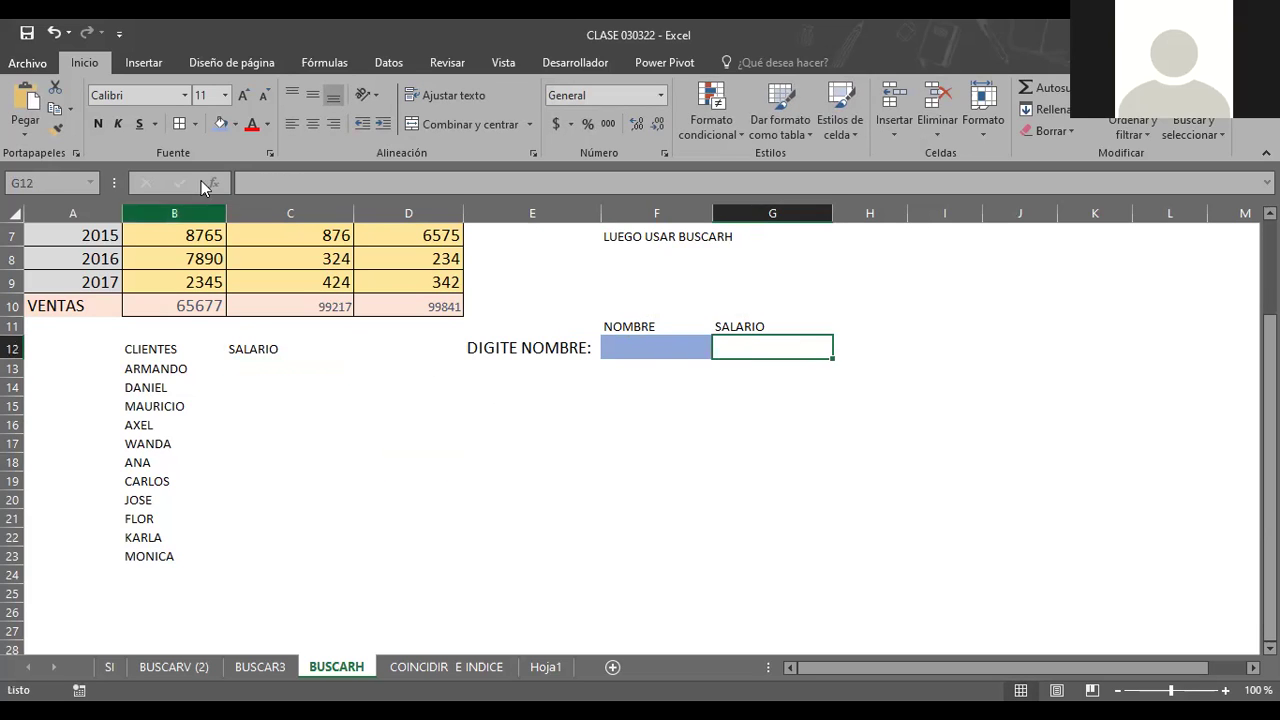
{"action": "left_click", "coordinate": [236, 126]}
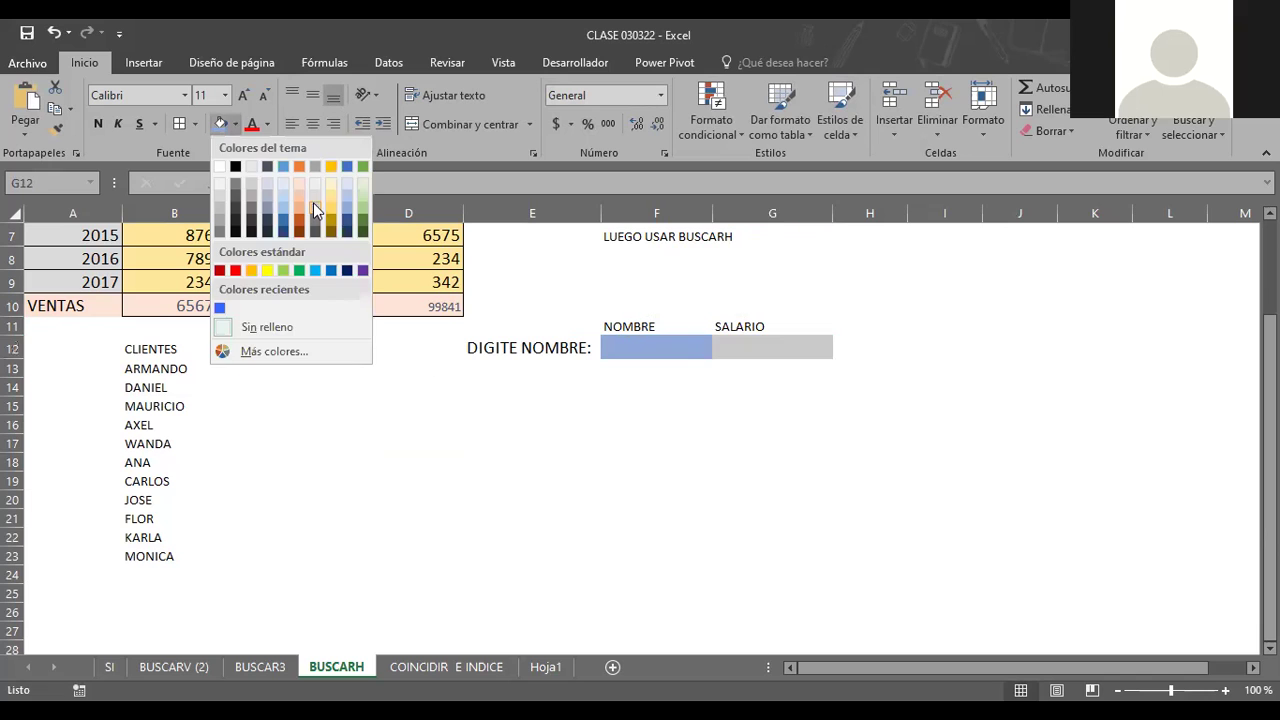
{"action": "left_click", "coordinate": [332, 195]}
{"action": "left_click", "coordinate": [486, 440]}
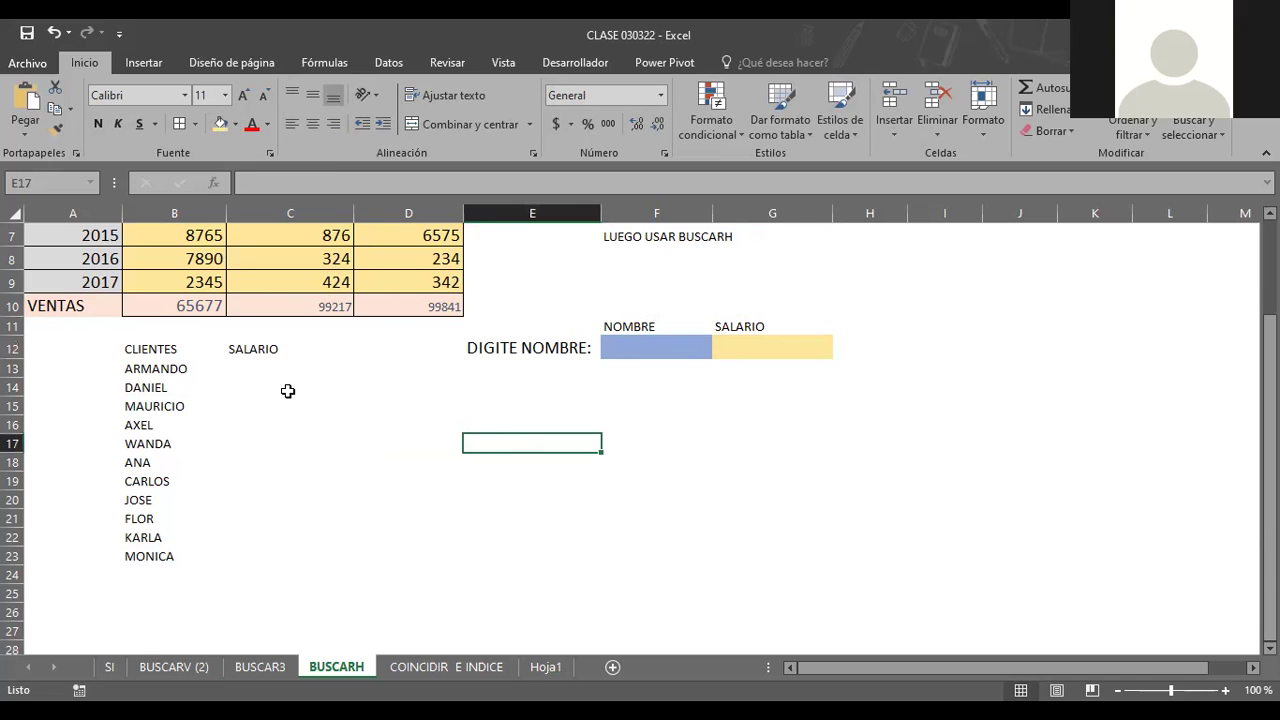
{"action": "scroll", "coordinate": [296, 392], "scroll_direction": "up", "scroll_amount": 2}
{"action": "left_click", "coordinate": [787, 289]}
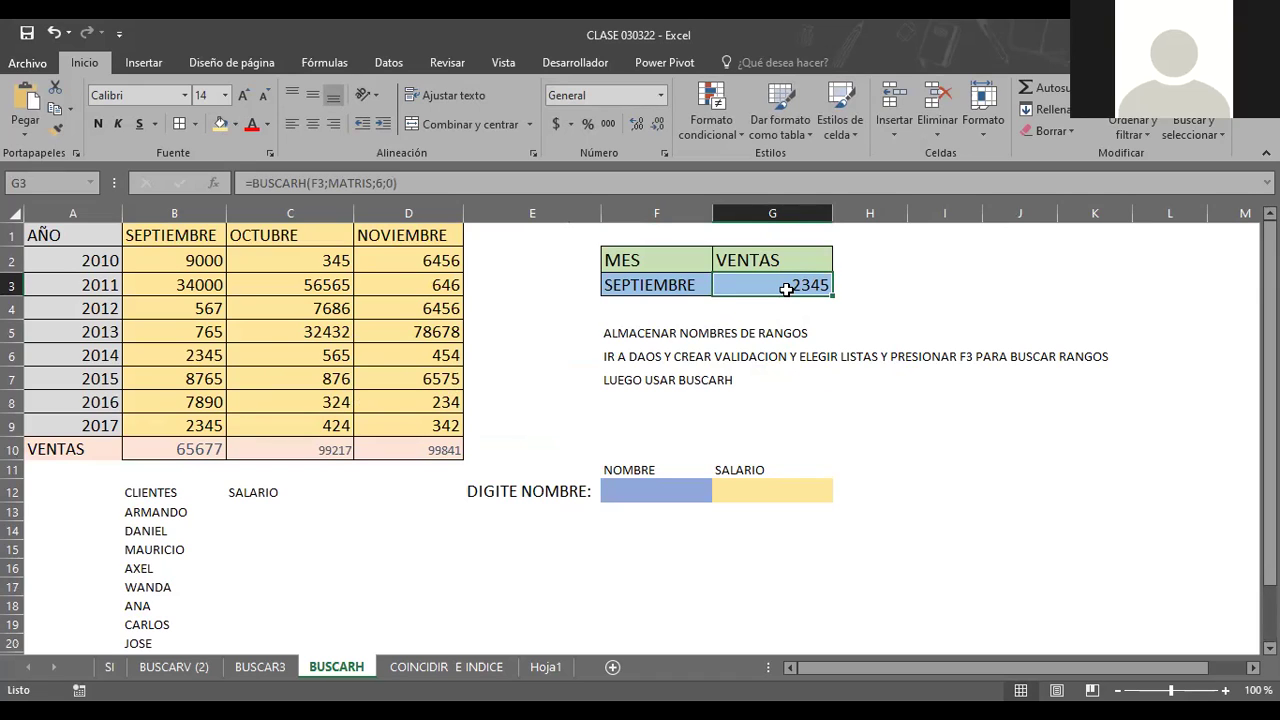
{"action": "left_click", "coordinate": [648, 283]}
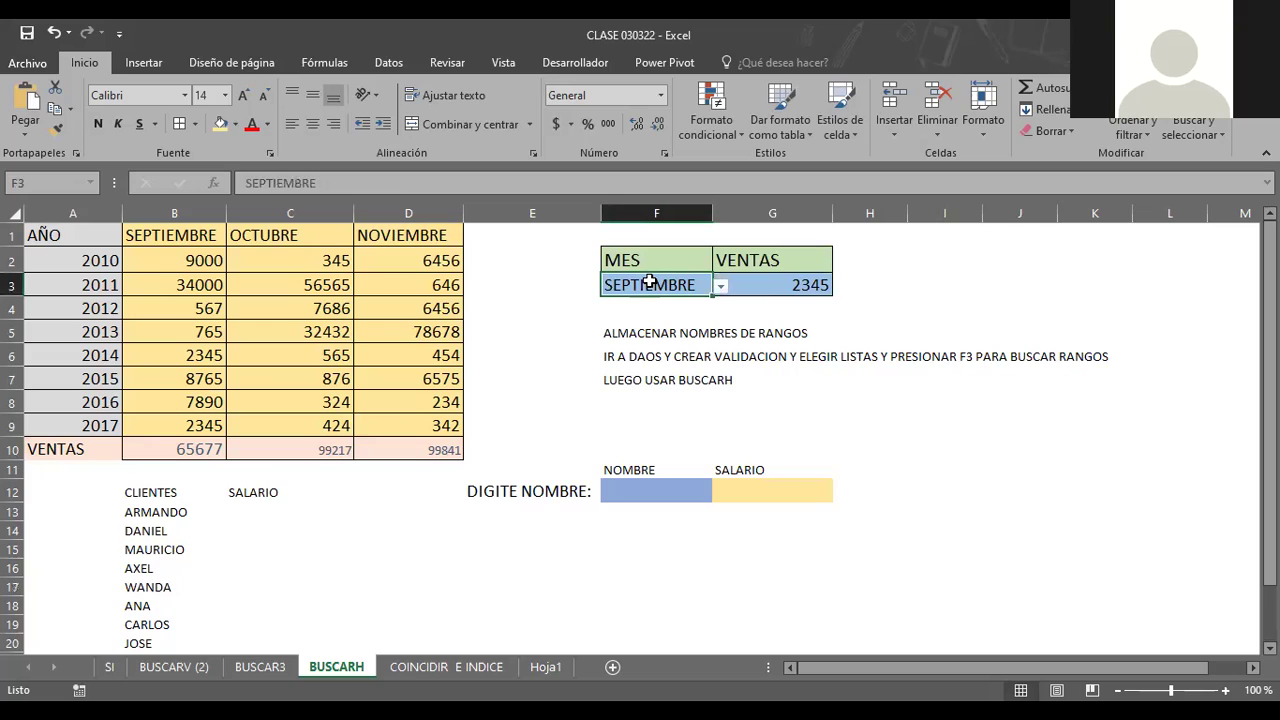
{"action": "left_click", "coordinate": [655, 492]}
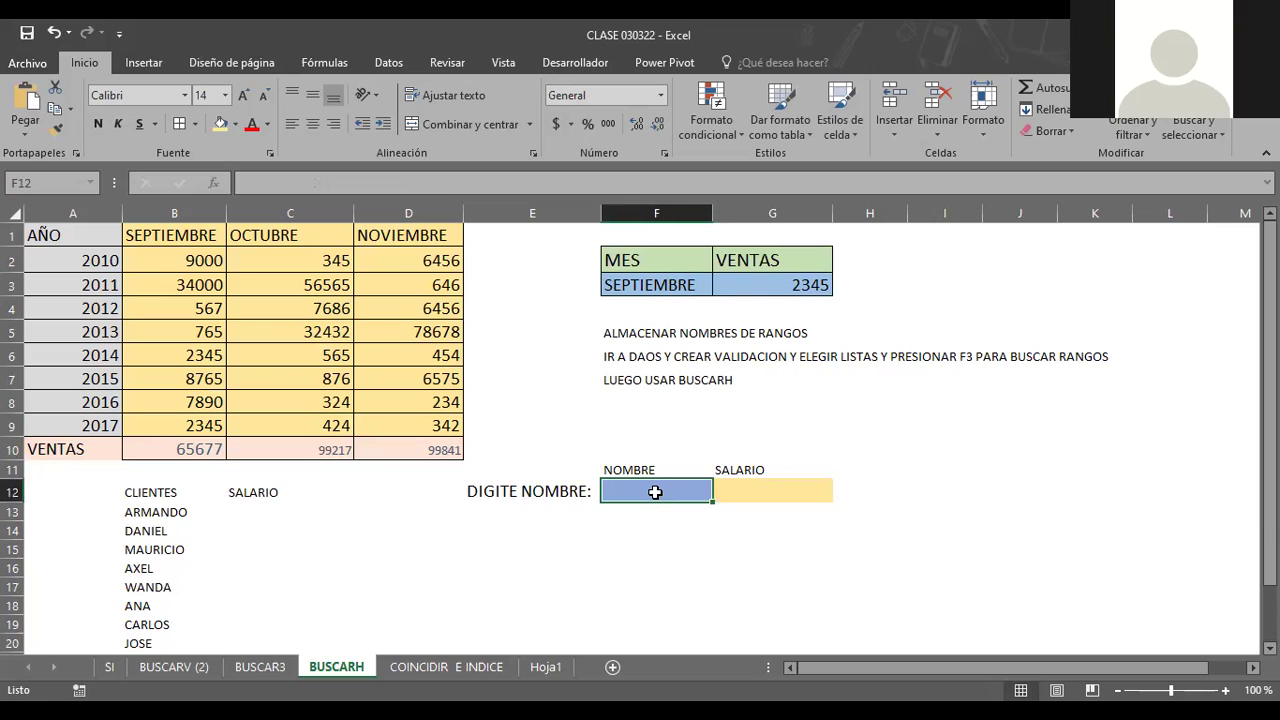
{"action": "left_click", "coordinate": [765, 495]}
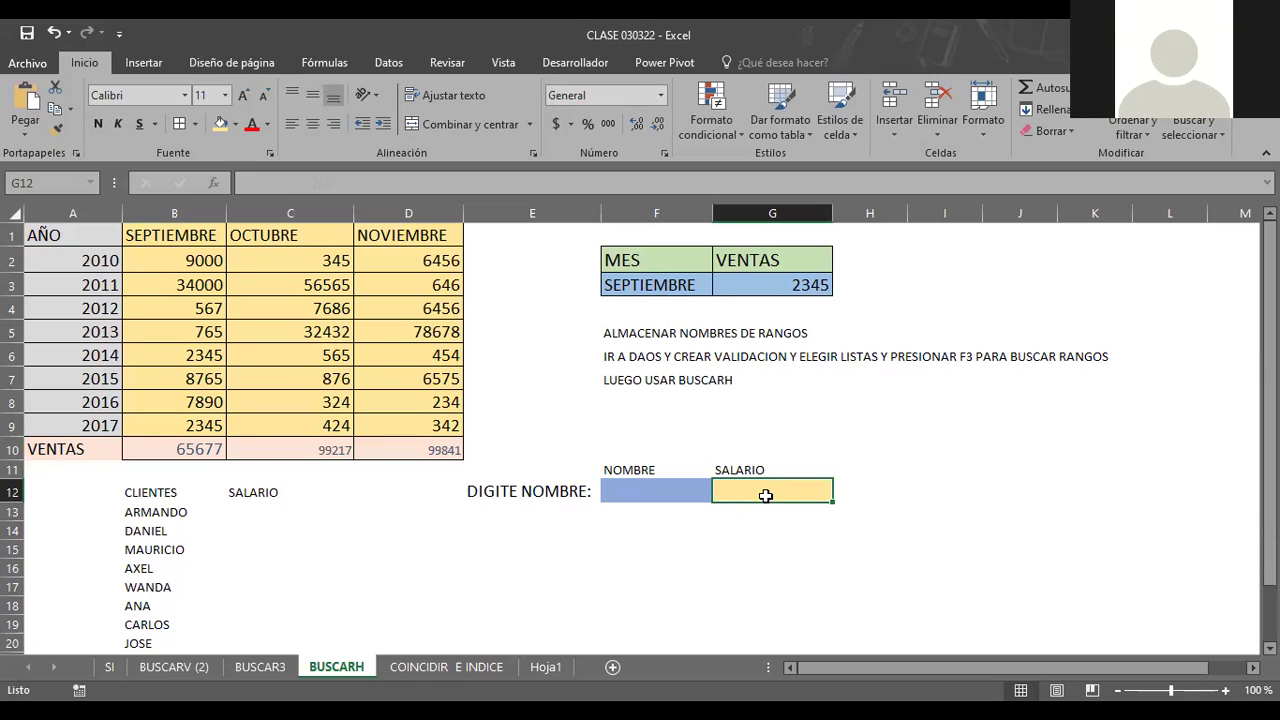
{"action": "left_click", "coordinate": [765, 287]}
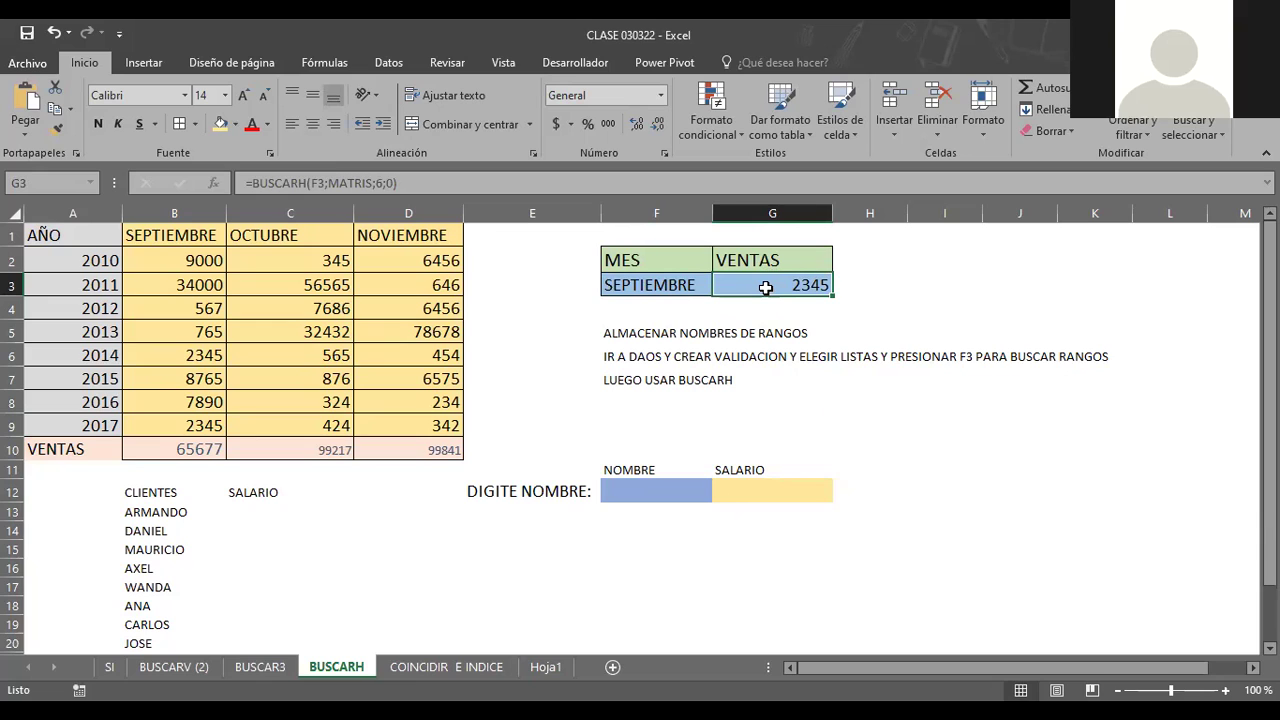
{"action": "left_click", "coordinate": [870, 424]}
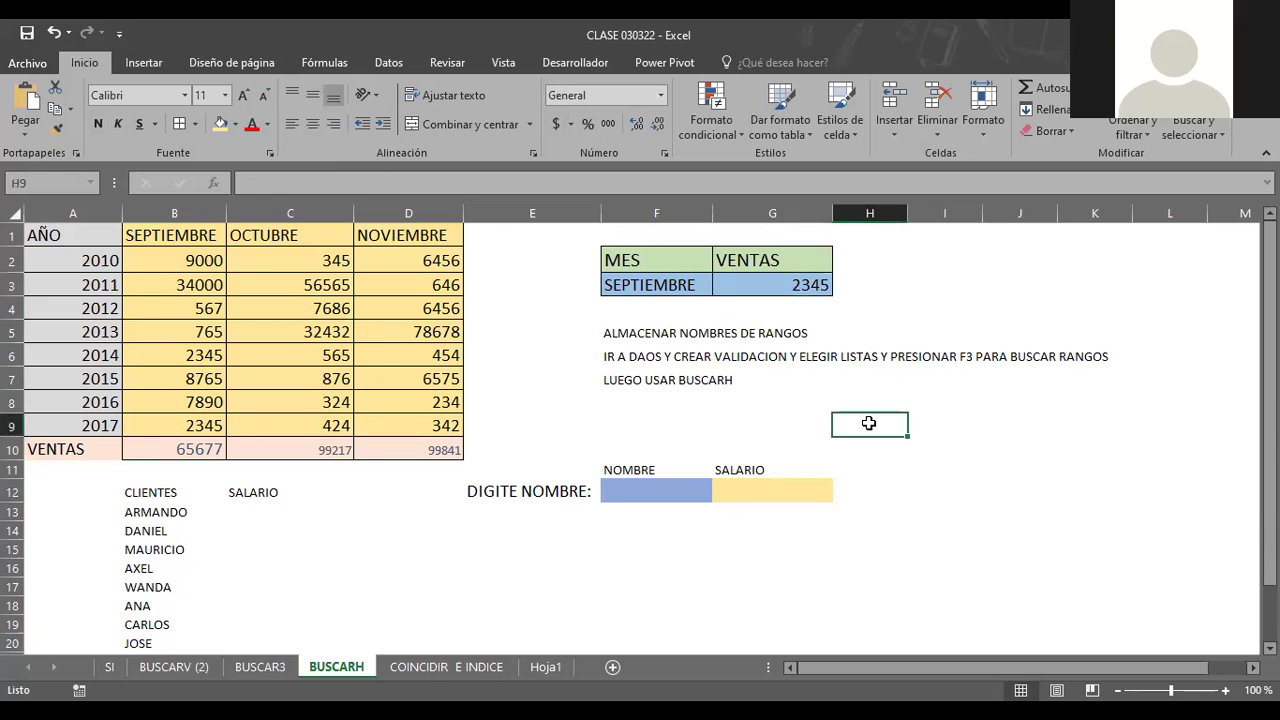
Step: Enter salaries 556, 432 and 567 for the first three clients in C13:C15
{"action": "scroll", "coordinate": [408, 490], "scroll_direction": "down", "scroll_amount": 1}
{"action": "scroll", "coordinate": [408, 490], "scroll_direction": "down", "scroll_amount": 2}
{"action": "left_click", "coordinate": [275, 298]}
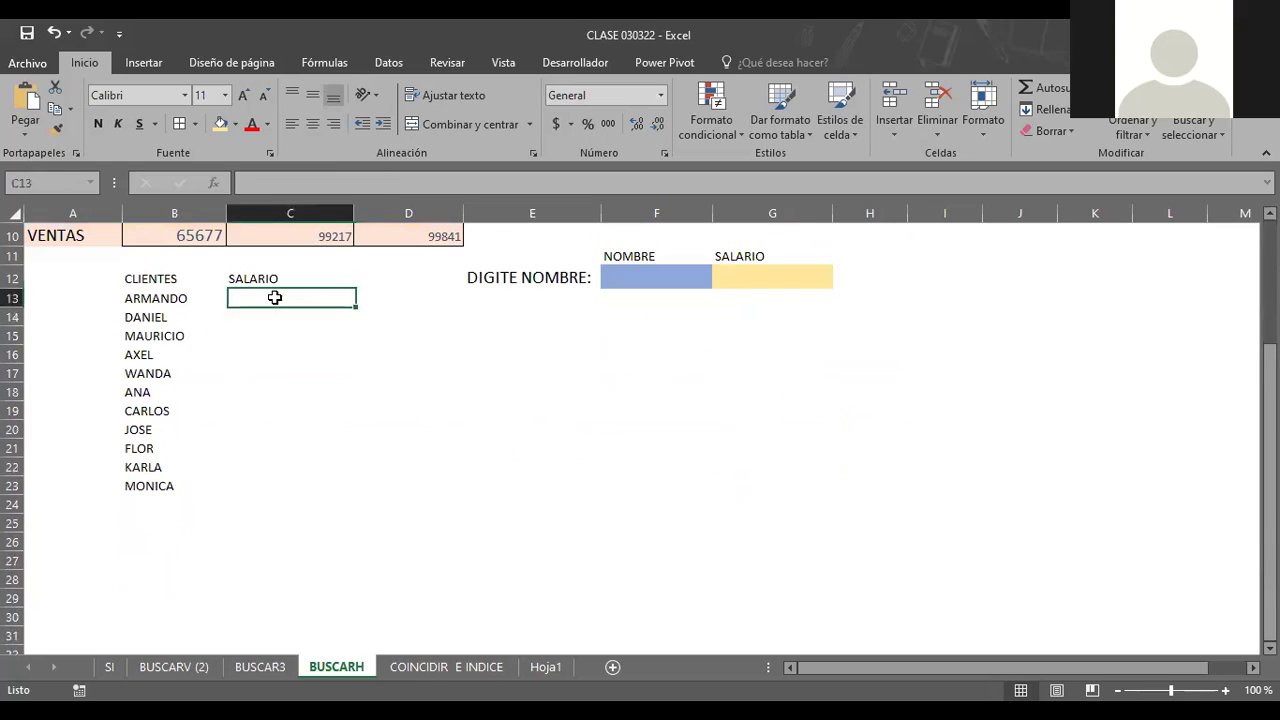
{"action": "type", "text": "556"}
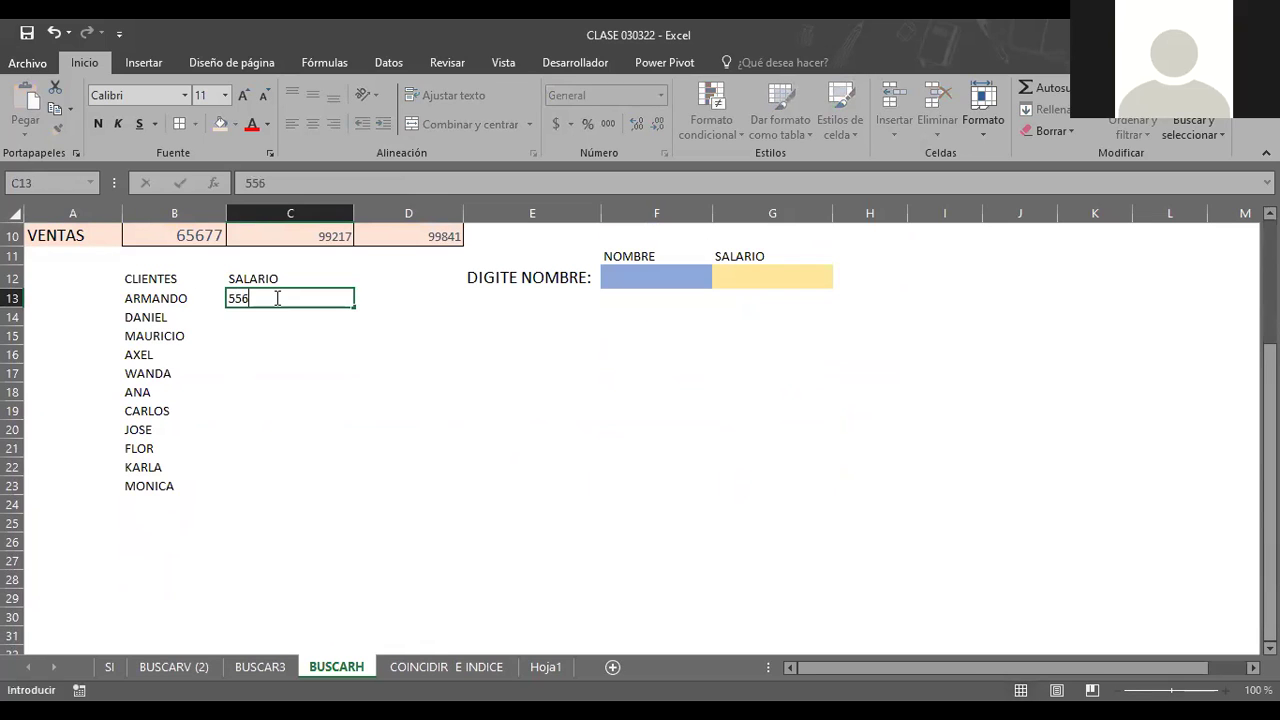
{"action": "key", "text": "Return"}
{"action": "type", "text": "432"}
{"action": "key", "text": "Return"}
{"action": "type", "text": "567"}
{"action": "key", "text": "Return"}
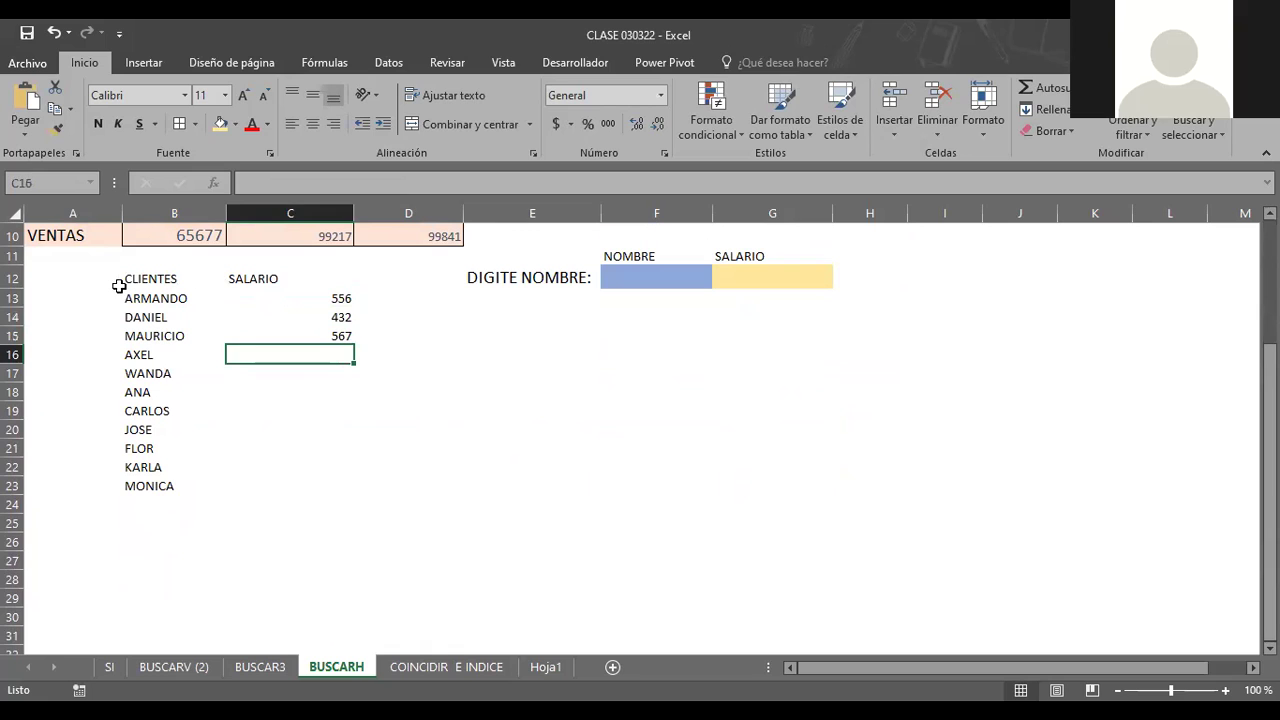
Step: Select B12:C23 and type CLIENTES as its name in the Name Box
{"action": "mouse_move", "coordinate": [130, 276]}
{"action": "left_mouse_down"}
{"action": "mouse_move", "coordinate": [248, 355]}
{"action": "mouse_move", "coordinate": [250, 483]}
{"action": "left_mouse_up"}
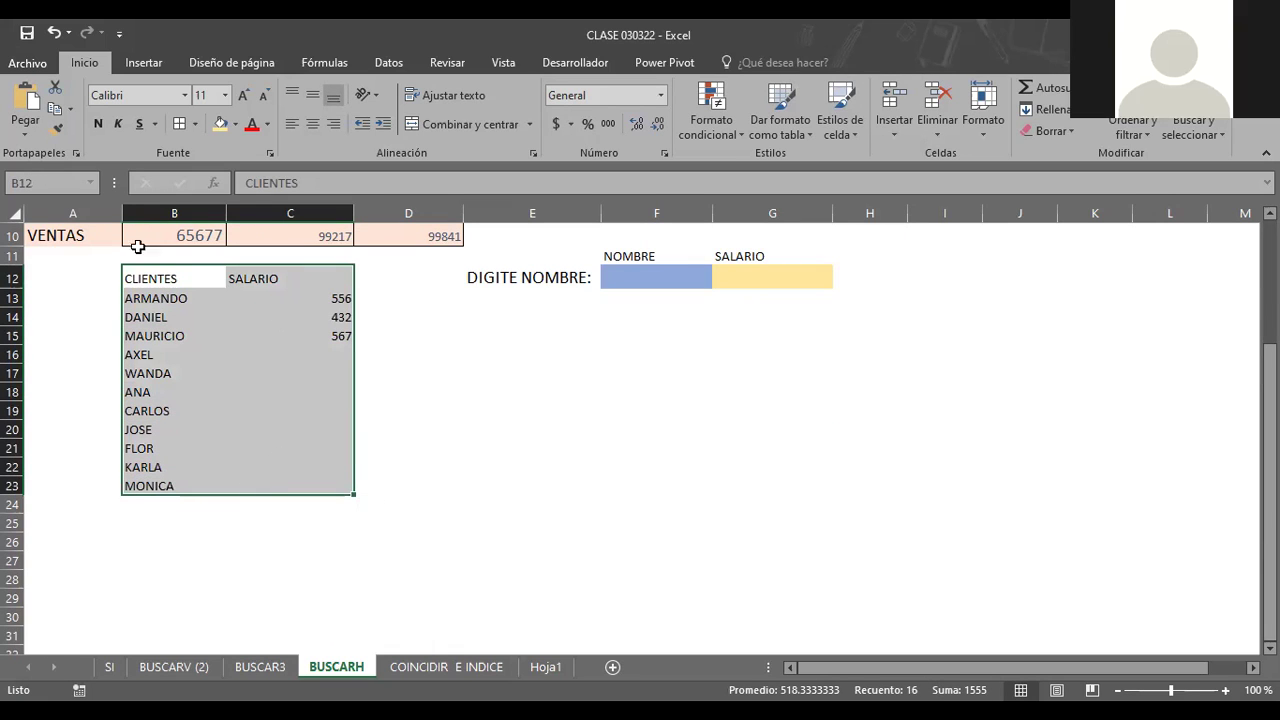
{"action": "left_click", "coordinate": [54, 190]}
{"action": "type", "text": "CLIENTES"}
Step: Confirm the CLIENTES range name, then give B12:C23 a grey fill and all borders
{"action": "key", "text": "Return"}
{"action": "left_click", "coordinate": [523, 428]}
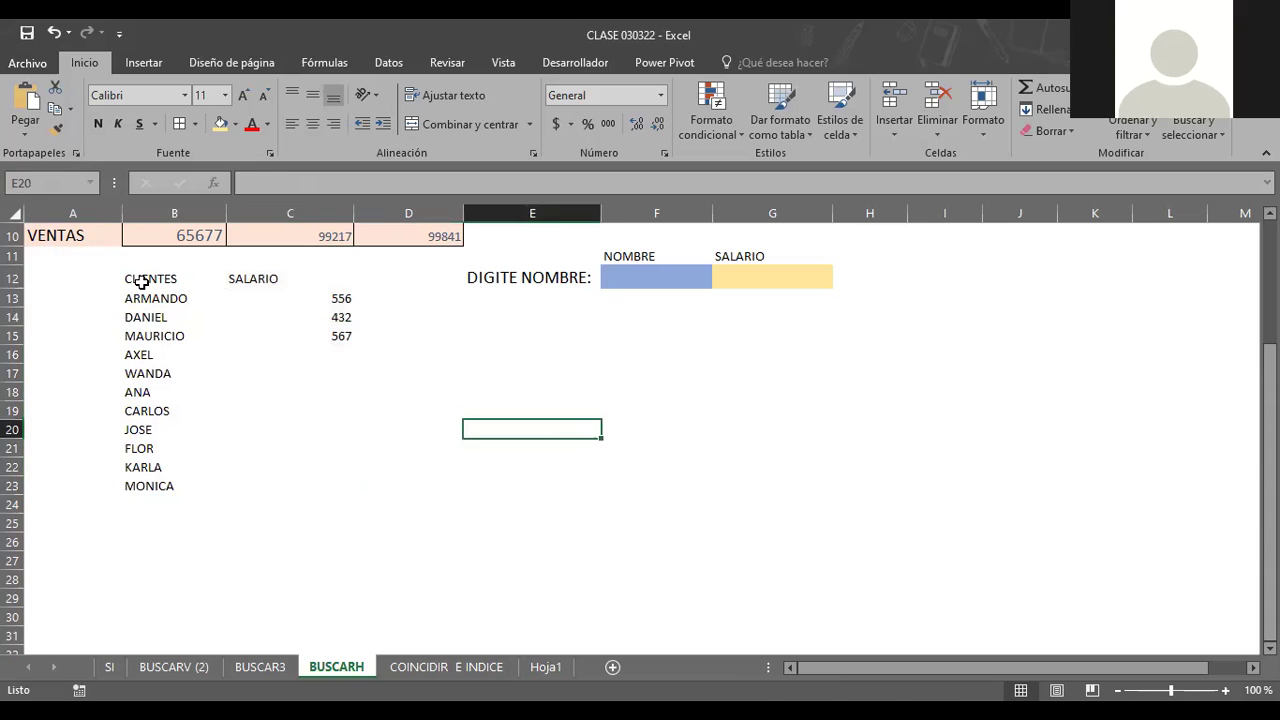
{"action": "left_click_drag", "start_coordinate": [142, 282], "coordinate": [303, 486]}
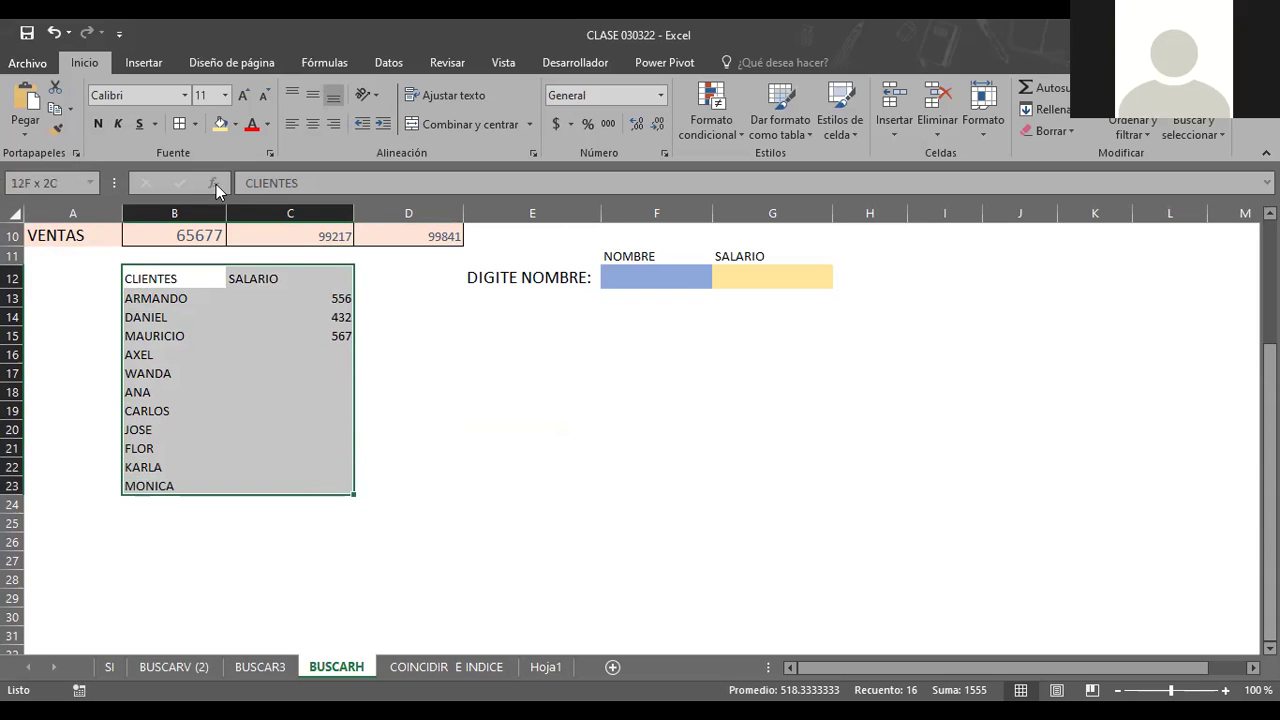
{"action": "left_click", "coordinate": [236, 124]}
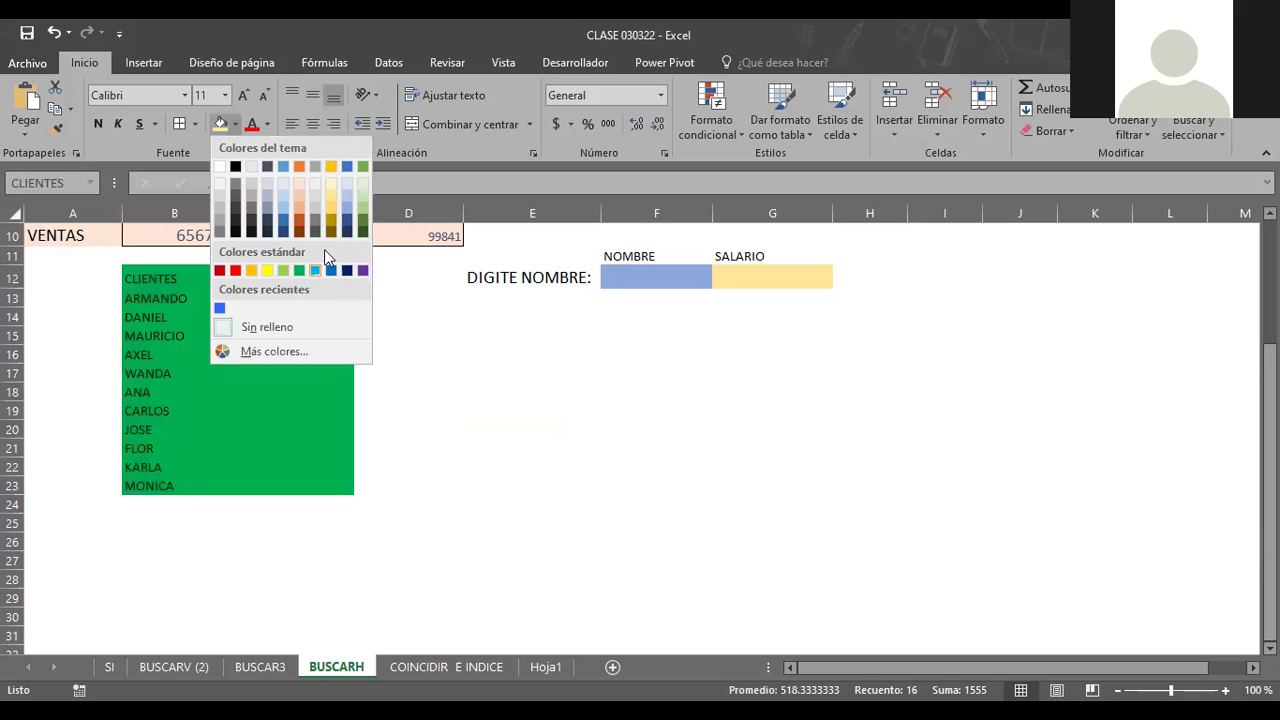
{"action": "left_click", "coordinate": [315, 195]}
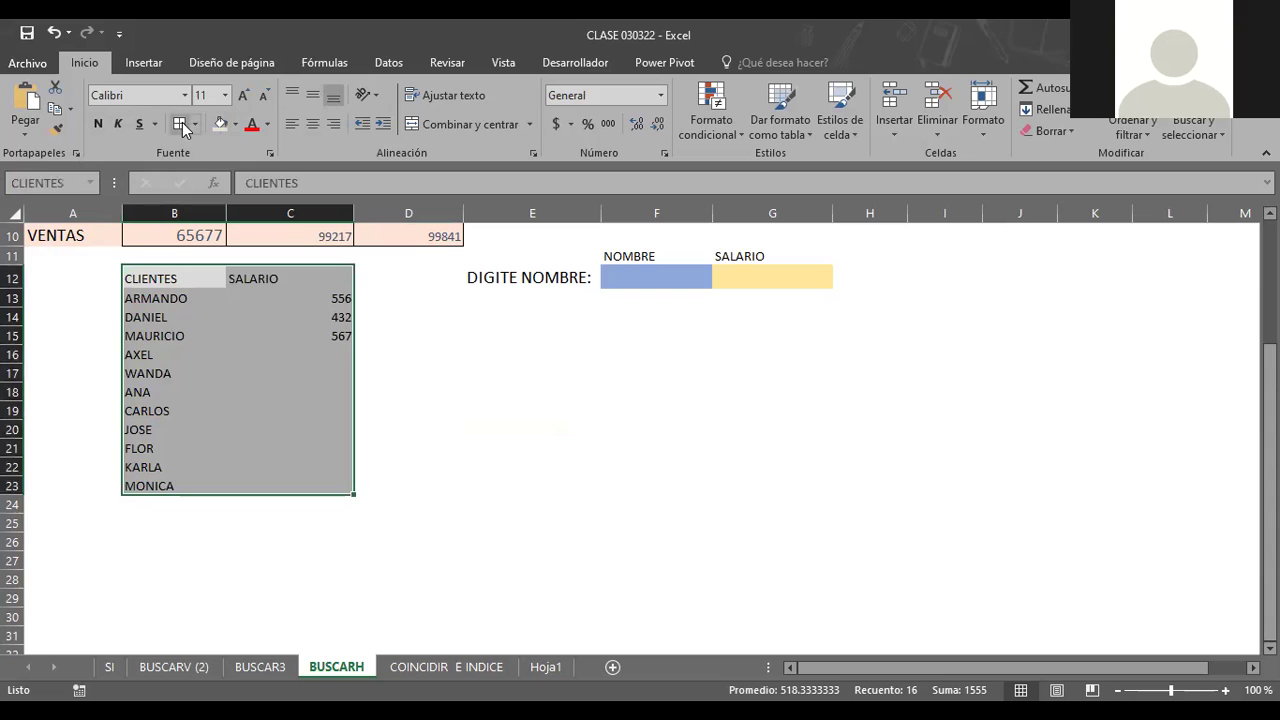
{"action": "left_click", "coordinate": [180, 124]}
{"action": "left_click", "coordinate": [533, 393]}
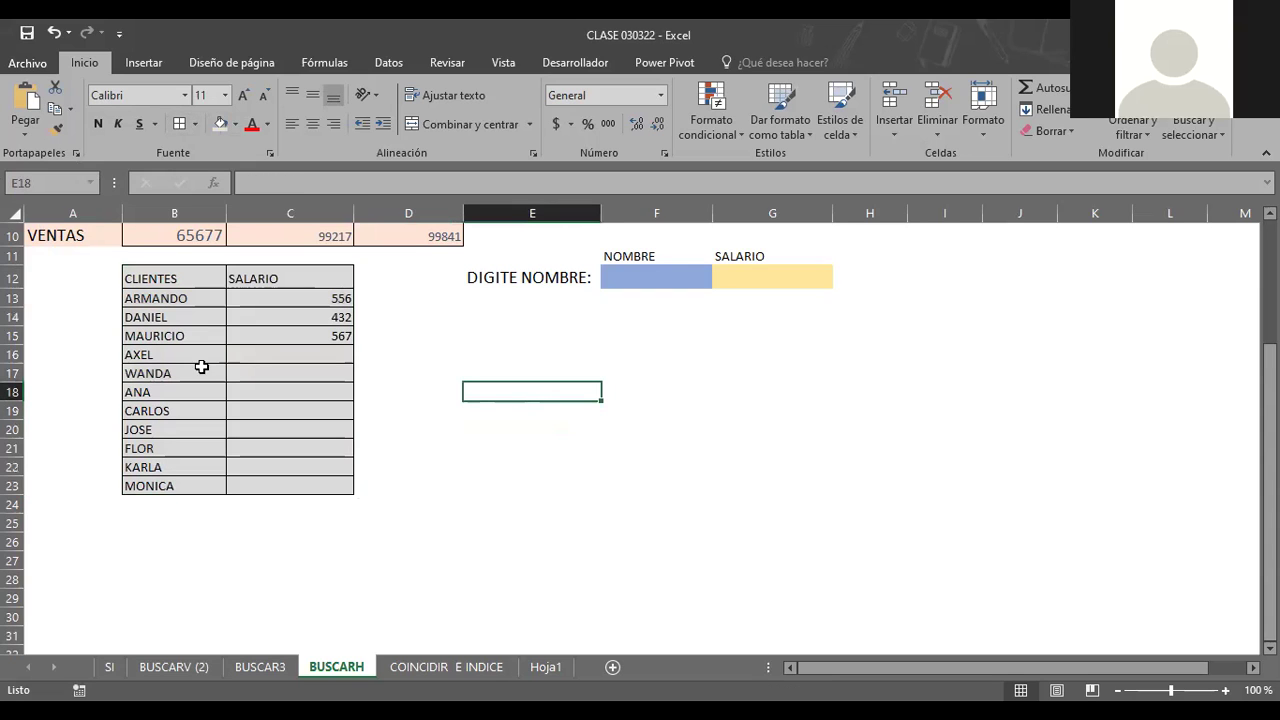
{"action": "left_click", "coordinate": [737, 275]}
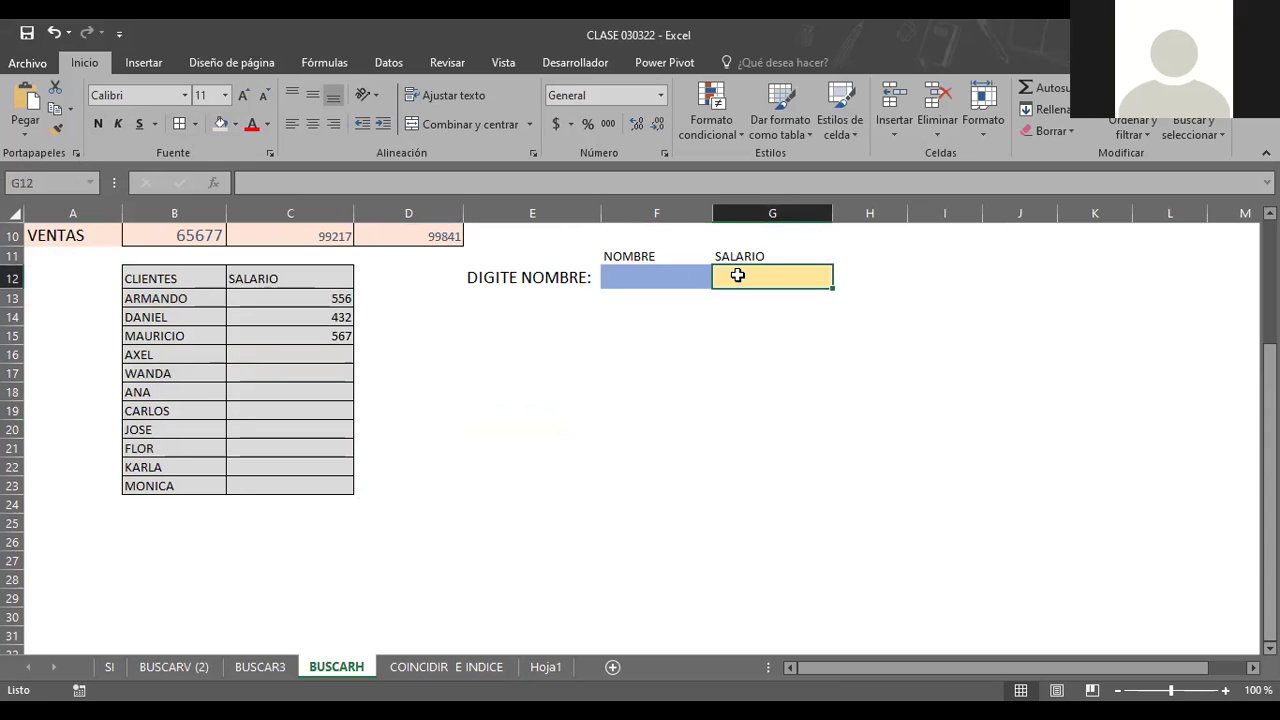
{"action": "scroll", "coordinate": [735, 318], "scroll_direction": "up", "scroll_amount": 2}
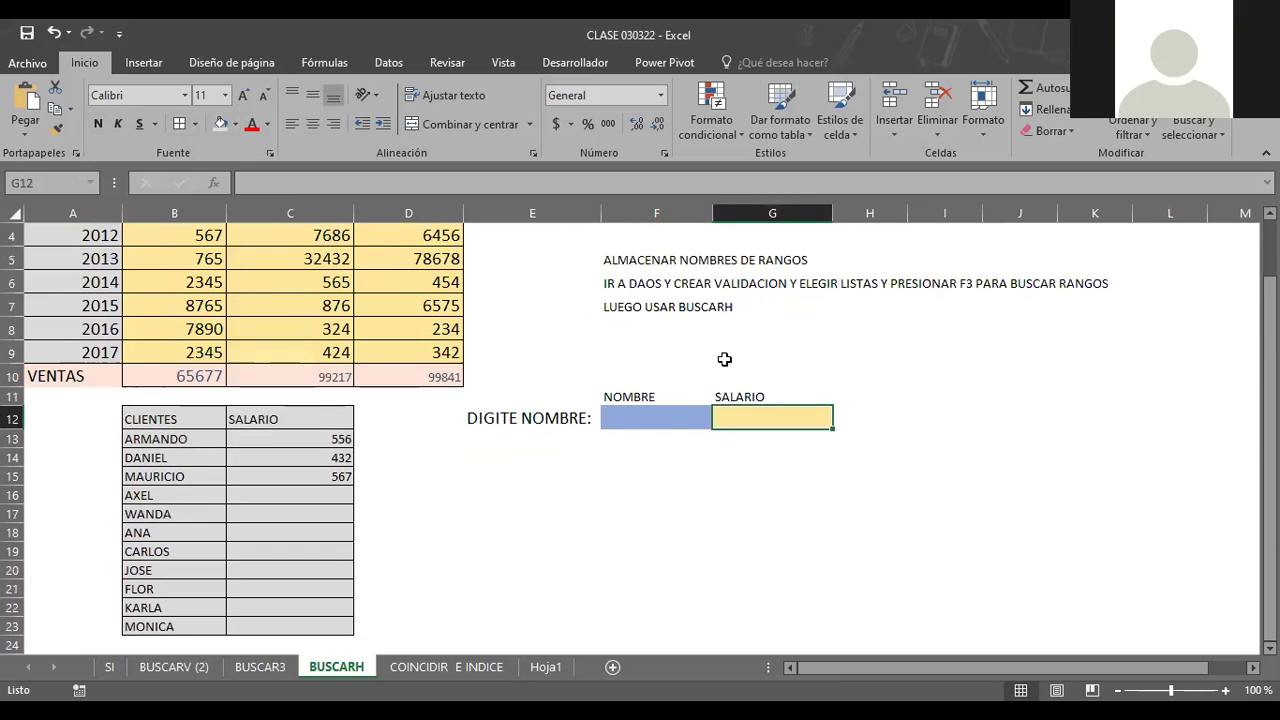
{"action": "scroll", "coordinate": [726, 360], "scroll_direction": "up", "scroll_amount": 1}
{"action": "left_click", "coordinate": [795, 285]}
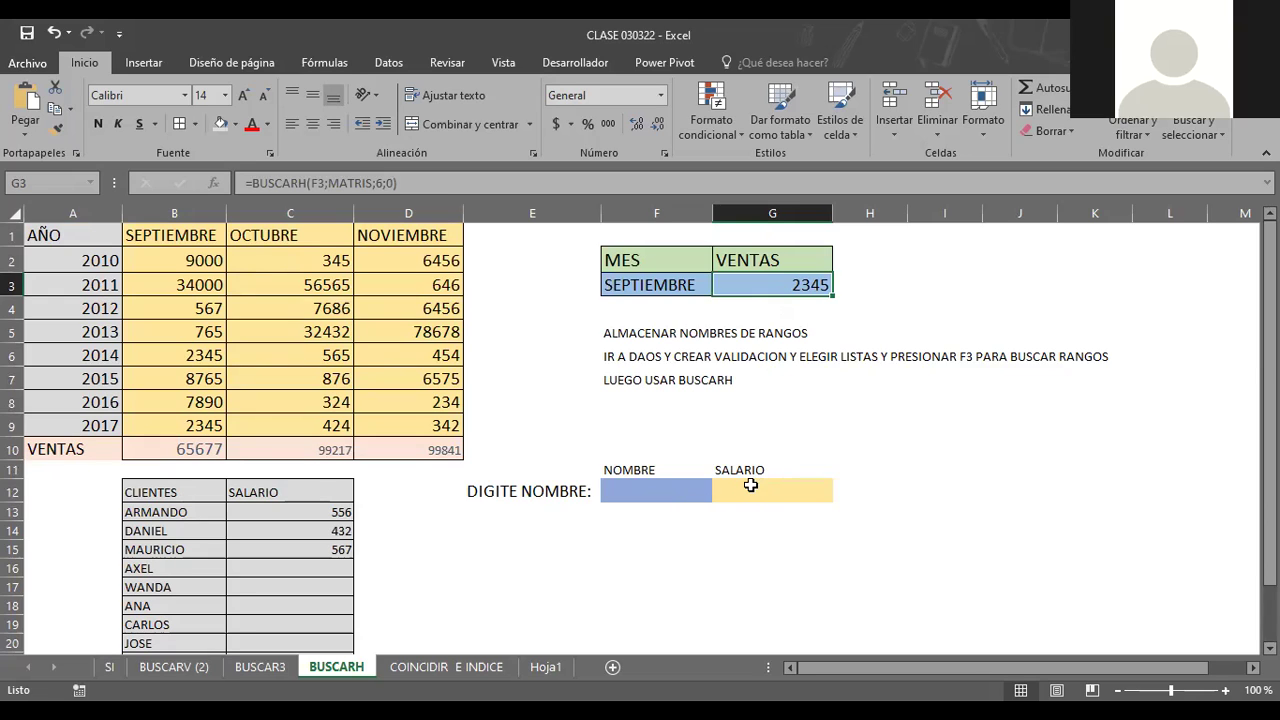
{"action": "left_click", "coordinate": [752, 259]}
{"action": "left_click", "coordinate": [761, 281]}
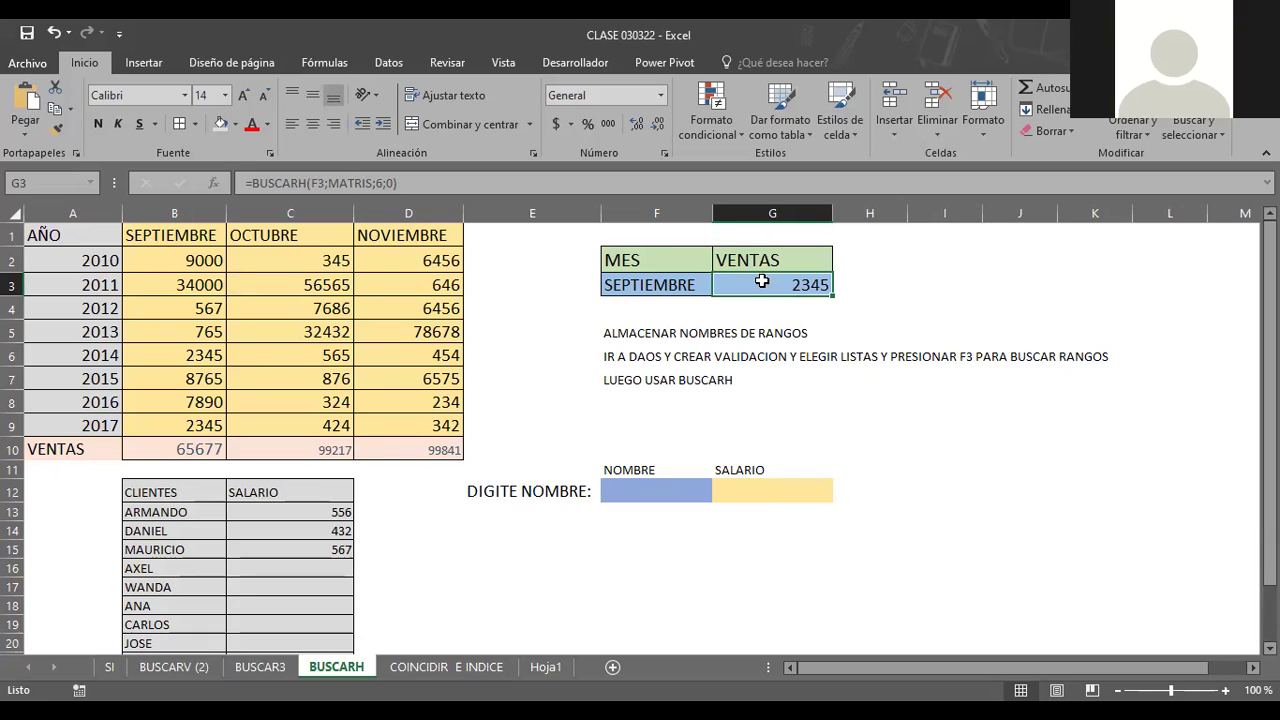
{"action": "left_click", "coordinate": [763, 495]}
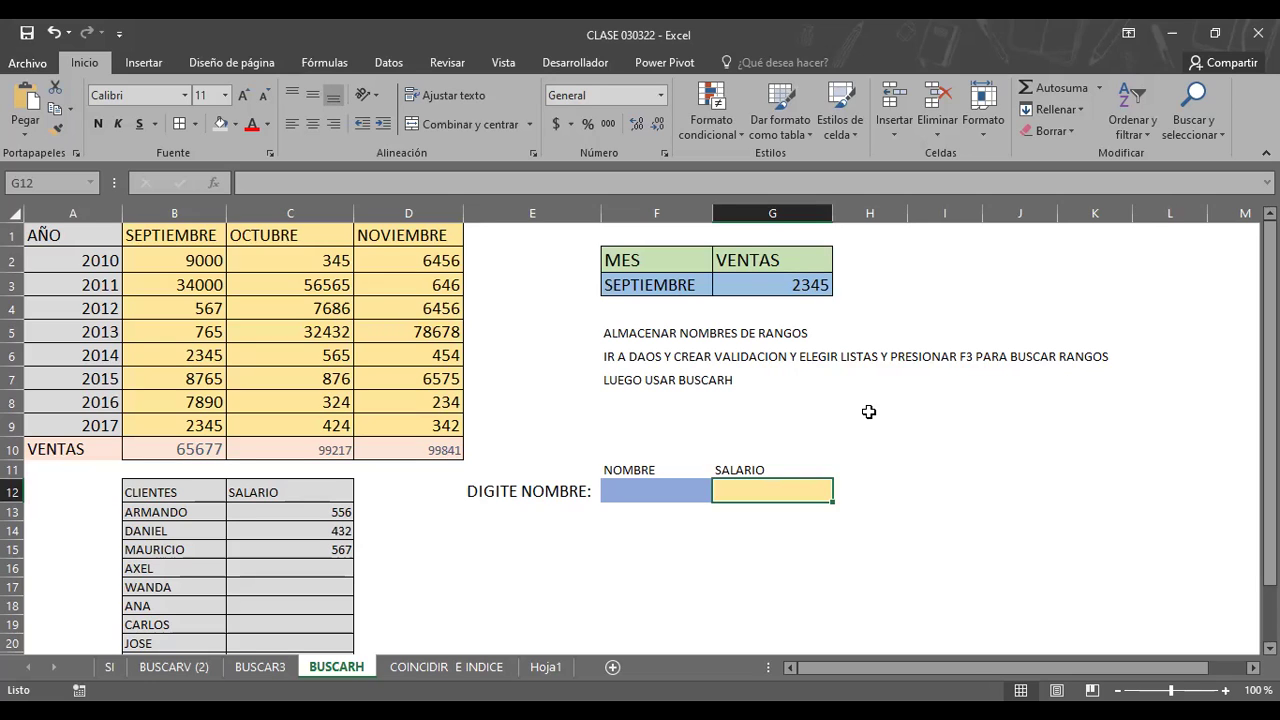
Step: Enter =BUSCARH(F12;CLIENTES;2;0) in G12 to look up the typed name's salary
{"action": "type", "text": "="}
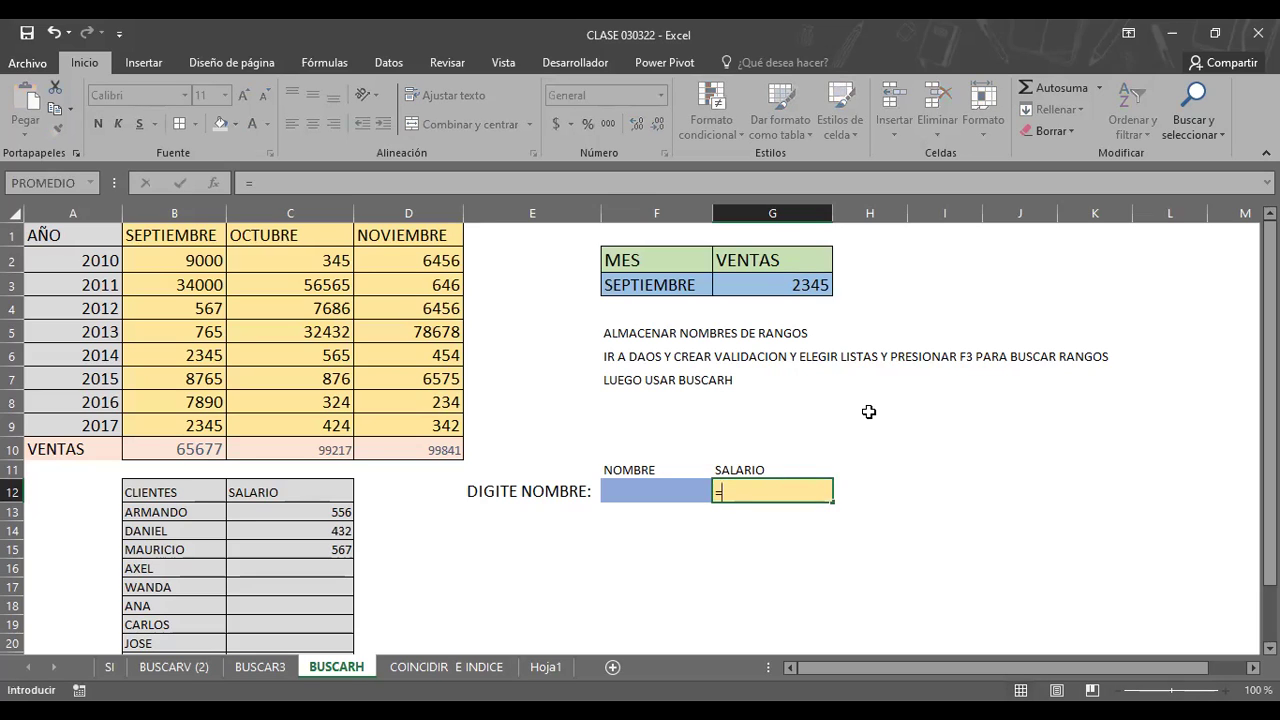
{"action": "type", "text": "BUSCAR"}
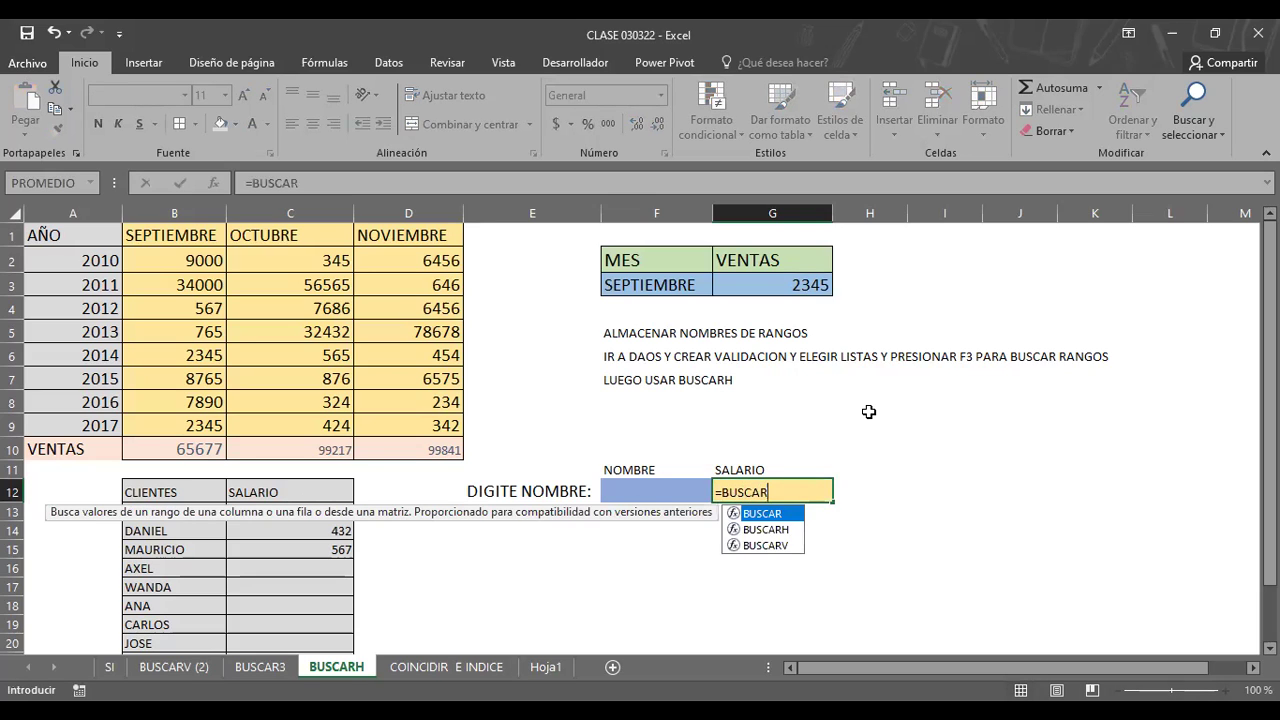
{"action": "type", "text": "H"}
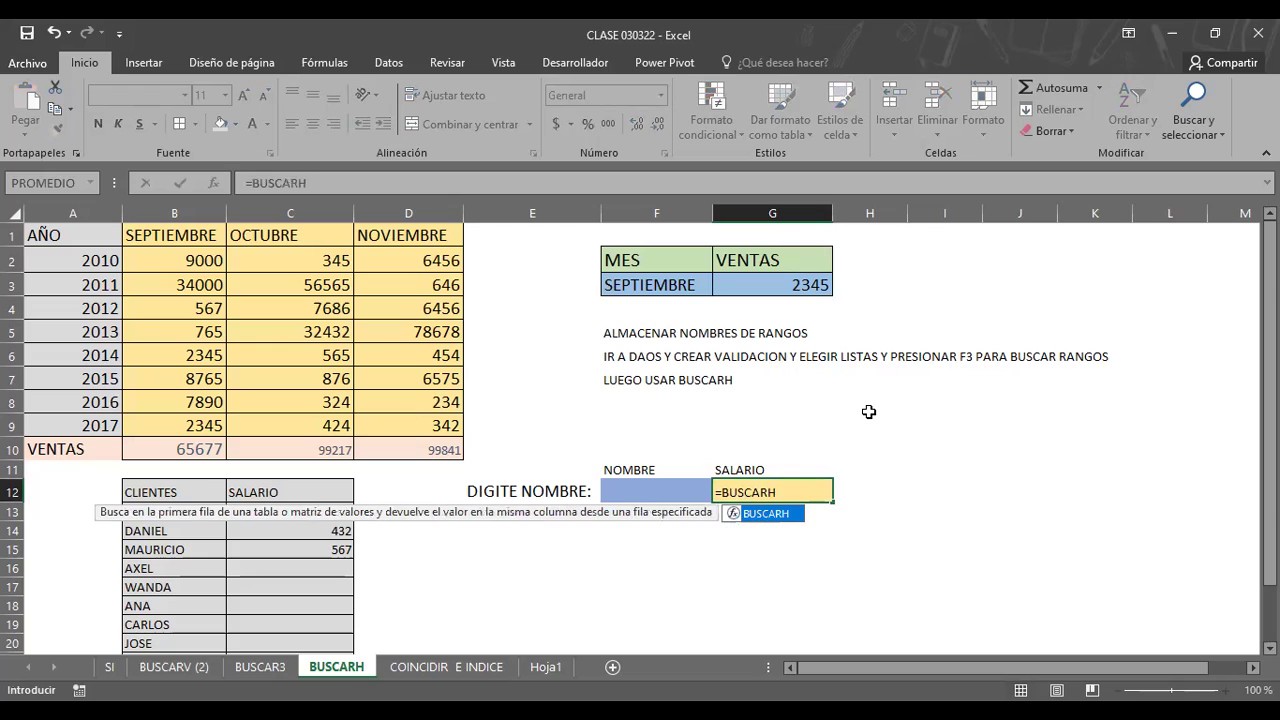
{"action": "type", "text": "("}
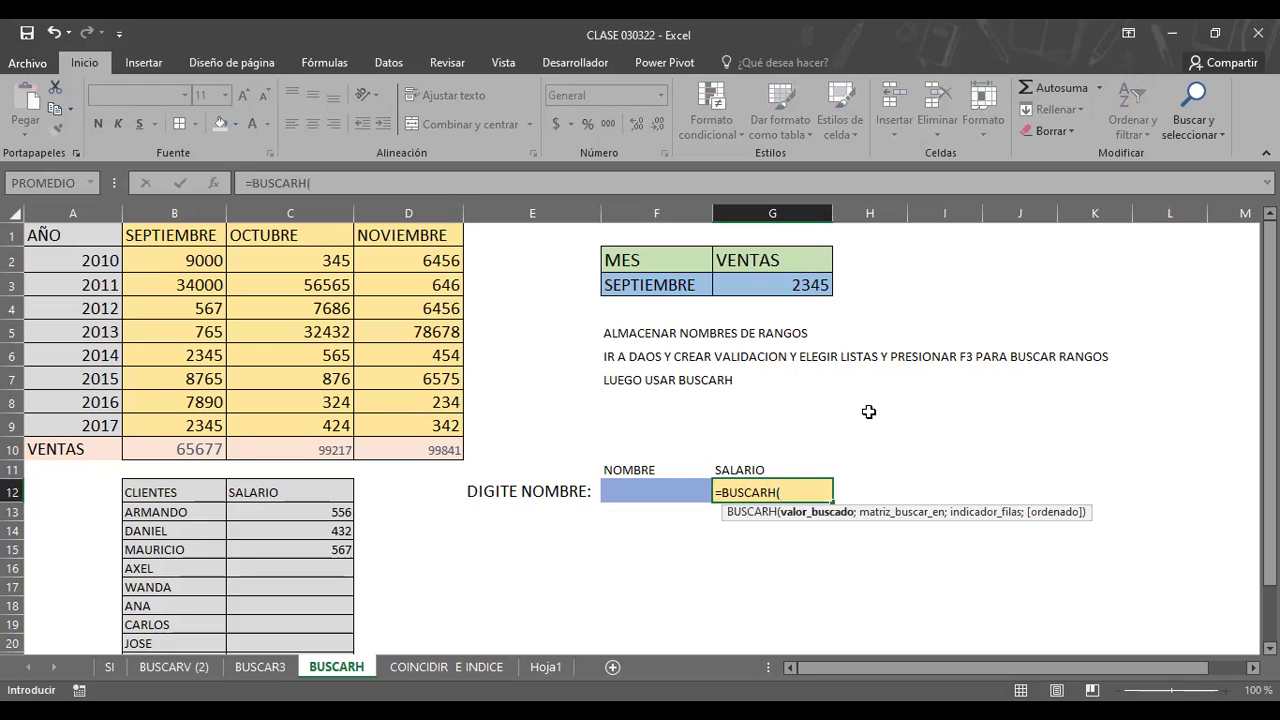
{"action": "left_click", "coordinate": [648, 492]}
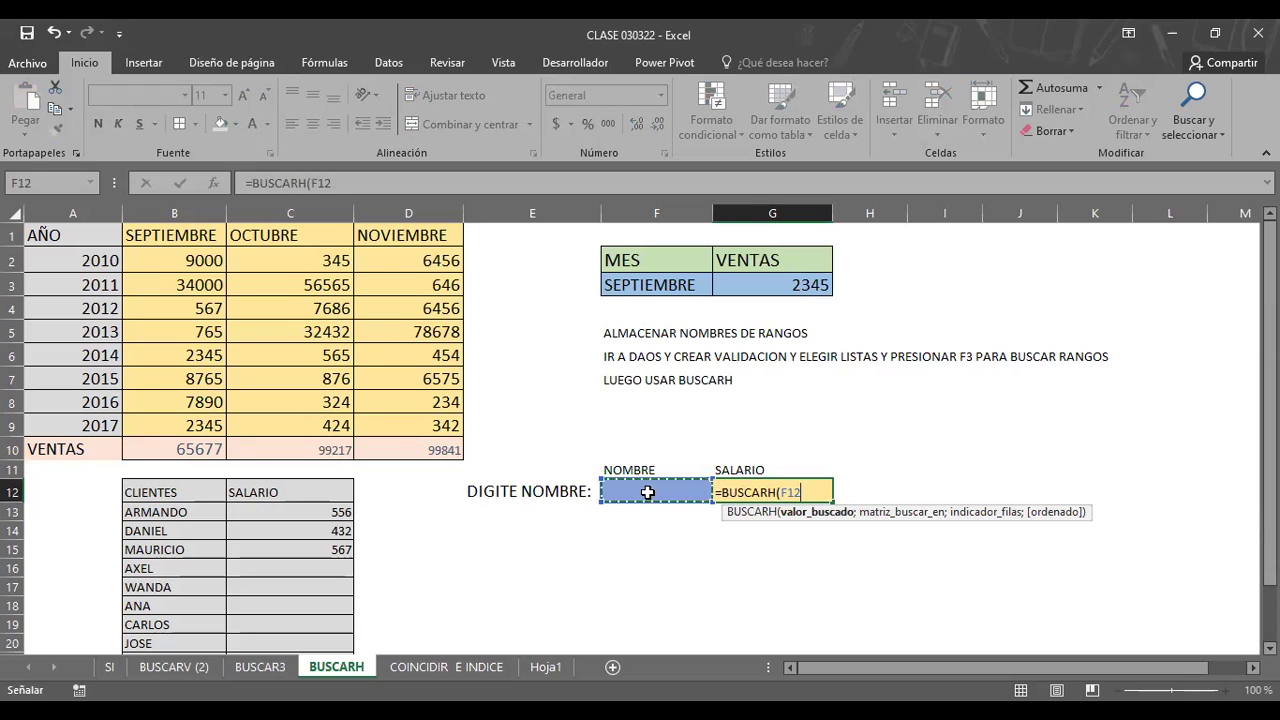
{"action": "type", "text": ";"}
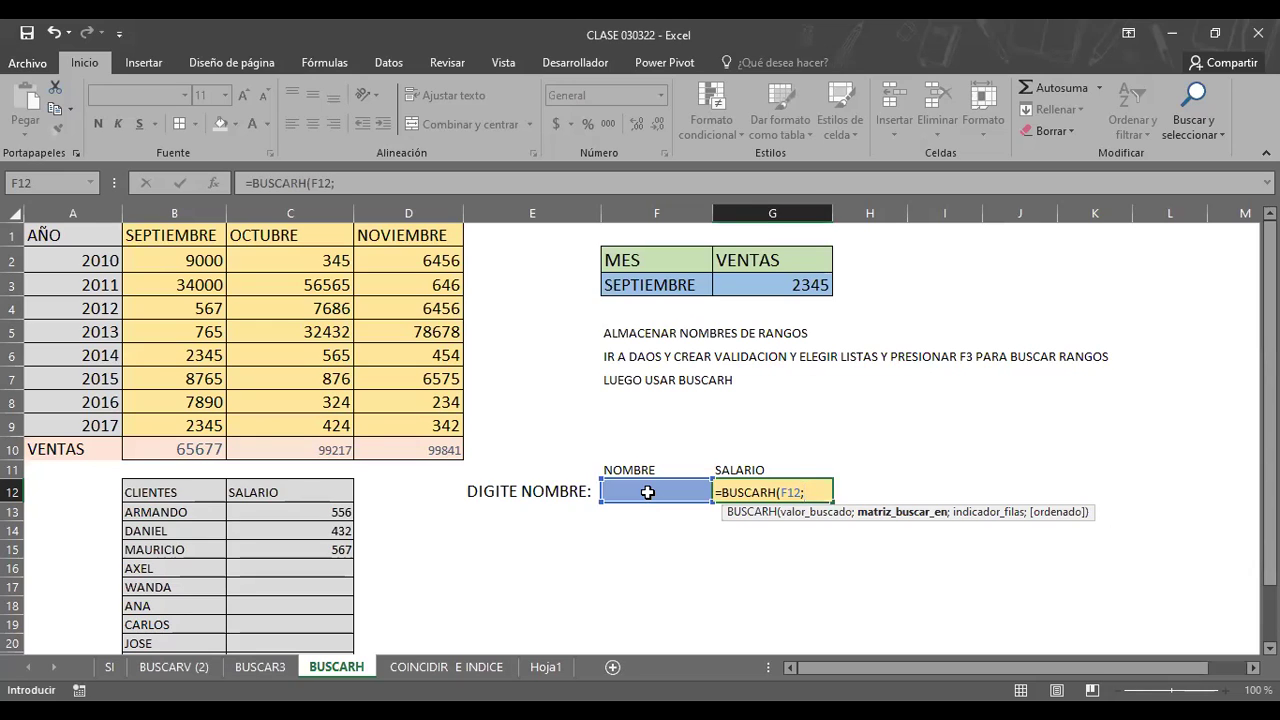
{"action": "type", "text": "C"}
{"action": "type", "text": "LIENTES"}
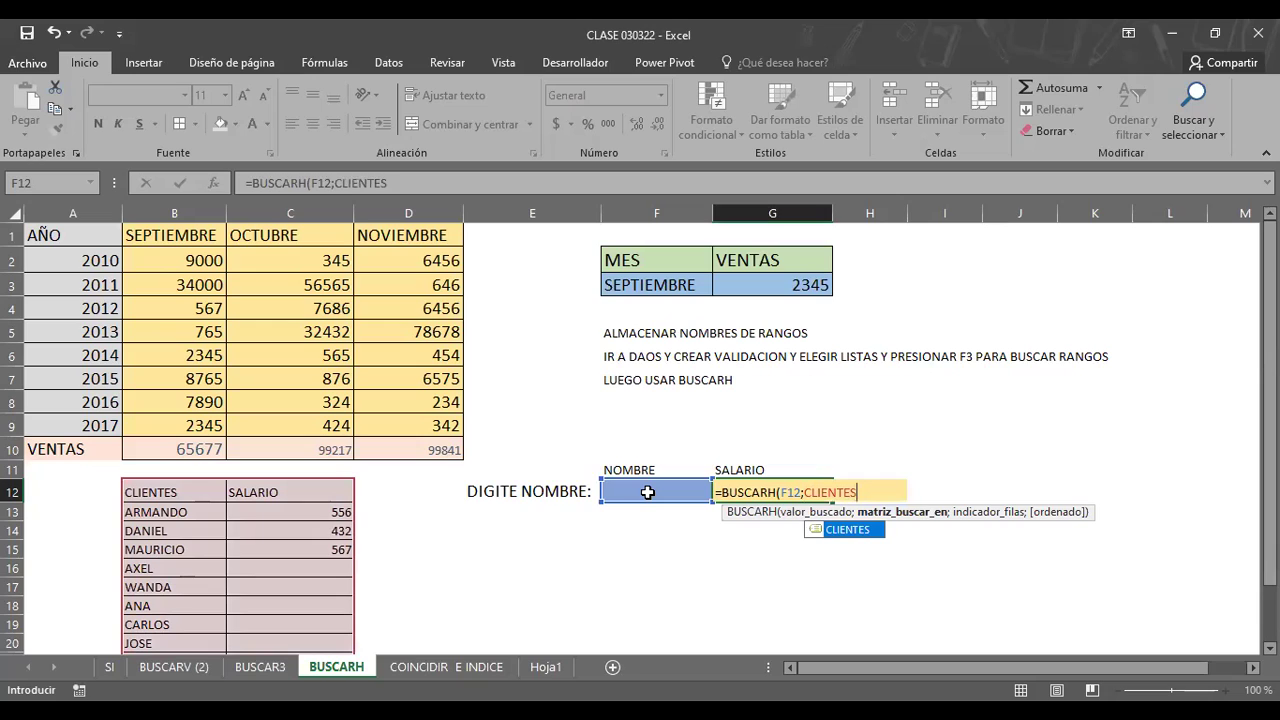
{"action": "type", "text": ";"}
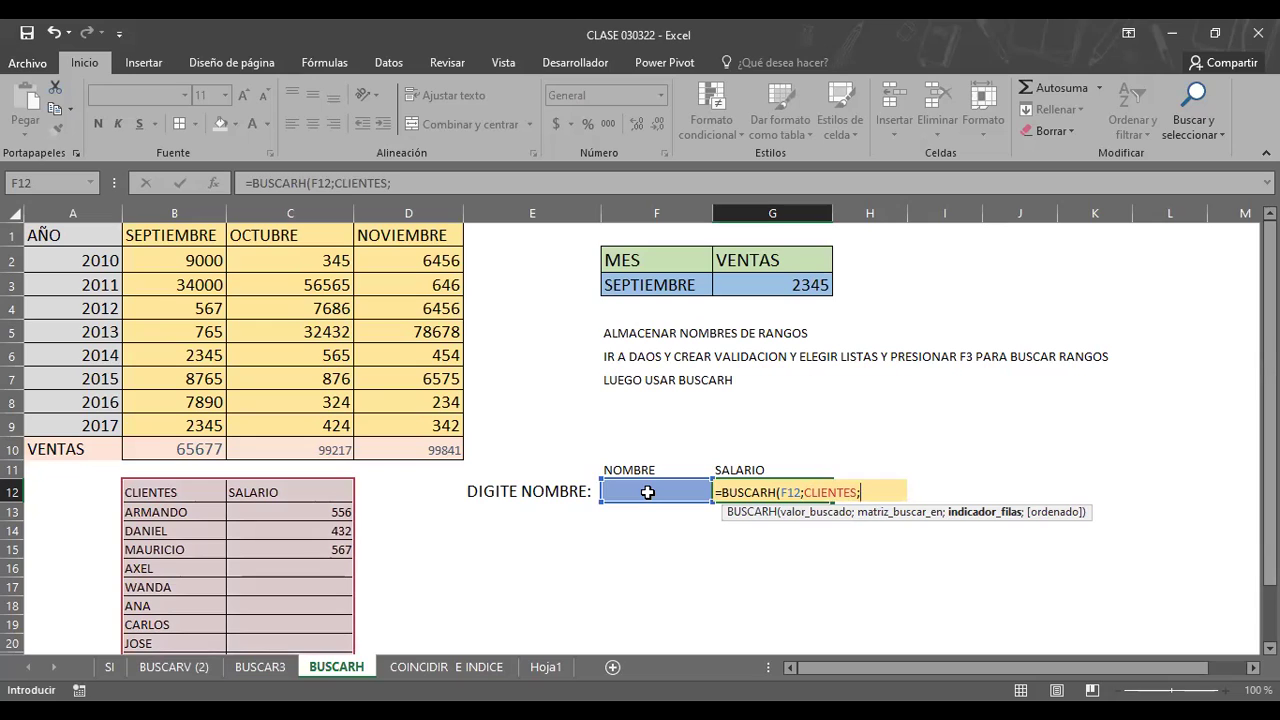
{"action": "type", "text": "2"}
{"action": "type", "text": ";0"}
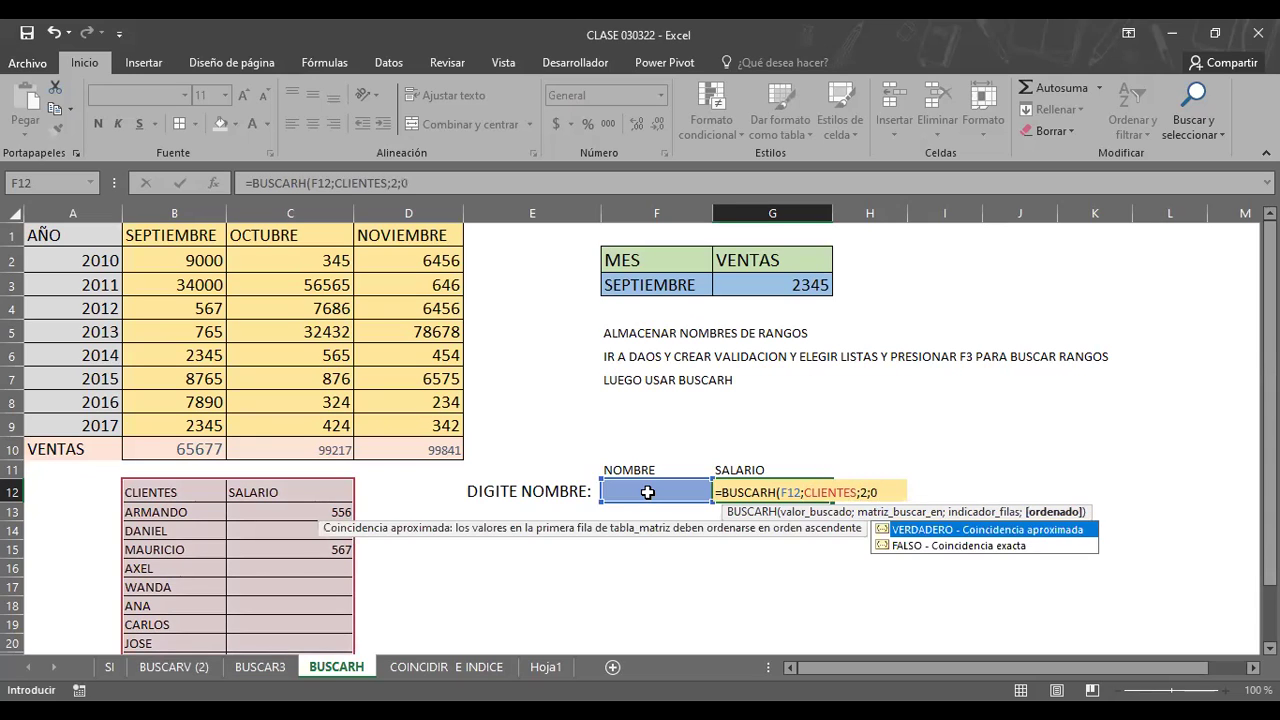
{"action": "type", "text": ")"}
Step: Enter the BUSCARH formula in G12, then type DANIEL in F12 as the lookup name
{"action": "key", "text": "Return"}
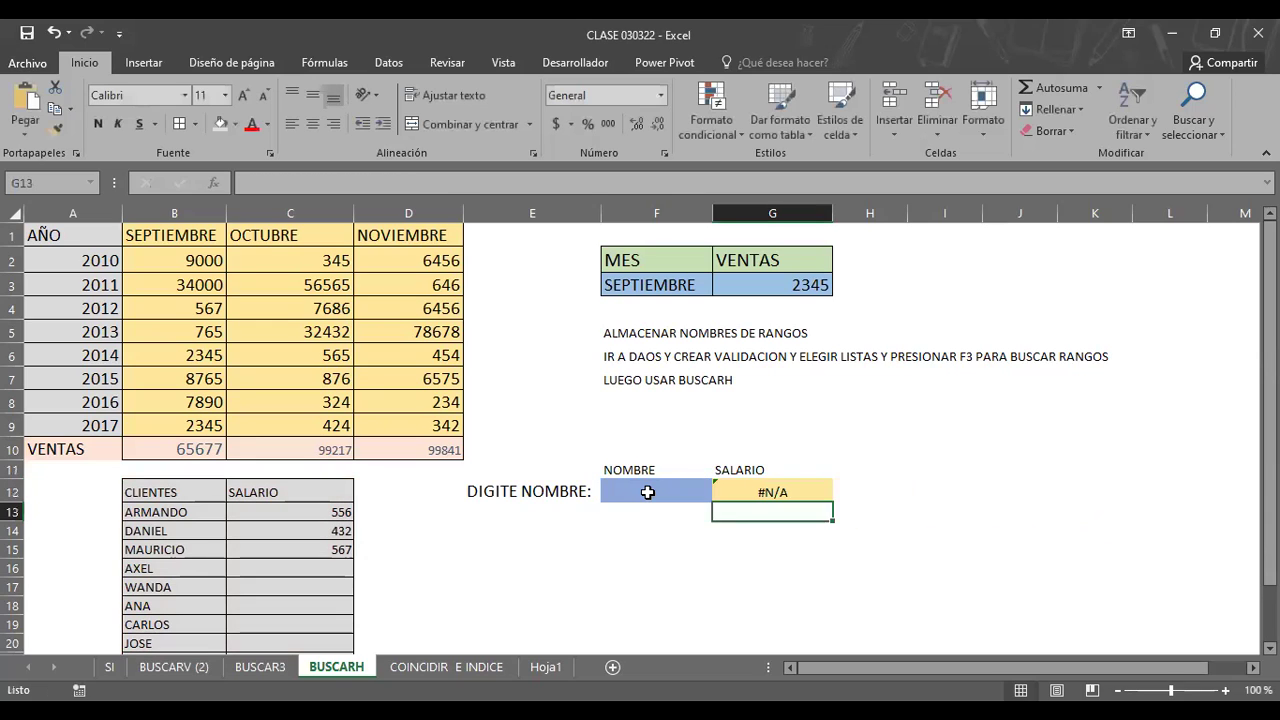
{"action": "left_click", "coordinate": [648, 492]}
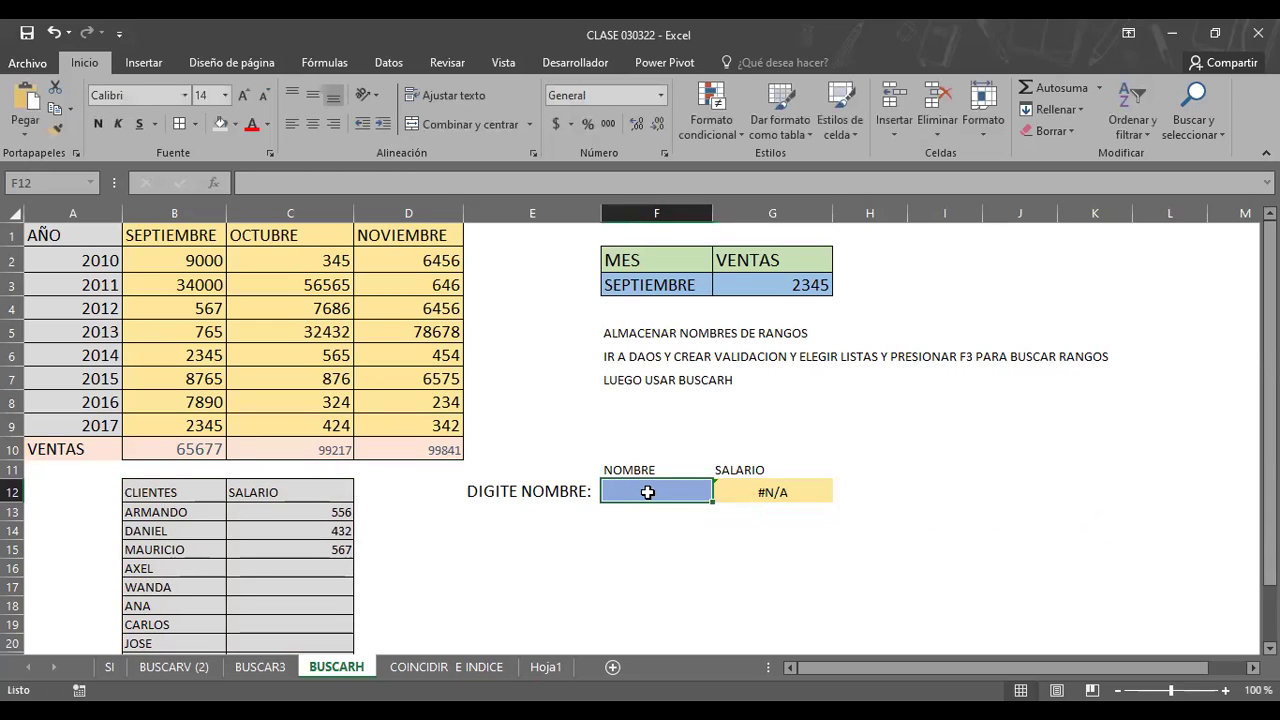
{"action": "type", "text": "DANIEL"}
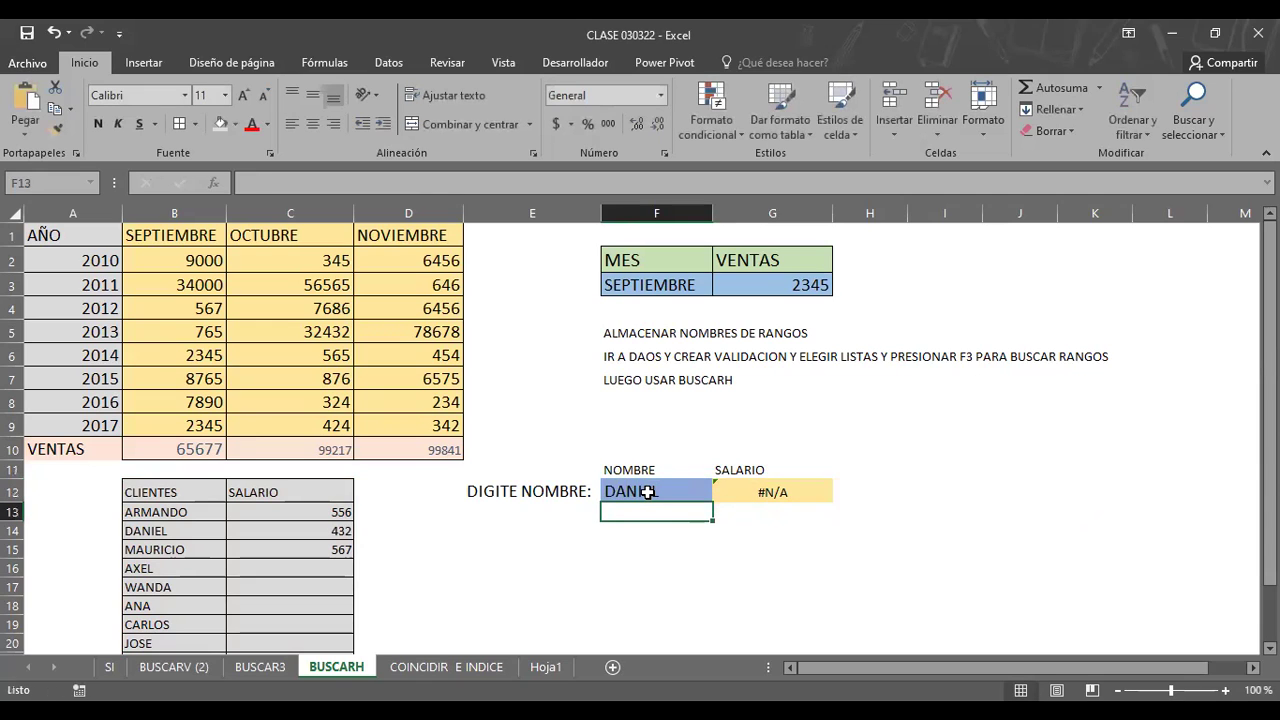
Step: Select the CLIENTES table range and reopen G12's BUSCARH formula for editing
{"action": "left_click", "coordinate": [648, 492]}
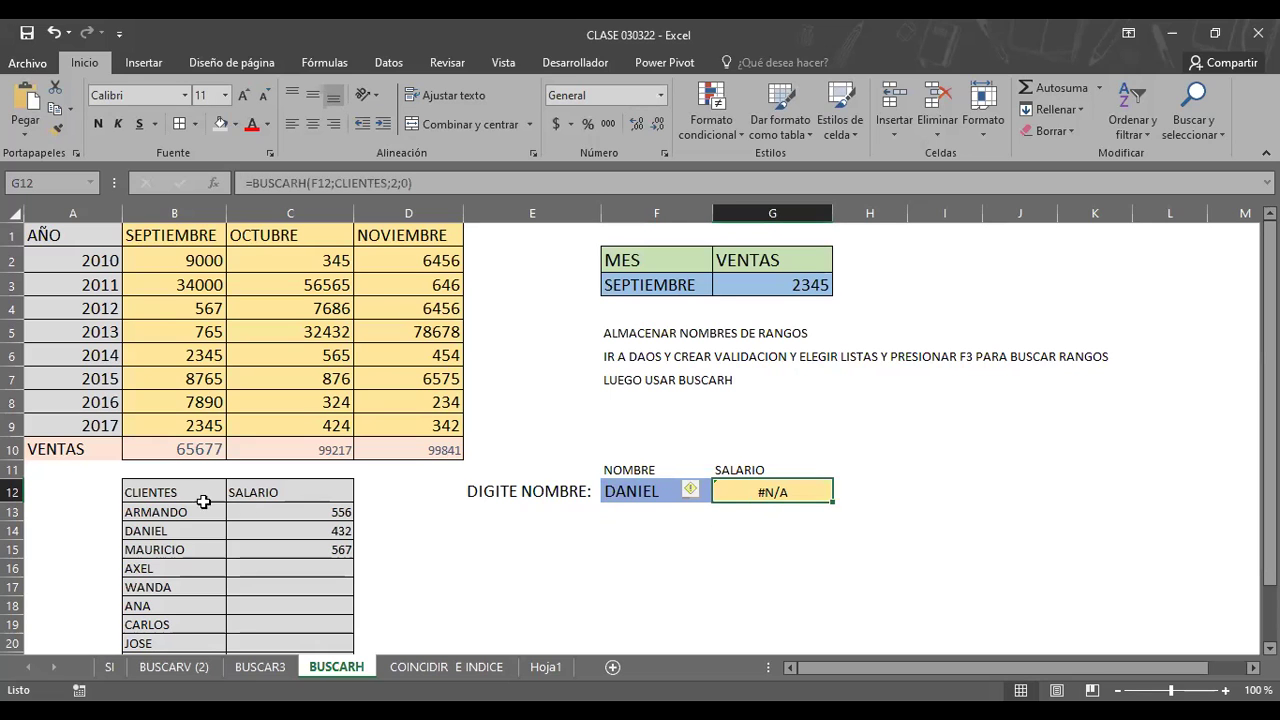
{"action": "mouse_move", "coordinate": [160, 492]}
{"action": "left_mouse_down"}
{"action": "mouse_move", "coordinate": [330, 612]}
{"action": "mouse_move", "coordinate": [331, 640]}
{"action": "left_mouse_up"}
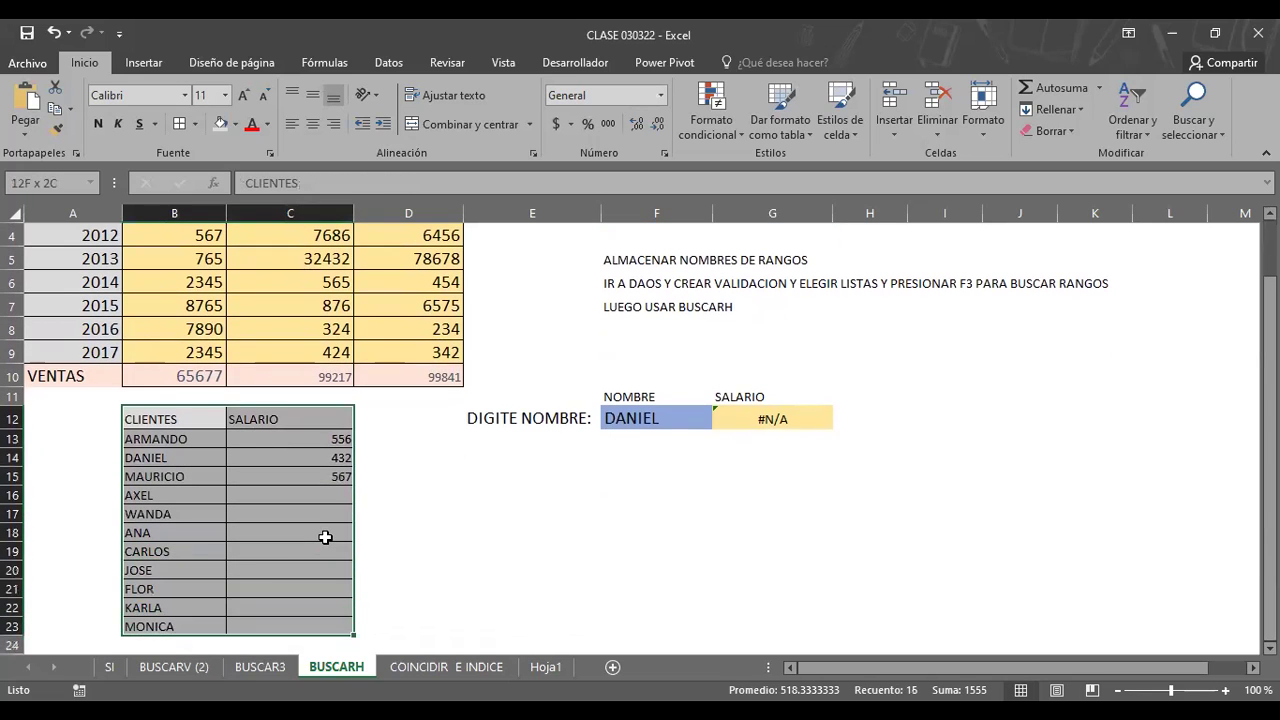
{"action": "left_click", "coordinate": [772, 420]}
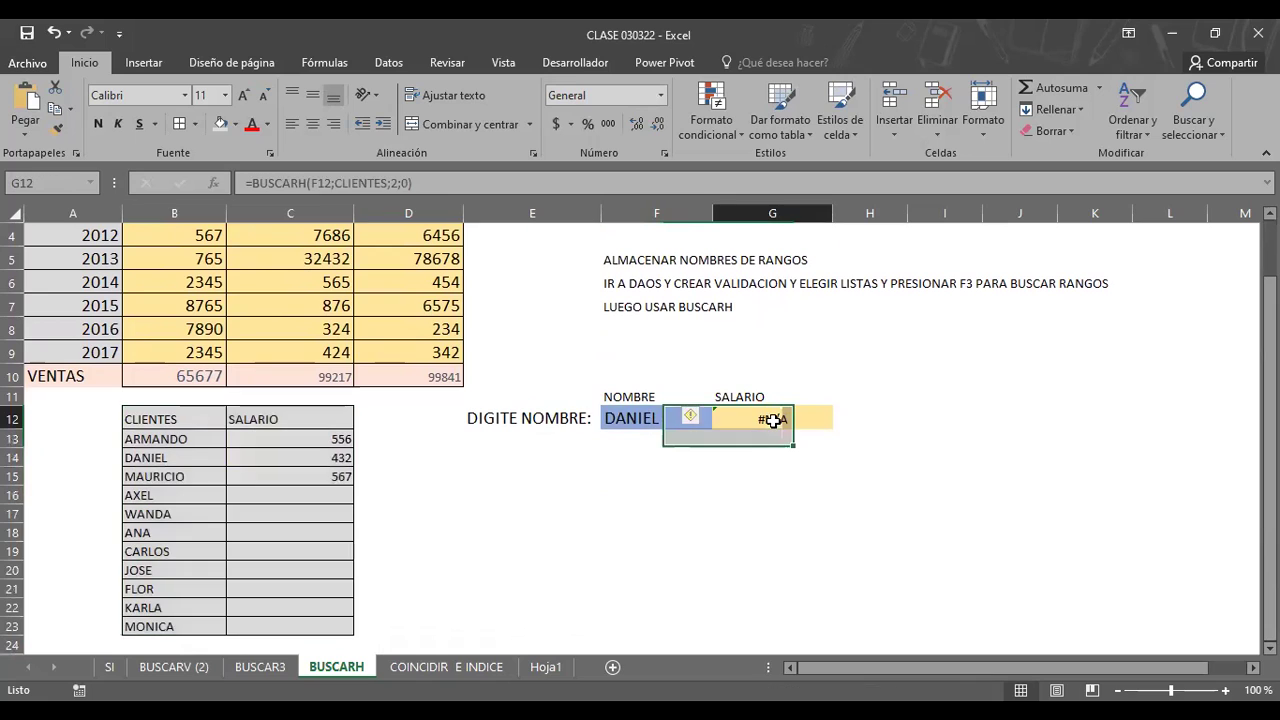
{"action": "mouse_move", "coordinate": [165, 422]}
{"action": "left_mouse_down"}
{"action": "mouse_move", "coordinate": [299, 474]}
{"action": "mouse_move", "coordinate": [305, 567]}
{"action": "left_mouse_up"}
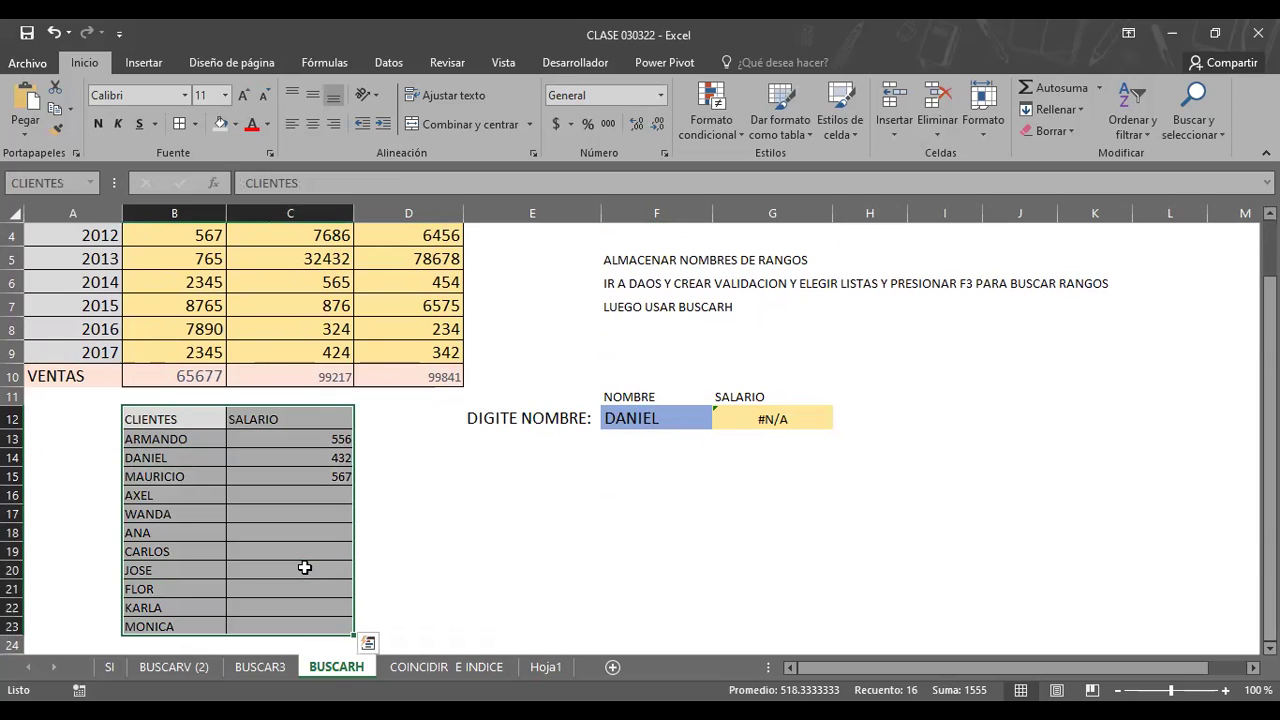
{"action": "left_click", "coordinate": [777, 418]}
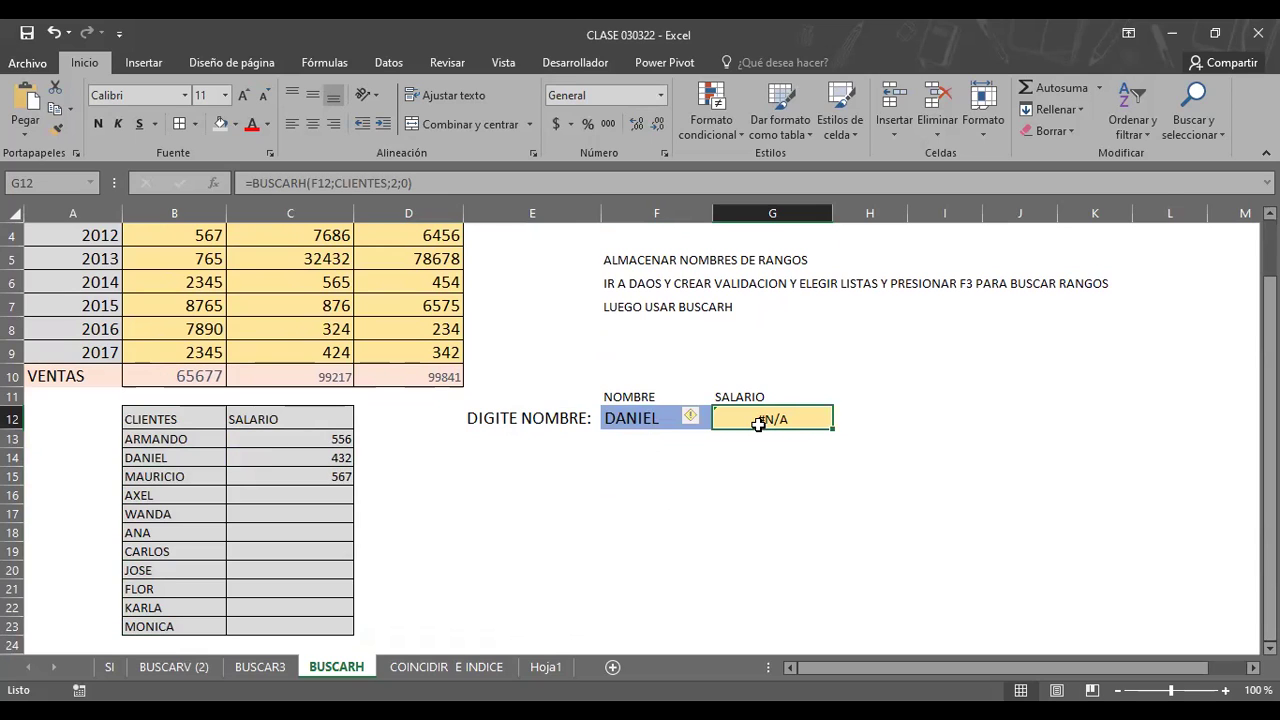
{"action": "key", "text": "F2"}
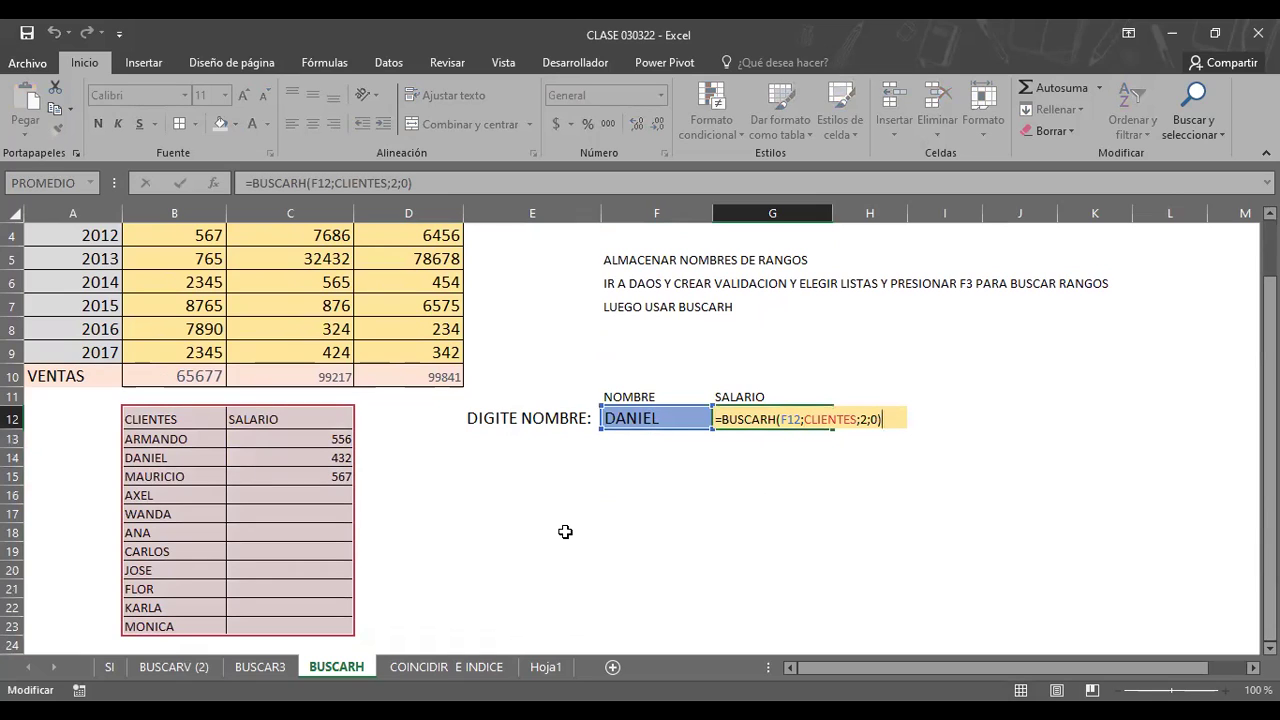
Step: Rename the B12 header to SALARIOS, correcting the misspelled SALRIOS
{"action": "left_click", "coordinate": [453, 538]}
{"action": "scroll", "coordinate": [458, 530], "scroll_direction": "up", "scroll_amount": 1}
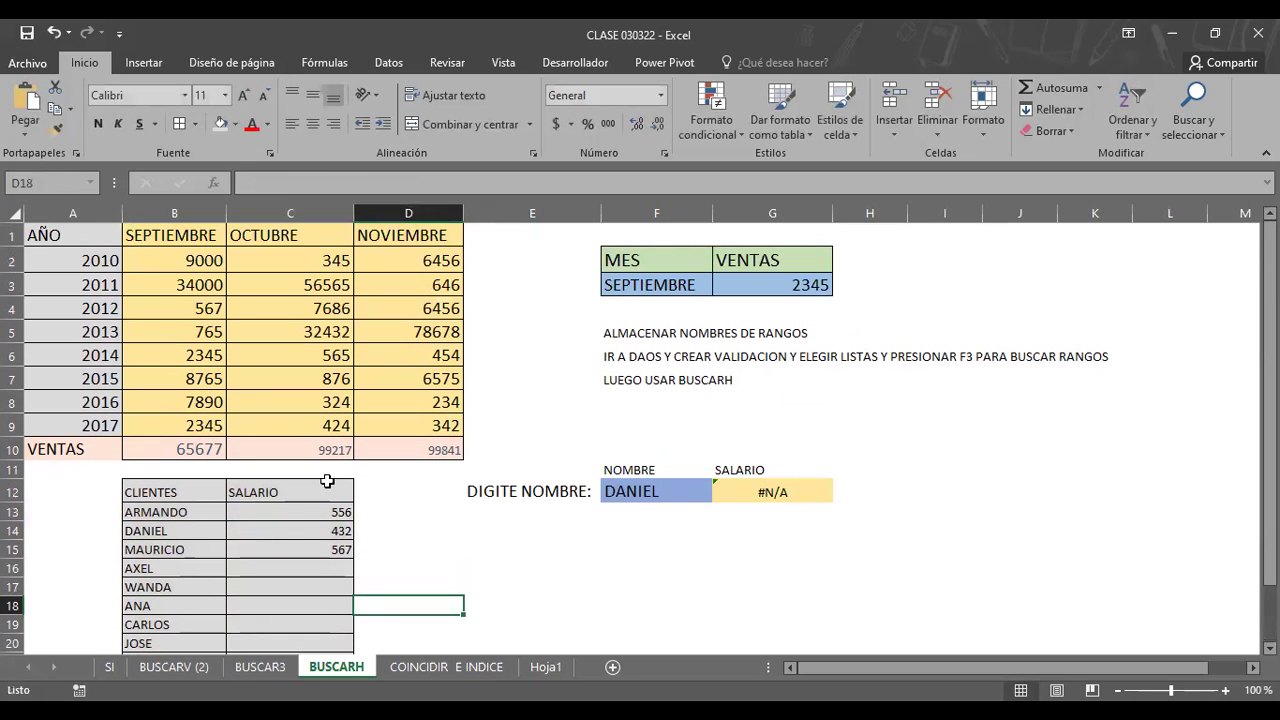
{"action": "left_click", "coordinate": [263, 495]}
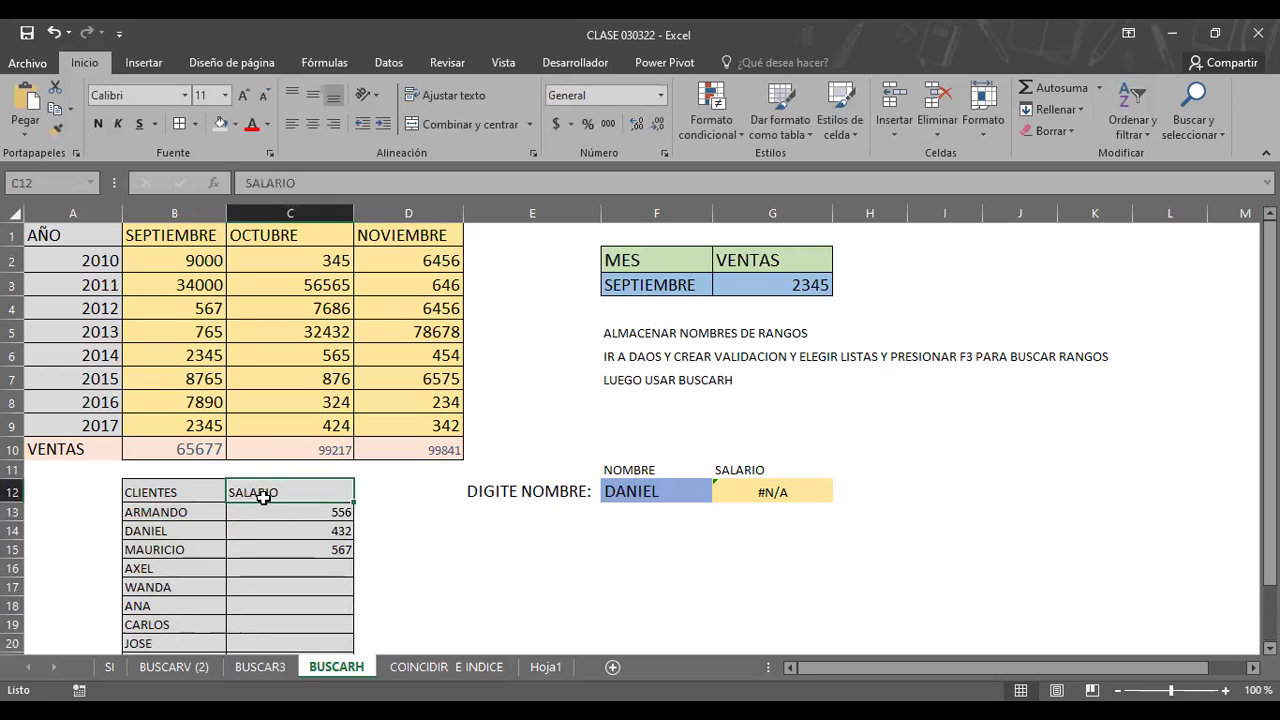
{"action": "left_click", "coordinate": [162, 492]}
{"action": "type", "text": "S"}
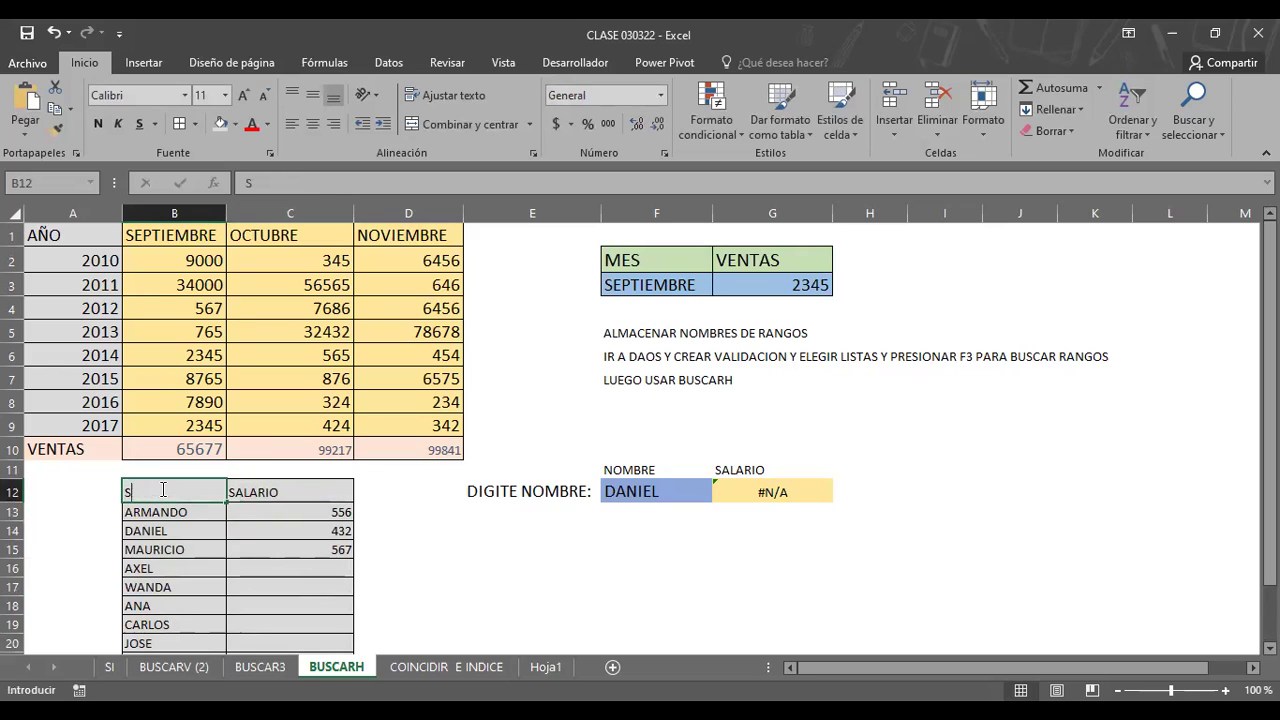
{"action": "type", "text": "ALRIOS"}
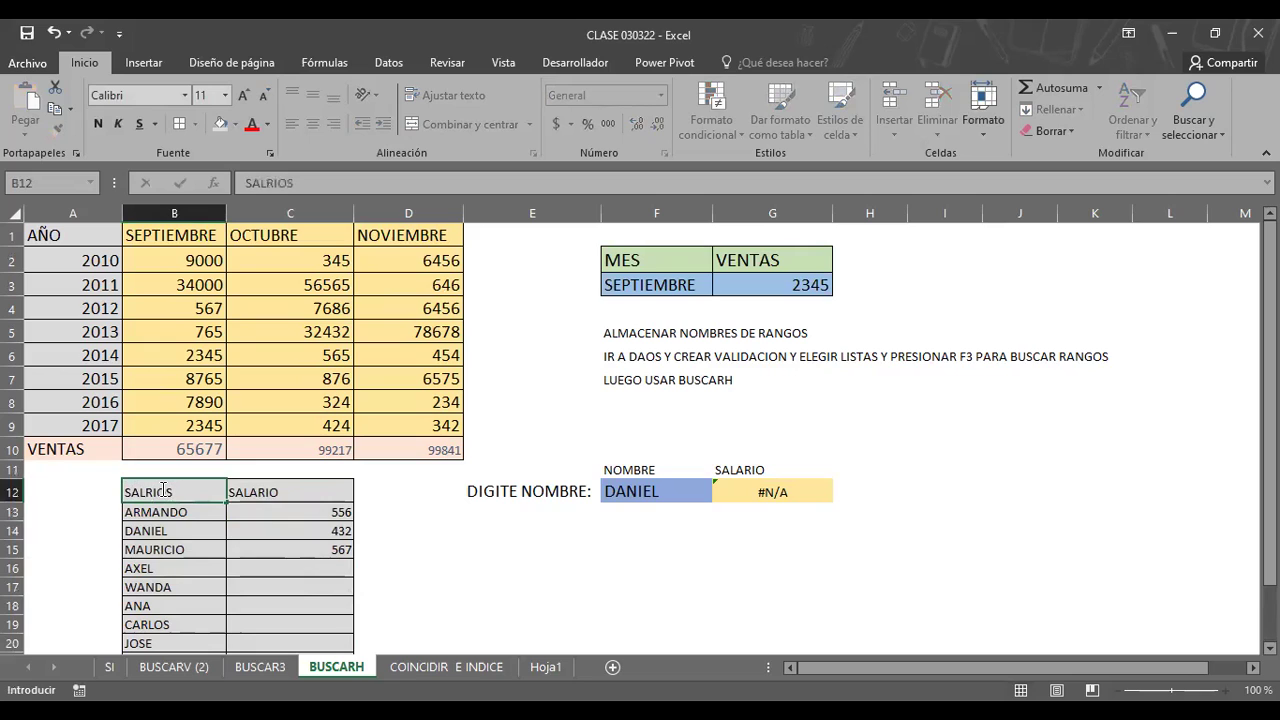
{"action": "key", "text": "Return"}
{"action": "key", "text": "BackSpace"}
{"action": "key", "text": "Escape"}
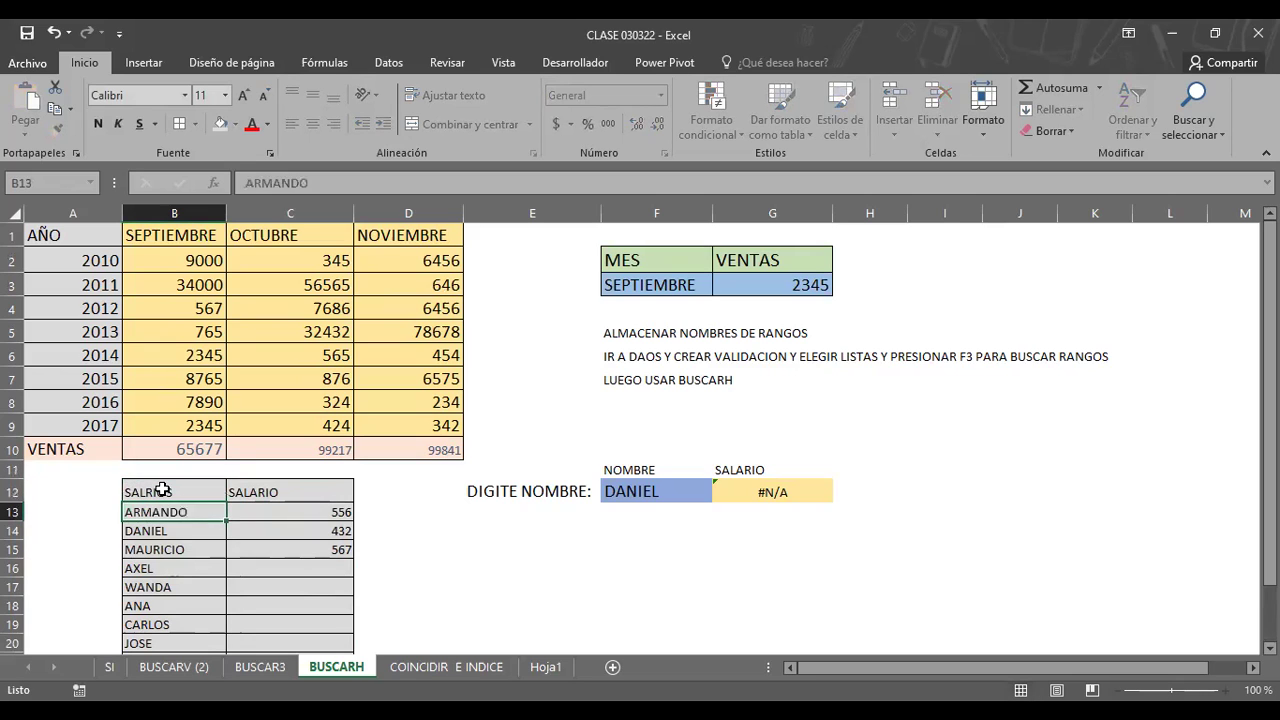
{"action": "left_click", "coordinate": [162, 492]}
{"action": "type", "text": "SALARIOS"}
{"action": "key", "text": "Tab"}
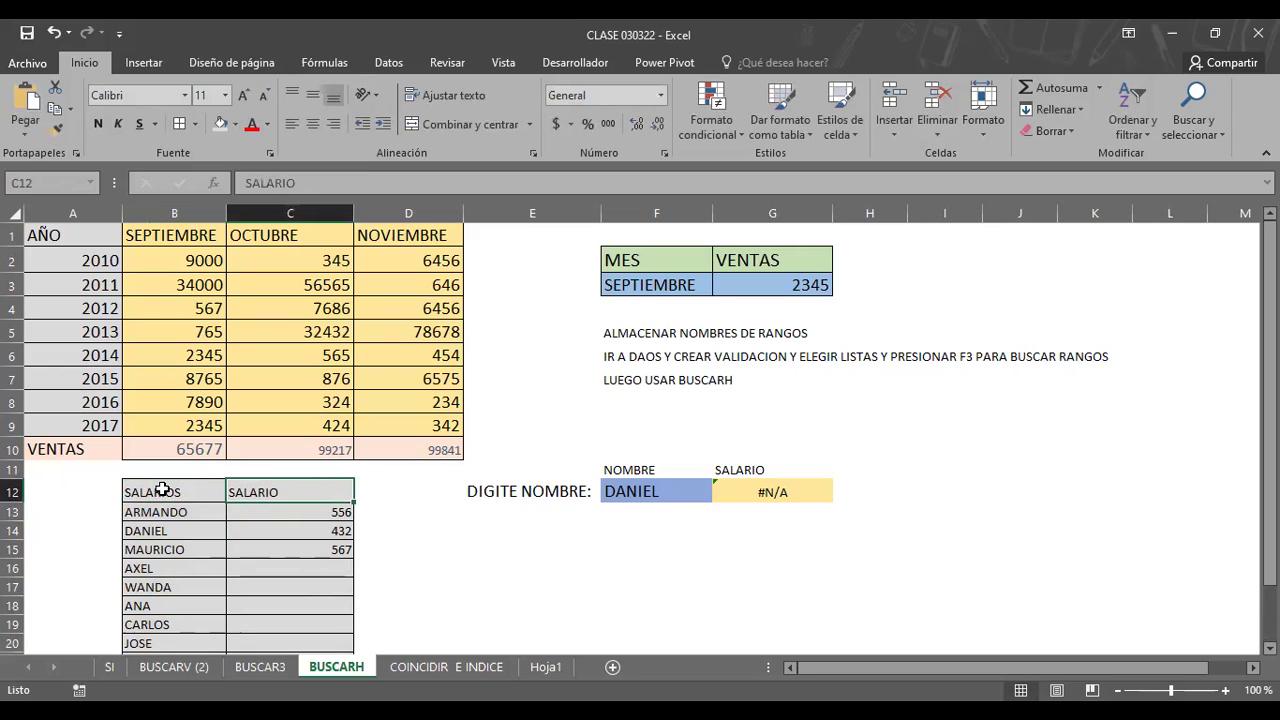
Step: Enter ARMANDO and DANIEL as headers in C12 and D12, then select B12:D22
{"action": "type", "text": "ARMANDO"}
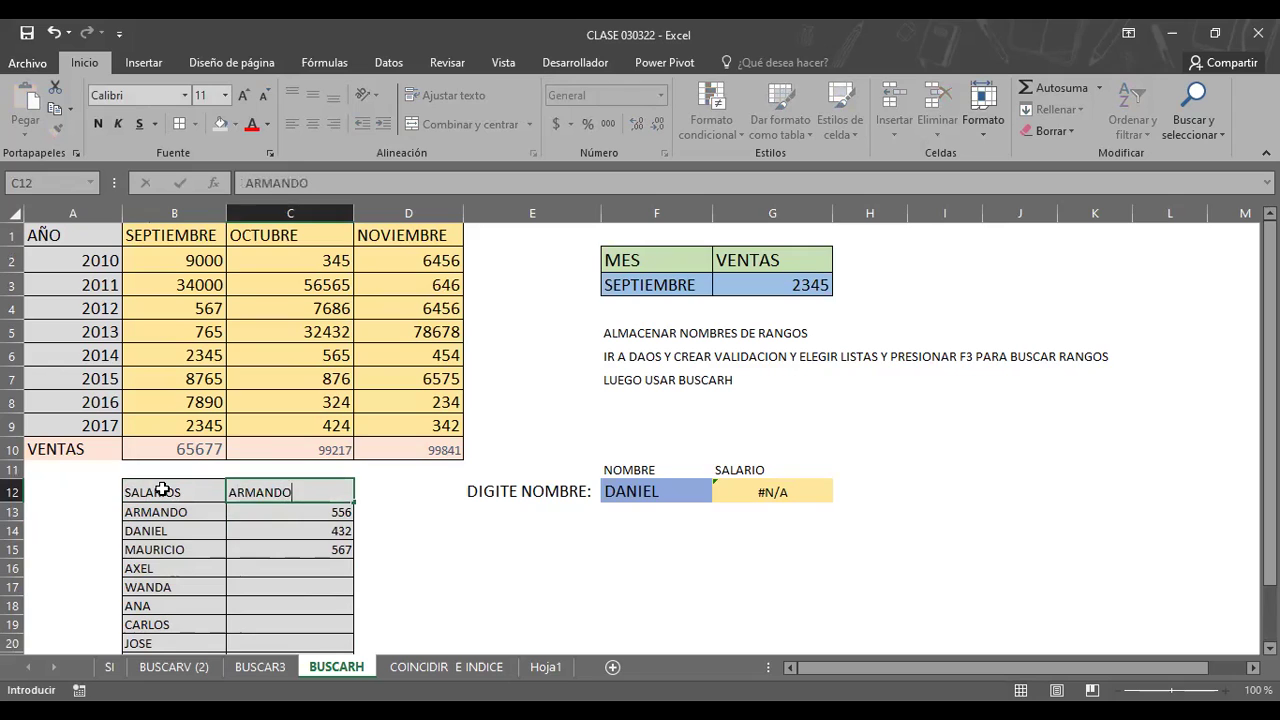
{"action": "key", "text": "Tab"}
{"action": "type", "text": "DANIEL"}
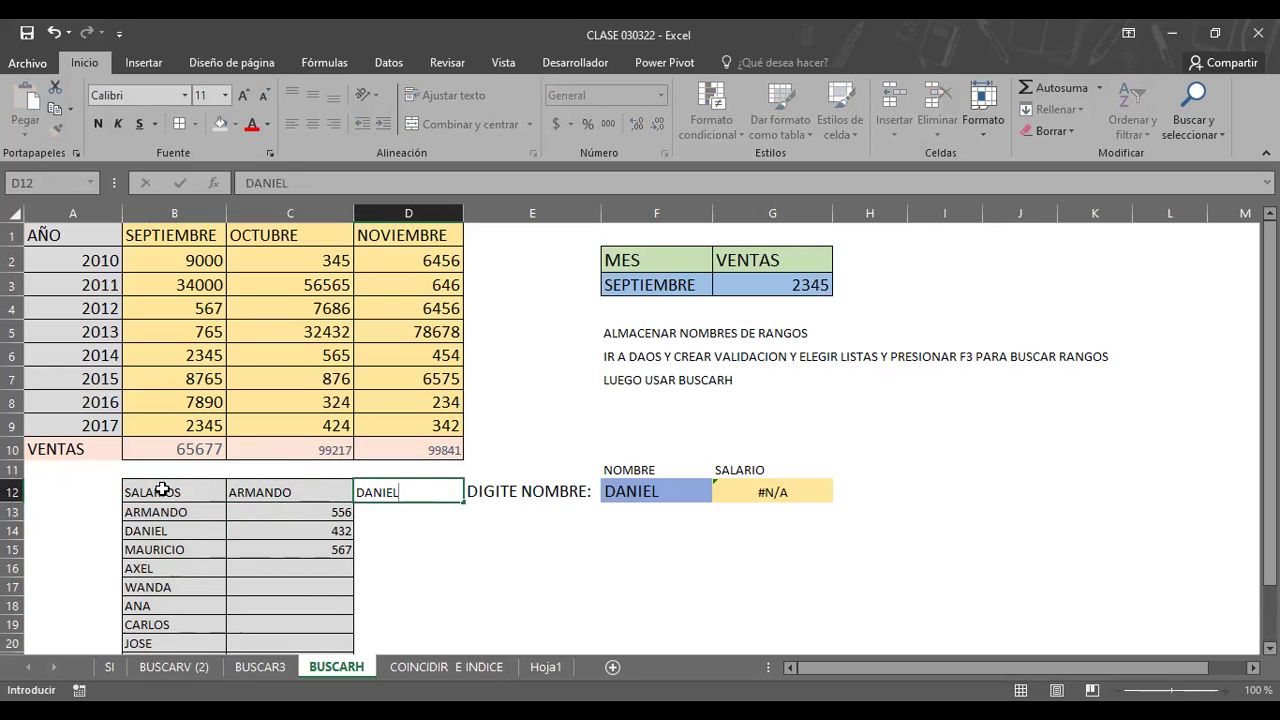
{"action": "key", "text": "Tab"}
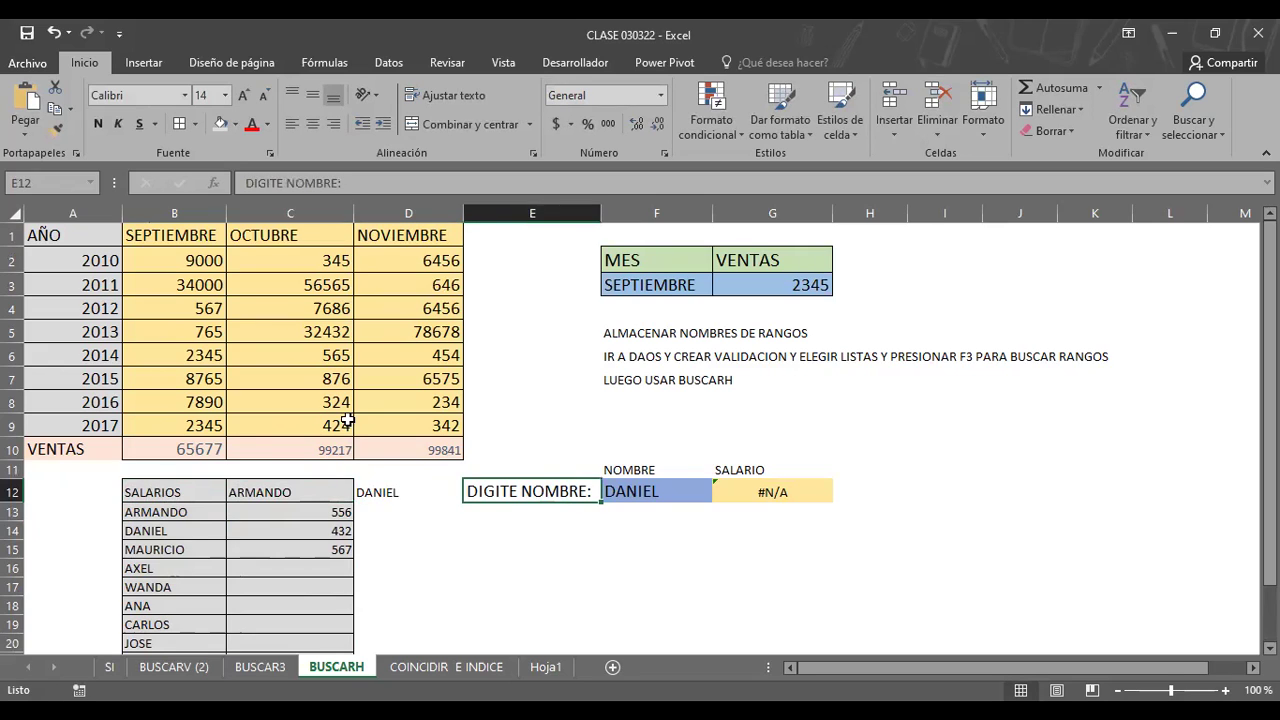
{"action": "left_click", "coordinate": [381, 492]}
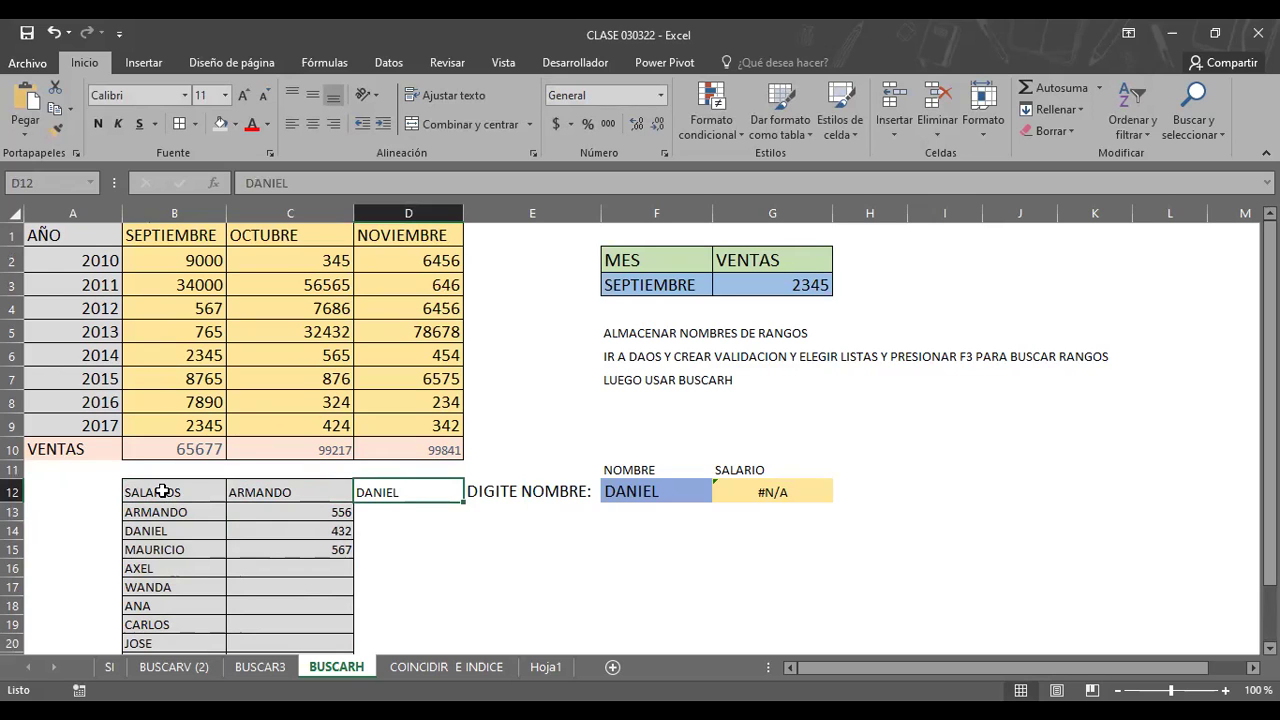
{"action": "left_click_drag", "start_coordinate": [162, 491], "coordinate": [395, 556]}
Step: Name the three-column table range B12:D23 CLIENTE via the Name Box
{"action": "scroll", "coordinate": [395, 556], "scroll_direction": "down", "scroll_amount": 1}
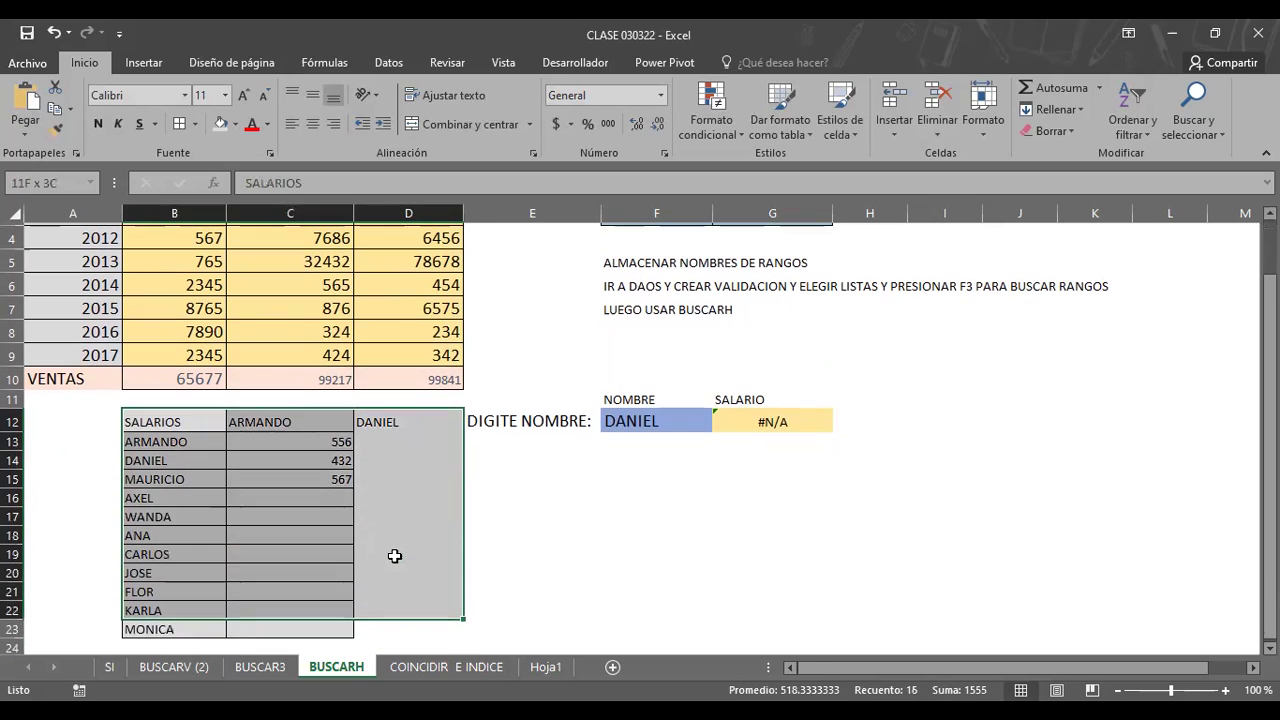
{"action": "scroll", "coordinate": [395, 556], "scroll_direction": "down", "scroll_amount": 1}
{"action": "left_click_drag", "start_coordinate": [395, 556], "coordinate": [395, 556]}
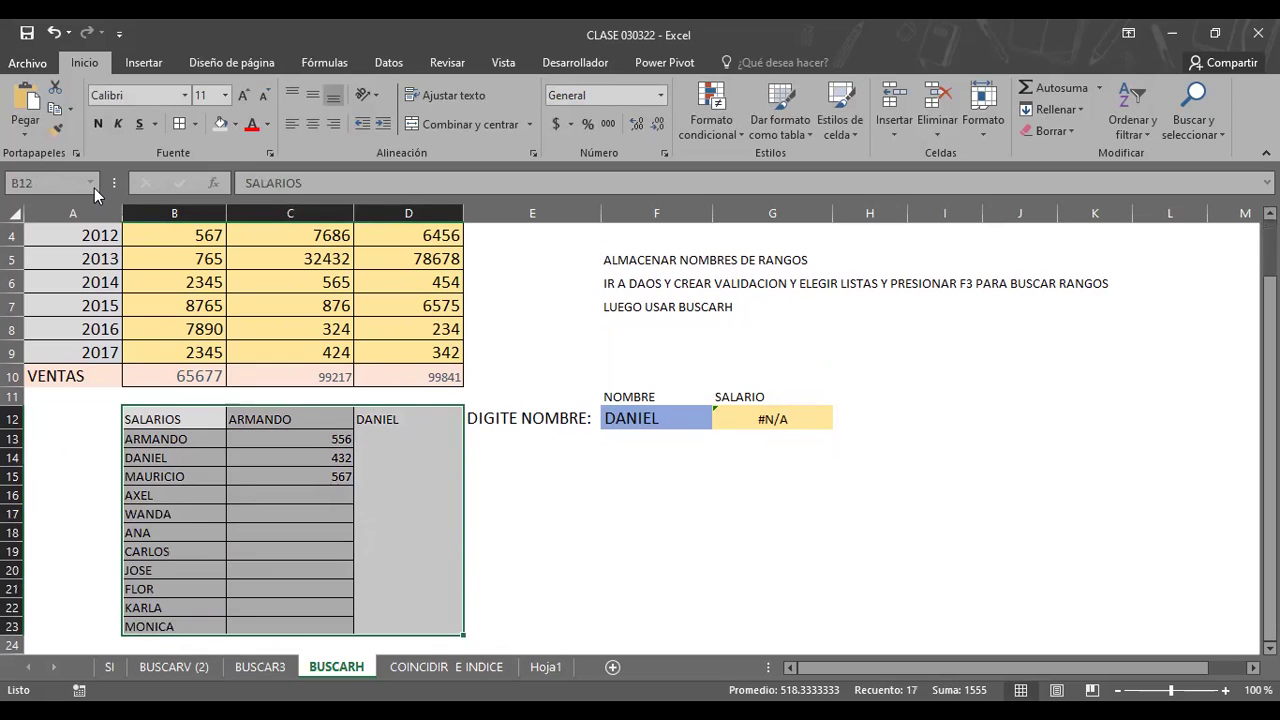
{"action": "left_click", "coordinate": [48, 181]}
{"action": "key", "text": "BackSpace"}
{"action": "type", "text": "CLIENTE"}
{"action": "key", "text": "Return"}
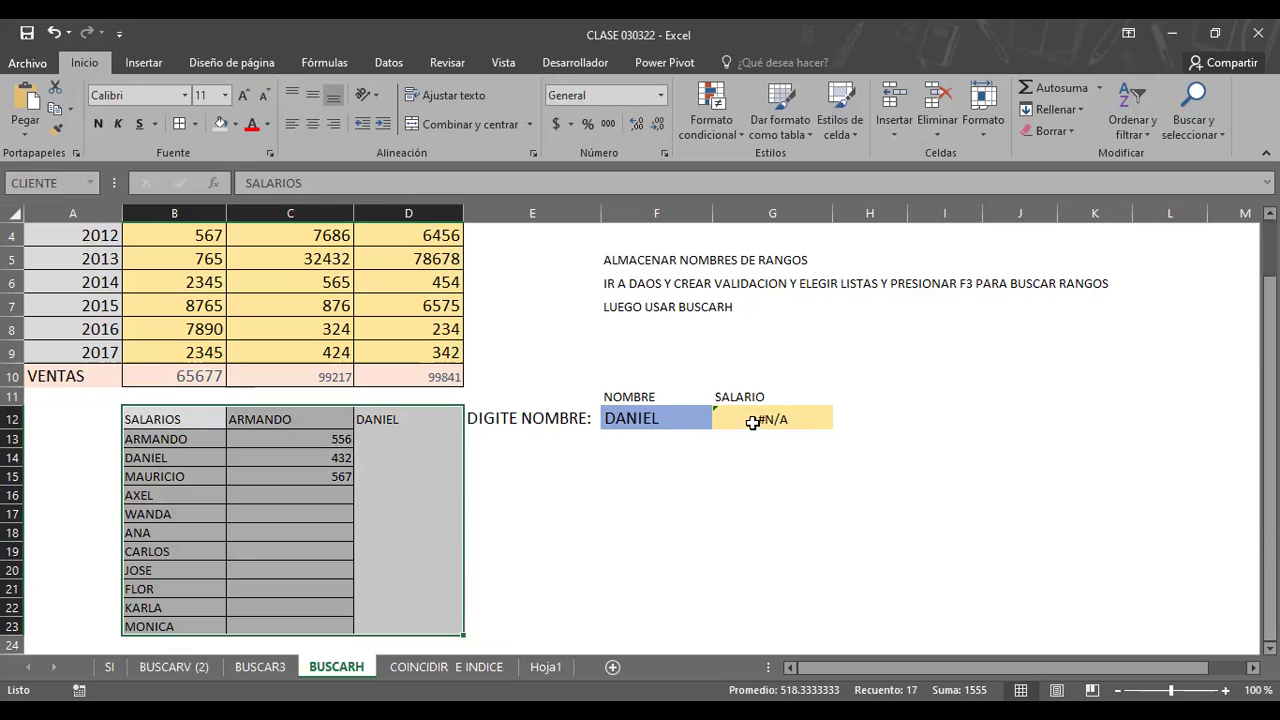
Step: Apply All Borders to the new column D12:D23
{"action": "double_click", "coordinate": [390, 419]}
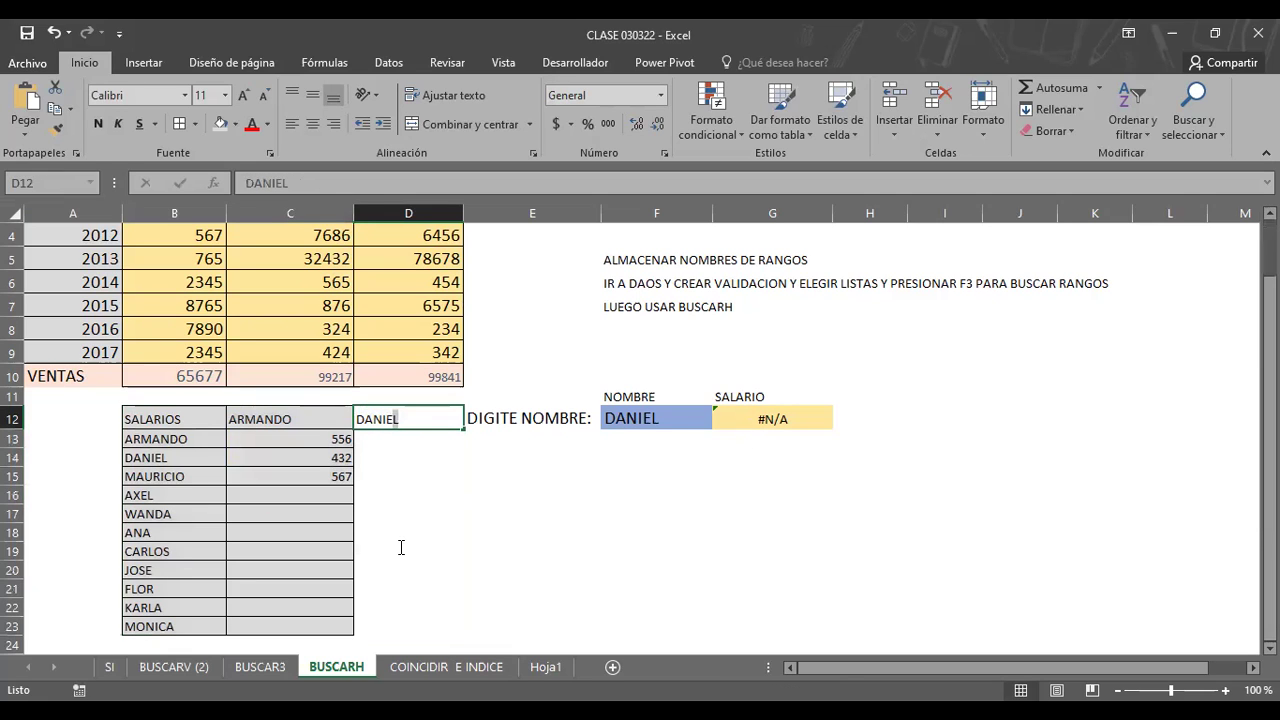
{"action": "key", "text": "Escape"}
{"action": "left_click_drag", "start_coordinate": [395, 418], "coordinate": [400, 560]}
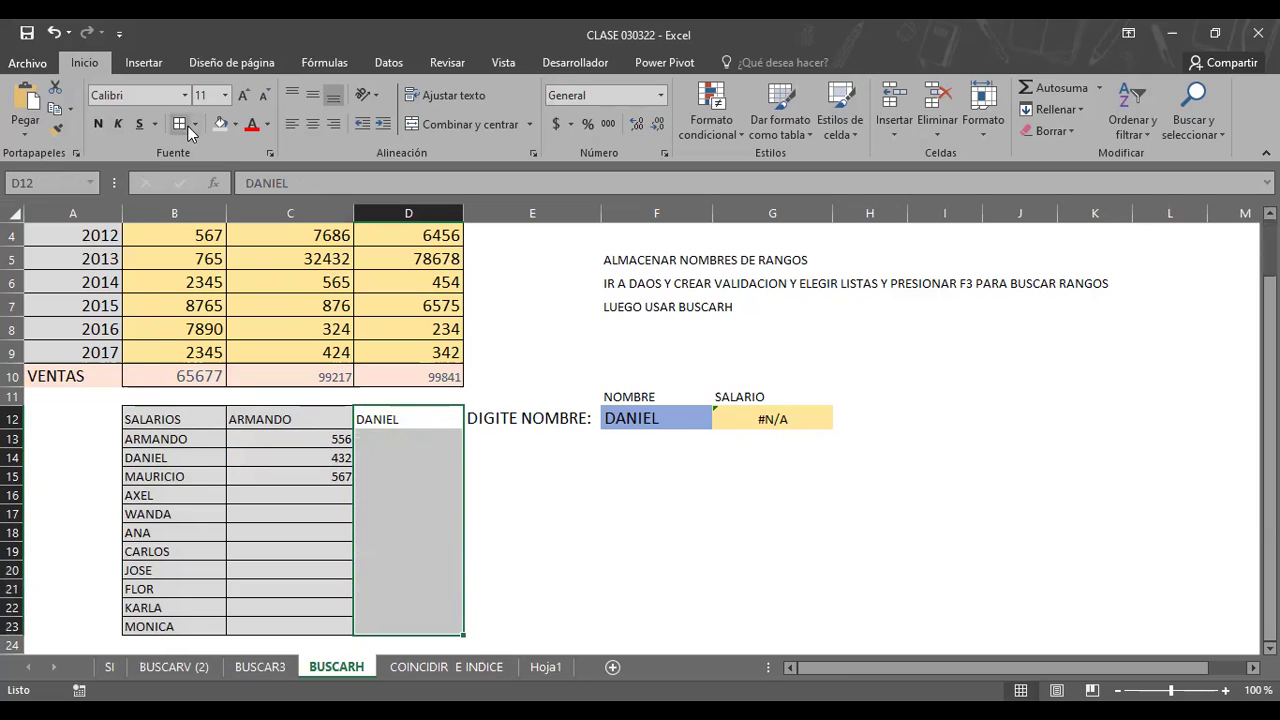
{"action": "left_click", "coordinate": [590, 525]}
Step: Clear the 432 and 567 salaries from C14:C15
{"action": "left_click", "coordinate": [413, 443]}
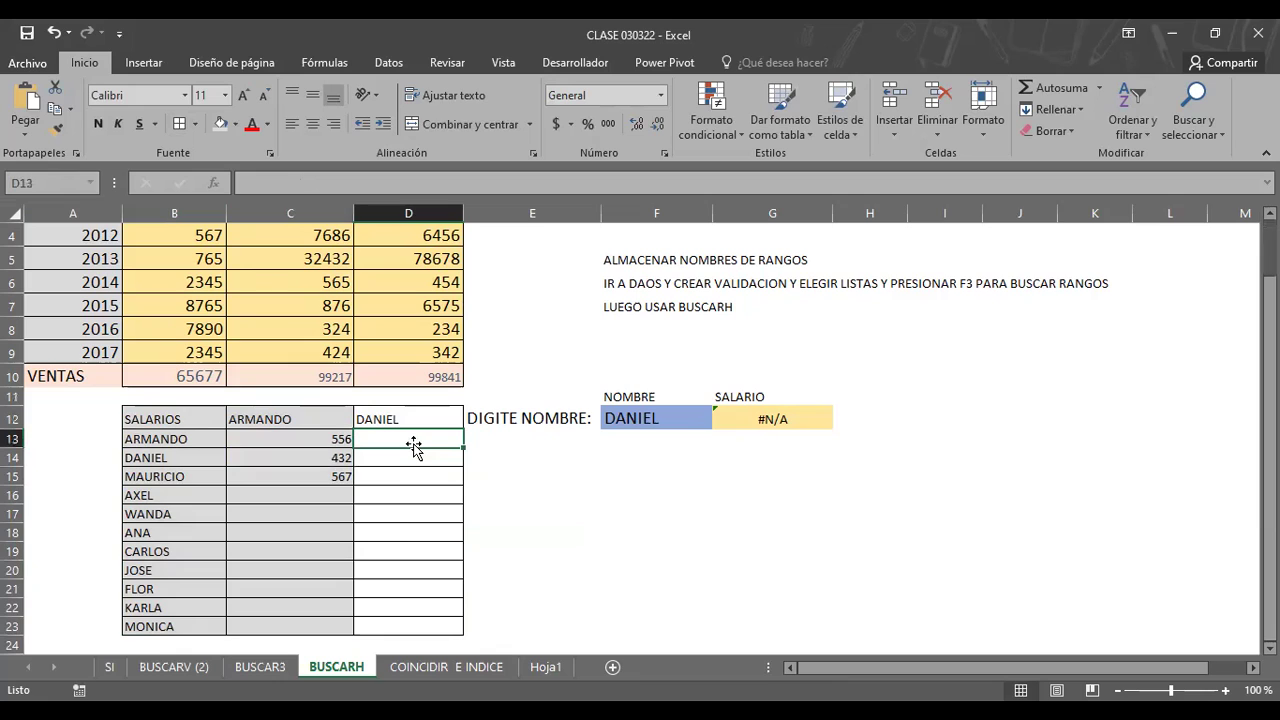
{"action": "key", "text": "Left"}
{"action": "key", "text": "Down"}
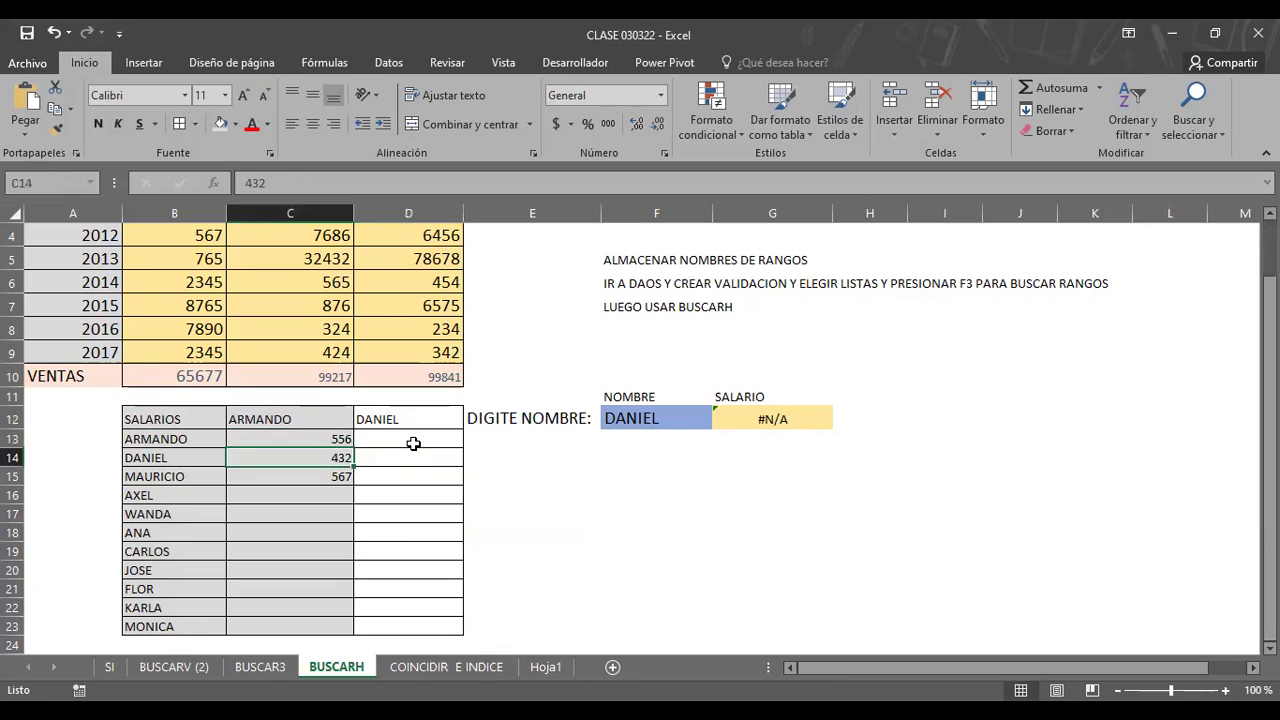
{"action": "key", "text": "Delete"}
{"action": "key", "text": "Right"}
{"action": "key", "text": "Down"}
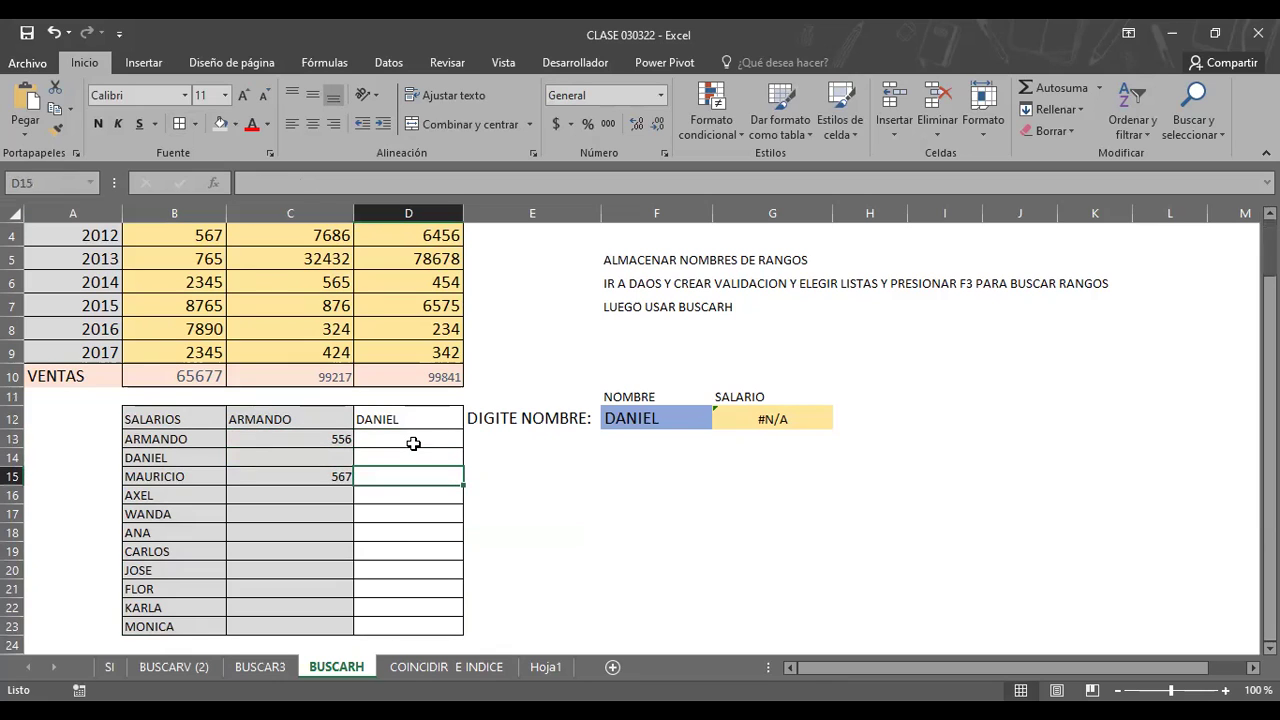
{"action": "key", "text": "Left"}
{"action": "key", "text": "Delete"}
Step: Enter 43 in D13 under the DANIEL header
{"action": "left_click", "coordinate": [413, 443]}
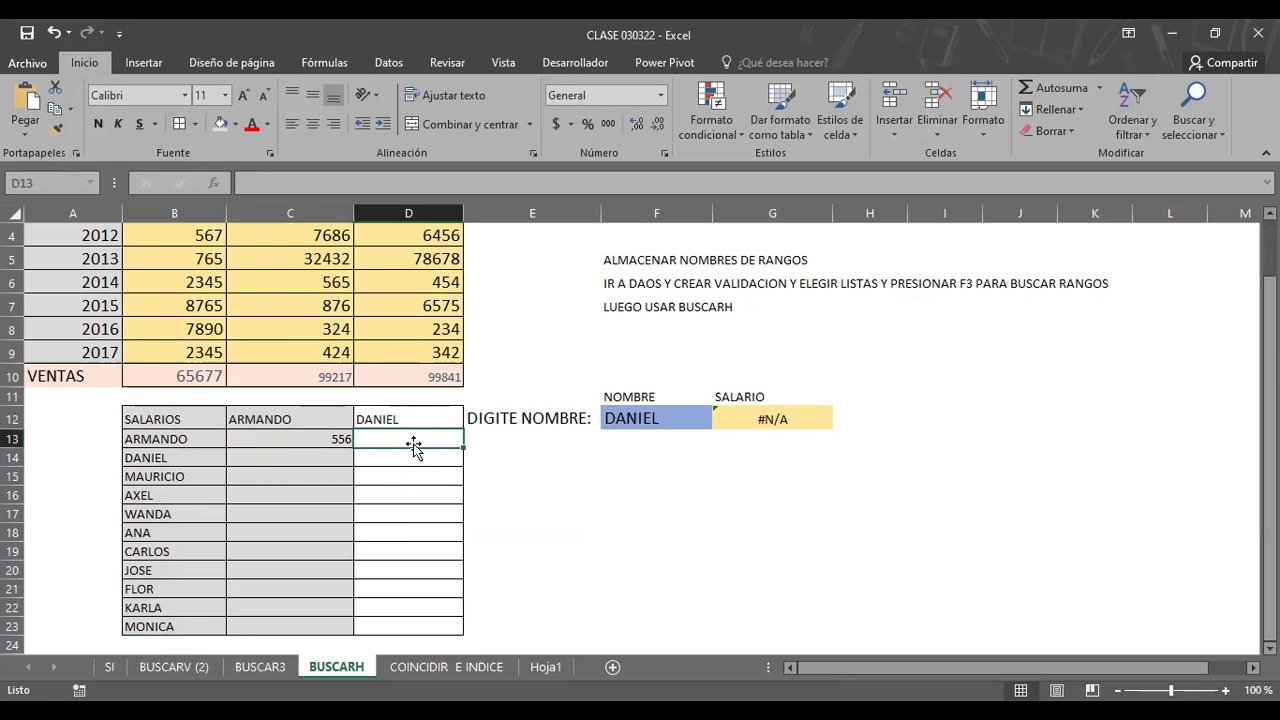
{"action": "type", "text": "43"}
{"action": "left_click", "coordinate": [417, 480]}
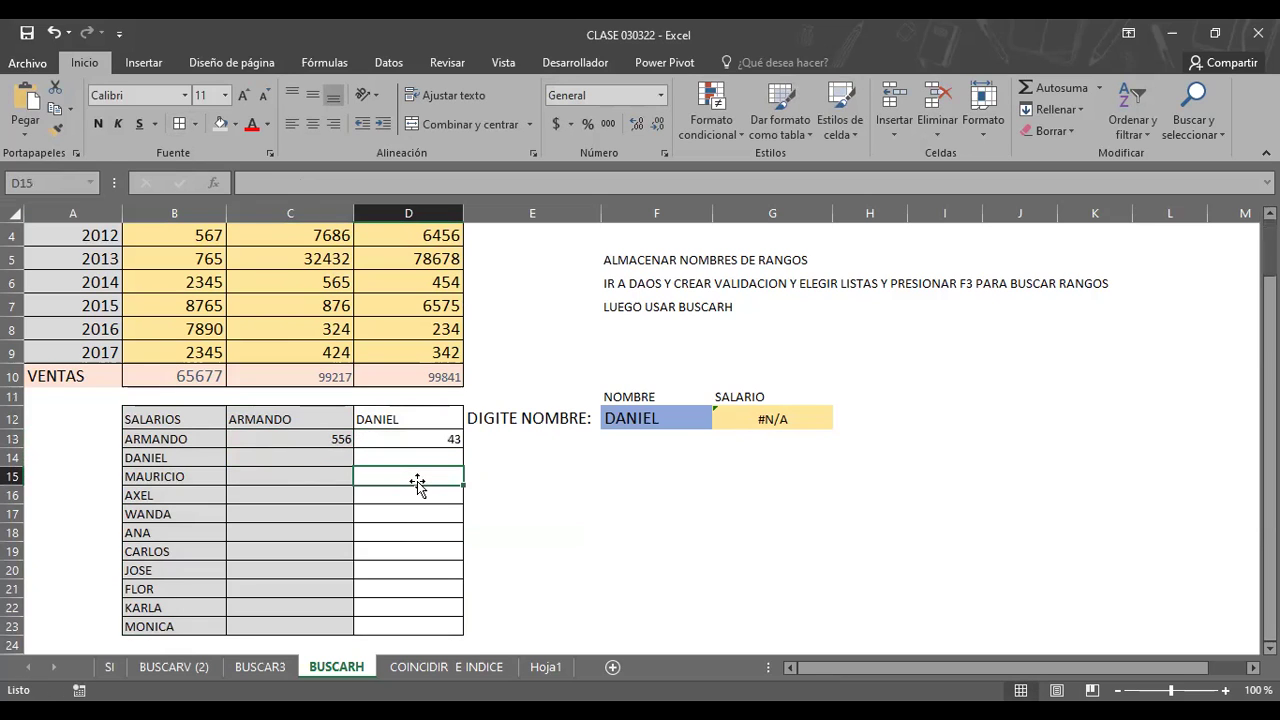
{"action": "left_click", "coordinate": [758, 417]}
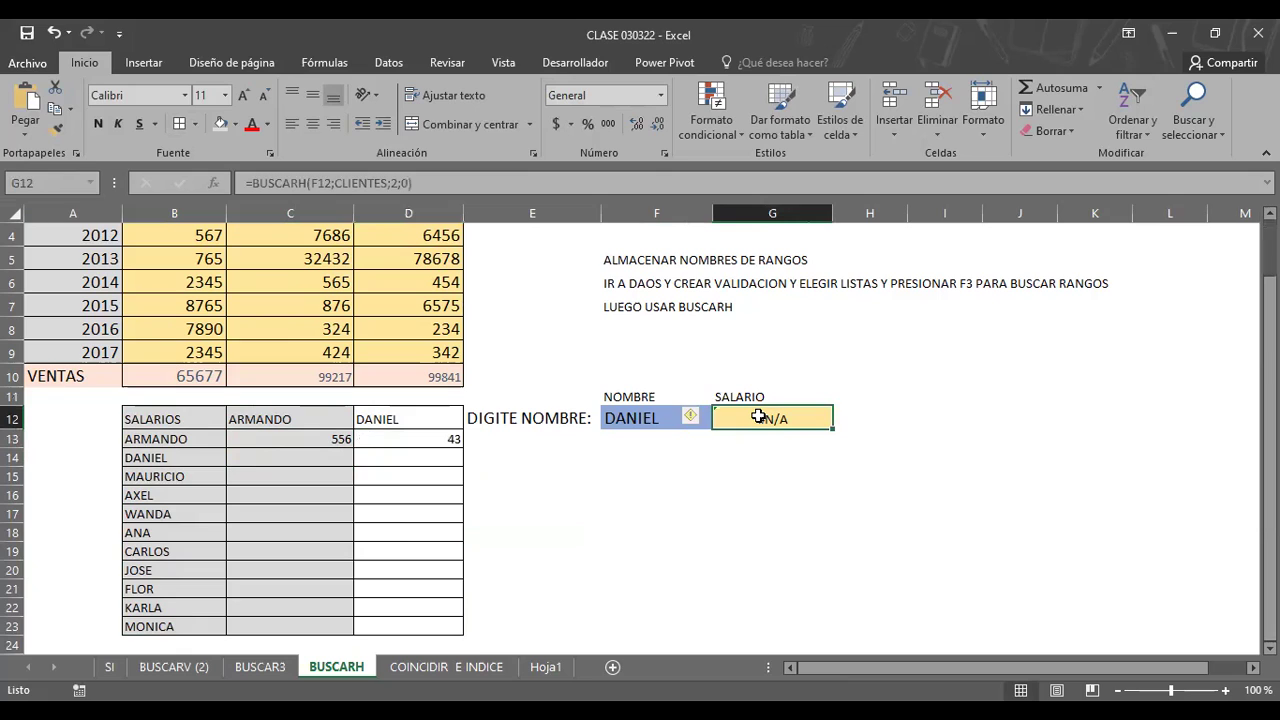
Step: Edit G12 to =BUSCARH(F12;CLIENTE;2;0) so DANIEL returns 43, then select F12
{"action": "double_click", "coordinate": [758, 417]}
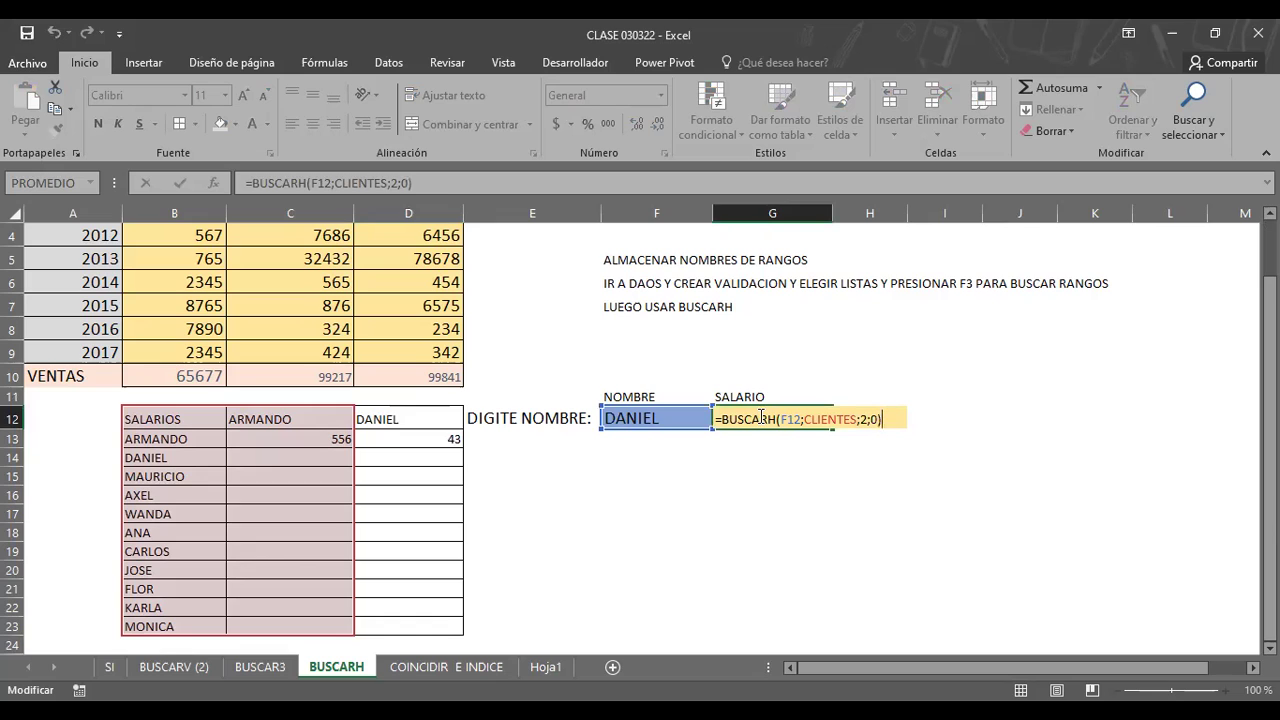
{"action": "left_click", "coordinate": [855, 417]}
{"action": "key", "text": "BackSpace"}
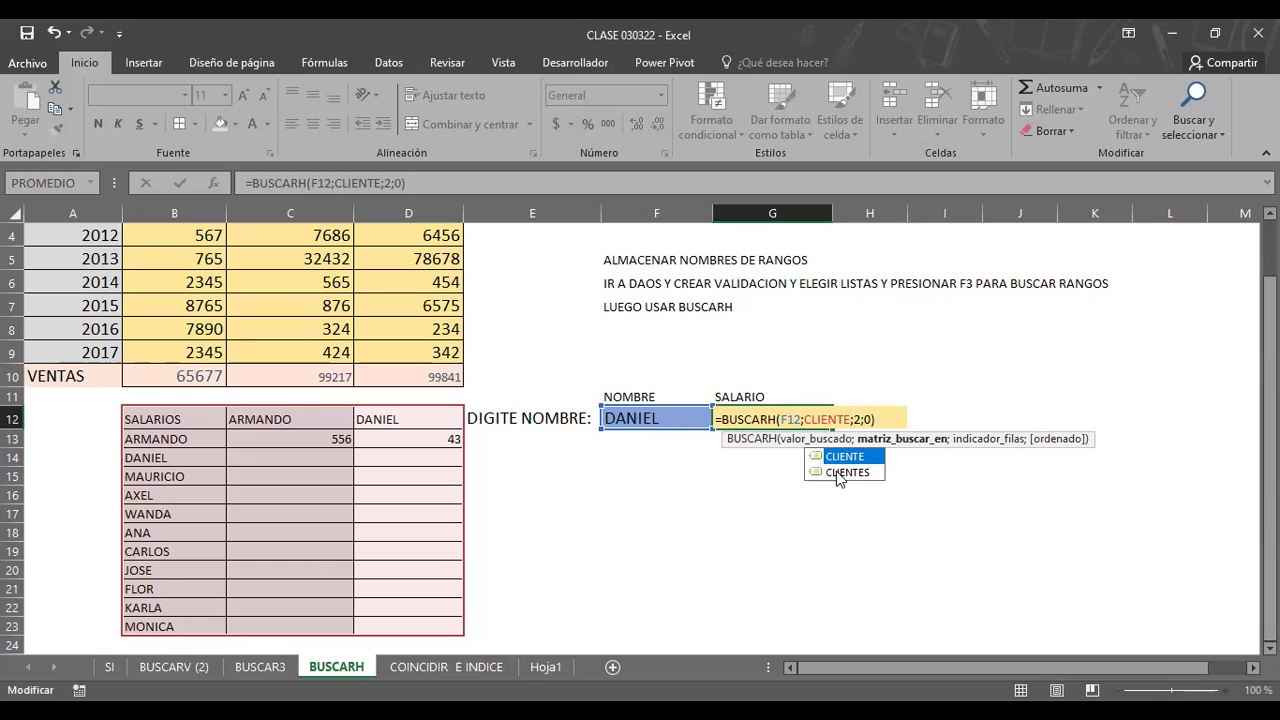
{"action": "key", "text": "Return"}
{"action": "key", "text": "Up"}
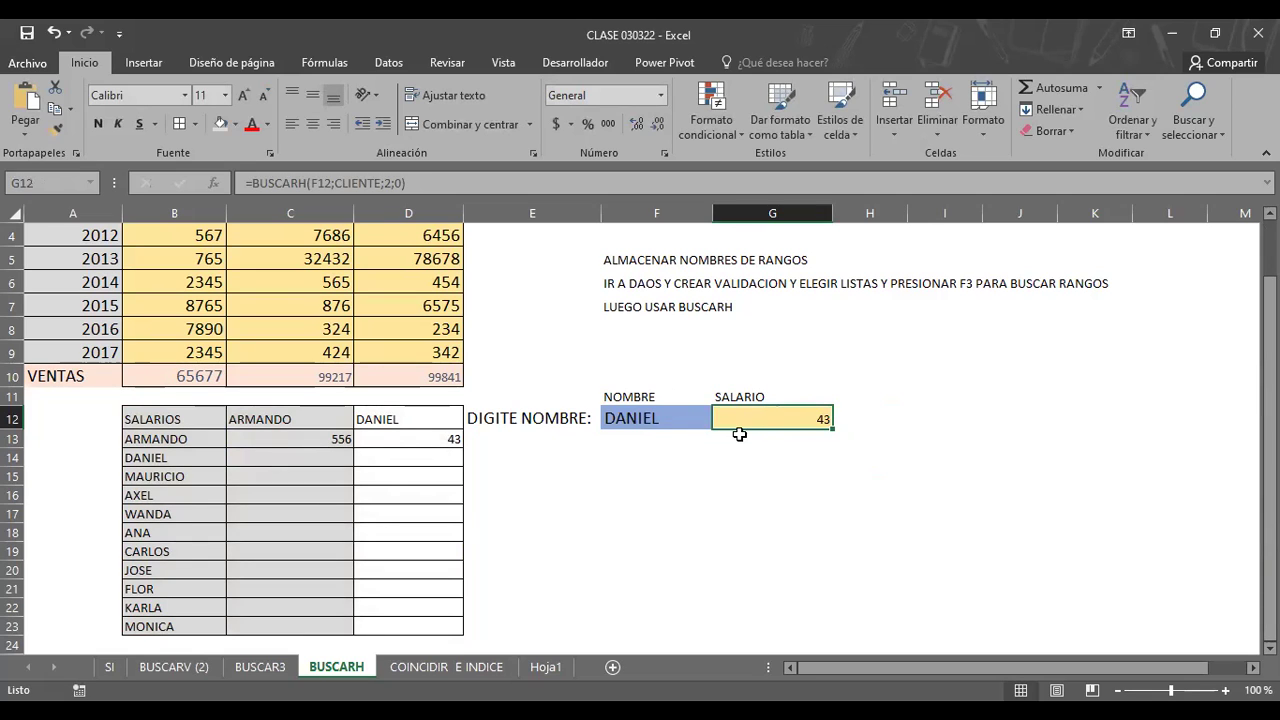
{"action": "left_click", "coordinate": [634, 419]}
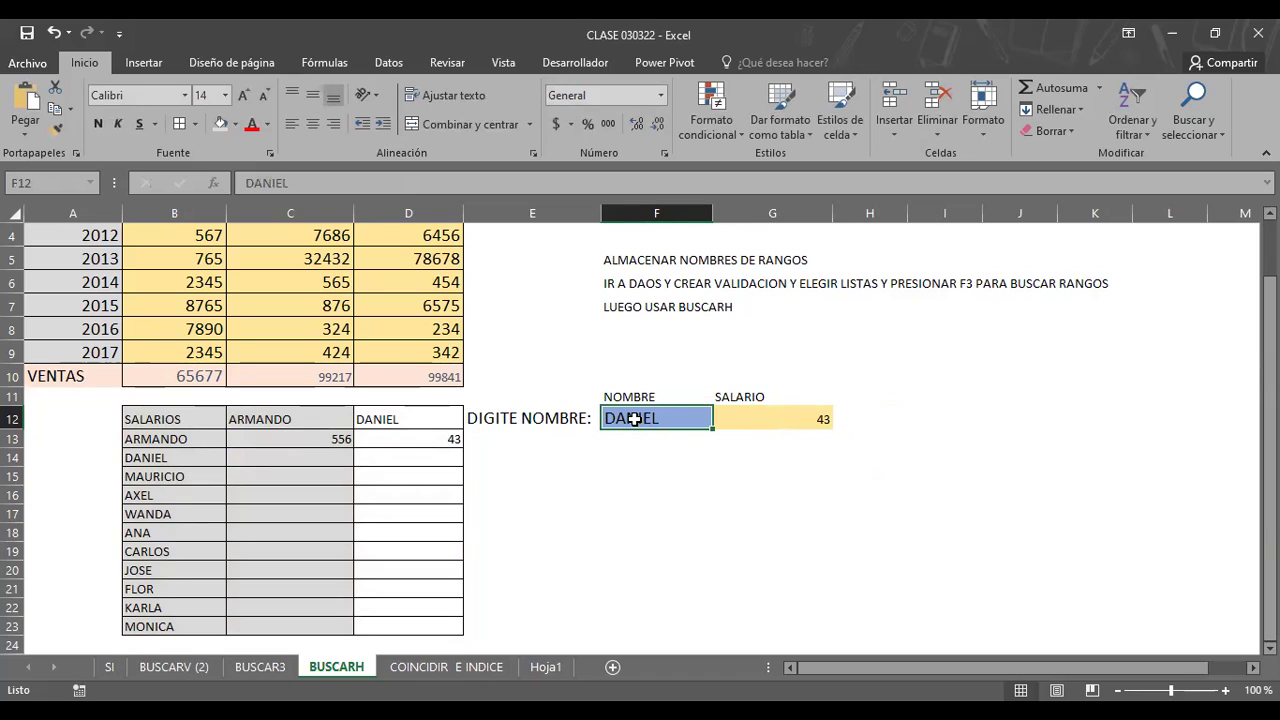
Step: Replace DANIEL with ARMANDO in F12 and check that G12 returns 556
{"action": "key", "text": "Delete"}
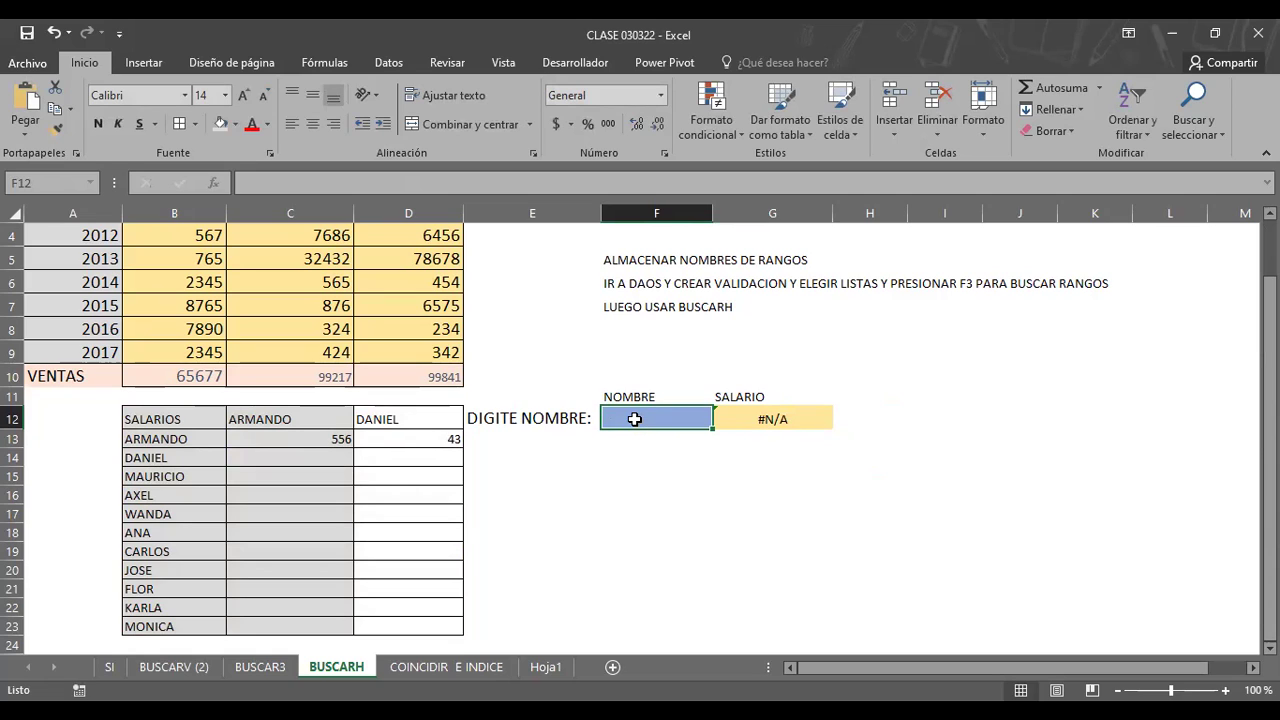
{"action": "type", "text": "AR"}
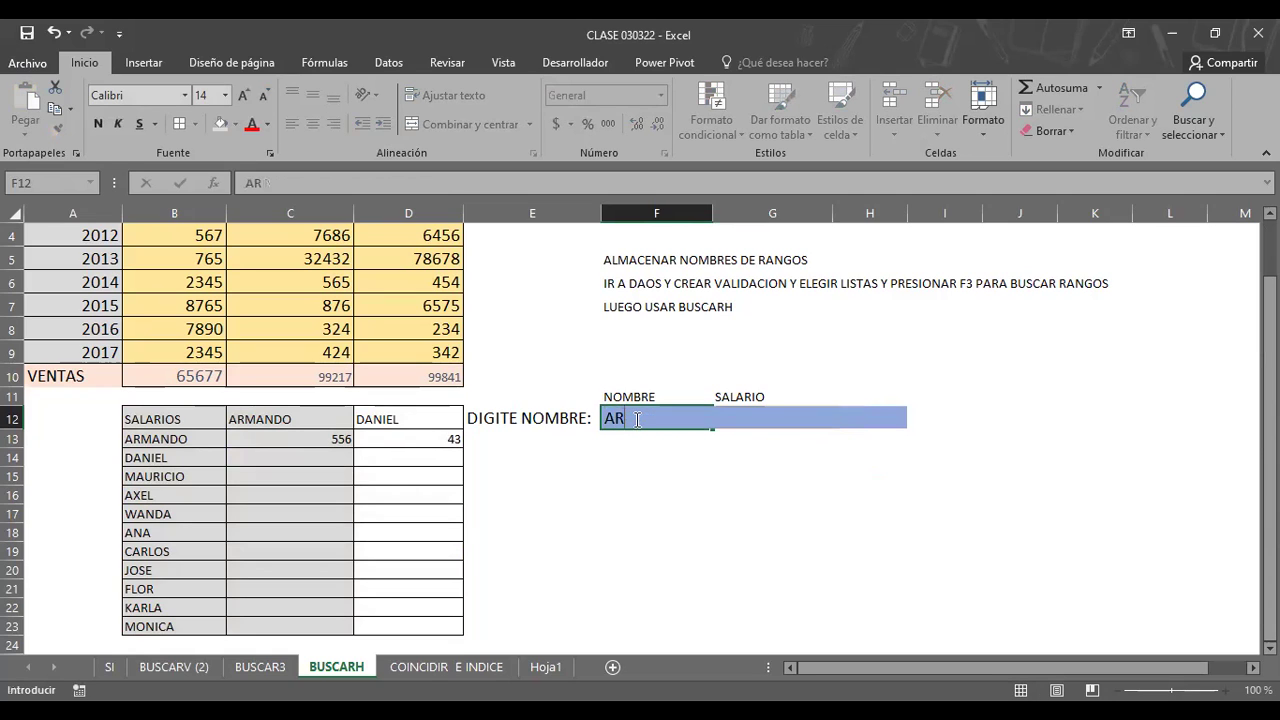
{"action": "type", "text": "MANDO"}
{"action": "key", "text": "Return"}
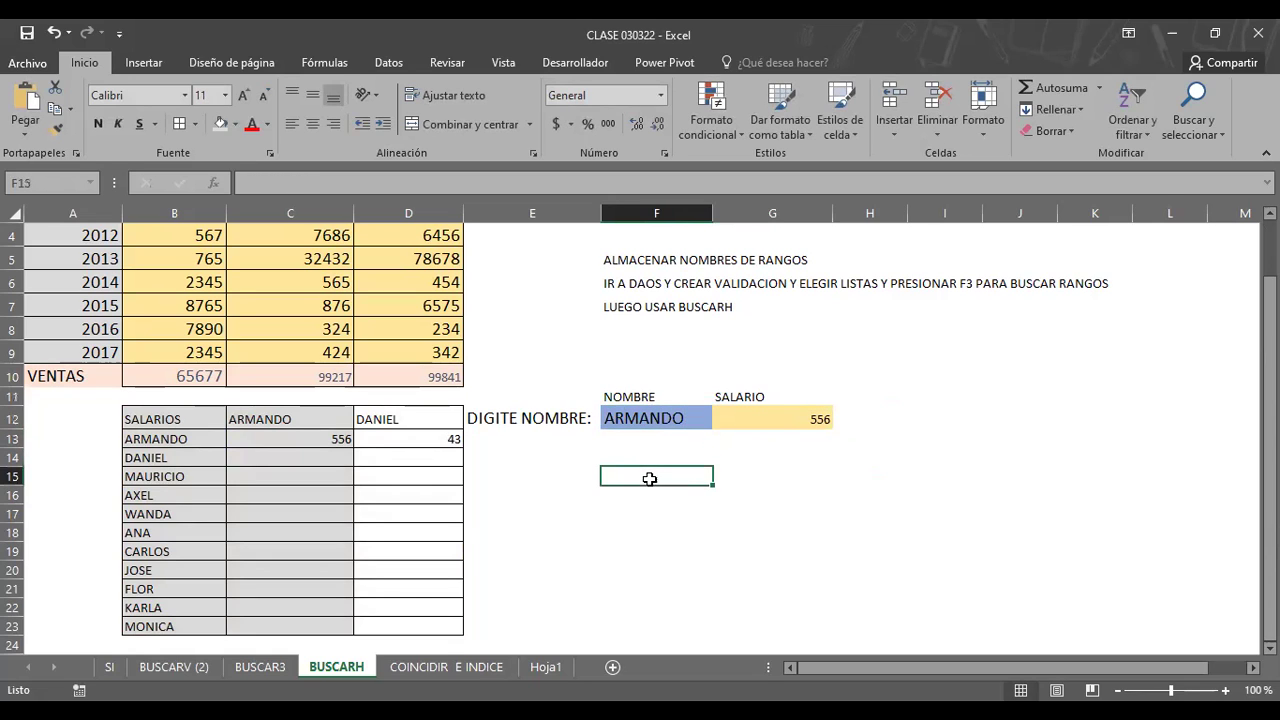
{"action": "left_click", "coordinate": [652, 422]}
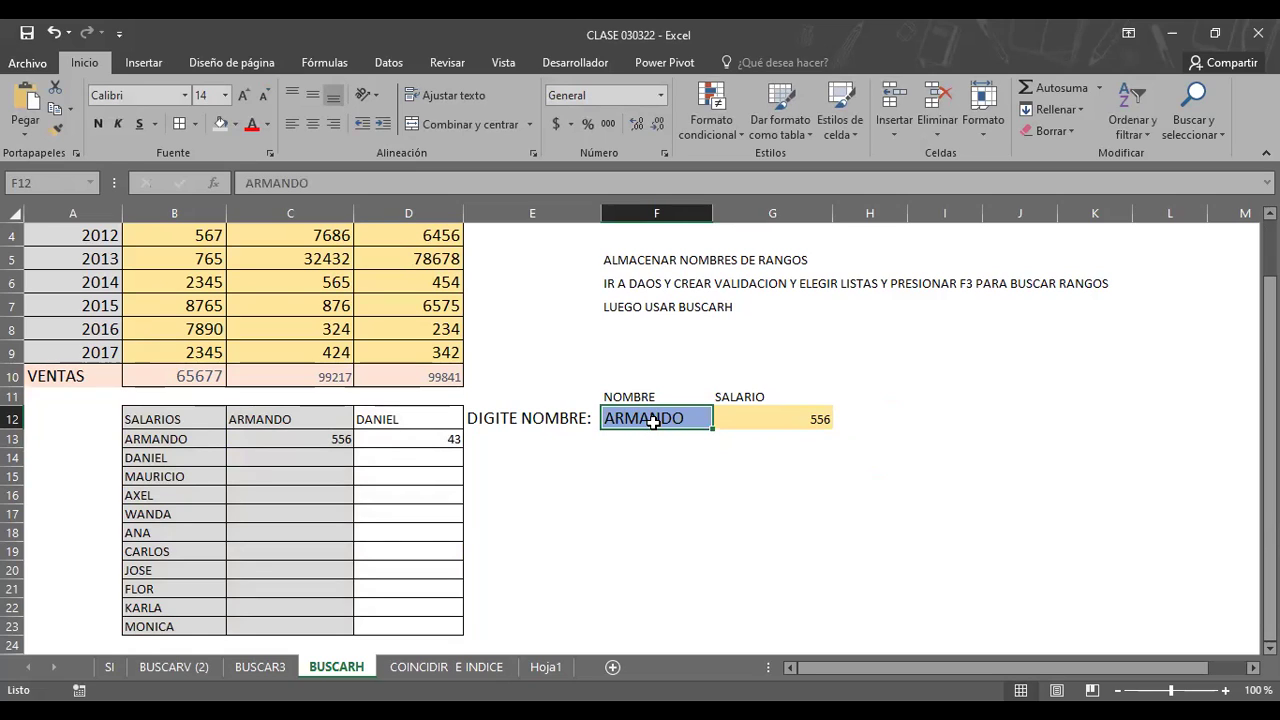
{"action": "left_click", "coordinate": [762, 420]}
Step: Clear ARMANDO from F12 so the salary lookup shows #N/A
{"action": "left_click", "coordinate": [750, 477]}
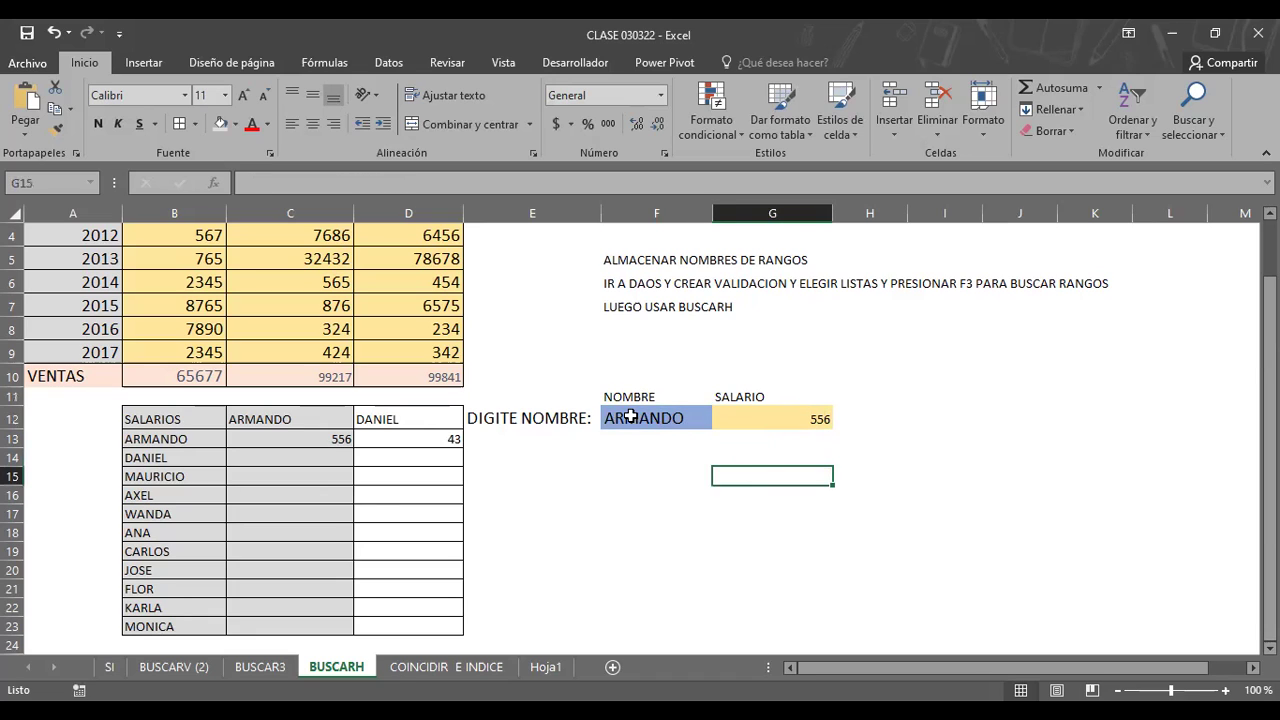
{"action": "left_click", "coordinate": [631, 417]}
{"action": "key", "text": "Delete"}
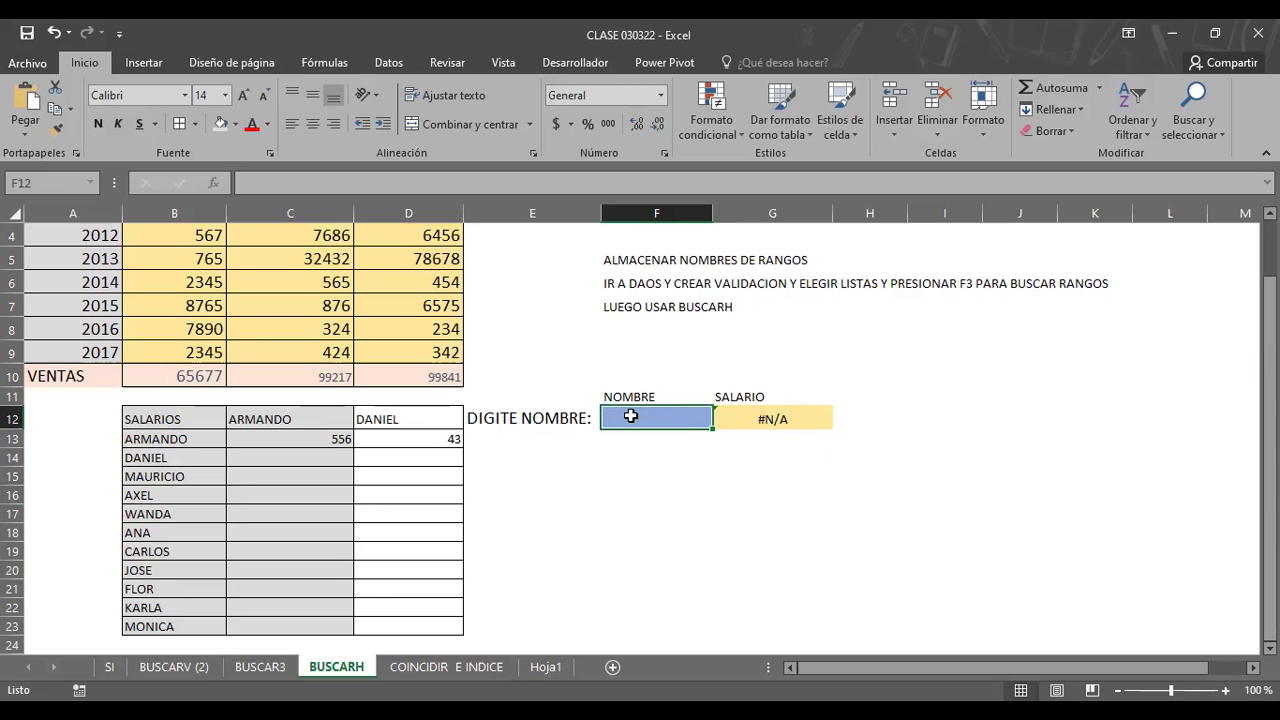
{"action": "left_click", "coordinate": [642, 470]}
{"action": "left_click", "coordinate": [647, 420]}
Step: Add a List data validation to F12 with source =$C$12:$D$12 (ARMANDO, DANIEL)
{"action": "left_click", "coordinate": [390, 64]}
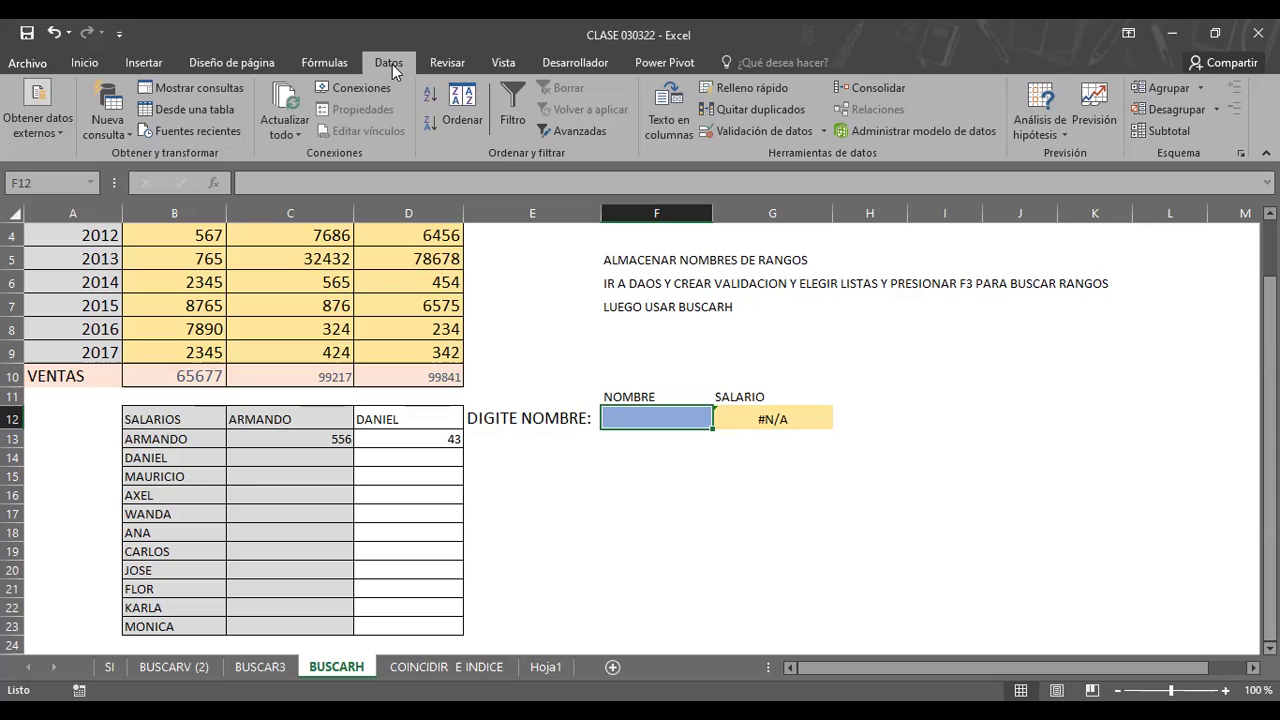
{"action": "left_click", "coordinate": [823, 133]}
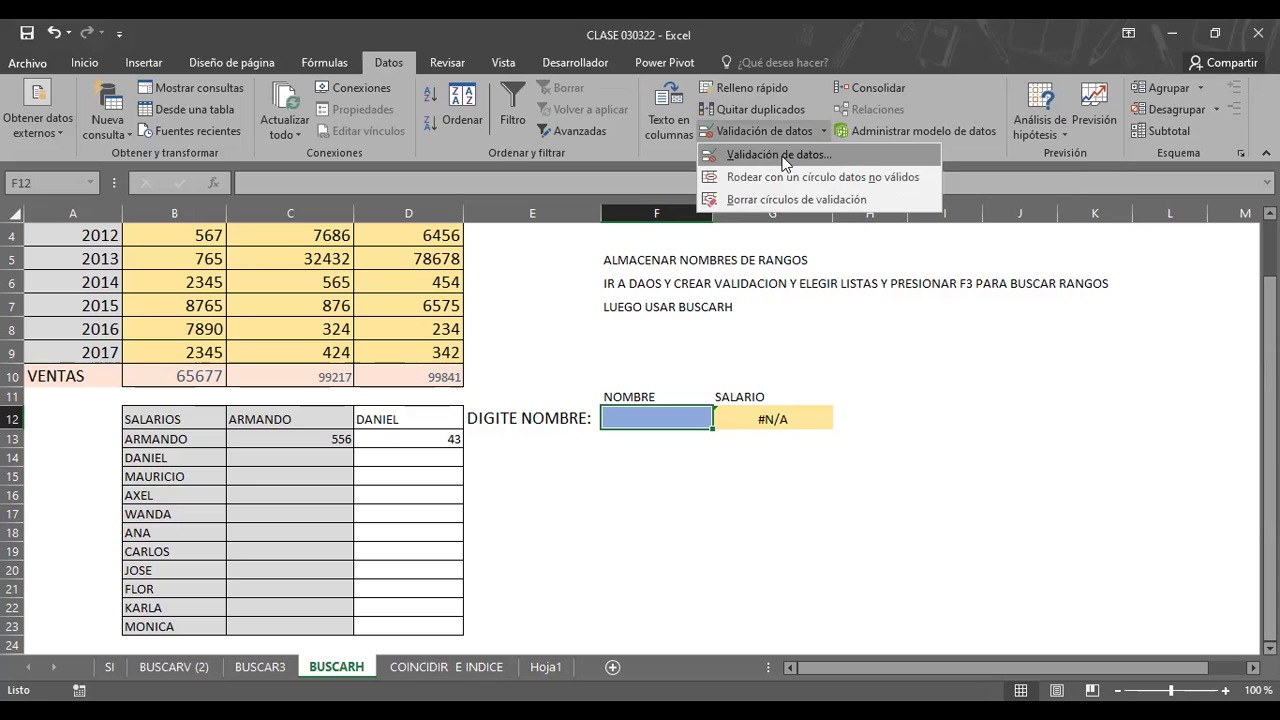
{"action": "left_click", "coordinate": [785, 157]}
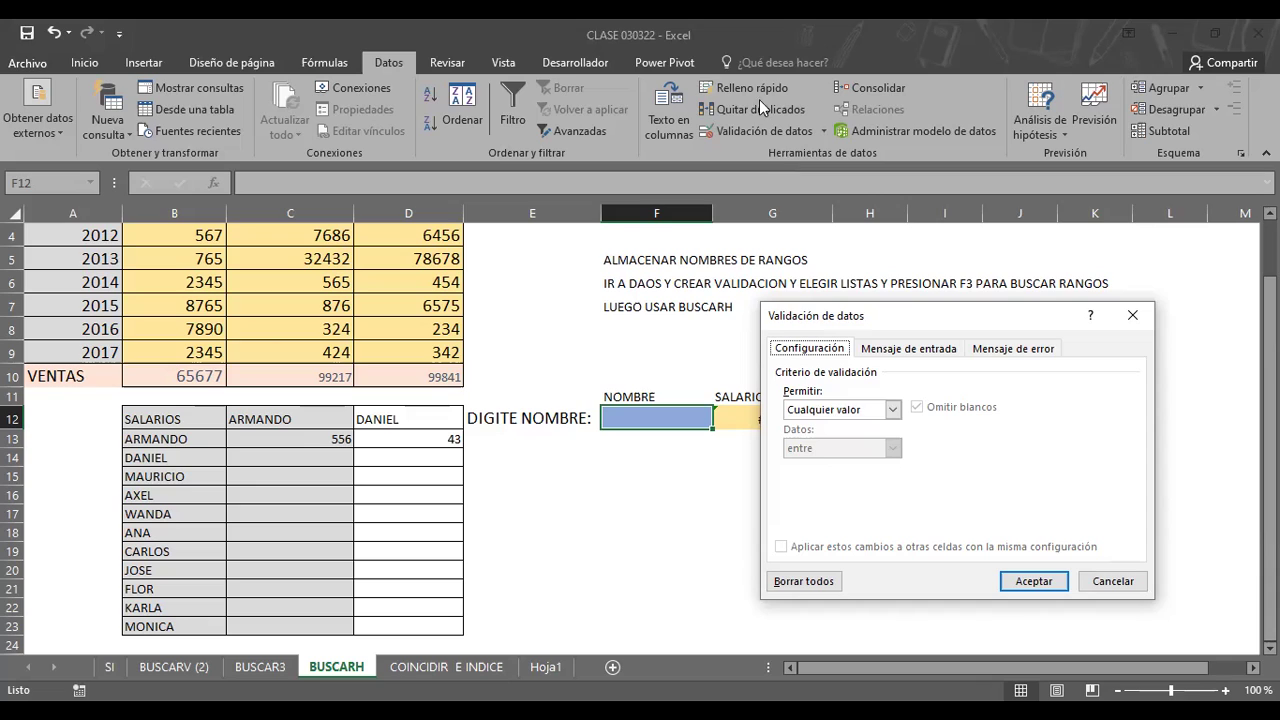
{"action": "left_click", "coordinate": [893, 411]}
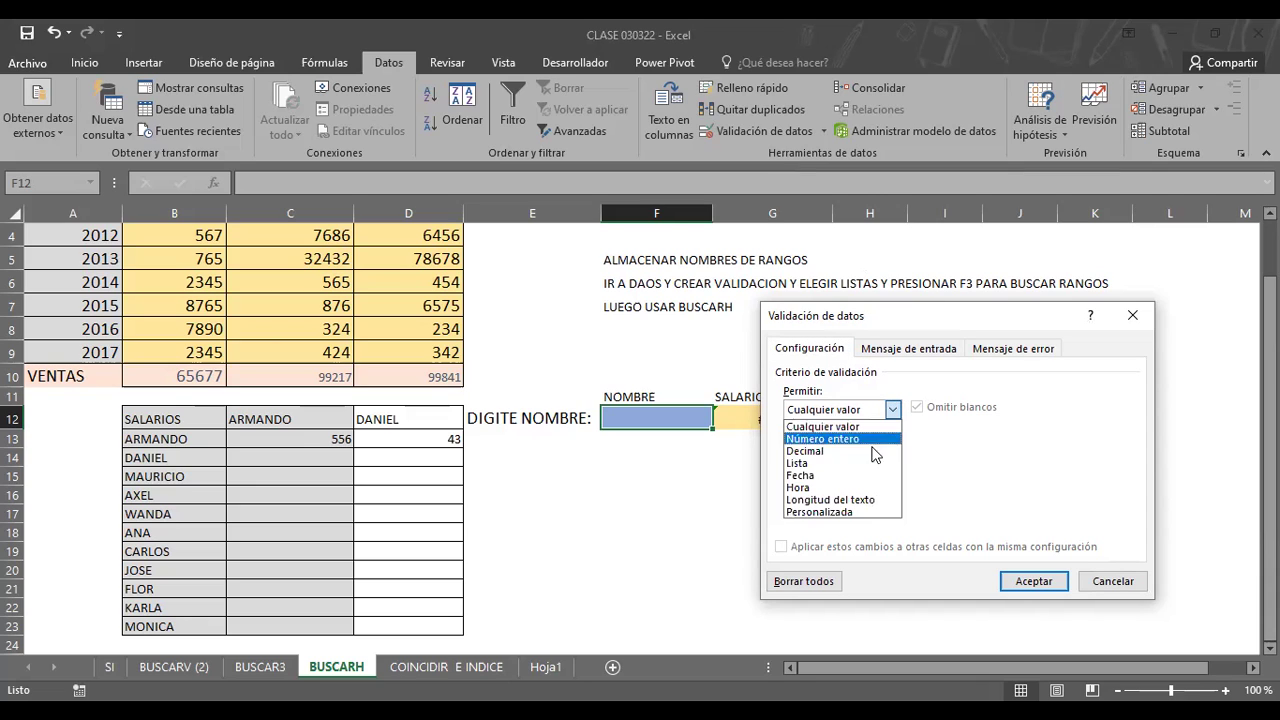
{"action": "left_click", "coordinate": [800, 463]}
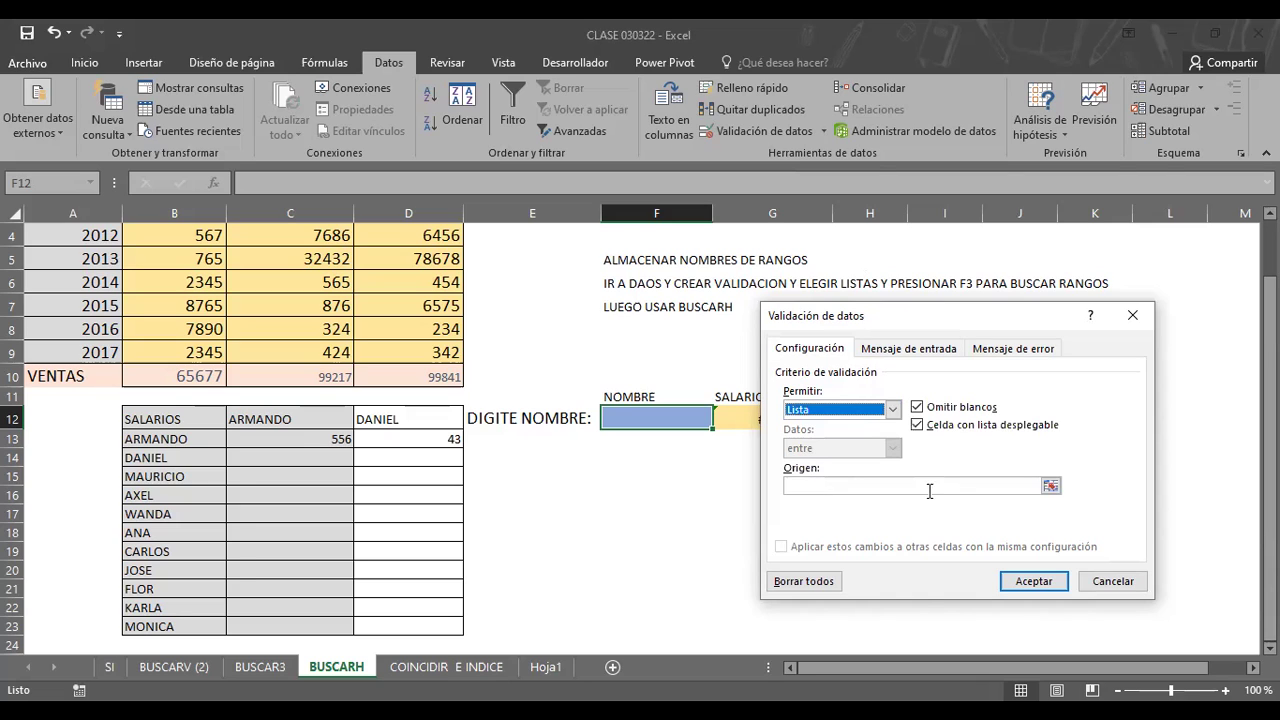
{"action": "left_click", "coordinate": [1050, 485]}
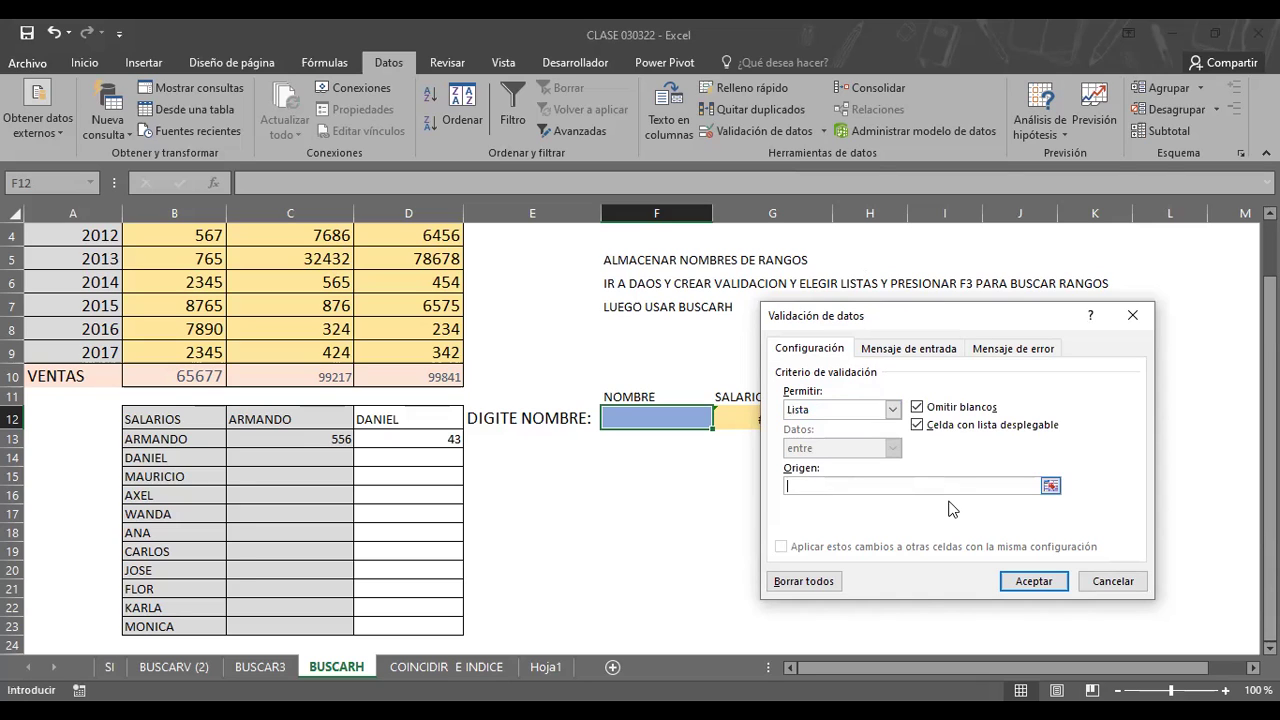
{"action": "left_click_drag", "start_coordinate": [249, 419], "coordinate": [395, 419]}
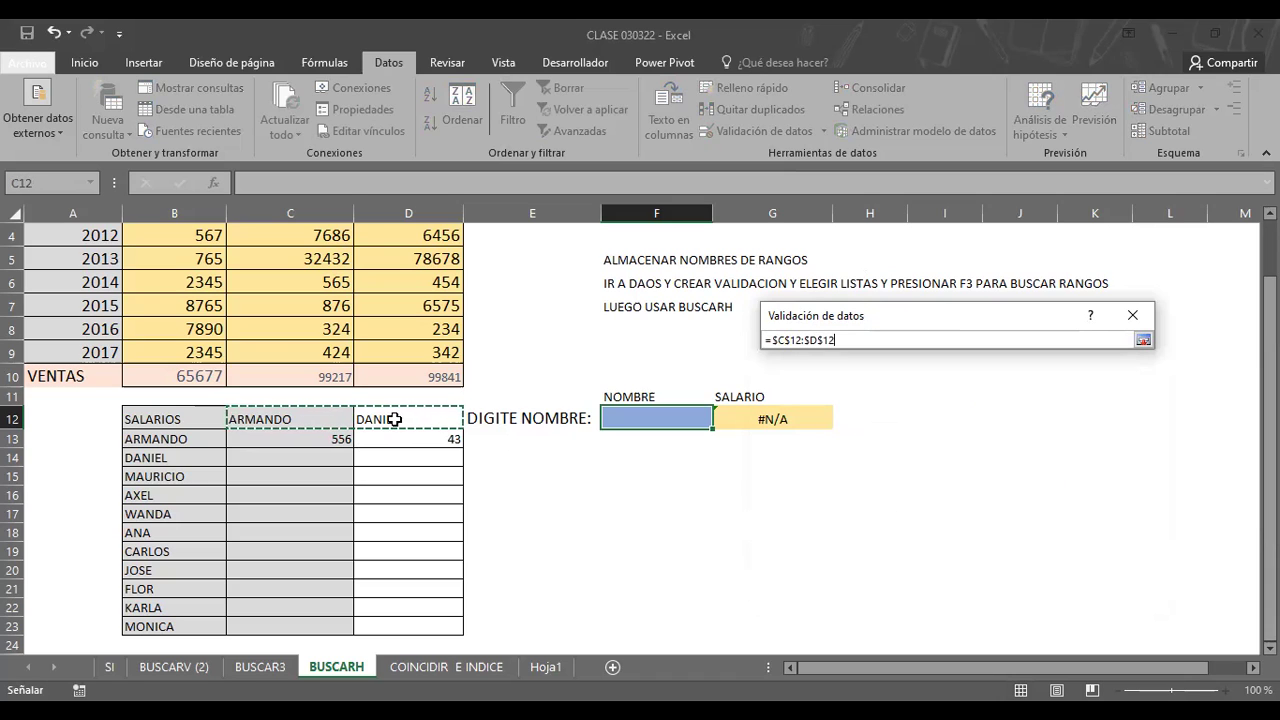
{"action": "key", "text": "Return"}
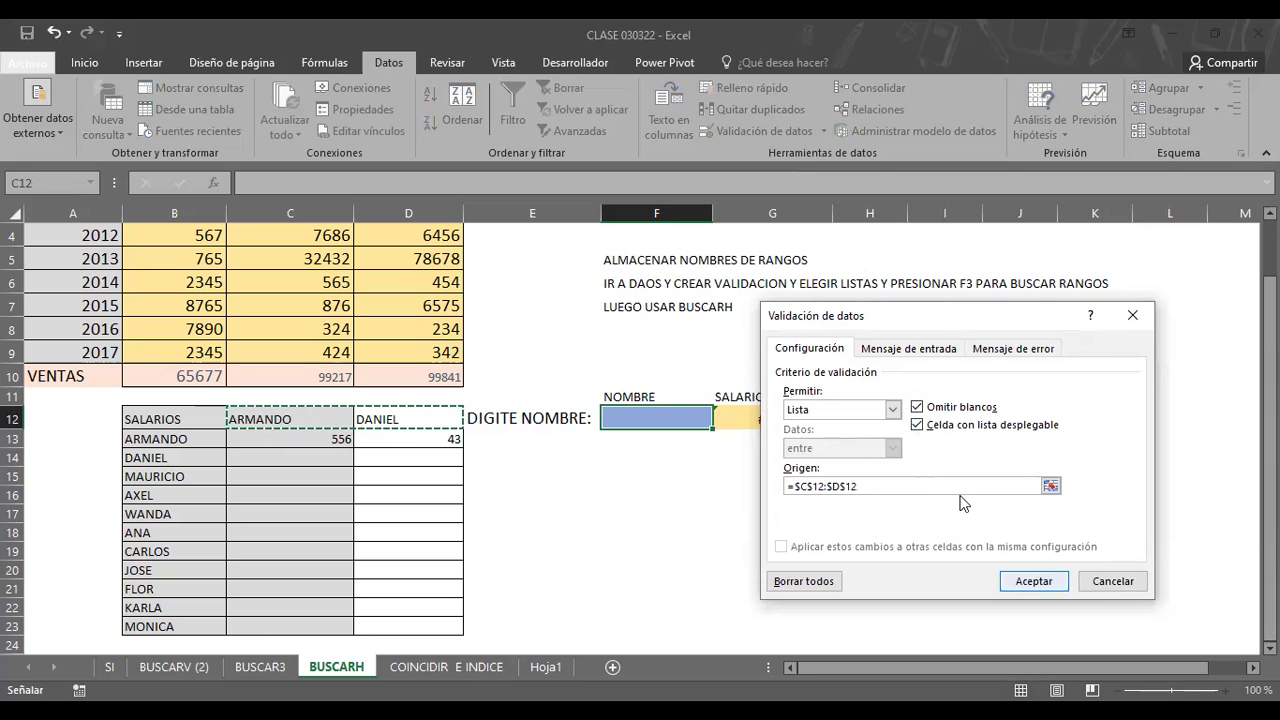
{"action": "key", "text": "Return"}
Step: Pick ARMANDO, then DANIEL from F12's dropdown, checking G12 returns 556, then 43
{"action": "left_click", "coordinate": [622, 496]}
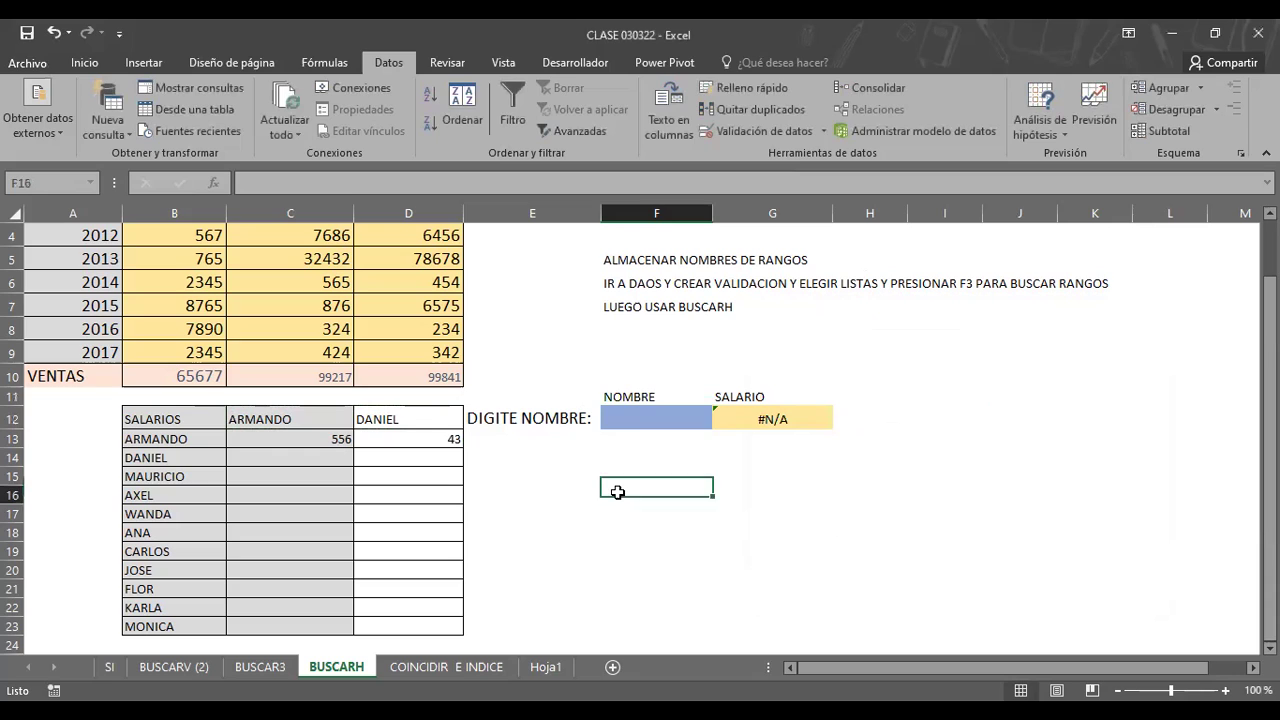
{"action": "left_click", "coordinate": [666, 411]}
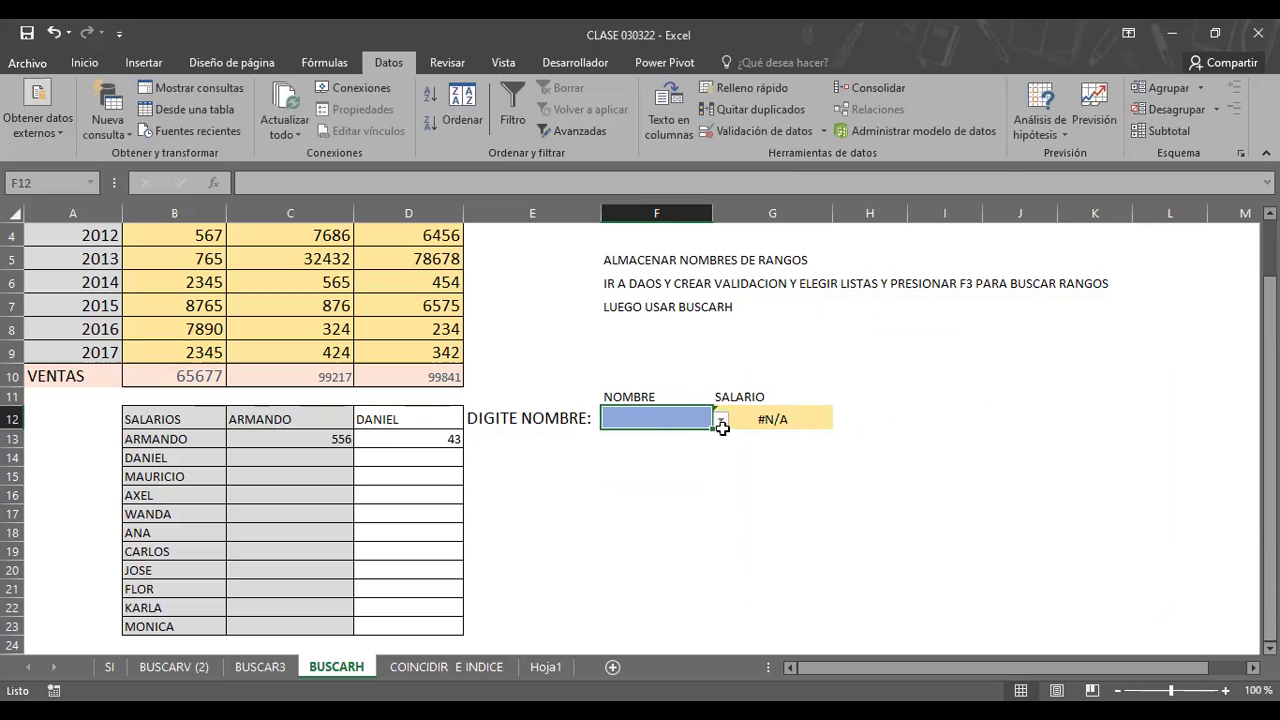
{"action": "left_click", "coordinate": [721, 421]}
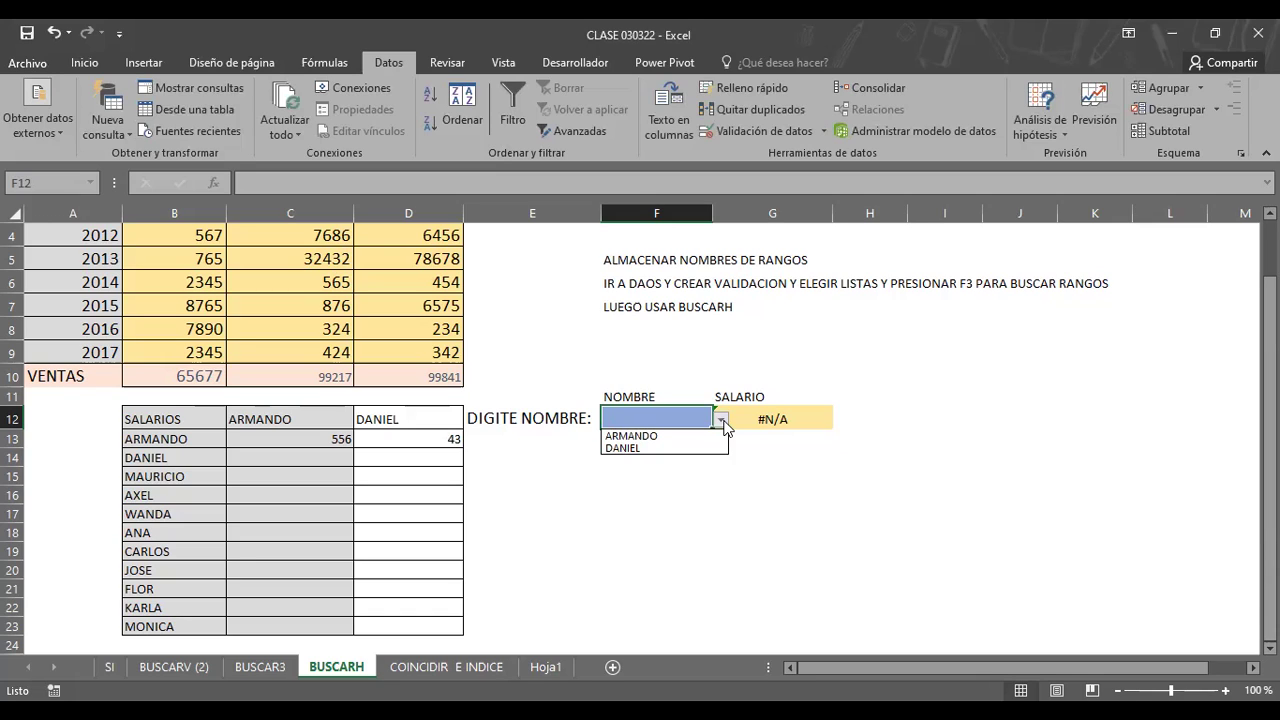
{"action": "left_click", "coordinate": [667, 436]}
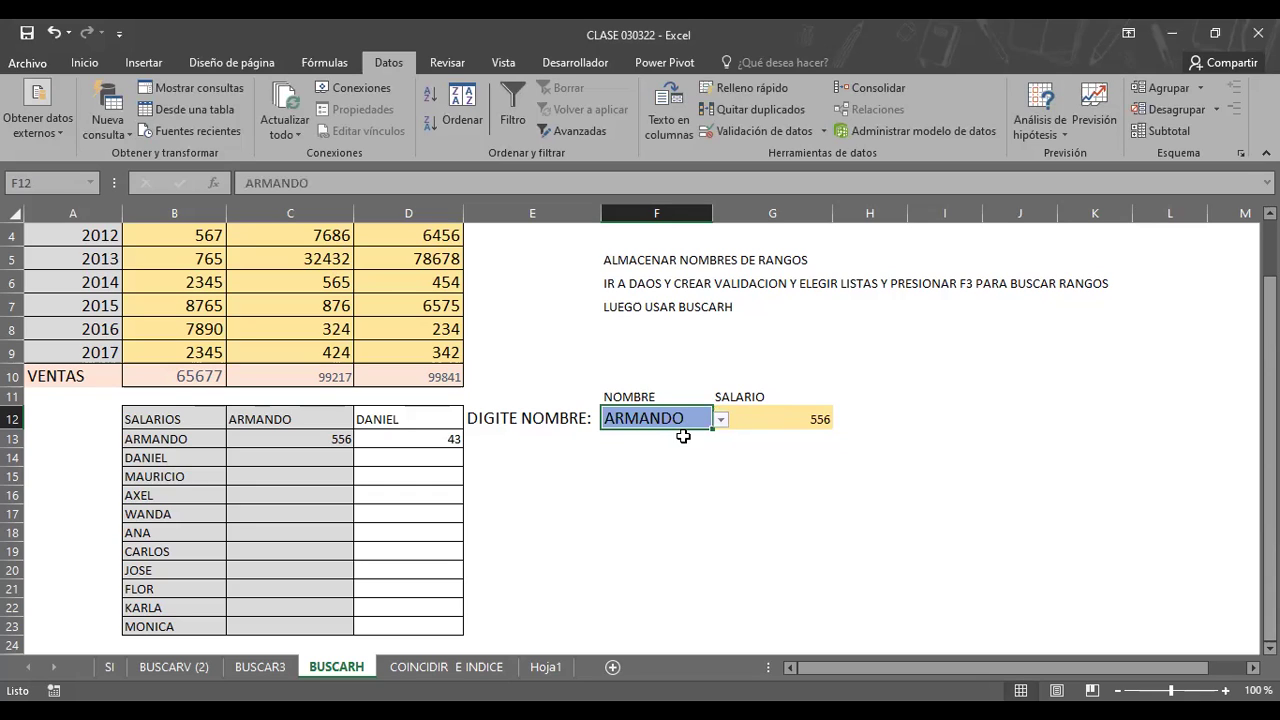
{"action": "left_click", "coordinate": [720, 421]}
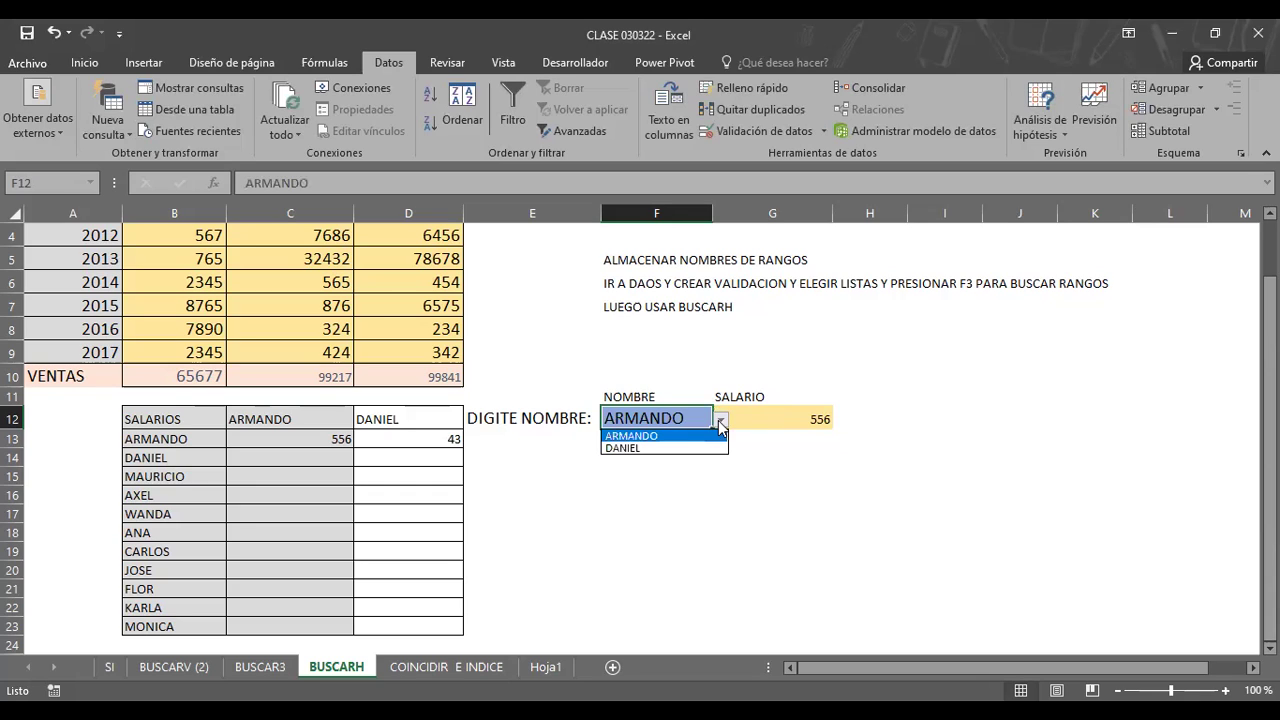
{"action": "left_click", "coordinate": [656, 448]}
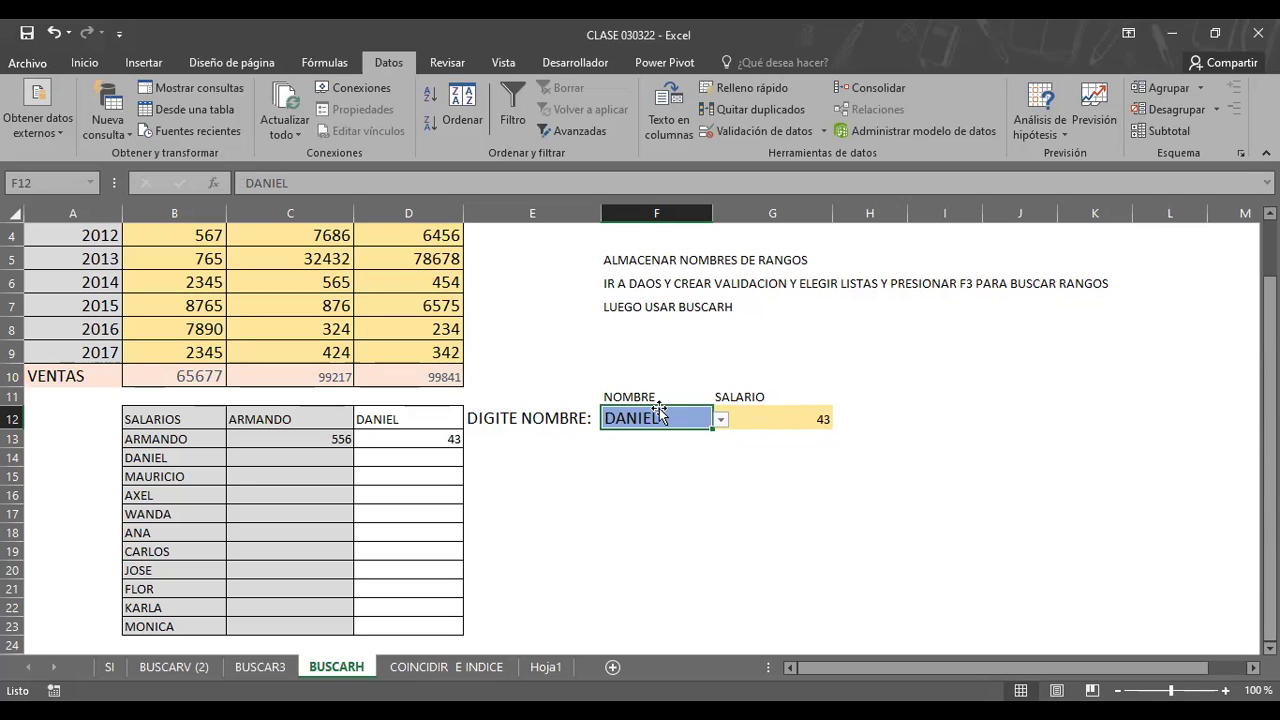
{"action": "left_click", "coordinate": [790, 422]}
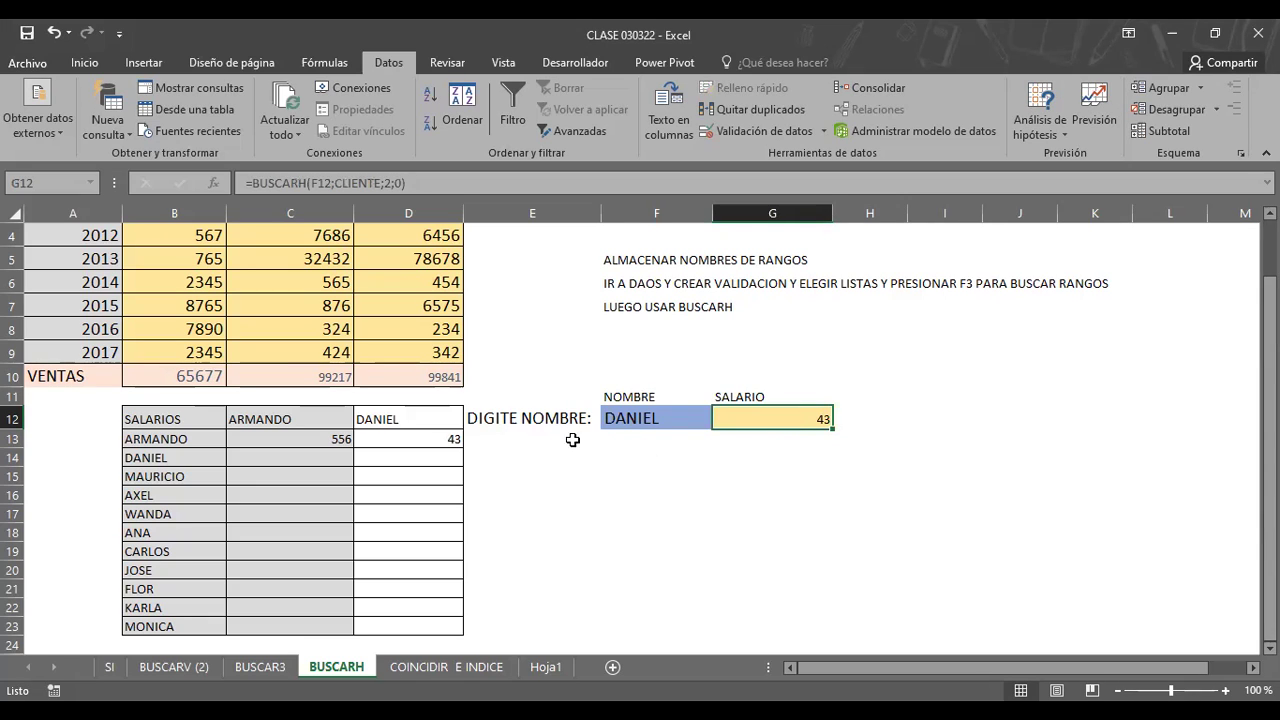
{"action": "left_click", "coordinate": [518, 460]}
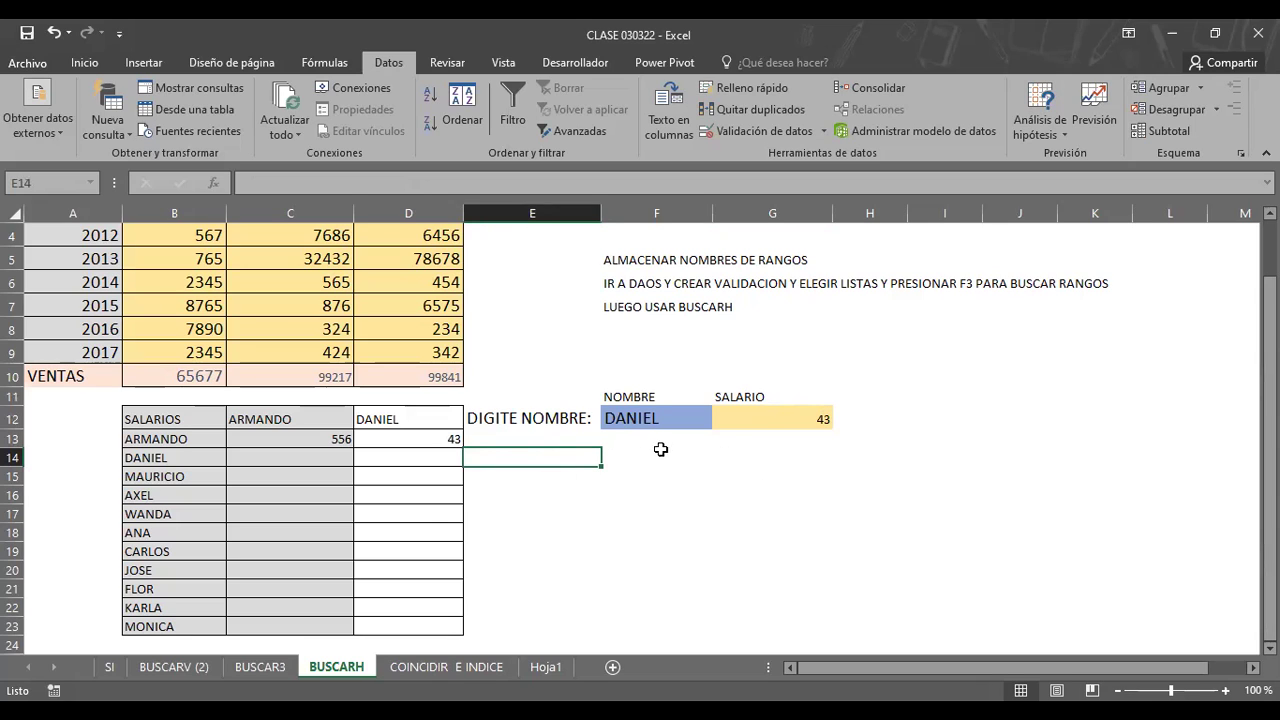
{"action": "left_click", "coordinate": [762, 418]}
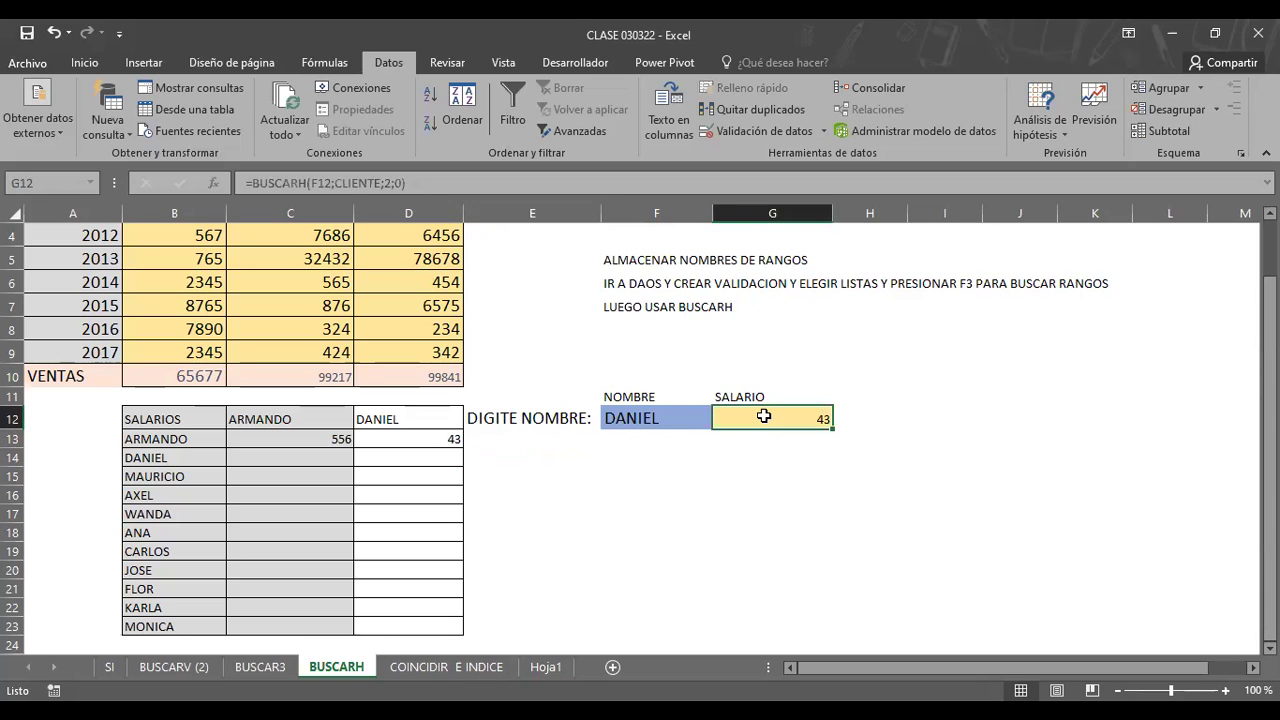
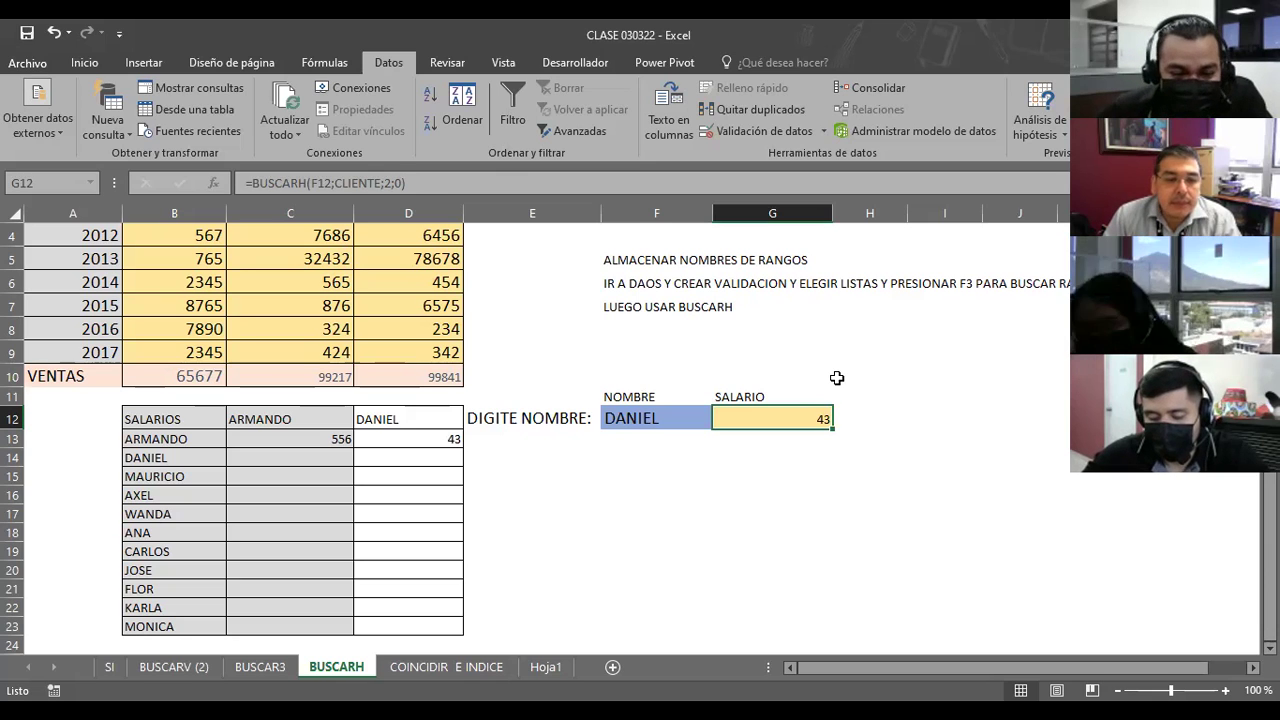
Step: Review the G3 month lookup formula, the F3 month list and the September and month-header figures
{"action": "left_click", "coordinate": [621, 454]}
{"action": "left_click", "coordinate": [525, 456]}
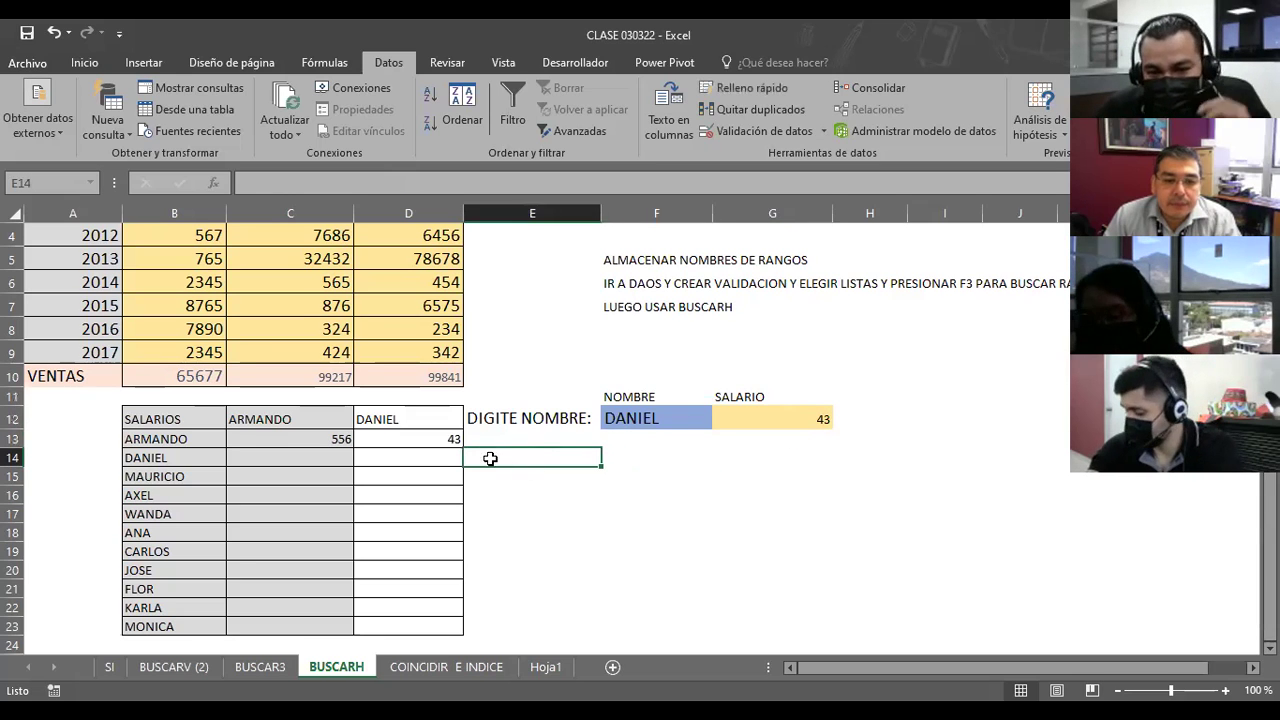
{"action": "left_click", "coordinate": [680, 535]}
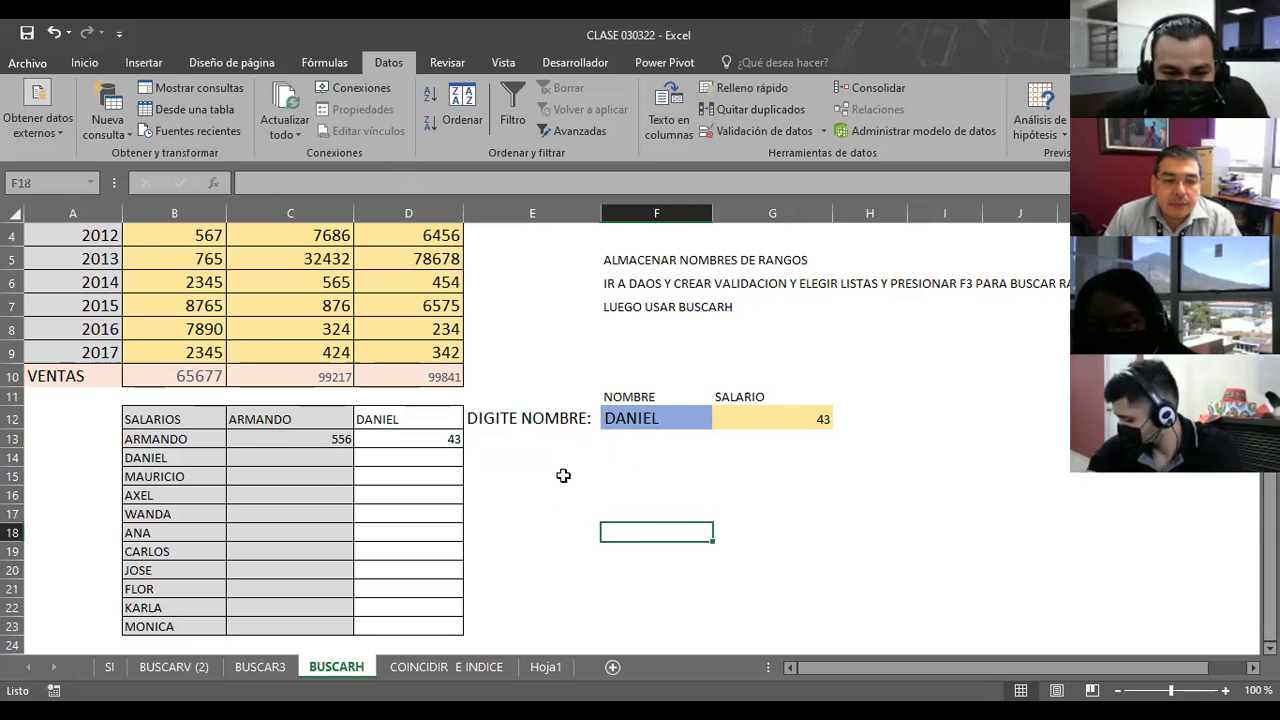
{"action": "scroll", "coordinate": [537, 358], "scroll_direction": "up", "scroll_amount": 1}
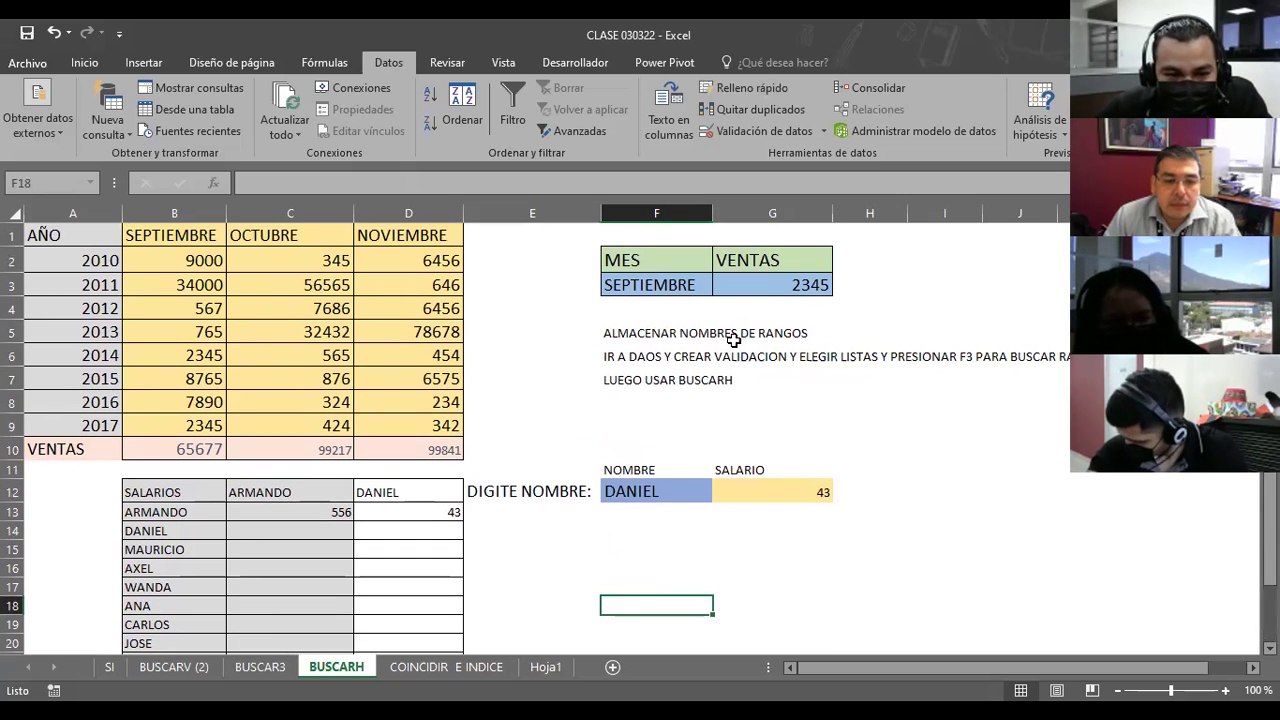
{"action": "left_click", "coordinate": [793, 287]}
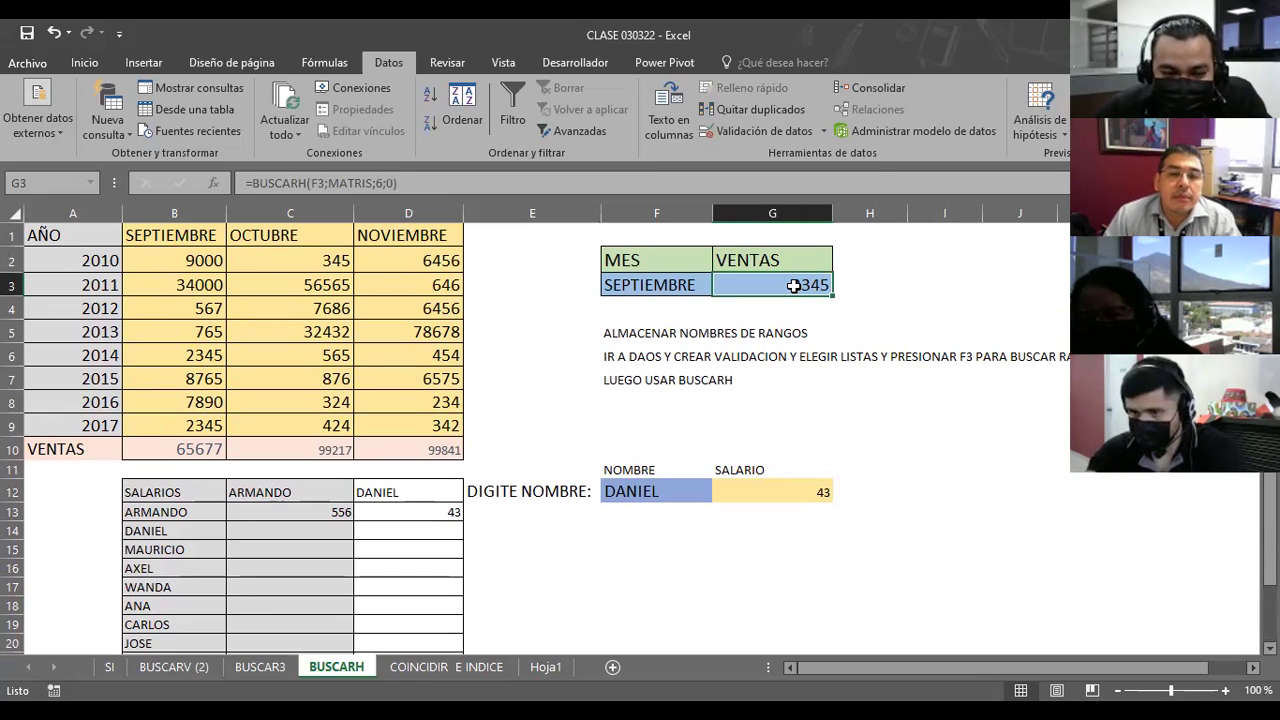
{"action": "left_click", "coordinate": [684, 286]}
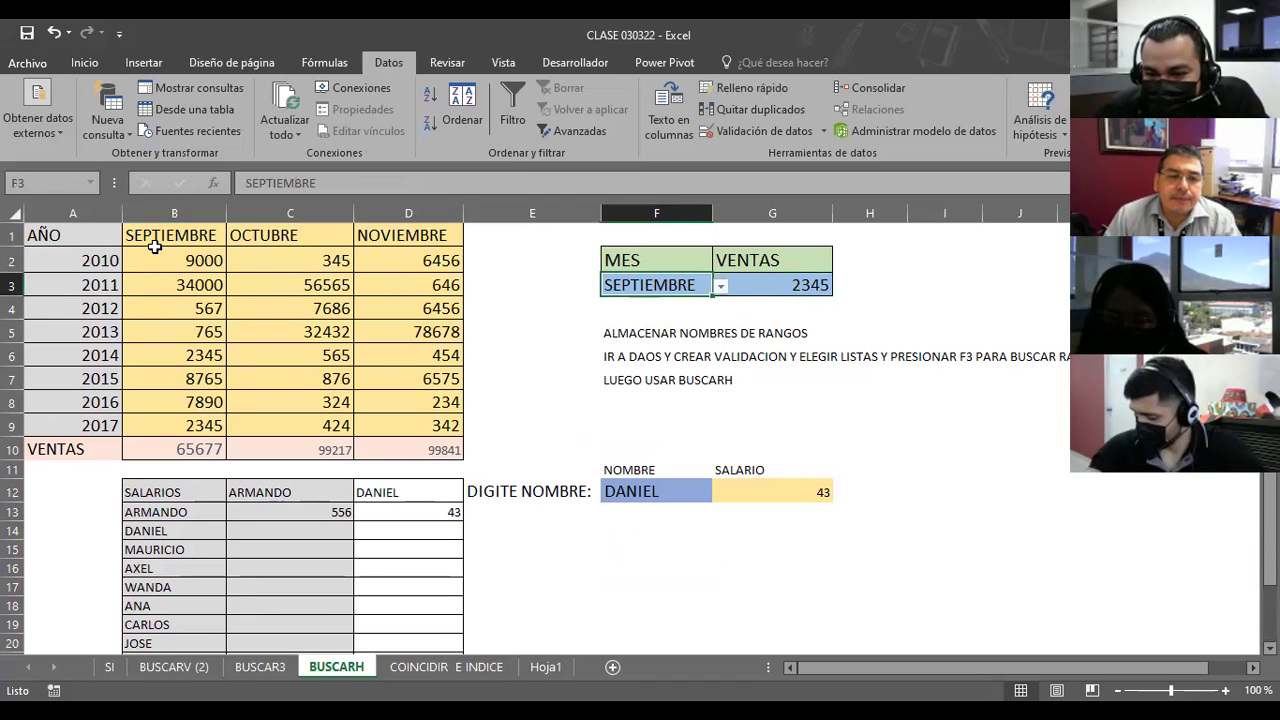
{"action": "left_click", "coordinate": [158, 258]}
{"action": "left_click", "coordinate": [245, 228]}
{"action": "left_click", "coordinate": [392, 234]}
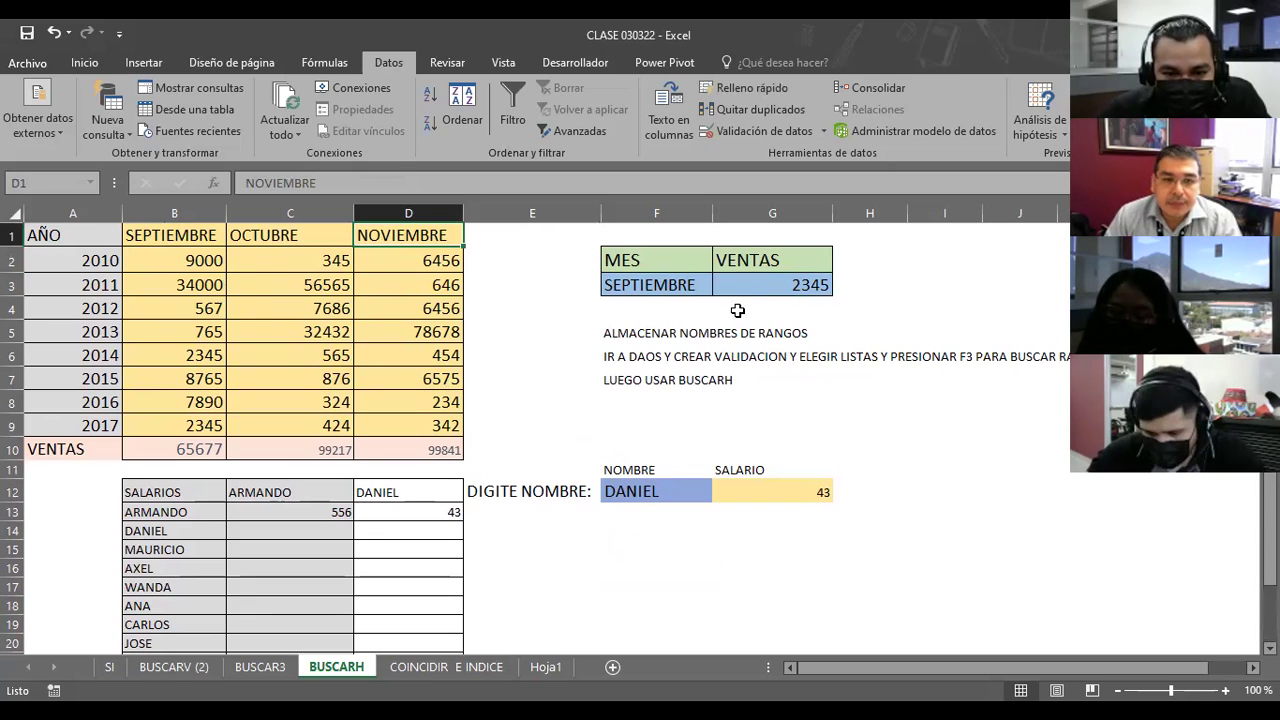
{"action": "left_click", "coordinate": [768, 288]}
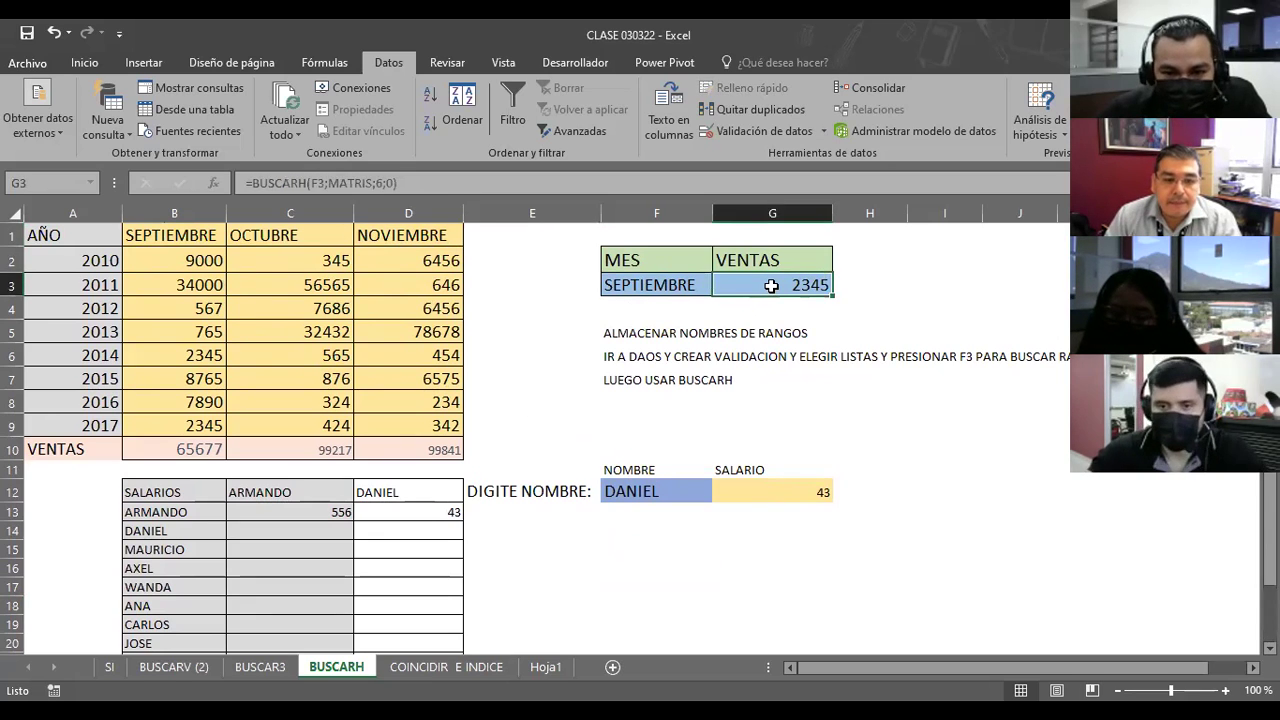
Step: Change the G3 BUSCARH row index from 6 to 4: =BUSCARH(F3;MATRIS;4;0)
{"action": "left_click", "coordinate": [383, 185]}
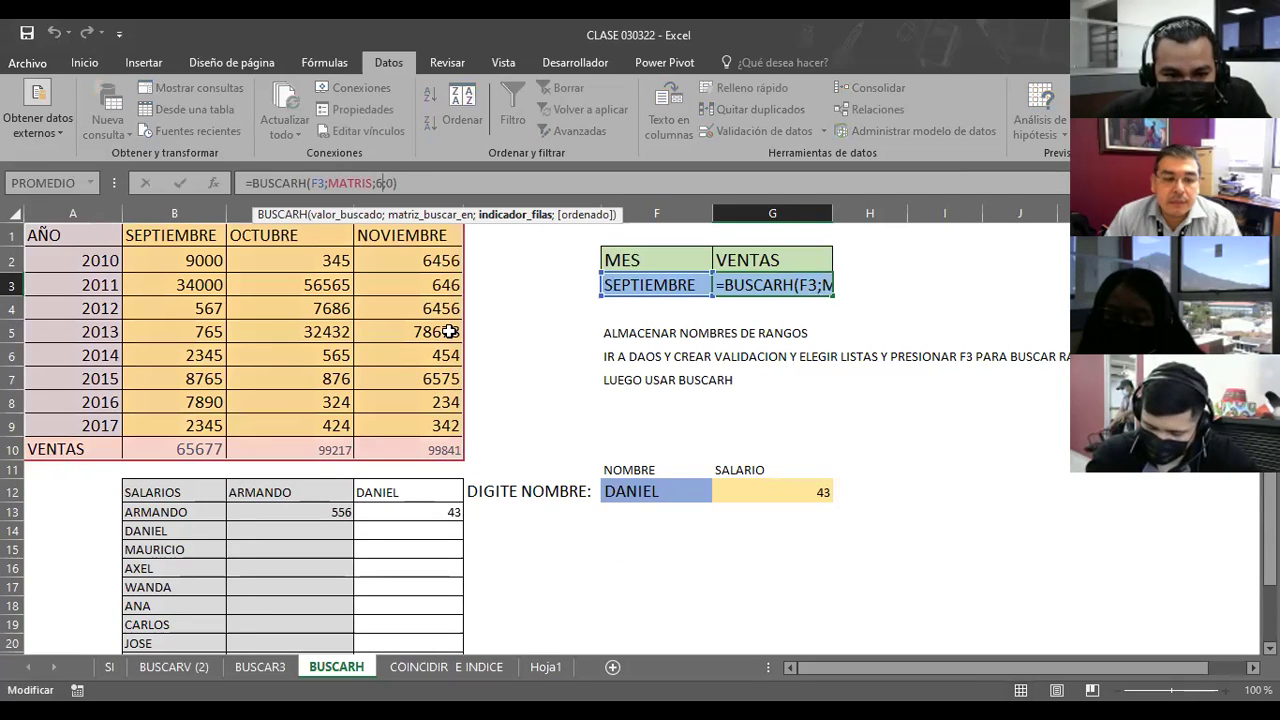
{"action": "key", "text": "BackSpace"}
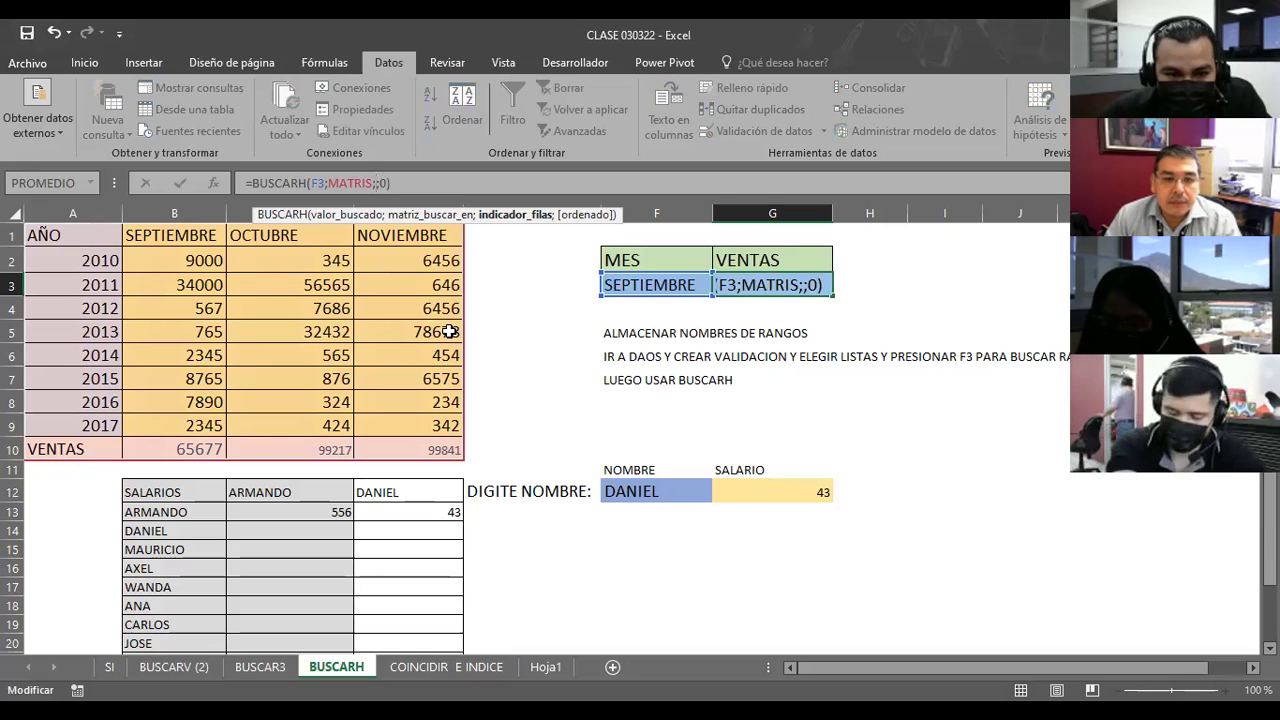
{"action": "type", "text": "4"}
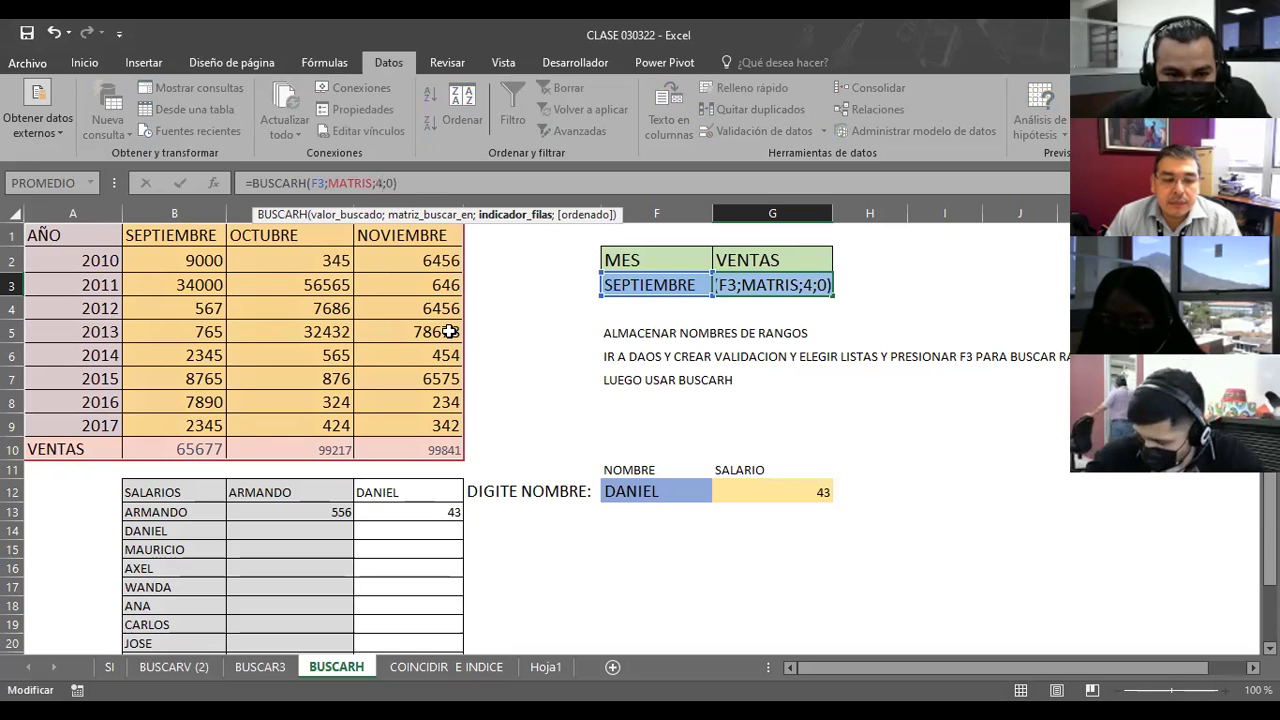
{"action": "key", "text": "Return"}
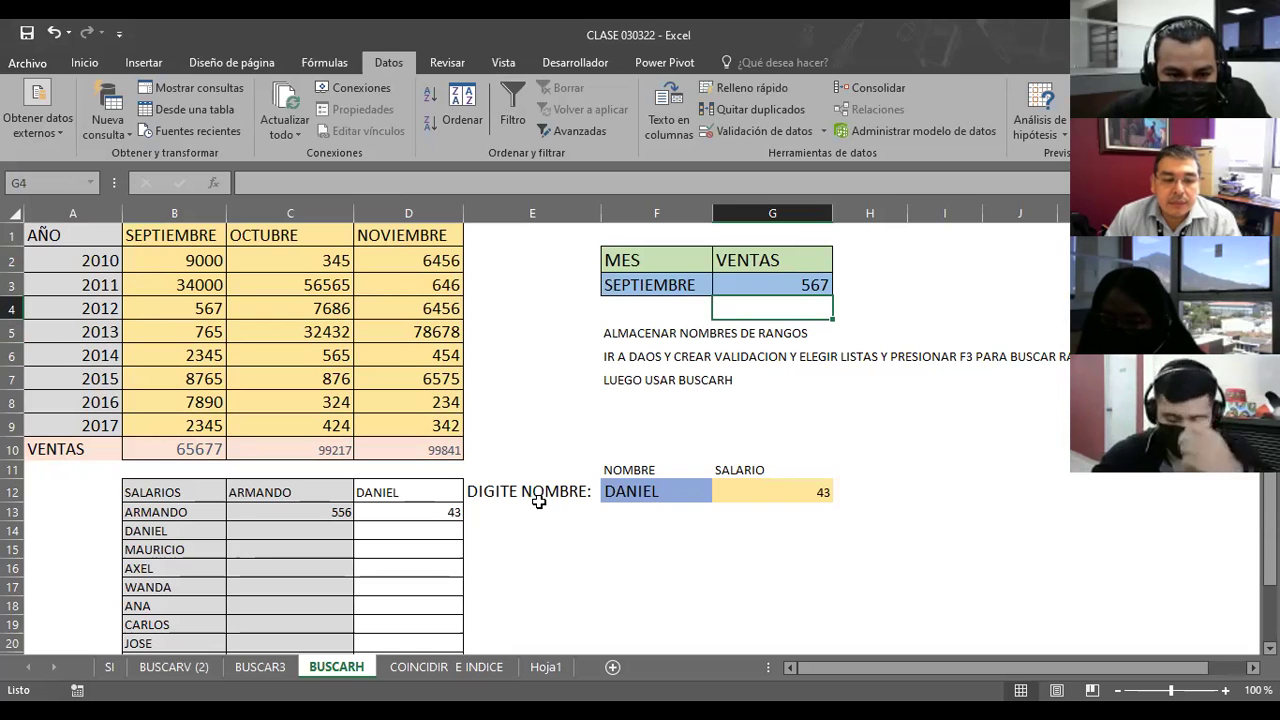
Step: Clear the contents of the salary lookup area around DANIEL
{"action": "scroll", "coordinate": [580, 541], "scroll_direction": "down", "scroll_amount": 1}
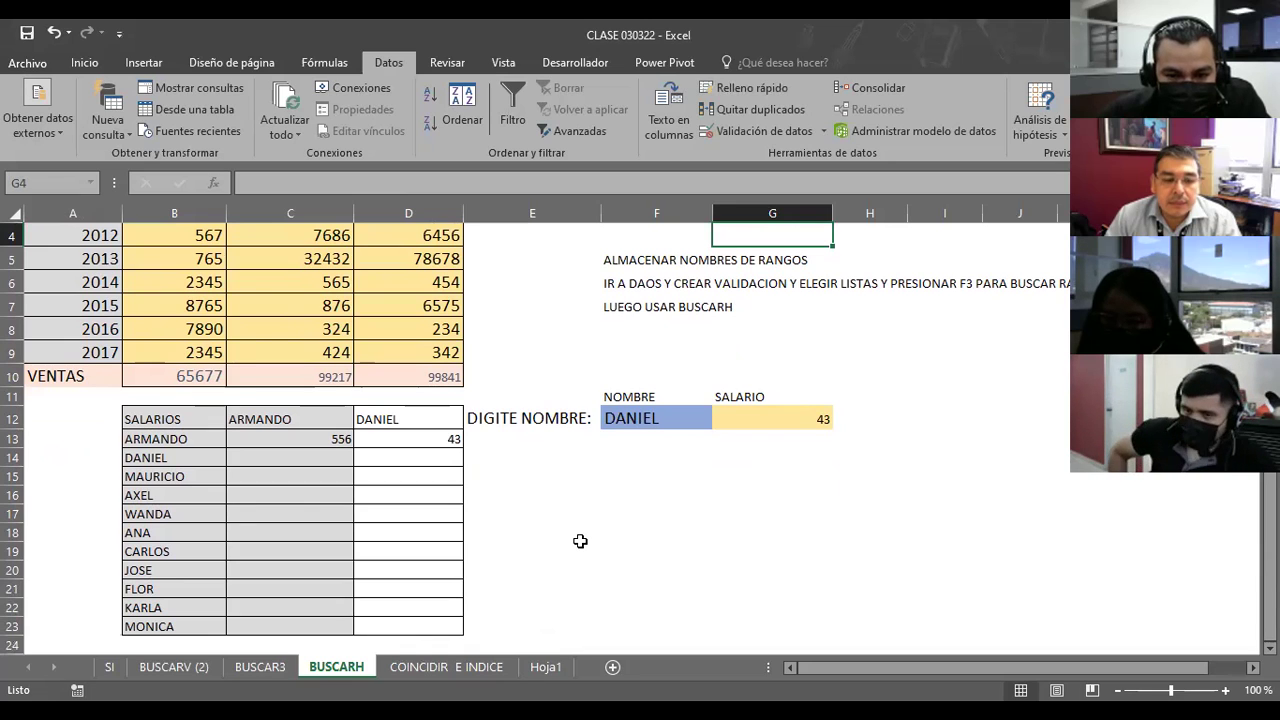
{"action": "left_click", "coordinate": [594, 531]}
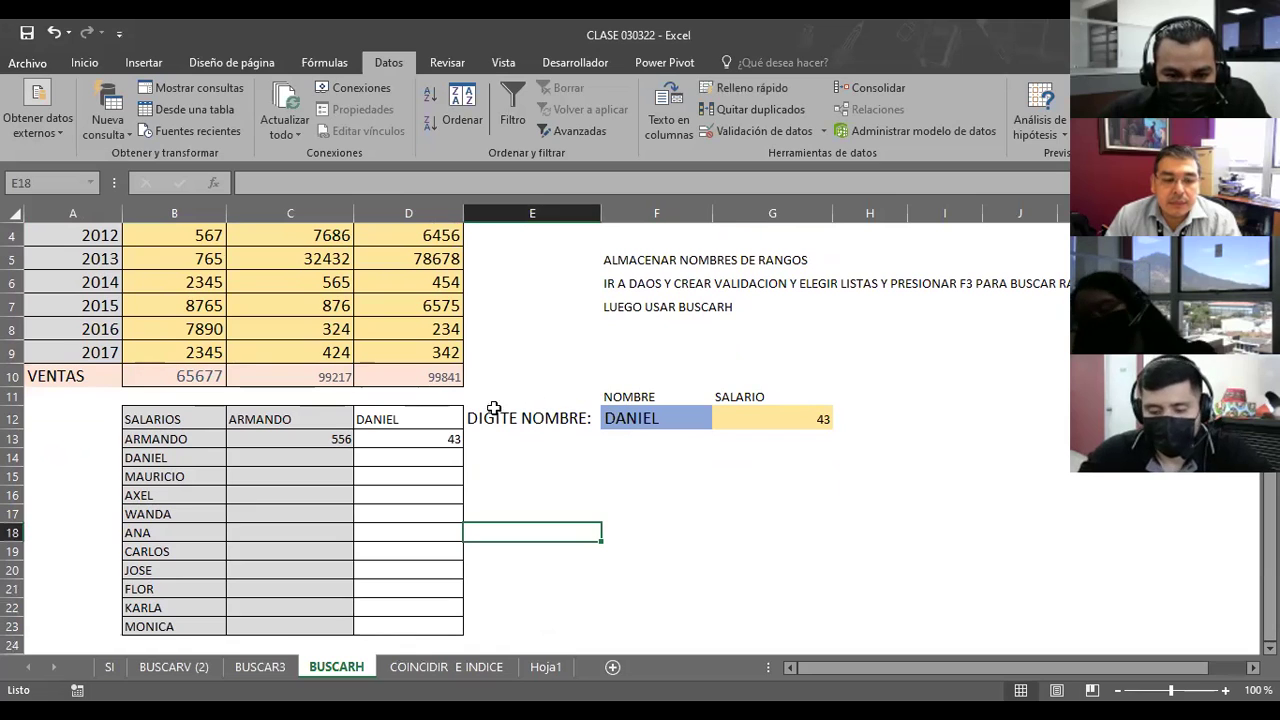
{"action": "mouse_move", "coordinate": [480, 396]}
{"action": "left_mouse_down"}
{"action": "mouse_move", "coordinate": [848, 457]}
{"action": "mouse_move", "coordinate": [870, 492]}
{"action": "left_mouse_up"}
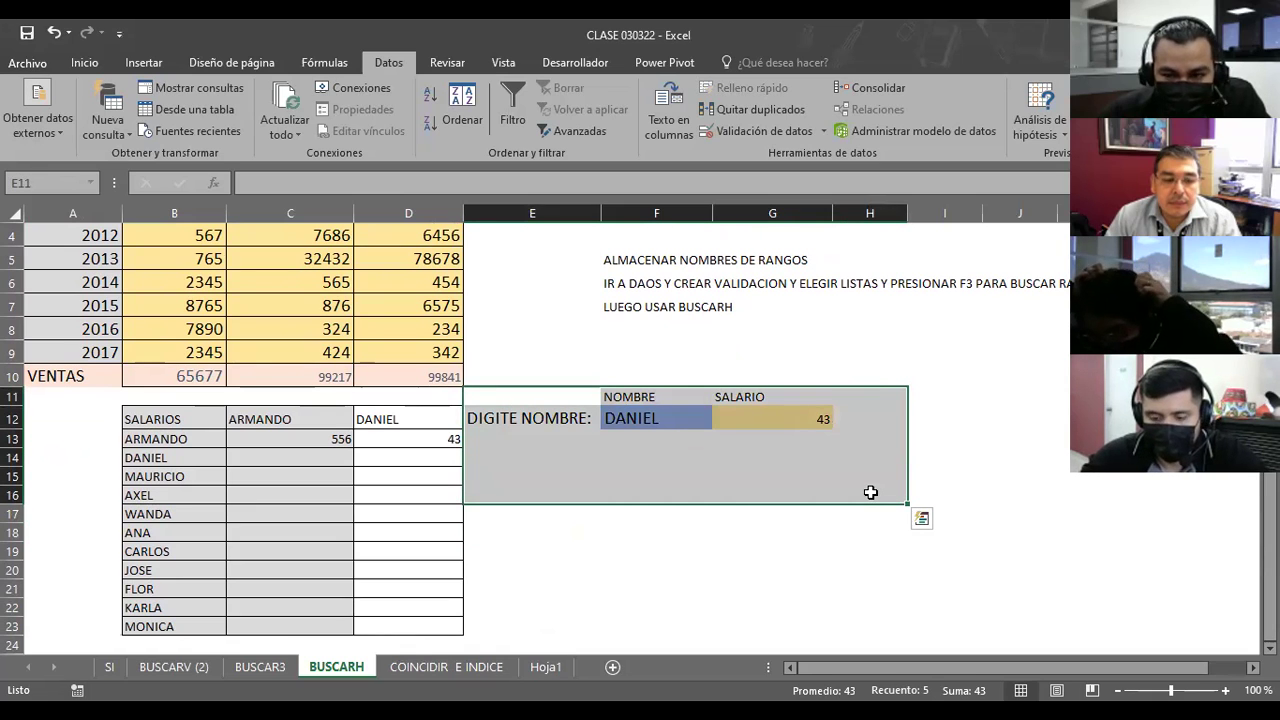
{"action": "key", "text": "Delete"}
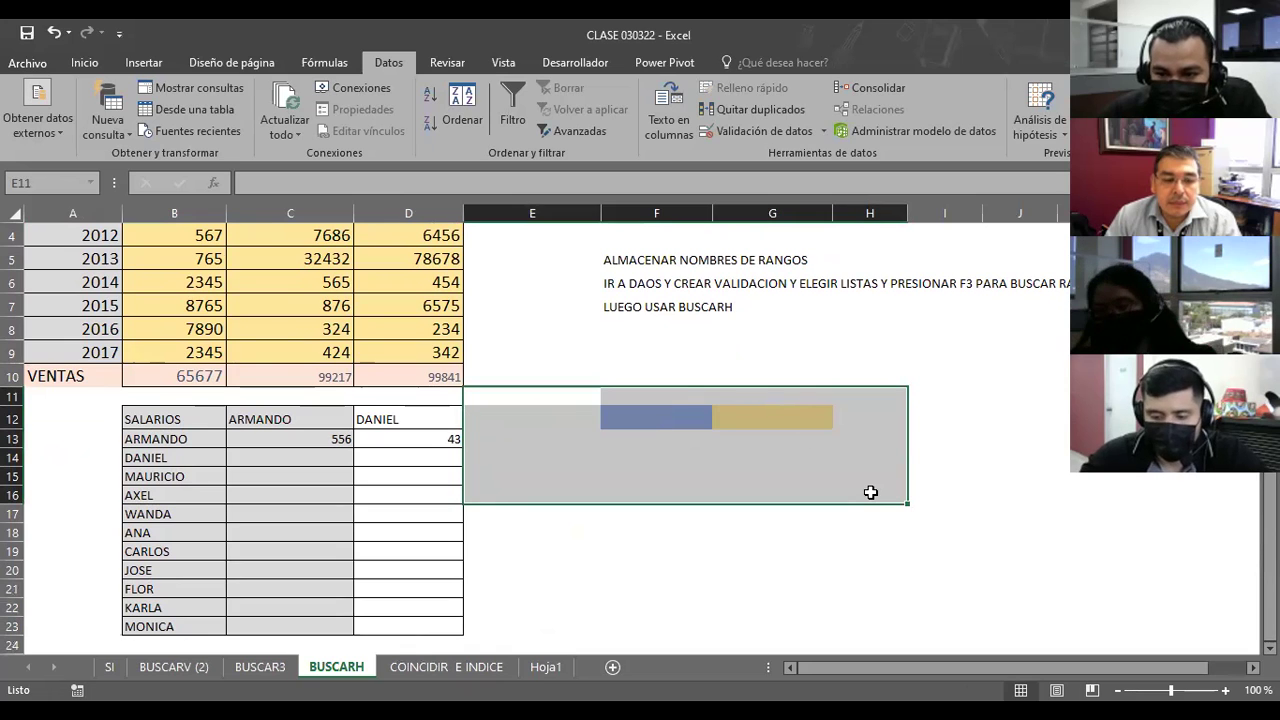
{"action": "left_click", "coordinate": [681, 363]}
{"action": "left_click", "coordinate": [643, 420]}
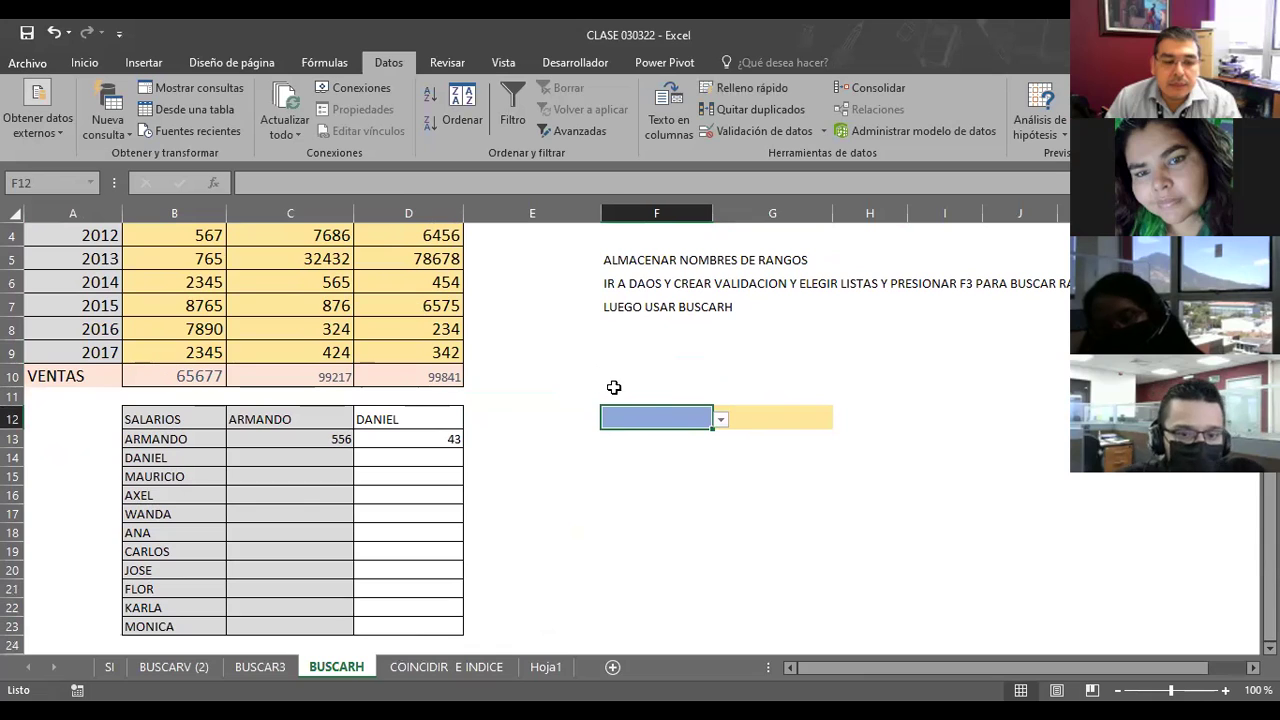
{"action": "left_click", "coordinate": [547, 472]}
{"action": "left_click", "coordinate": [542, 456]}
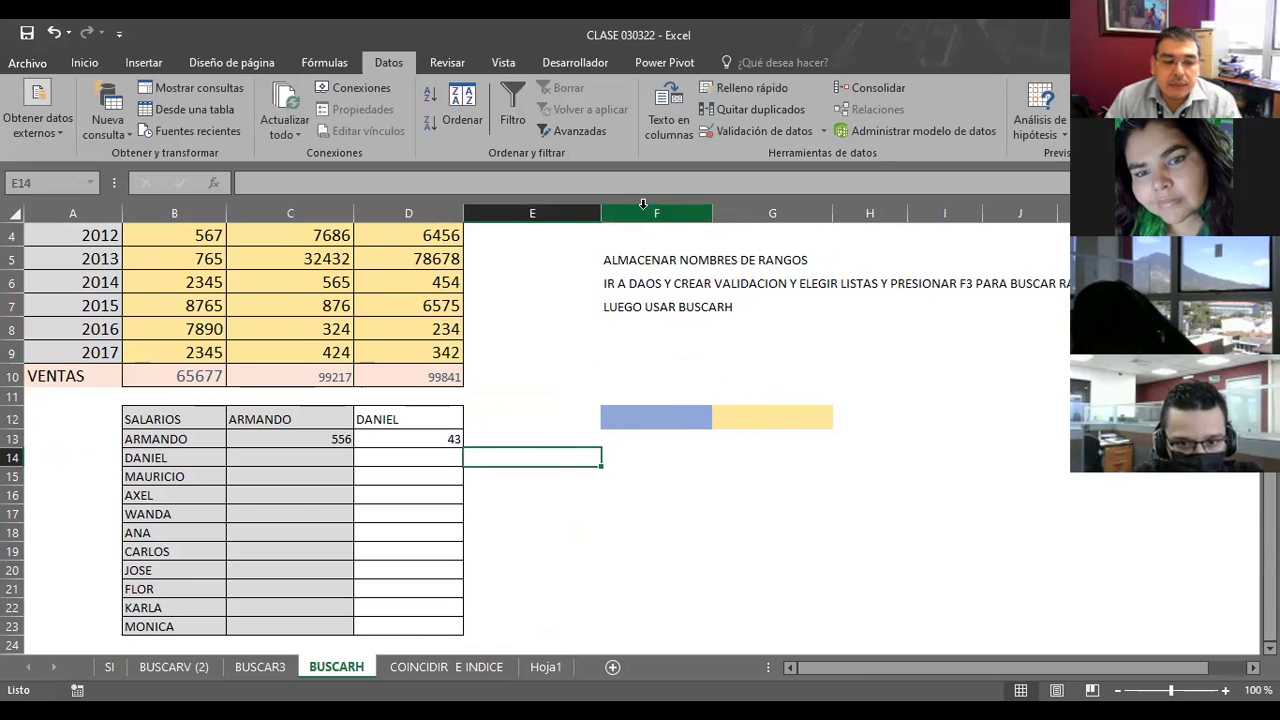
Step: Delete columns F through H
{"action": "left_click_drag", "start_coordinate": [643, 210], "coordinate": [793, 213]}
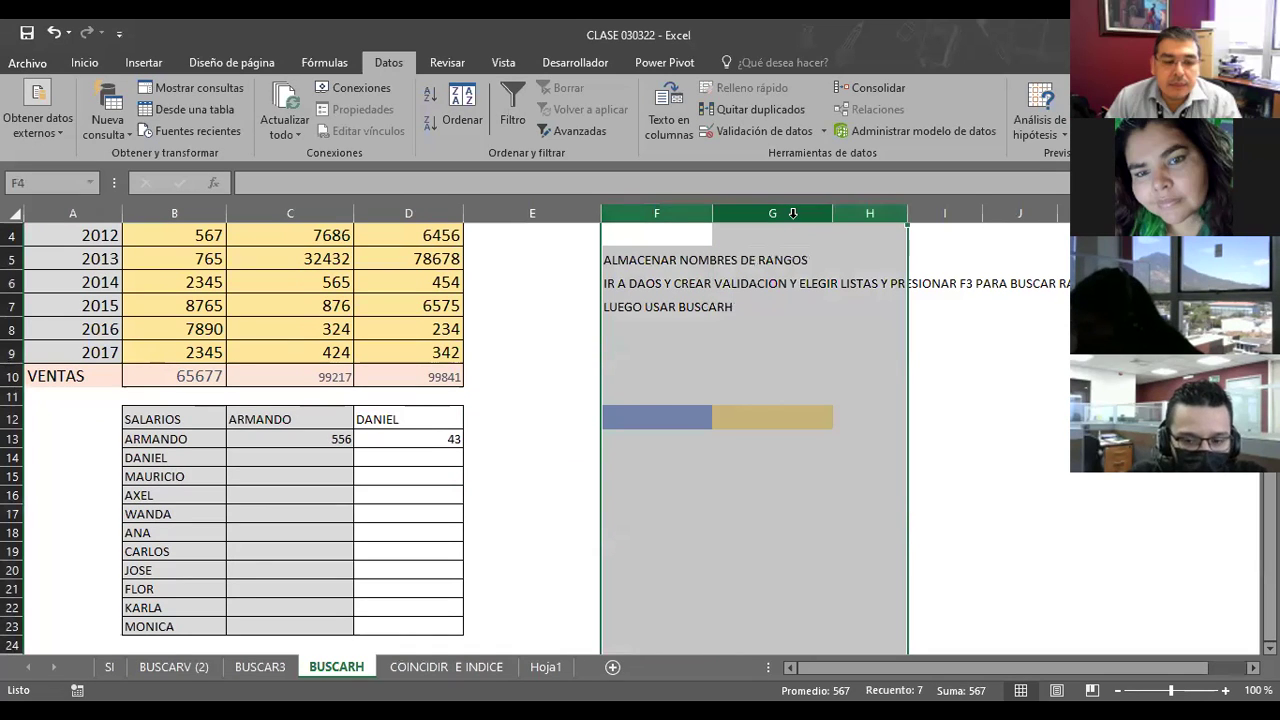
{"action": "right_click", "coordinate": [793, 215]}
{"action": "left_click", "coordinate": [845, 372]}
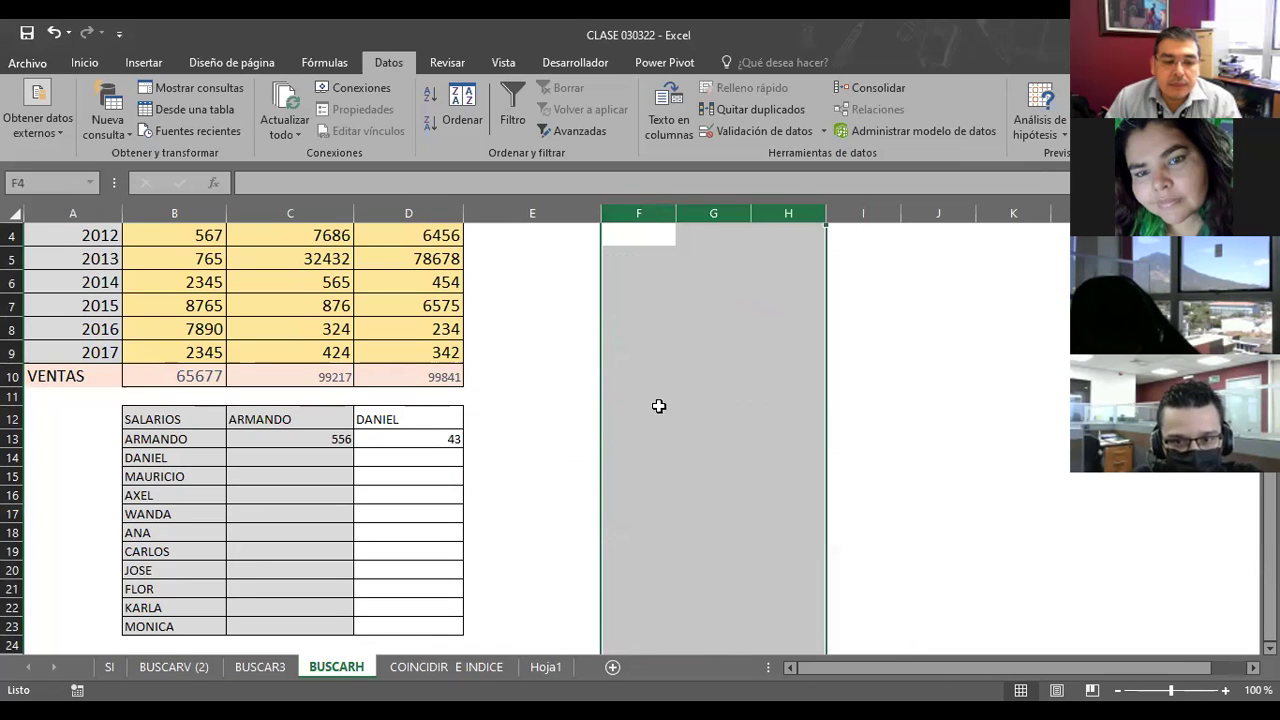
{"action": "left_click", "coordinate": [566, 435]}
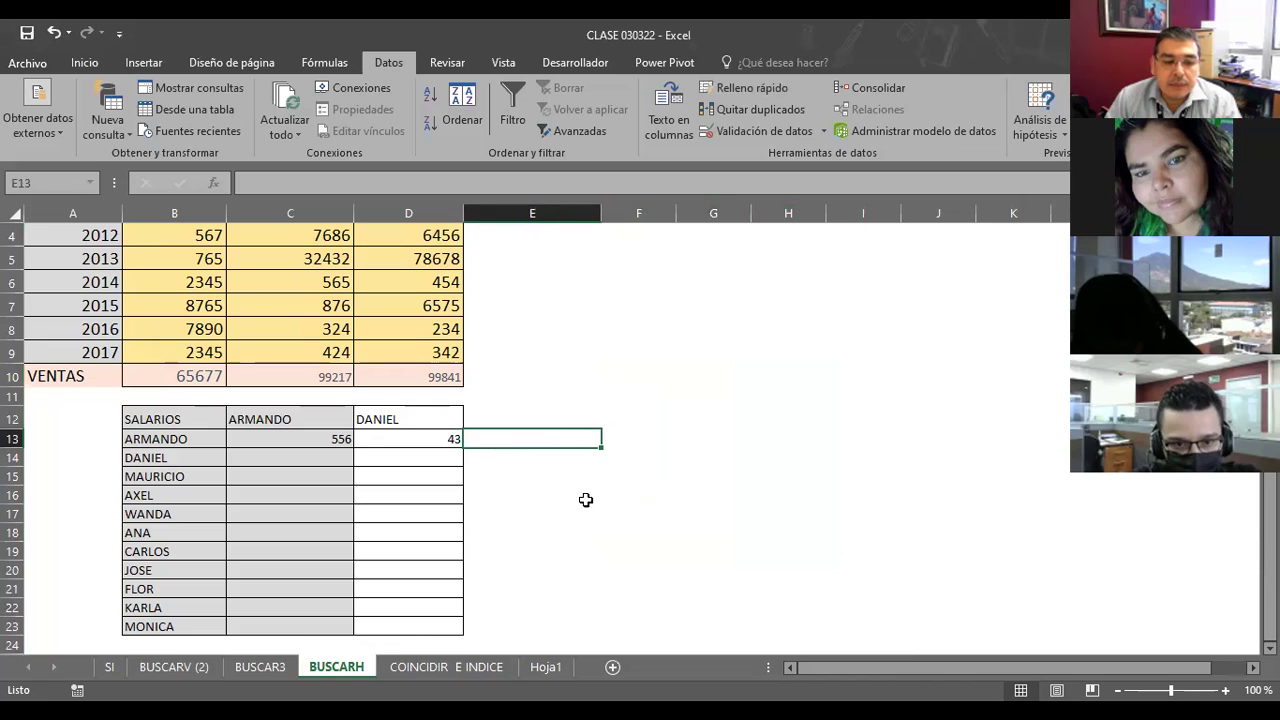
Step: Delete rows 12 to 24 holding the SALARIOS table
{"action": "scroll", "coordinate": [586, 500], "scroll_direction": "up", "scroll_amount": 1}
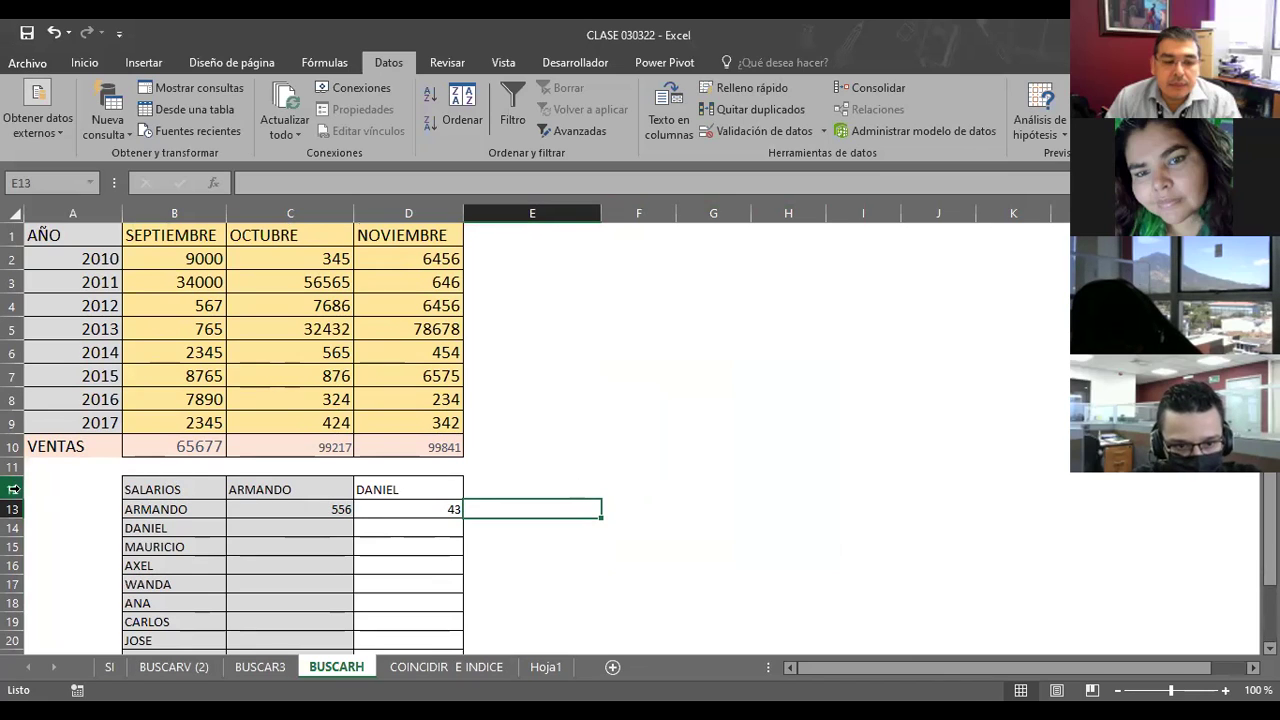
{"action": "left_click_drag", "start_coordinate": [13, 488], "coordinate": [18, 612]}
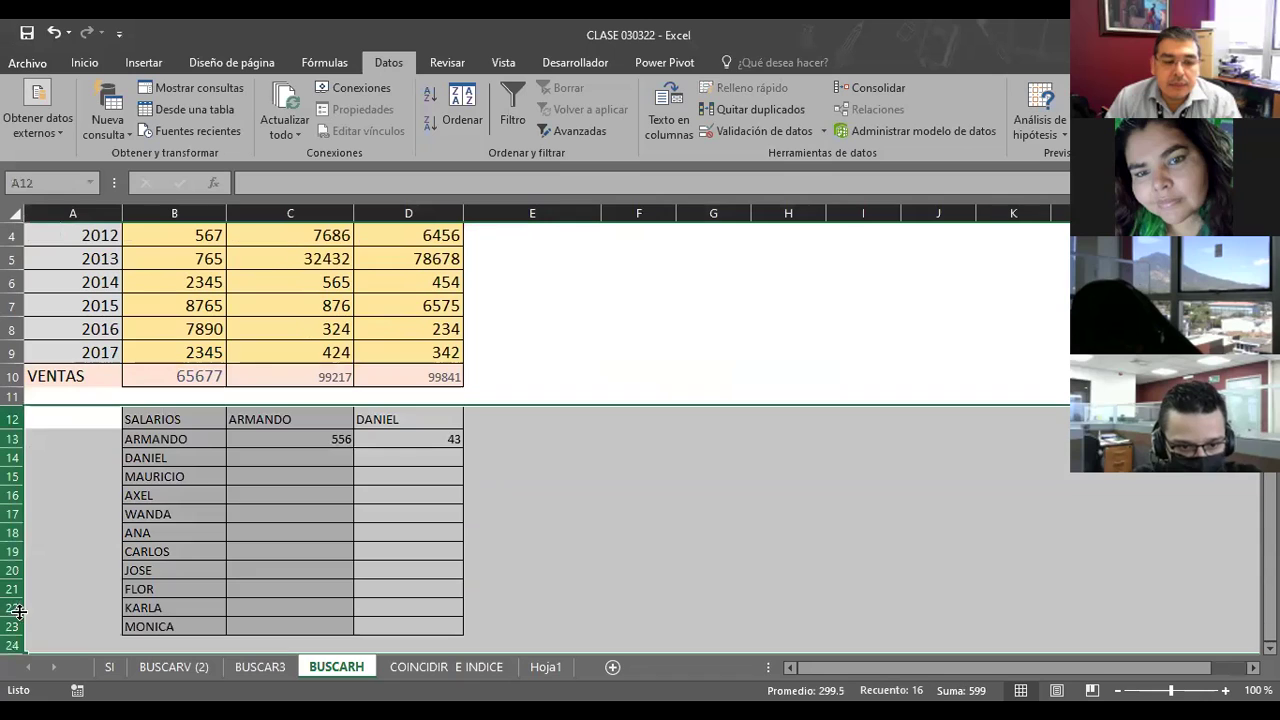
{"action": "right_click", "coordinate": [101, 469]}
{"action": "left_click", "coordinate": [101, 469]}
{"action": "left_click", "coordinate": [389, 437]}
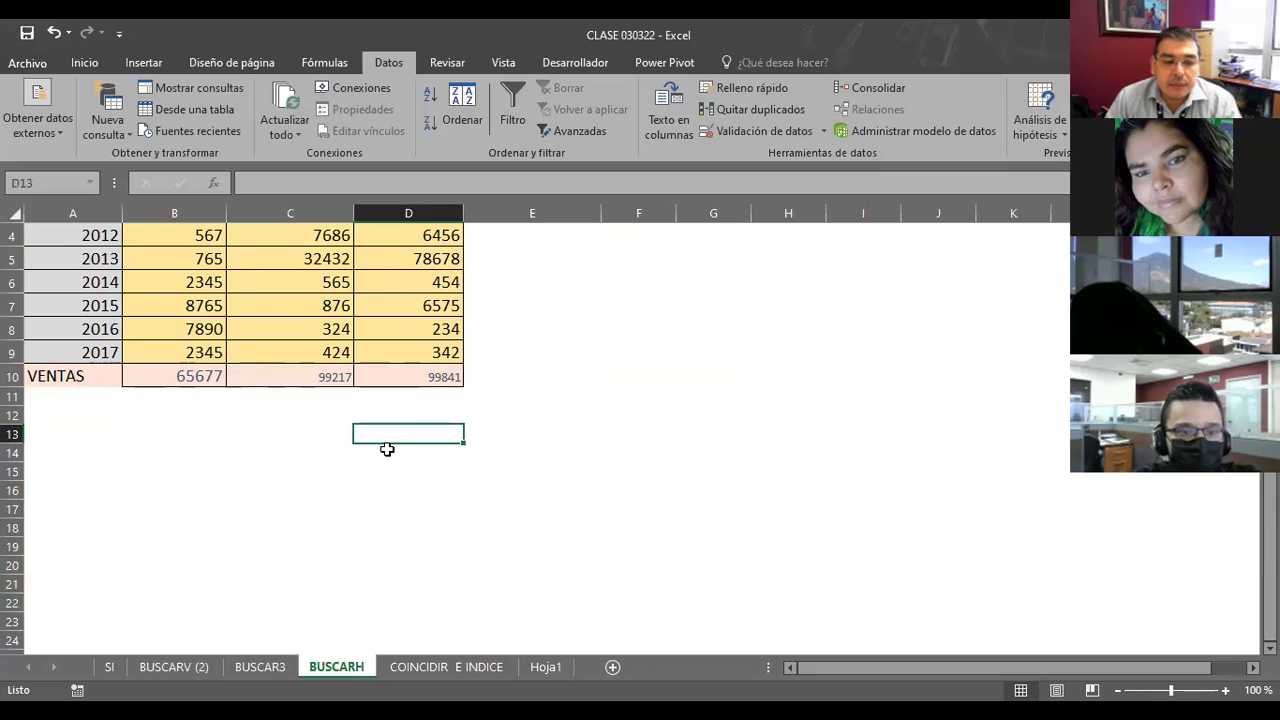
{"action": "left_click", "coordinate": [270, 437]}
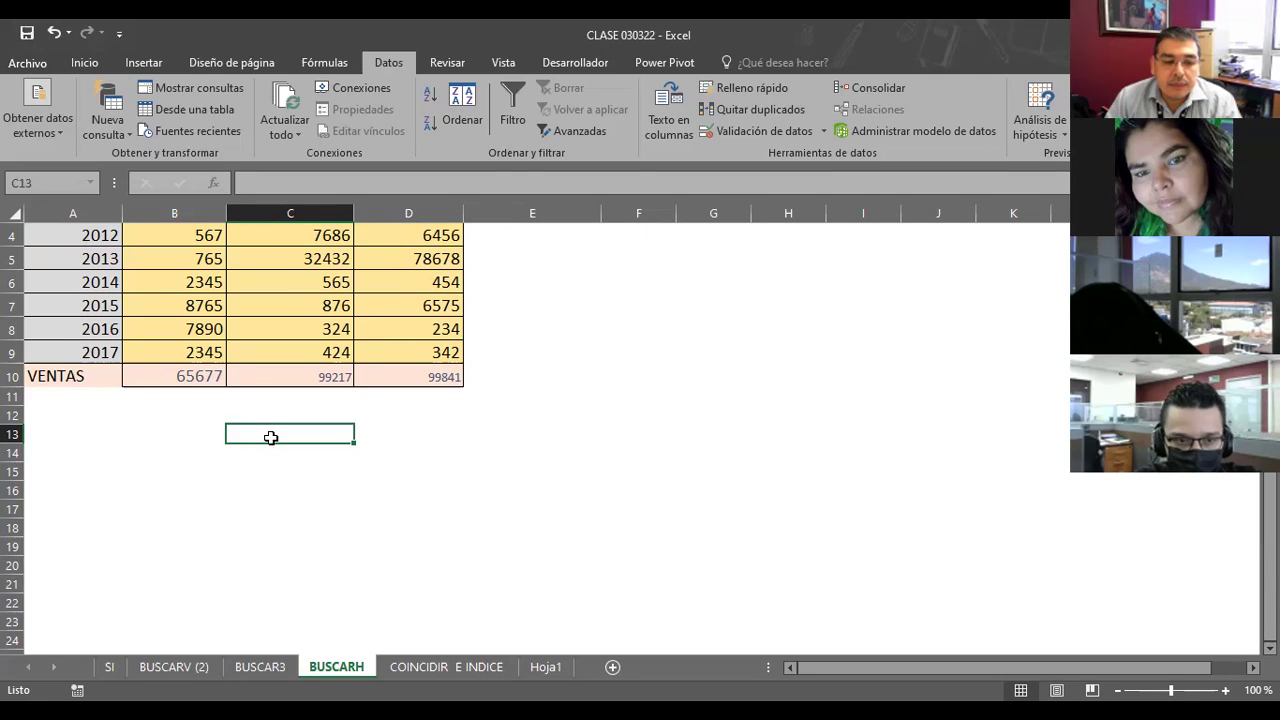
{"action": "left_click", "coordinate": [190, 432]}
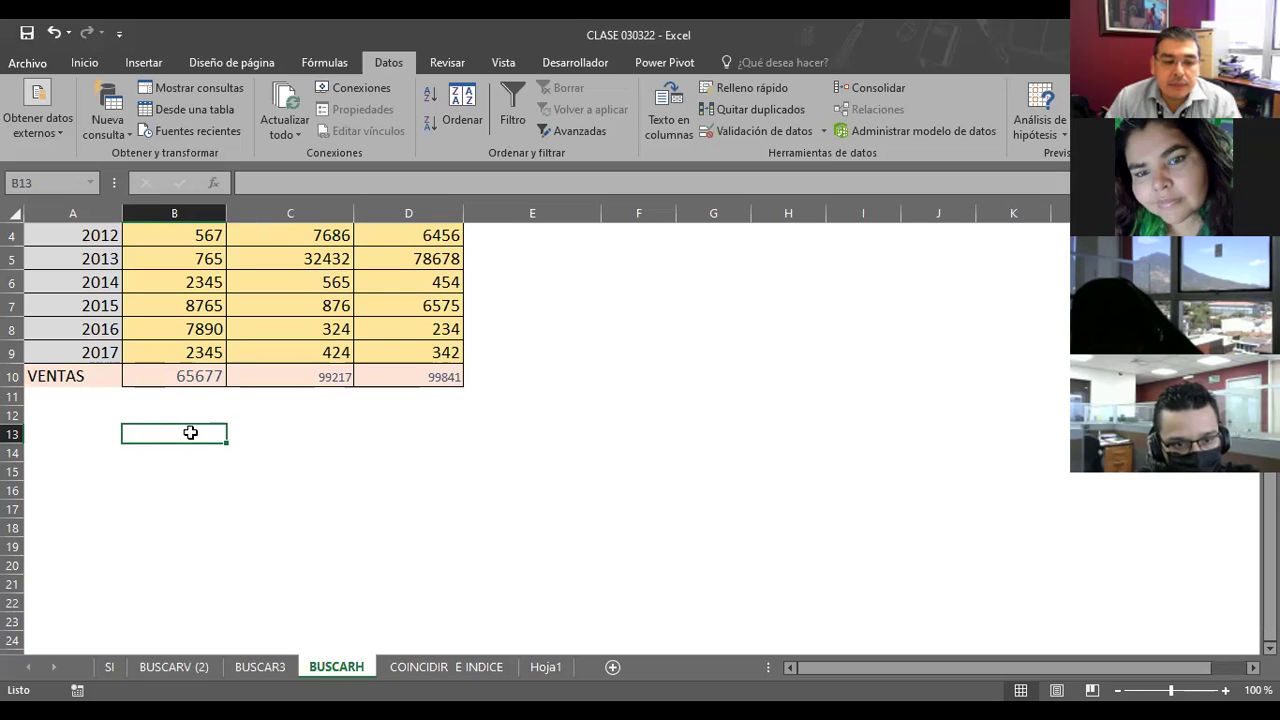
Step: Enter product names MESAS, SILLAS, LAMPARAS and MANTELES across B13:E13
{"action": "type", "text": "MESAS"}
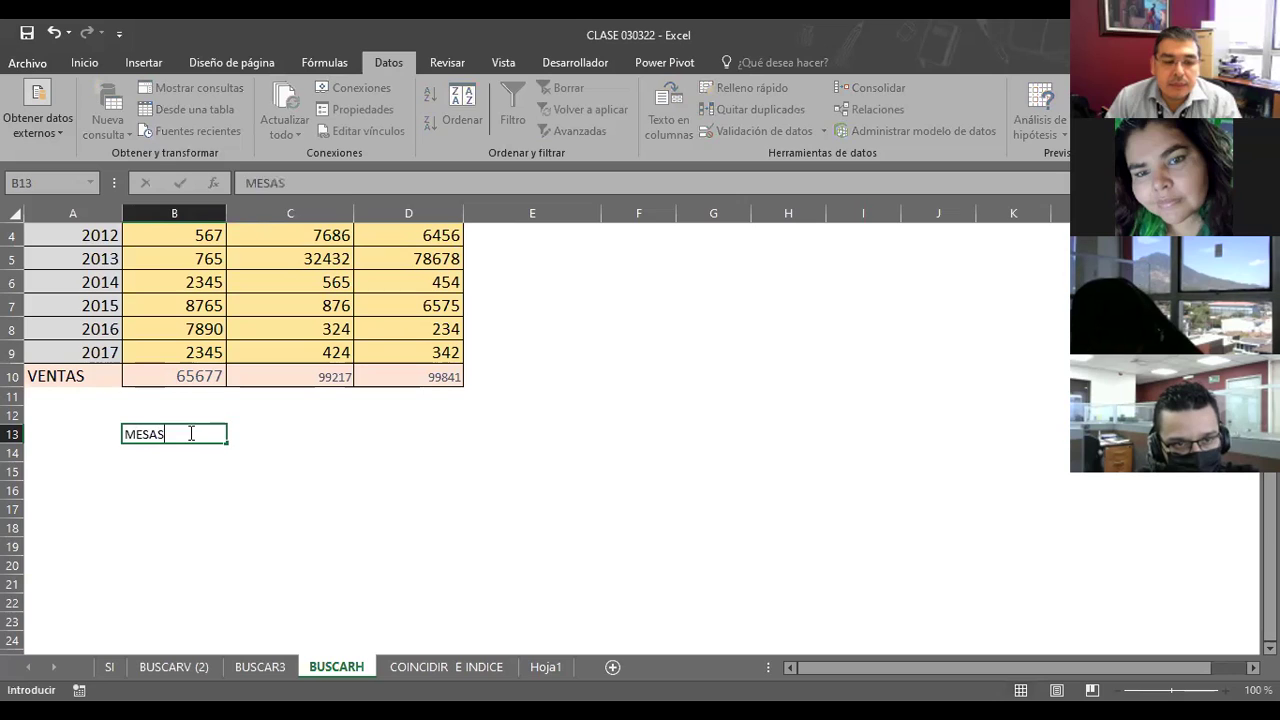
{"action": "key", "text": "Tab"}
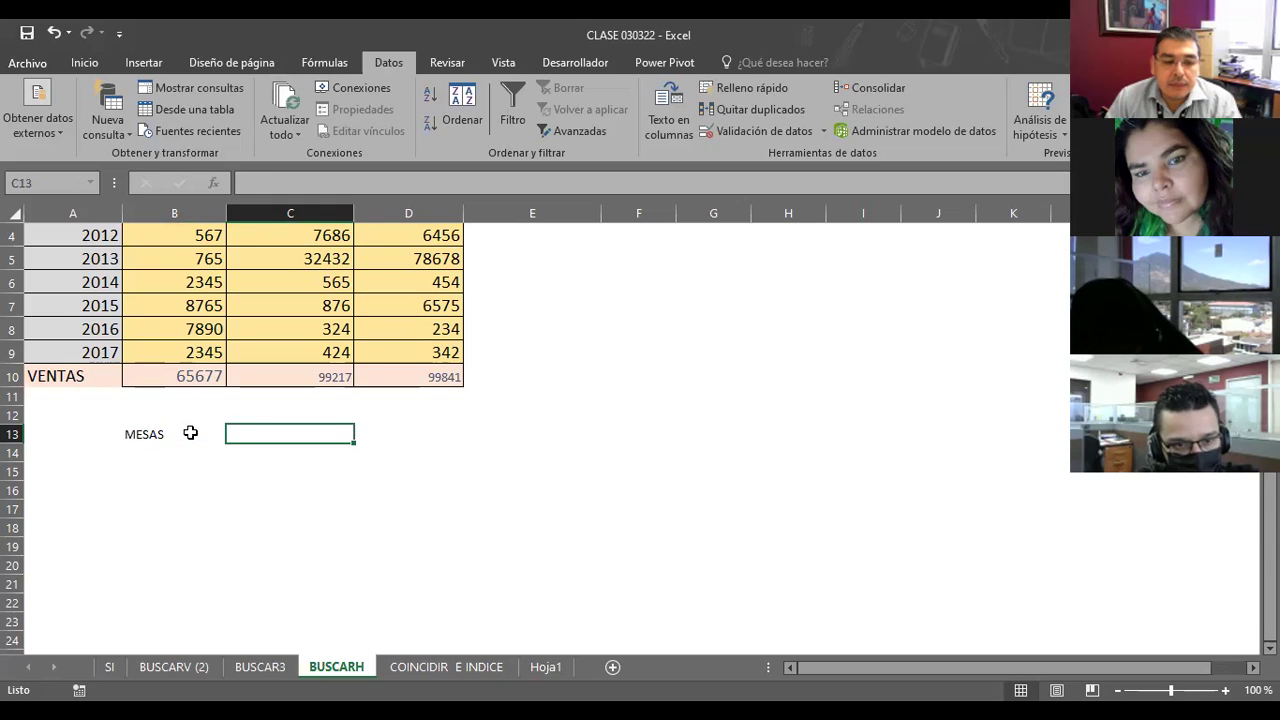
{"action": "type", "text": "SILLAS"}
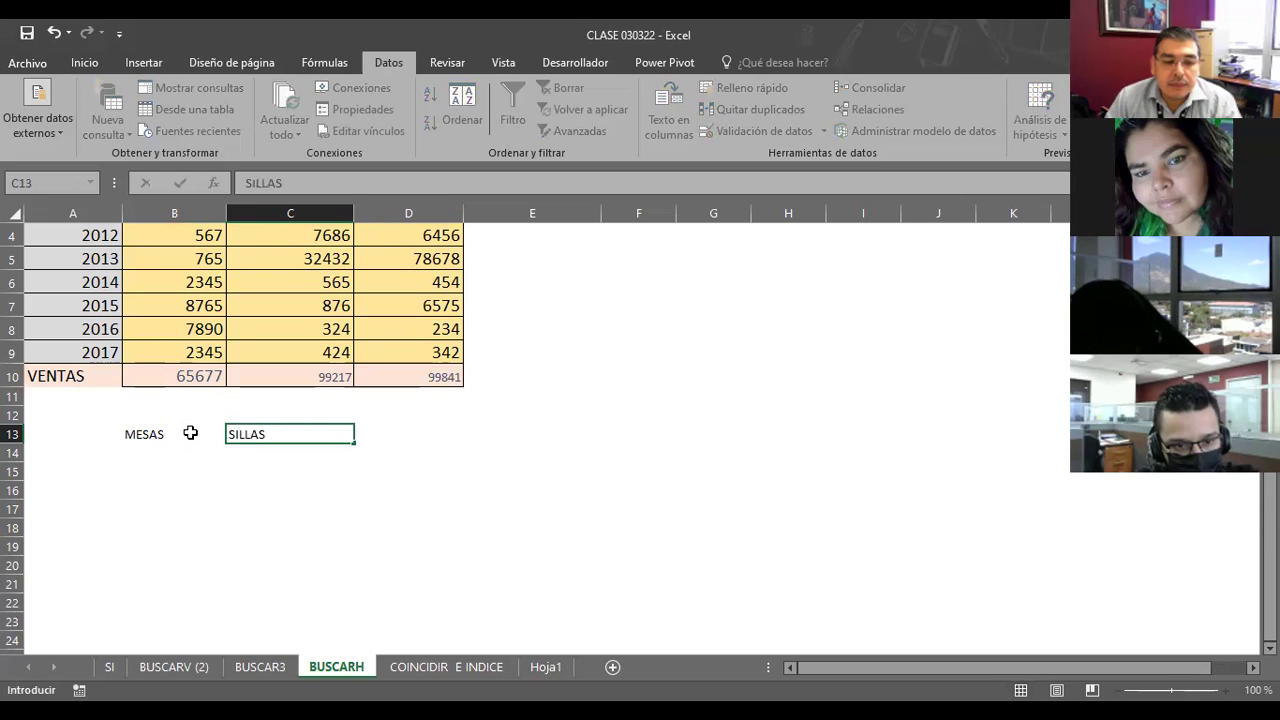
{"action": "key", "text": "Tab"}
{"action": "type", "text": "LAMPARA"}
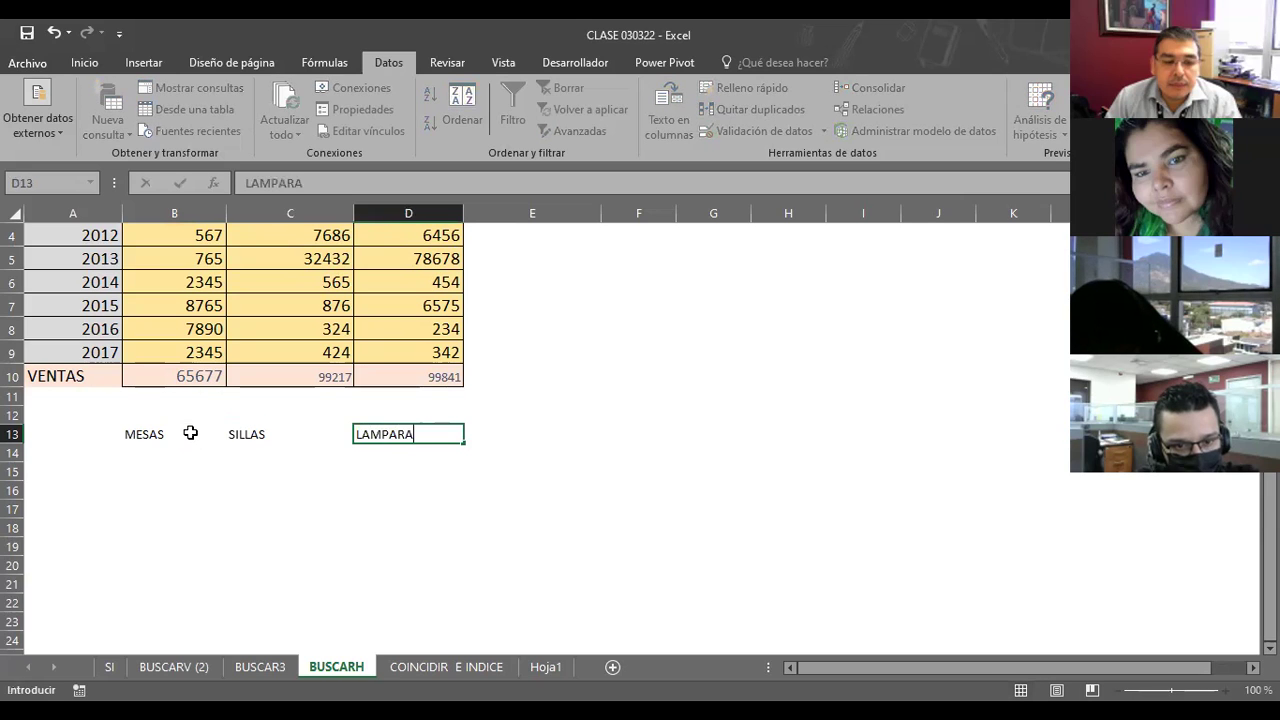
{"action": "key", "text": "Tab"}
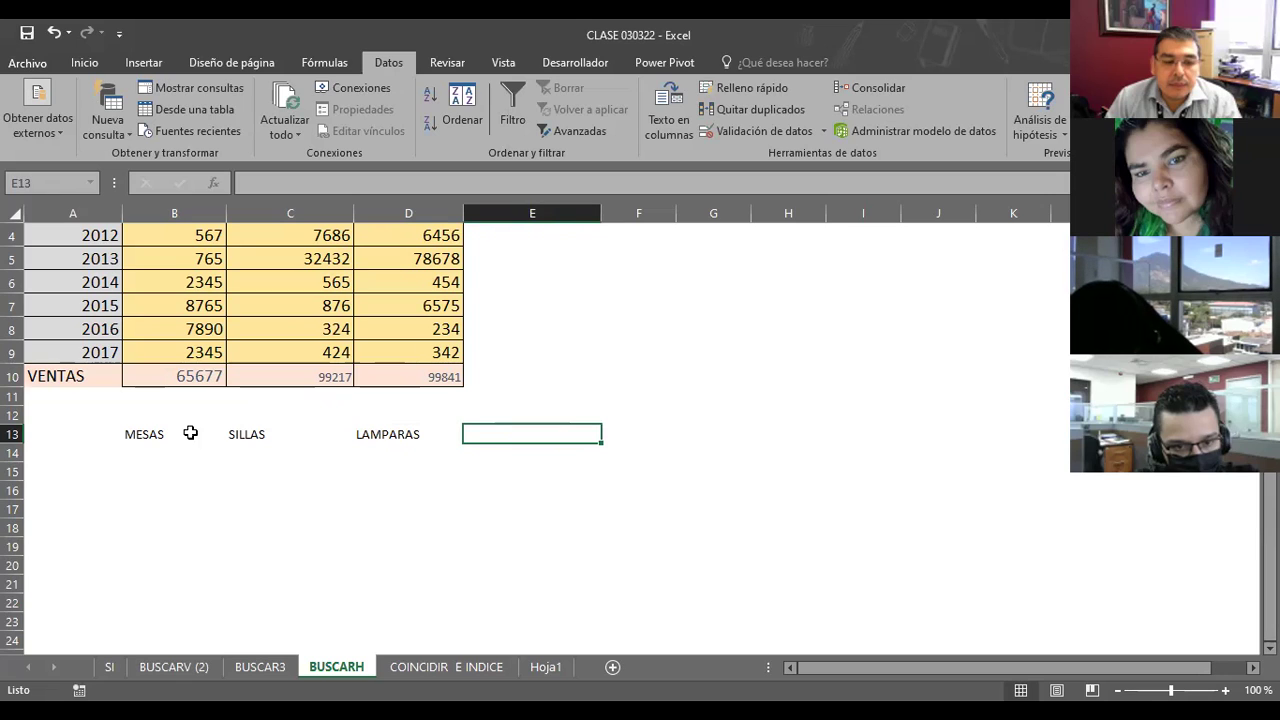
{"action": "type", "text": "MANTELE"}
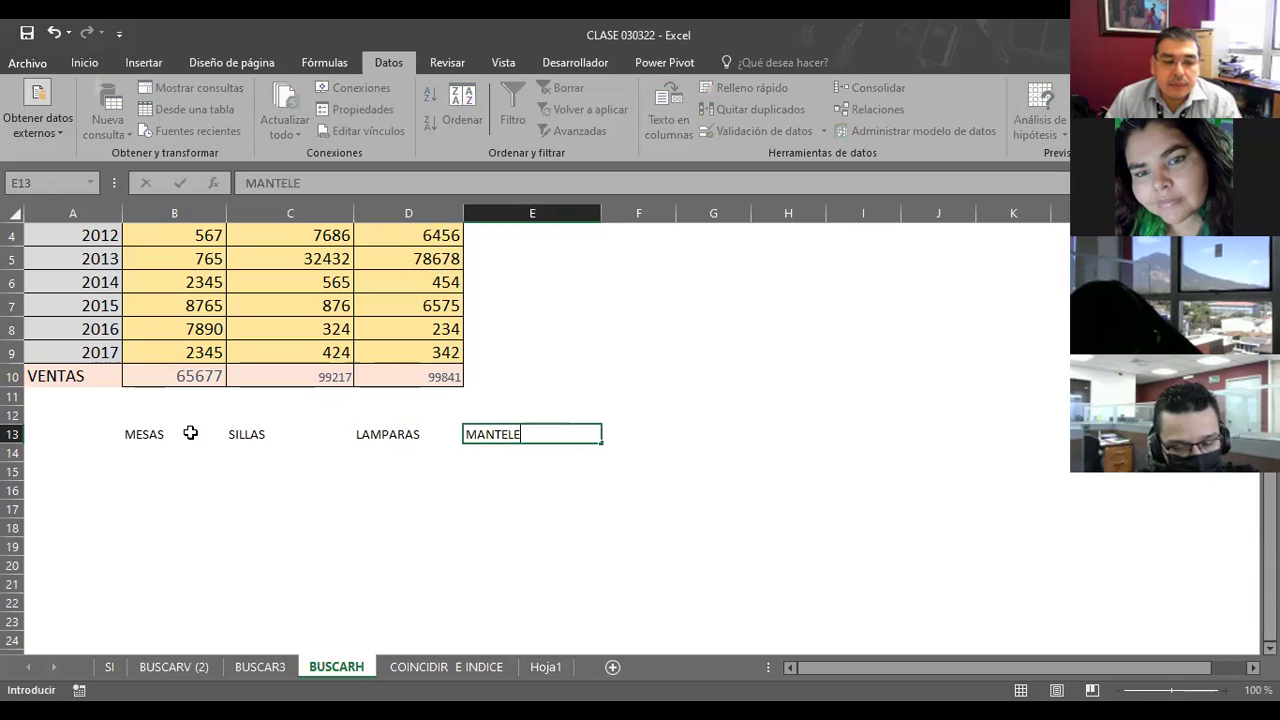
{"action": "key", "text": "Up"}
Step: Add the title PRODUCTOS EN EXISTENCIA in B12
{"action": "key", "text": "Left"}
{"action": "key", "text": "Left"}
{"action": "key", "text": "Left"}
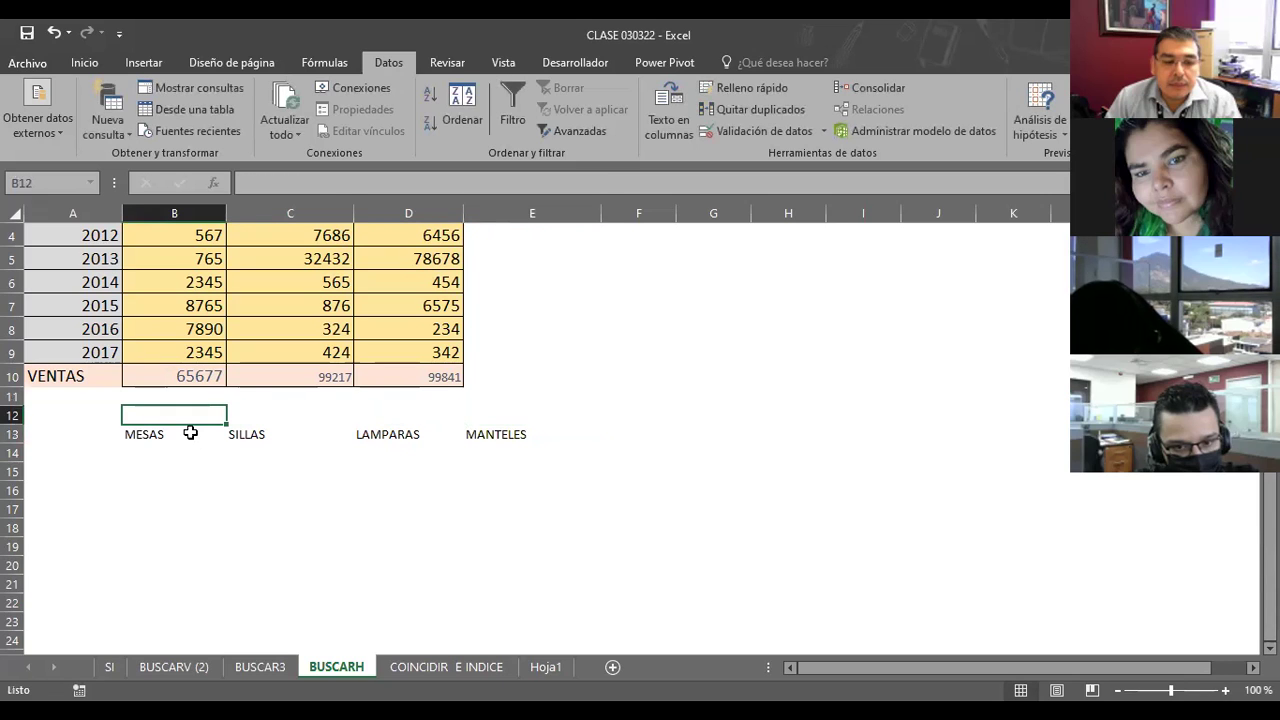
{"action": "type", "text": "PRODC"}
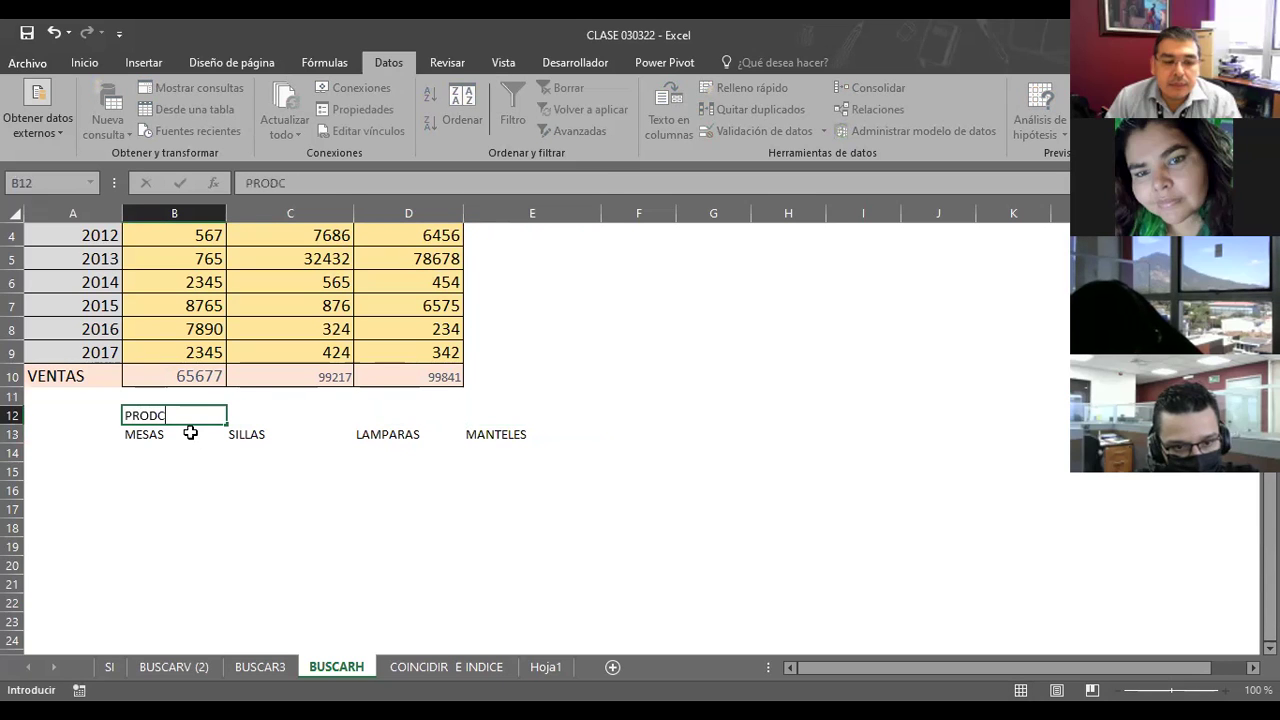
{"action": "key", "text": "BackSpace"}
{"action": "type", "text": "UCTOS EN E"}
{"action": "type", "text": "XISTENCIA"}
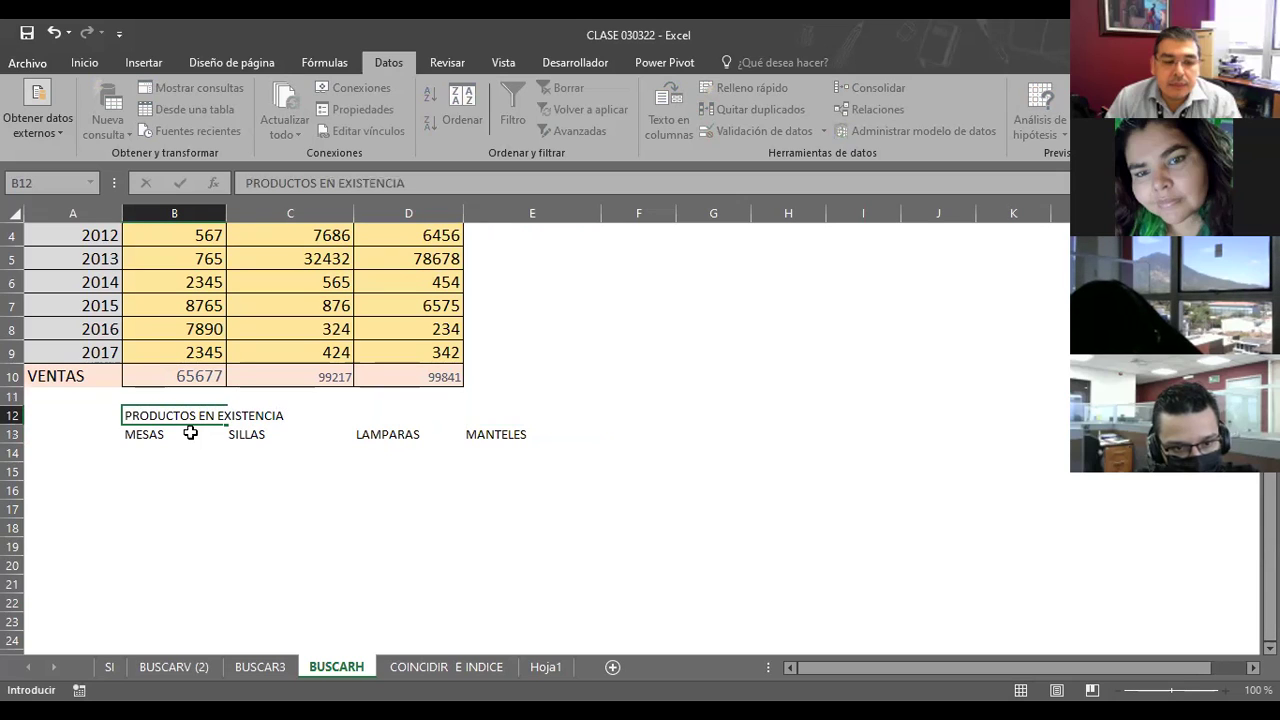
{"action": "key", "text": "Return"}
Step: Fill the title cells B12:D12 with light green
{"action": "mouse_move", "coordinate": [147, 416]}
{"action": "left_mouse_down"}
{"action": "mouse_move", "coordinate": [494, 432]}
{"action": "mouse_move", "coordinate": [460, 413]}
{"action": "left_mouse_up"}
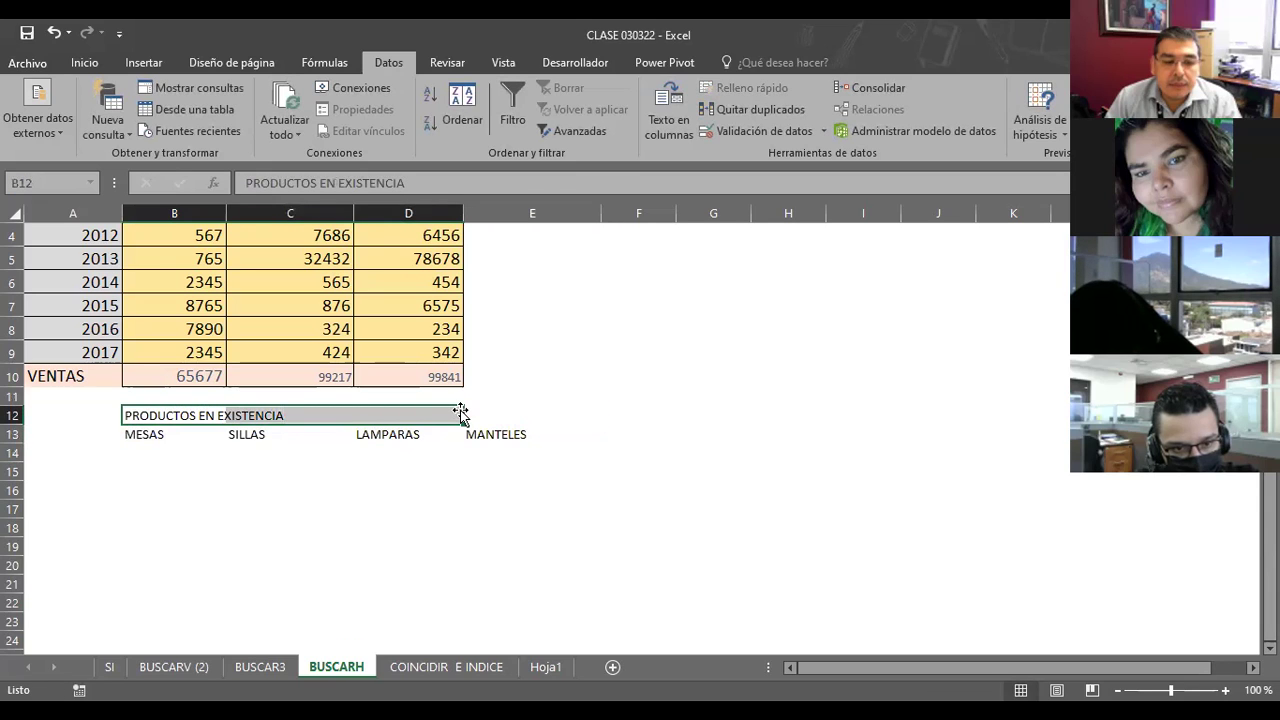
{"action": "left_click", "coordinate": [86, 63]}
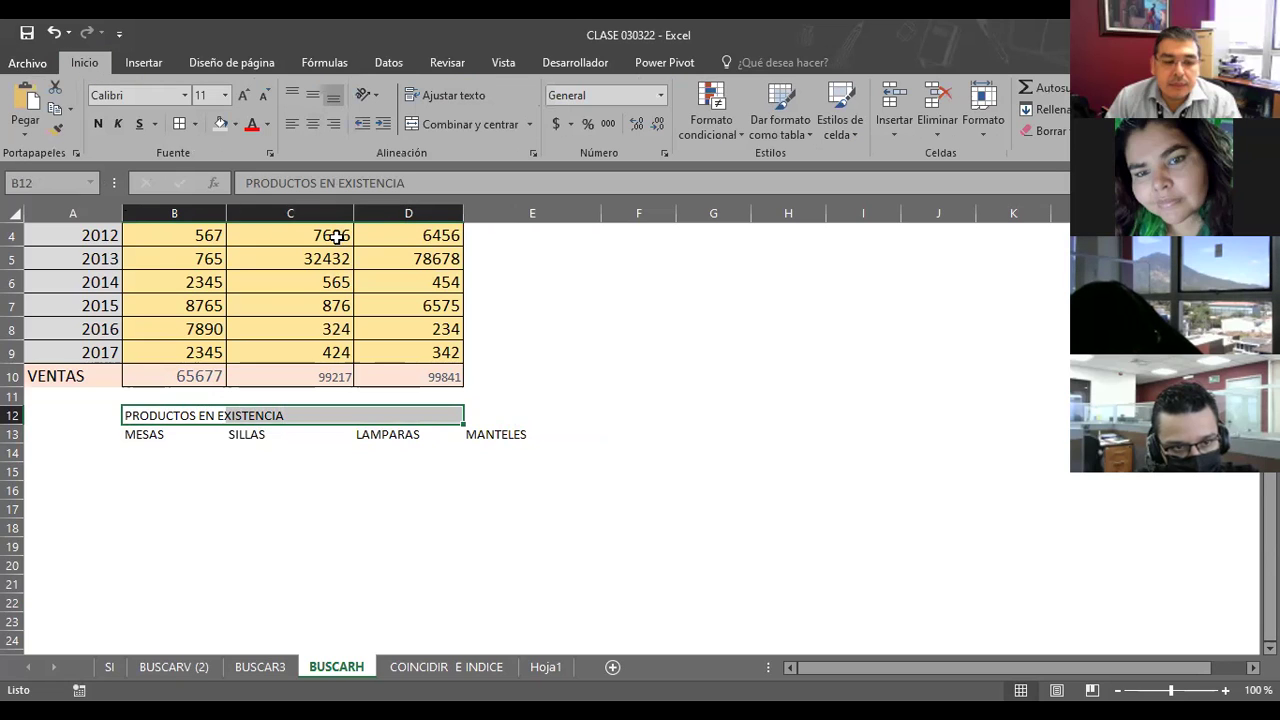
{"action": "left_click", "coordinate": [234, 124]}
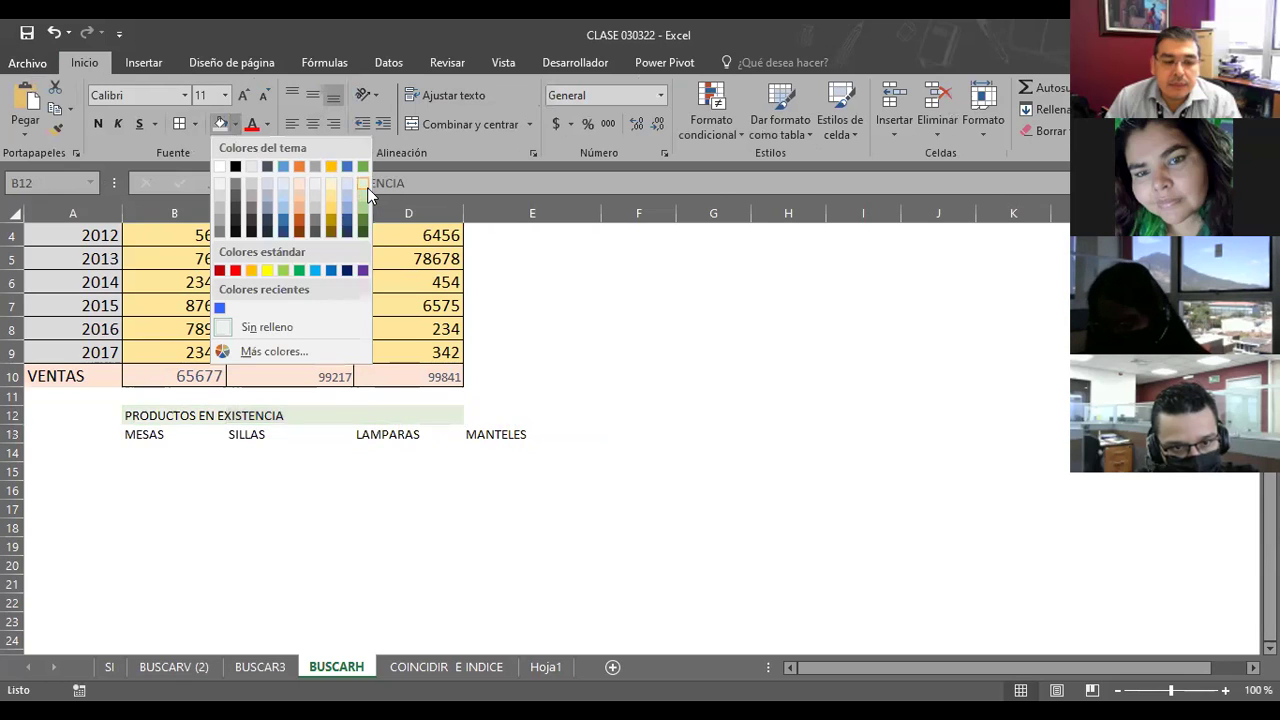
{"action": "left_click", "coordinate": [367, 187]}
{"action": "left_click", "coordinate": [337, 531]}
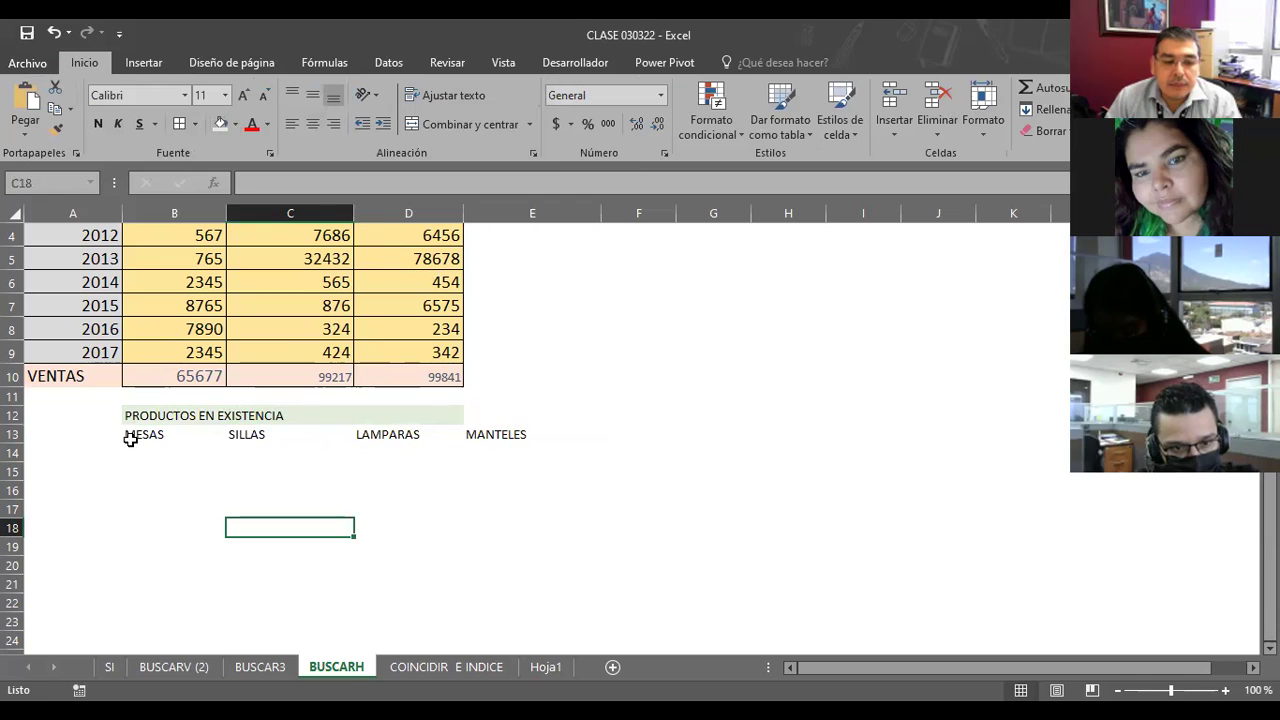
Step: Apply All Borders to the products table B12:E17
{"action": "mouse_move", "coordinate": [126, 416]}
{"action": "left_mouse_down"}
{"action": "mouse_move", "coordinate": [546, 501]}
{"action": "mouse_move", "coordinate": [527, 547]}
{"action": "left_mouse_up"}
{"action": "left_click", "coordinate": [693, 433]}
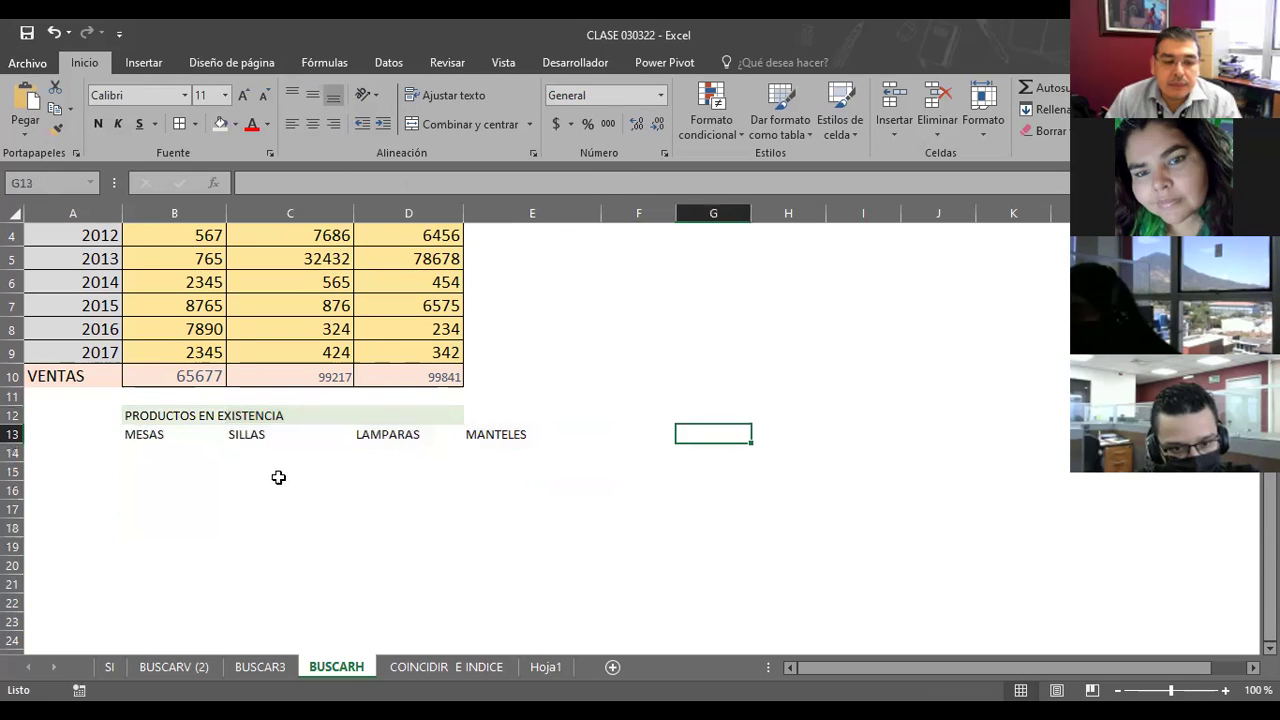
{"action": "left_click_drag", "start_coordinate": [130, 416], "coordinate": [466, 511]}
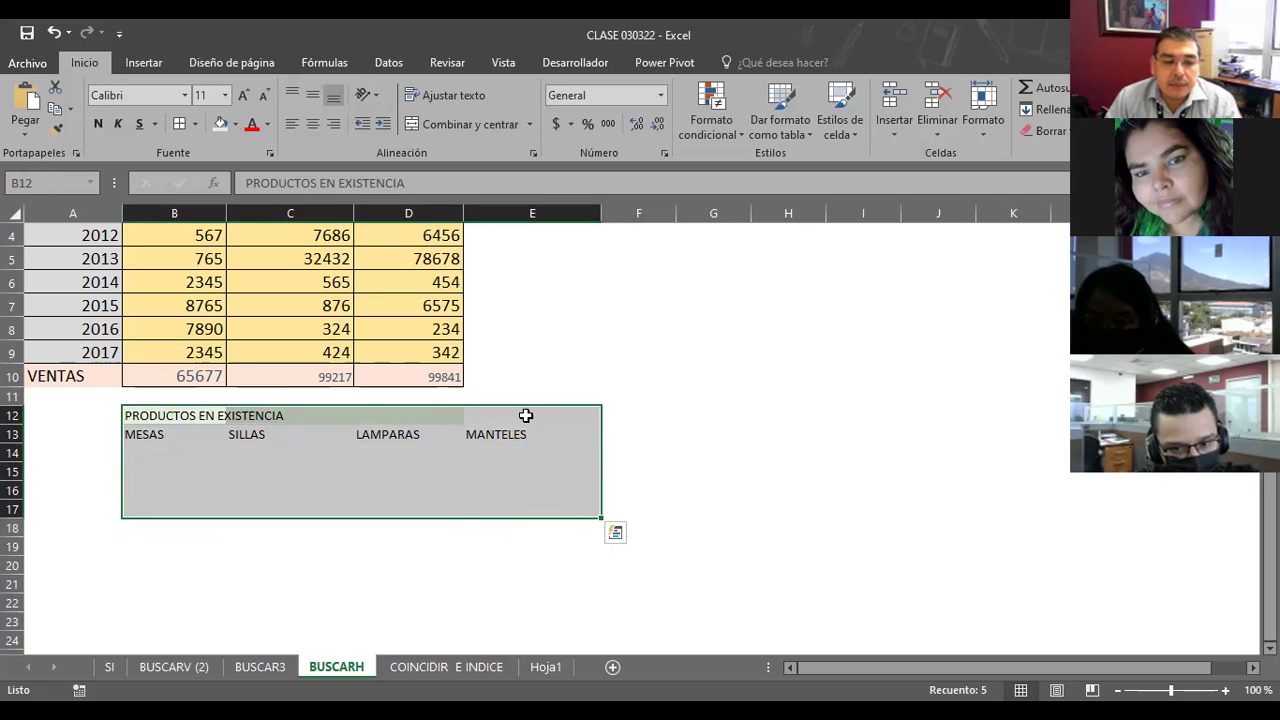
{"action": "left_click", "coordinate": [179, 124]}
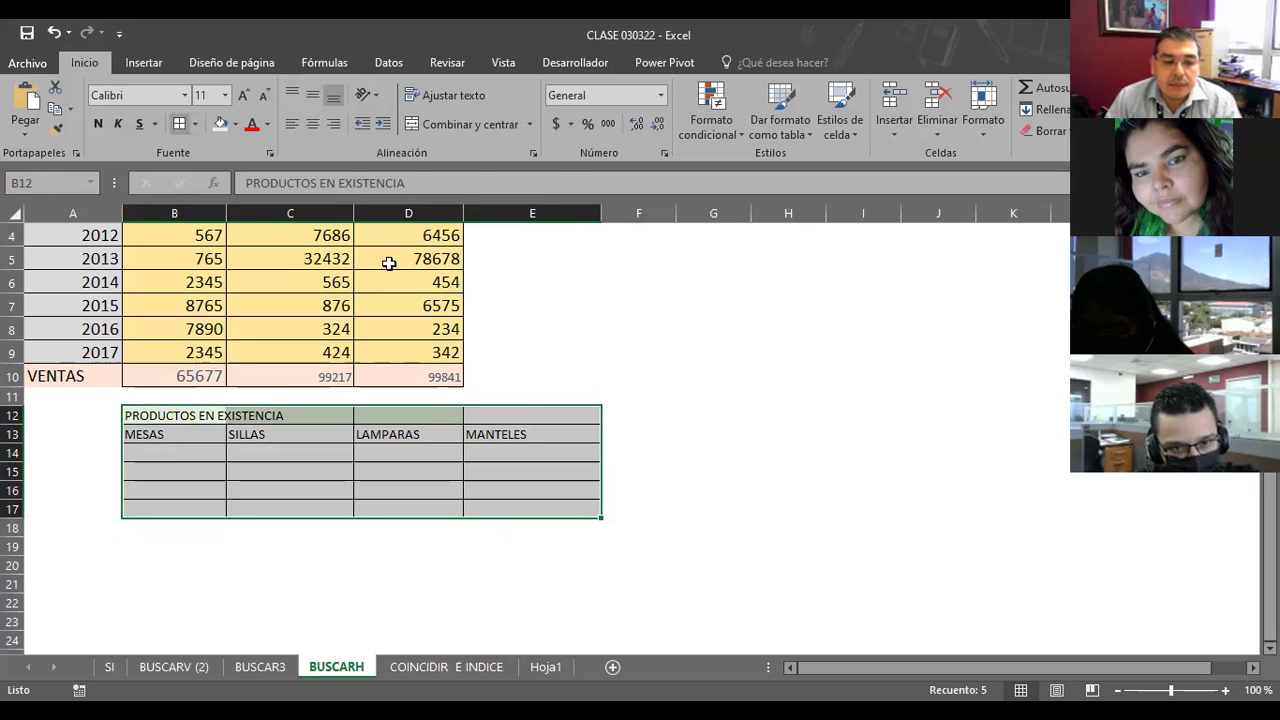
{"action": "left_click", "coordinate": [711, 372]}
Step: Merge and centre the title across B12:E12
{"action": "left_click_drag", "start_coordinate": [160, 415], "coordinate": [531, 412]}
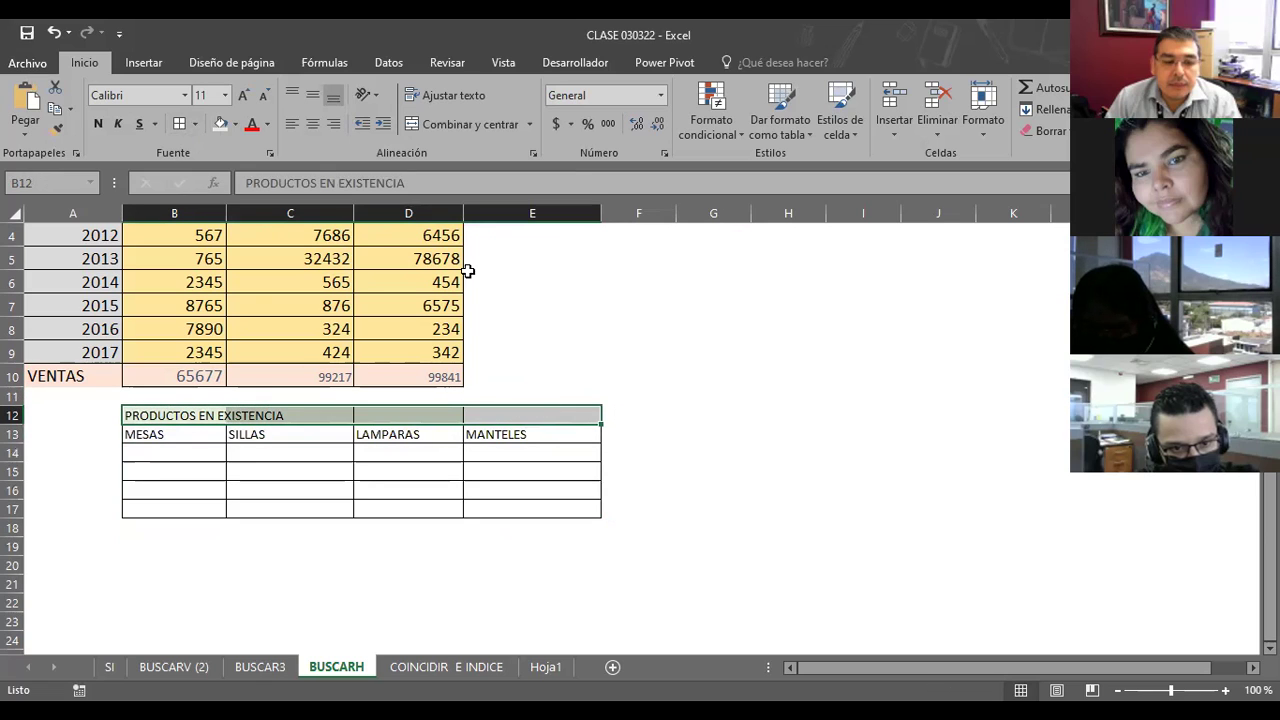
{"action": "left_click", "coordinate": [196, 124]}
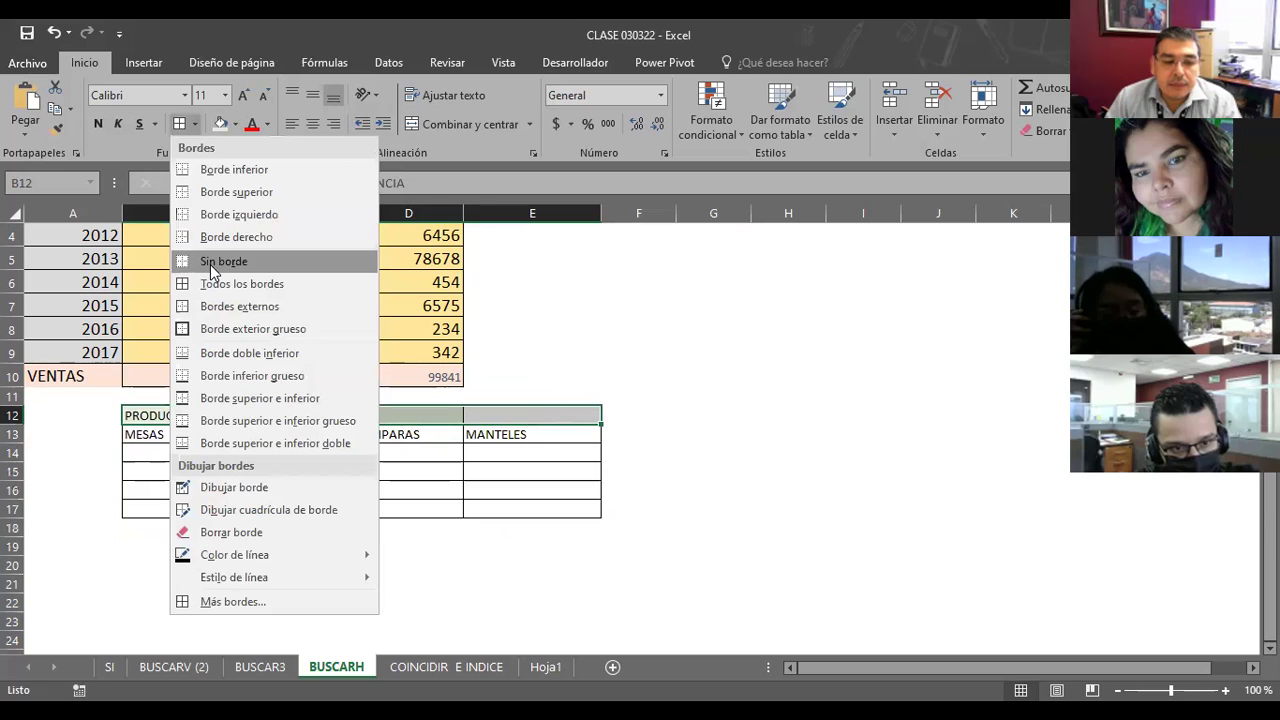
{"action": "left_click", "coordinate": [441, 362]}
{"action": "left_click", "coordinate": [435, 124]}
{"action": "left_click", "coordinate": [694, 349]}
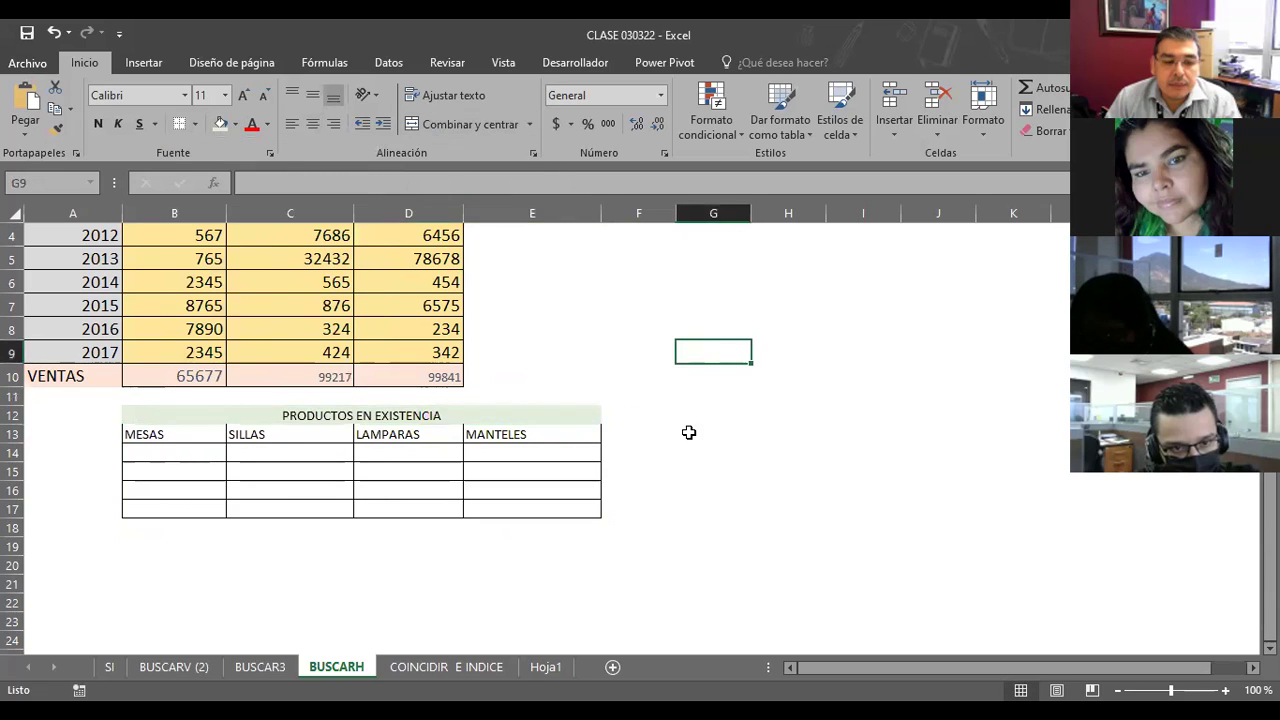
Step: Apply All Borders to the header row B13:E13, MESAS to MANTELES
{"action": "left_click_drag", "start_coordinate": [148, 436], "coordinate": [522, 432]}
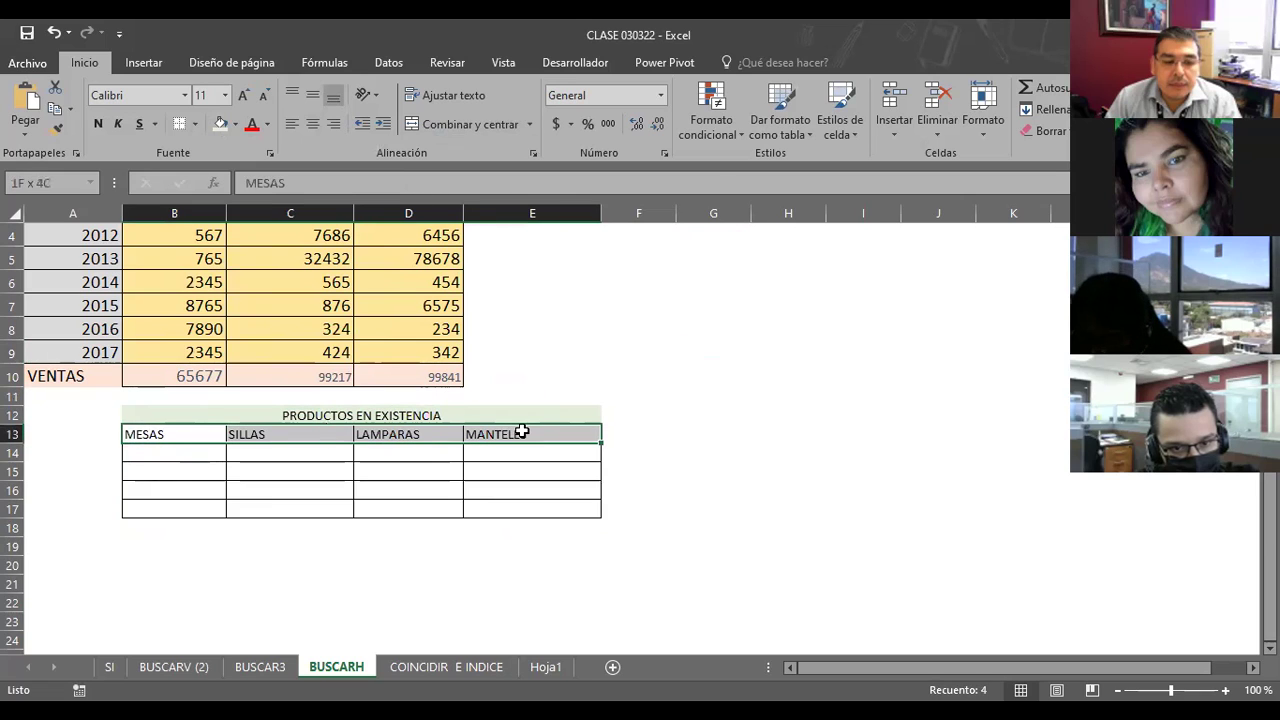
{"action": "left_click", "coordinate": [196, 125]}
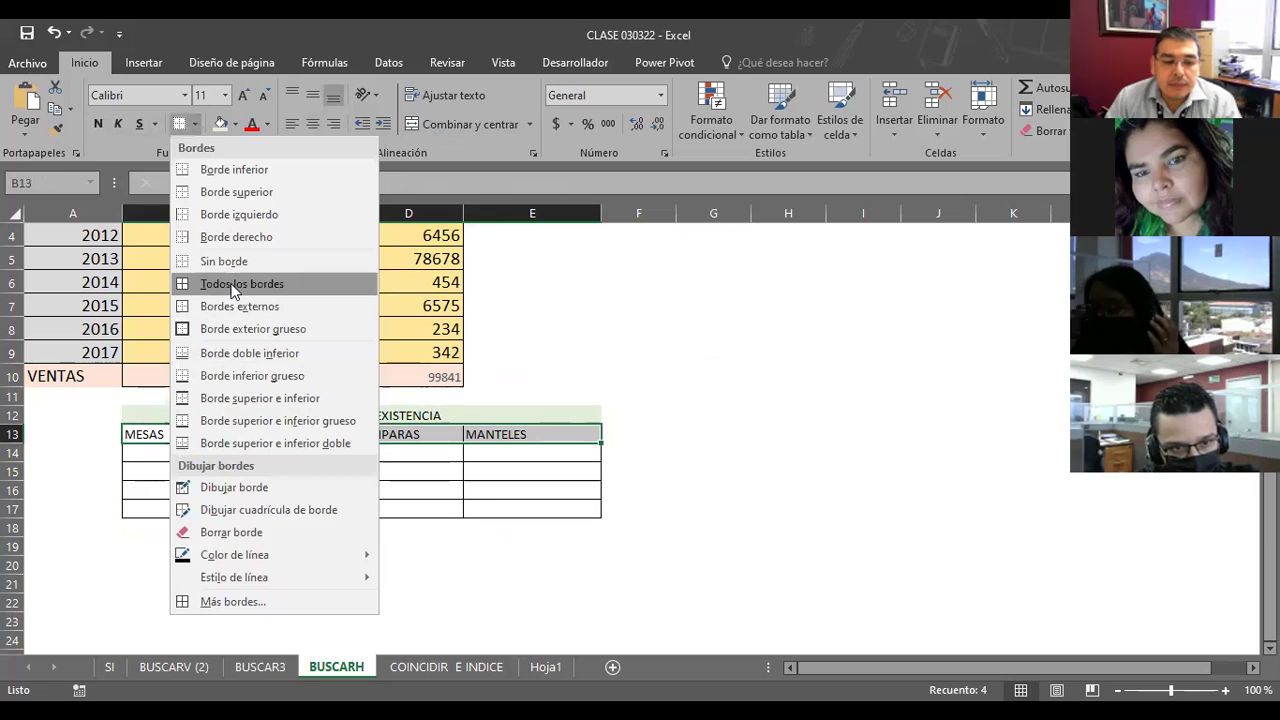
{"action": "left_click", "coordinate": [647, 425]}
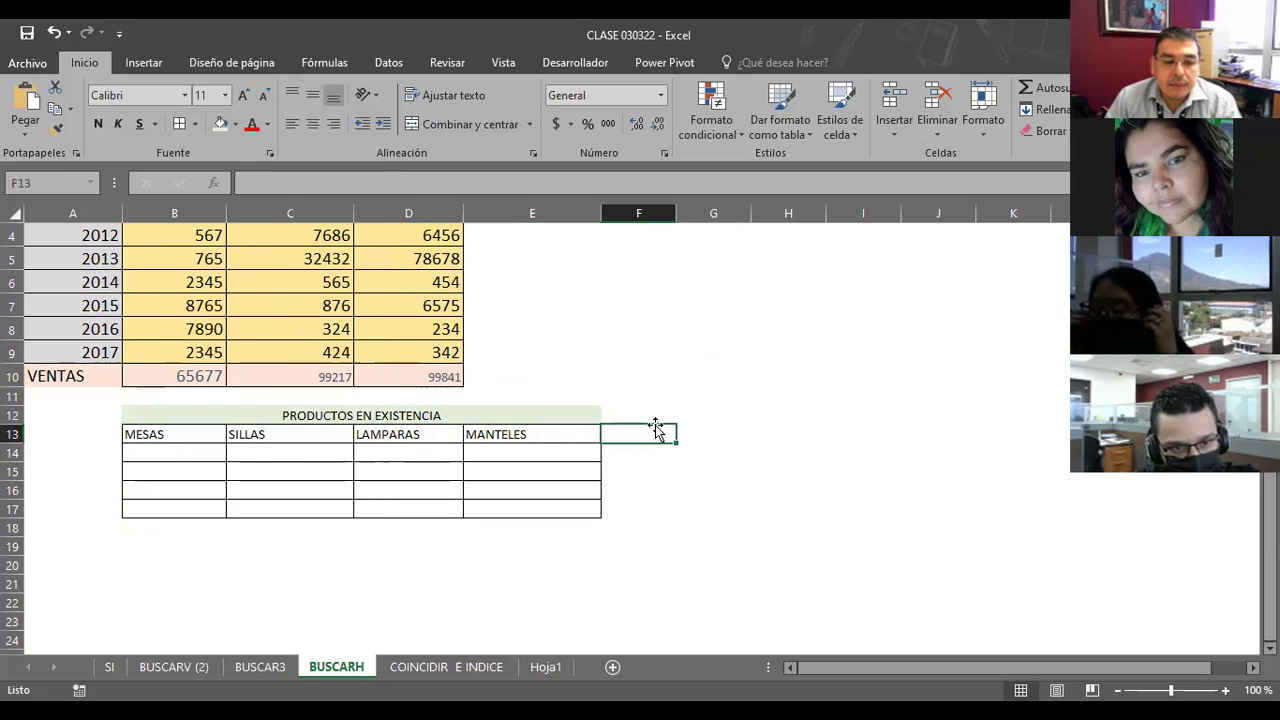
{"action": "left_click", "coordinate": [113, 460]}
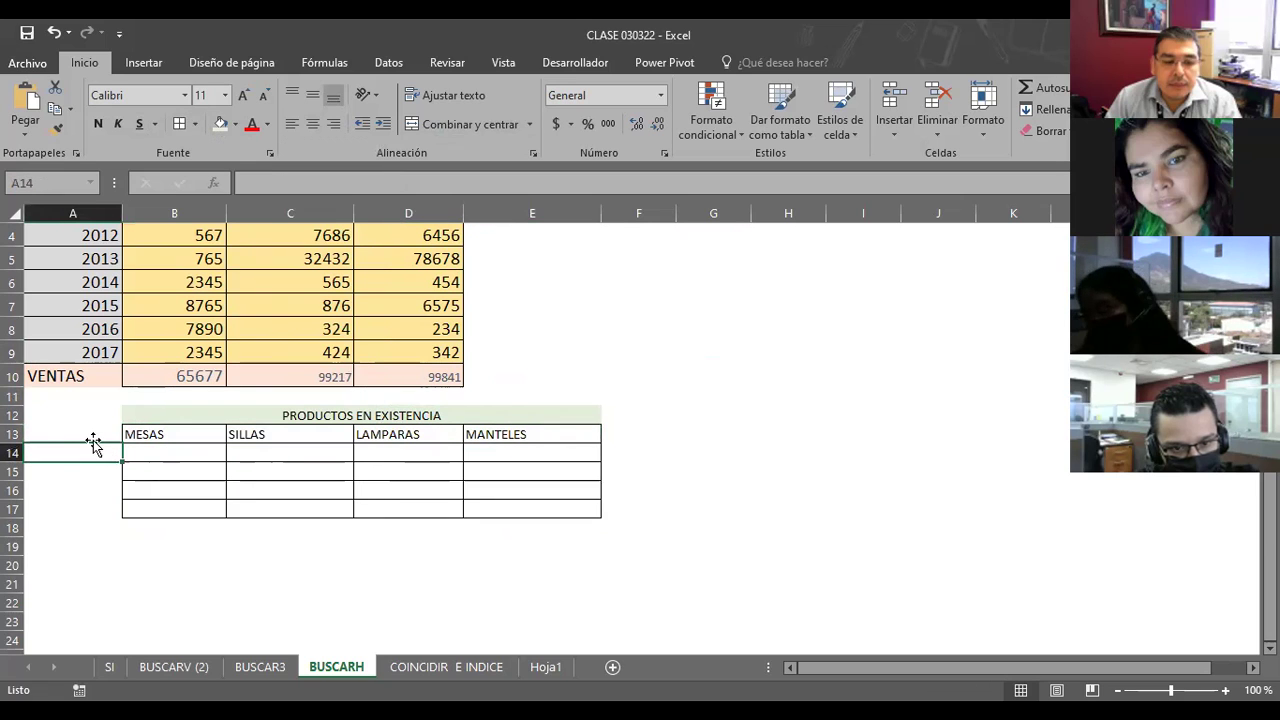
{"action": "left_click", "coordinate": [91, 436]}
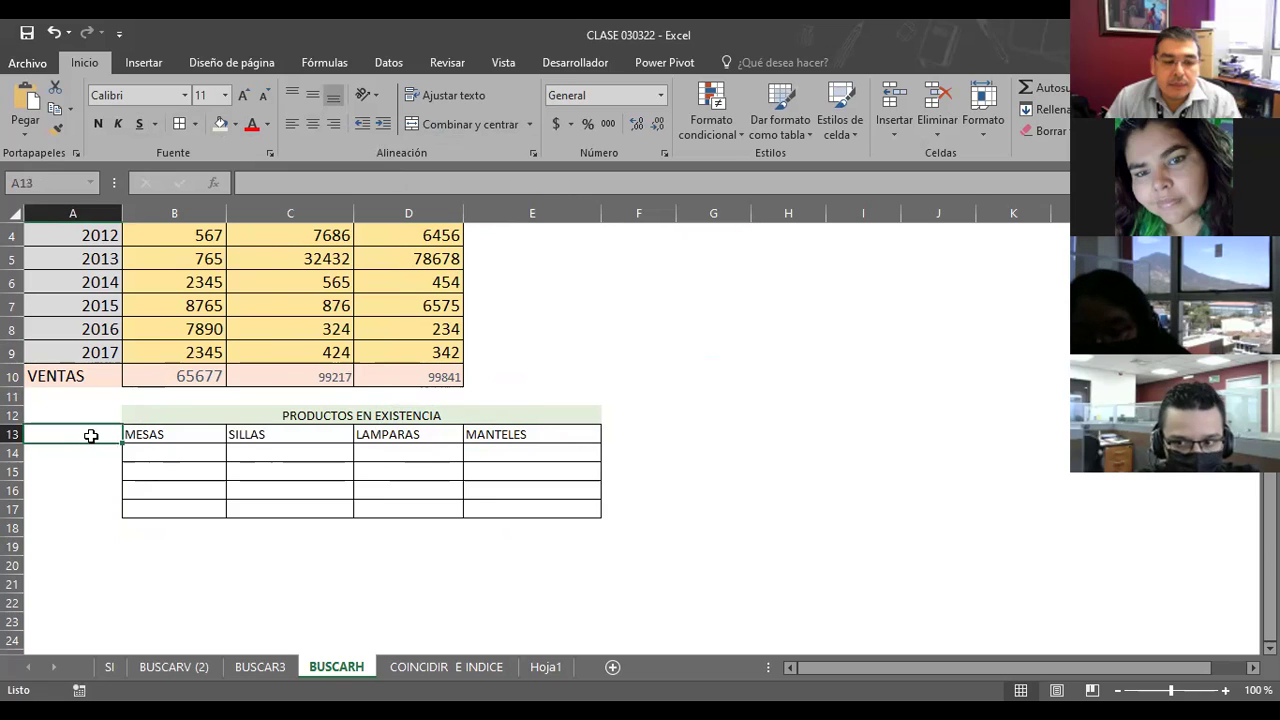
{"action": "left_click", "coordinate": [160, 453]}
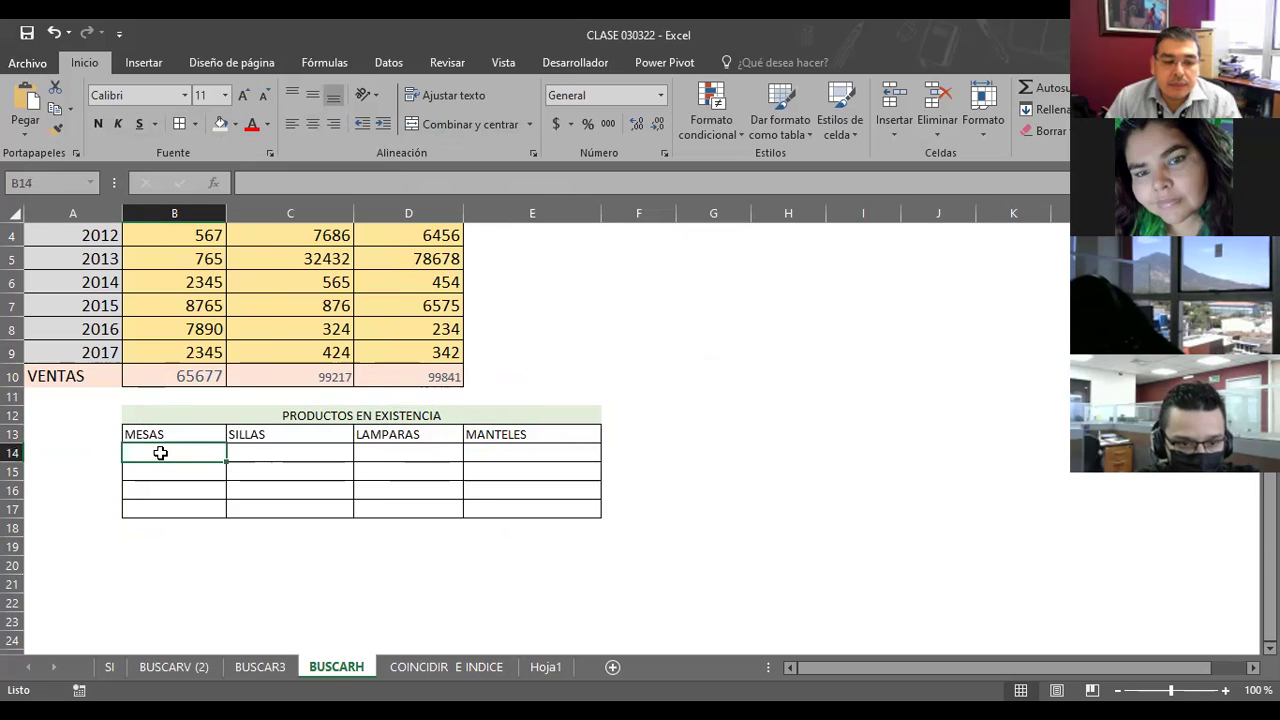
Step: Enter row 14 stock quantities 34, 98, 76 and 43
{"action": "type", "text": "34"}
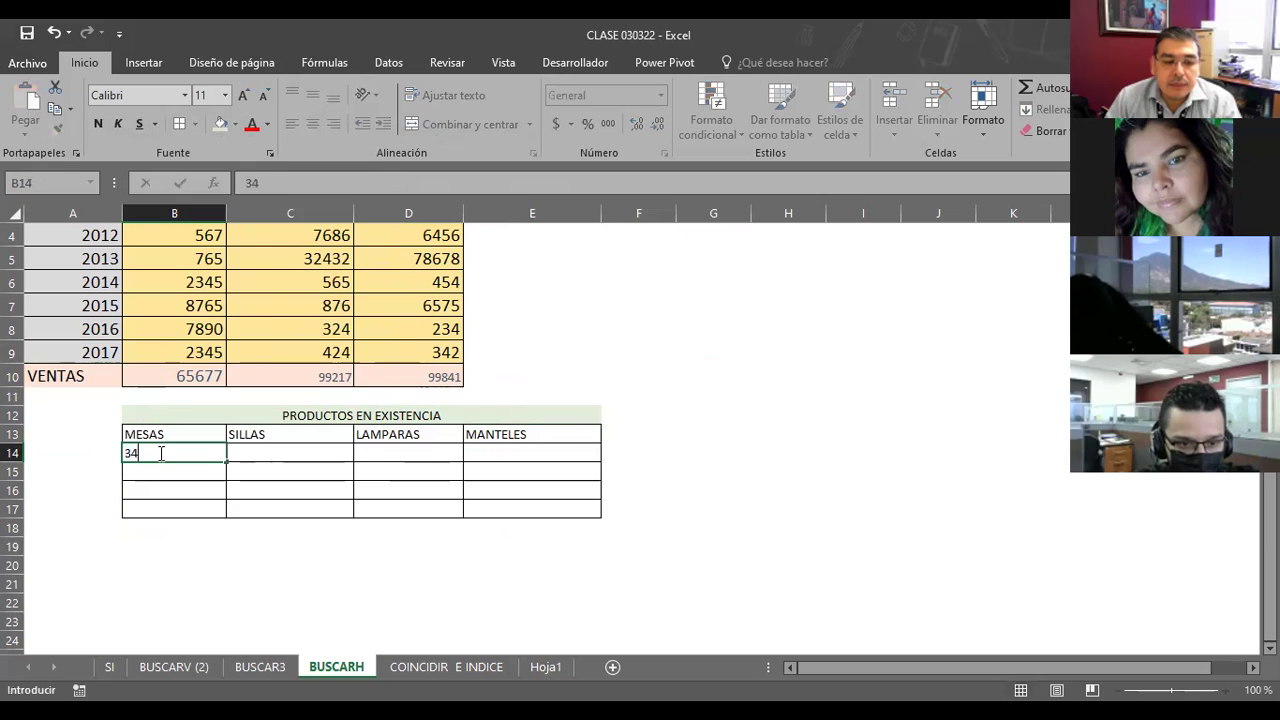
{"action": "key", "text": "Tab"}
{"action": "type", "text": "9"}
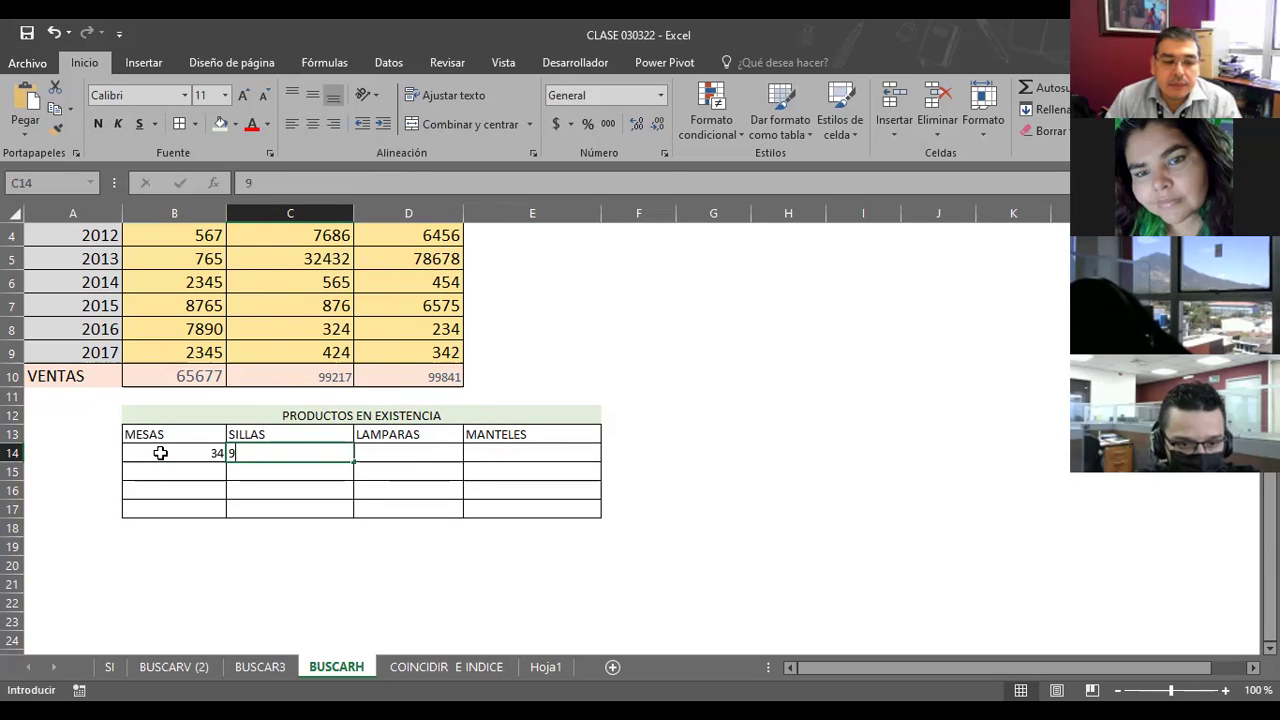
{"action": "type", "text": "8"}
{"action": "key", "text": "Tab"}
{"action": "type", "text": "76"}
{"action": "key", "text": "Tab"}
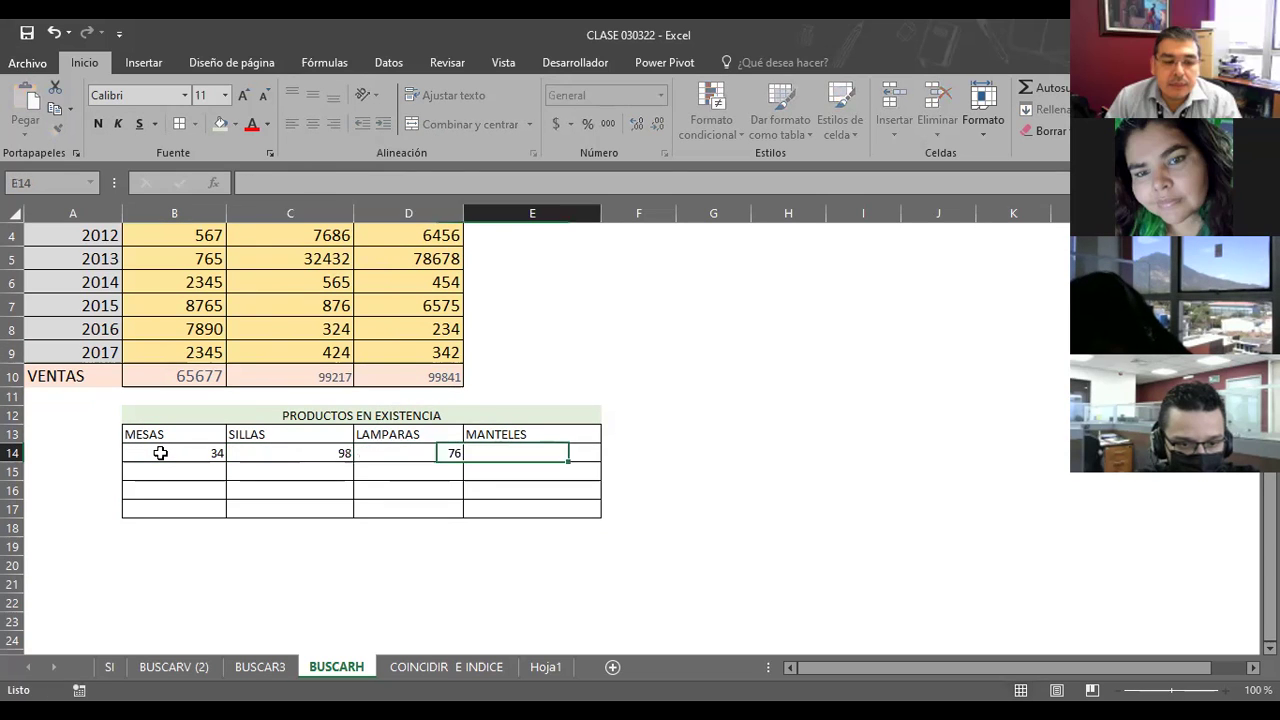
{"action": "type", "text": "43"}
{"action": "key", "text": "Return"}
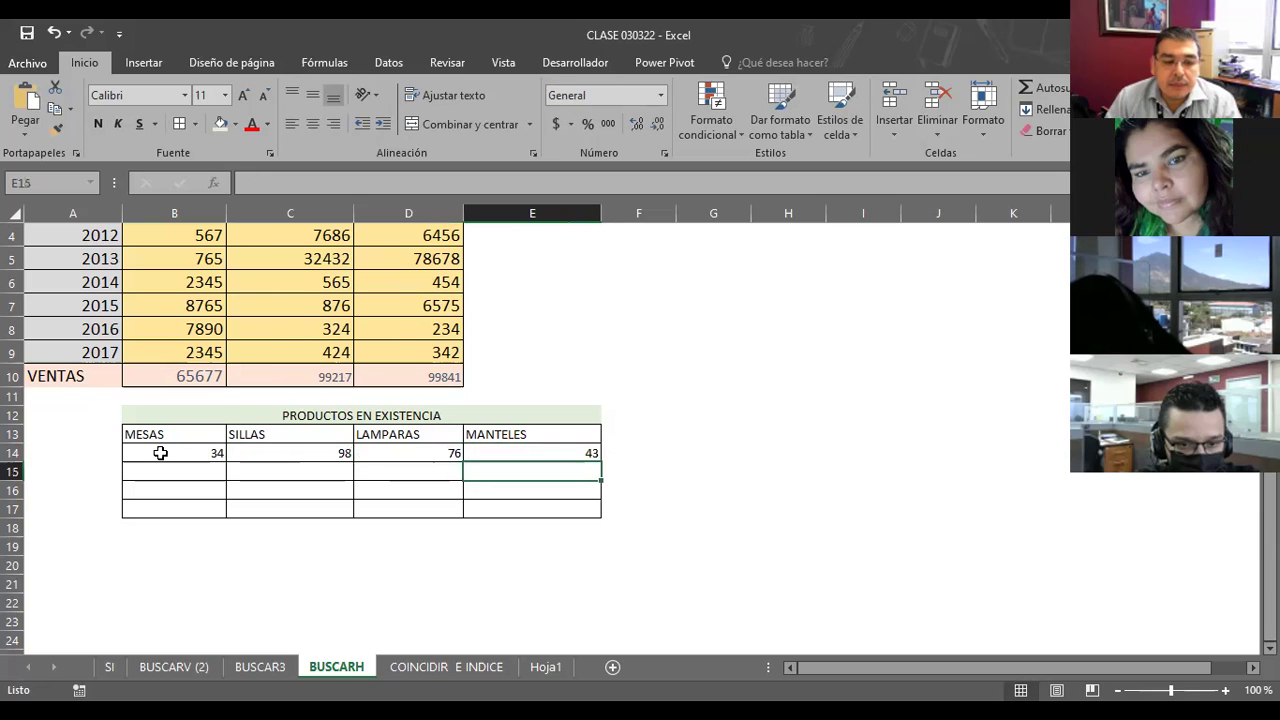
Step: Enter row 15 stock quantities 23, 56, 34 and 87
{"action": "type", "text": "2"}
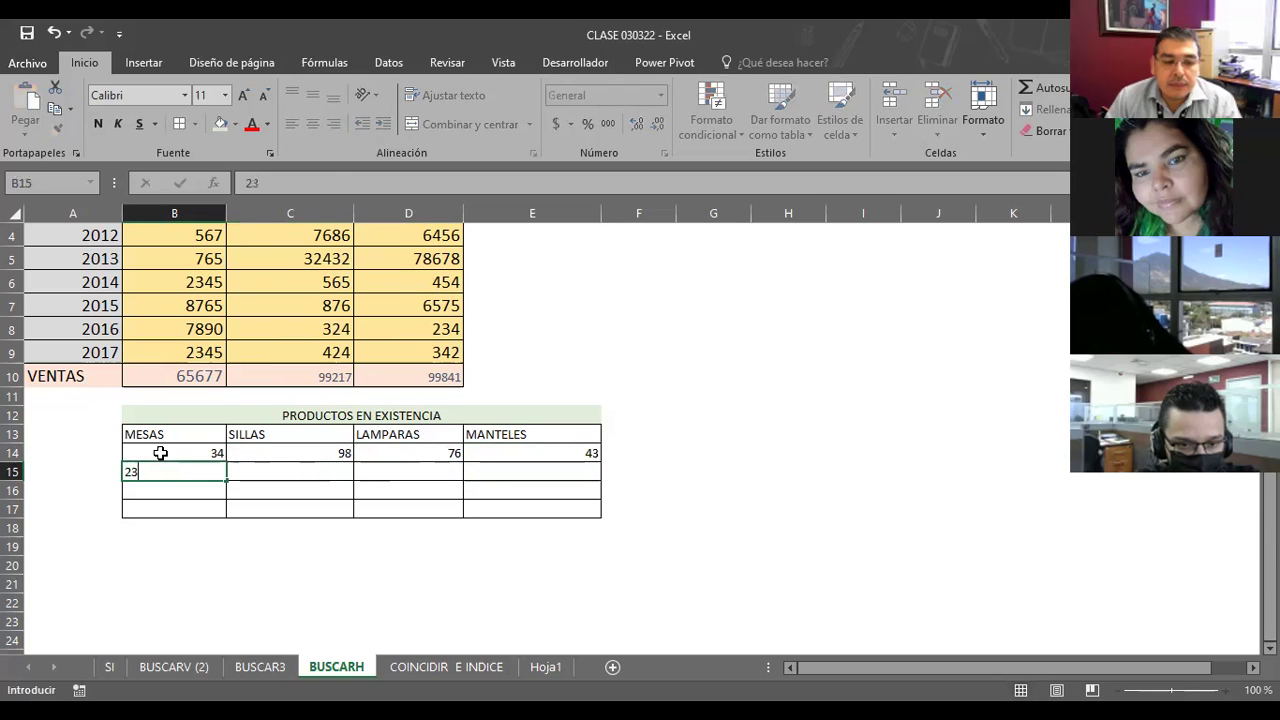
{"action": "type", "text": "3"}
{"action": "key", "text": "Tab"}
{"action": "type", "text": "56"}
{"action": "key", "text": "Tab"}
{"action": "type", "text": "34"}
{"action": "key", "text": "Tab"}
{"action": "type", "text": "87"}
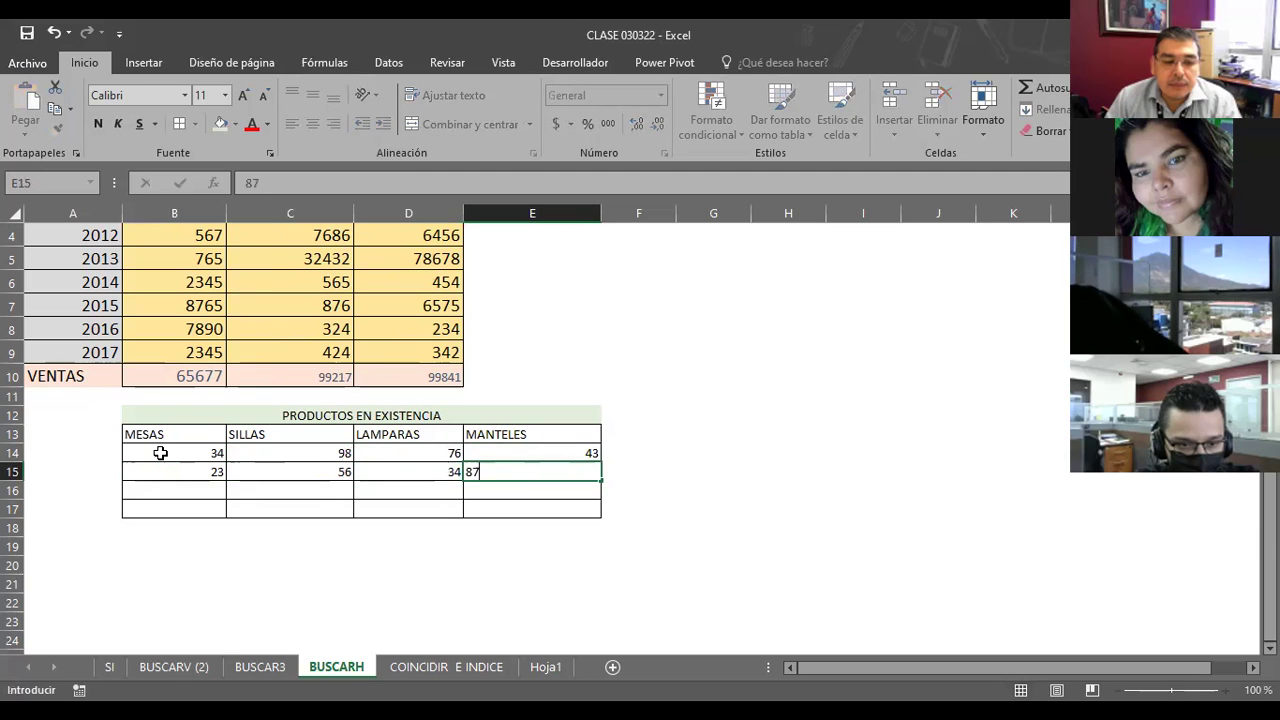
{"action": "key", "text": "Return"}
Step: Enter row 16 stock quantities 65, 78, 45 and 23
{"action": "type", "text": "65"}
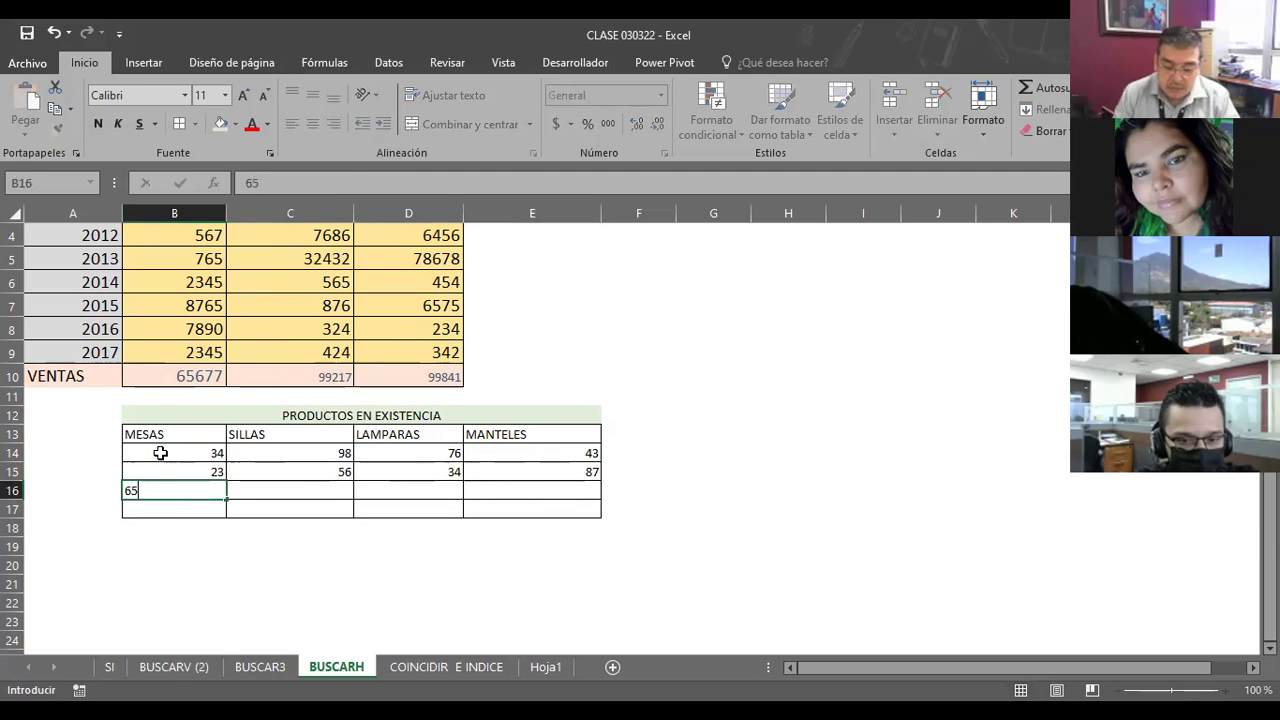
{"action": "key", "text": "Tab"}
{"action": "type", "text": "78"}
{"action": "key", "text": "Tab"}
{"action": "type", "text": "45"}
{"action": "key", "text": "Tab"}
{"action": "type", "text": "23"}
{"action": "key", "text": "Left"}
{"action": "key", "text": "Left"}
{"action": "key", "text": "Left"}
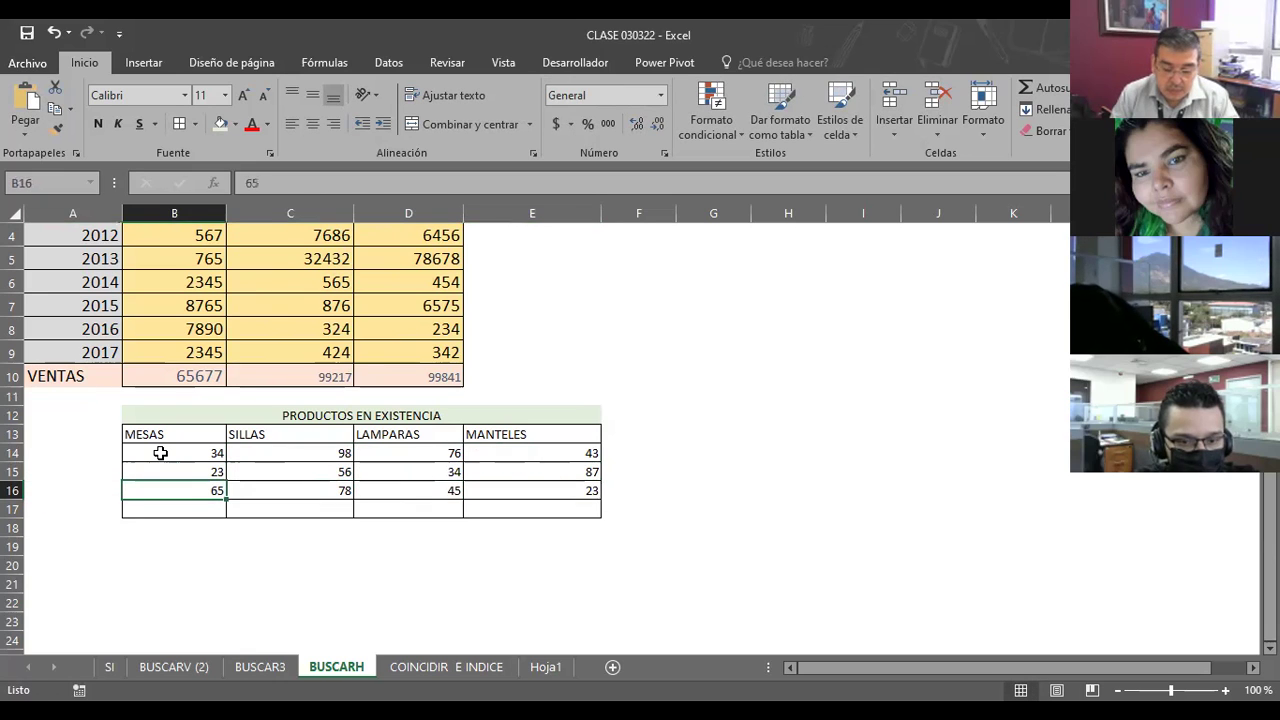
{"action": "left_click_drag", "start_coordinate": [157, 414], "coordinate": [440, 512]}
{"action": "left_click", "coordinate": [243, 95]}
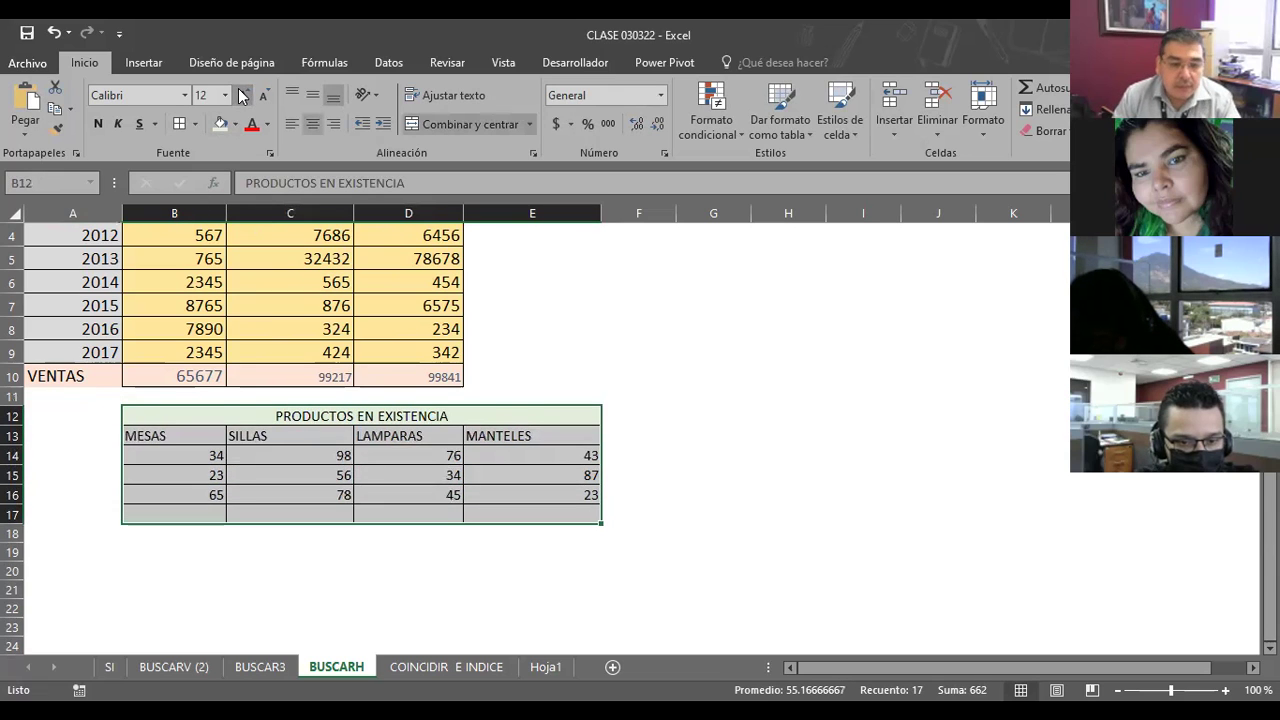
{"action": "left_click", "coordinate": [243, 95]}
{"action": "left_click", "coordinate": [750, 376]}
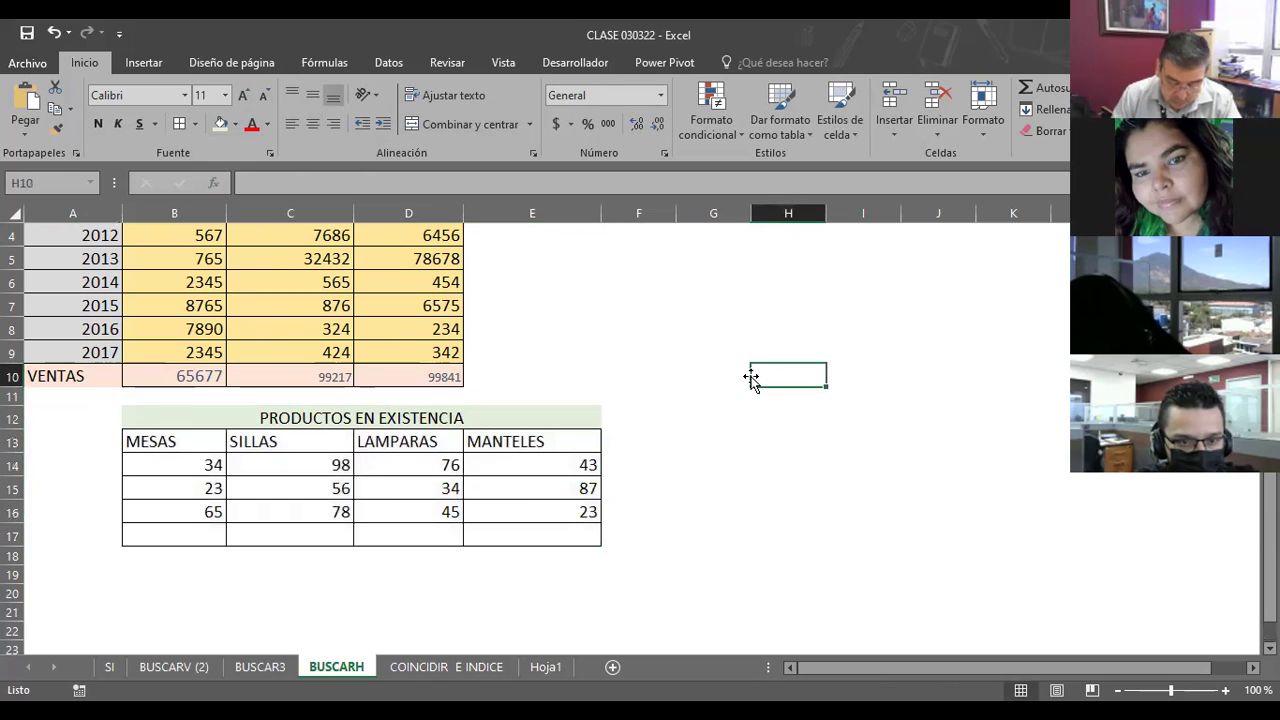
{"action": "left_click_drag", "start_coordinate": [145, 442], "coordinate": [548, 439]}
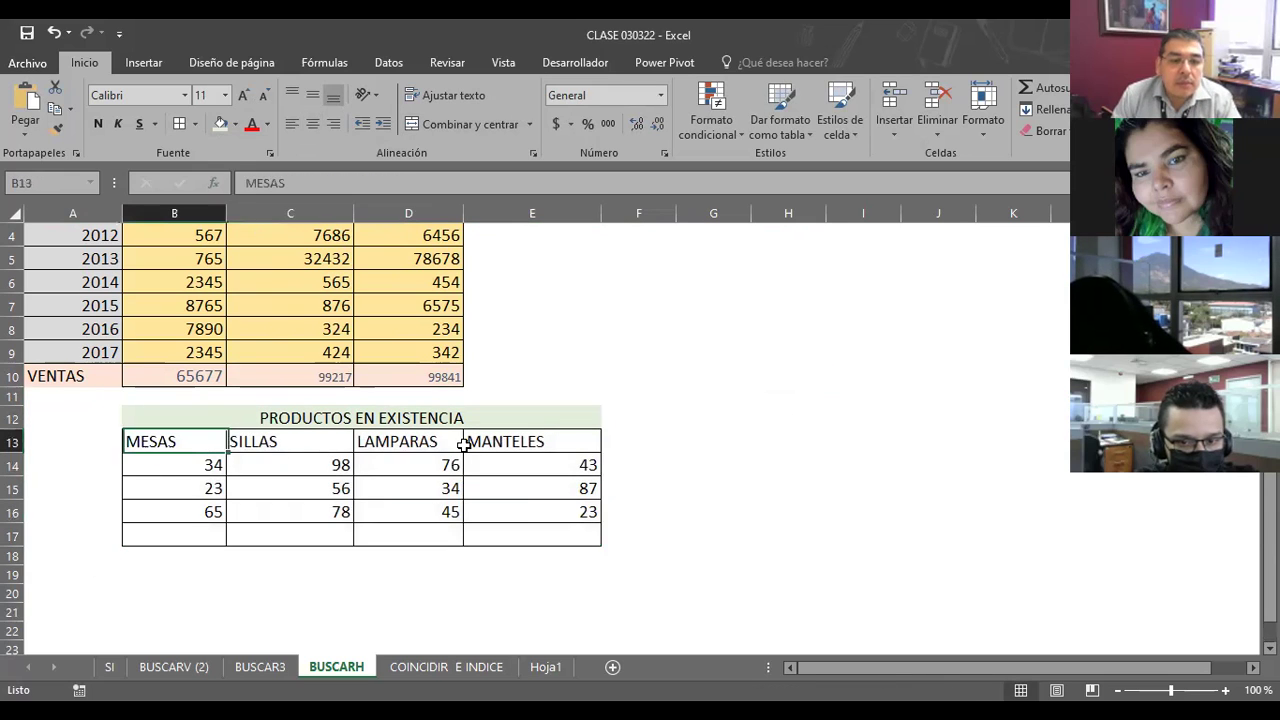
{"action": "left_click", "coordinate": [316, 126]}
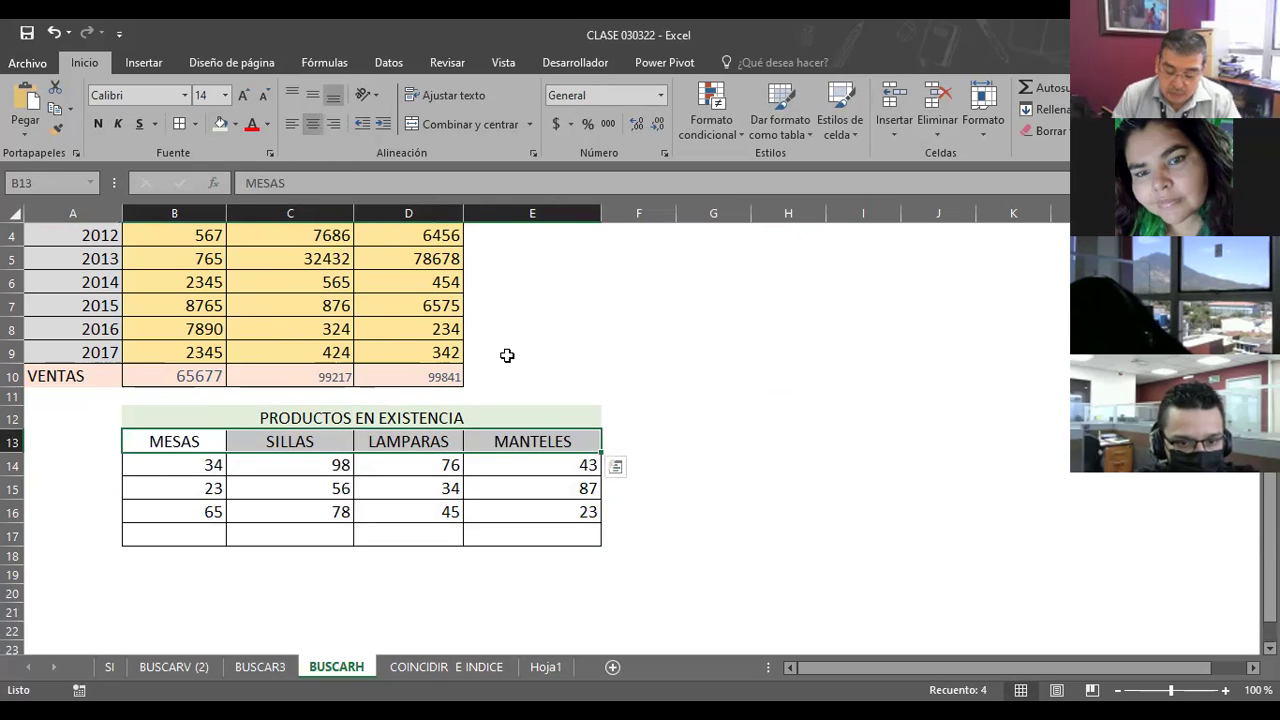
{"action": "left_click", "coordinate": [692, 371]}
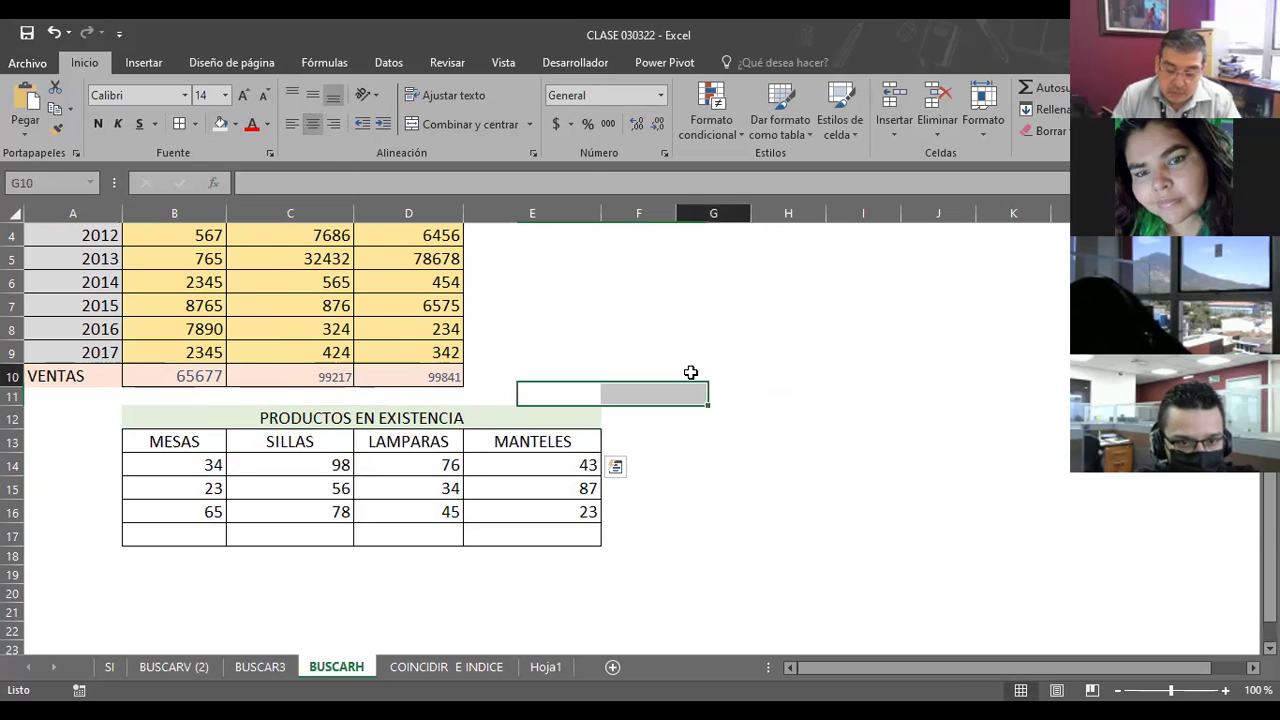
{"action": "left_click", "coordinate": [732, 455]}
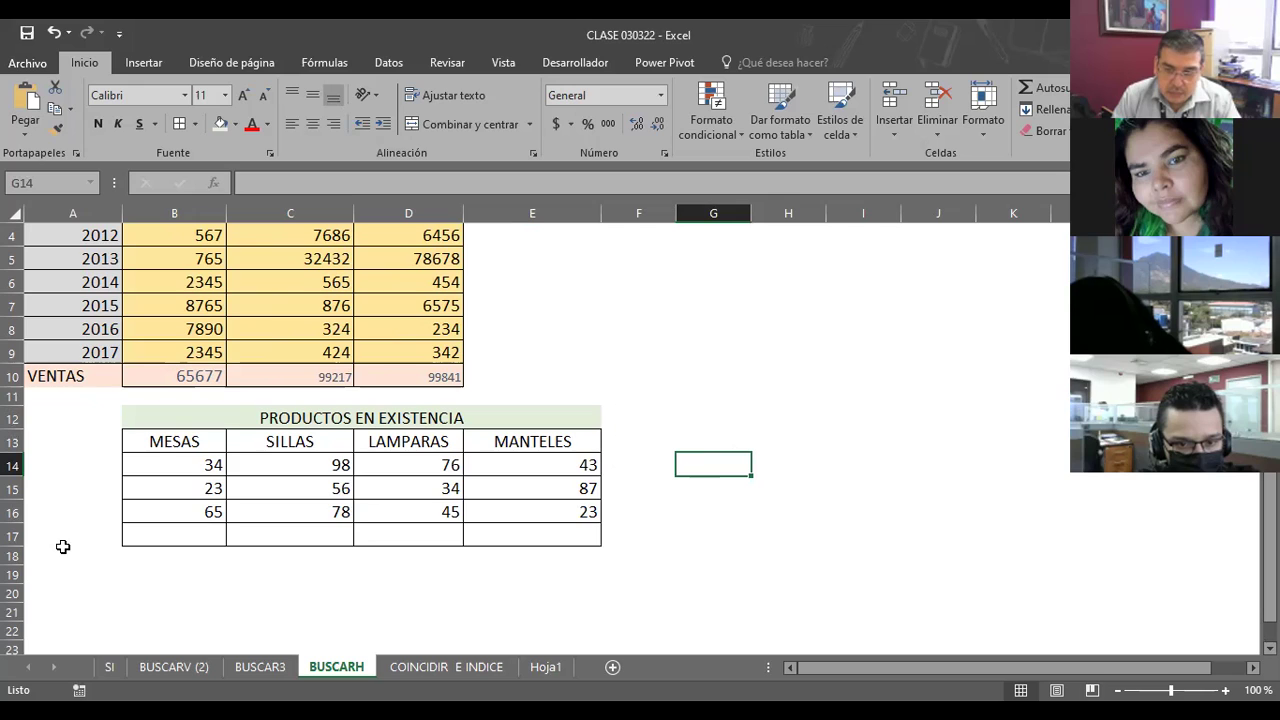
{"action": "left_click", "coordinate": [97, 443]}
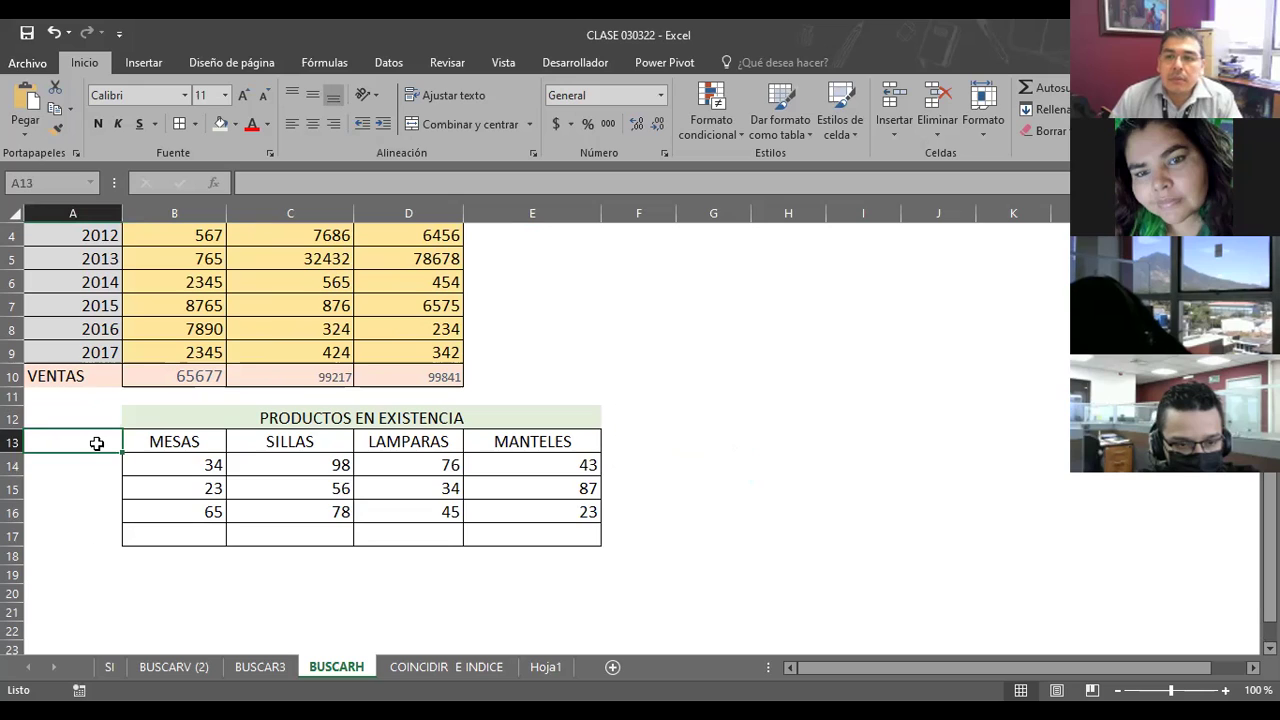
Step: Enter the heading PRECIO in A13, at font size 14 and centred
{"action": "type", "text": "PRECIO"}
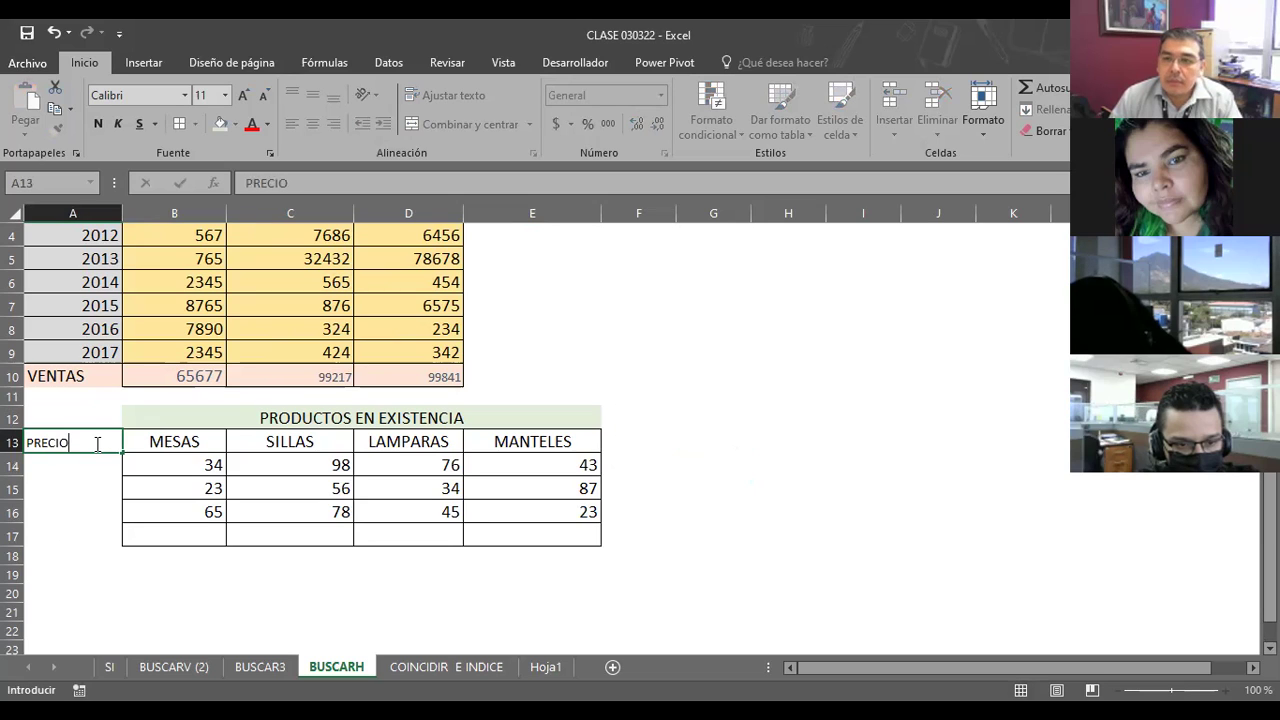
{"action": "key", "text": "Tab"}
{"action": "left_click", "coordinate": [97, 443]}
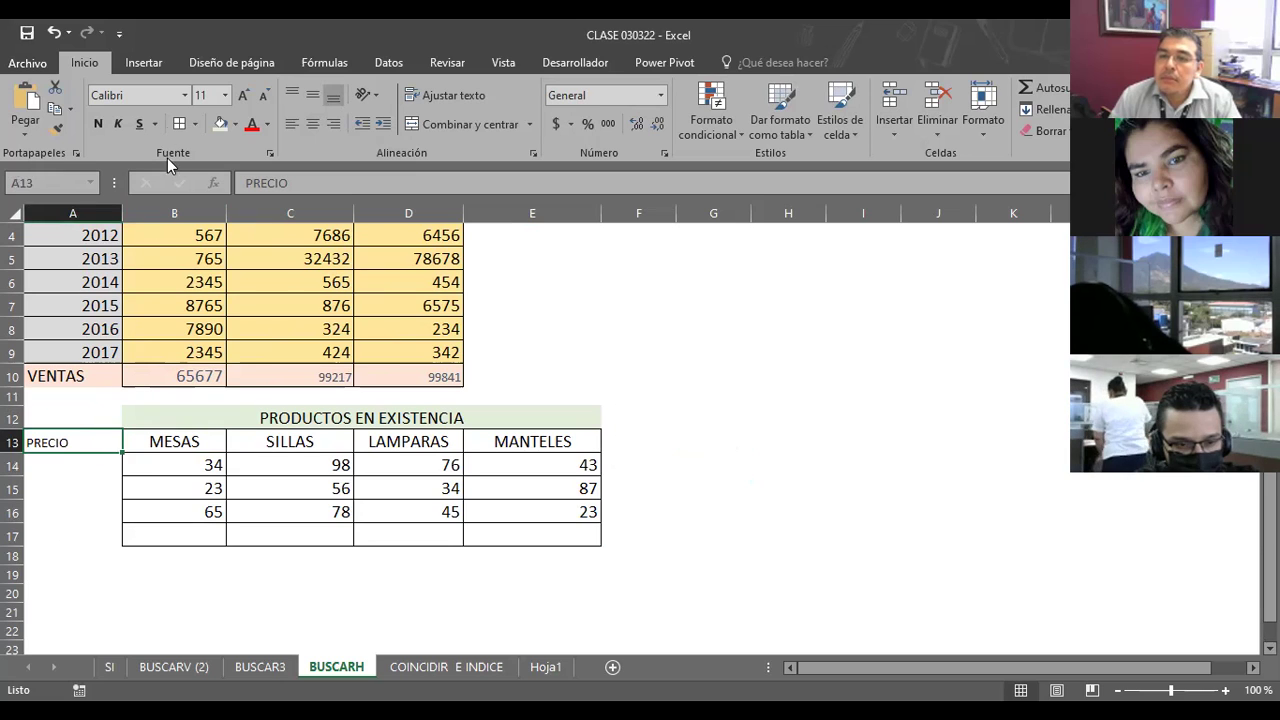
{"action": "left_click", "coordinate": [243, 95]}
{"action": "left_click", "coordinate": [243, 95]}
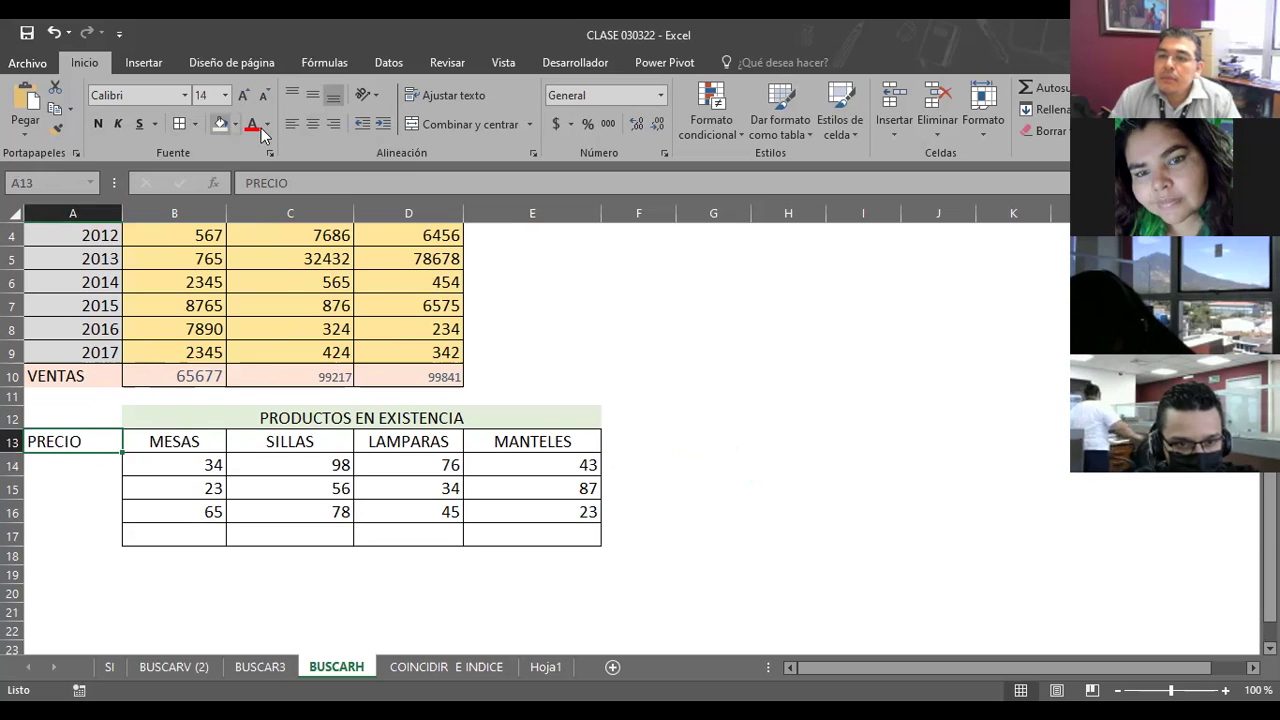
{"action": "left_click", "coordinate": [312, 124]}
Step: Apply All Borders to A13:A17 for the new PRECIO column
{"action": "left_click_drag", "start_coordinate": [74, 449], "coordinate": [76, 536]}
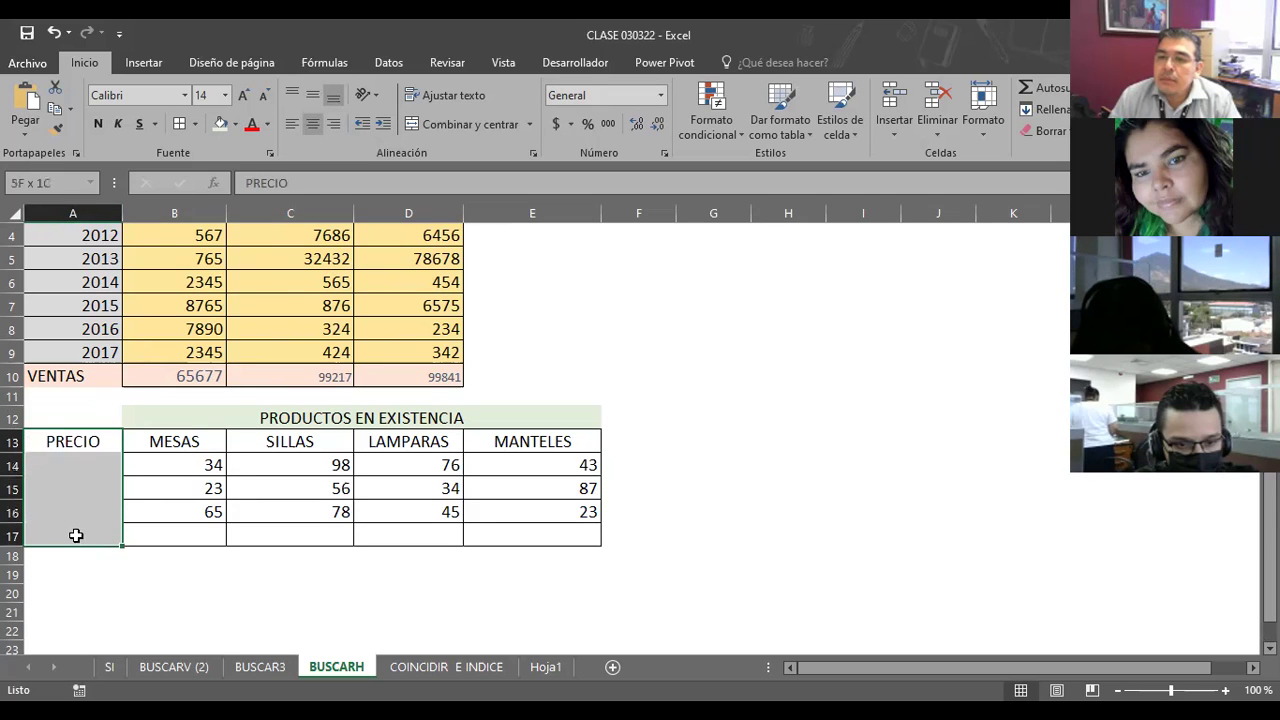
{"action": "left_click", "coordinate": [179, 124]}
{"action": "left_click", "coordinate": [543, 397]}
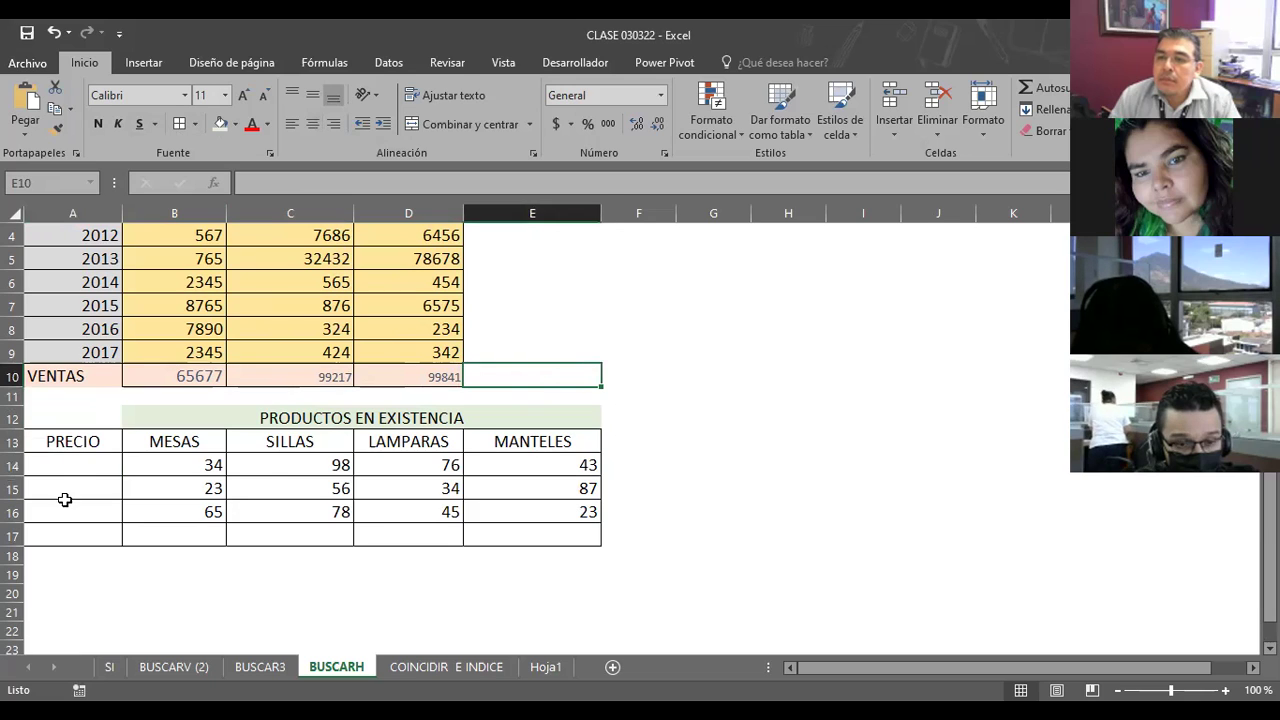
{"action": "left_click", "coordinate": [64, 466]}
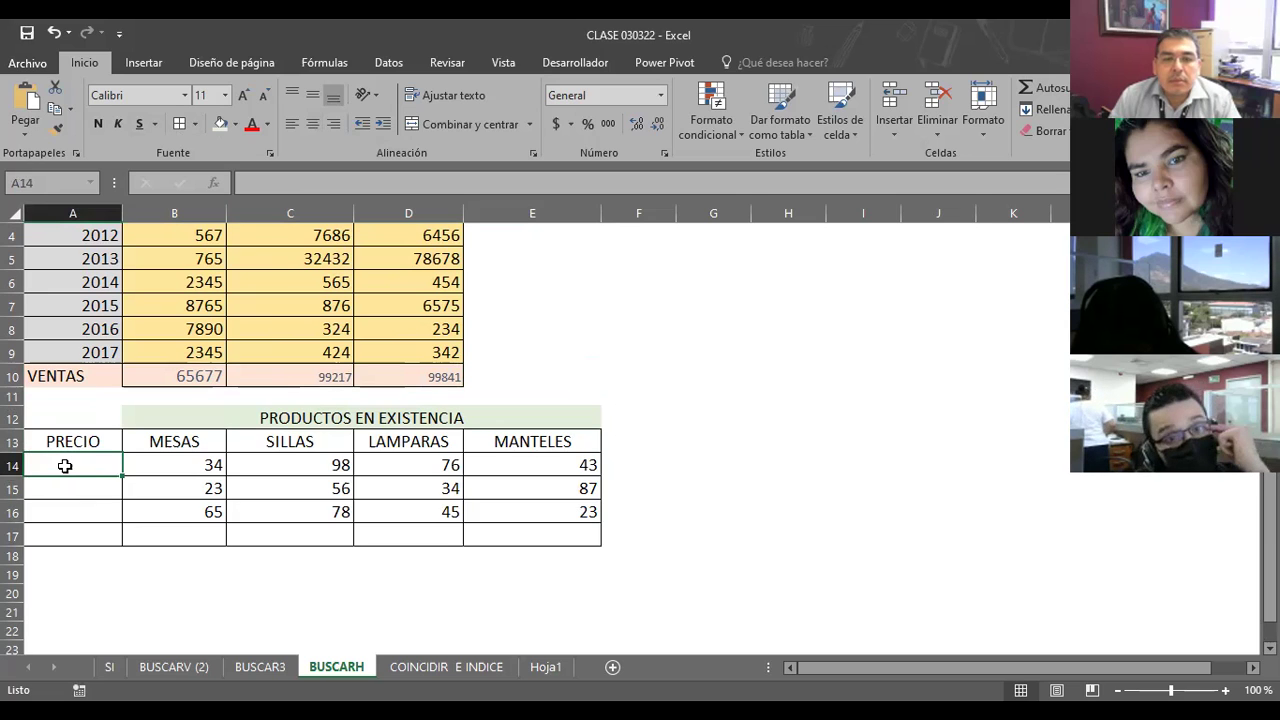
Step: Enter the prices 234, 345, 56 and 56 into A14:A17
{"action": "type", "text": "234"}
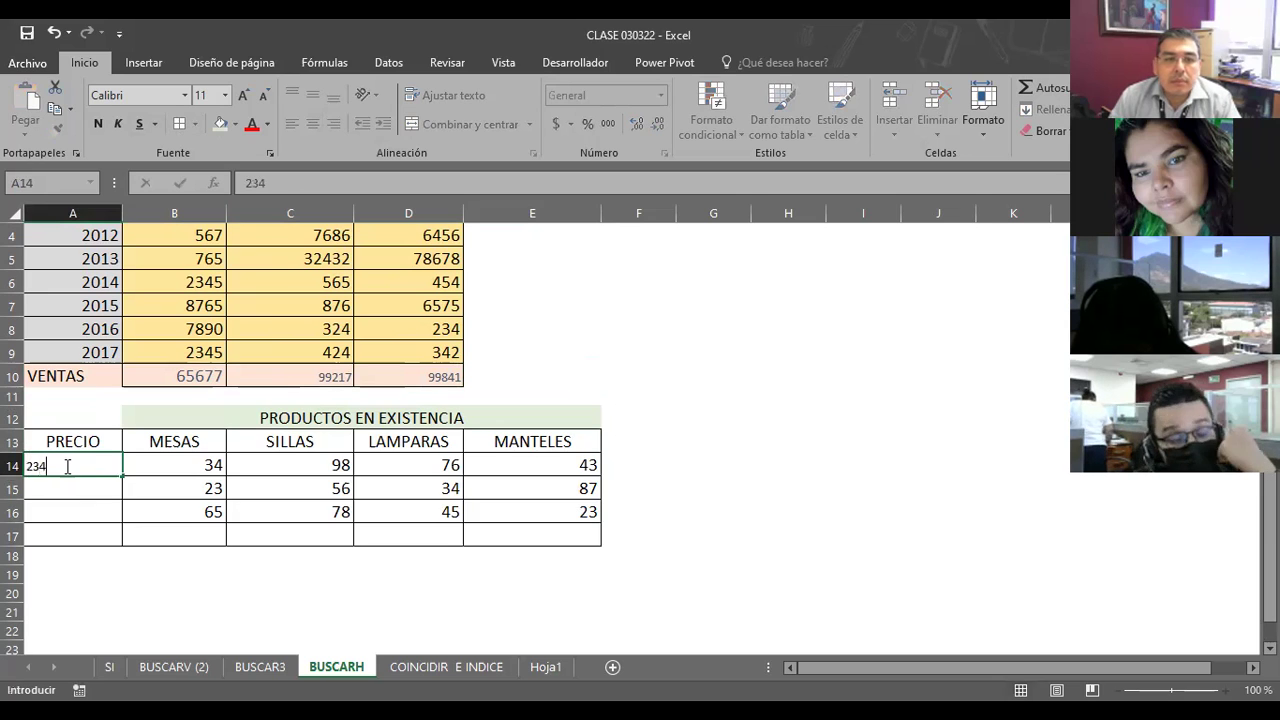
{"action": "key", "text": "Return"}
{"action": "type", "text": "345"}
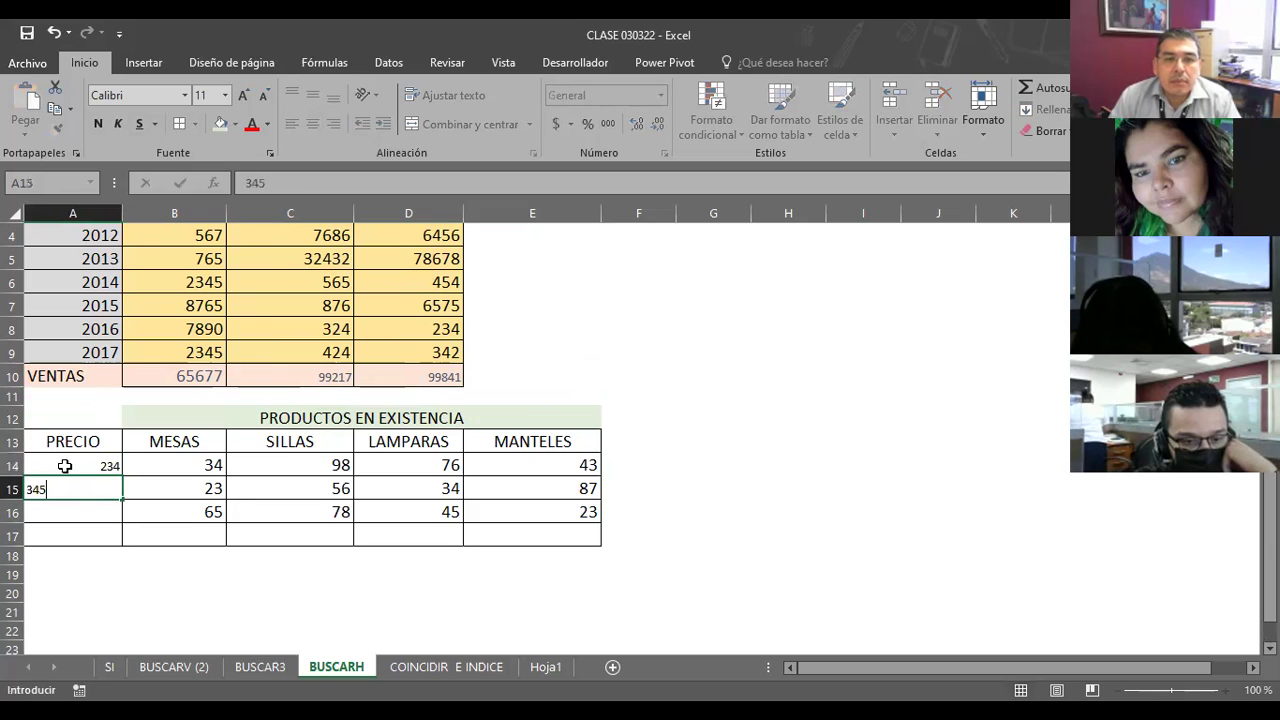
{"action": "key", "text": "Return"}
{"action": "type", "text": "56"}
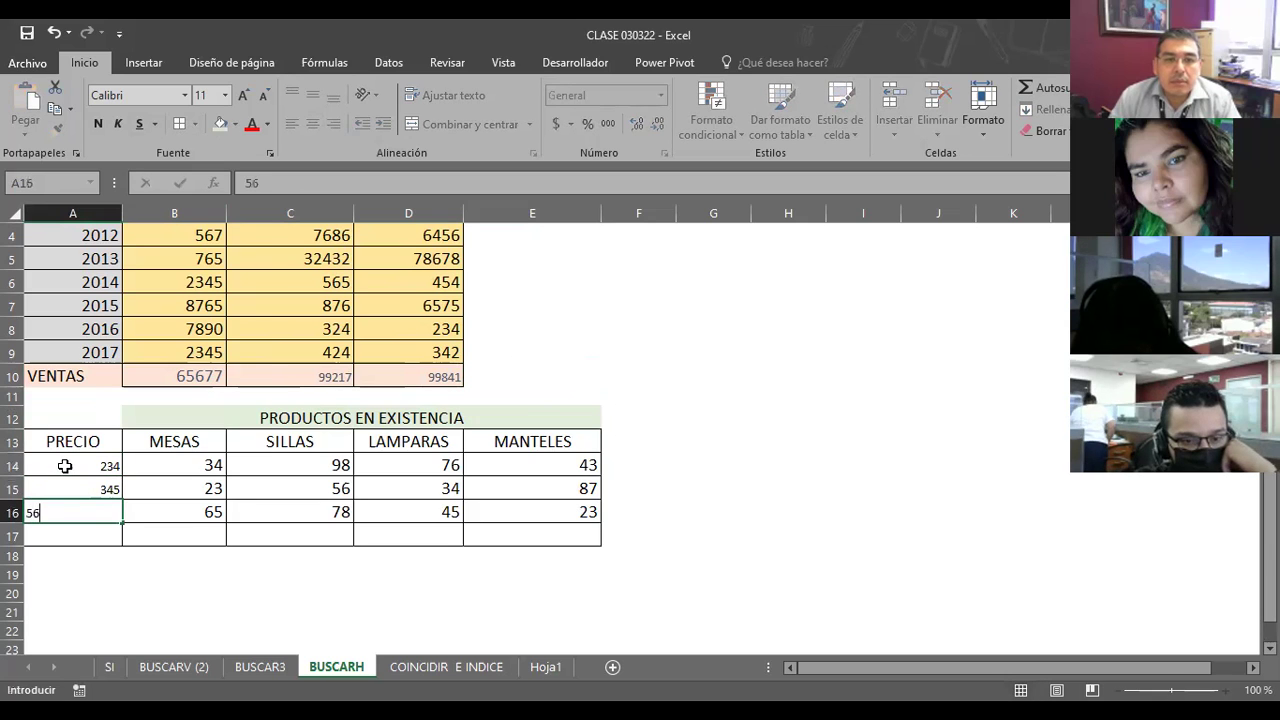
{"action": "key", "text": "Return"}
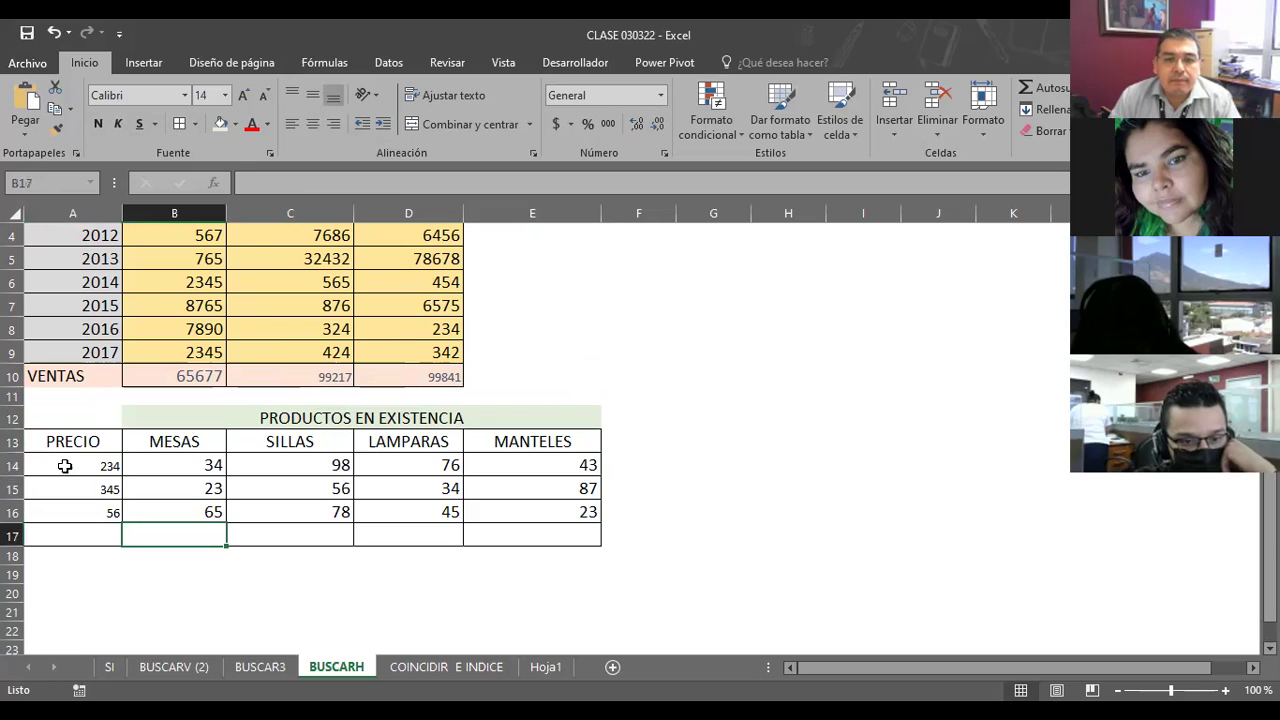
{"action": "type", "text": "56"}
{"action": "key", "text": "ctrl+Return"}
{"action": "key", "text": "Tab"}
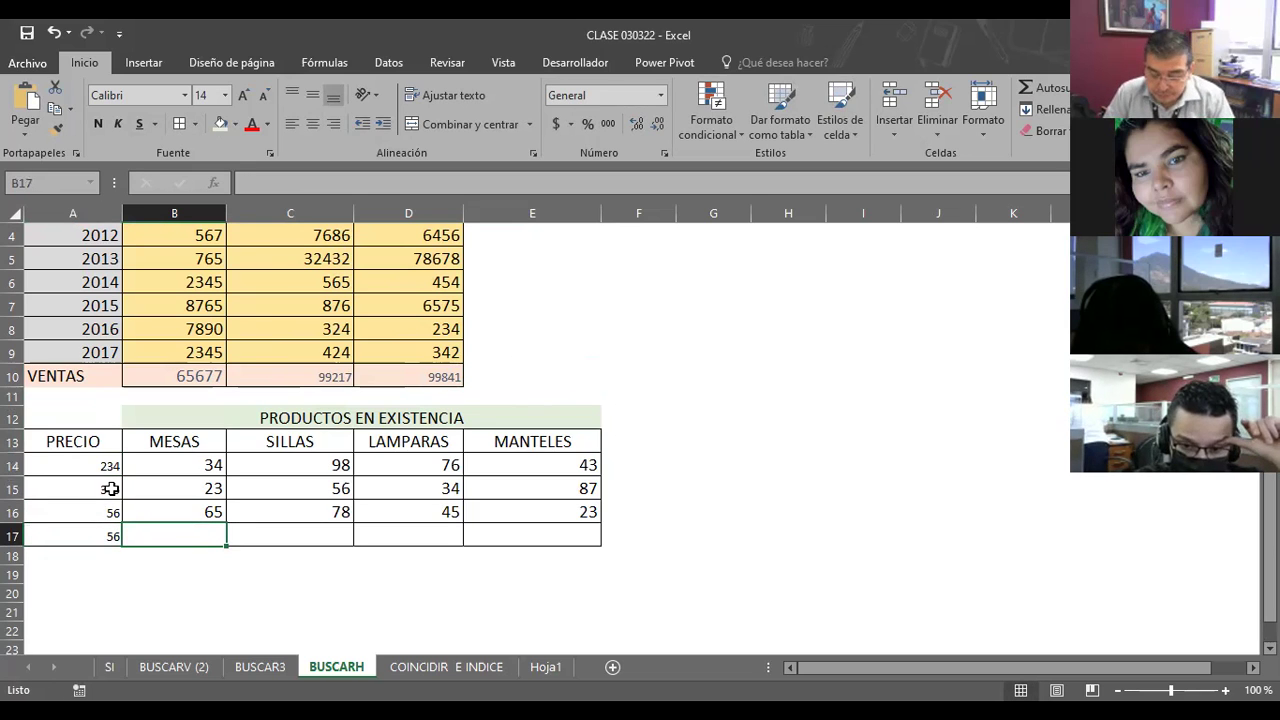
{"action": "left_click", "coordinate": [59, 472]}
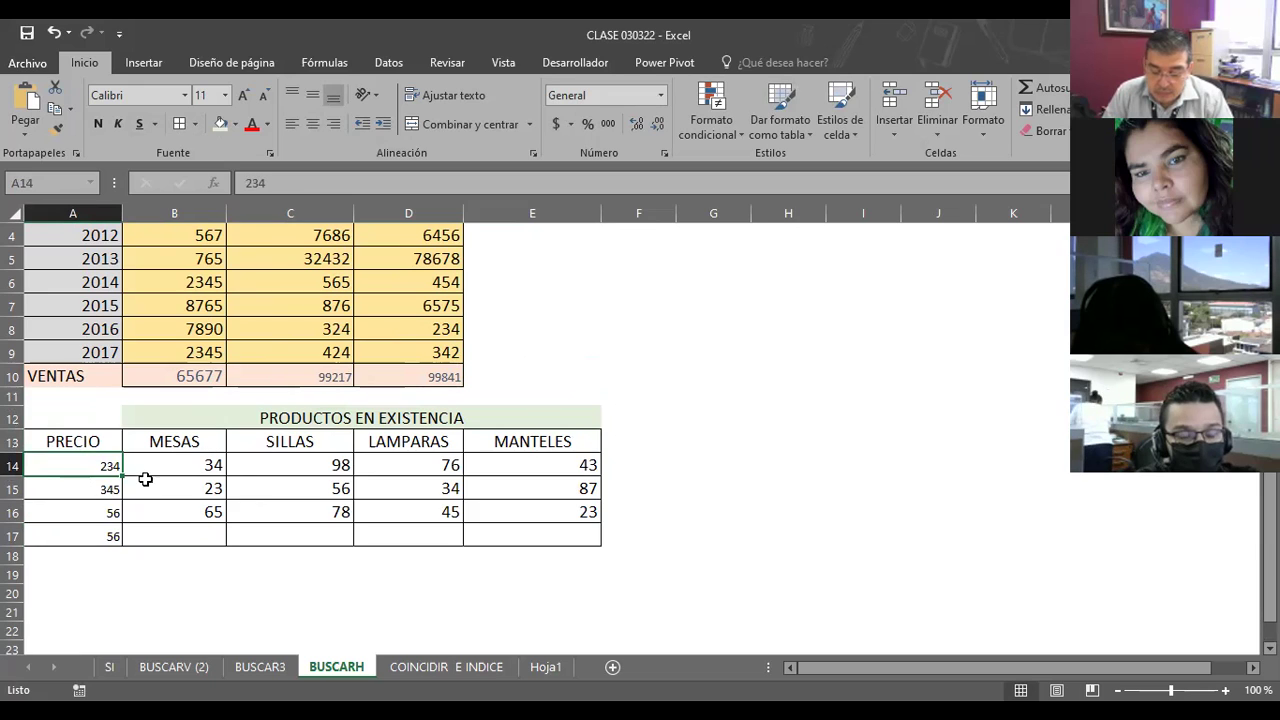
{"action": "left_click", "coordinate": [634, 440]}
Step: Enter PRECIO TOTAL in F13 and widen column F to fit it
{"action": "type", "text": "PRECIO"}
{"action": "type", "text": " T"}
{"action": "type", "text": "OTAL"}
{"action": "key", "text": "Return"}
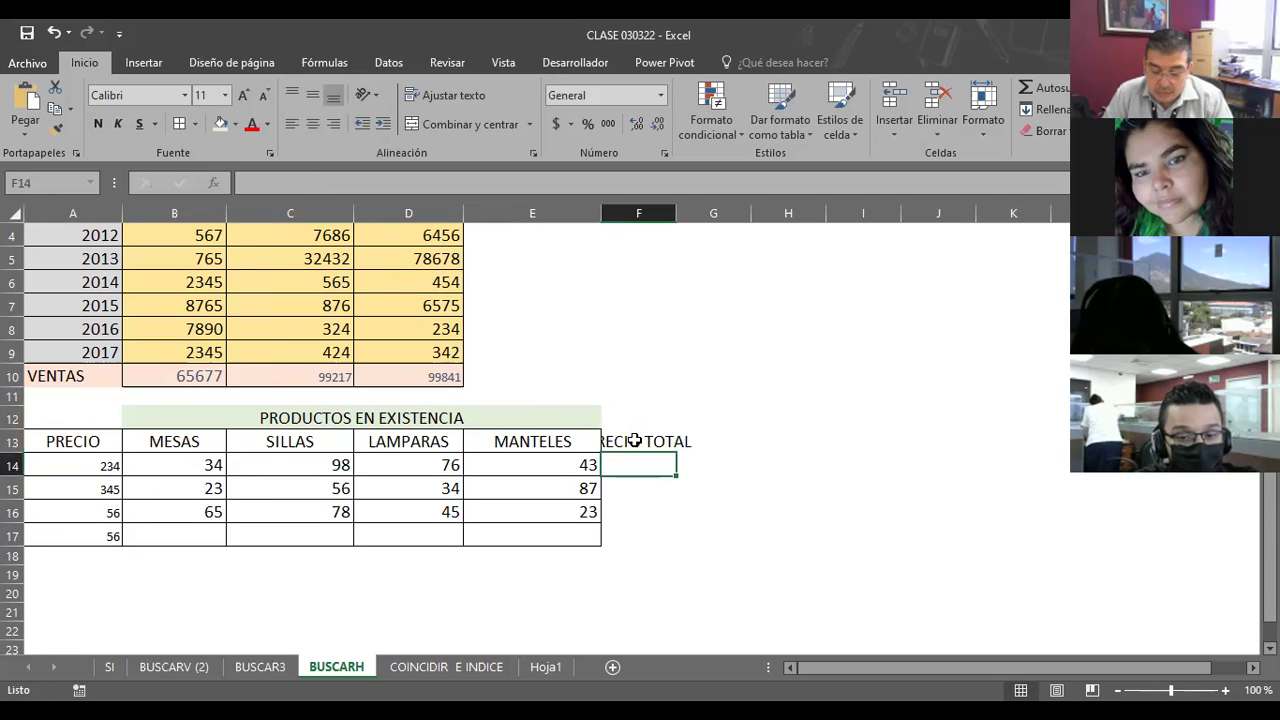
{"action": "left_click", "coordinate": [634, 440]}
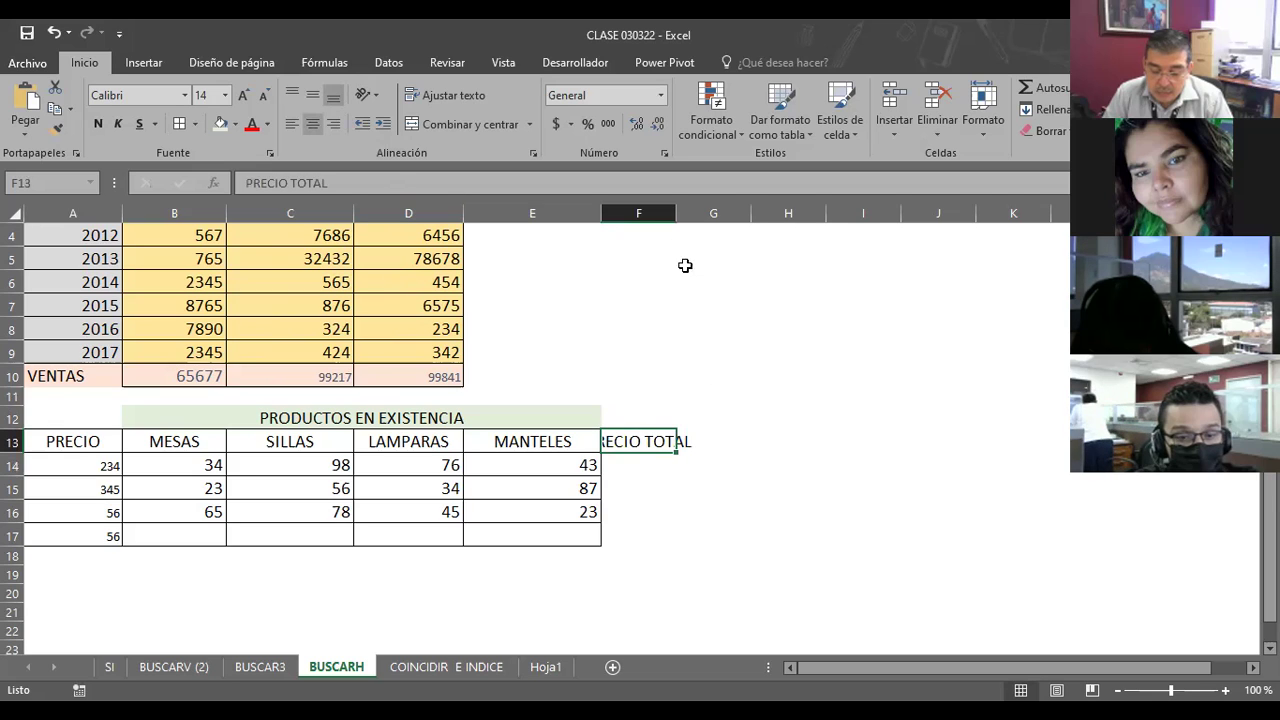
{"action": "left_click_drag", "start_coordinate": [676, 213], "coordinate": [722, 213]}
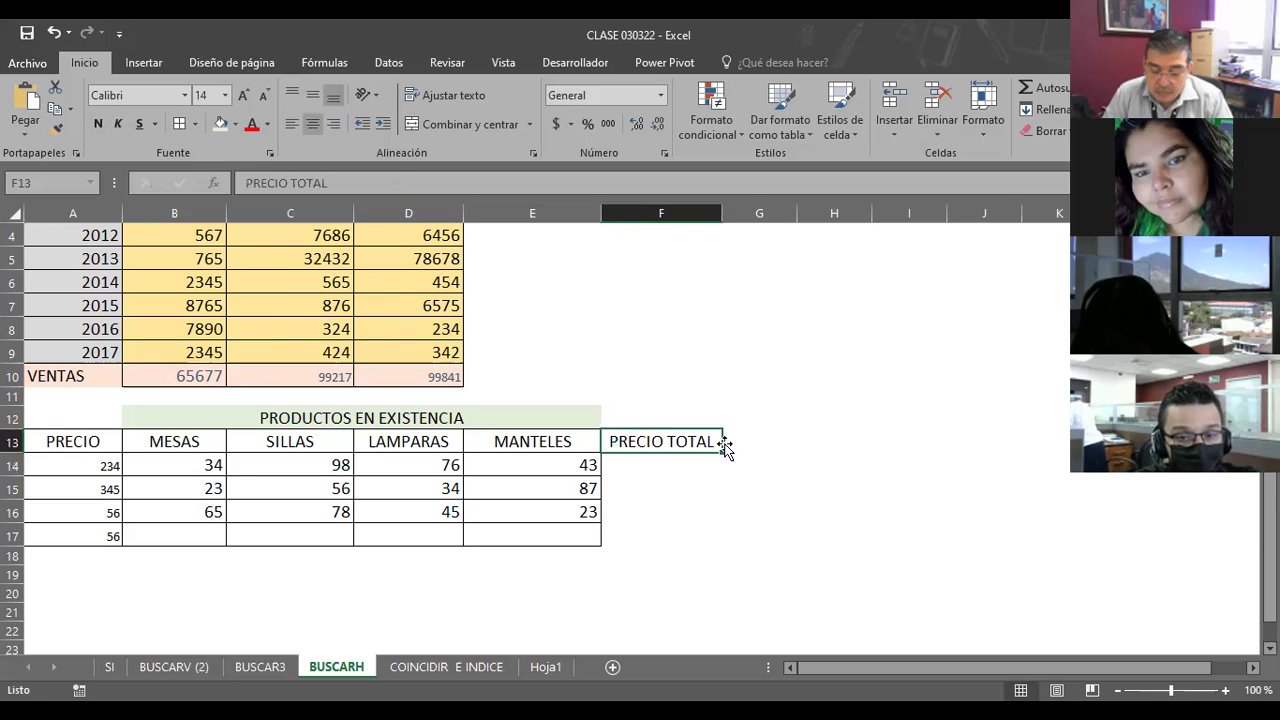
Step: Apply All Borders to F13:F17 for the PRECIO TOTAL column
{"action": "left_click_drag", "start_coordinate": [677, 494], "coordinate": [674, 534]}
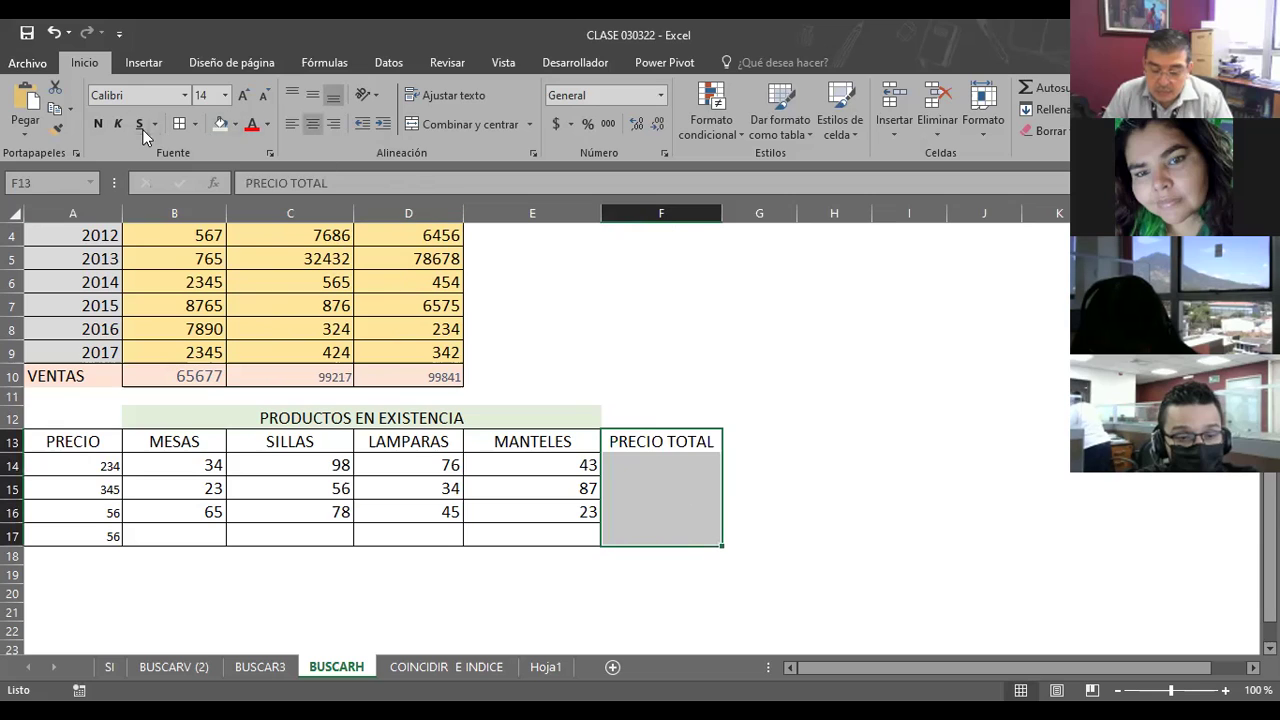
{"action": "left_click", "coordinate": [181, 127]}
{"action": "left_click", "coordinate": [686, 394]}
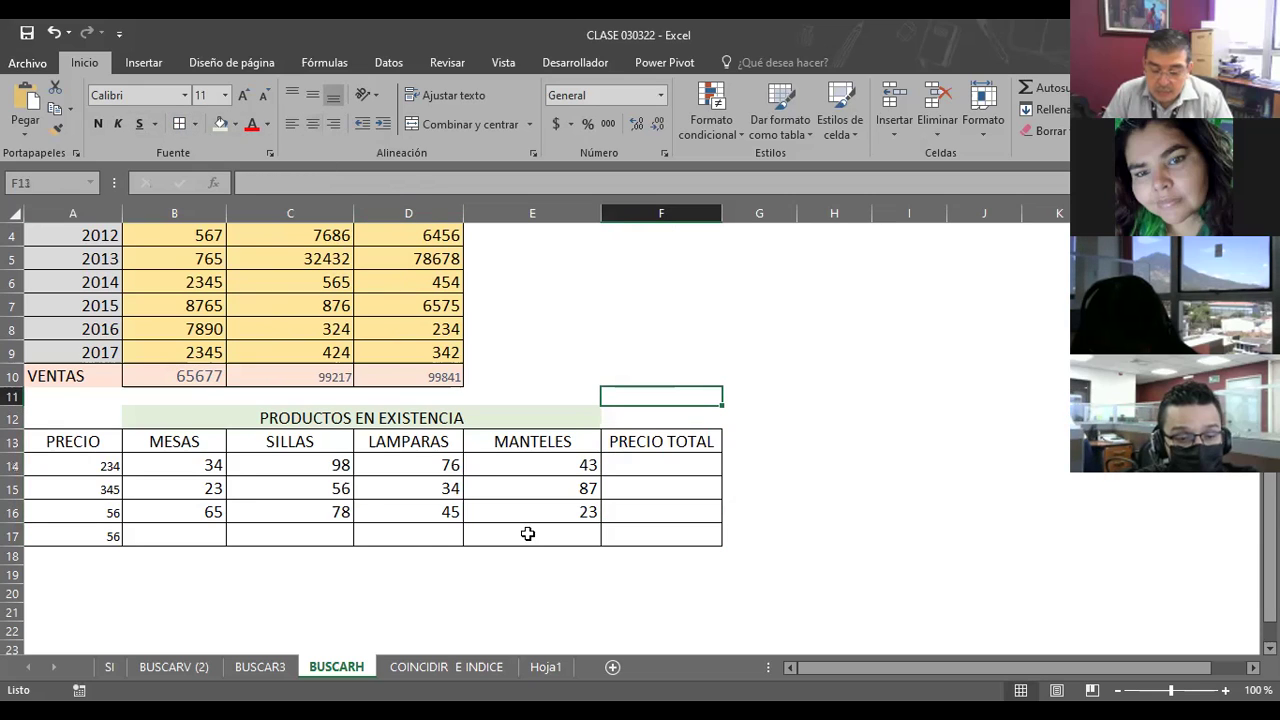
{"action": "left_click", "coordinate": [750, 320]}
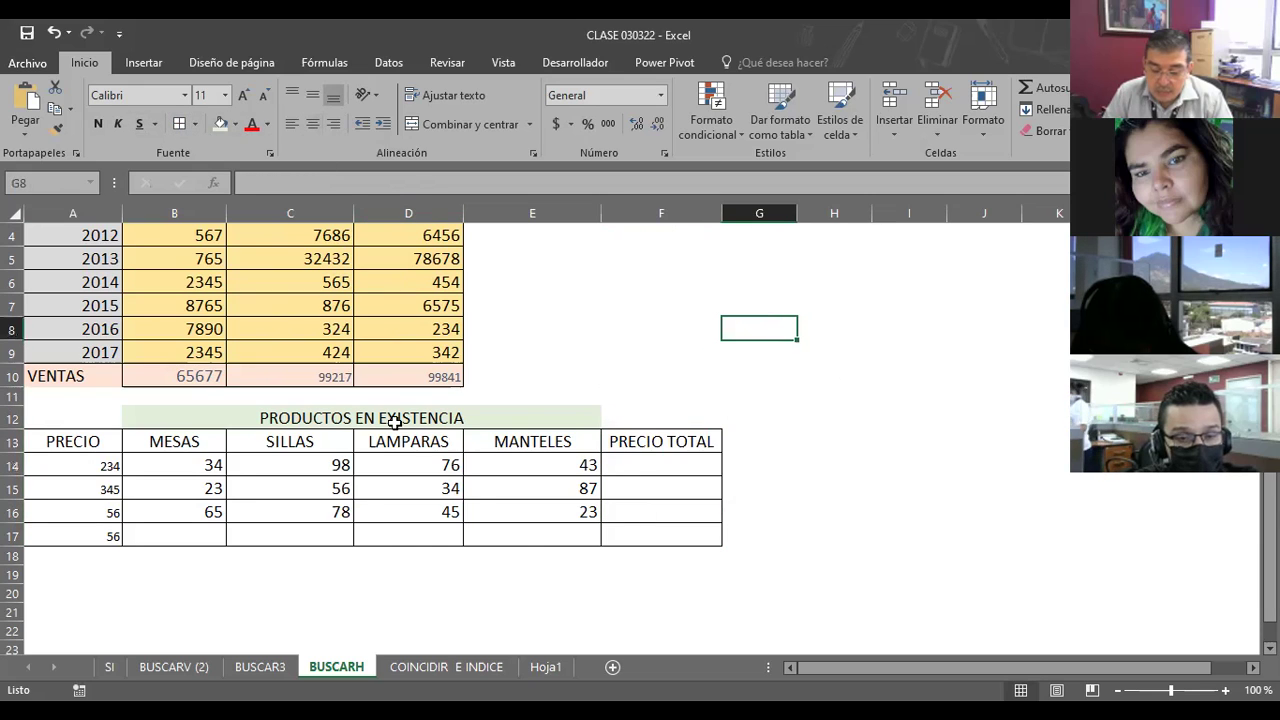
{"action": "left_click", "coordinate": [595, 308]}
{"action": "left_click", "coordinate": [632, 308]}
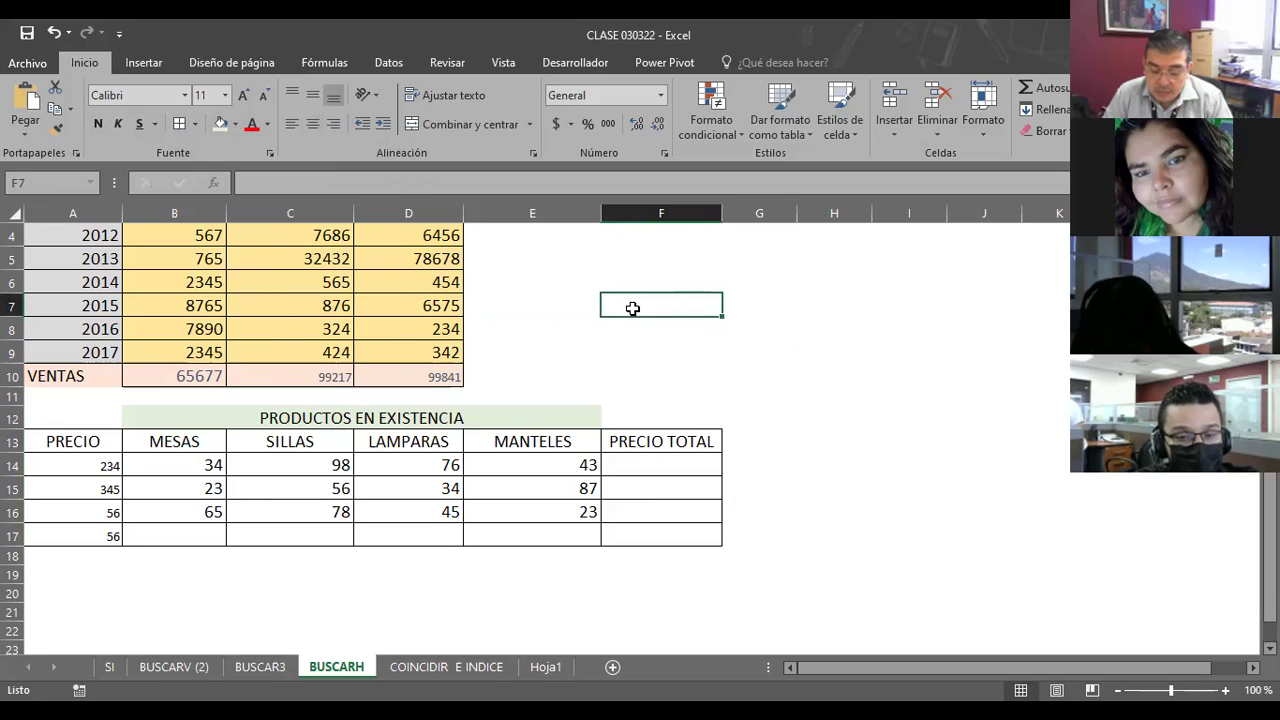
{"action": "left_click_drag", "start_coordinate": [50, 441], "coordinate": [608, 449]}
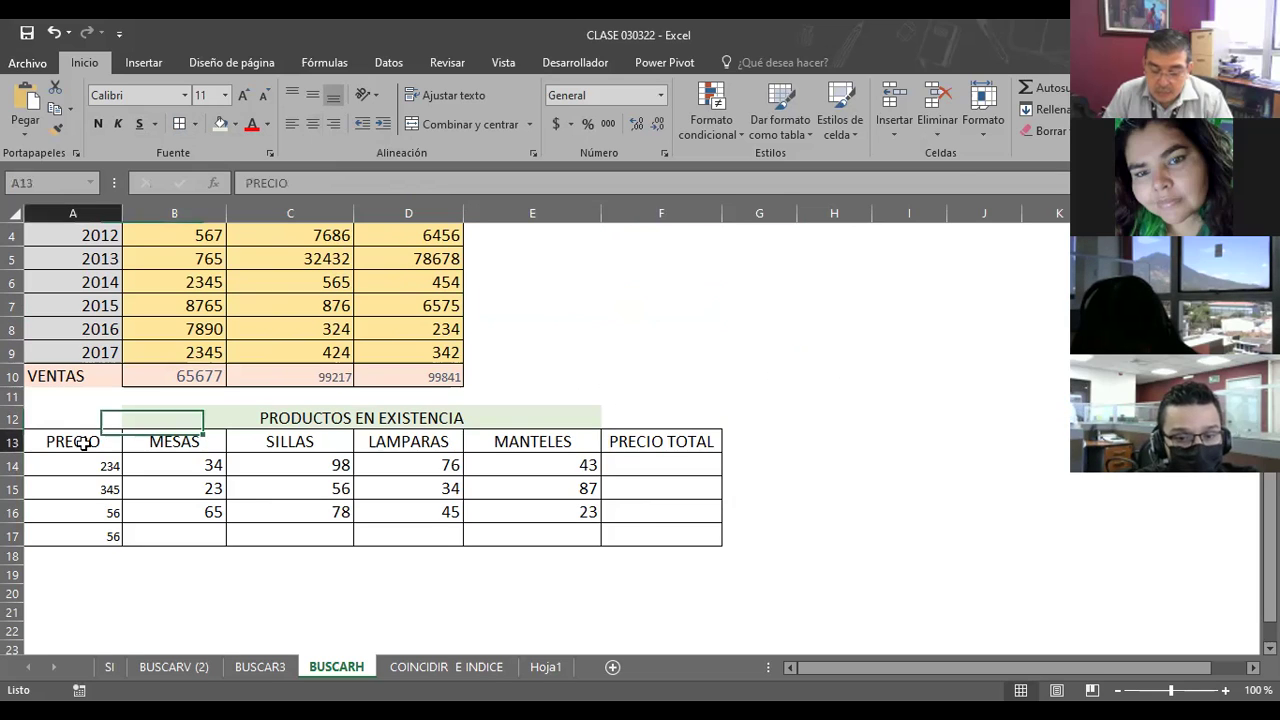
Step: Give the header row A13:F13 a light-blue fill colour
{"action": "left_click", "coordinate": [233, 124]}
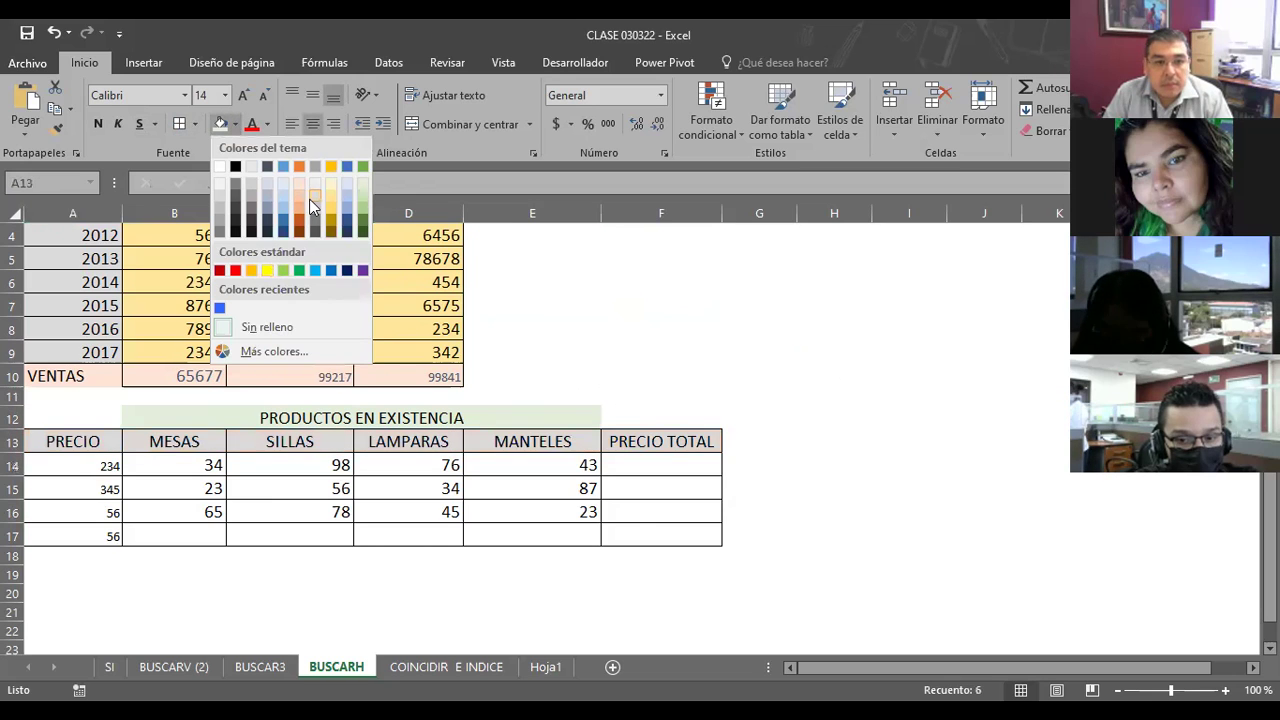
{"action": "left_click", "coordinate": [285, 206]}
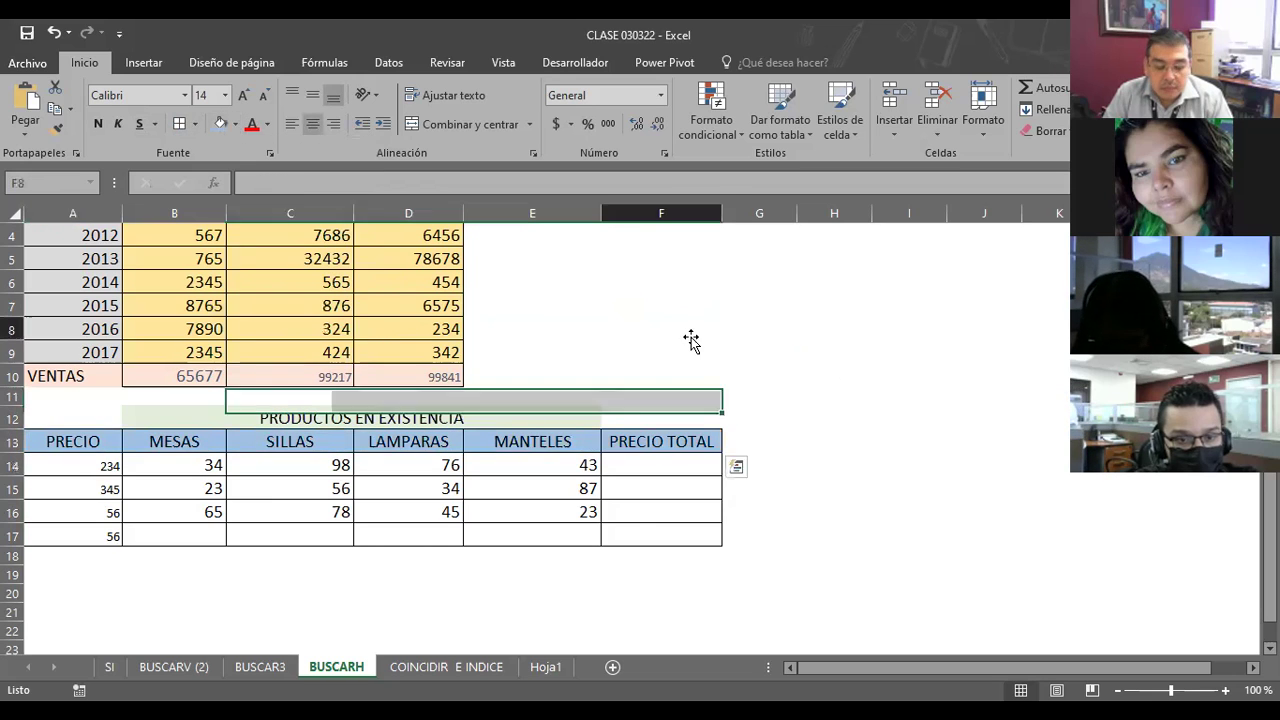
{"action": "left_click", "coordinate": [691, 337]}
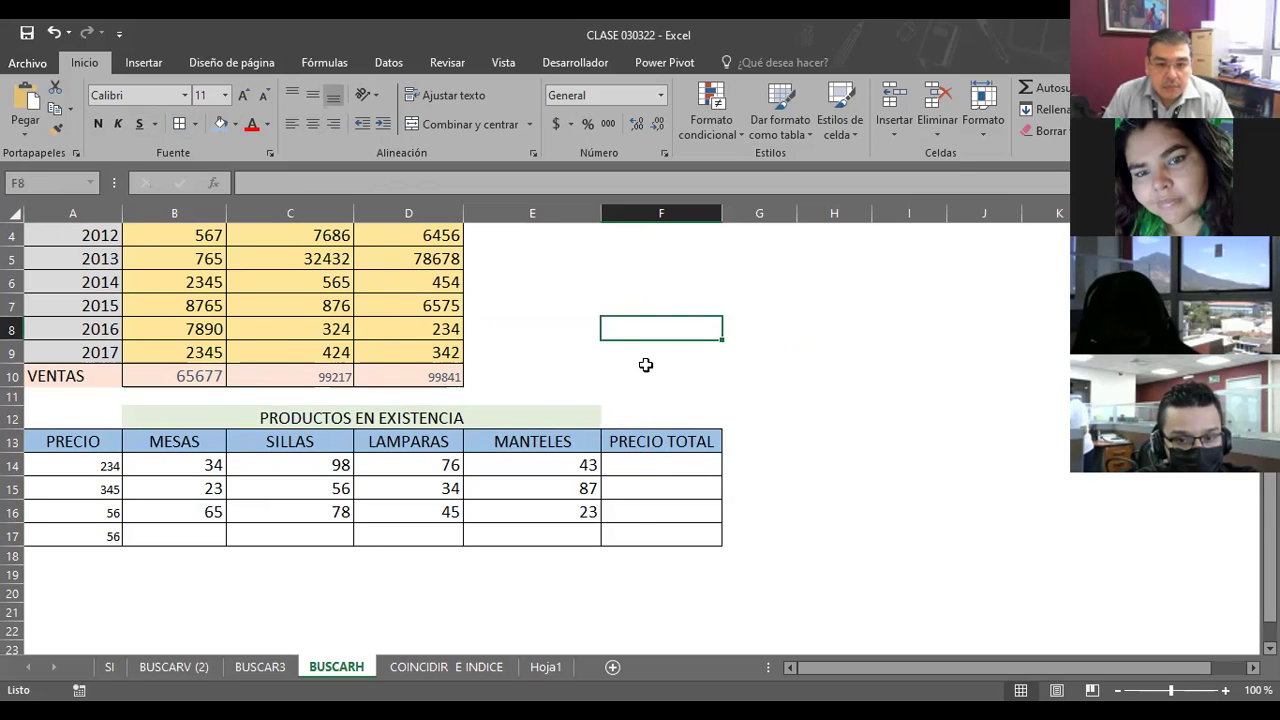
{"action": "left_click", "coordinate": [650, 300]}
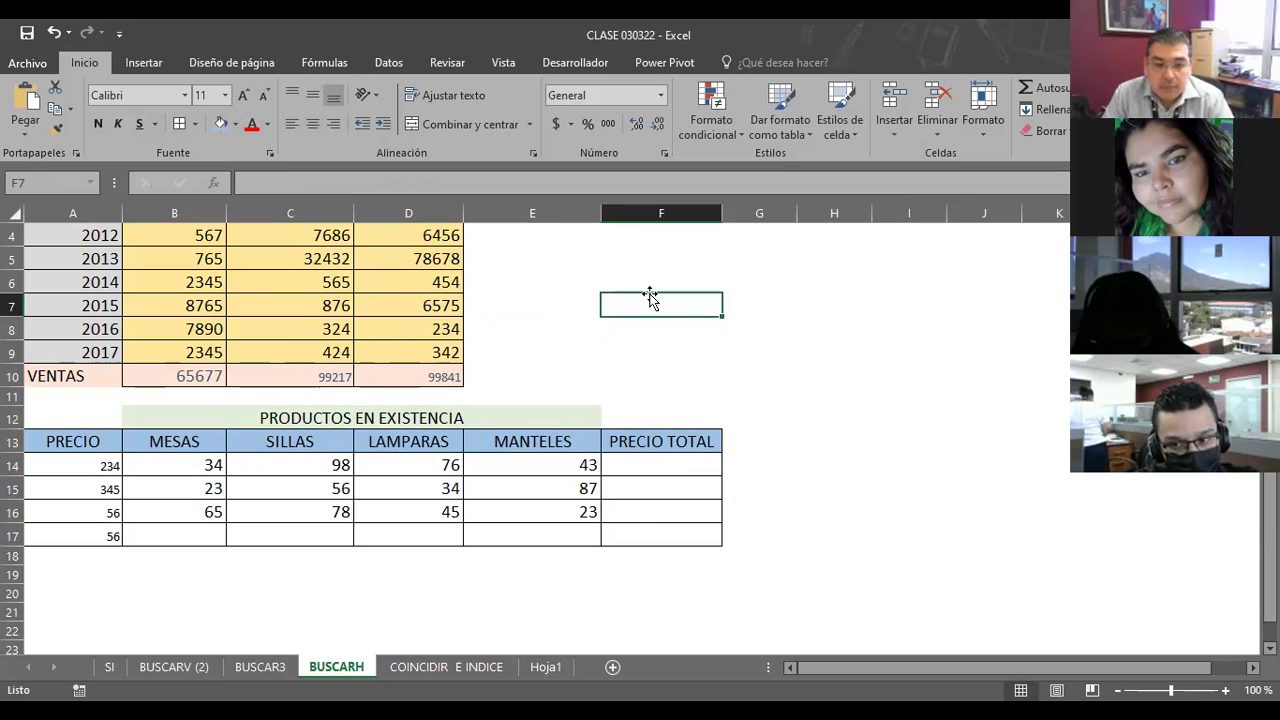
Step: Enter the label NOMBRES in F7
{"action": "type", "text": "N"}
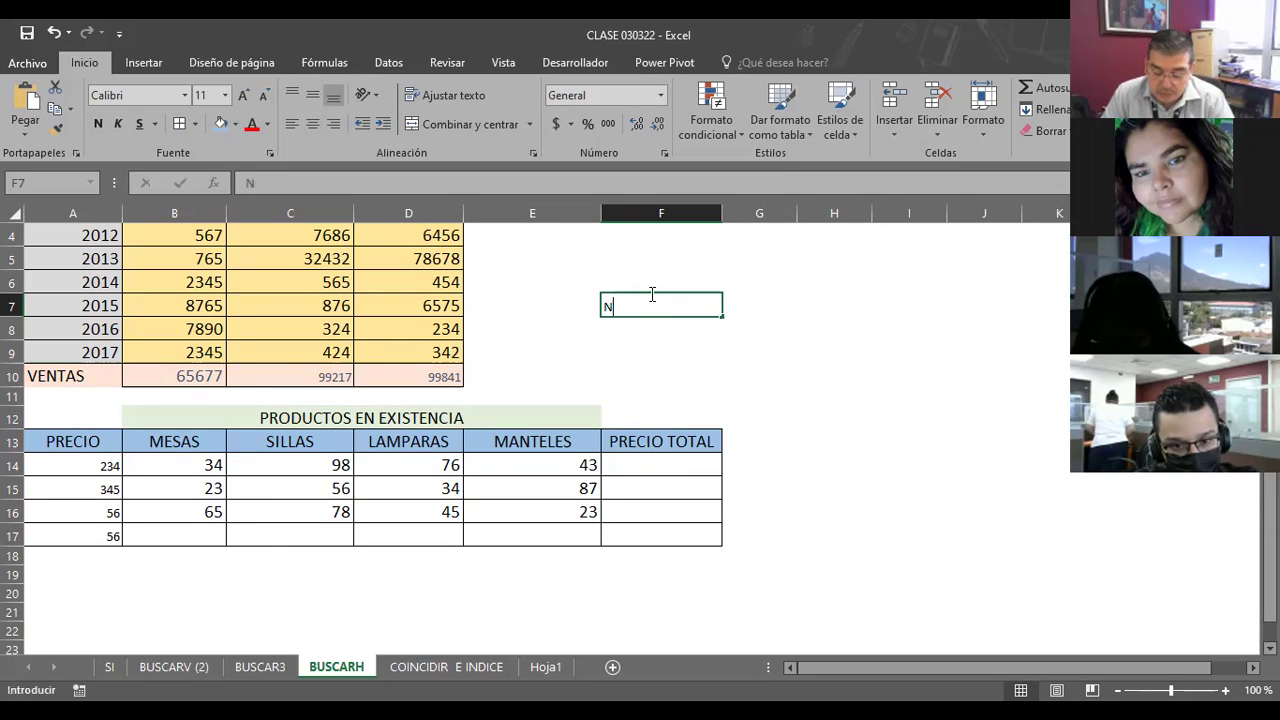
{"action": "type", "text": "OMBRES"}
{"action": "key", "text": "Tab"}
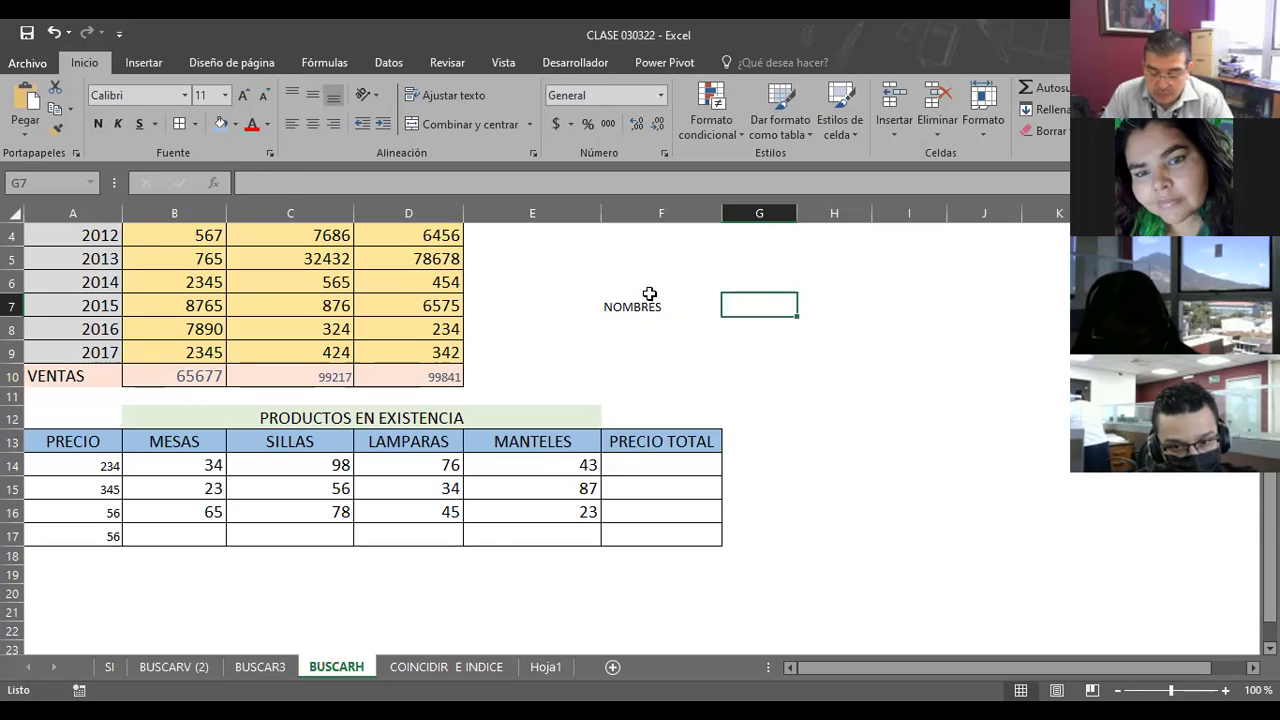
{"action": "scroll", "coordinate": [694, 271], "scroll_direction": "up", "scroll_amount": 1}
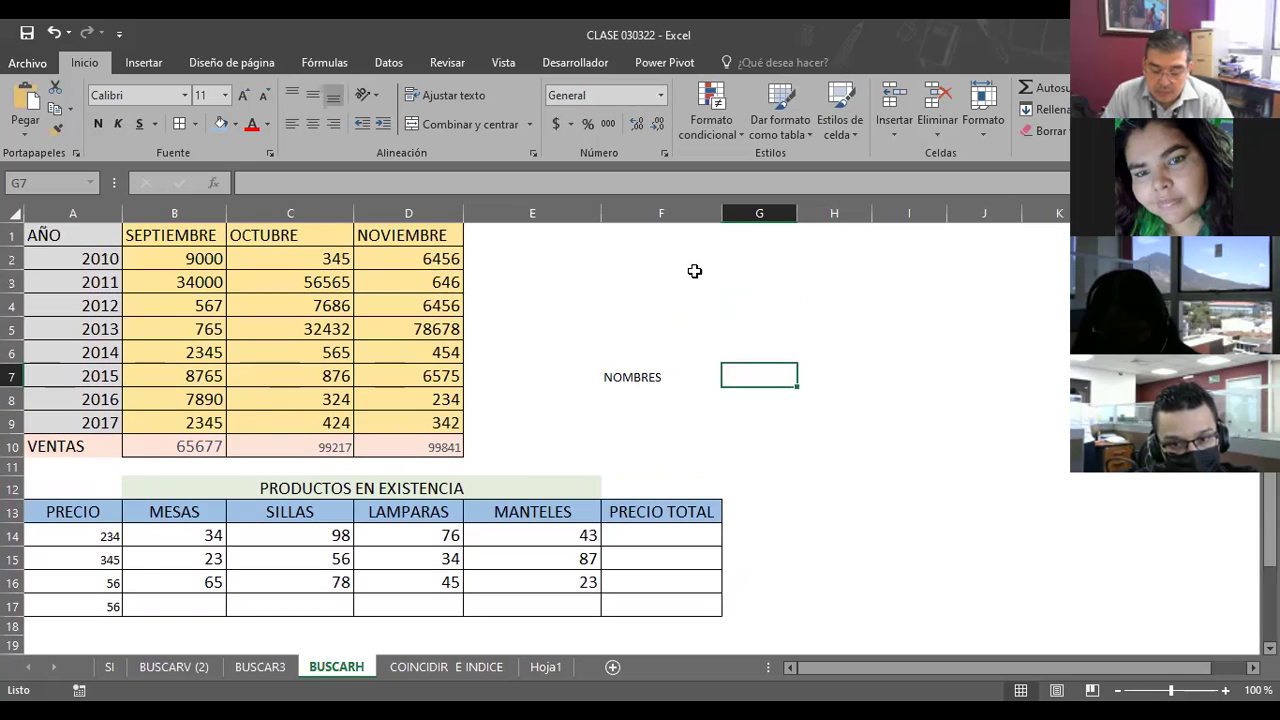
{"action": "scroll", "coordinate": [620, 365], "scroll_direction": "down", "scroll_amount": 1}
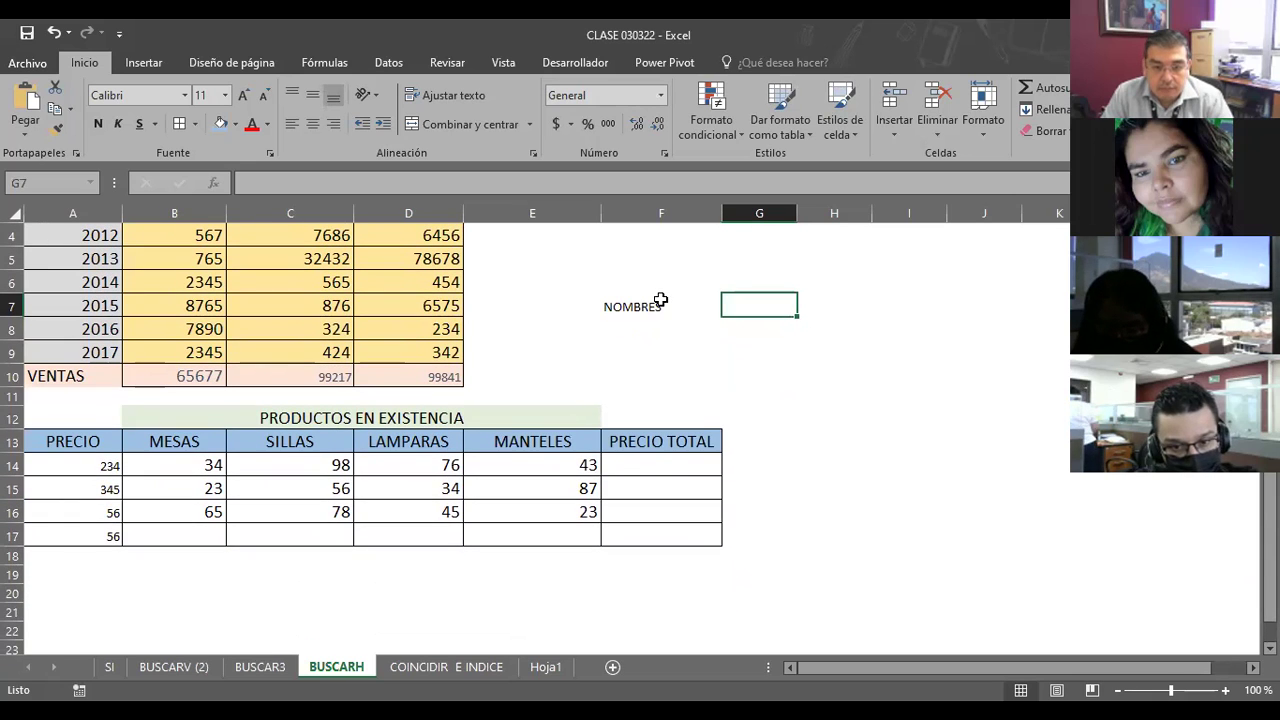
Step: Enter the heading EXISTENCIA in G7
{"action": "left_click_drag", "start_coordinate": [705, 305], "coordinate": [749, 305]}
{"action": "left_click", "coordinate": [763, 305]}
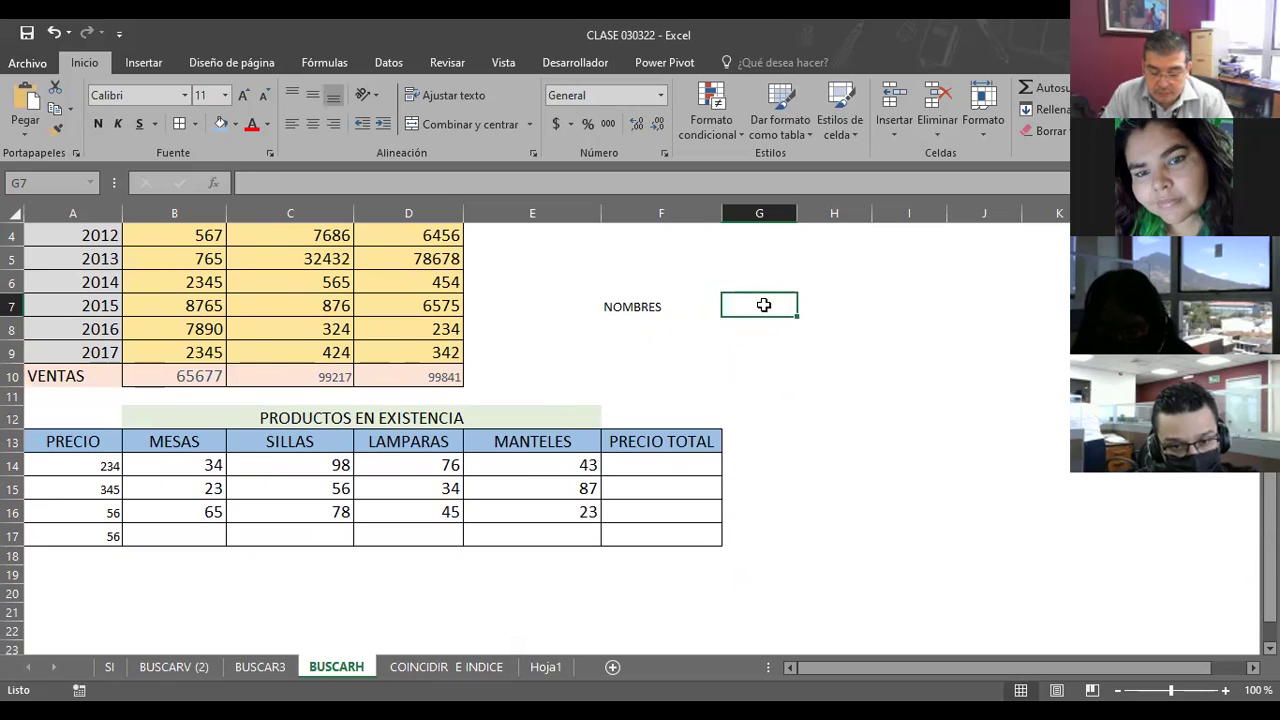
{"action": "type", "text": "EXIT"}
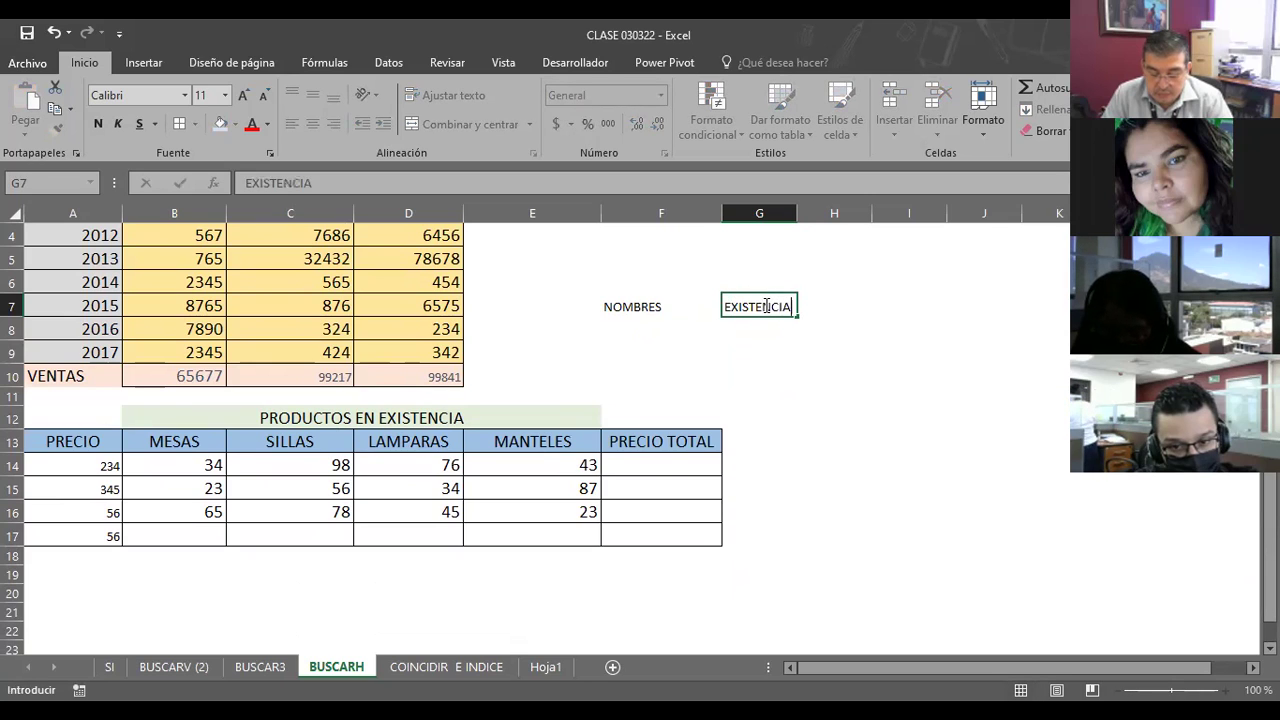
{"action": "key", "text": "Return"}
Step: Fill F8 with light blue and G8 with a peach swatch from Fill Color
{"action": "left_click", "coordinate": [633, 326]}
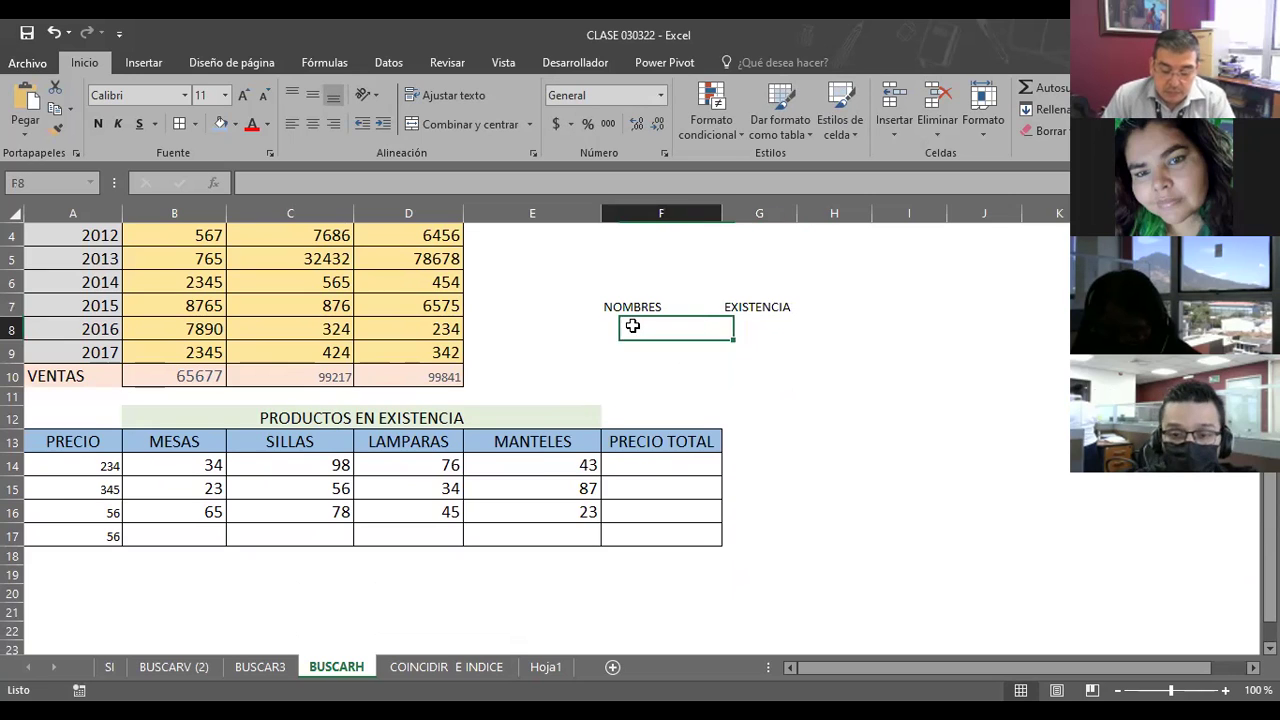
{"action": "left_click", "coordinate": [633, 326], "text": "ctrl"}
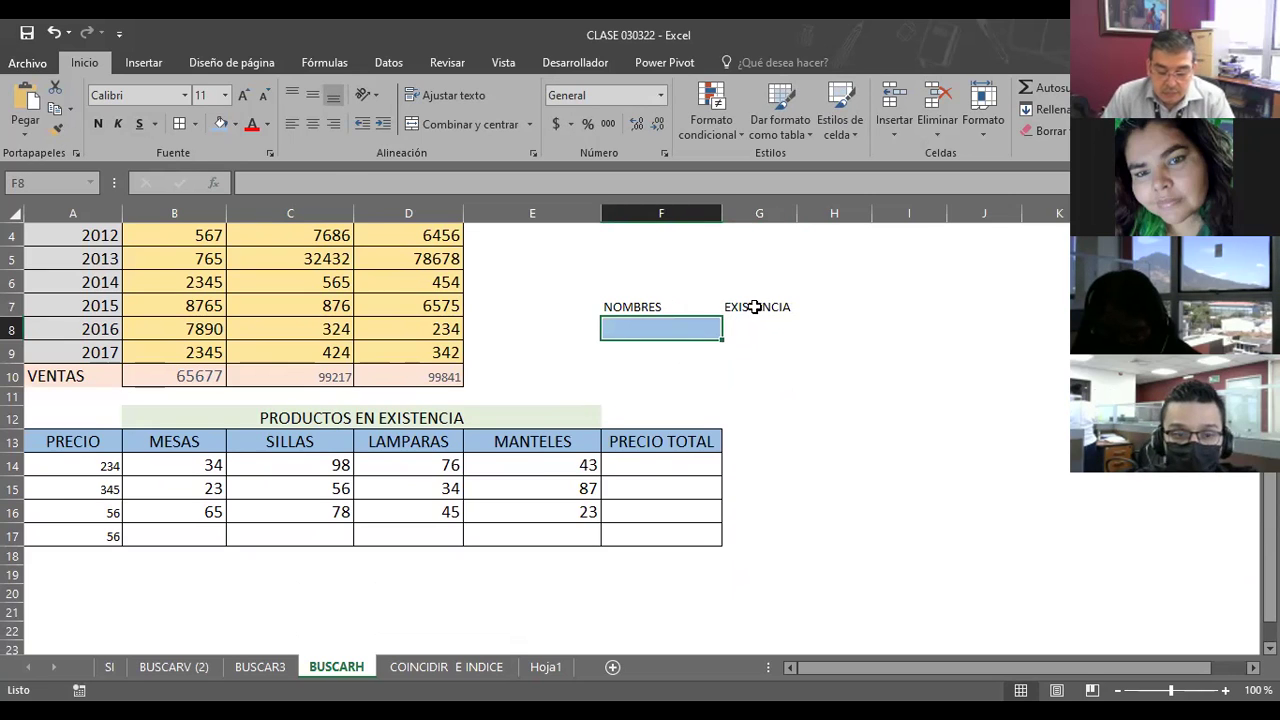
{"action": "left_click", "coordinate": [733, 330], "text": "ctrl"}
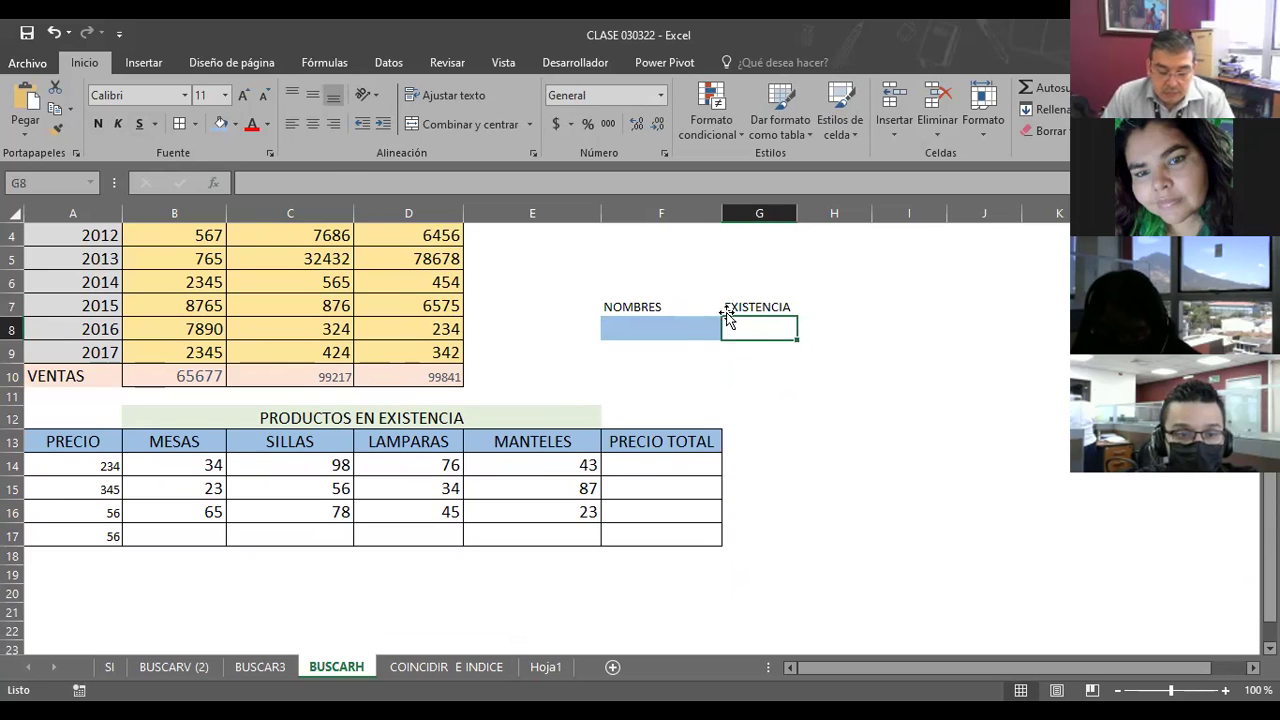
{"action": "left_click", "coordinate": [235, 124]}
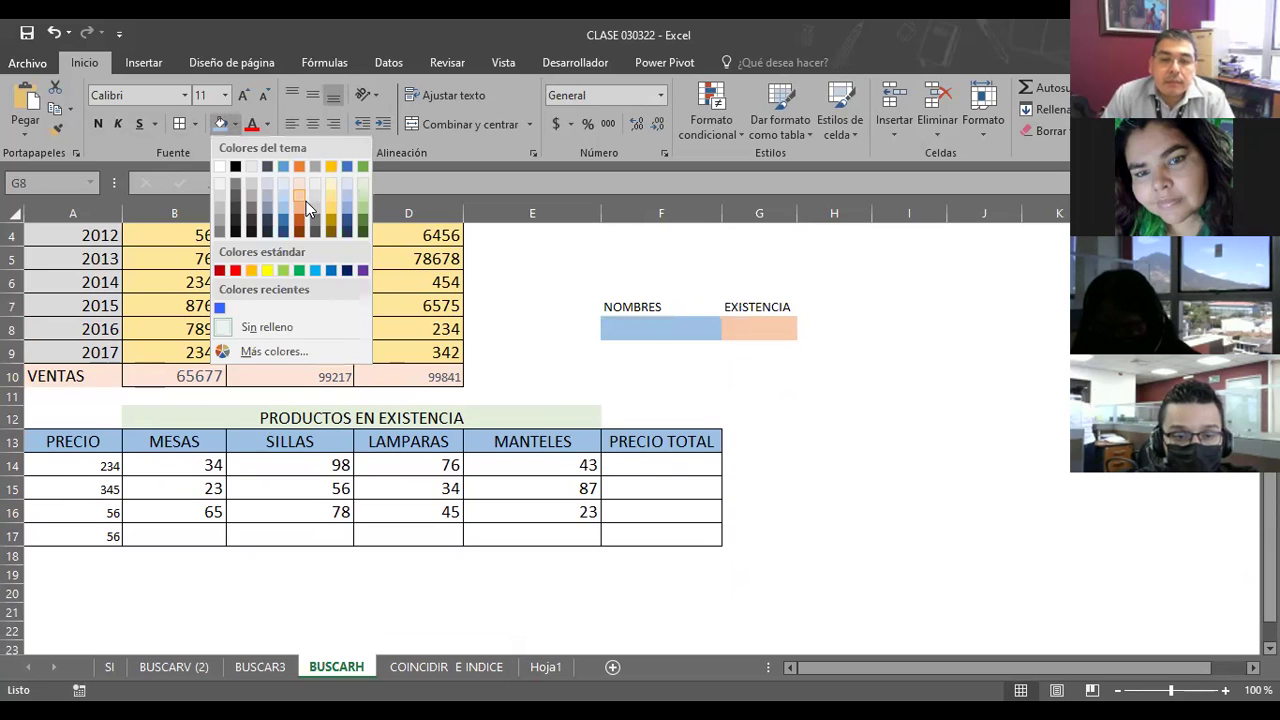
{"action": "left_click", "coordinate": [306, 201]}
{"action": "left_click", "coordinate": [840, 379]}
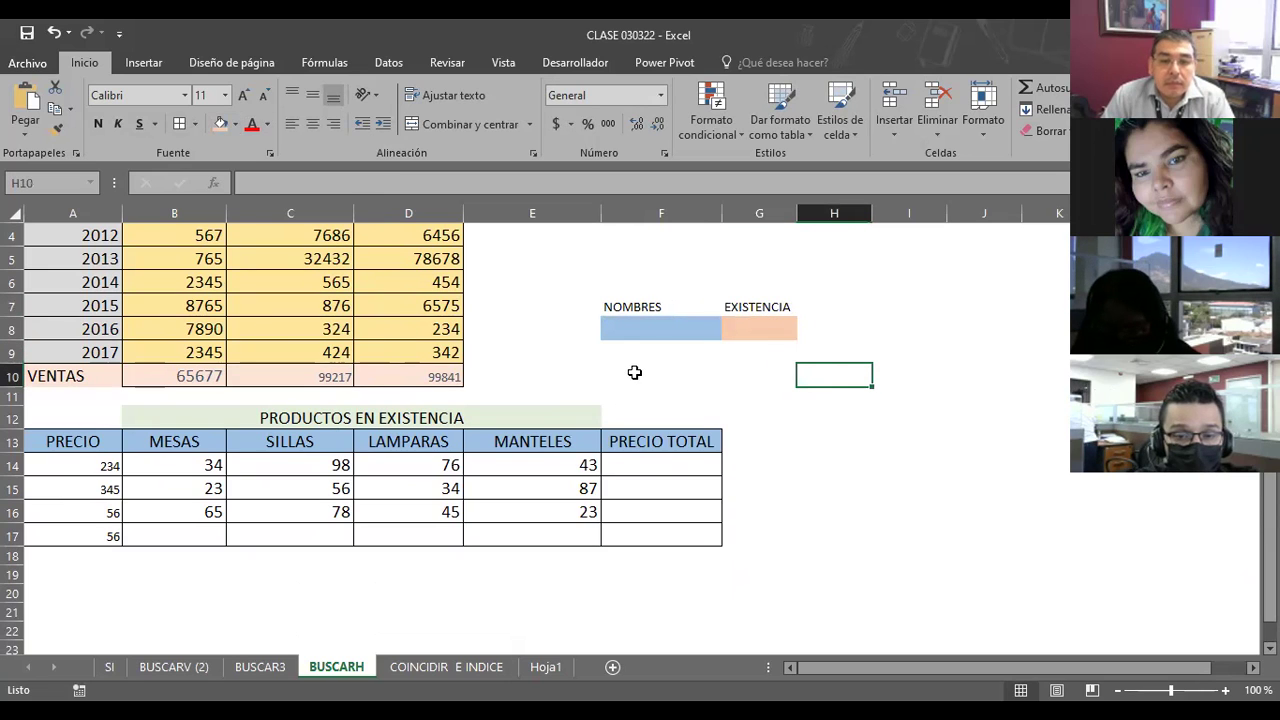
{"action": "left_click", "coordinate": [765, 329]}
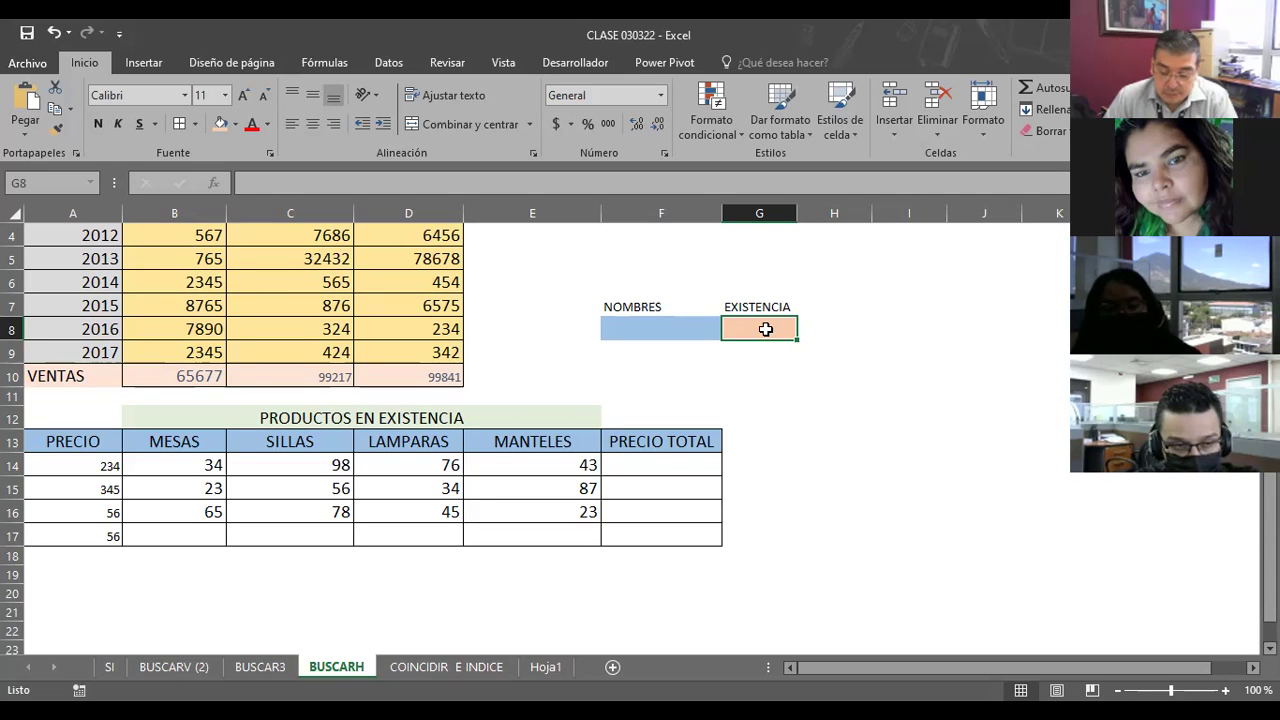
Step: Begin typing =BUSCARV(F8; in G8, then abandon the unfinished formula
{"action": "type", "text": "="}
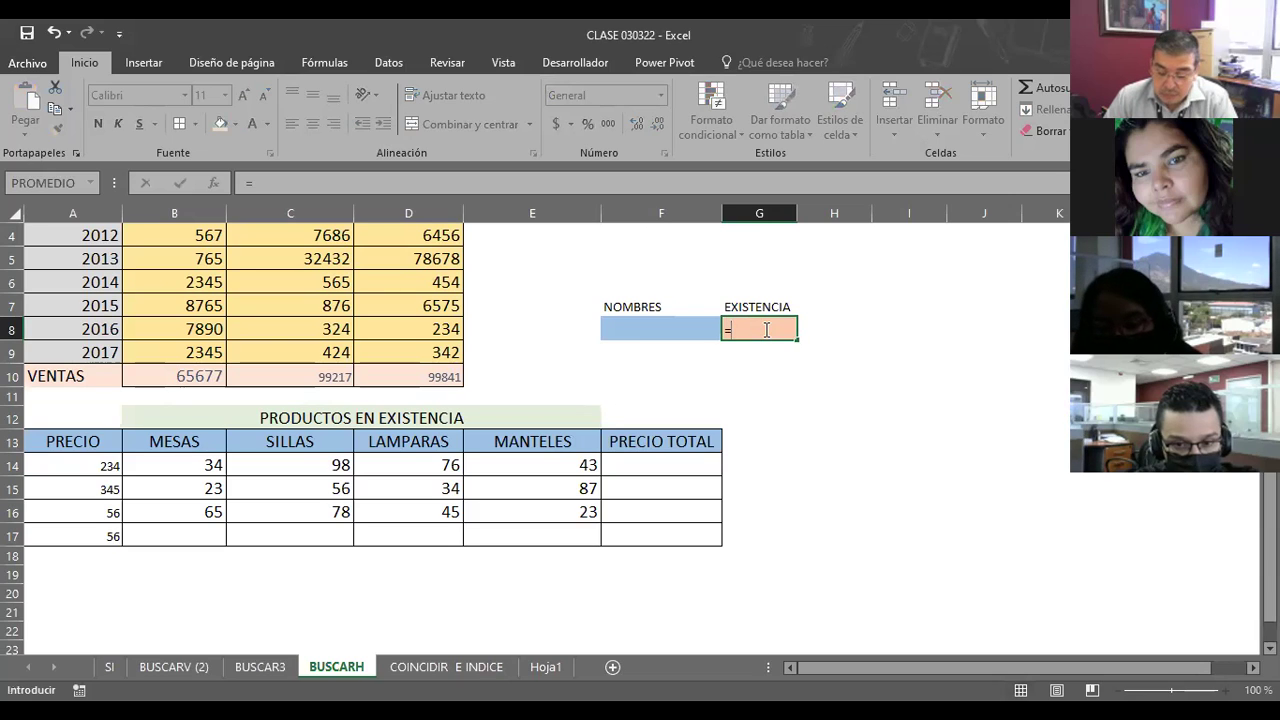
{"action": "type", "text": "BUSCAR"}
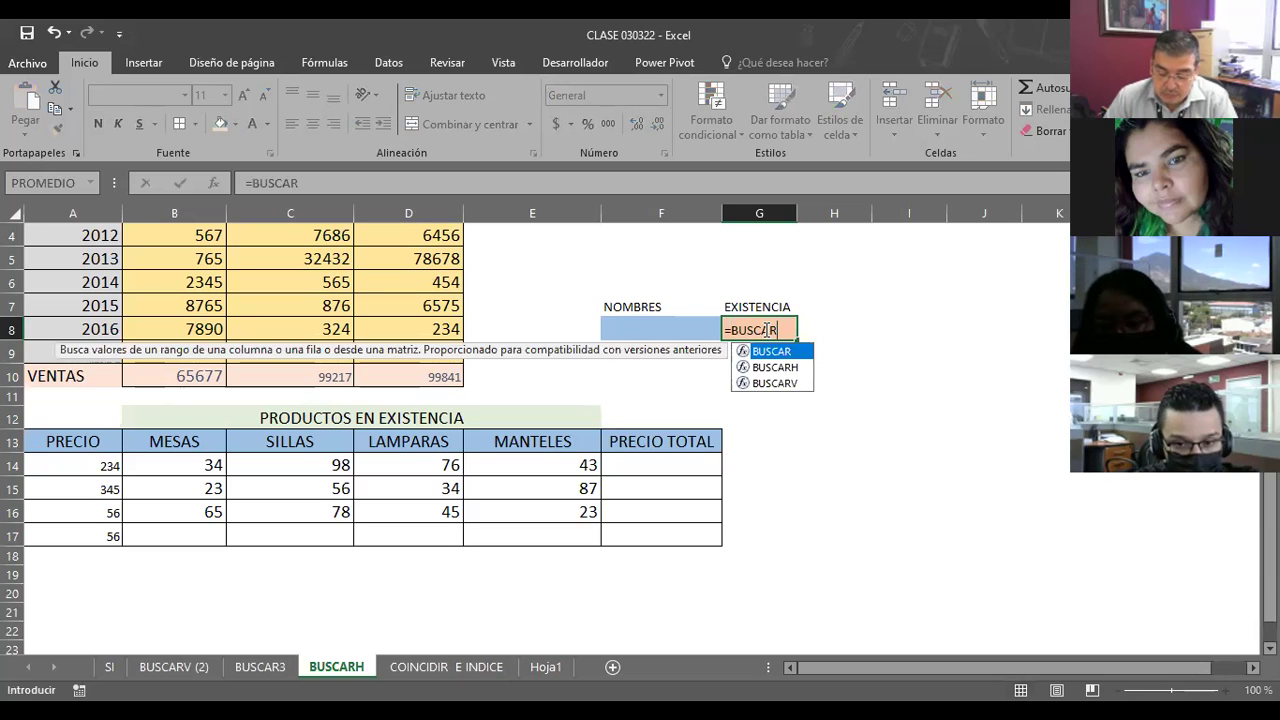
{"action": "type", "text": "V"}
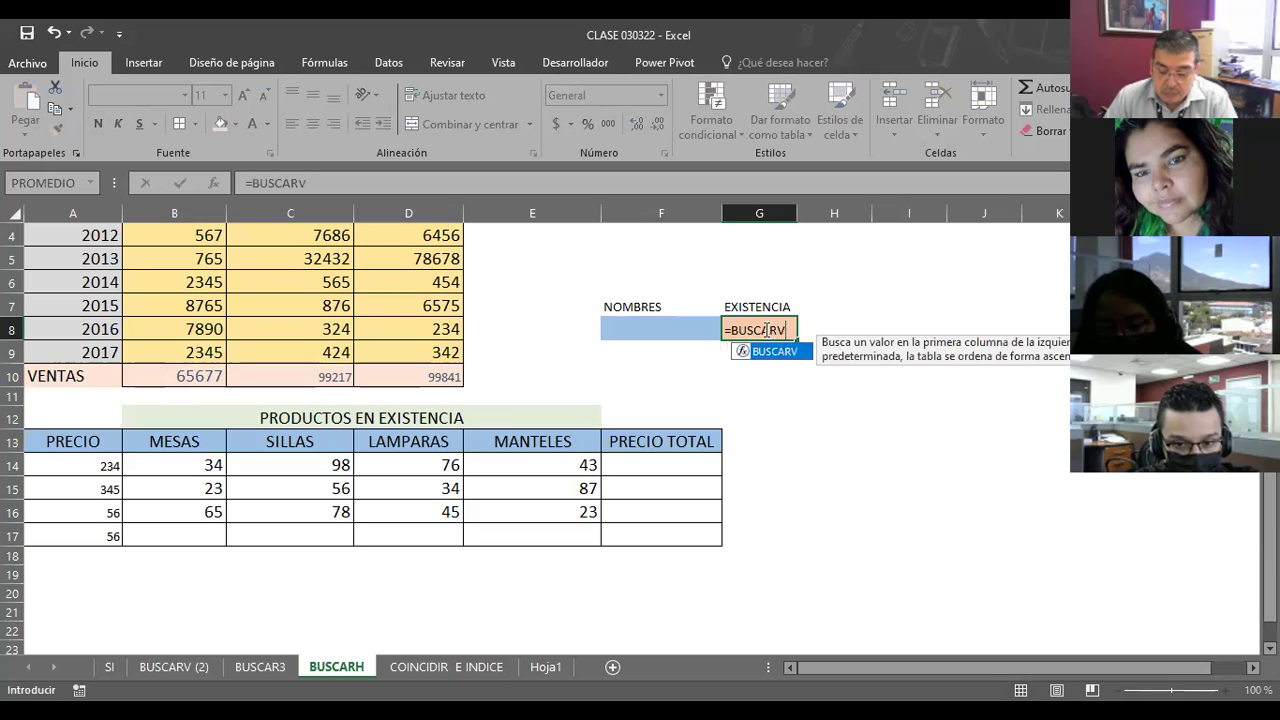
{"action": "type", "text": "("}
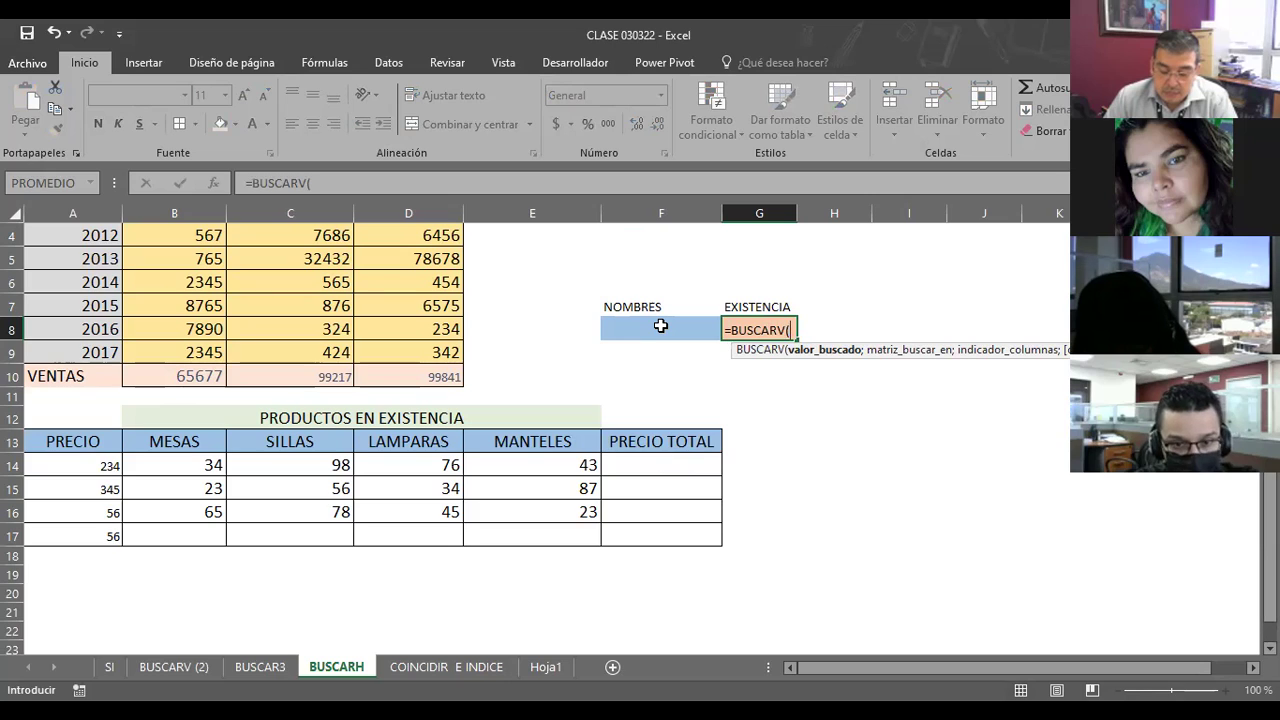
{"action": "left_click", "coordinate": [660, 326]}
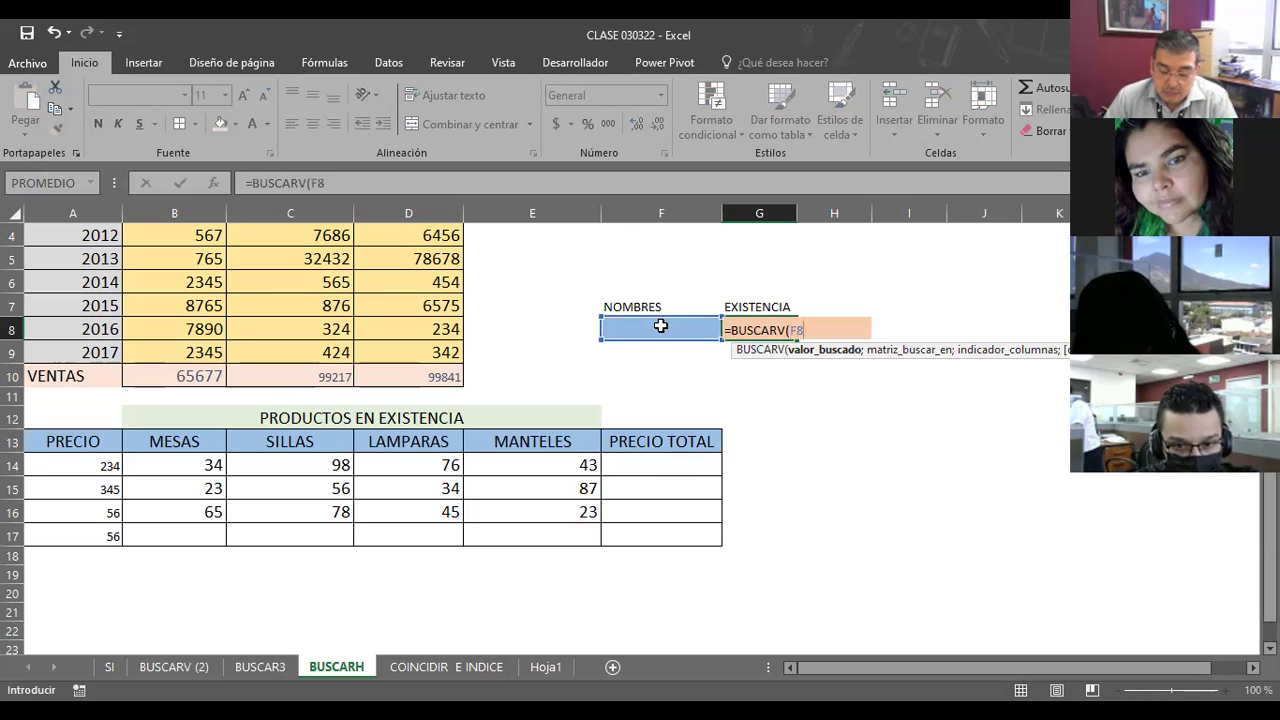
{"action": "type", "text": ";"}
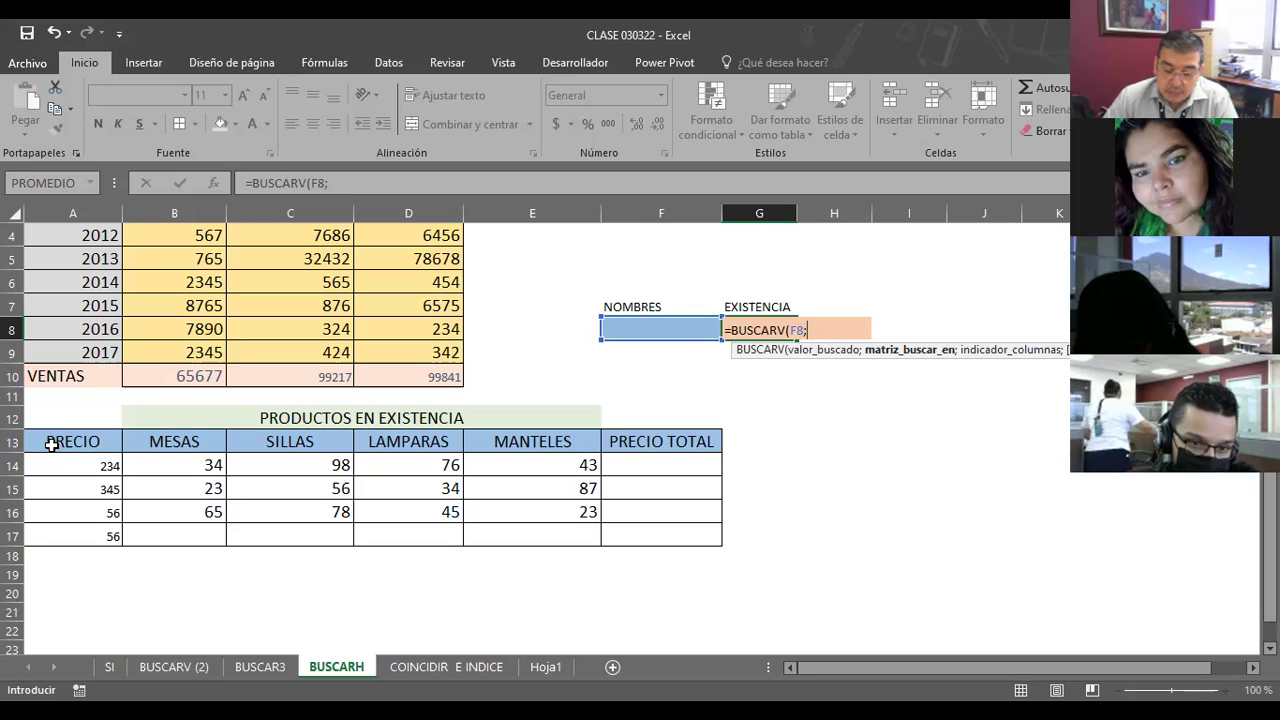
{"action": "key", "text": "Escape"}
Step: Select the stock table A13:F17 and enter a first name for it in the Name Box
{"action": "left_click_drag", "start_coordinate": [51, 445], "coordinate": [648, 532]}
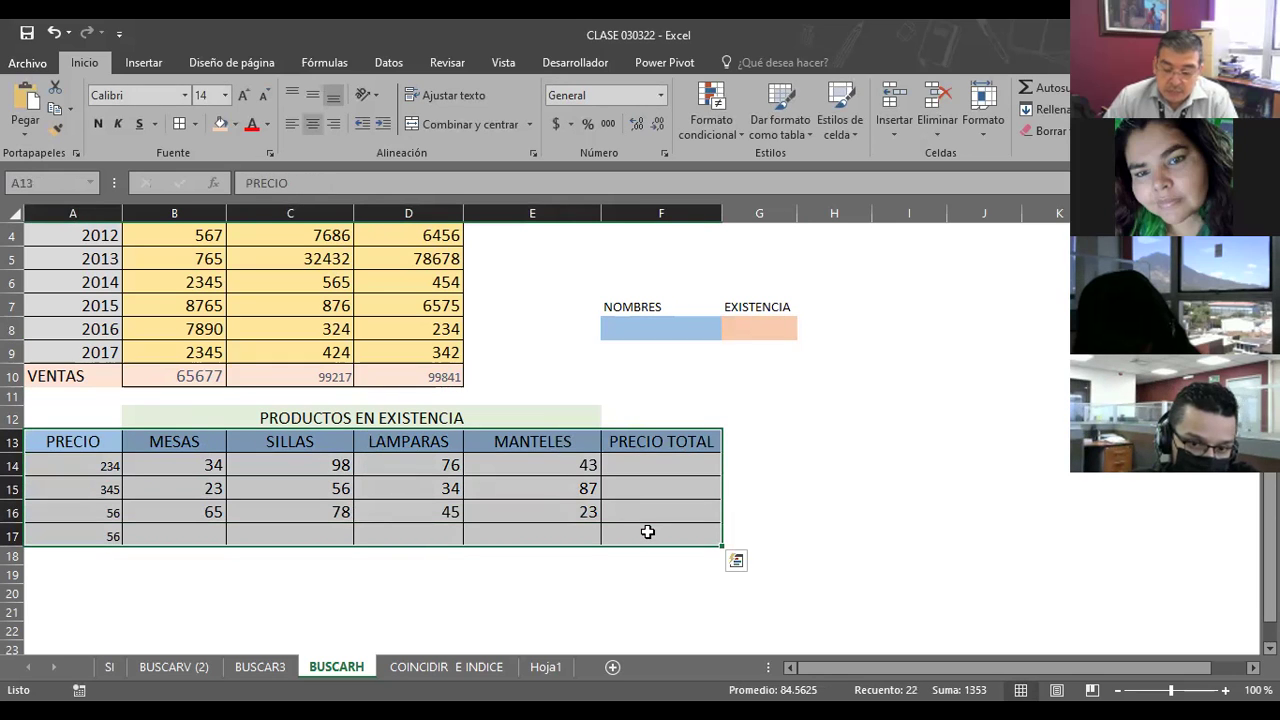
{"action": "left_click", "coordinate": [26, 185]}
{"action": "type", "text": "PR"}
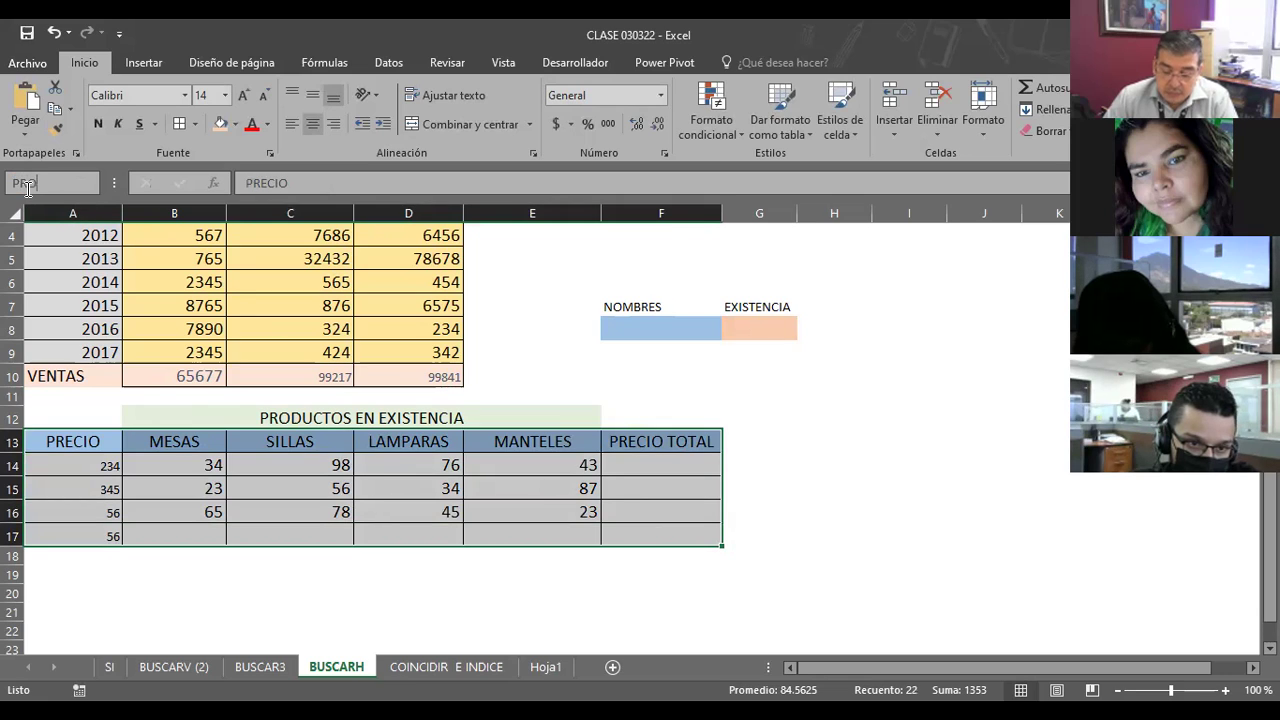
{"action": "type", "text": "ODUCTOS"}
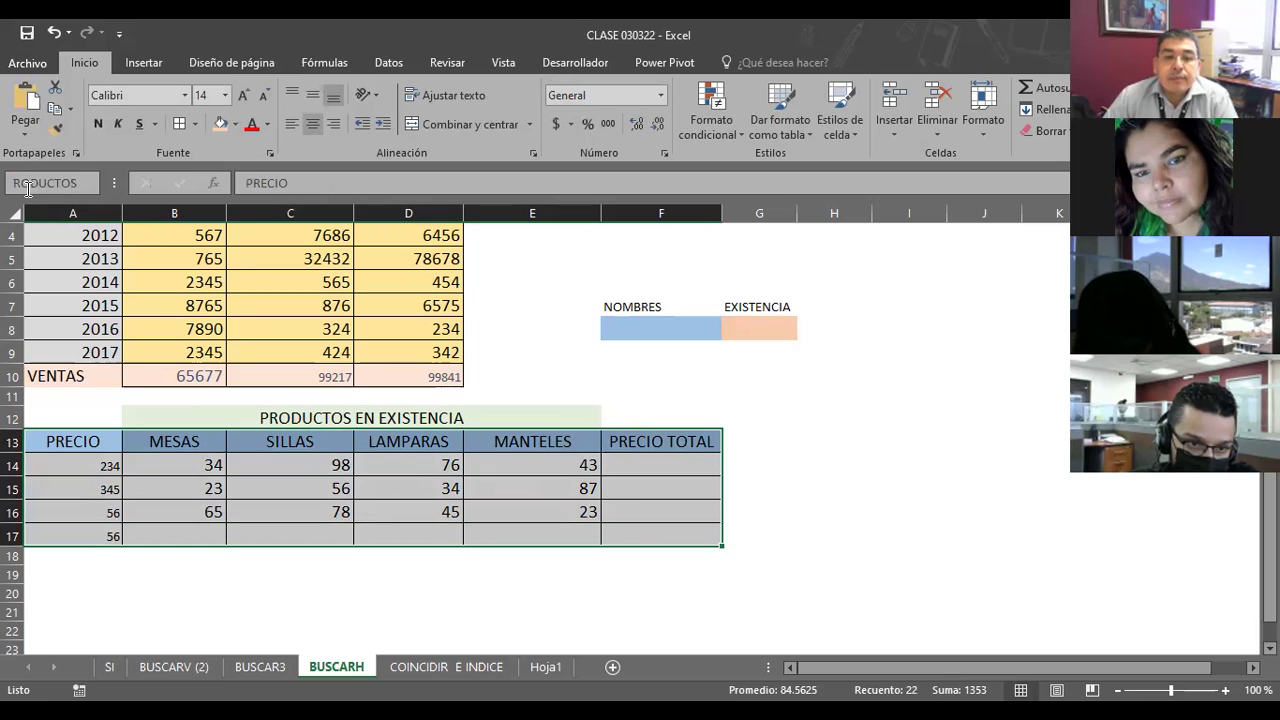
{"action": "key", "text": "Return"}
{"action": "left_click", "coordinate": [760, 394]}
Step: Retype =BUSCARV(F8; in G8, browse the recent functions list, then cancel it
{"action": "left_click", "coordinate": [760, 331]}
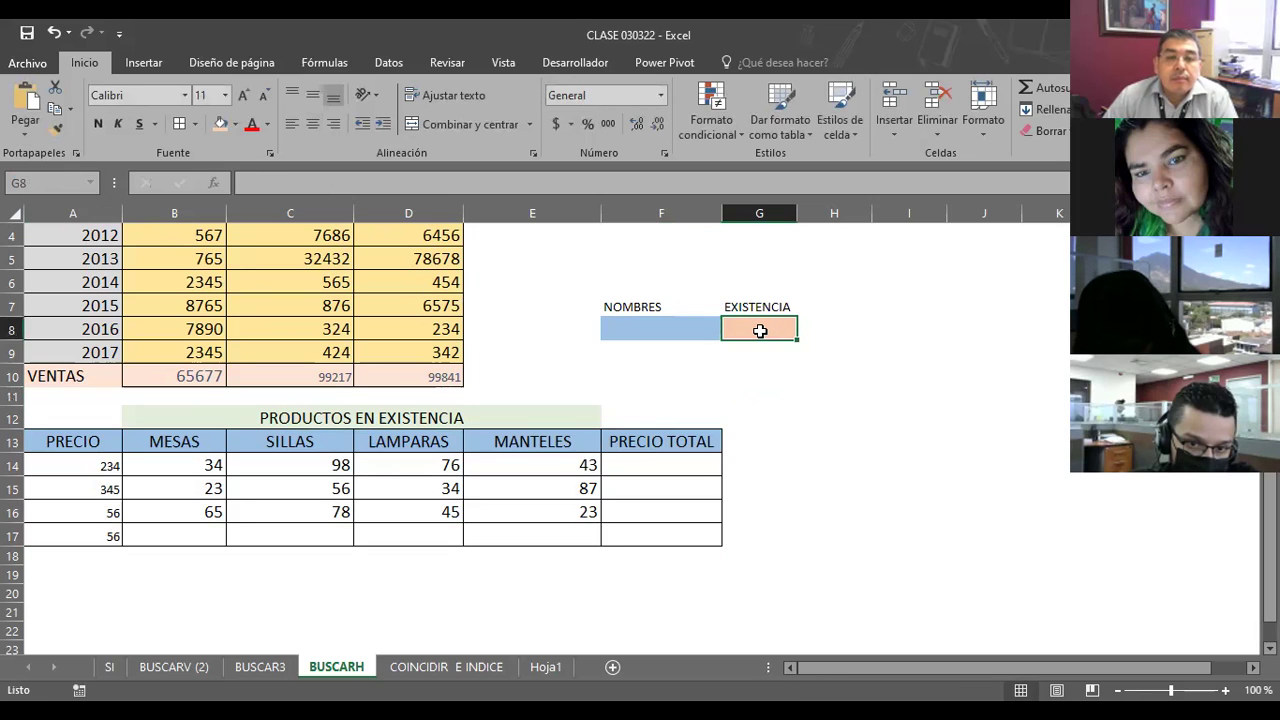
{"action": "type", "text": "=B"}
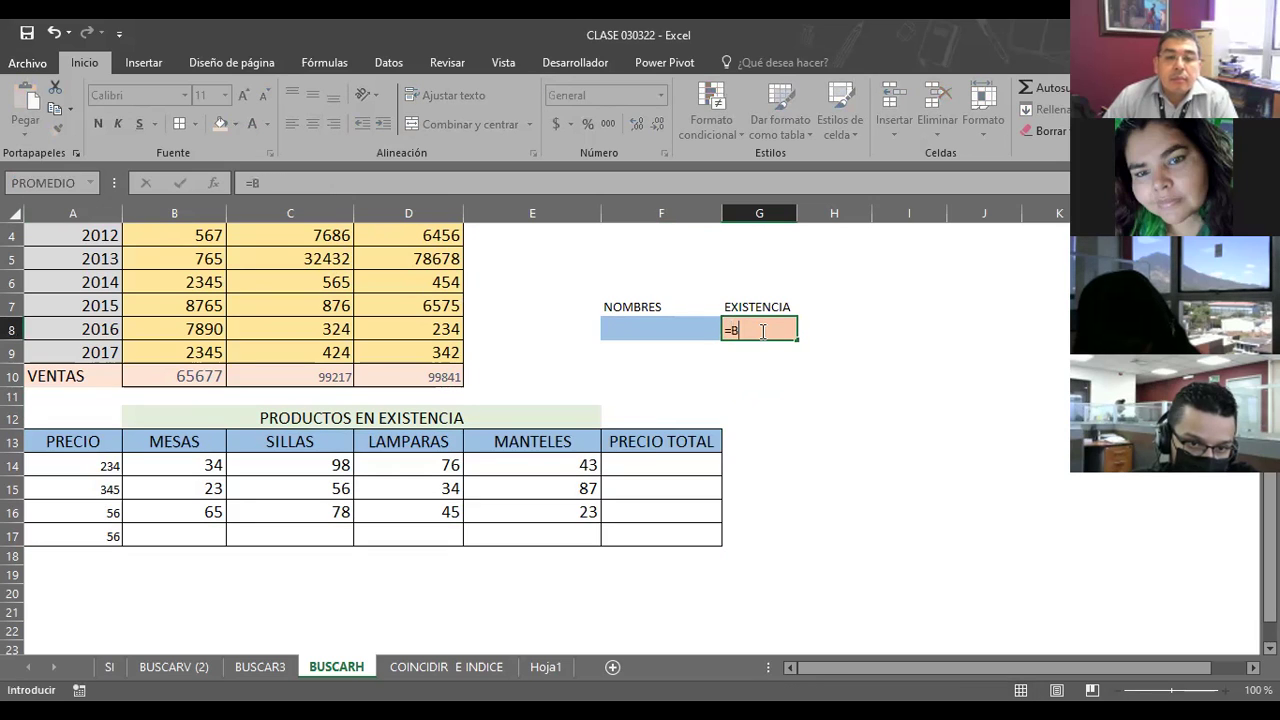
{"action": "type", "text": "USCAR"}
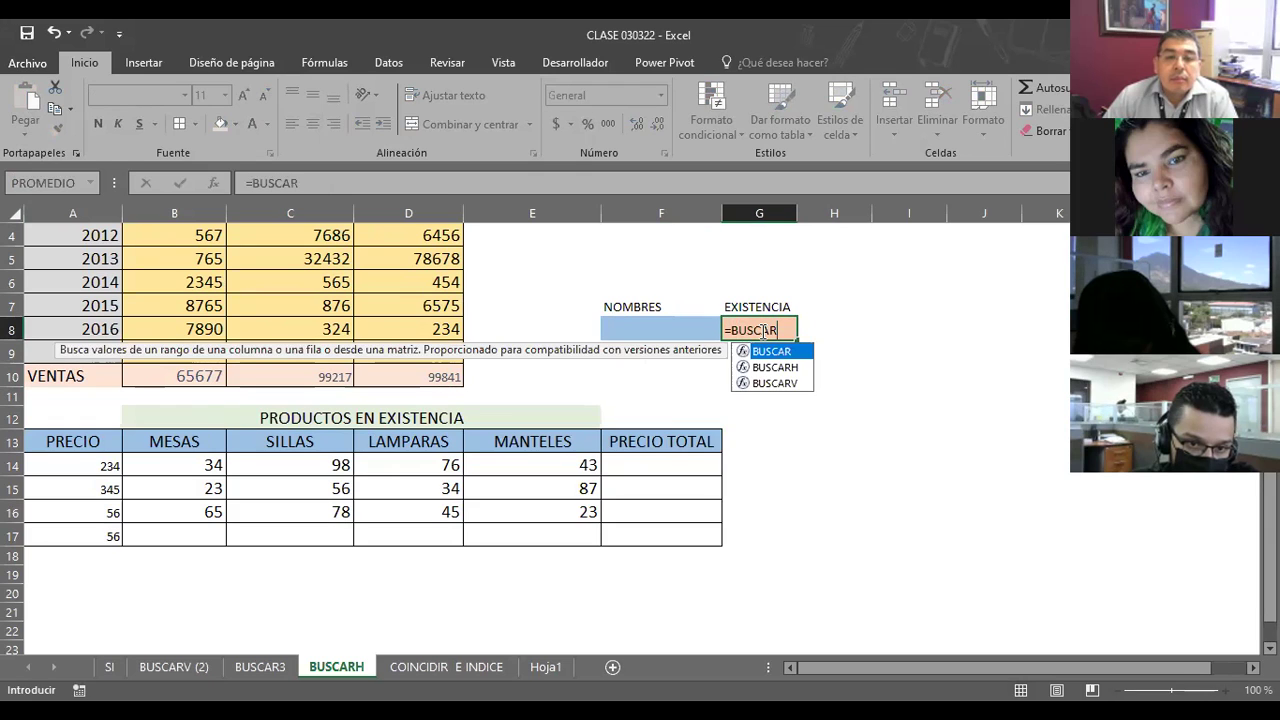
{"action": "type", "text": "V("}
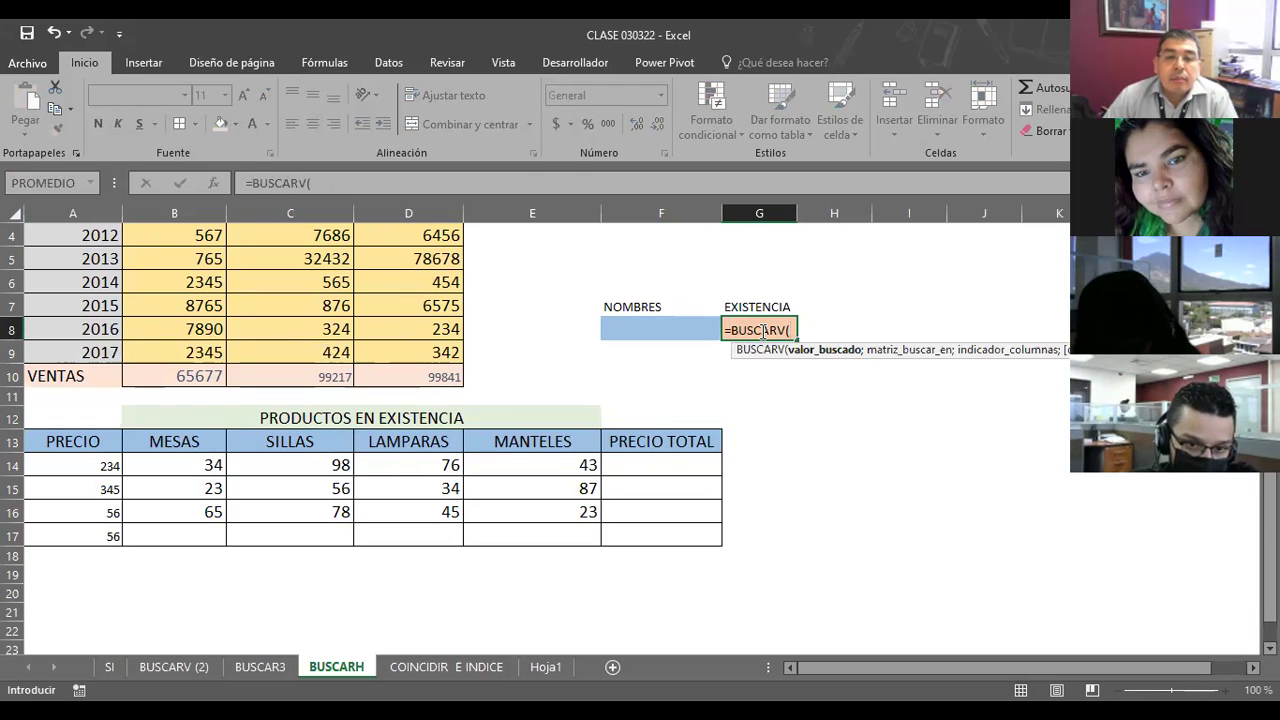
{"action": "type", "text": "F8"}
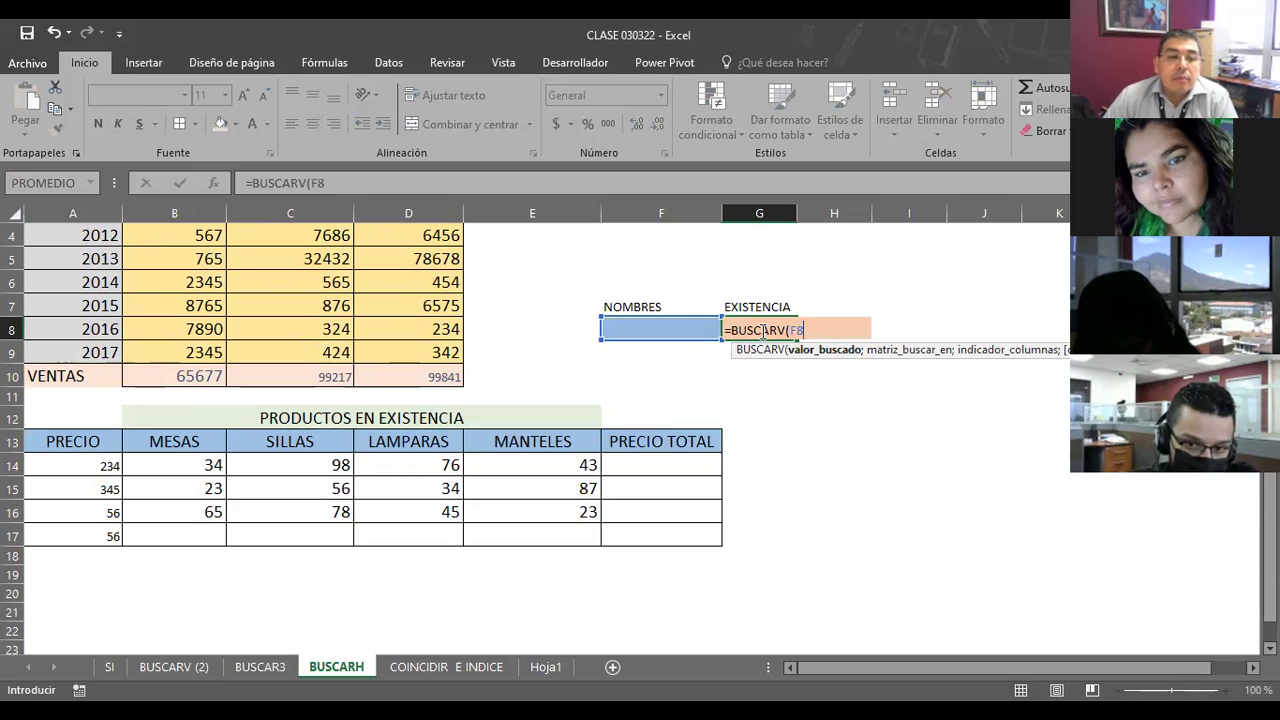
{"action": "type", "text": ";"}
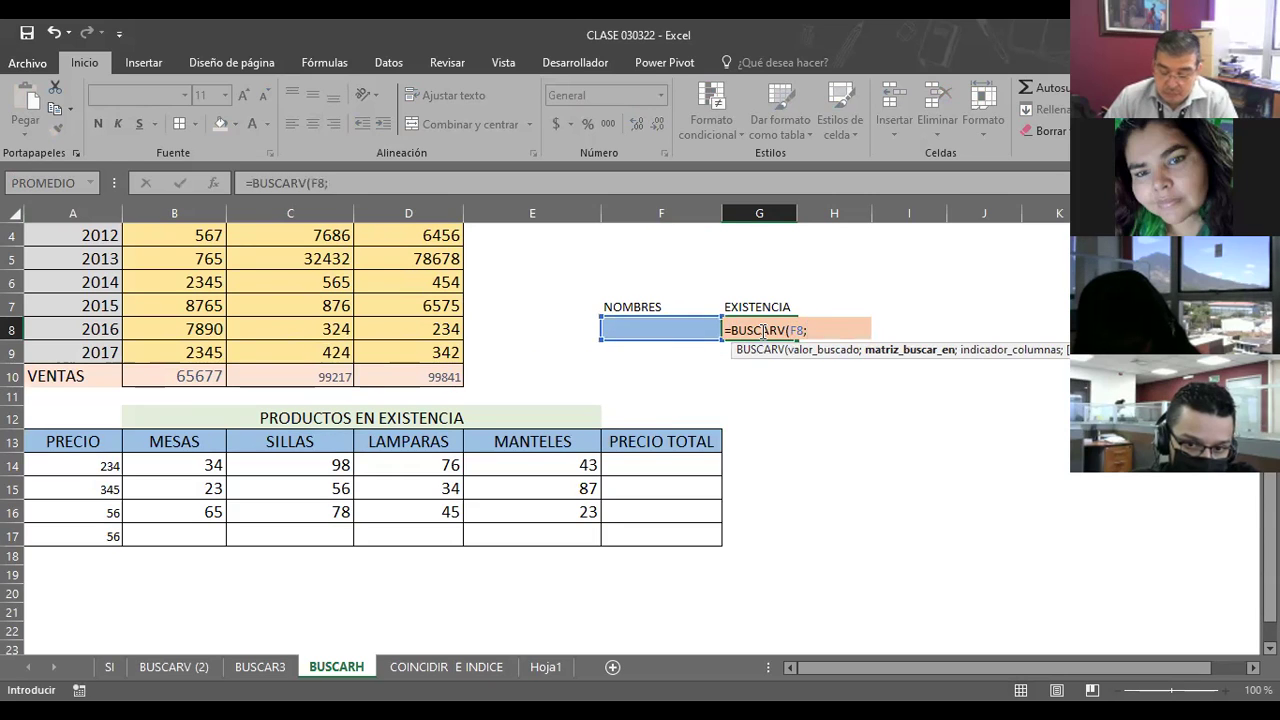
{"action": "left_click", "coordinate": [90, 185]}
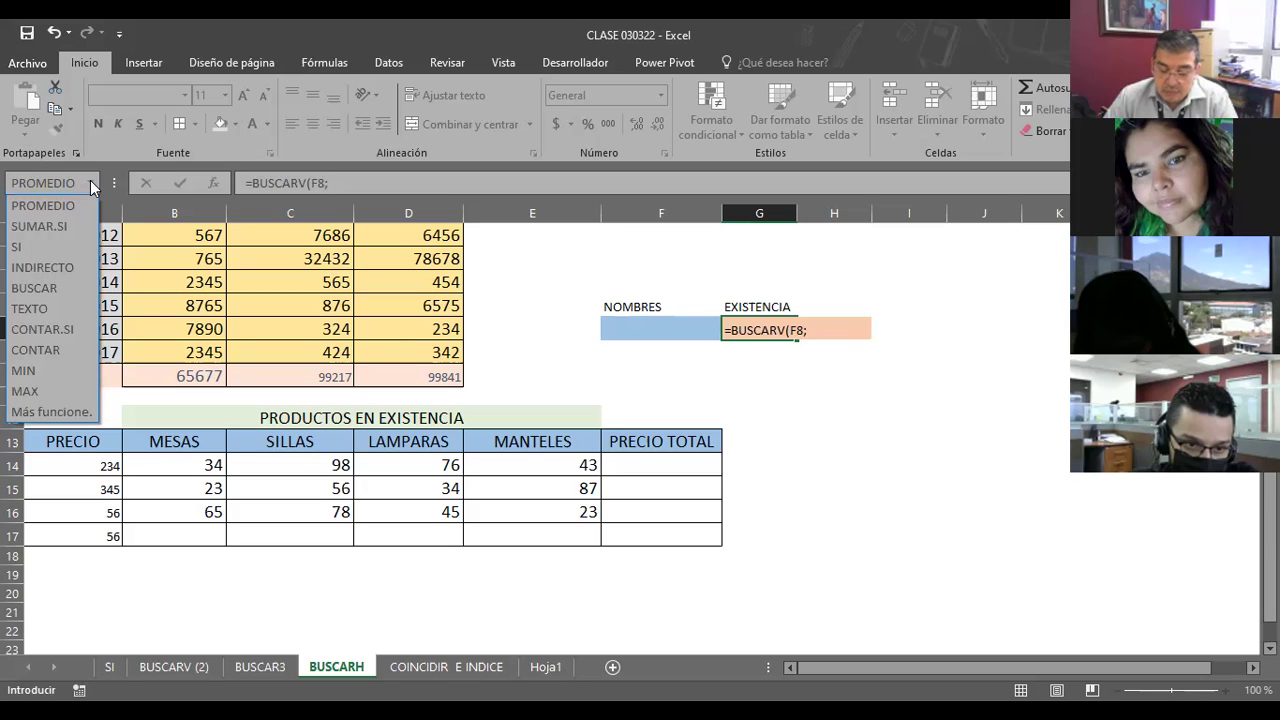
{"action": "left_click", "coordinate": [91, 185]}
{"action": "key", "text": "Escape"}
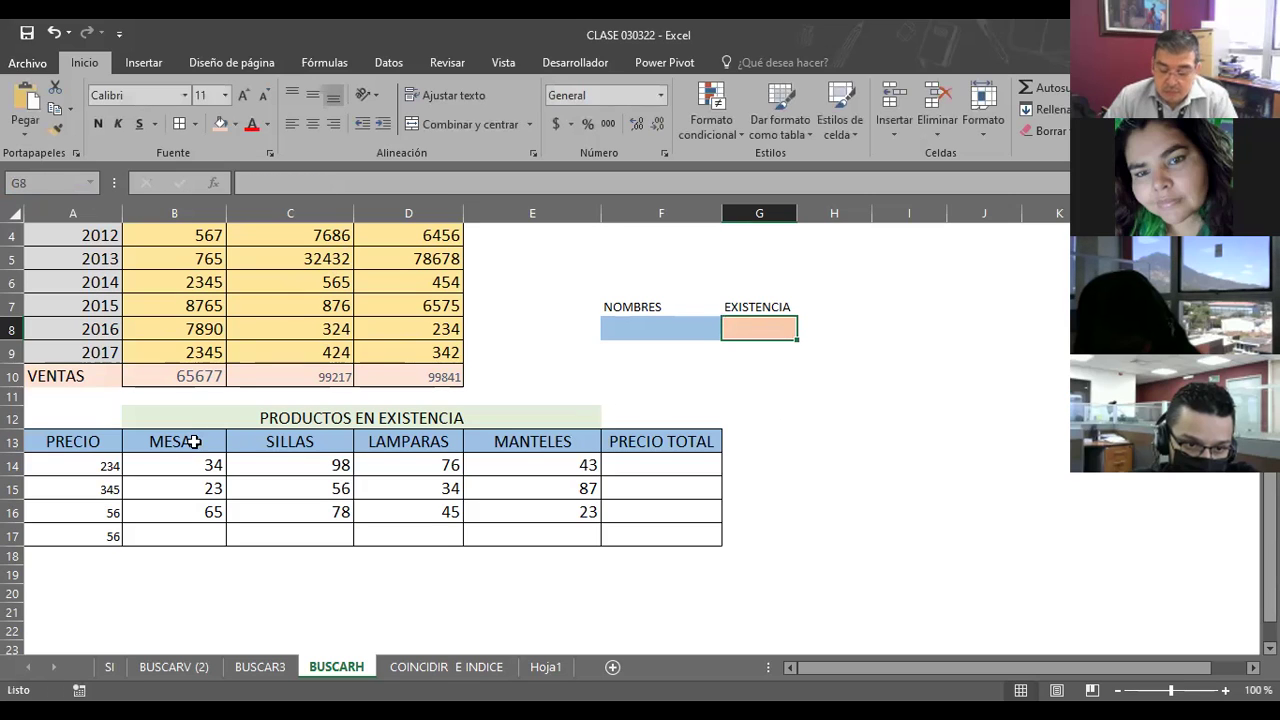
Step: Name the range A13:F17 CATEGORIAS through the Name Box
{"action": "mouse_move", "coordinate": [57, 441]}
{"action": "left_mouse_down"}
{"action": "mouse_move", "coordinate": [575, 468]}
{"action": "mouse_move", "coordinate": [655, 536]}
{"action": "left_mouse_up"}
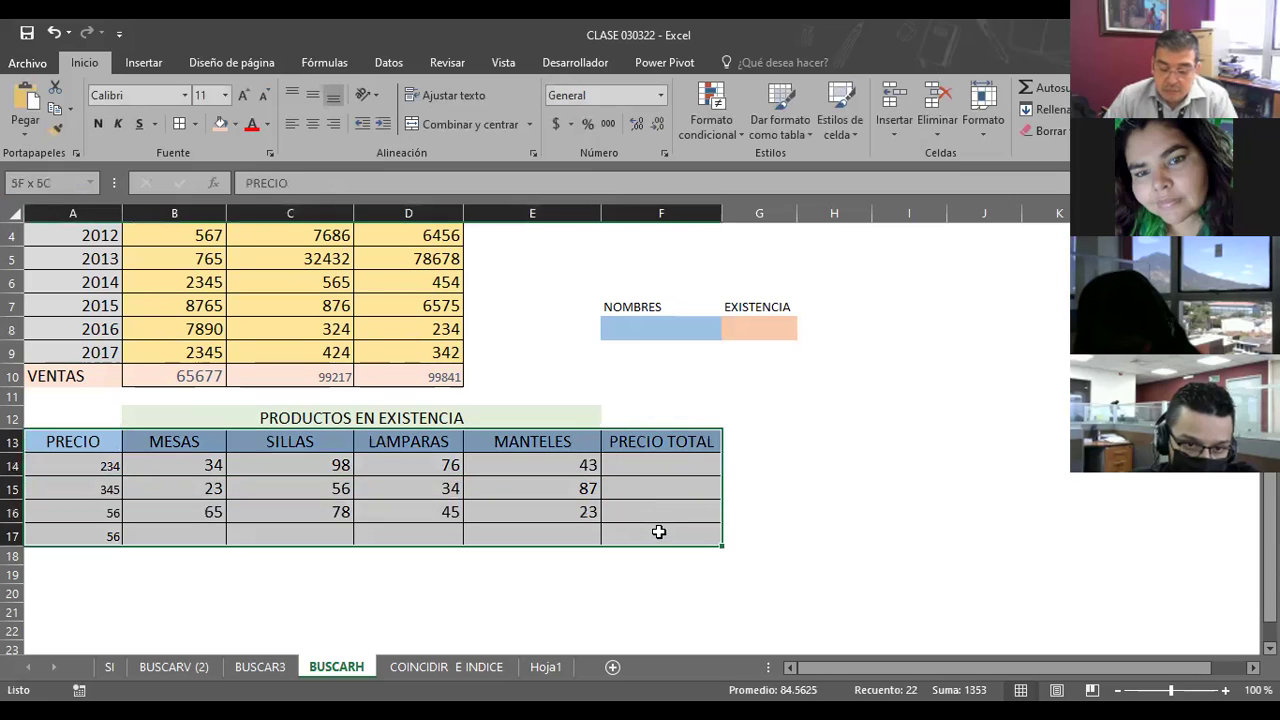
{"action": "left_click", "coordinate": [49, 182]}
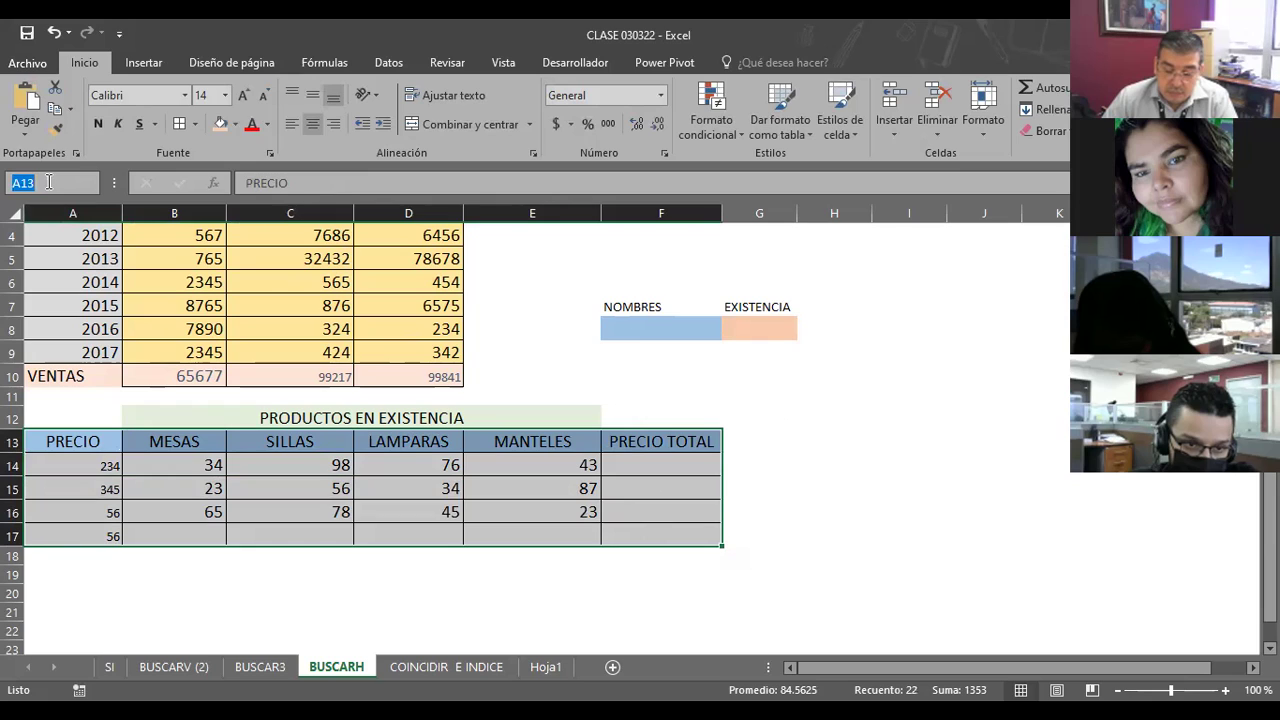
{"action": "type", "text": "CATEGO"}
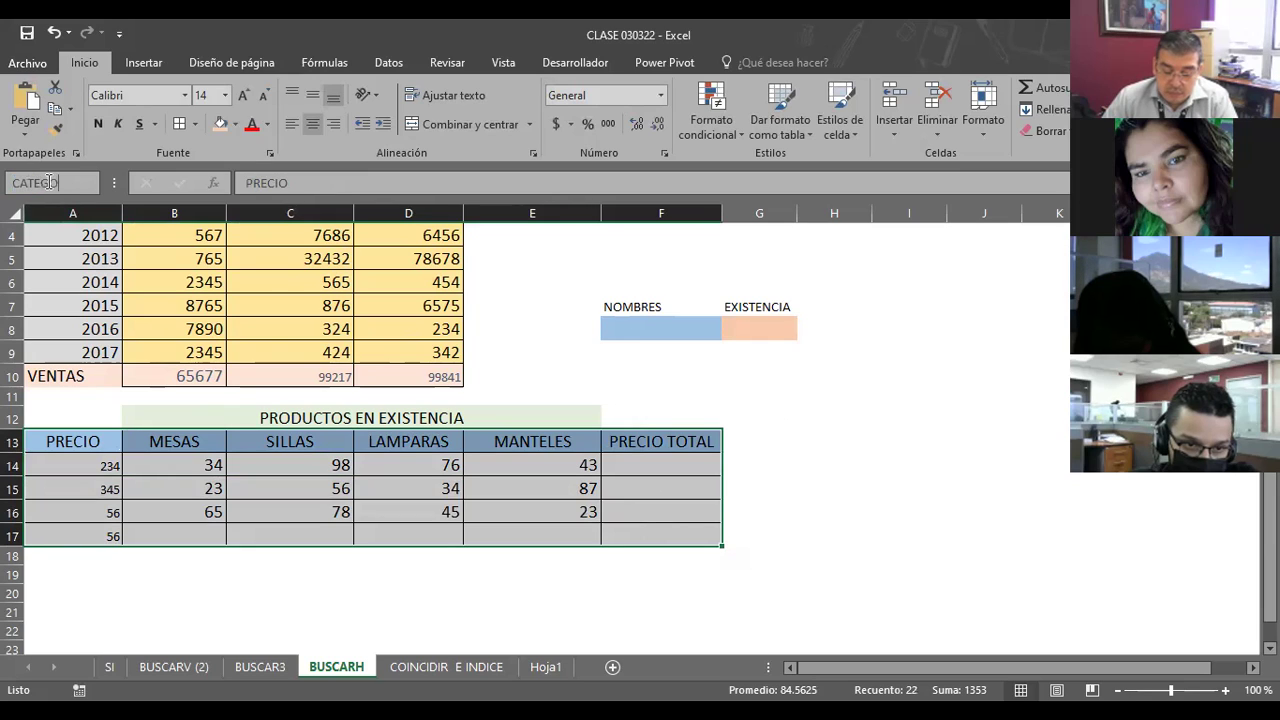
{"action": "type", "text": "AS"}
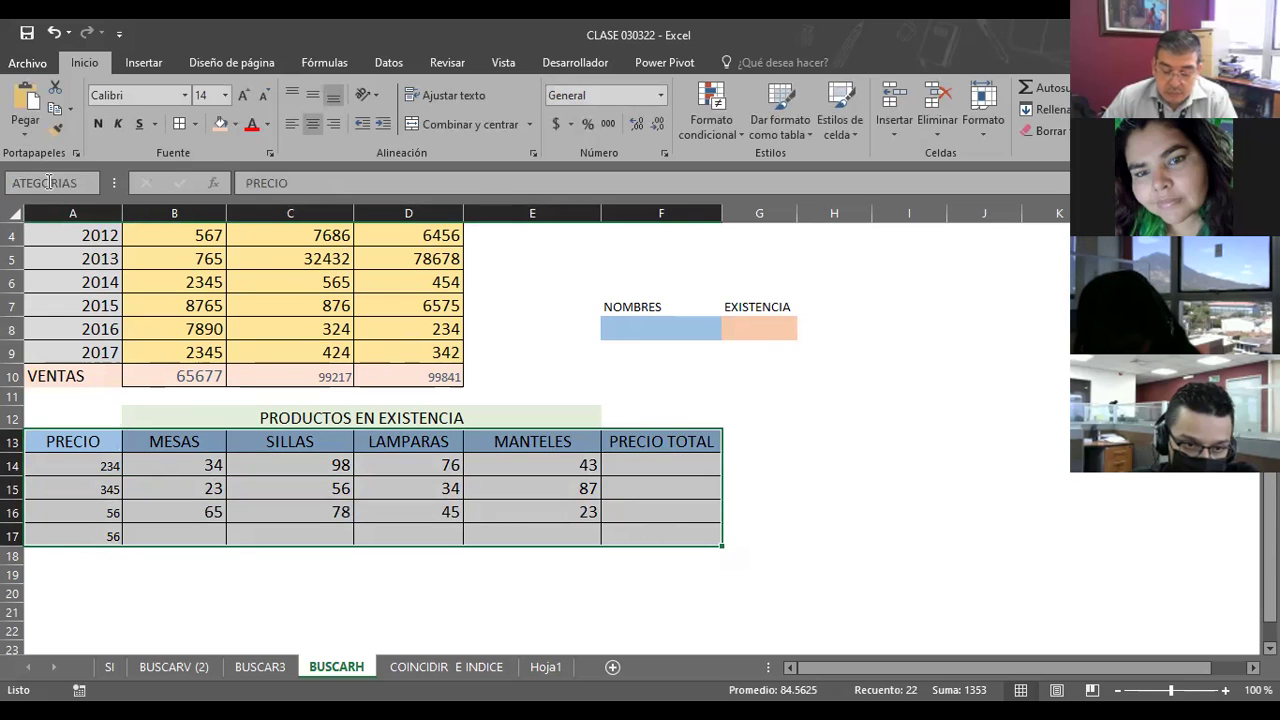
{"action": "key", "text": "Return"}
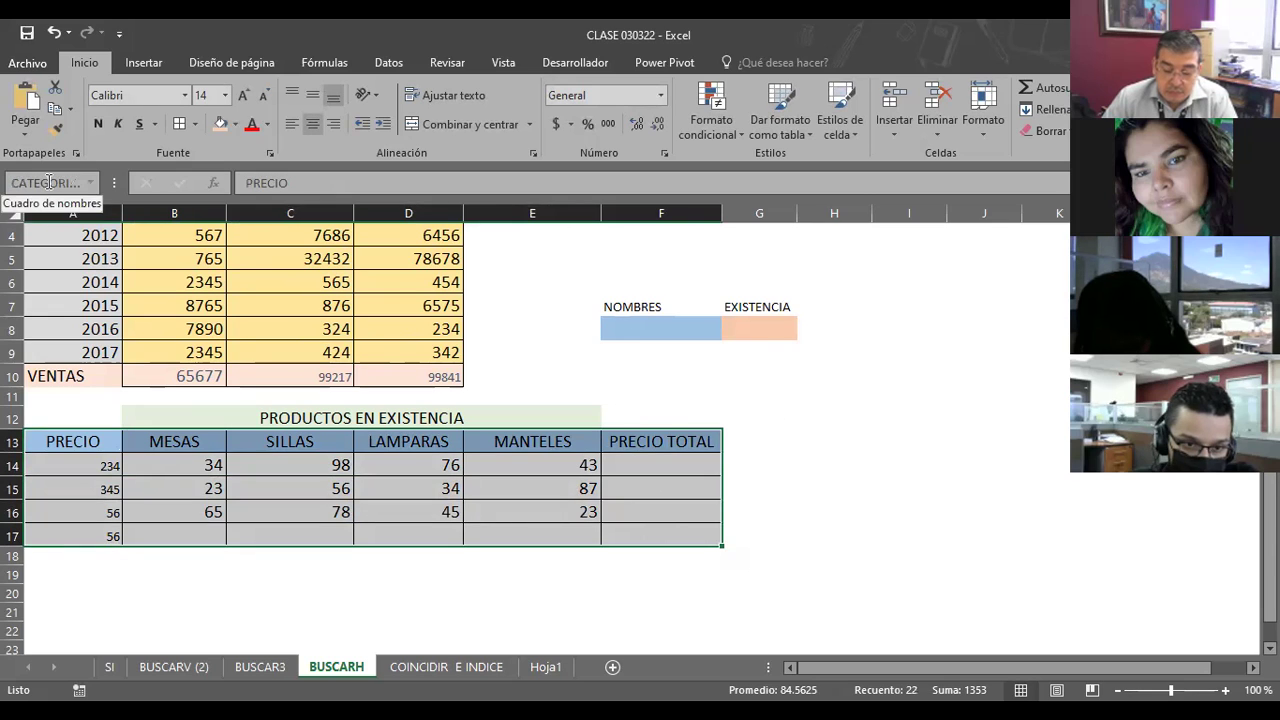
{"action": "left_click", "coordinate": [735, 330]}
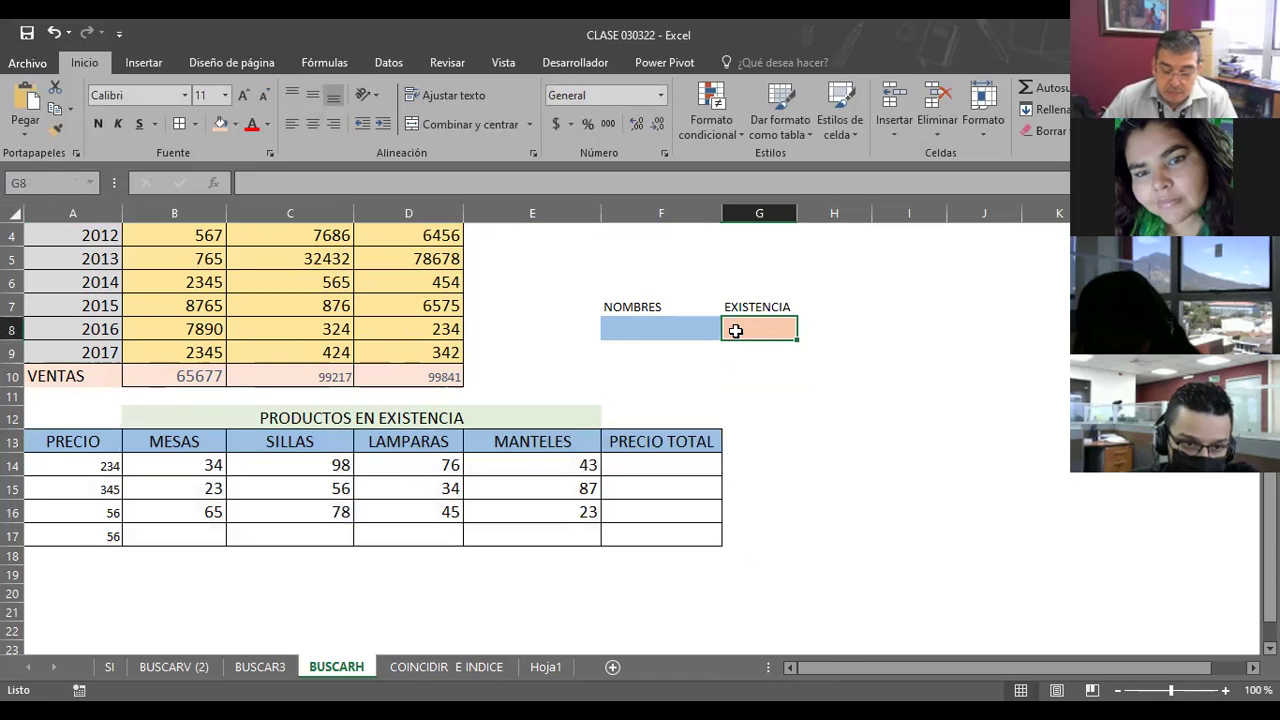
Step: Start the G8 formula =BUSCARV(F8; with F8 as the lookup value
{"action": "type", "text": "=B"}
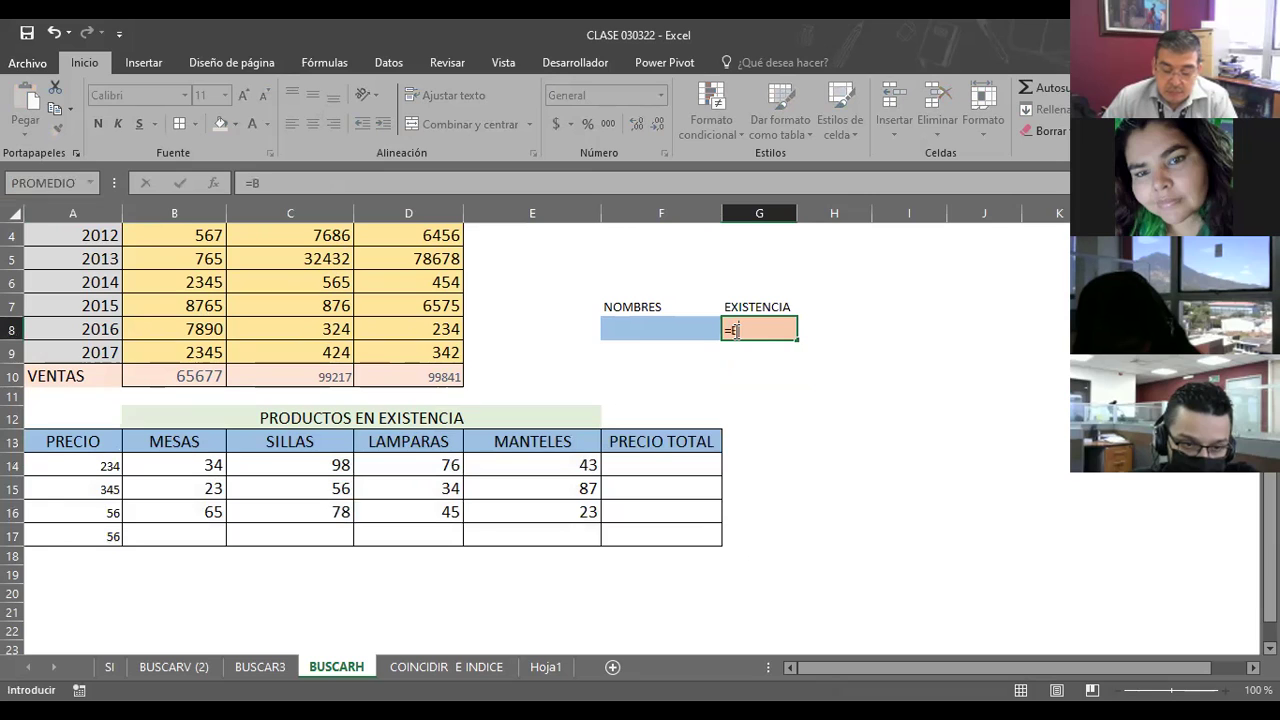
{"action": "type", "text": "USCARV("}
{"action": "key", "text": "Left"}
{"action": "type", "text": ";"}
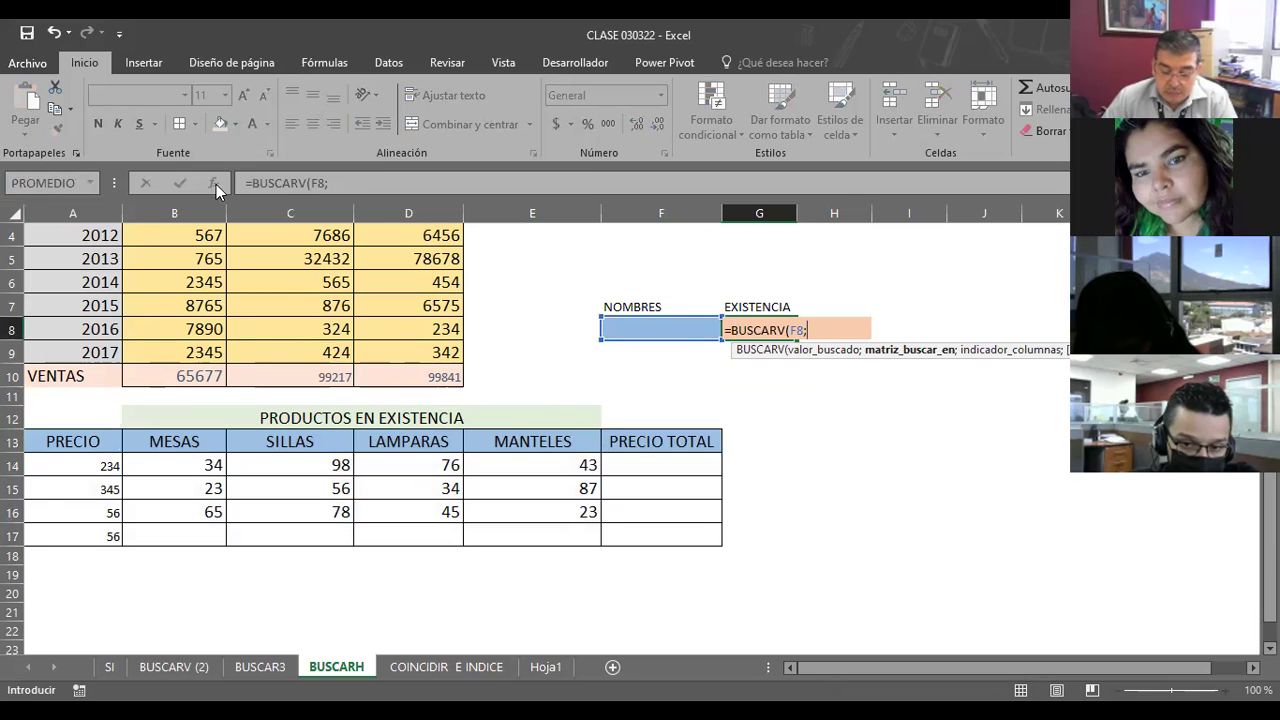
{"action": "left_click", "coordinate": [88, 182]}
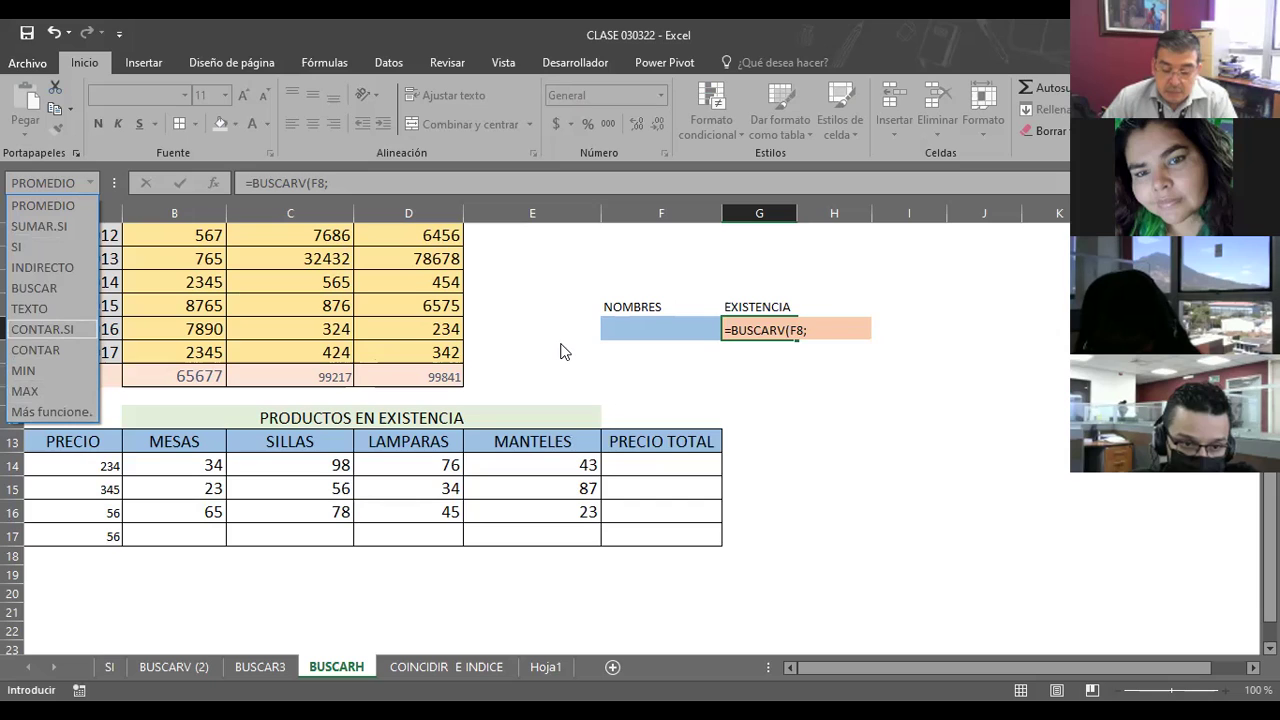
{"action": "left_click", "coordinate": [810, 336]}
{"action": "left_click", "coordinate": [813, 333]}
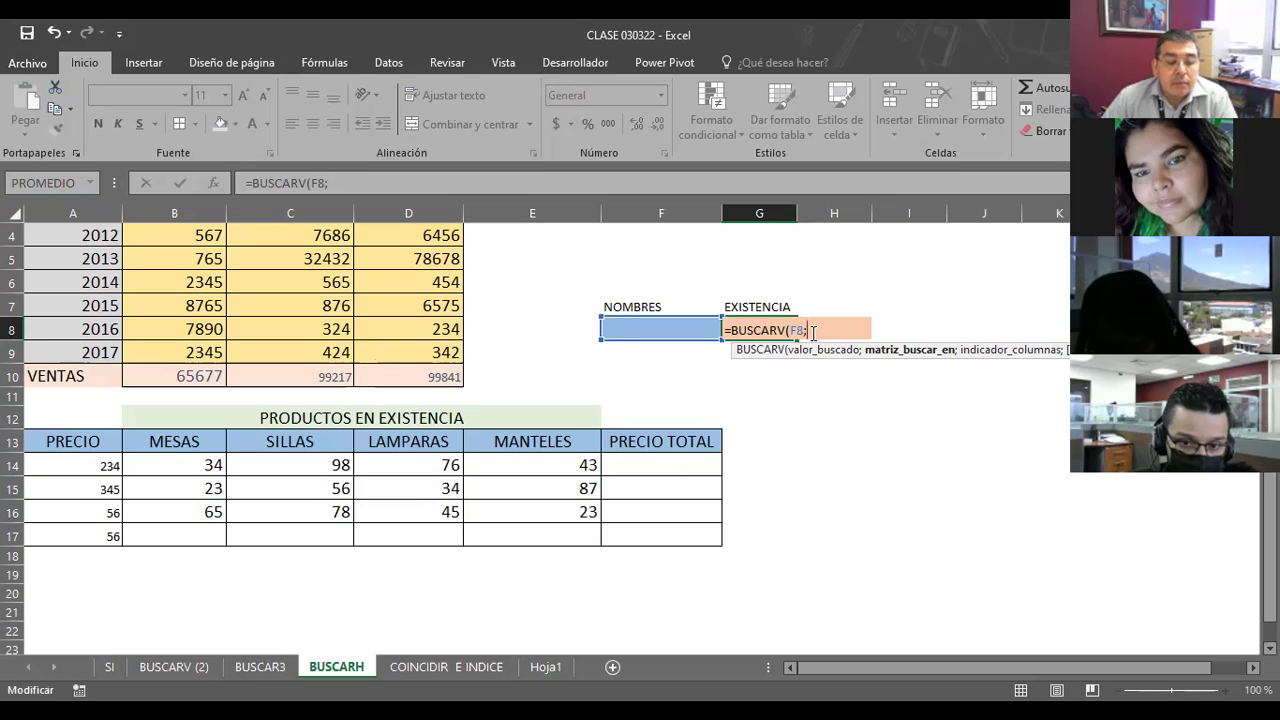
Step: Complete it as =BUSCARV(F8;CATEGORIAS;2;0) using autocomplete and commit it
{"action": "type", "text": "CA"}
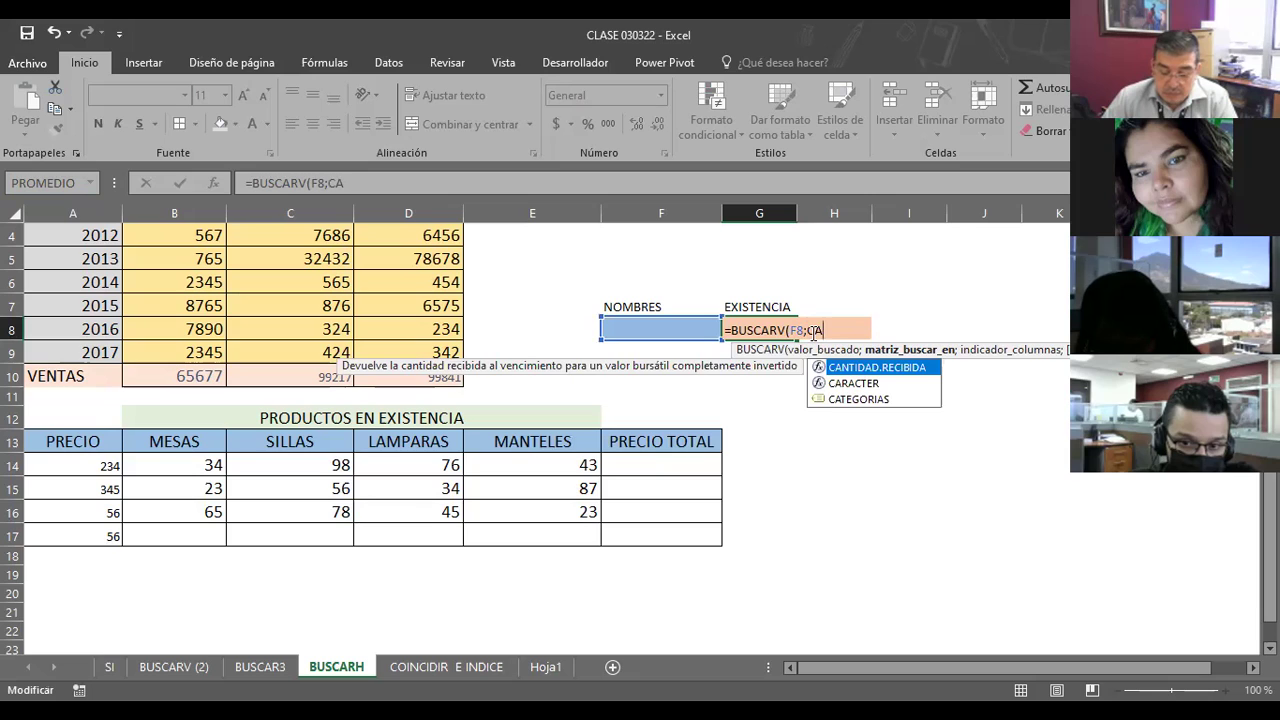
{"action": "left_click", "coordinate": [866, 400]}
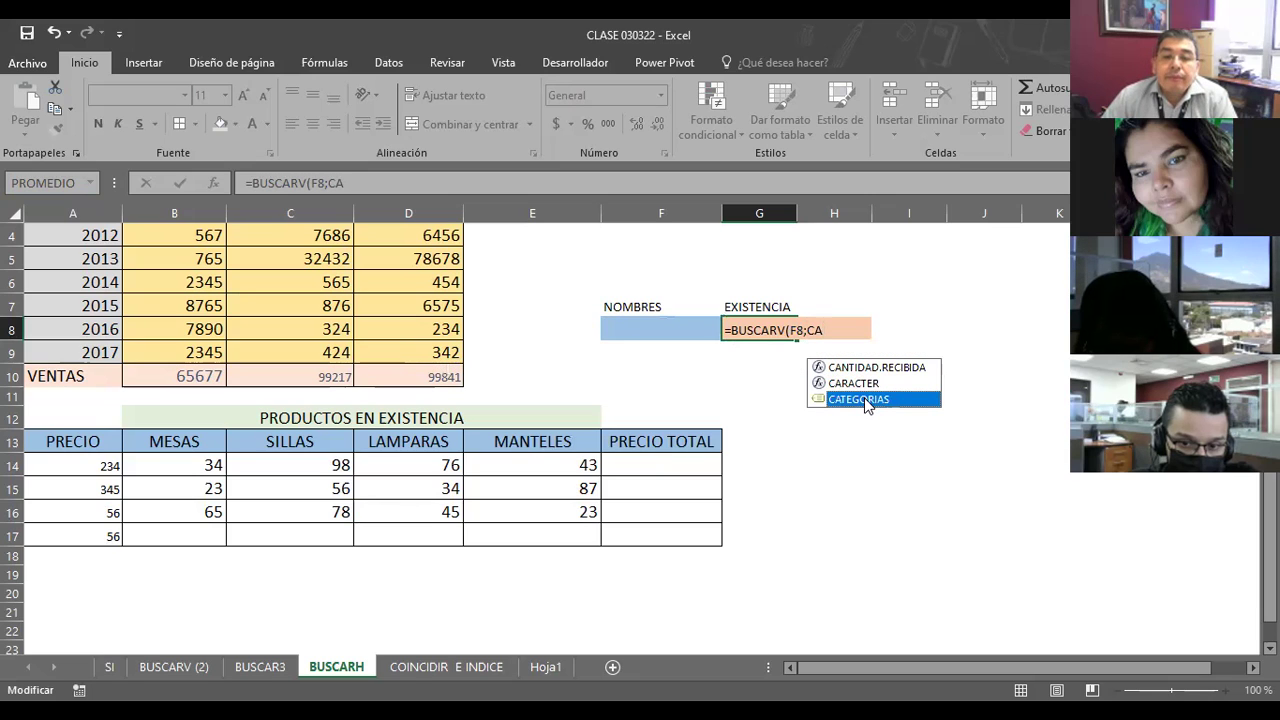
{"action": "double_click", "coordinate": [866, 400]}
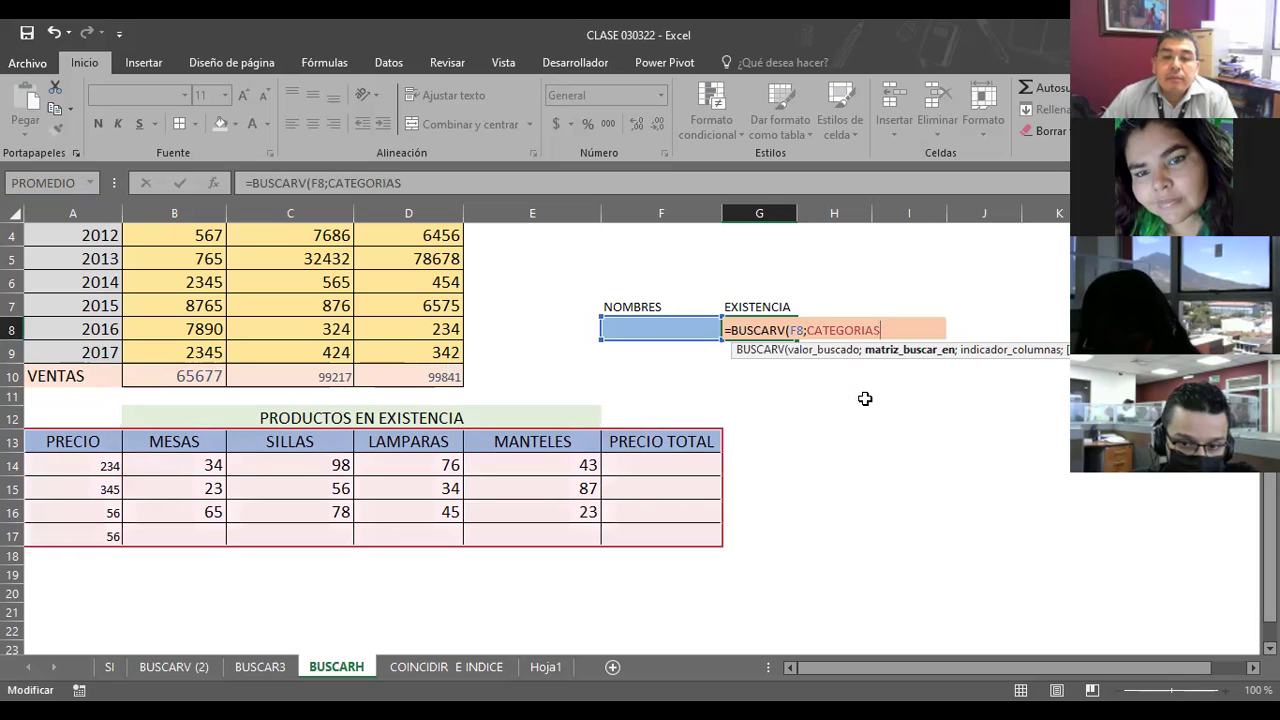
{"action": "type", "text": ";"}
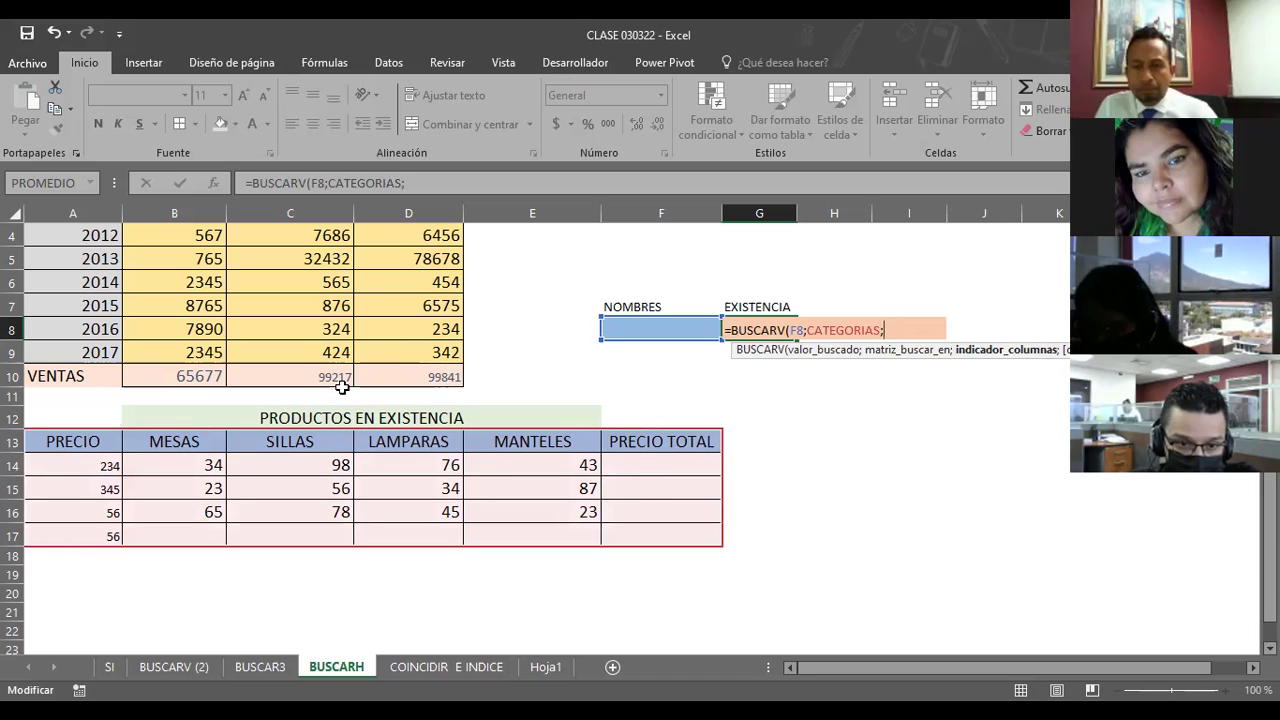
{"action": "type", "text": "2"}
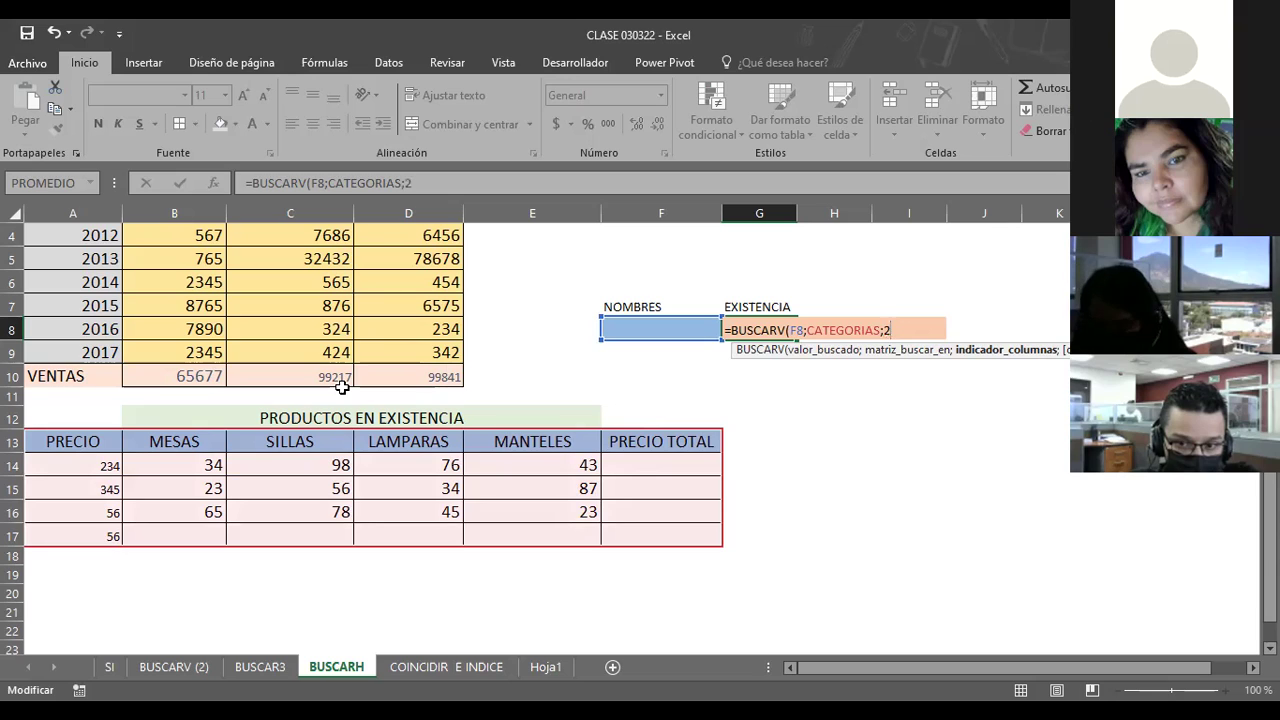
{"action": "type", "text": ";0"}
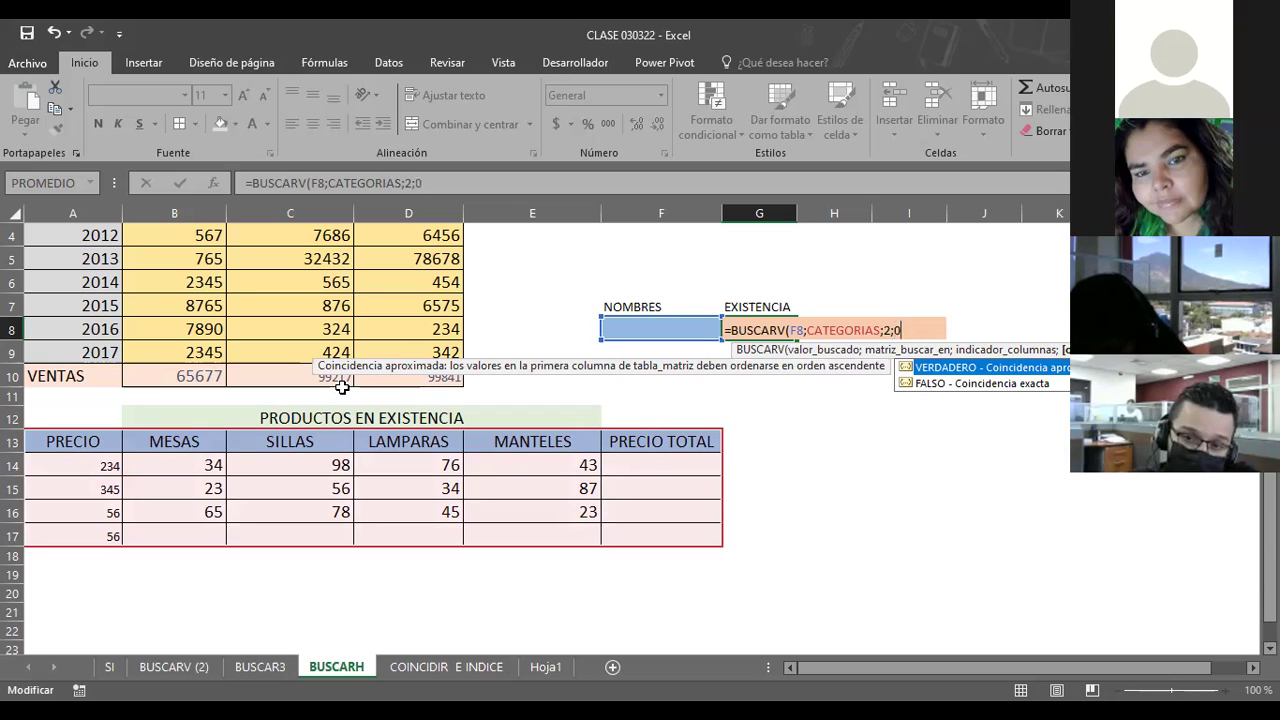
{"action": "type", "text": ")"}
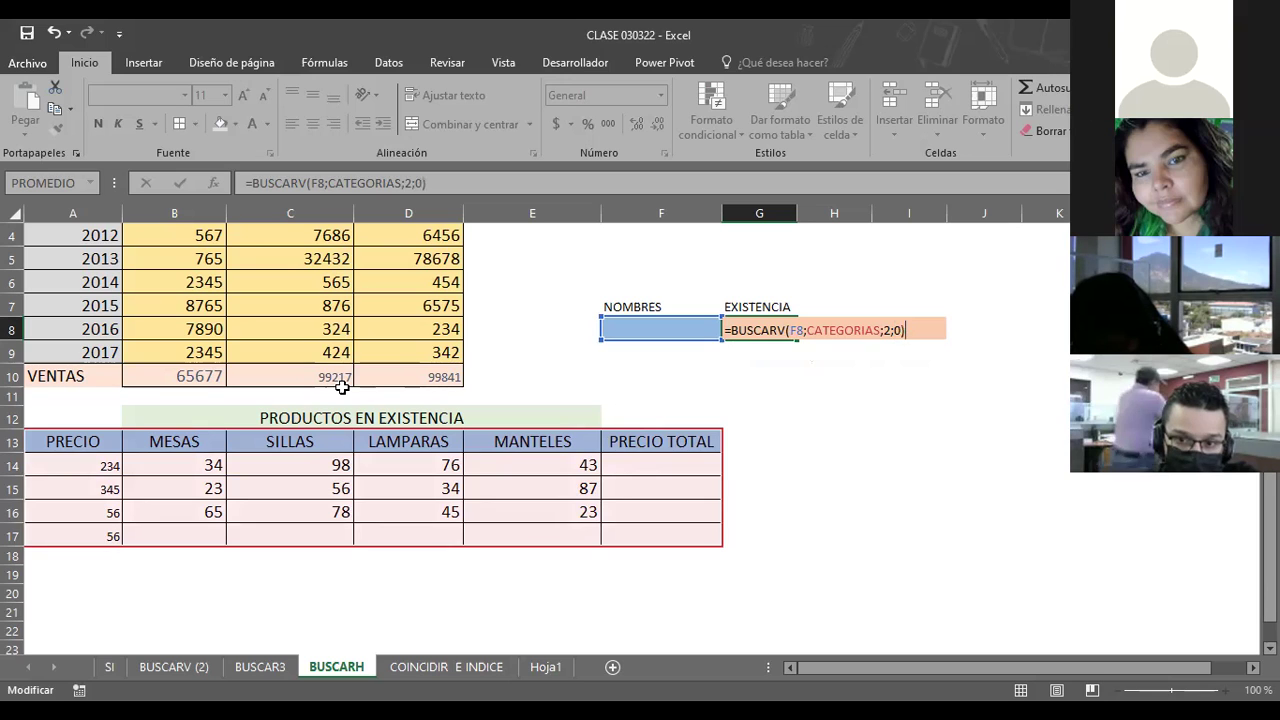
{"action": "key", "text": "Return"}
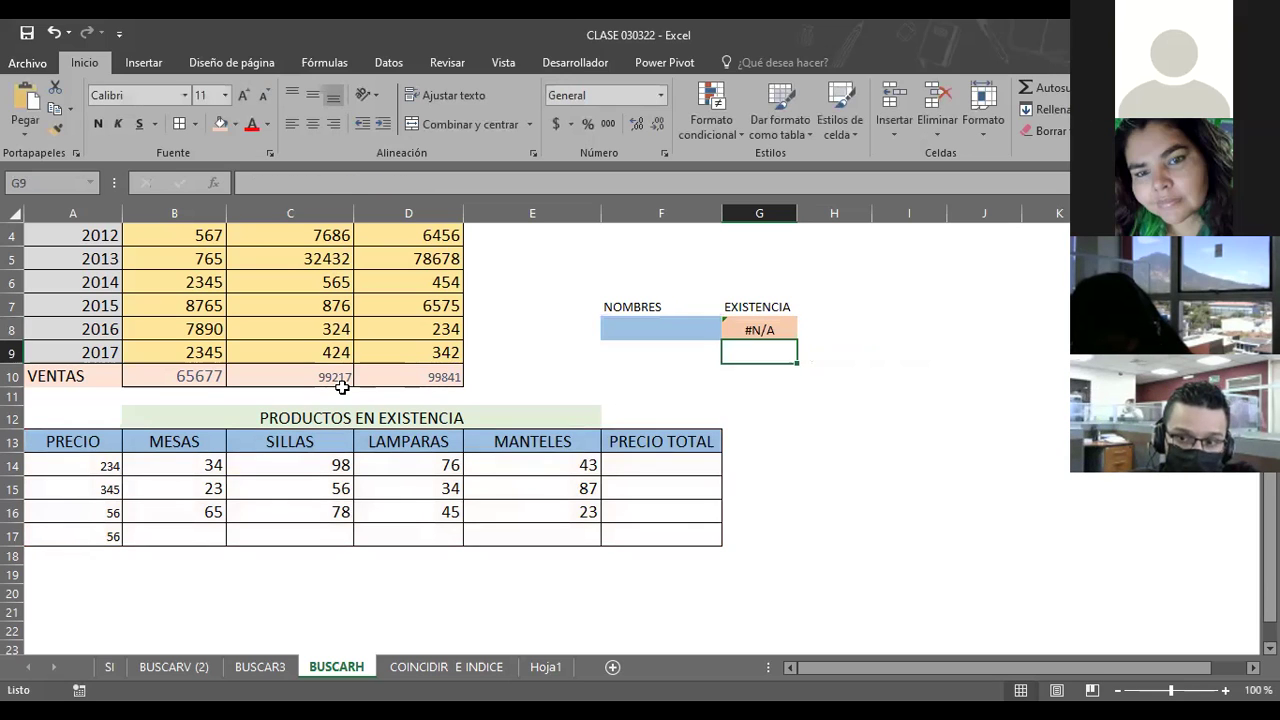
{"action": "left_click", "coordinate": [631, 324]}
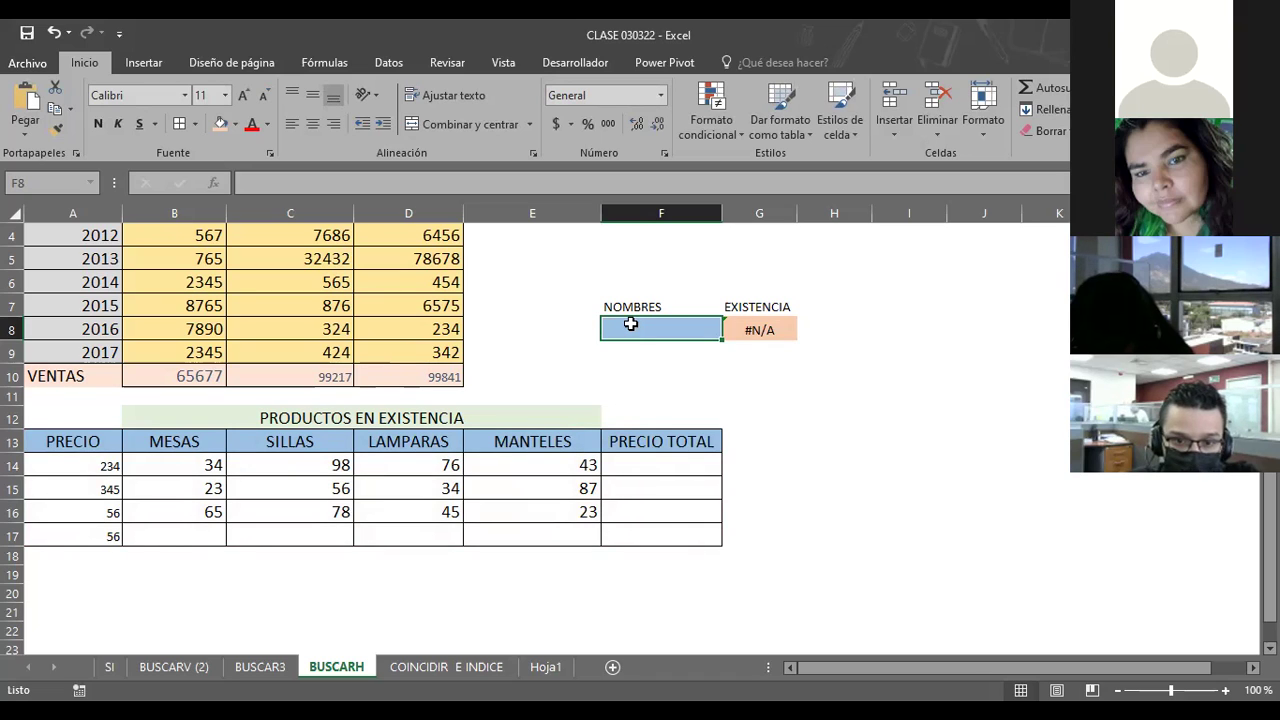
Step: Enter MESAS, then SILLAS in F8 and check that G8 still shows #N/A
{"action": "type", "text": "M"}
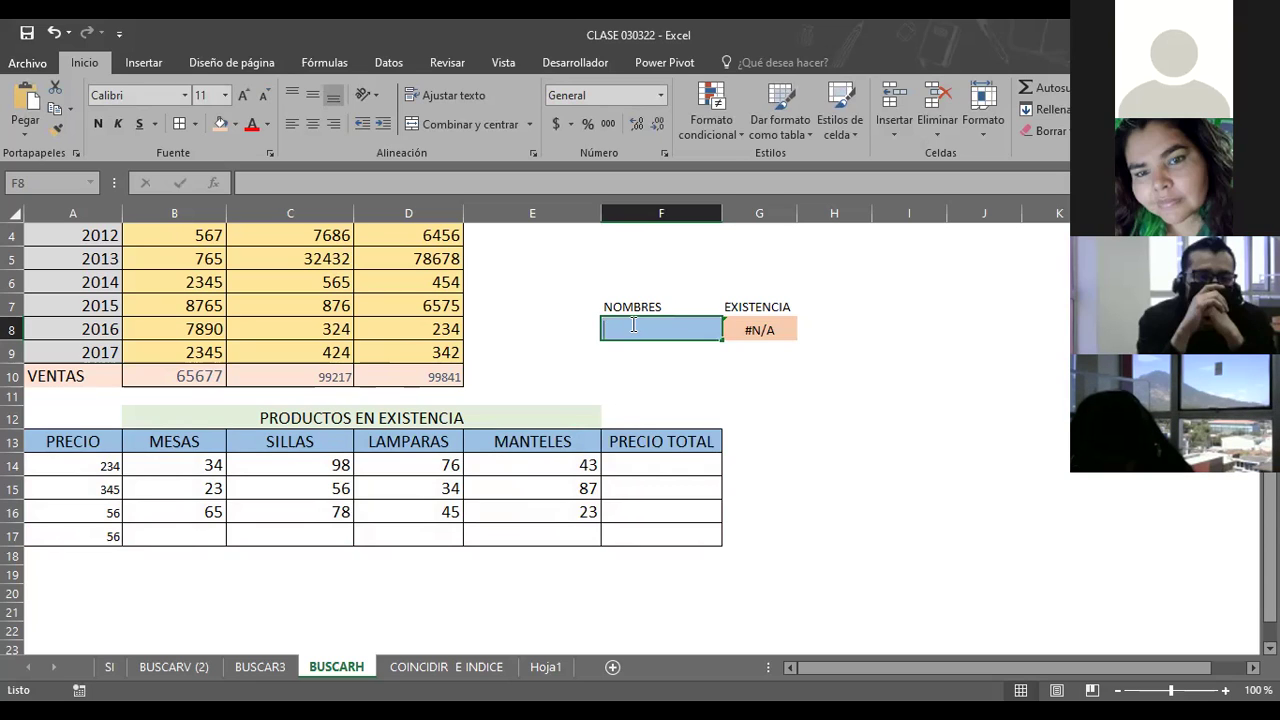
{"action": "type", "text": "ESA"}
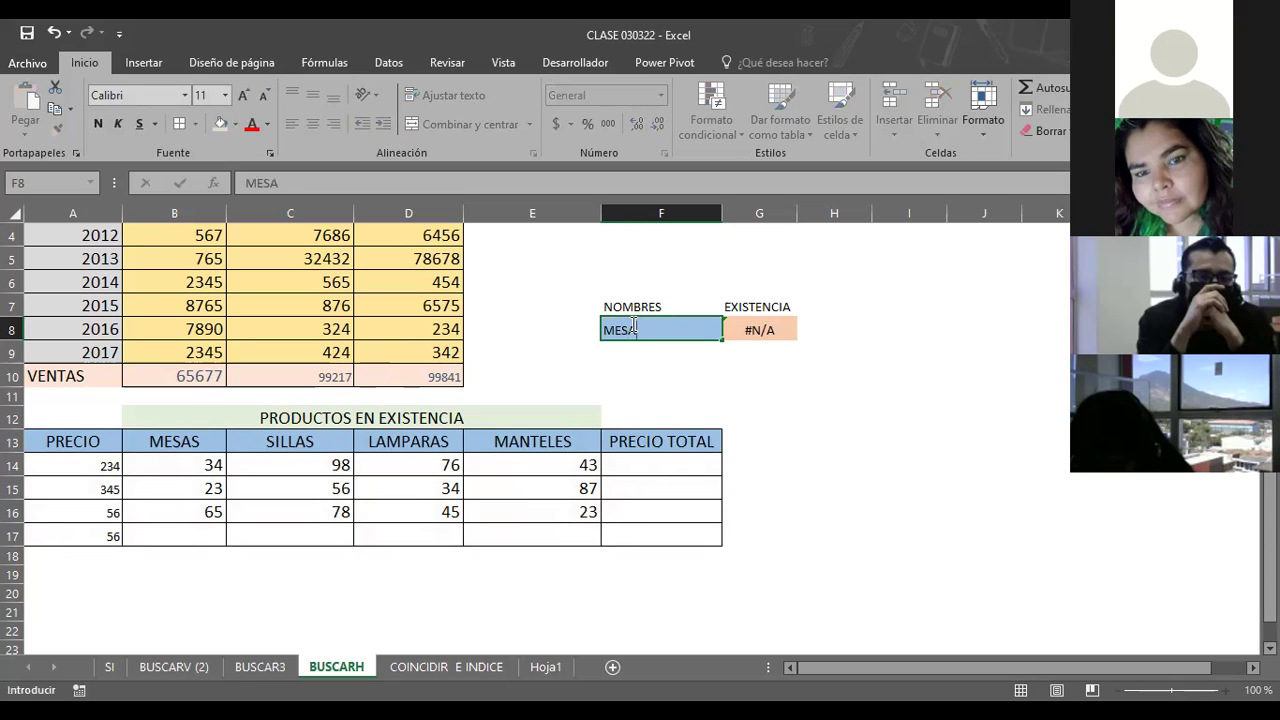
{"action": "type", "text": "S"}
{"action": "key", "text": "Return"}
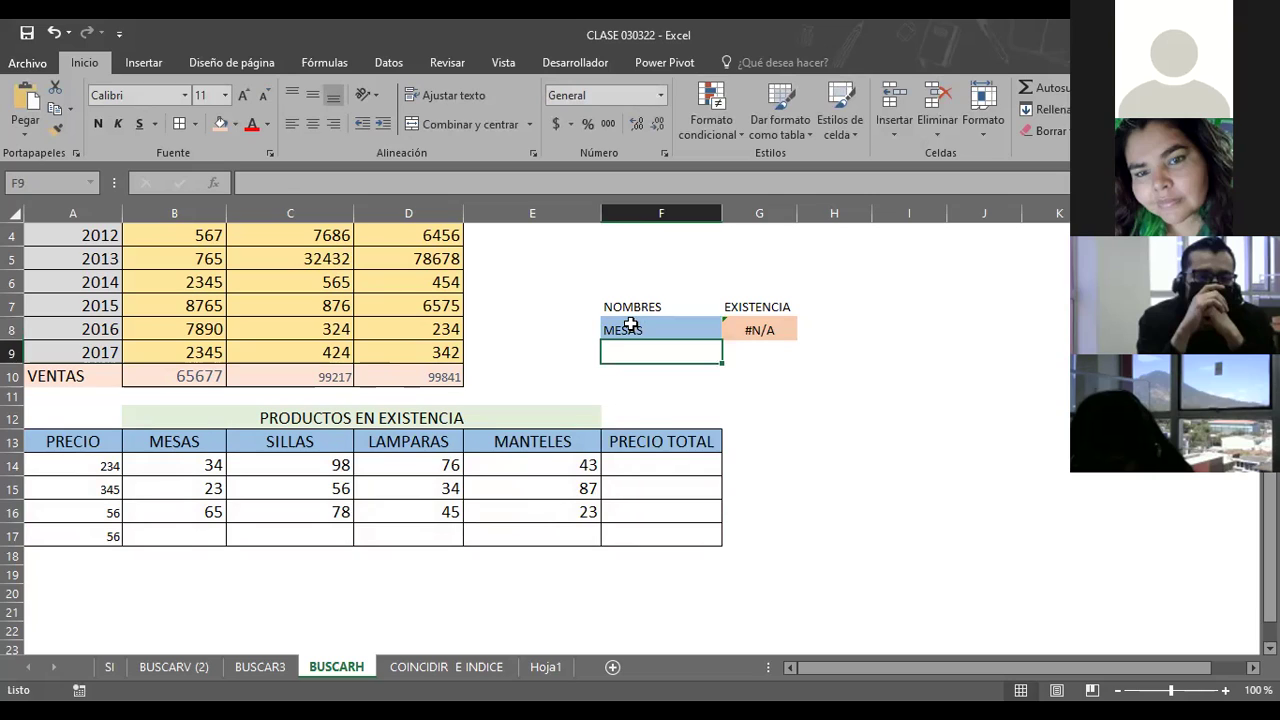
{"action": "left_click", "coordinate": [631, 326]}
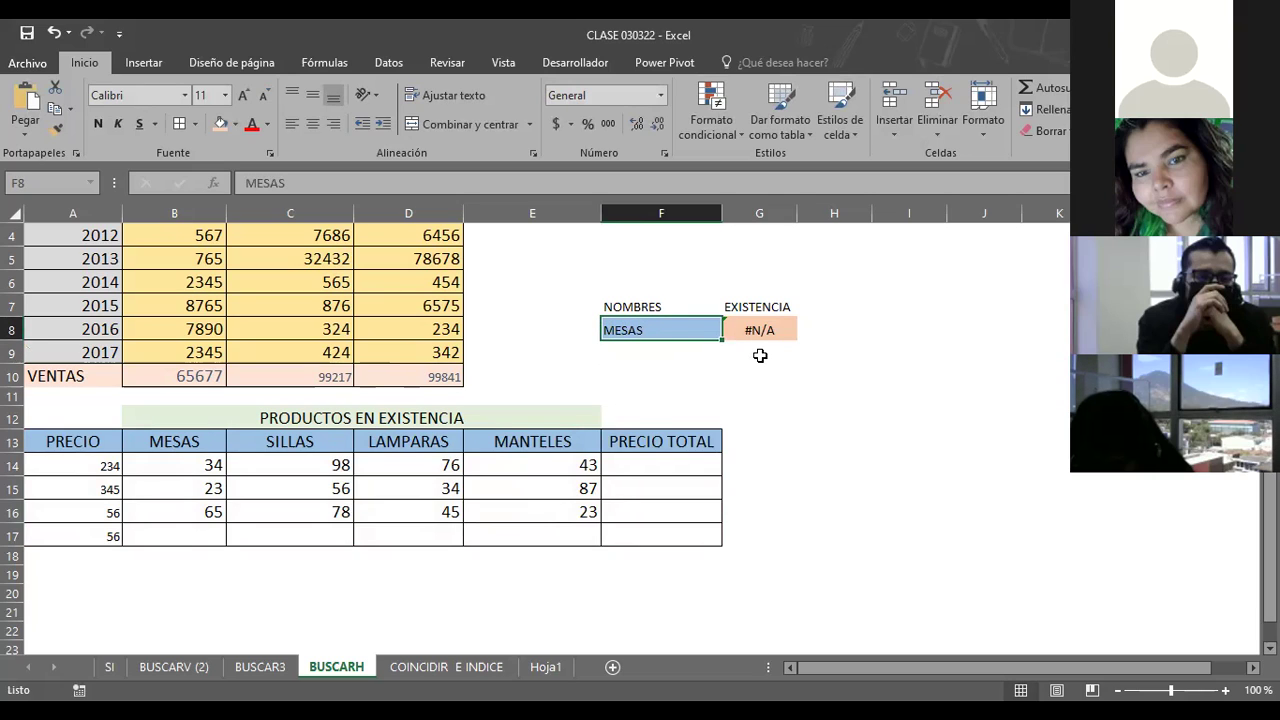
{"action": "type", "text": "SILL"}
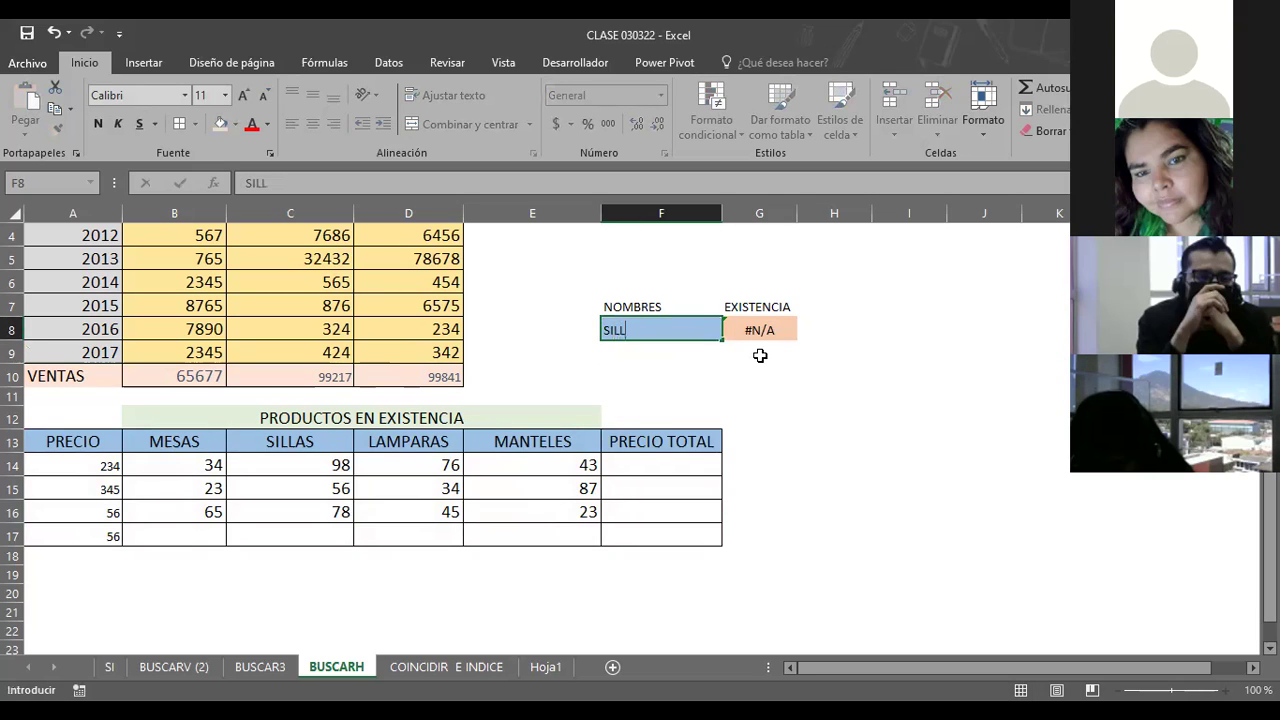
{"action": "key", "text": "Return"}
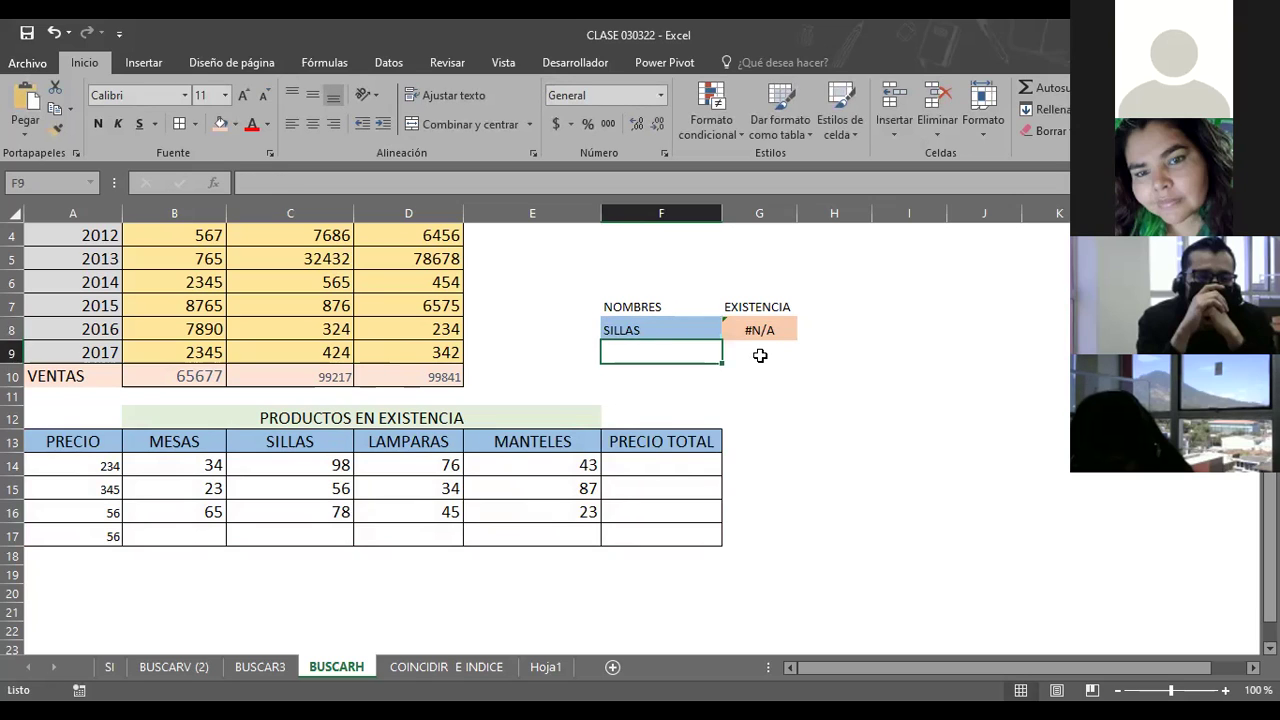
{"action": "left_click", "coordinate": [649, 320]}
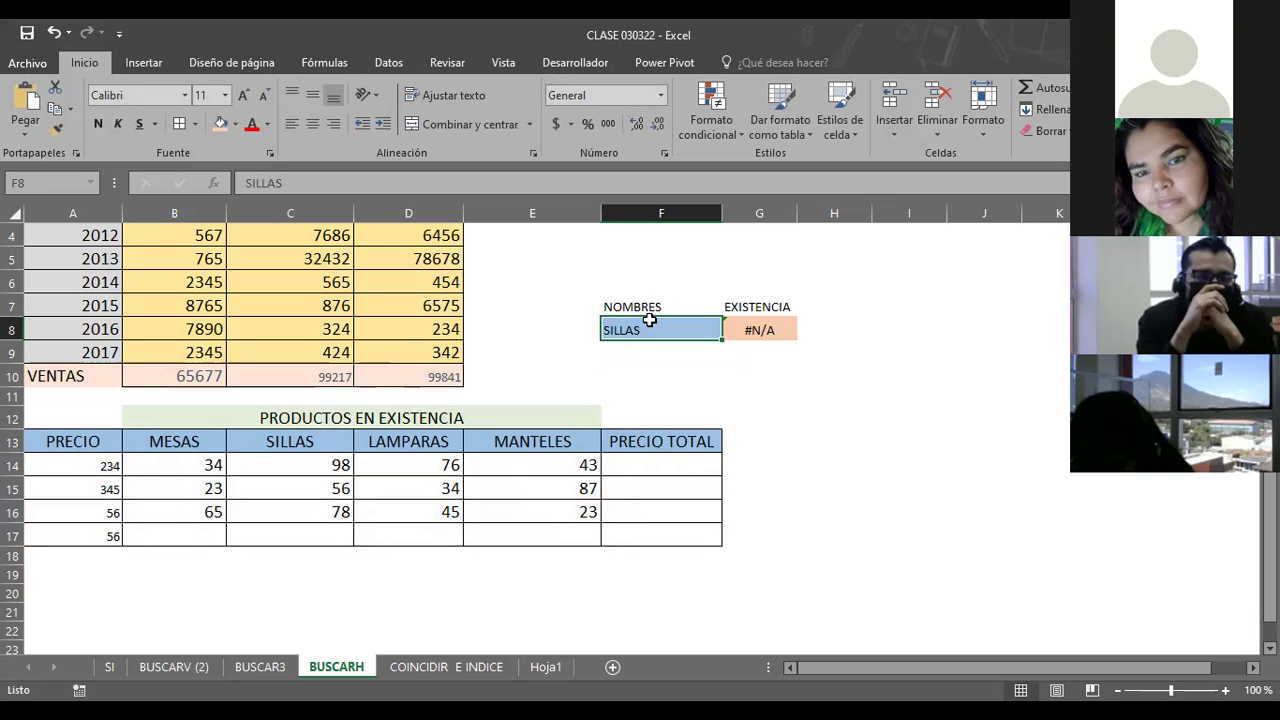
{"action": "key", "text": "Right"}
{"action": "left_click", "coordinate": [649, 320]}
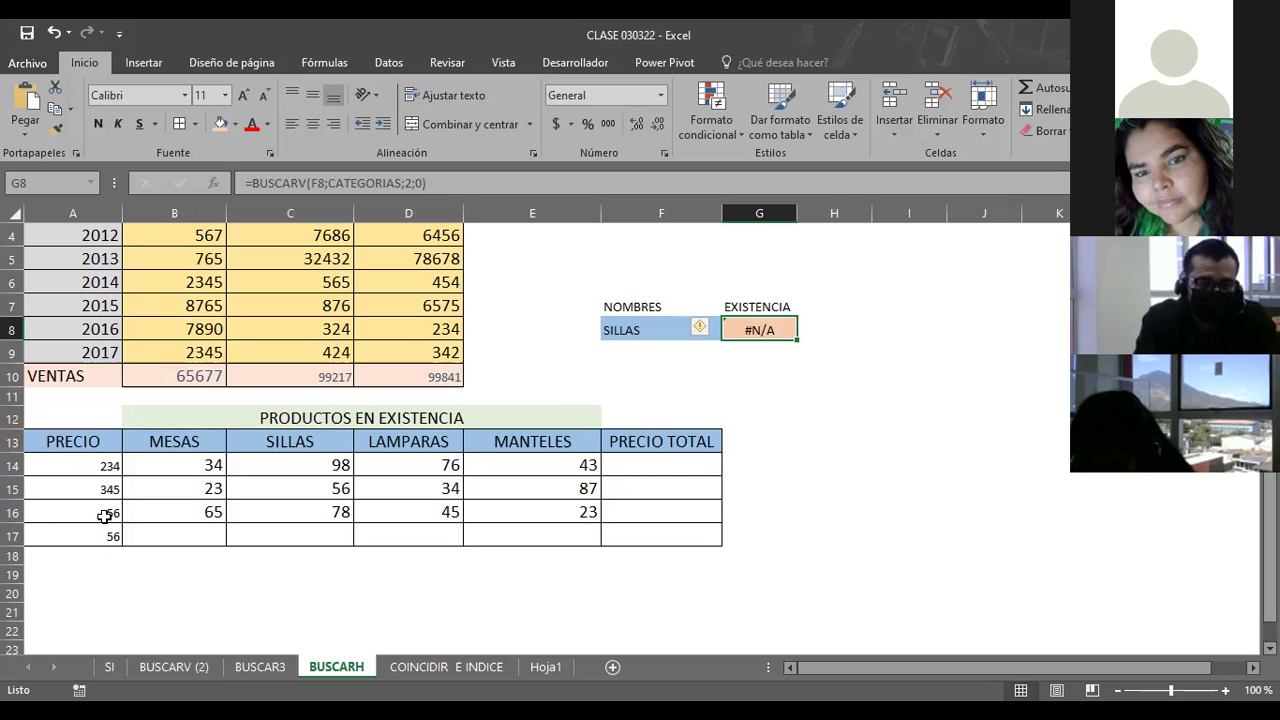
Step: Inspect the price data and G8's #N/A formula, then delete SILLAS from F8
{"action": "left_click", "coordinate": [80, 467]}
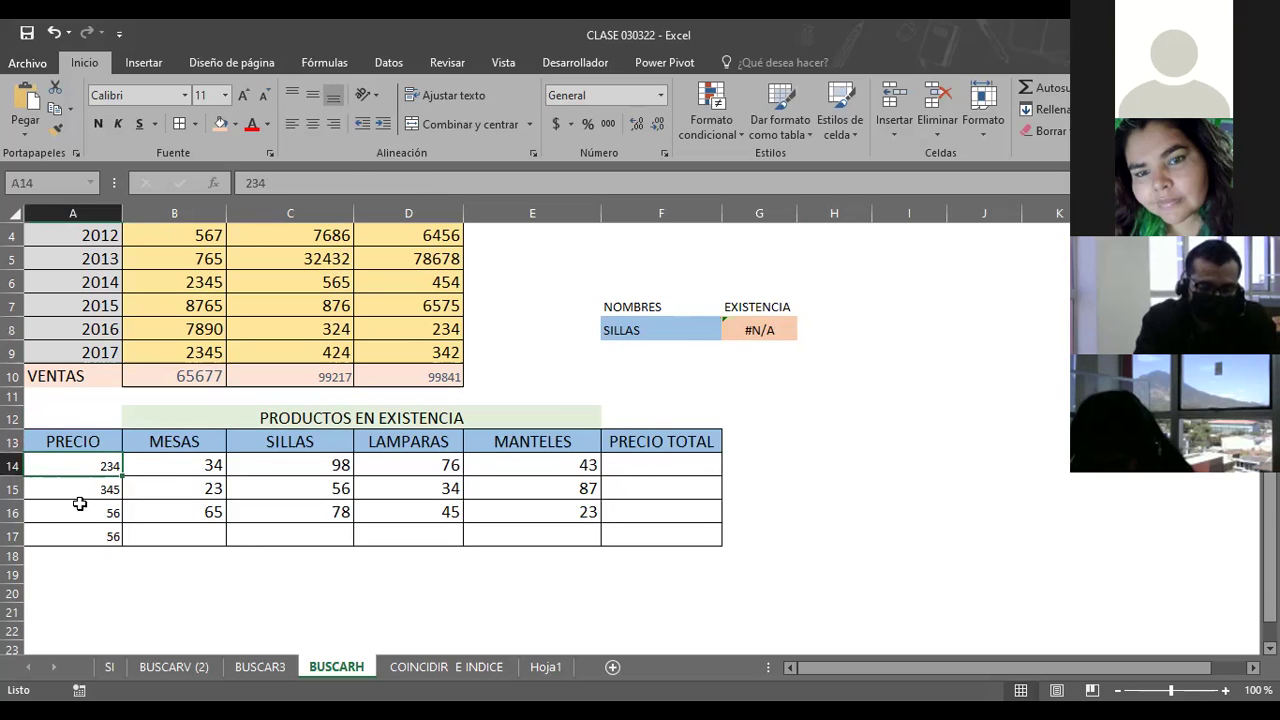
{"action": "key", "text": "Down"}
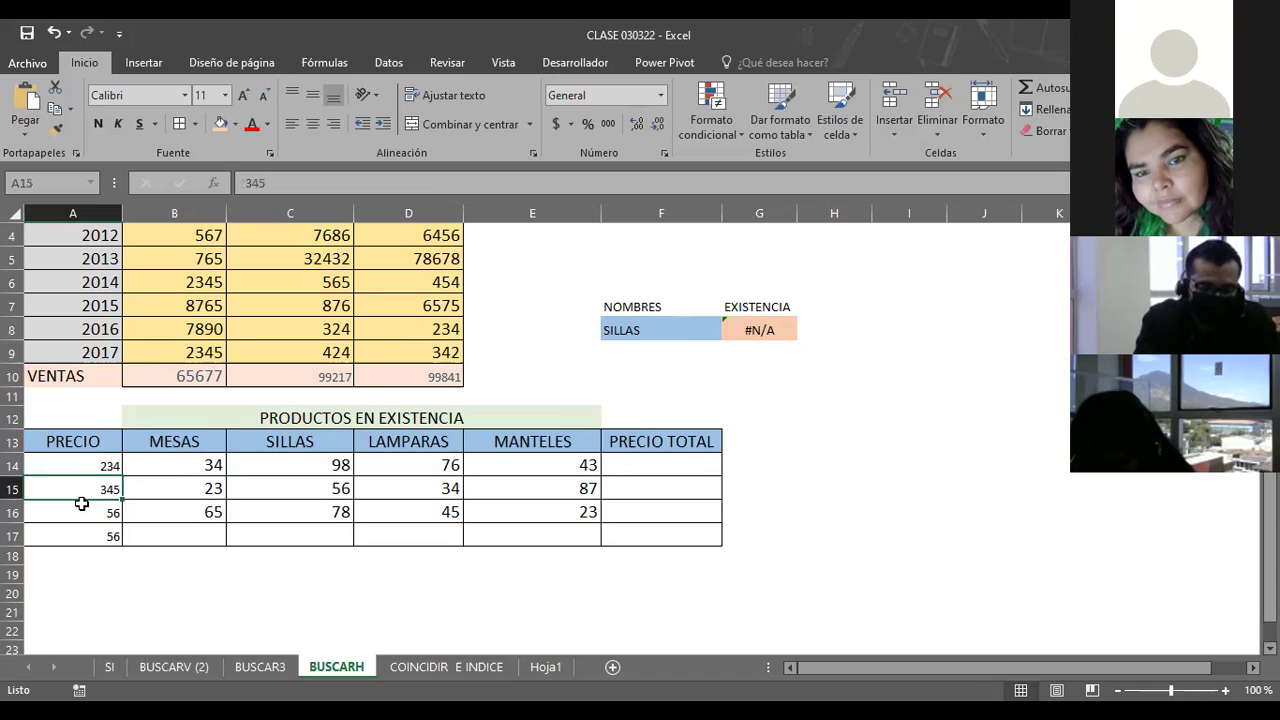
{"action": "key", "text": "Up"}
{"action": "key", "text": "Down"}
{"action": "key", "text": "Up"}
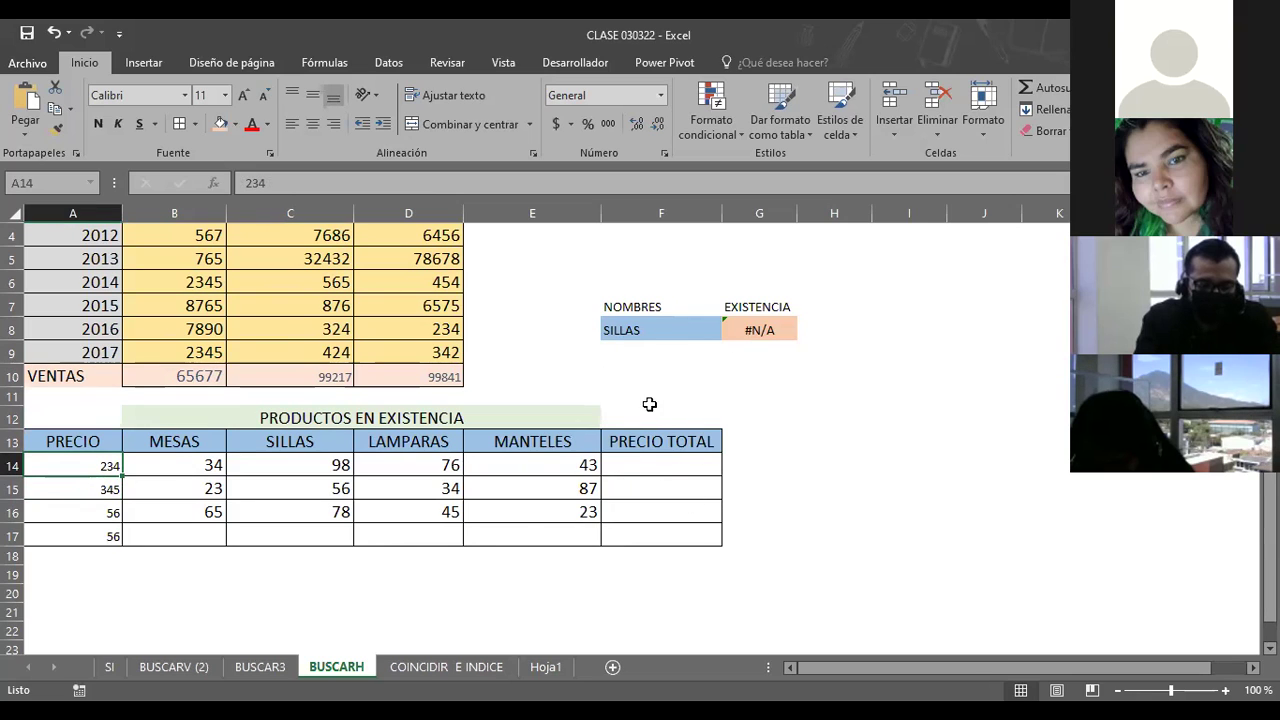
{"action": "left_click", "coordinate": [752, 328]}
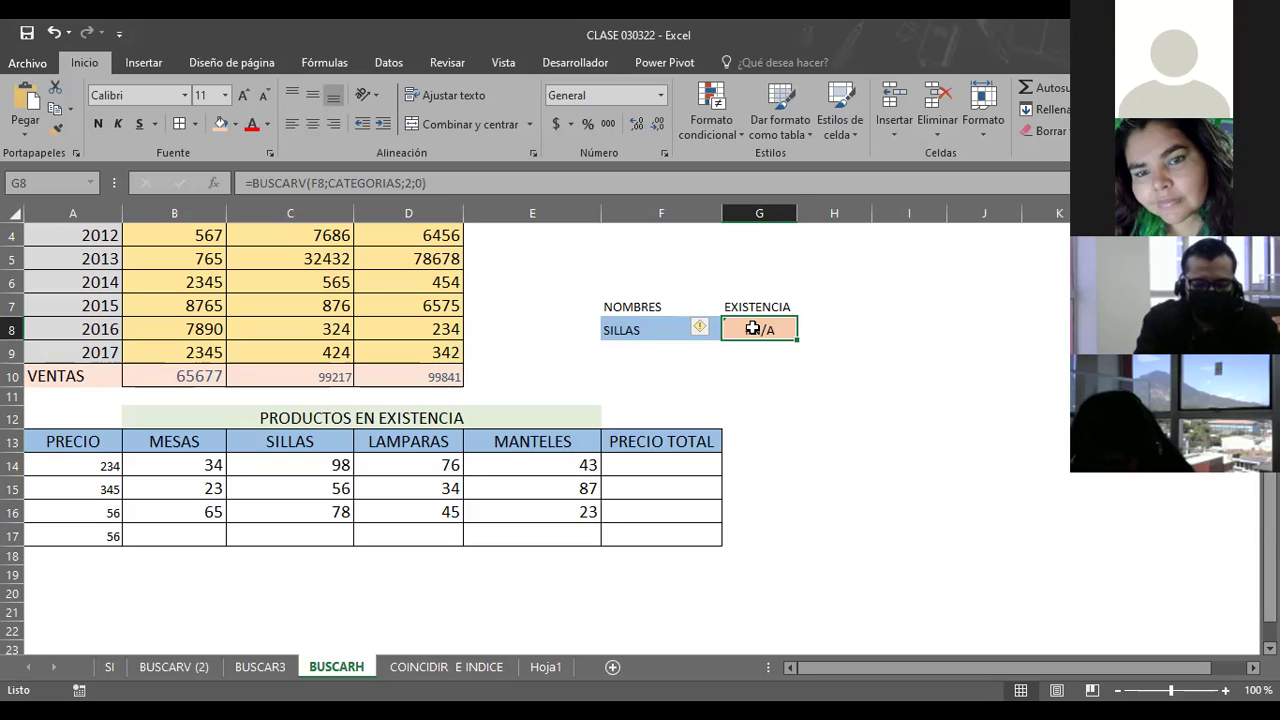
{"action": "left_click", "coordinate": [670, 328]}
{"action": "key", "text": "Delete"}
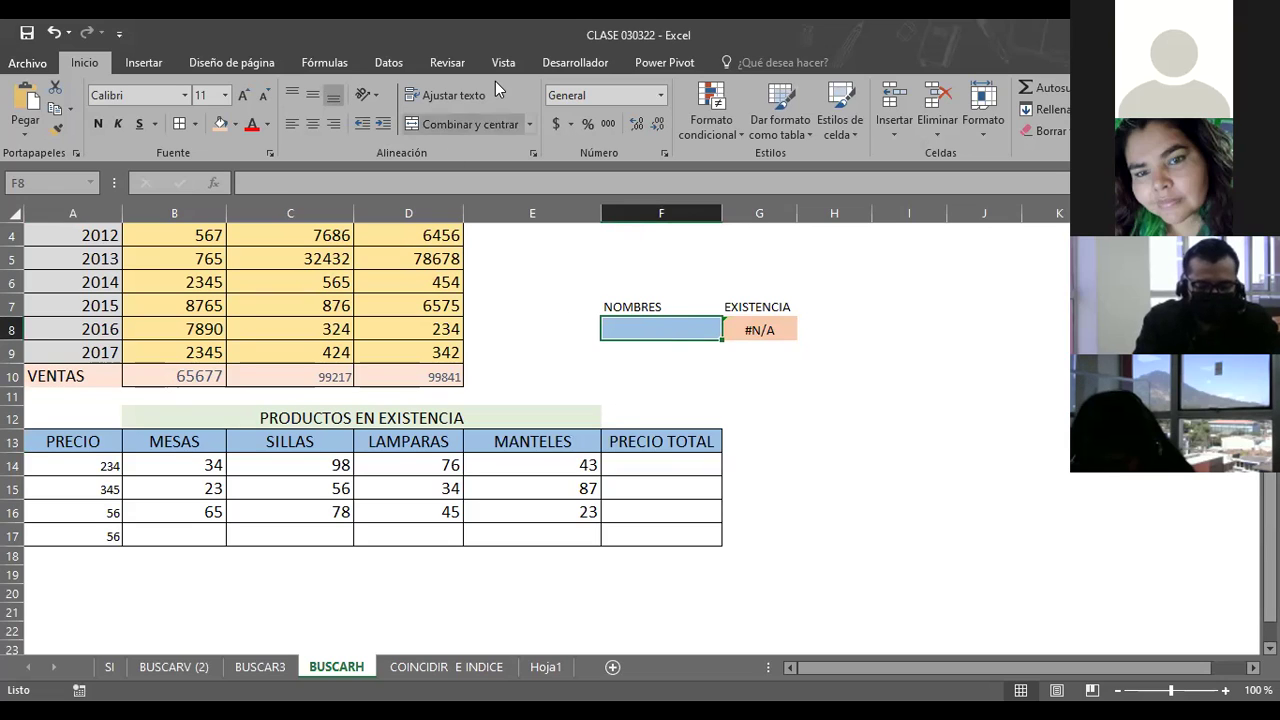
Step: Give F8 a List data validation sourced from the product headers =$B$13:$E$13
{"action": "left_click", "coordinate": [390, 63]}
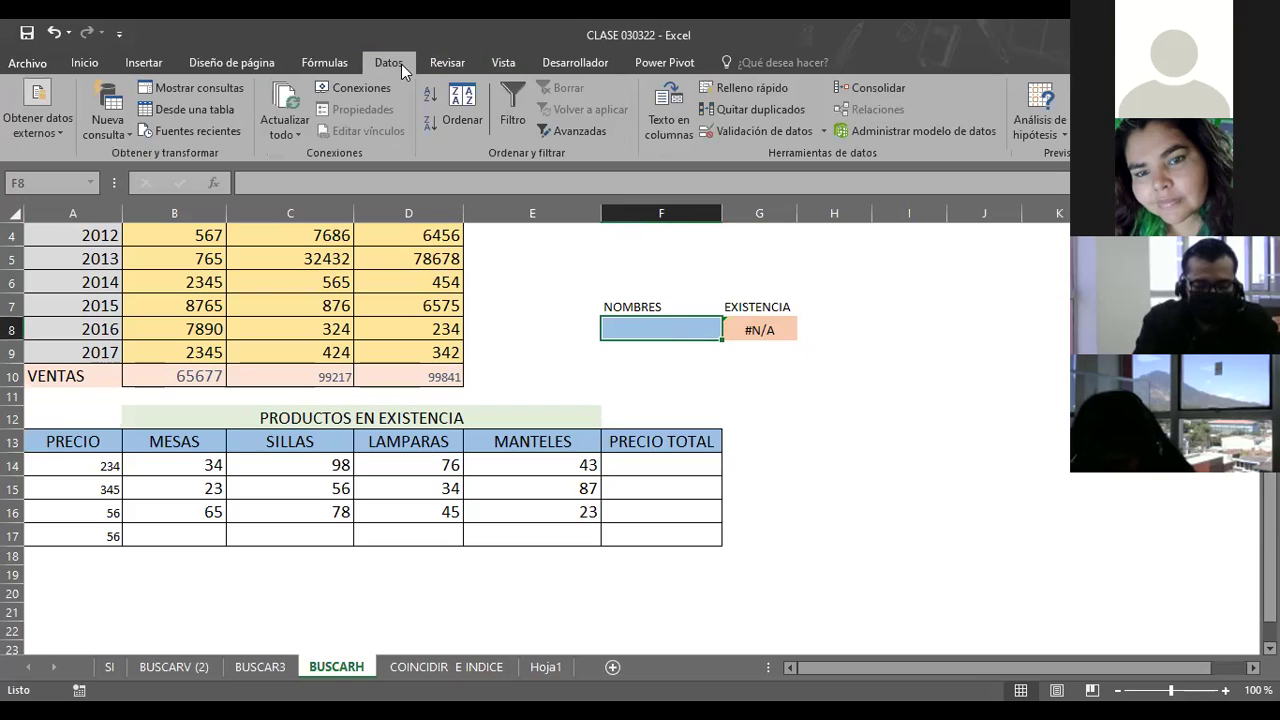
{"action": "left_click", "coordinate": [772, 127]}
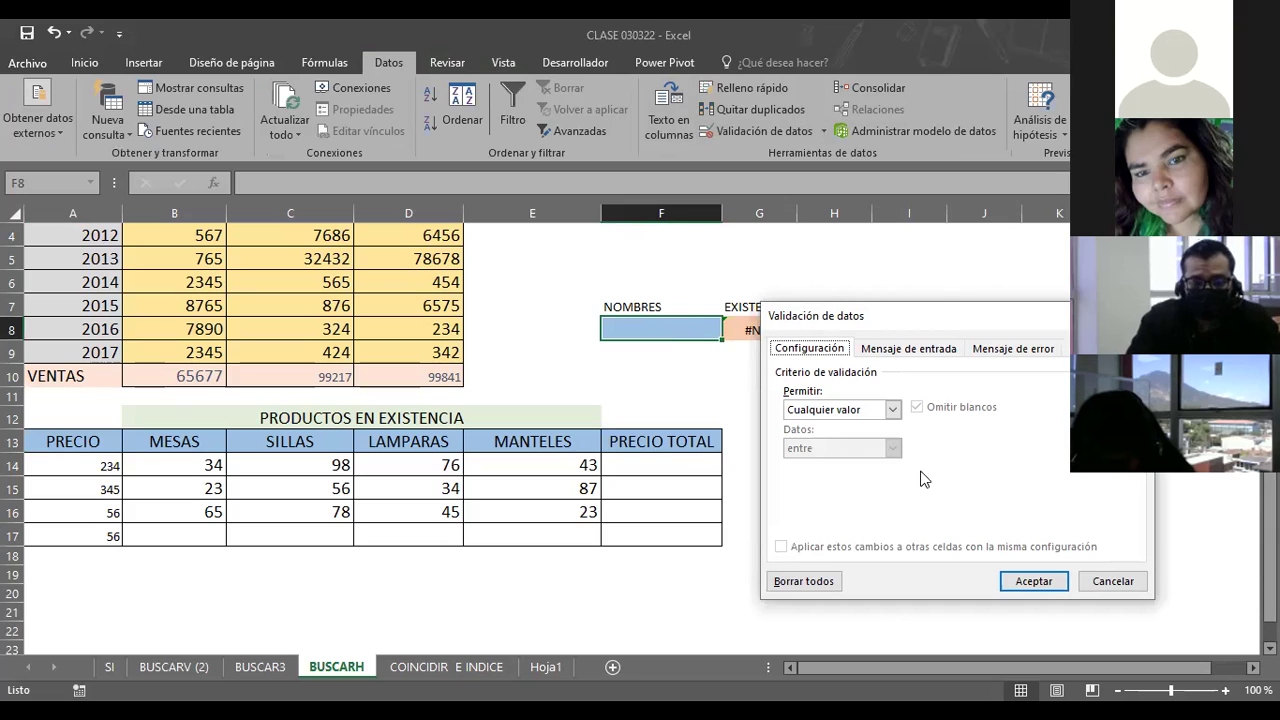
{"action": "left_click", "coordinate": [893, 420]}
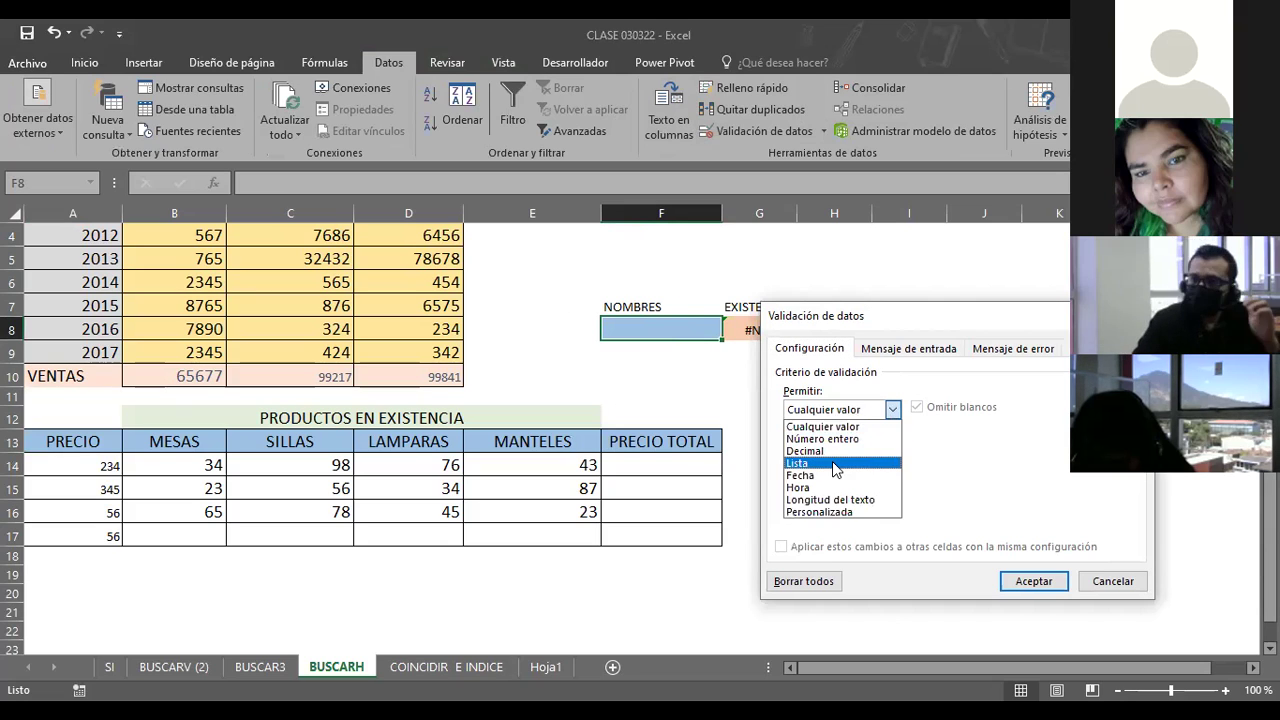
{"action": "left_click", "coordinate": [832, 461]}
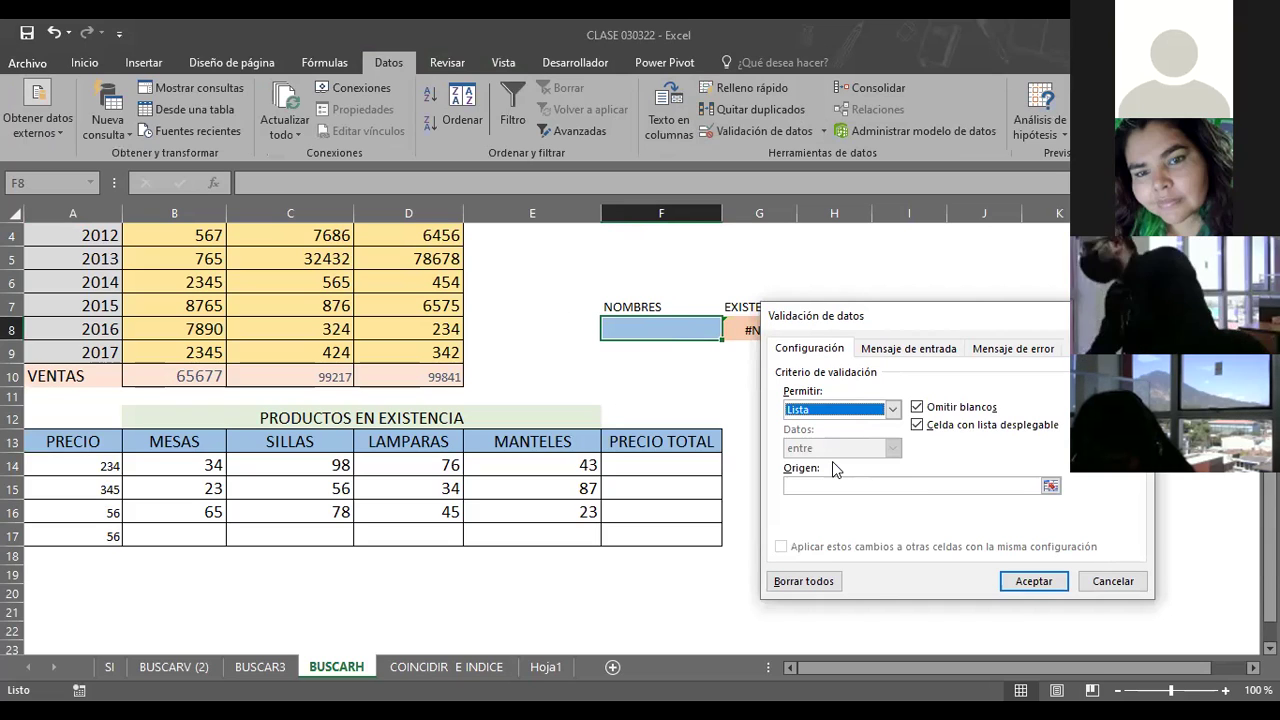
{"action": "left_click", "coordinate": [961, 485]}
{"action": "left_click", "coordinate": [1050, 485]}
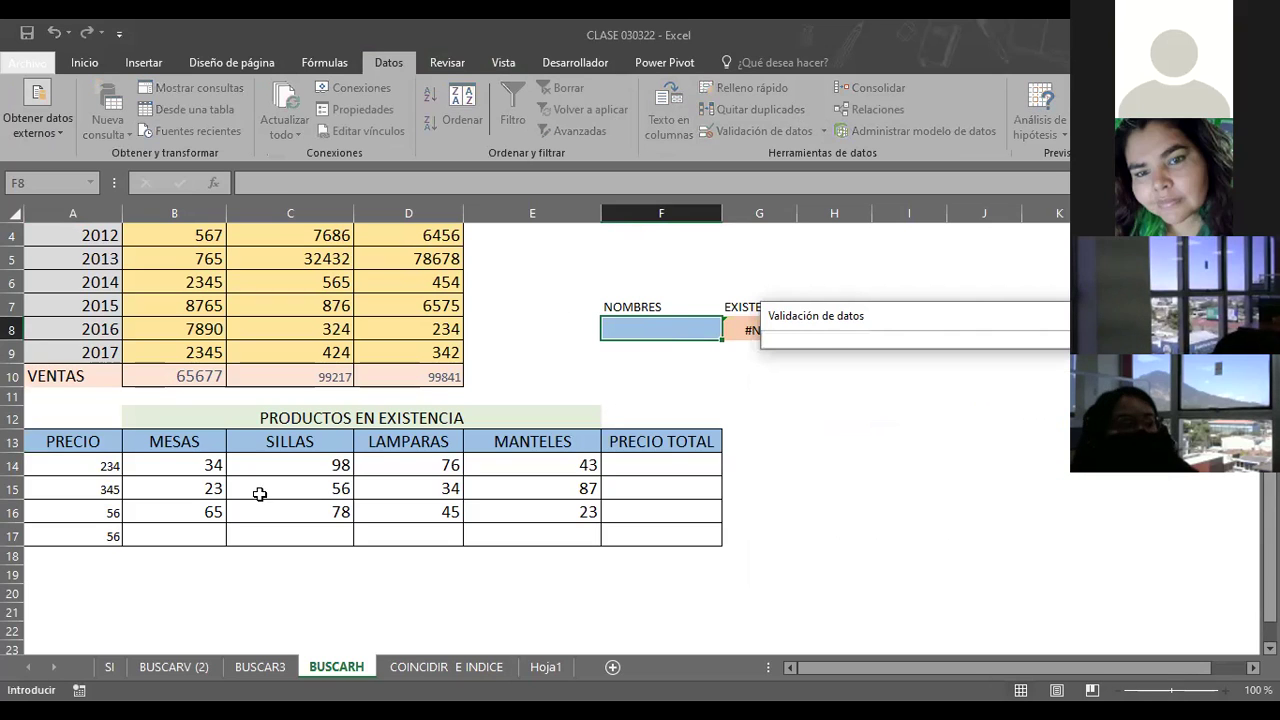
{"action": "left_click", "coordinate": [75, 444]}
{"action": "left_click", "coordinate": [194, 443]}
{"action": "mouse_move", "coordinate": [226, 441]}
{"action": "left_mouse_down"}
{"action": "mouse_move", "coordinate": [600, 441]}
{"action": "mouse_move", "coordinate": [568, 444]}
{"action": "left_mouse_up"}
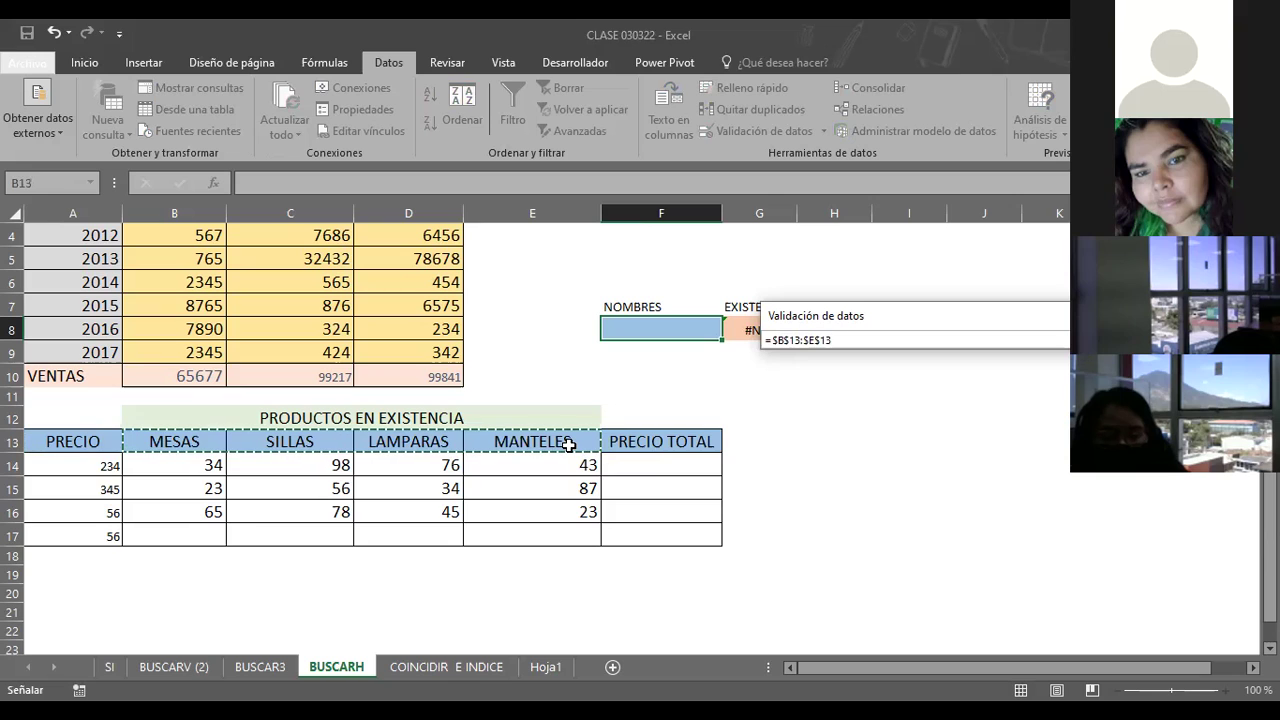
{"action": "key", "text": "Return"}
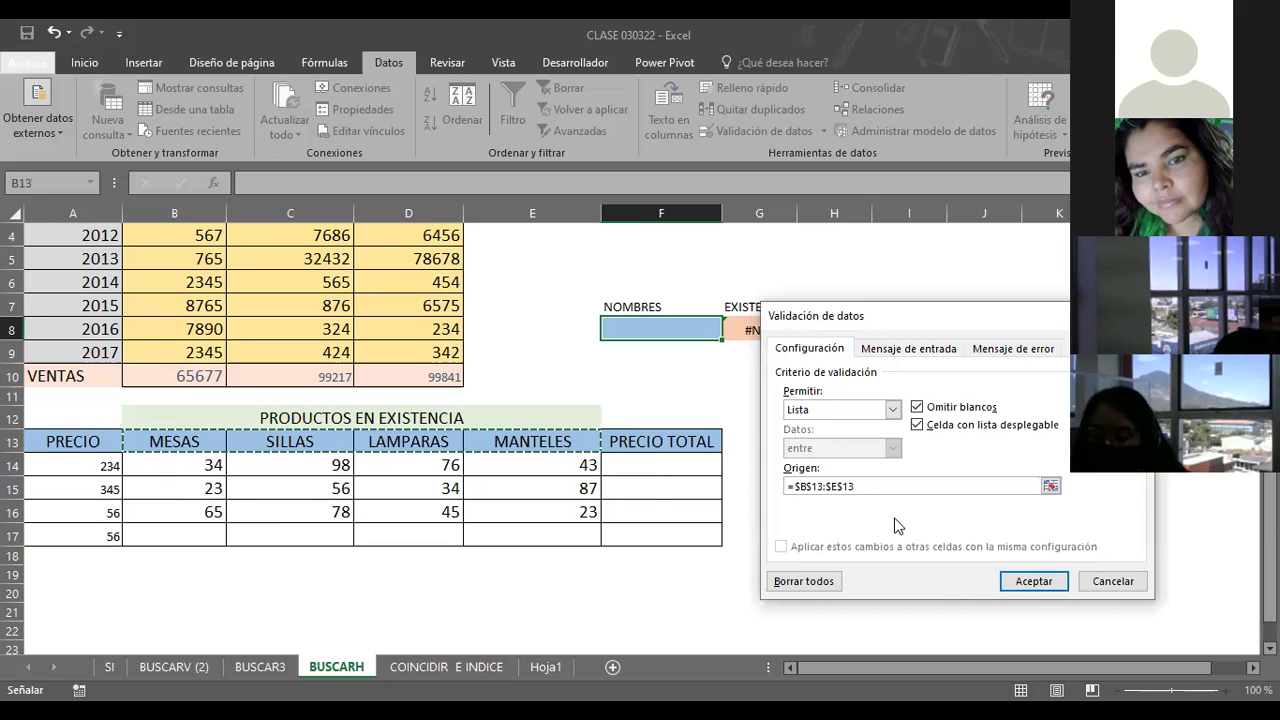
{"action": "key", "text": "Return"}
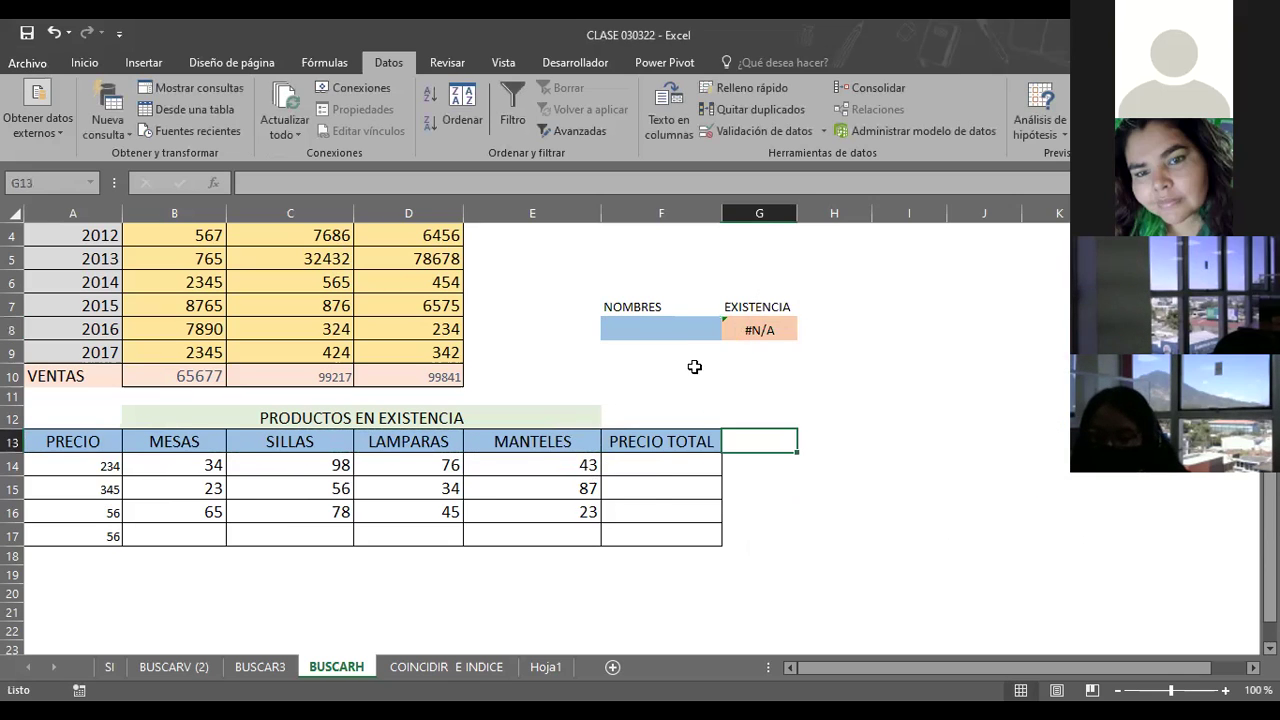
Step: Choose LAMPARAS from F8's dropdown and reopen G8's BUSCARV formula for editing
{"action": "left_click", "coordinate": [730, 336]}
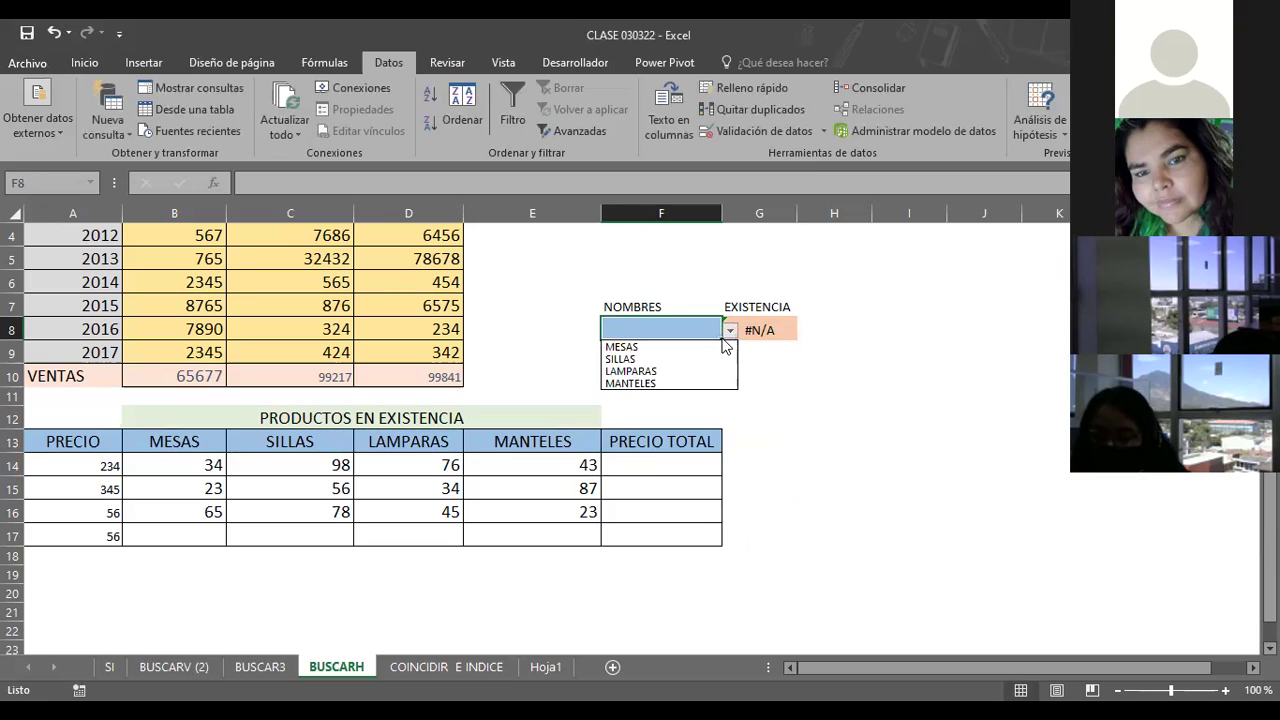
{"action": "left_click", "coordinate": [630, 371]}
{"action": "left_click", "coordinate": [811, 365]}
{"action": "left_click", "coordinate": [743, 328]}
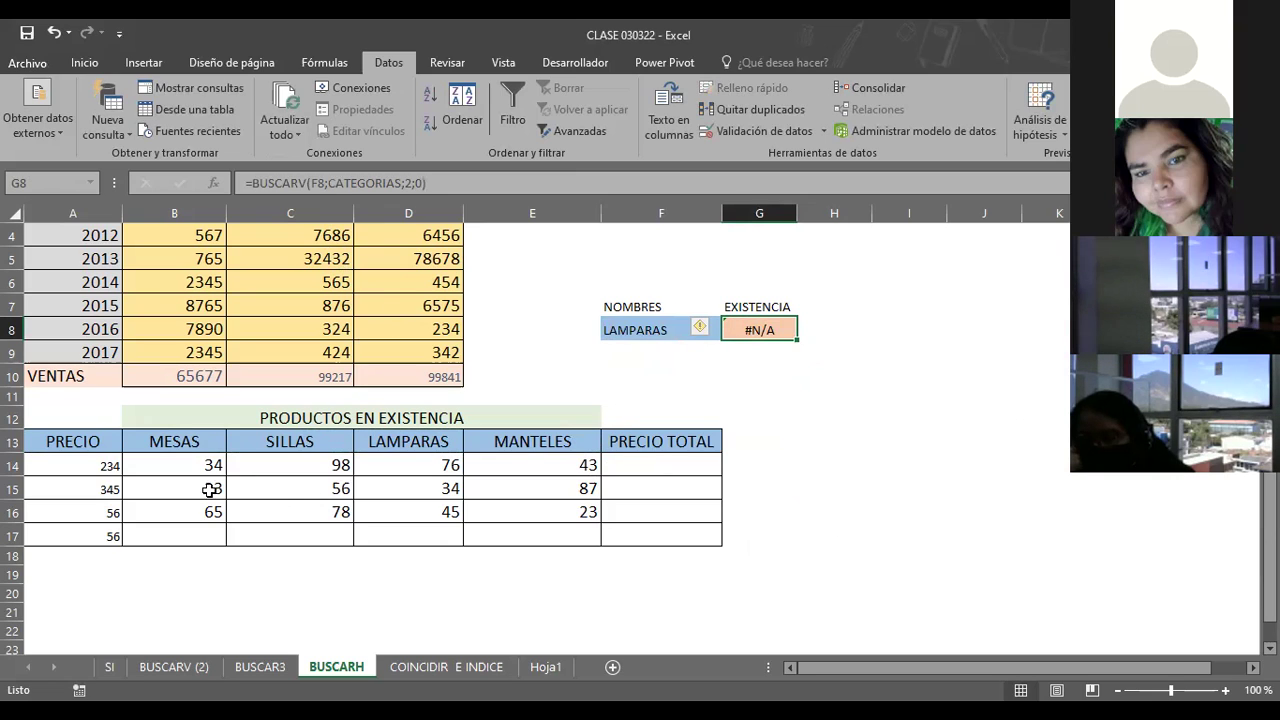
{"action": "double_click", "coordinate": [757, 339]}
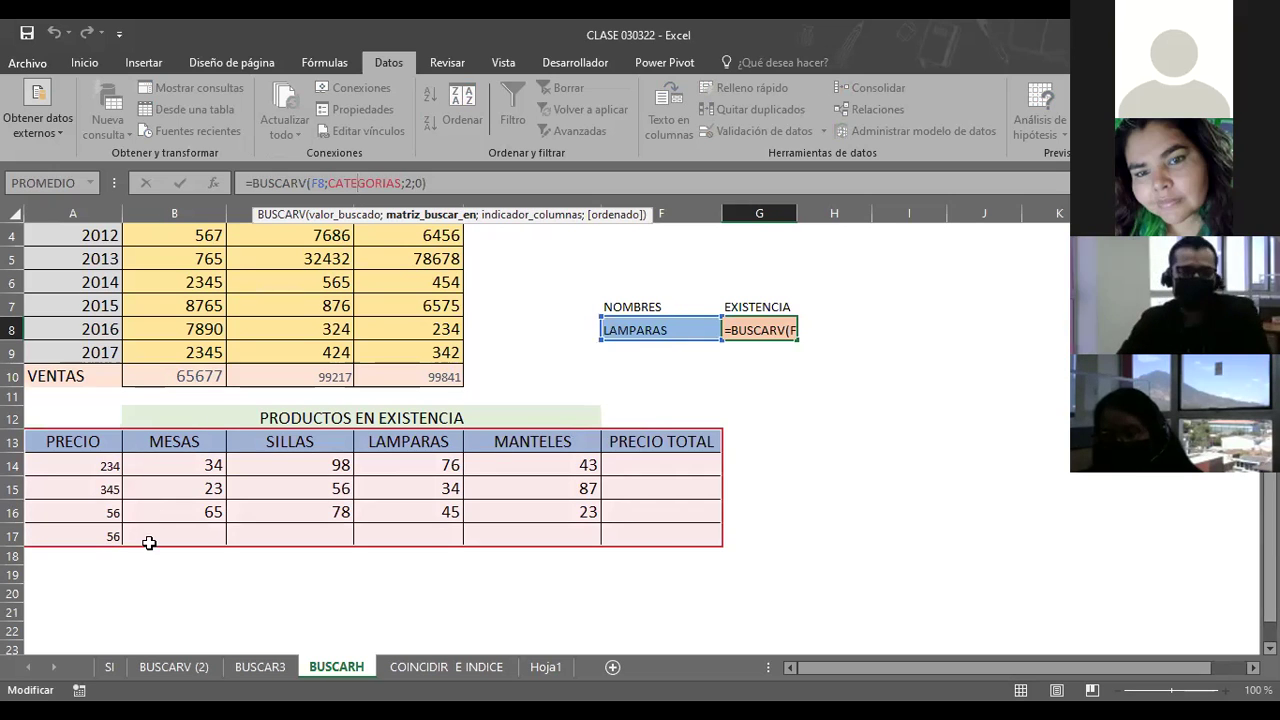
Step: Name the table data range A14:F17 EJEMPLO in the Name Box
{"action": "left_click", "coordinate": [832, 436]}
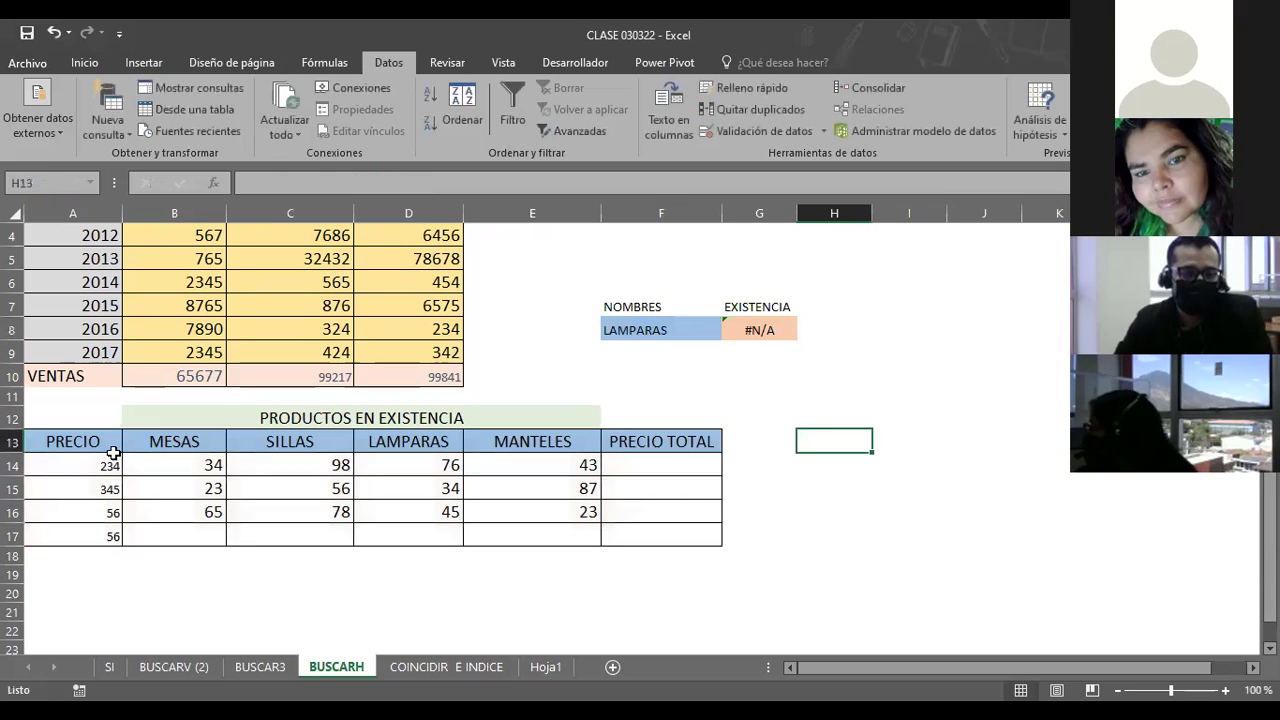
{"action": "left_click_drag", "start_coordinate": [59, 467], "coordinate": [672, 537]}
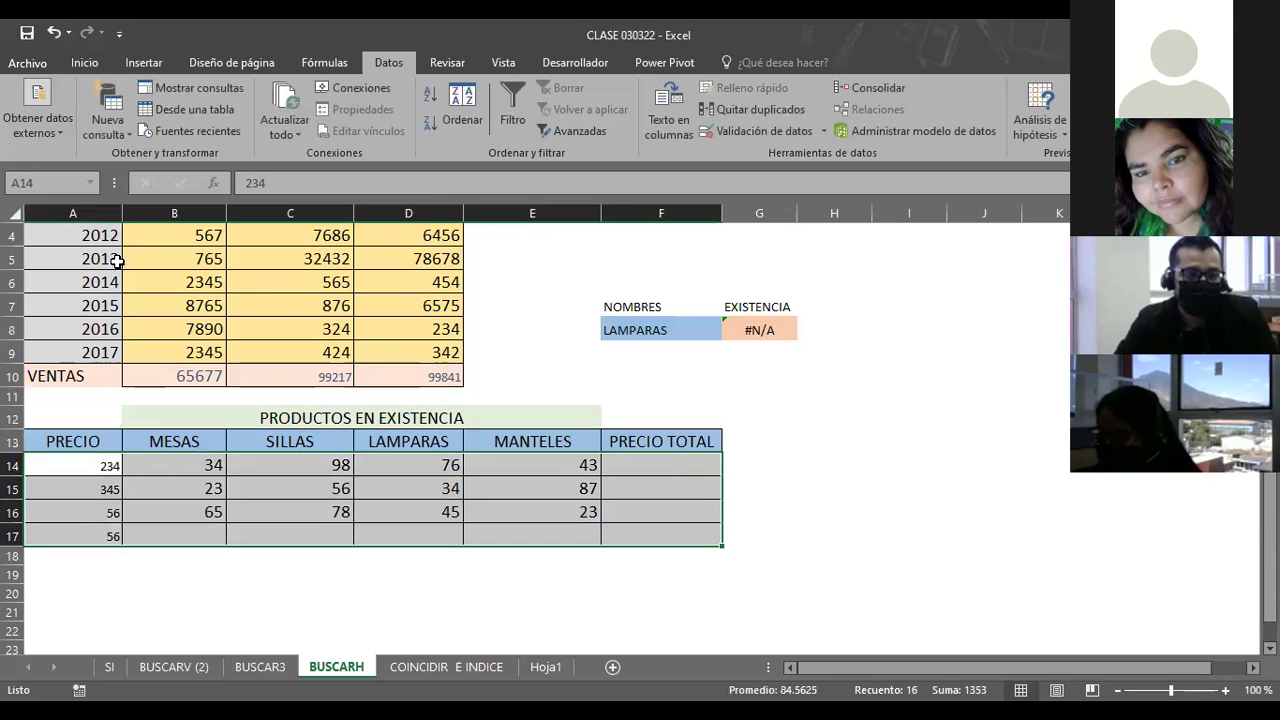
{"action": "left_click", "coordinate": [73, 186]}
{"action": "key", "text": "BackSpace"}
{"action": "type", "text": "EJEMPLO"}
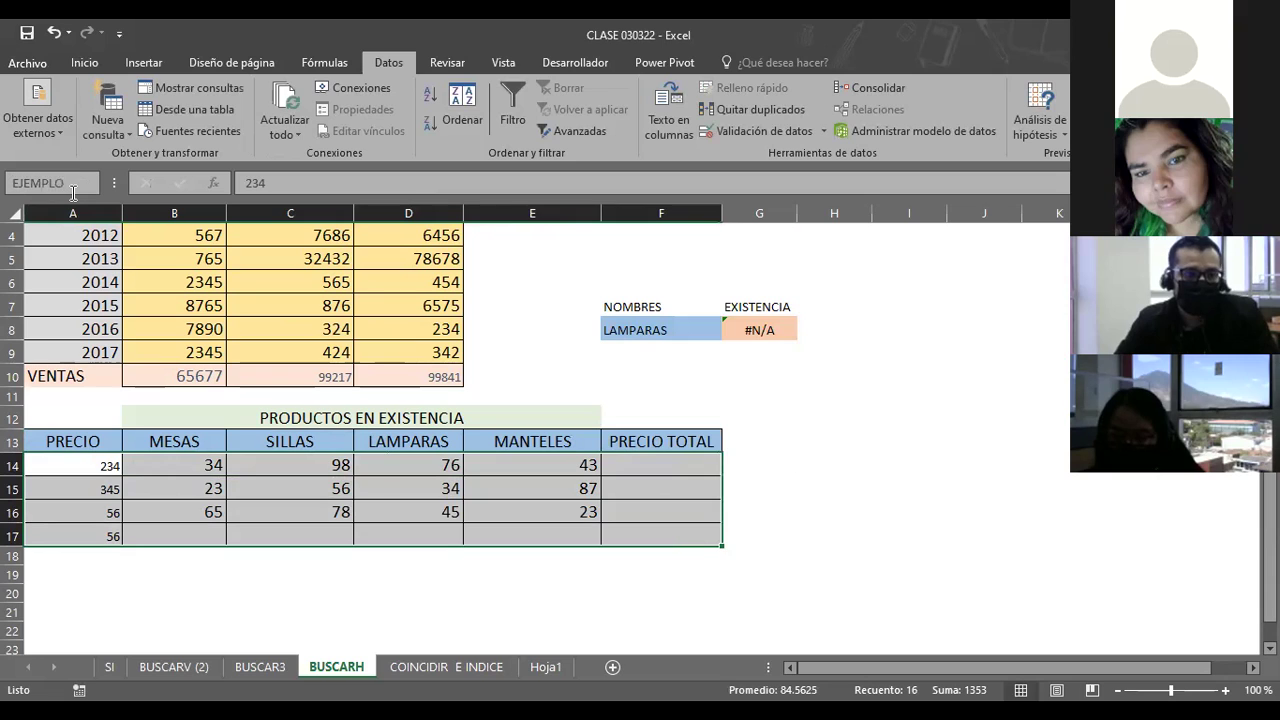
{"action": "key", "text": "Return"}
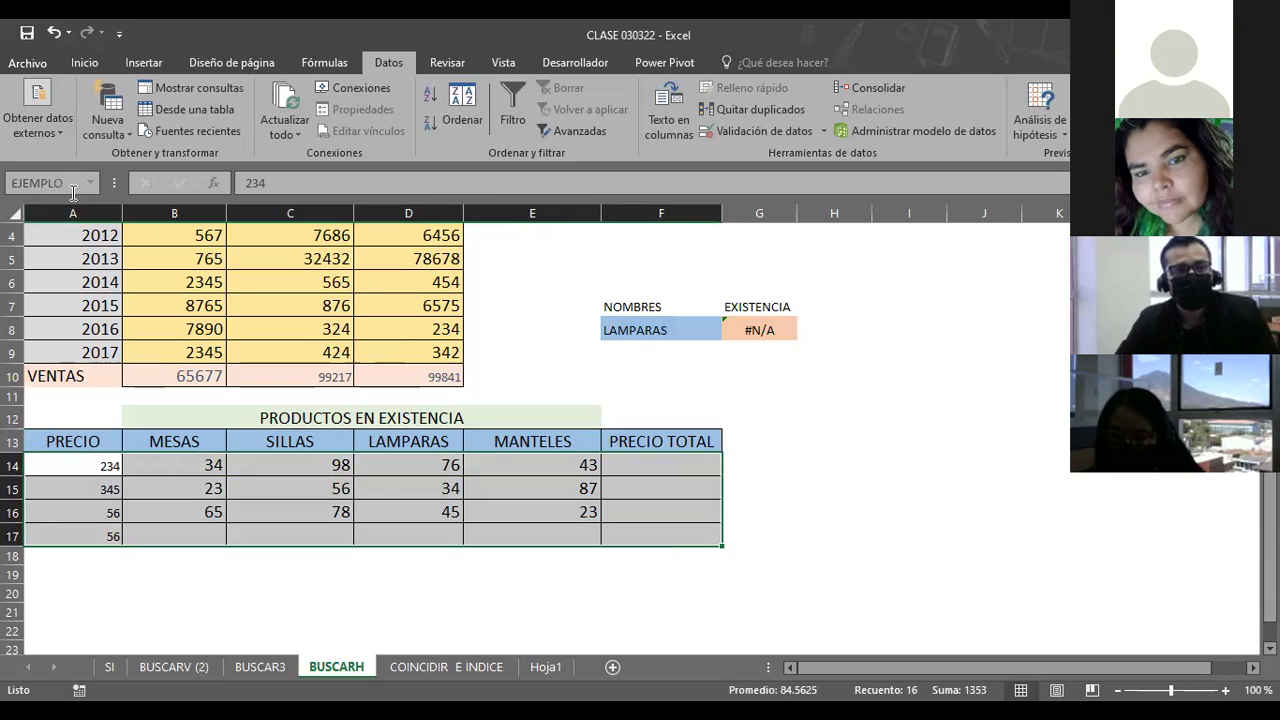
{"action": "left_click", "coordinate": [657, 384]}
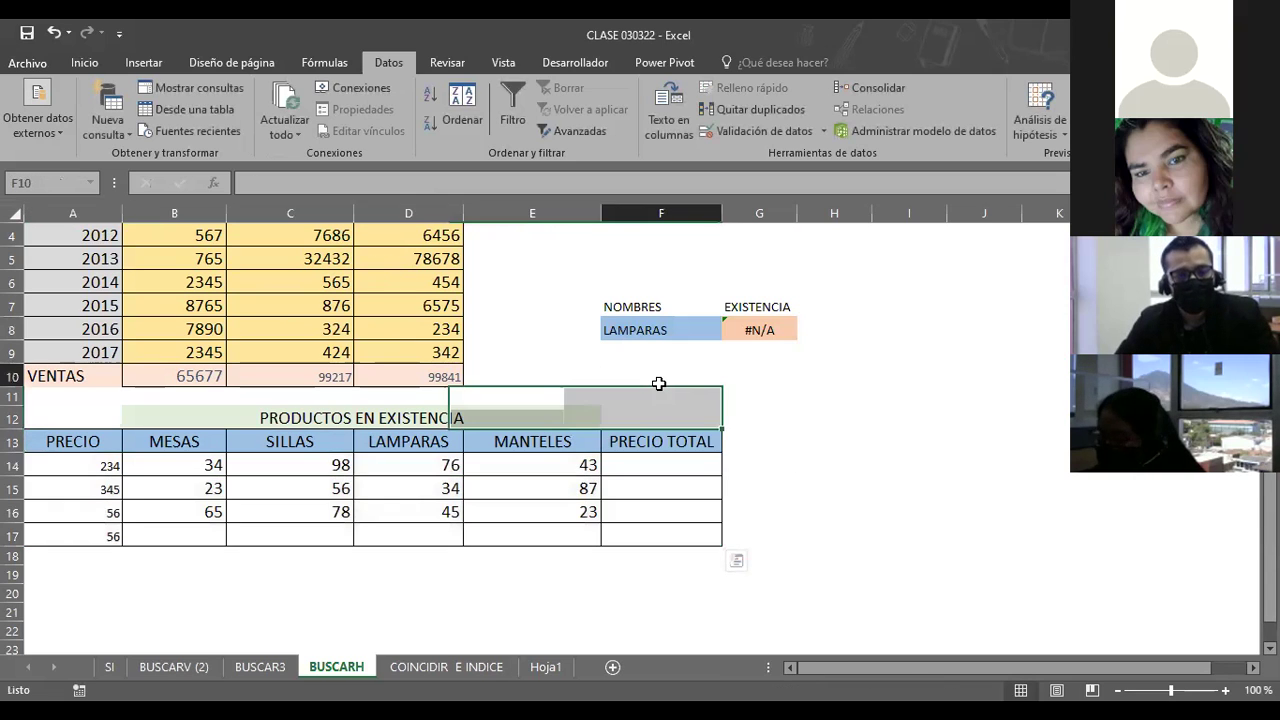
Step: Replace CATEGORIAS with EJEMPLO in G8's formula, giving =BUSCARV(F8;EJEMPLO;2;0)
{"action": "left_click", "coordinate": [762, 329]}
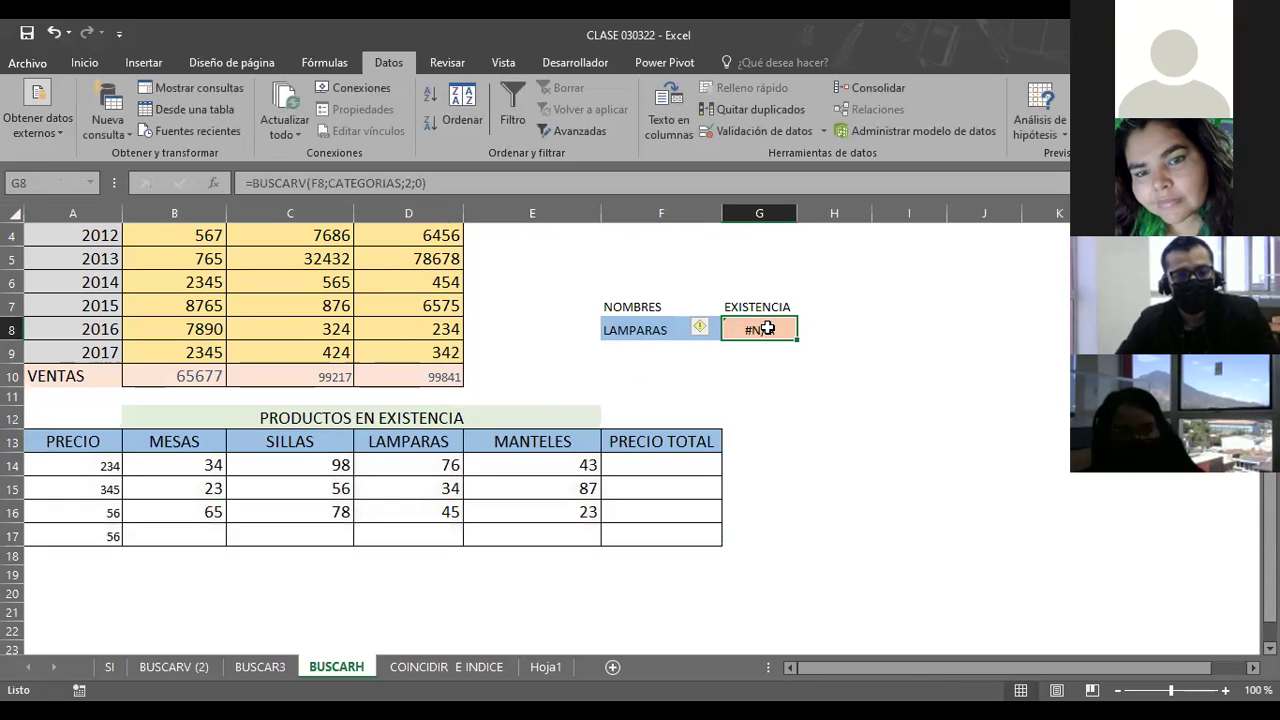
{"action": "left_click", "coordinate": [403, 183]}
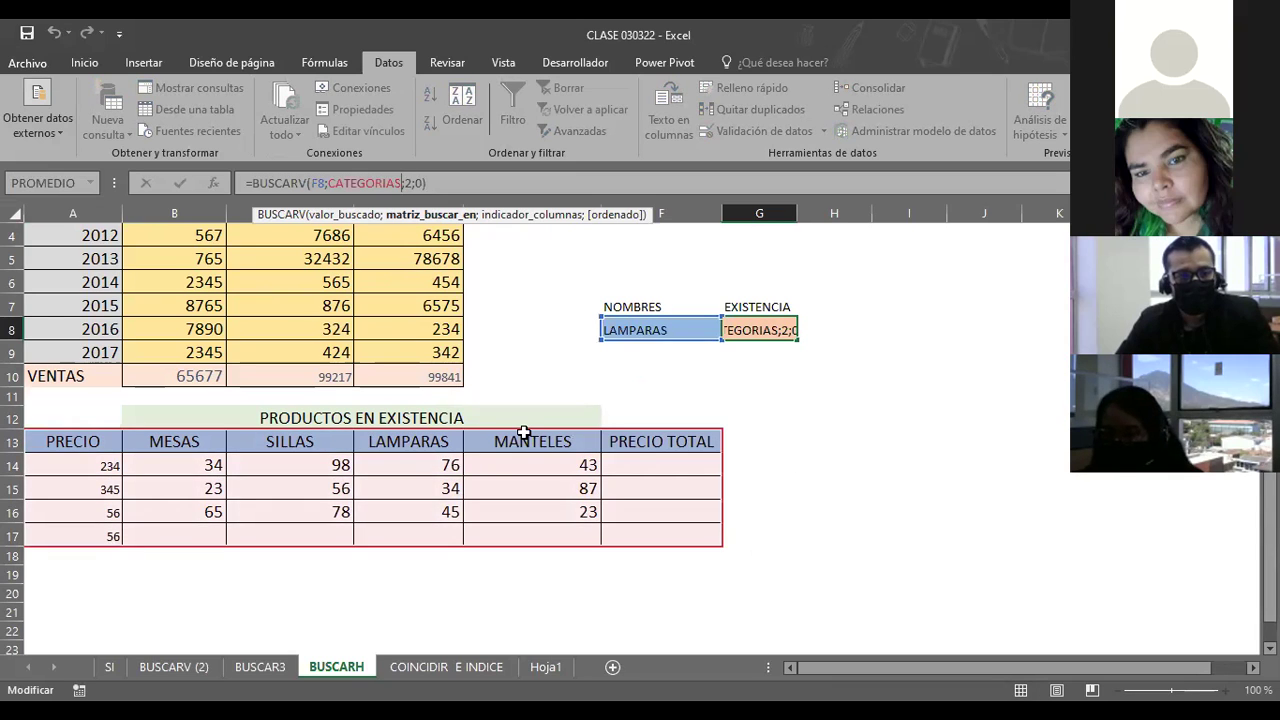
{"action": "key", "text": "BackSpace"}
{"action": "key", "text": "BackSpace"}
{"action": "key", "text": "BackSpace"}
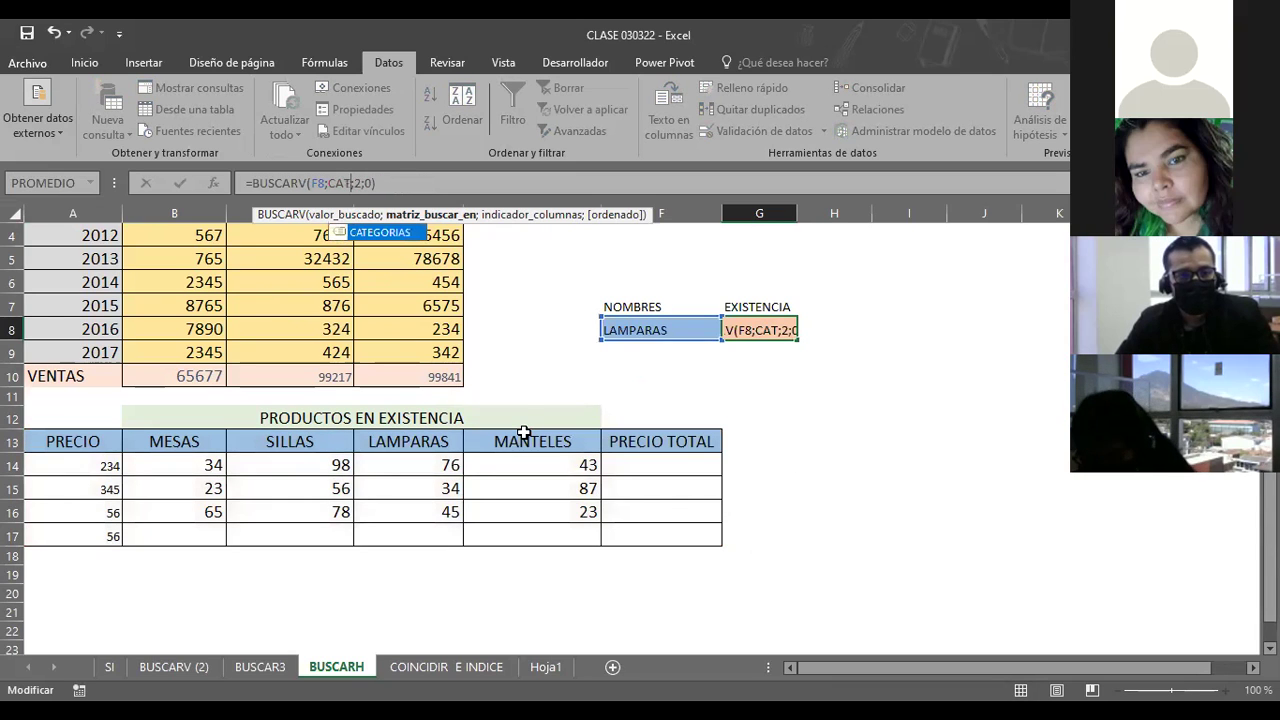
{"action": "type", "text": "C"}
{"action": "key", "text": "BackSpace"}
{"action": "type", "text": "EJEMPLO"}
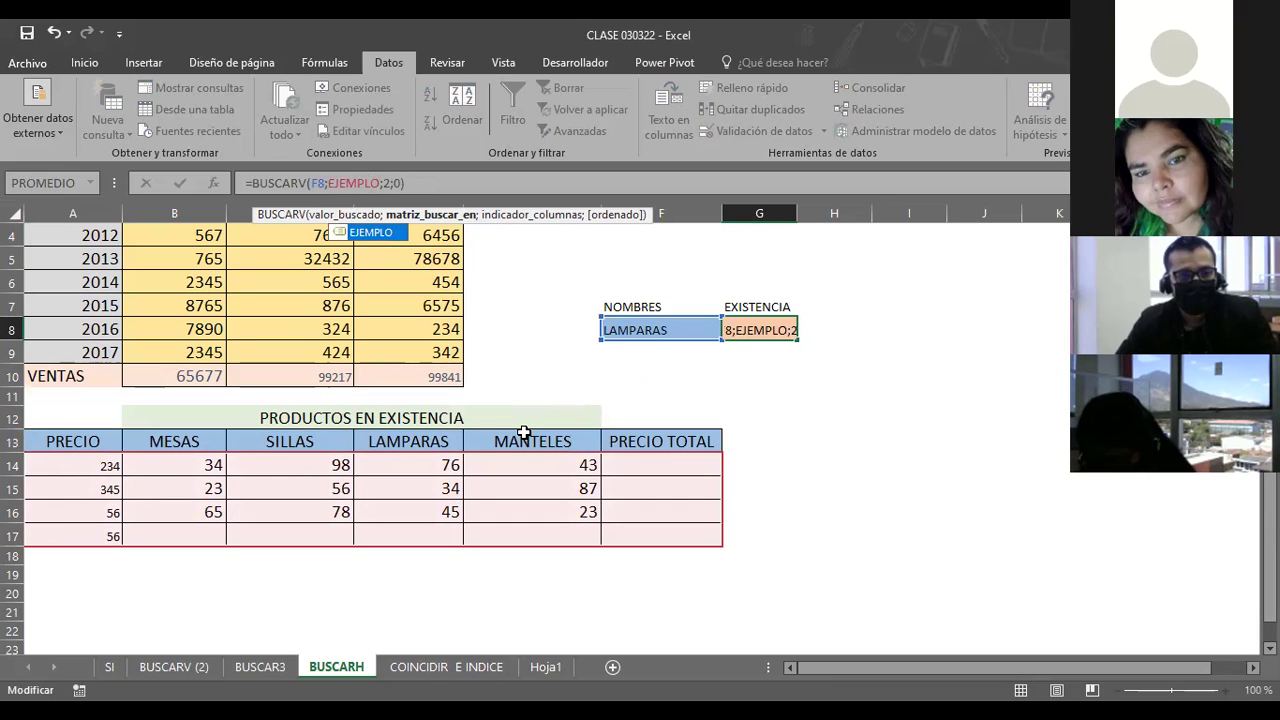
{"action": "key", "text": "Return"}
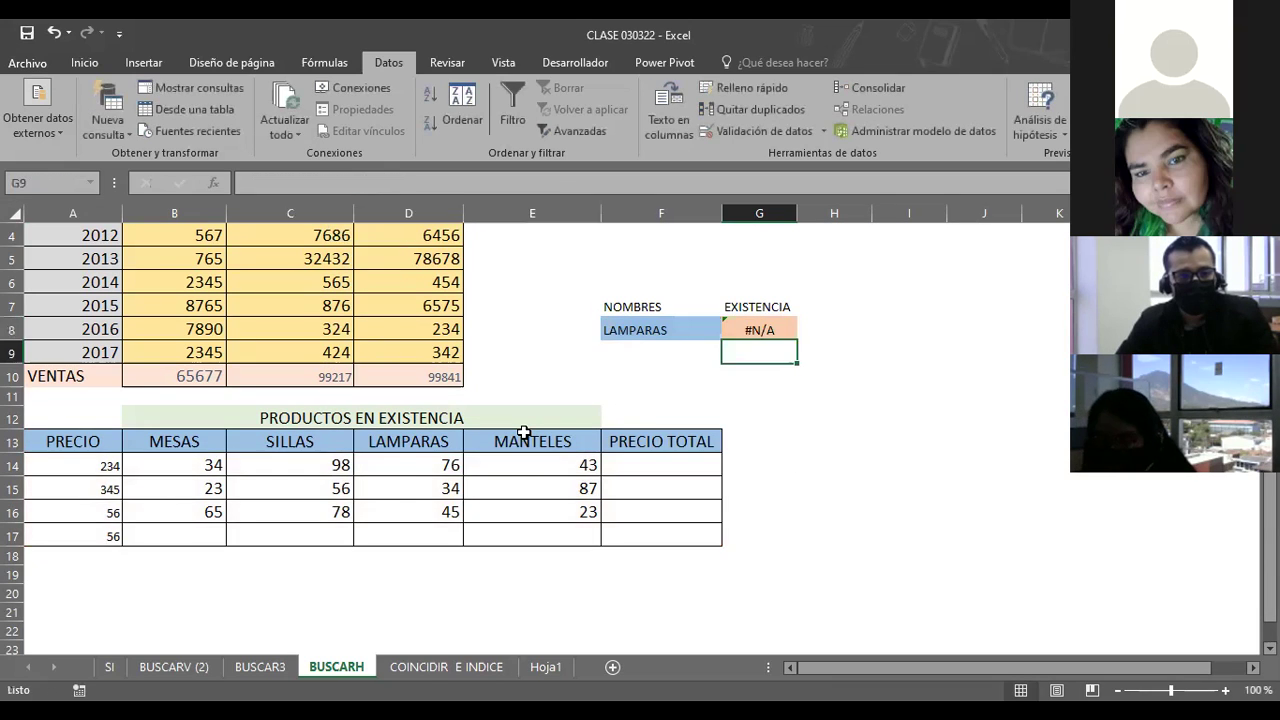
{"action": "left_click", "coordinate": [766, 331]}
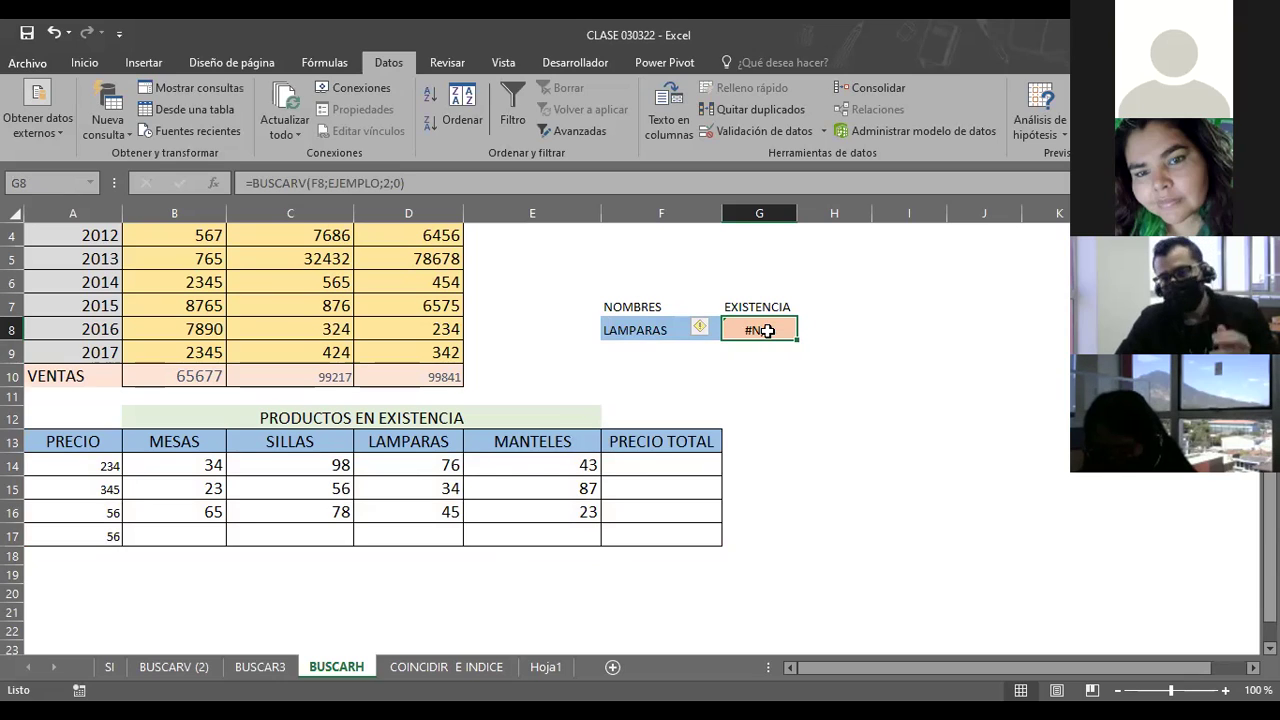
{"action": "left_click", "coordinate": [642, 331]}
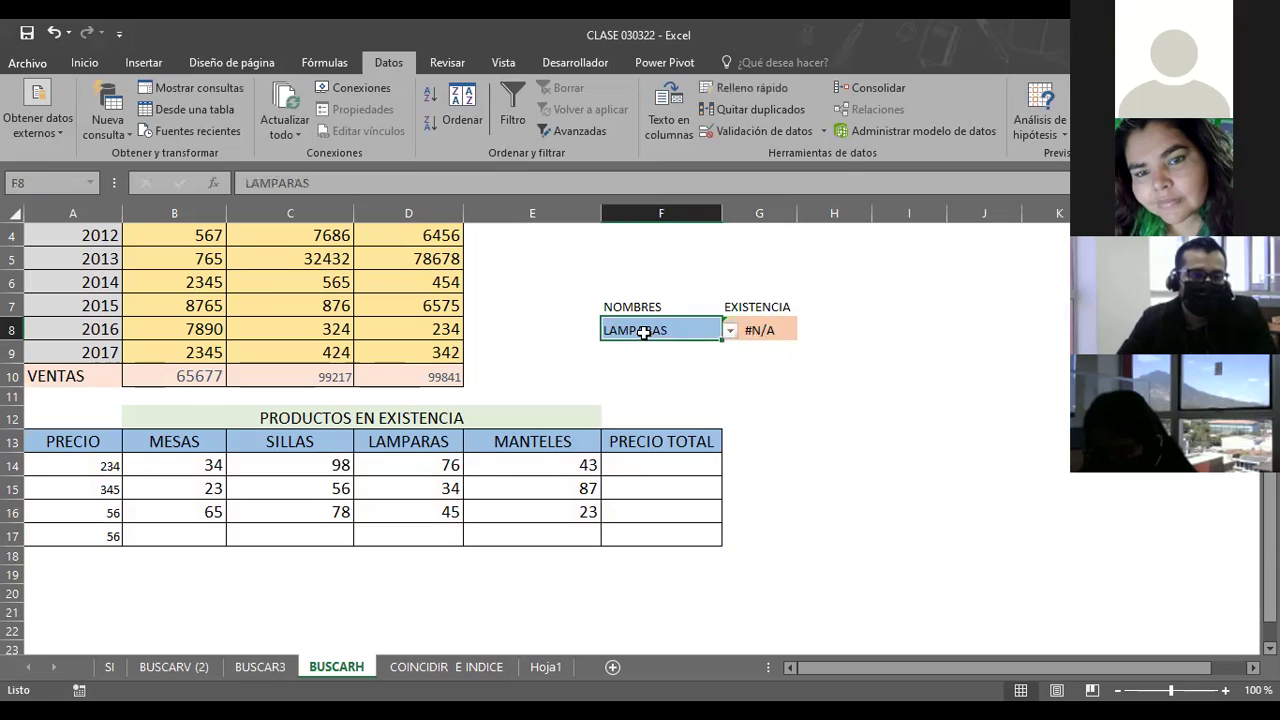
{"action": "left_click", "coordinate": [752, 330]}
{"action": "left_click", "coordinate": [355, 183]}
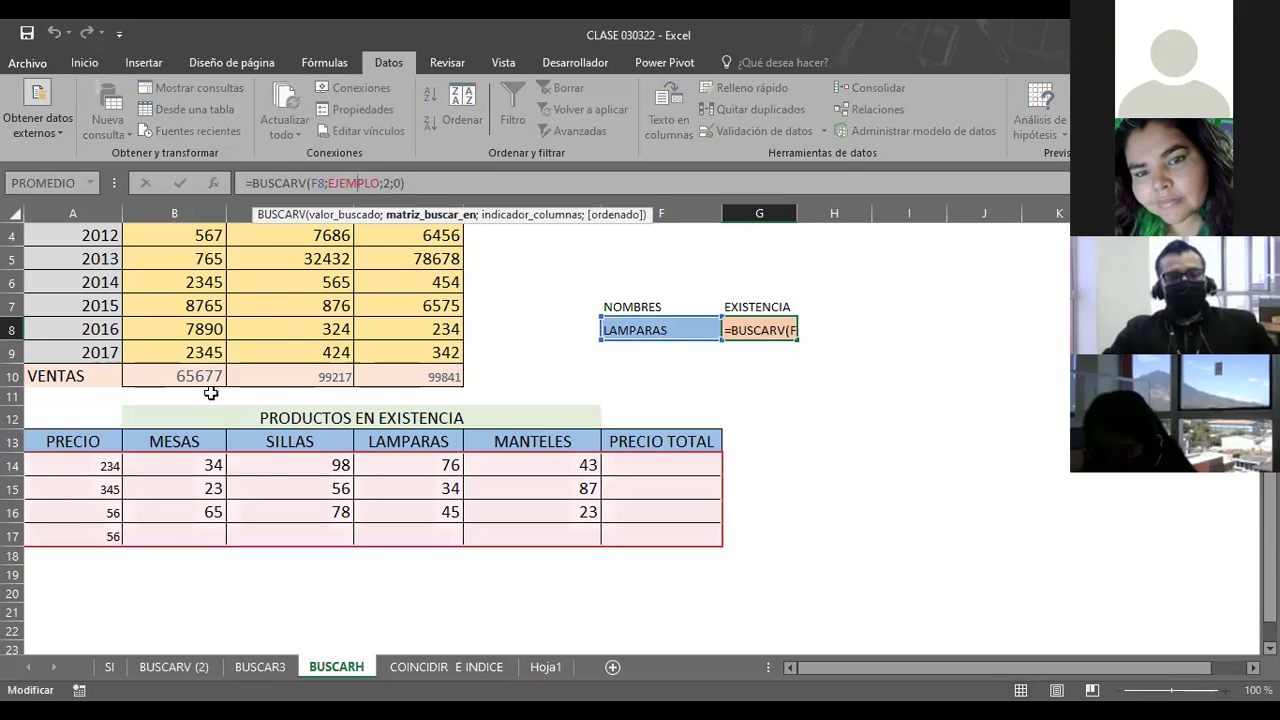
Step: Name the stock numbers B14:E17 PRECIOS in the Name Box
{"action": "left_click", "coordinate": [833, 432]}
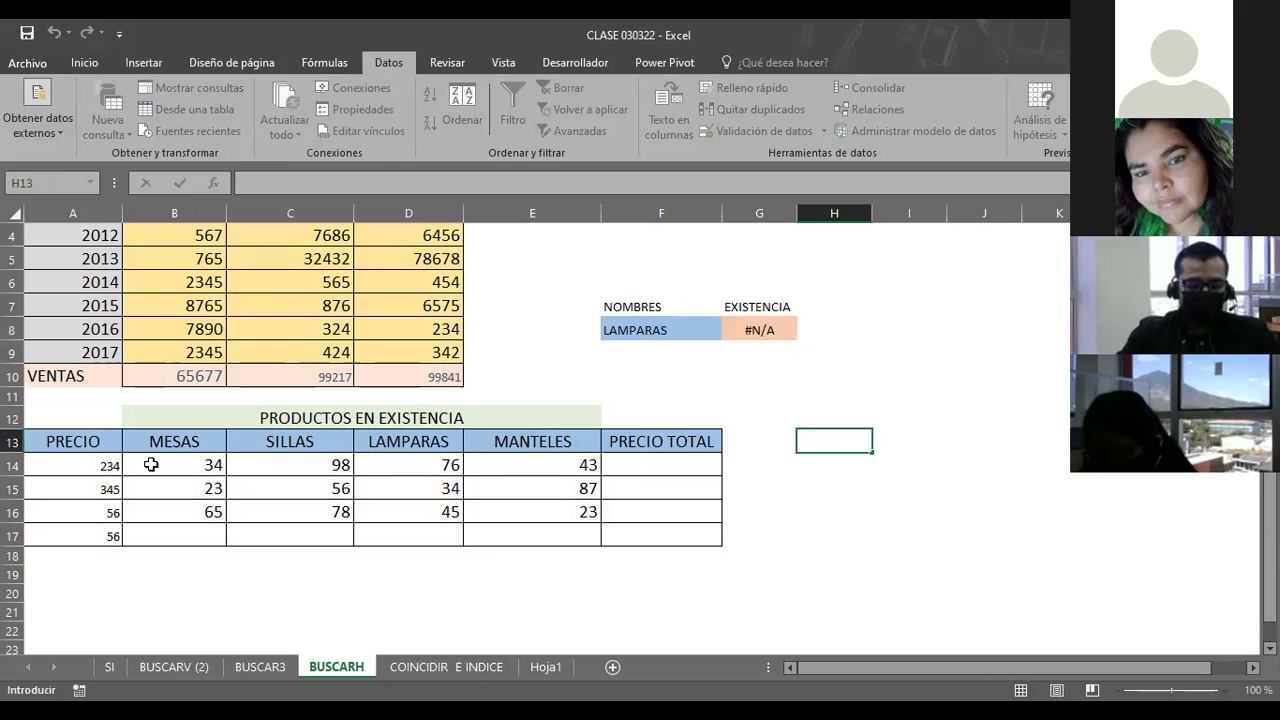
{"action": "left_click_drag", "start_coordinate": [151, 465], "coordinate": [488, 534]}
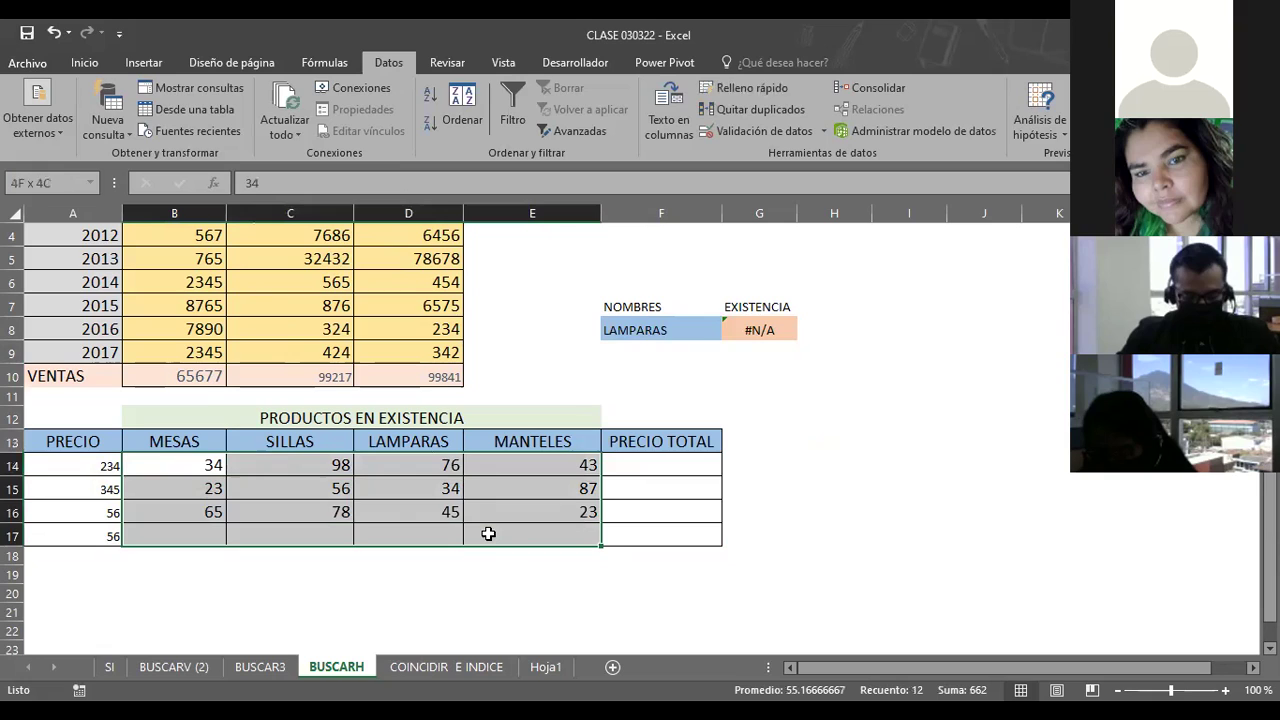
{"action": "left_click", "coordinate": [48, 181]}
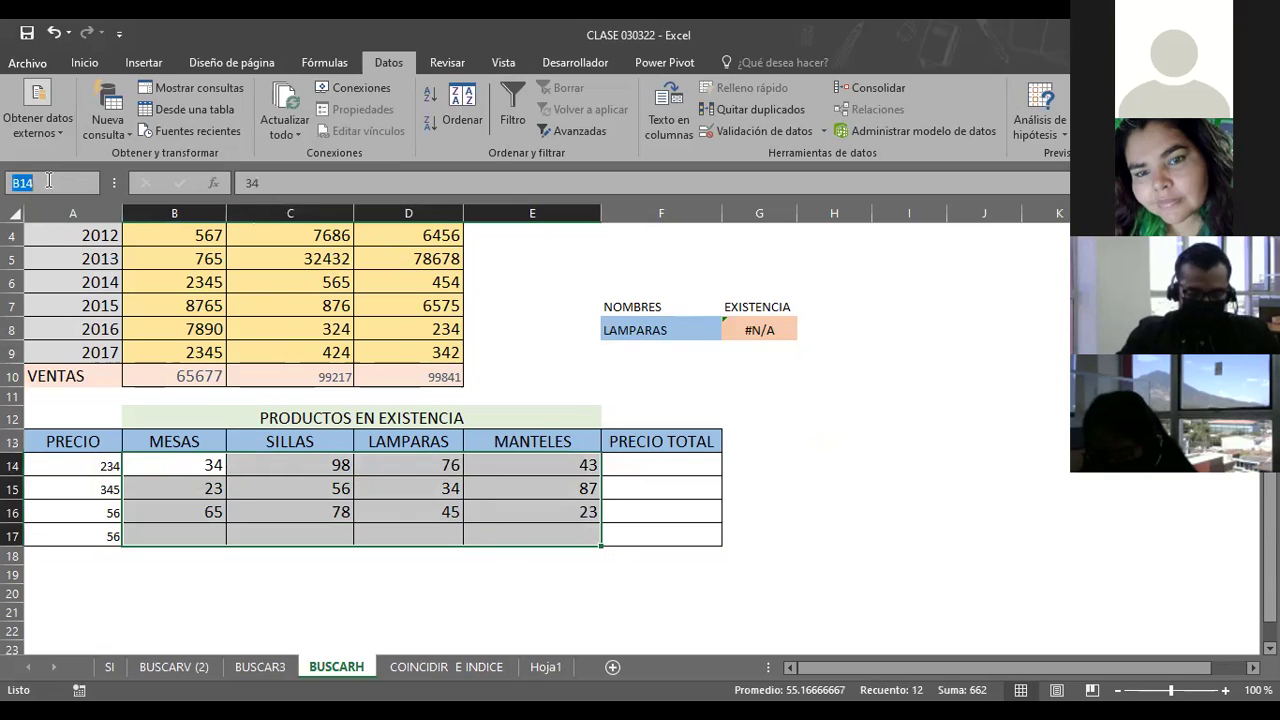
{"action": "type", "text": "PRECIOS"}
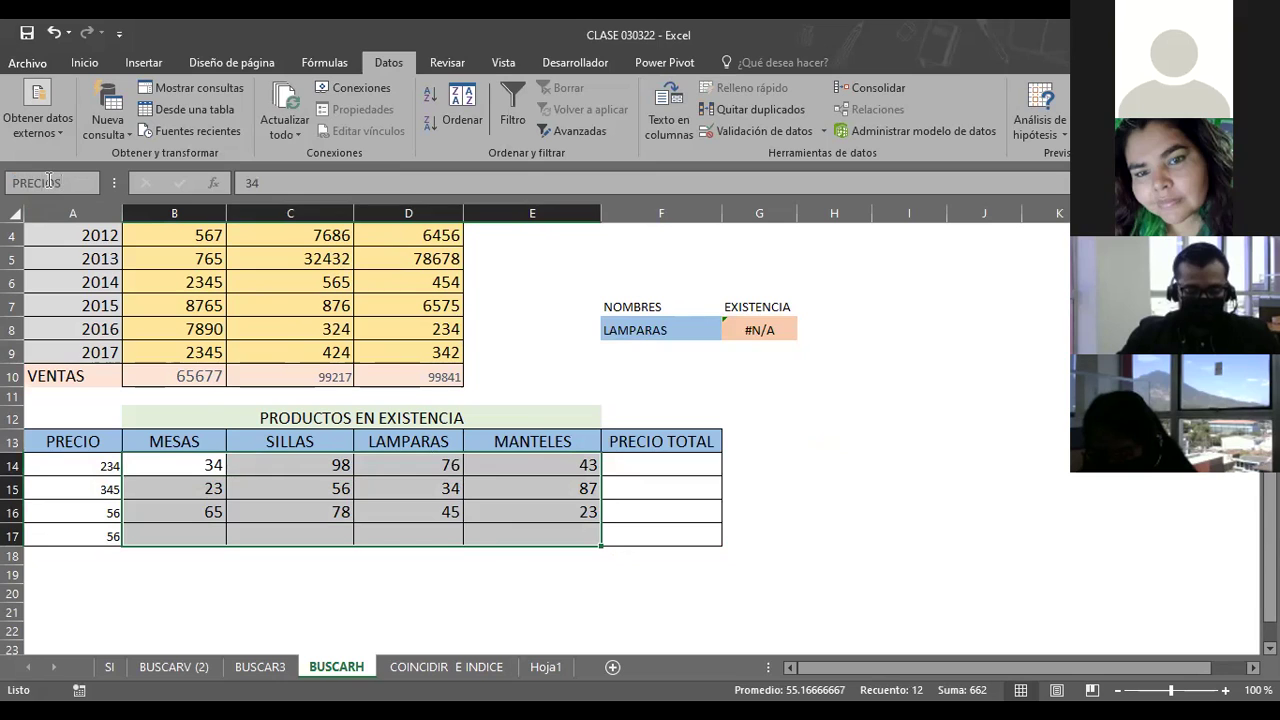
{"action": "key", "text": "Return"}
Step: Point G8's lookup at the new price range name and adjust its column number
{"action": "left_click", "coordinate": [757, 327]}
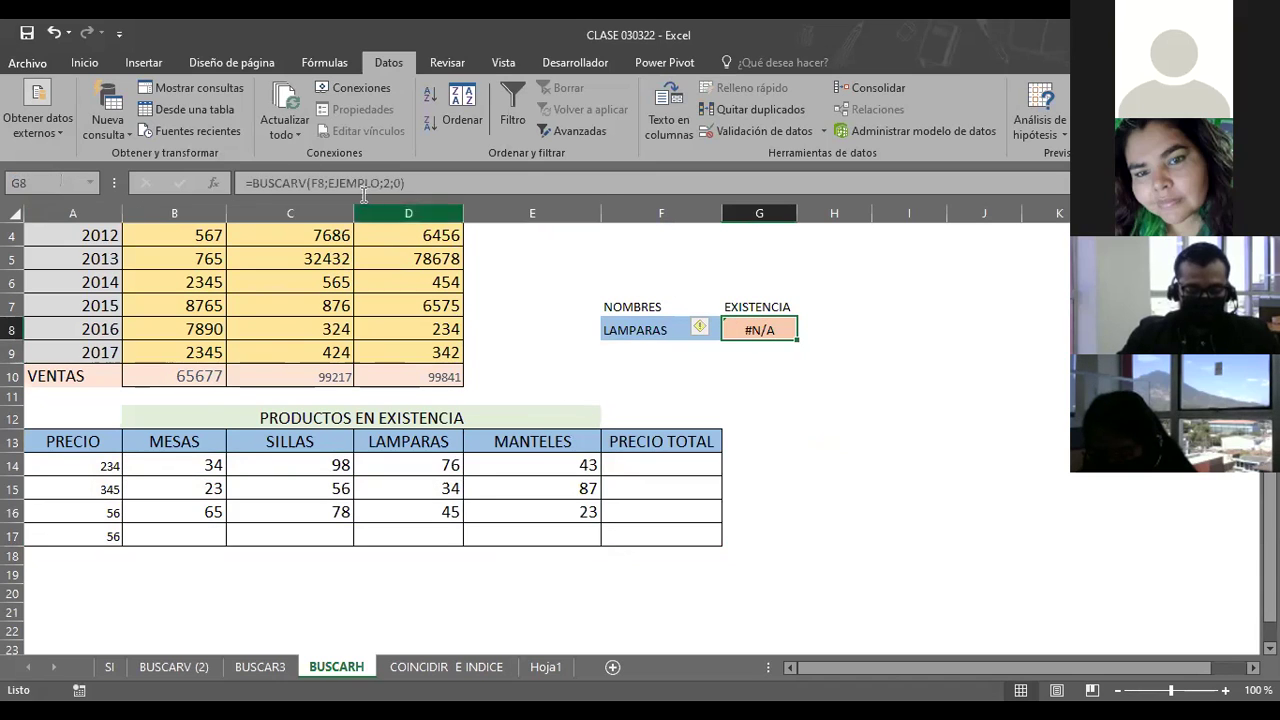
{"action": "double_click", "coordinate": [370, 185]}
{"action": "type", "text": "EJ"}
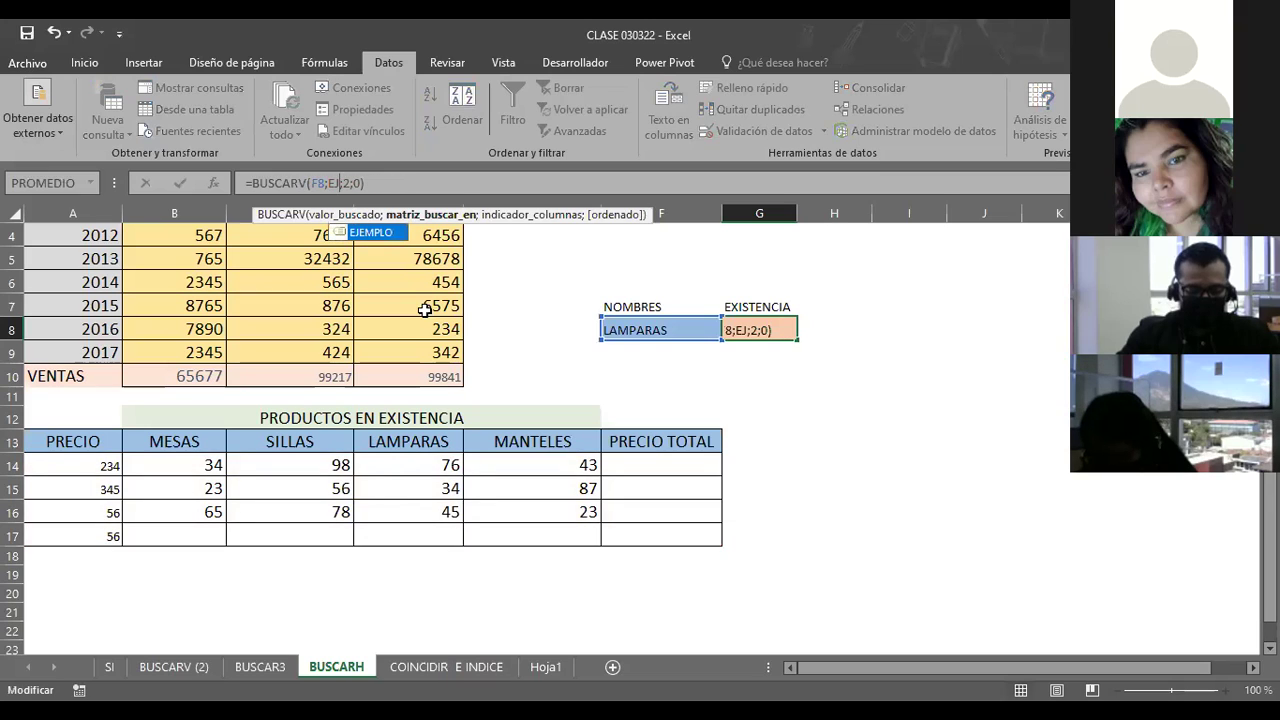
{"action": "key", "text": "BackSpace"}
{"action": "key", "text": "BackSpace"}
{"action": "type", "text": "PRCIOS"}
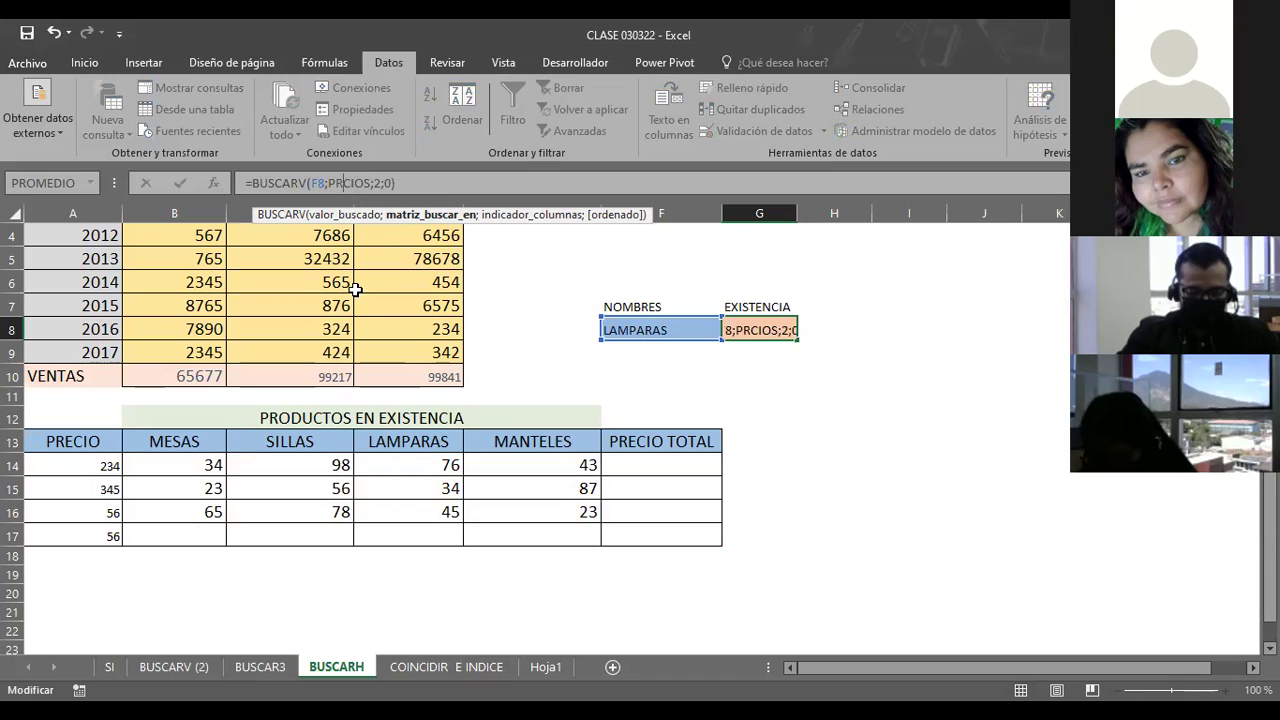
{"action": "type", "text": "E"}
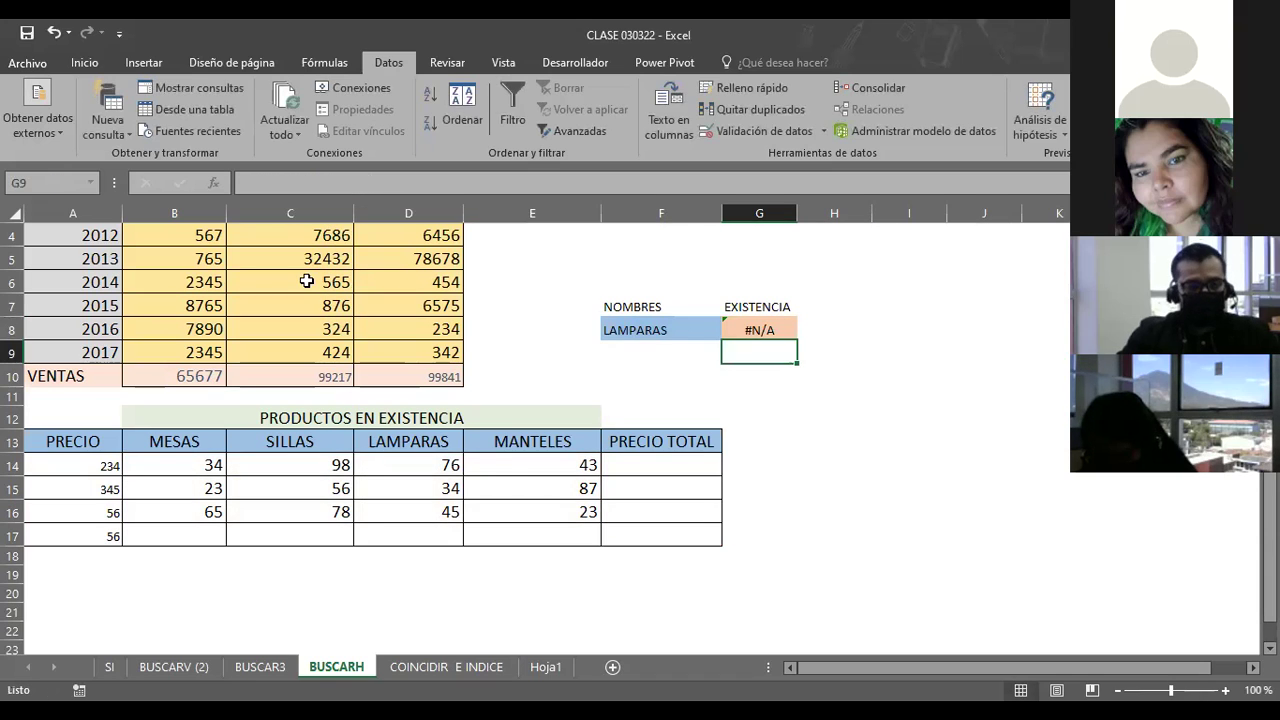
{"action": "left_click", "coordinate": [767, 329]}
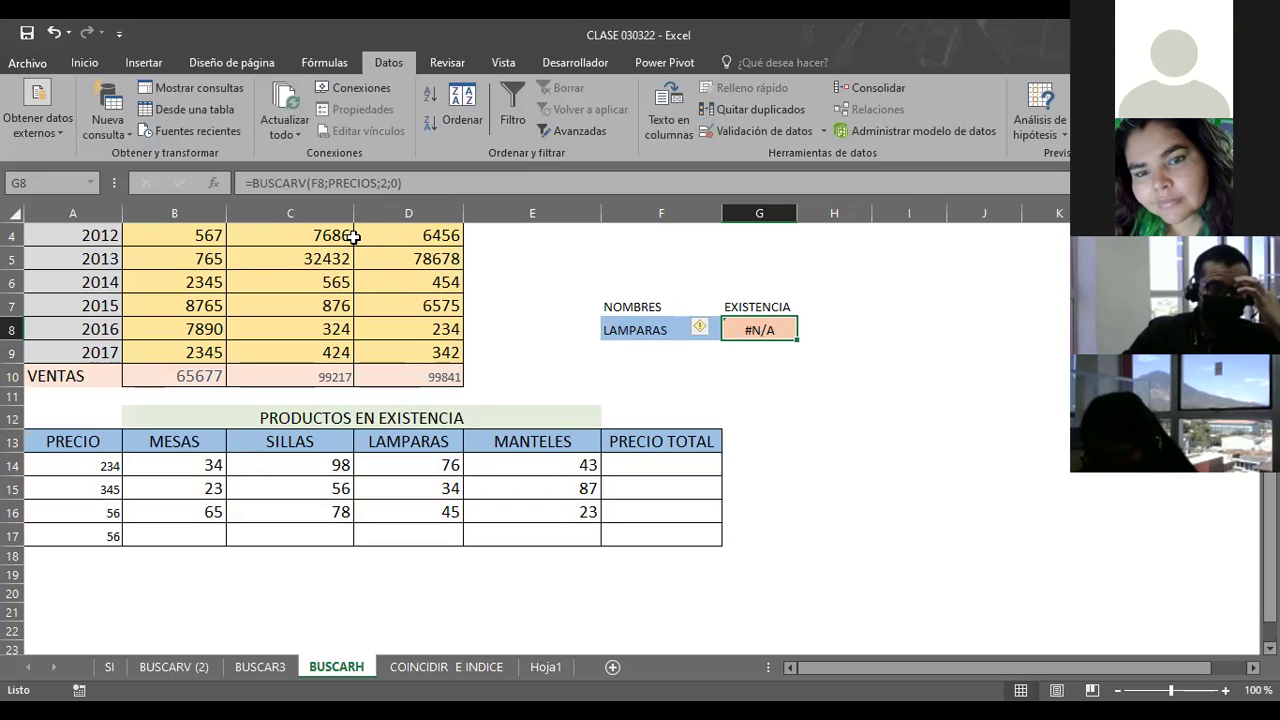
{"action": "left_click", "coordinate": [387, 183]}
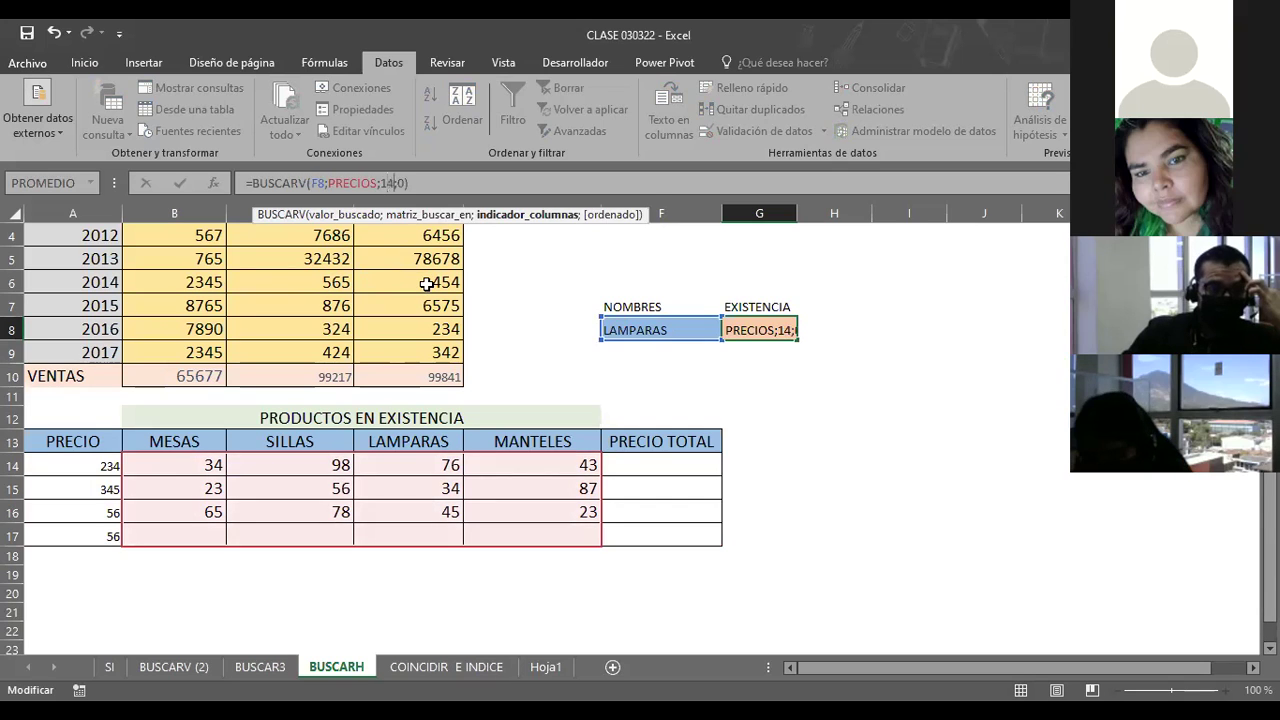
{"action": "key", "text": "Return"}
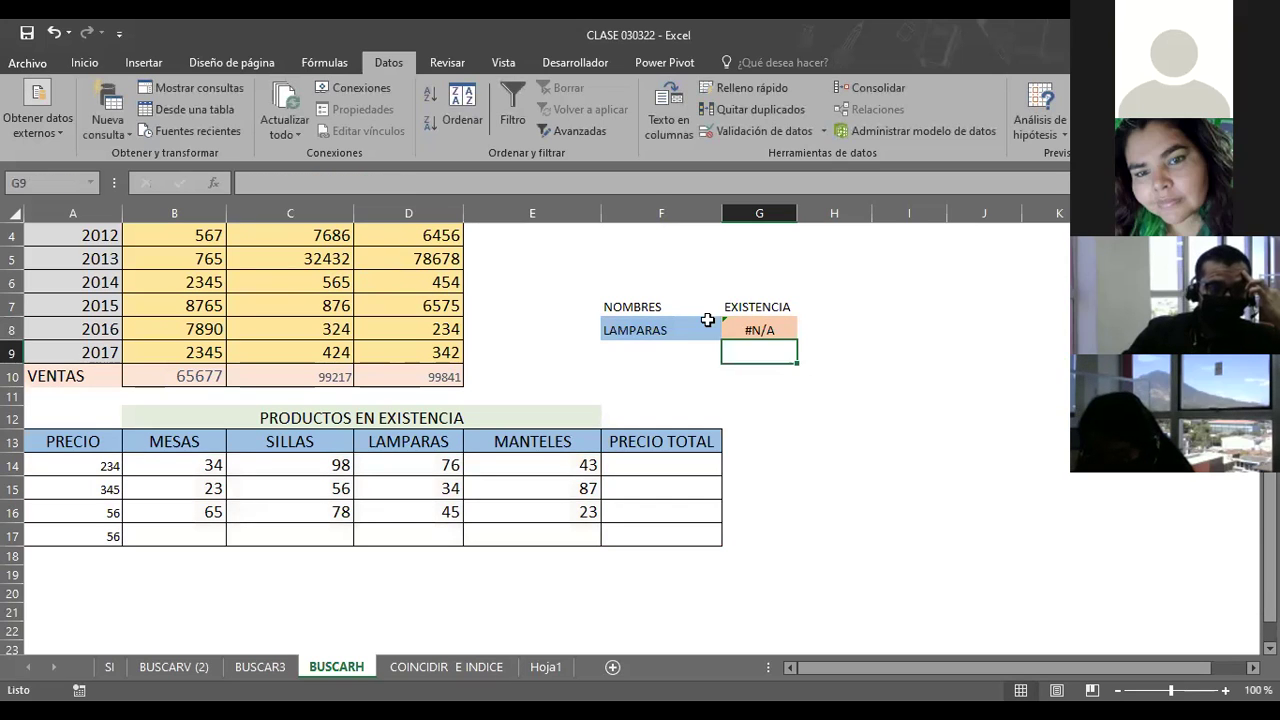
Step: Check the G8 formula and cell A14, then move to the BUSCAR3 sheet
{"action": "left_click", "coordinate": [752, 327]}
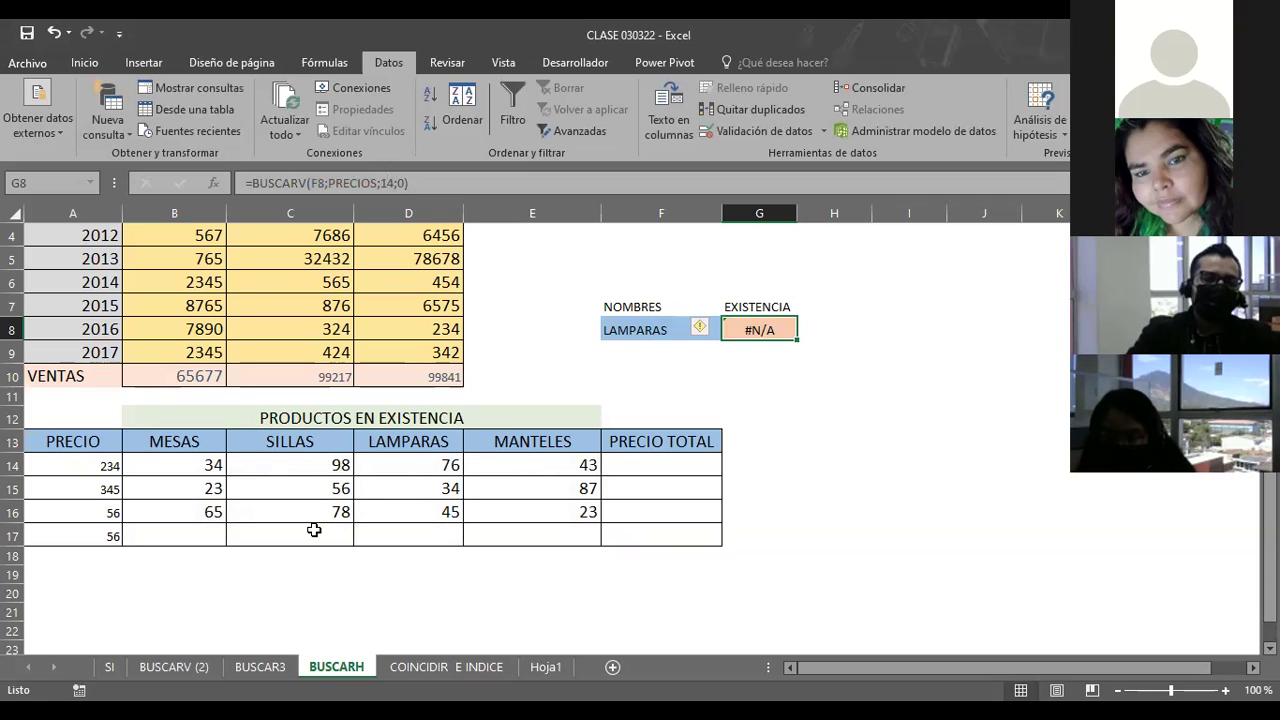
{"action": "left_click", "coordinate": [84, 477]}
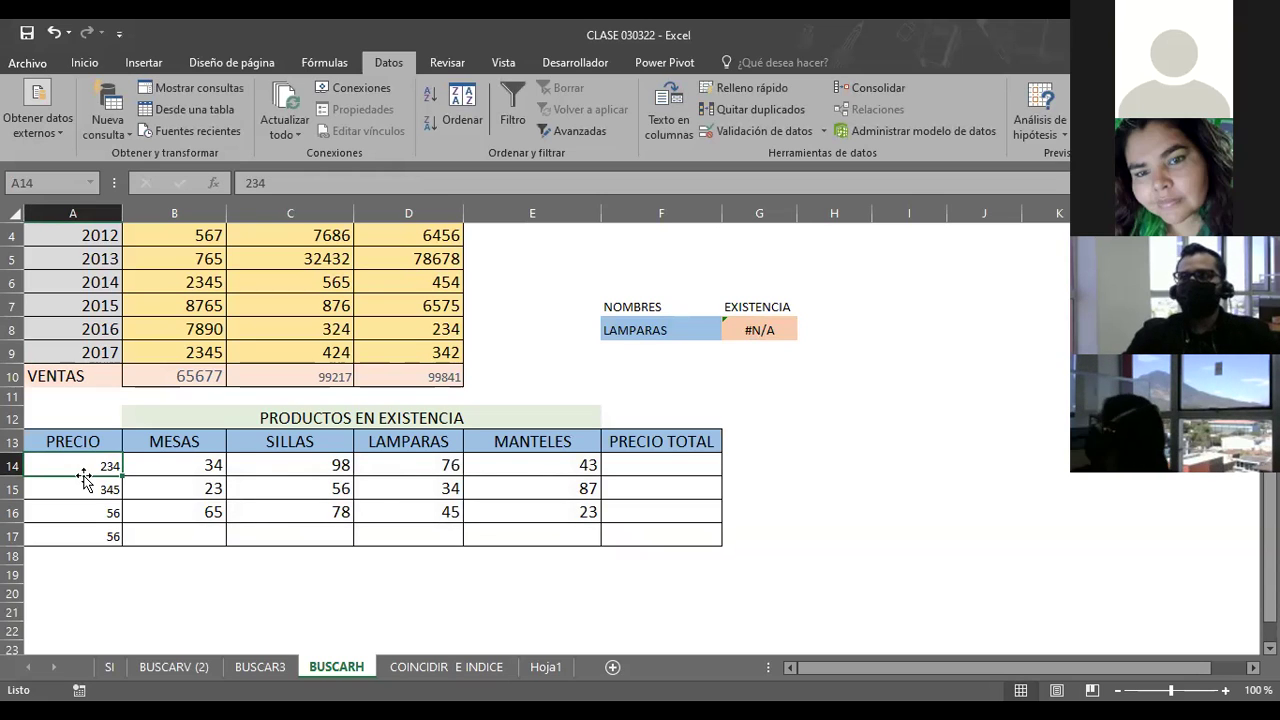
{"action": "left_click", "coordinate": [258, 677]}
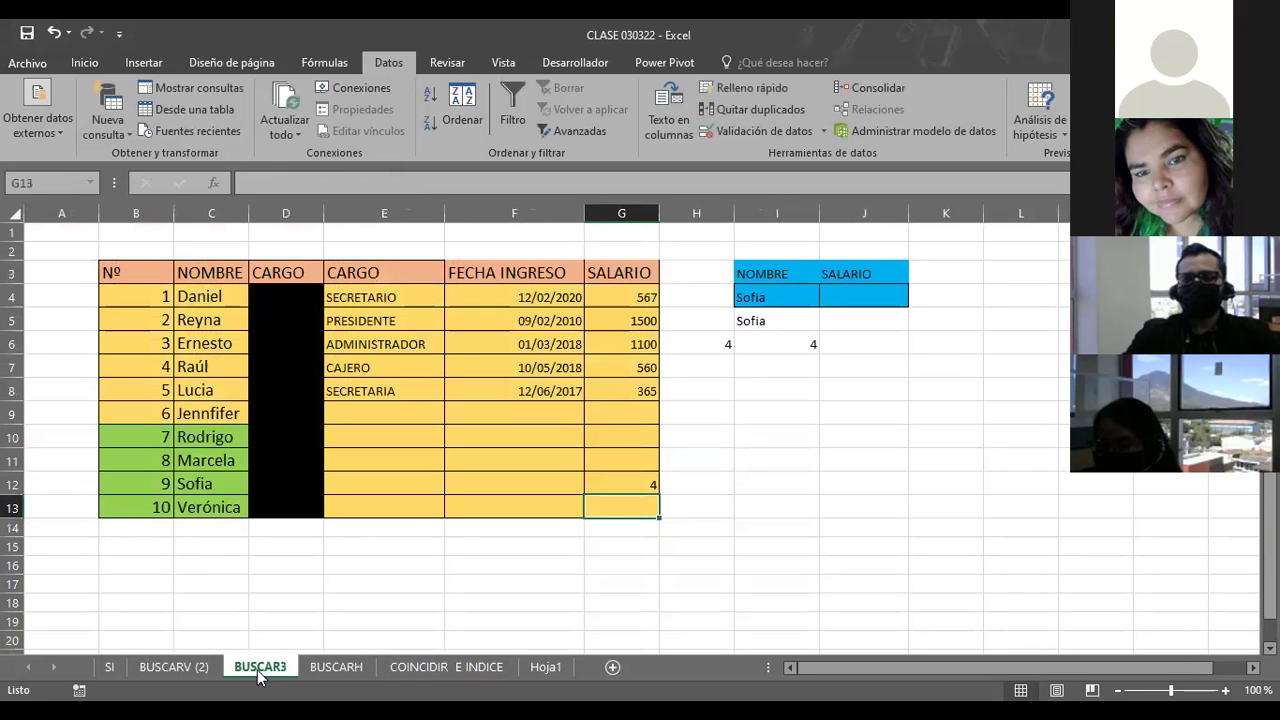
Step: On BUSCAR3, inspect the lookup name Sofia in I4 and the empty salary cell J4
{"action": "left_click", "coordinate": [855, 297]}
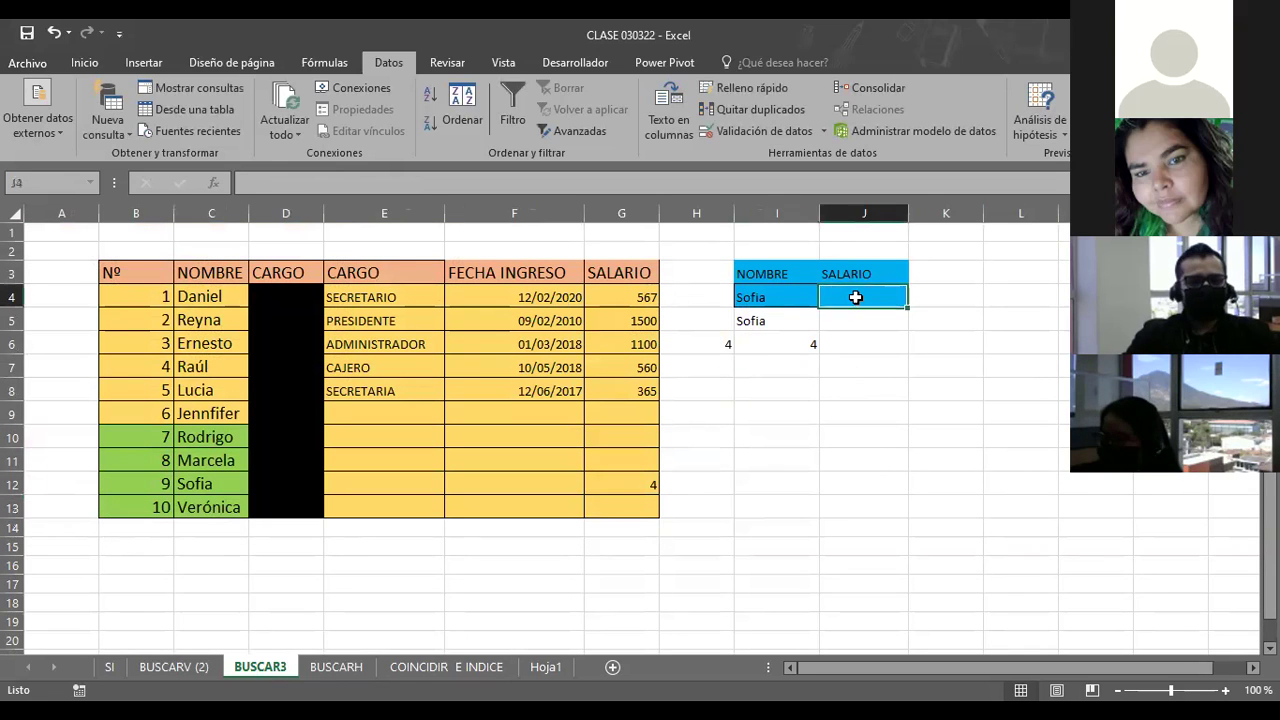
{"action": "left_click", "coordinate": [852, 412]}
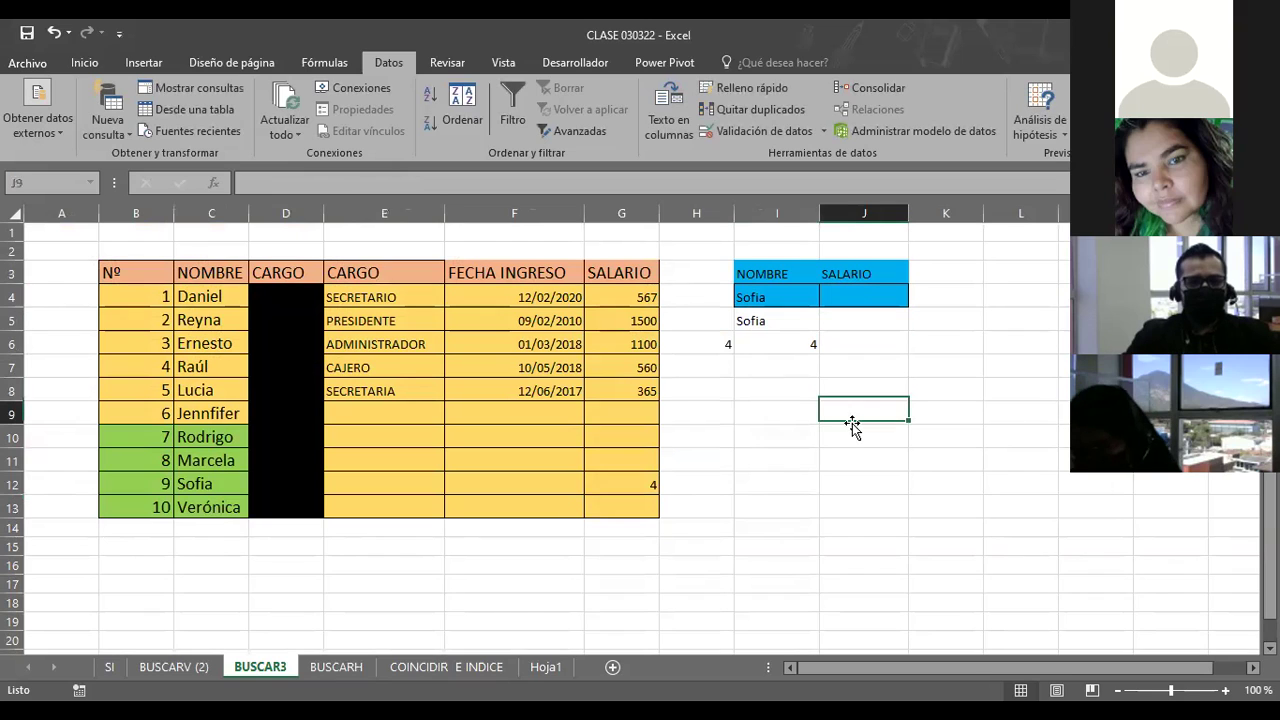
{"action": "left_click", "coordinate": [780, 298]}
{"action": "left_click", "coordinate": [865, 294]}
{"action": "left_click", "coordinate": [768, 291]}
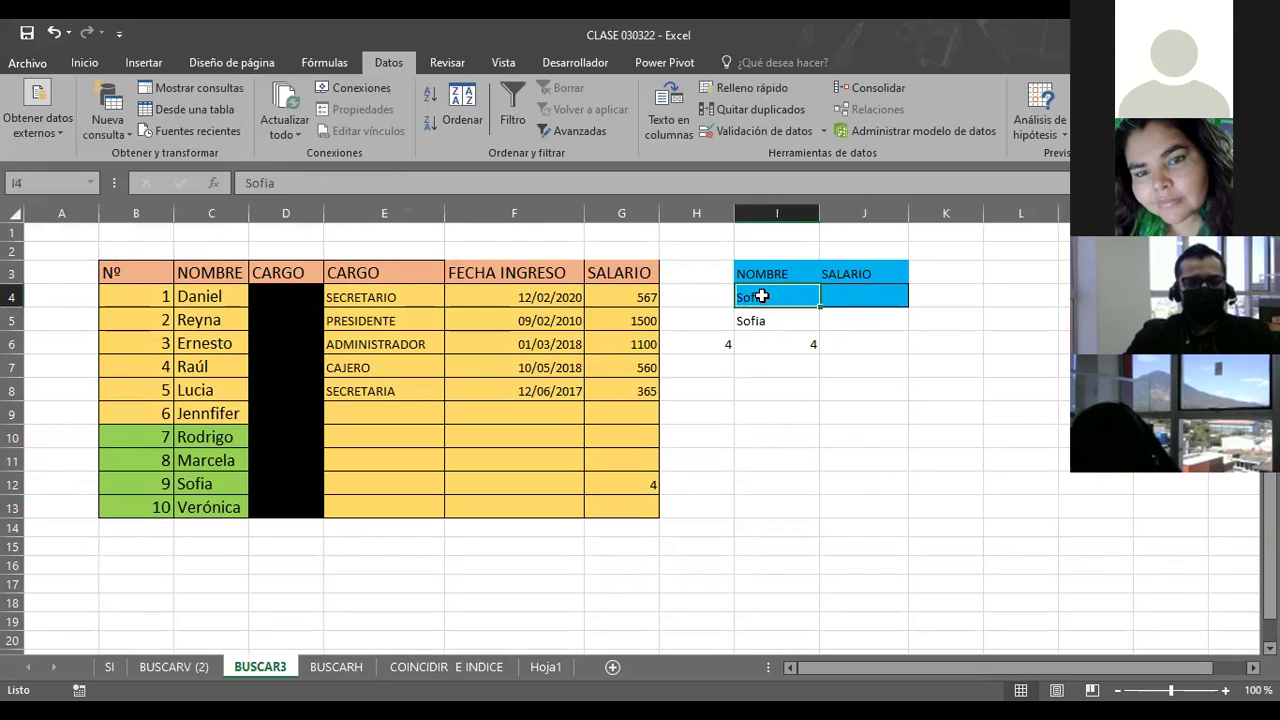
{"action": "left_click", "coordinate": [861, 279]}
{"action": "left_click", "coordinate": [828, 314]}
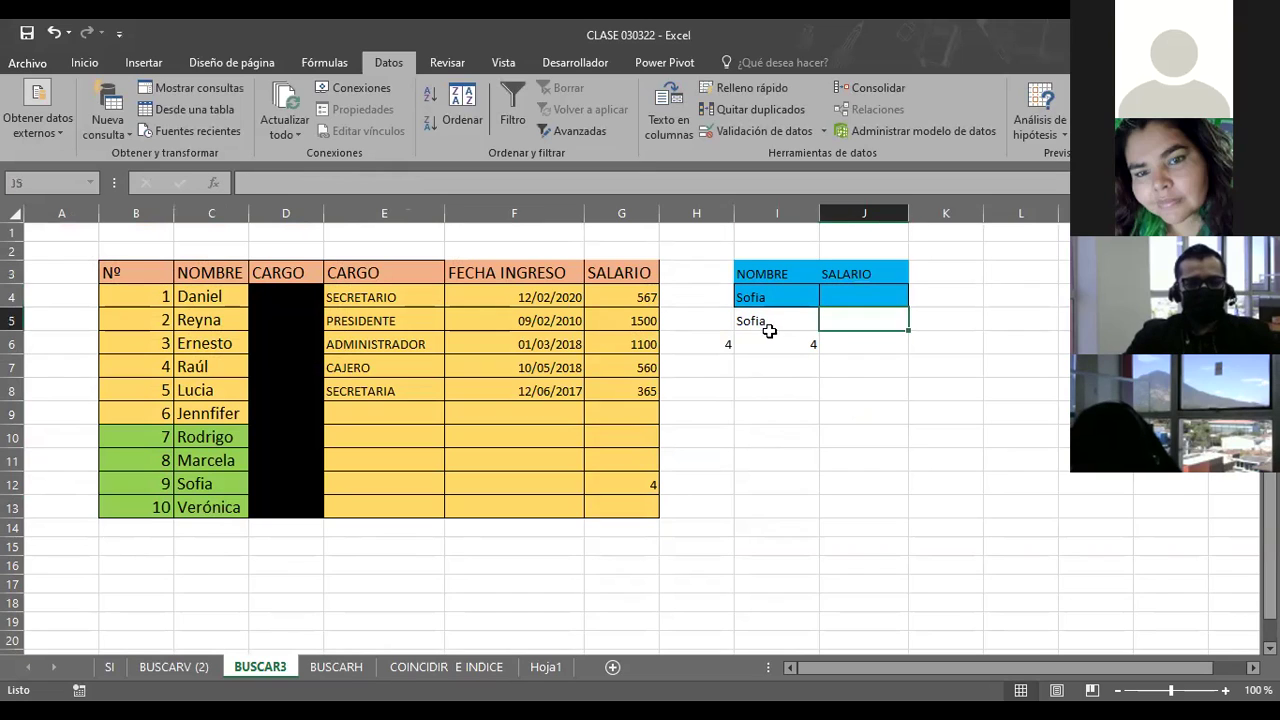
Step: Examine the =BUSCARV(I4;C3:G13;5;FALSO) salary formula in I6, then return to the BUSCARH sheet
{"action": "left_click", "coordinate": [765, 325]}
{"action": "left_click", "coordinate": [838, 342]}
{"action": "left_click", "coordinate": [777, 347]}
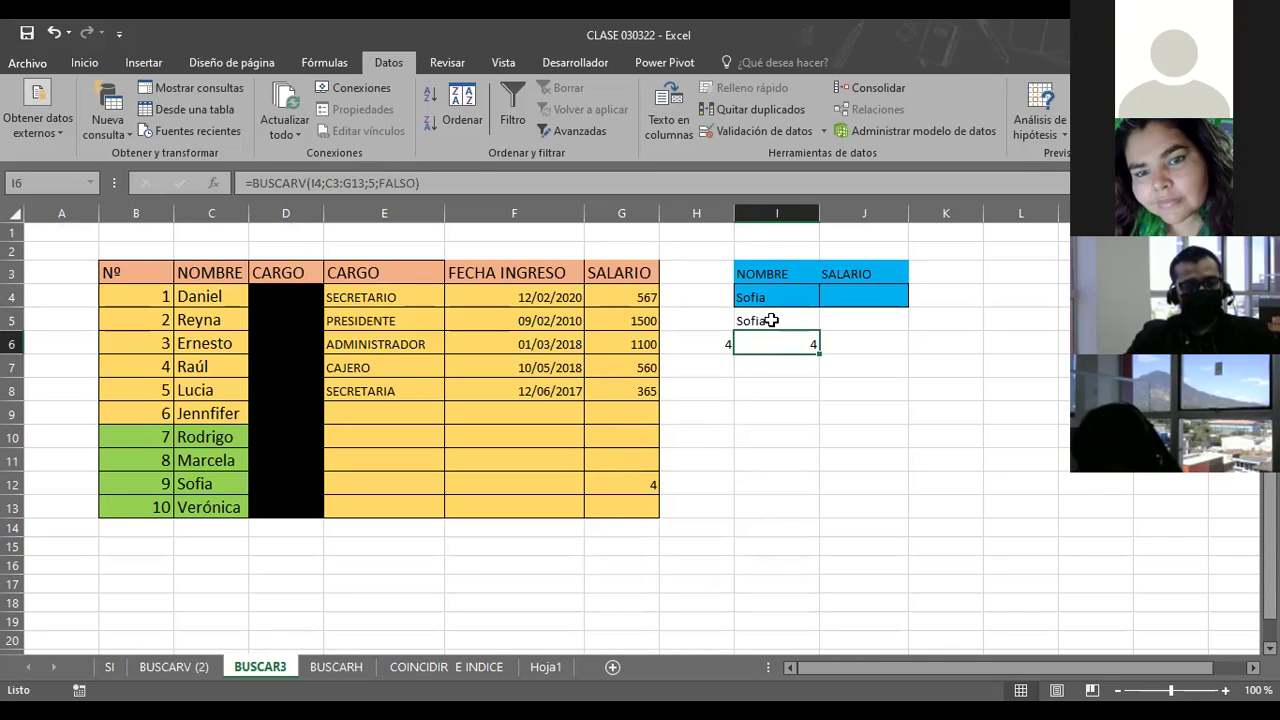
{"action": "left_click", "coordinate": [770, 320]}
{"action": "left_click", "coordinate": [757, 344]}
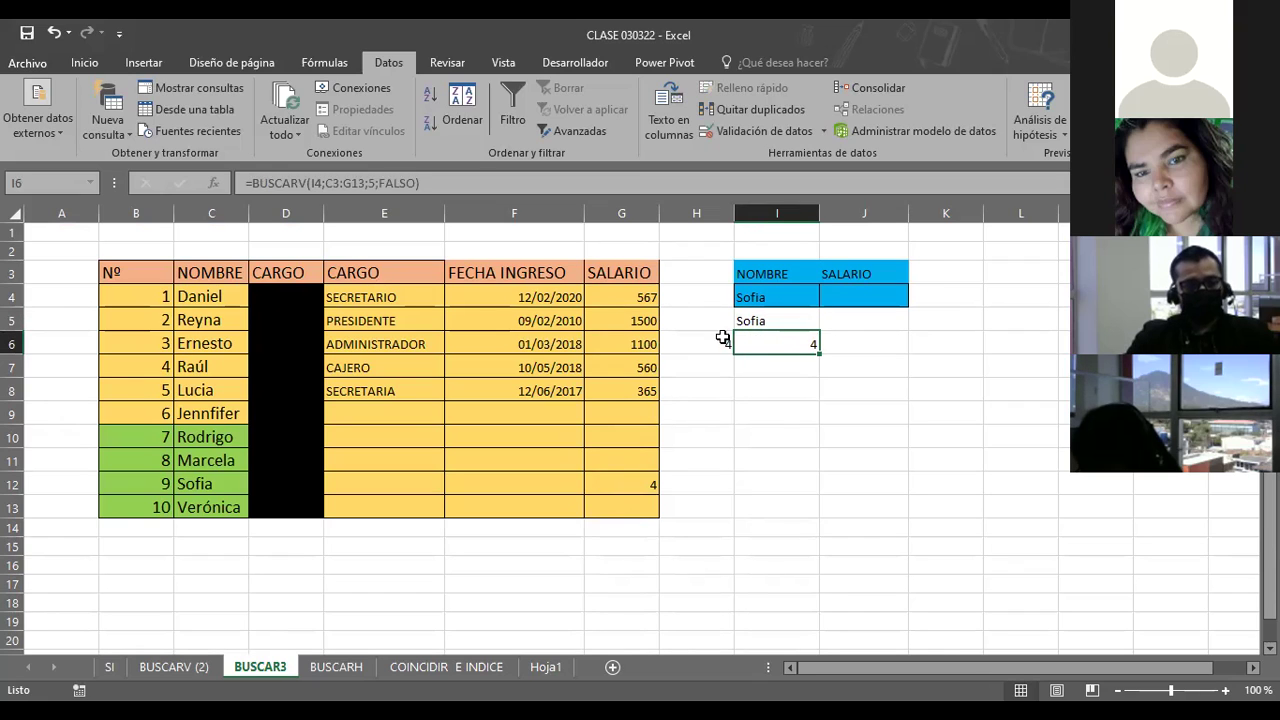
{"action": "left_click", "coordinate": [717, 341]}
{"action": "left_click", "coordinate": [788, 347]}
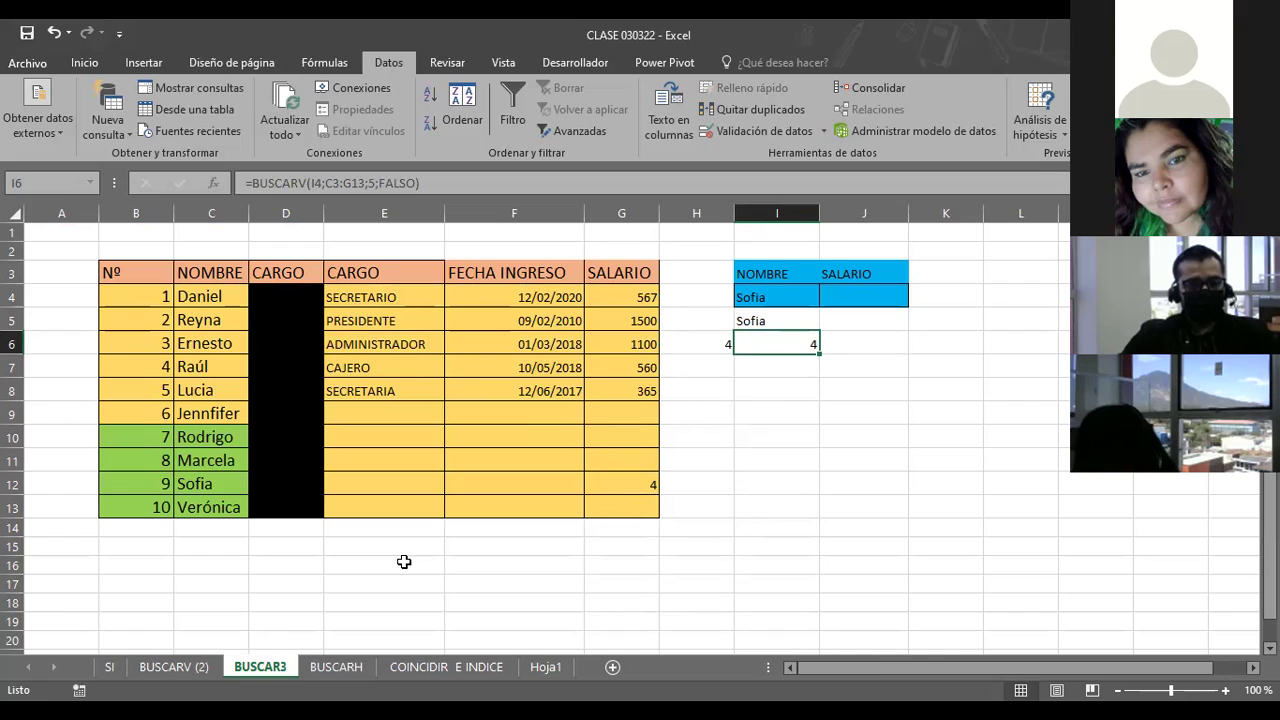
{"action": "left_click", "coordinate": [337, 667]}
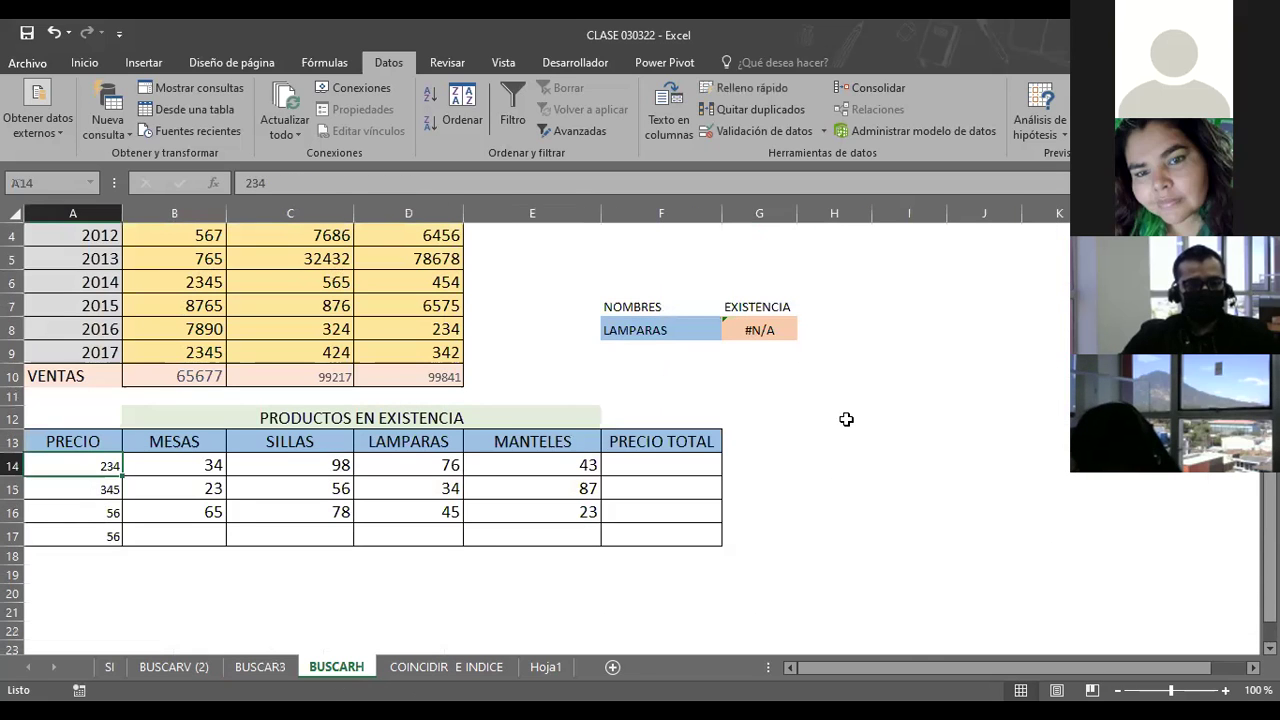
{"action": "left_click", "coordinate": [765, 334]}
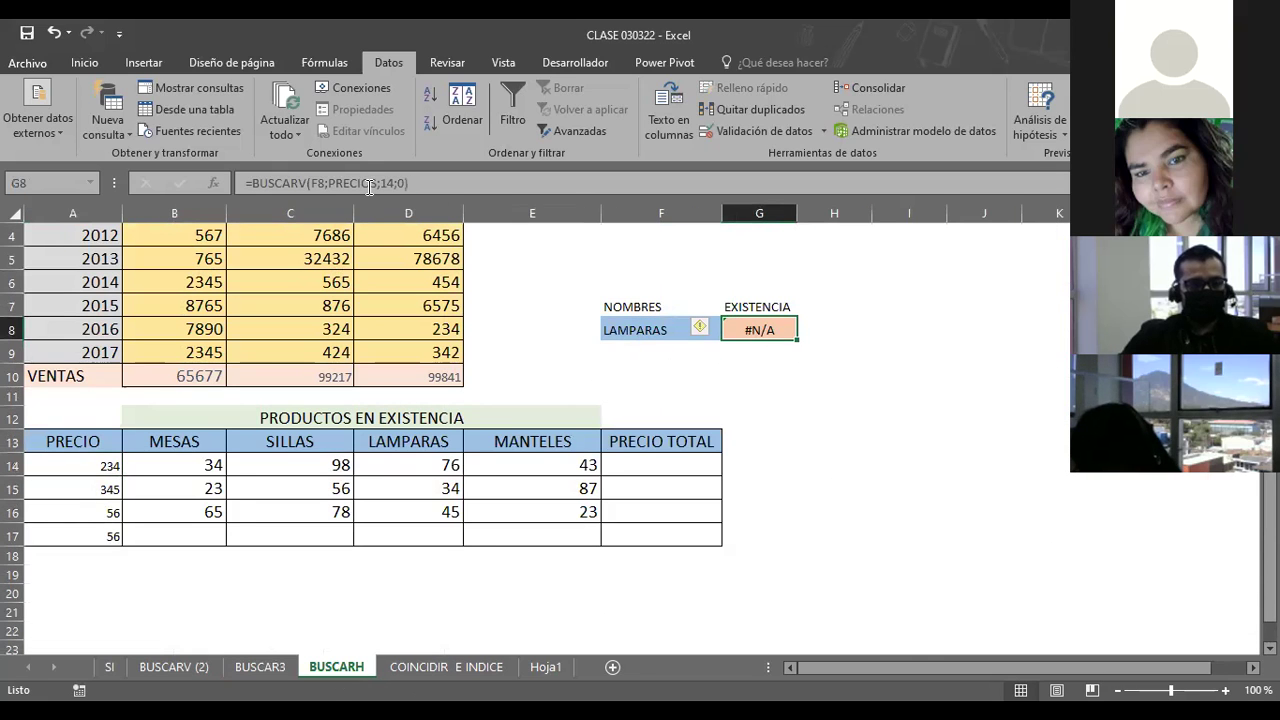
{"action": "key", "text": "F2"}
{"action": "key", "text": "Left"}
{"action": "key", "text": "Left"}
{"action": "key", "text": "Left"}
{"action": "key", "text": "BackSpace"}
{"action": "key", "text": "BackSpace"}
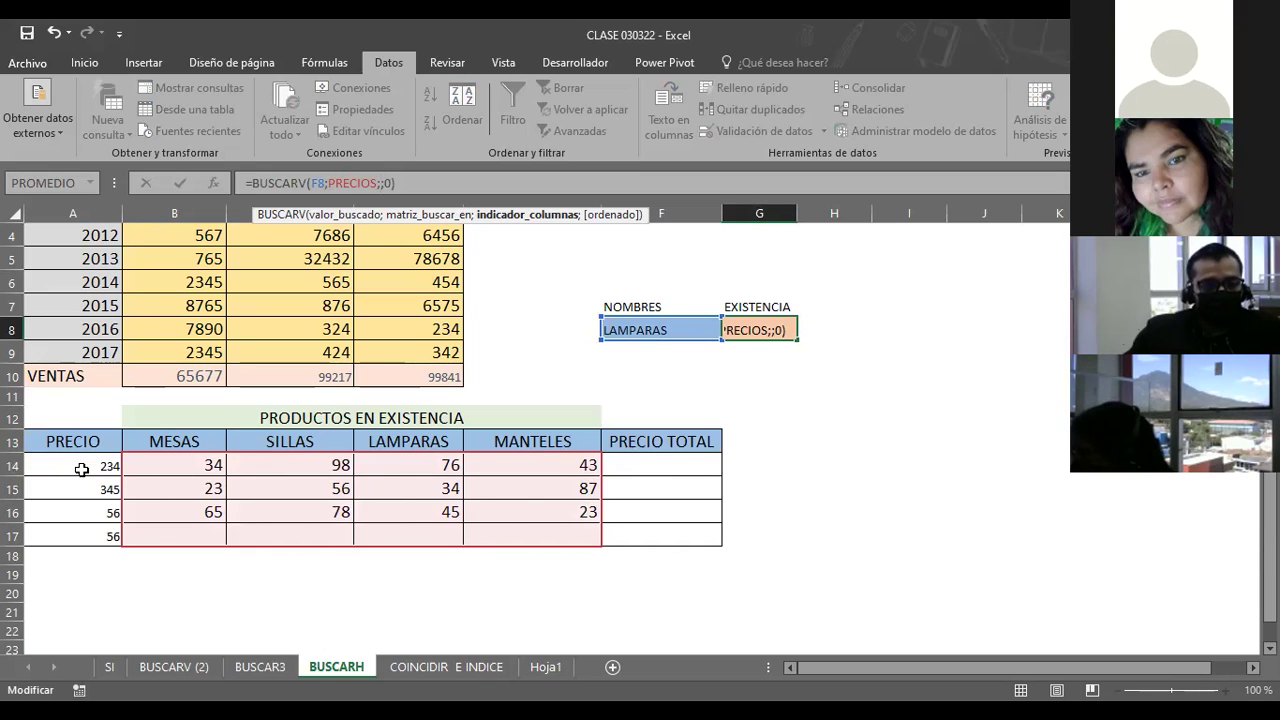
{"action": "left_click", "coordinate": [82, 469]}
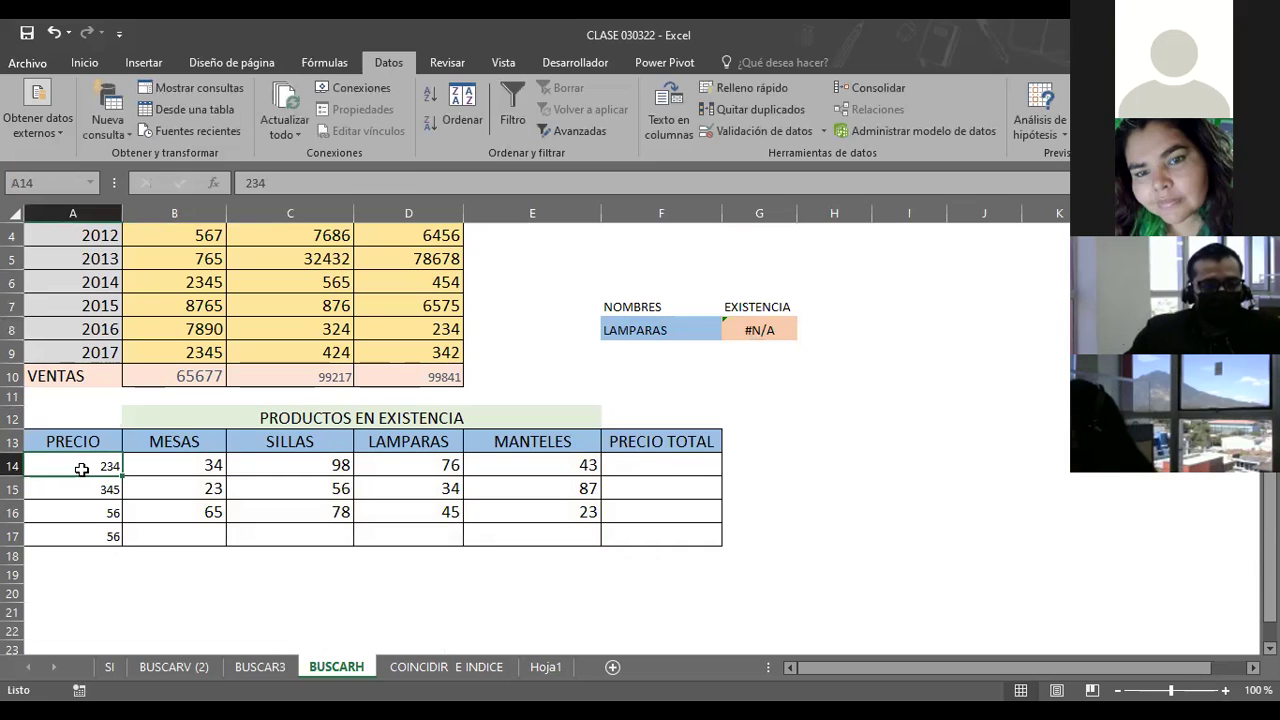
Step: Enter the products MESAS, SILLAS, LAMPARAS and MANTELES down A14:A17
{"action": "type", "text": "MESAS"}
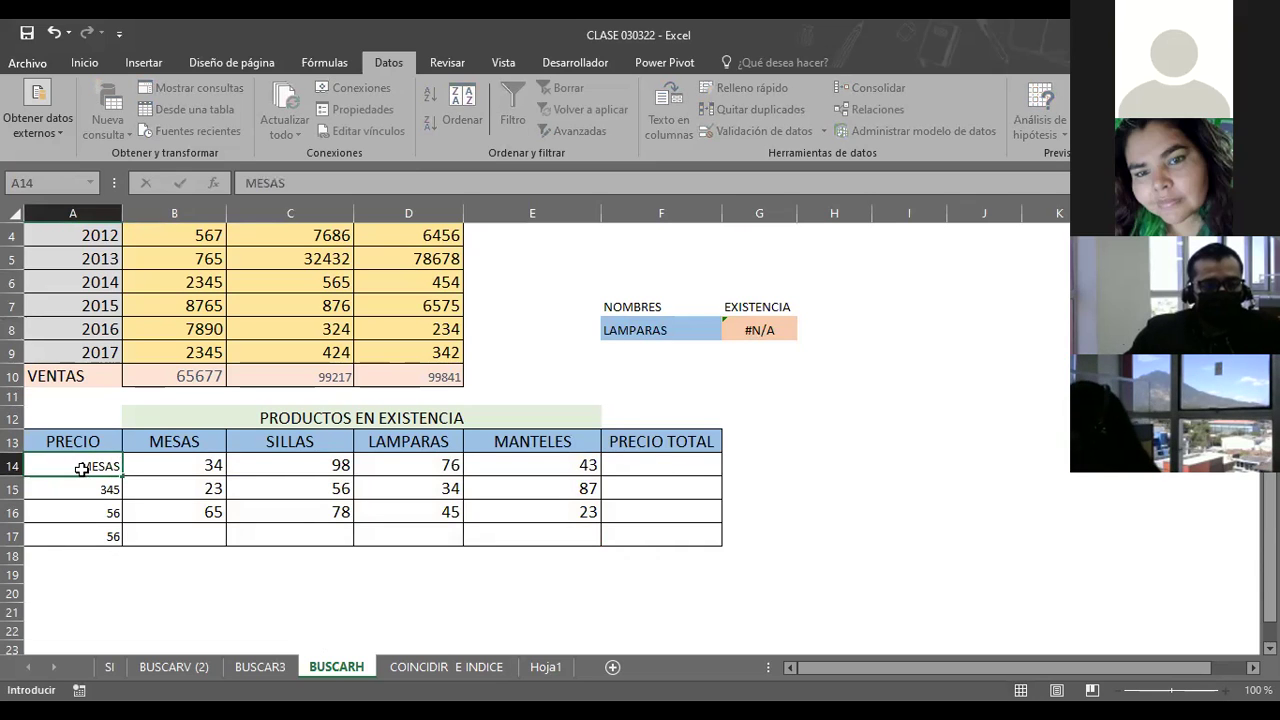
{"action": "key", "text": "Return"}
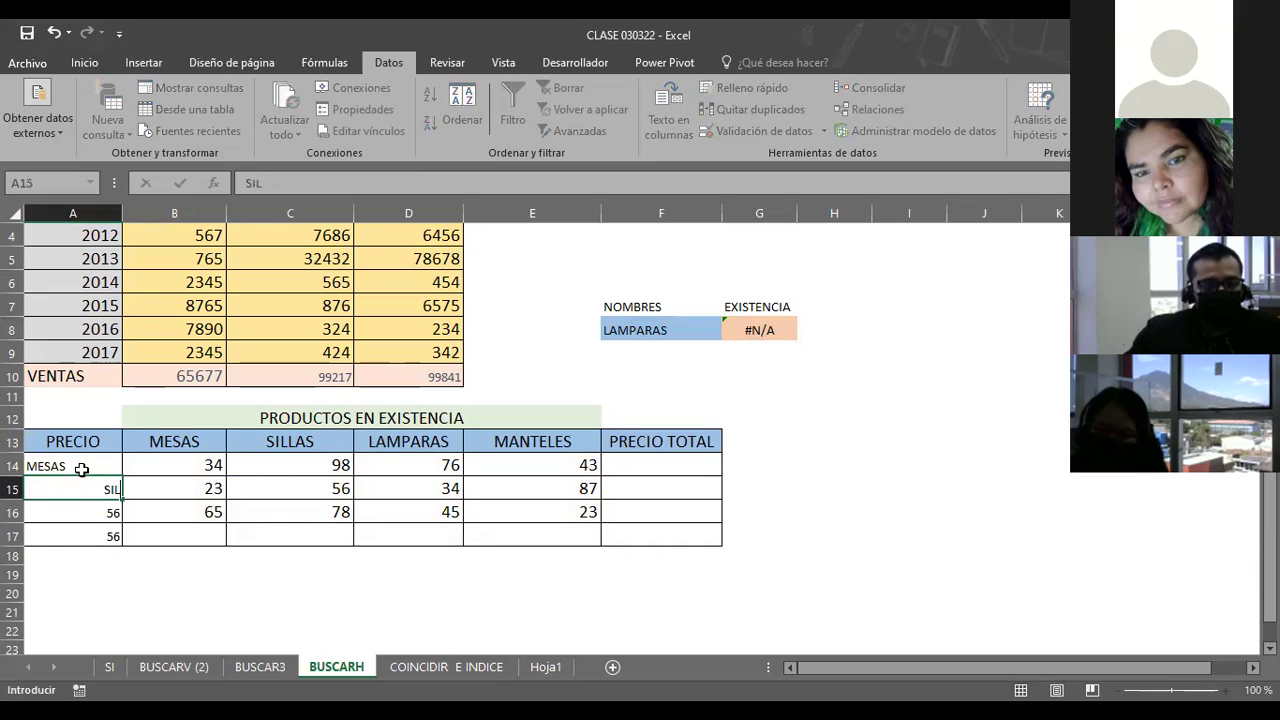
{"action": "type", "text": "SILLAS"}
{"action": "key", "text": "Return"}
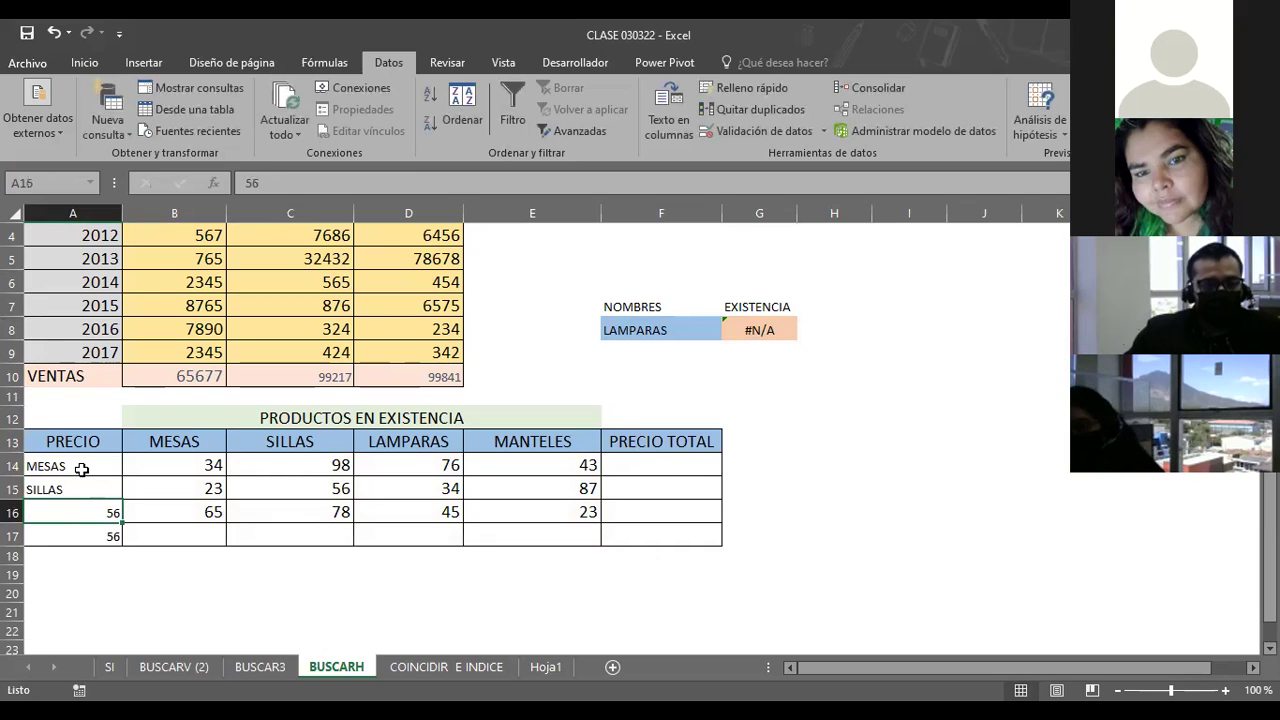
{"action": "type", "text": "LAMPARAS"}
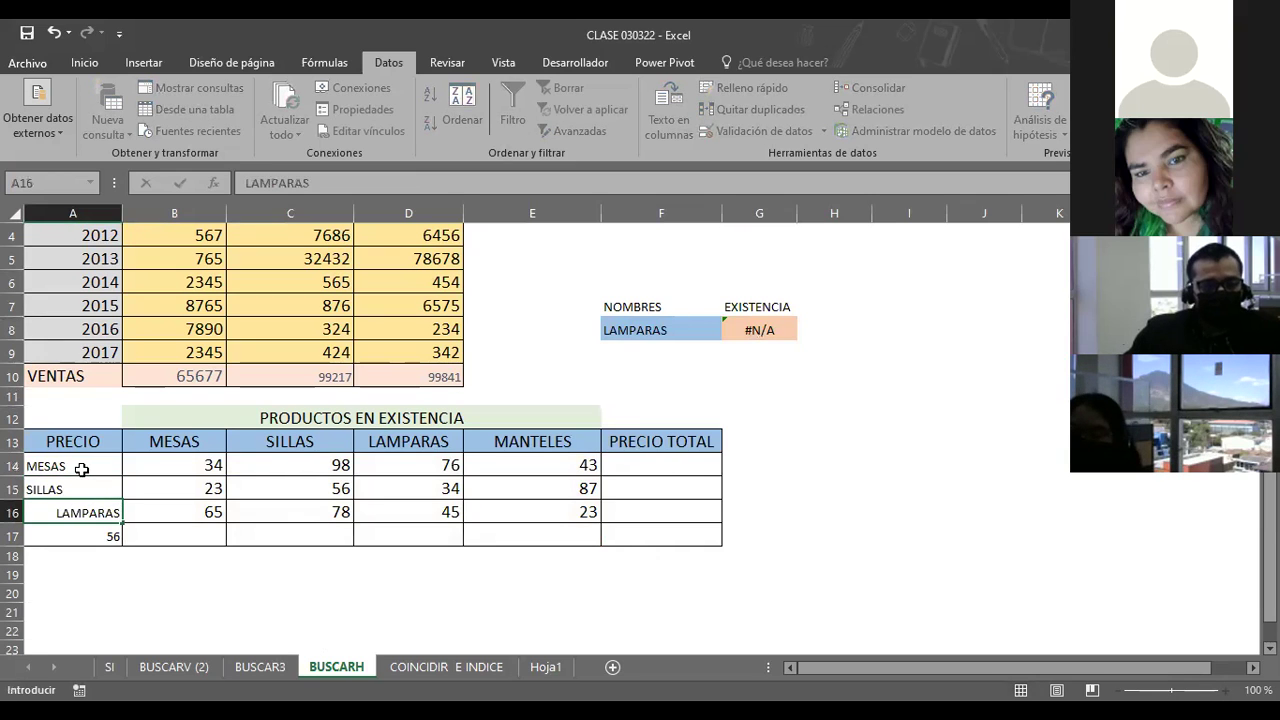
{"action": "key", "text": "Return"}
{"action": "type", "text": "MANTEK"}
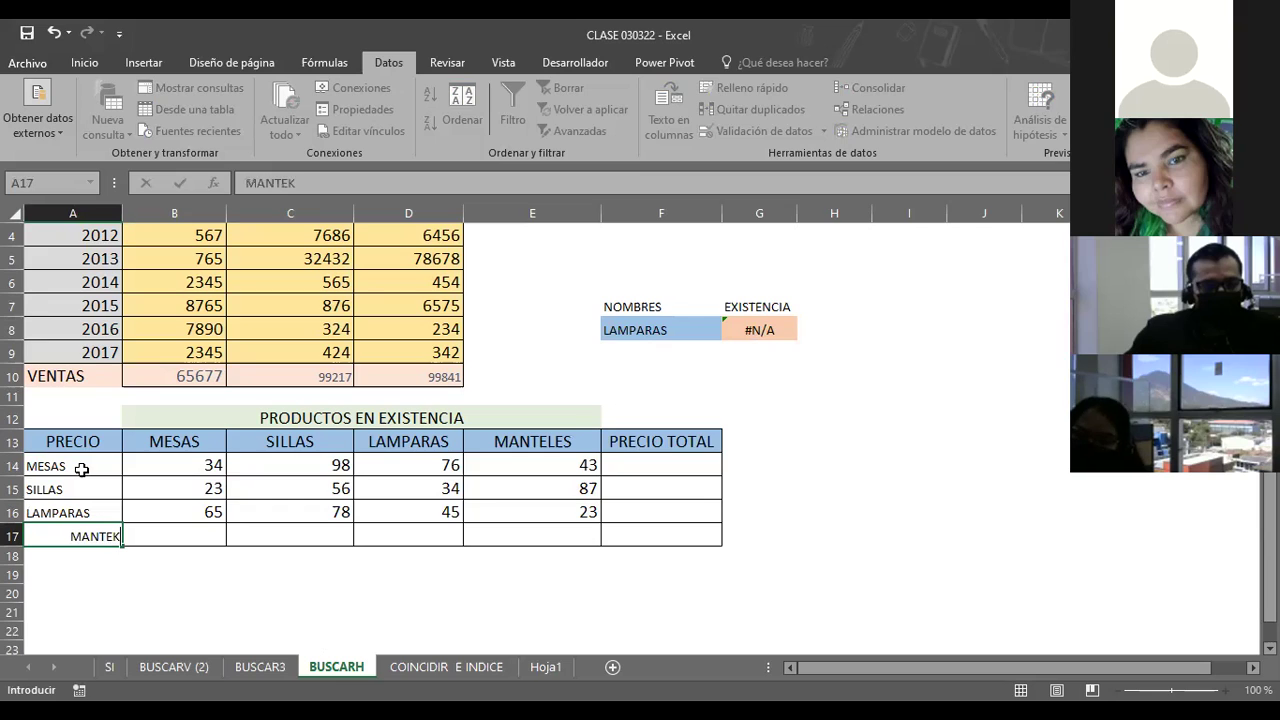
{"action": "key", "text": "BackSpace"}
{"action": "type", "text": "E"}
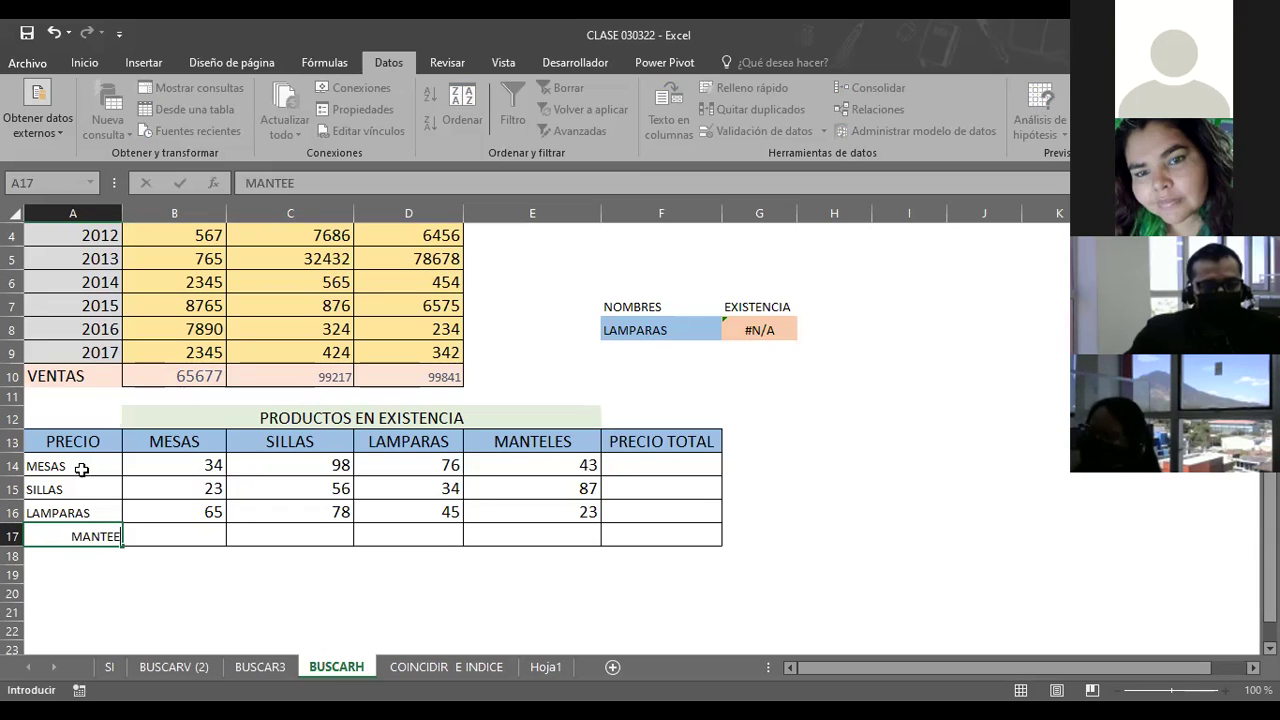
{"action": "key", "text": "BackSpace"}
{"action": "type", "text": "LES"}
{"action": "key", "text": "Return"}
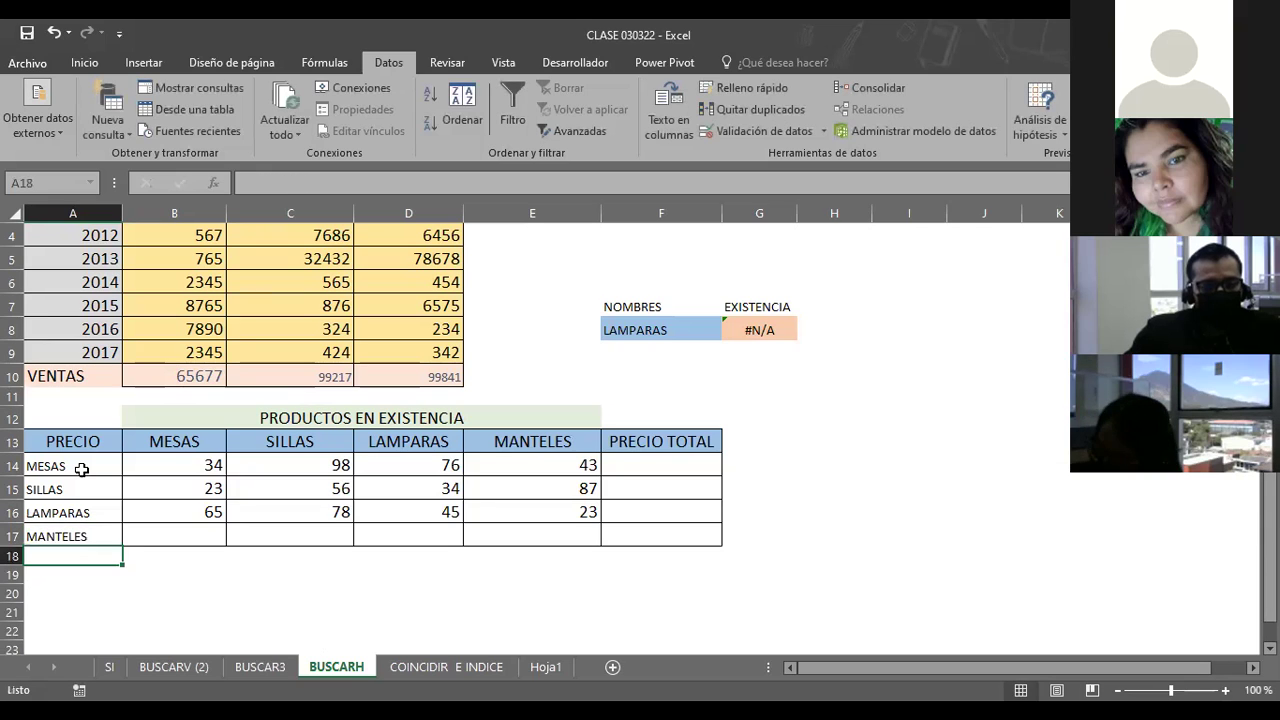
Step: Replace the row-13 headers B13 through F13 with PRECIO
{"action": "left_click", "coordinate": [668, 443]}
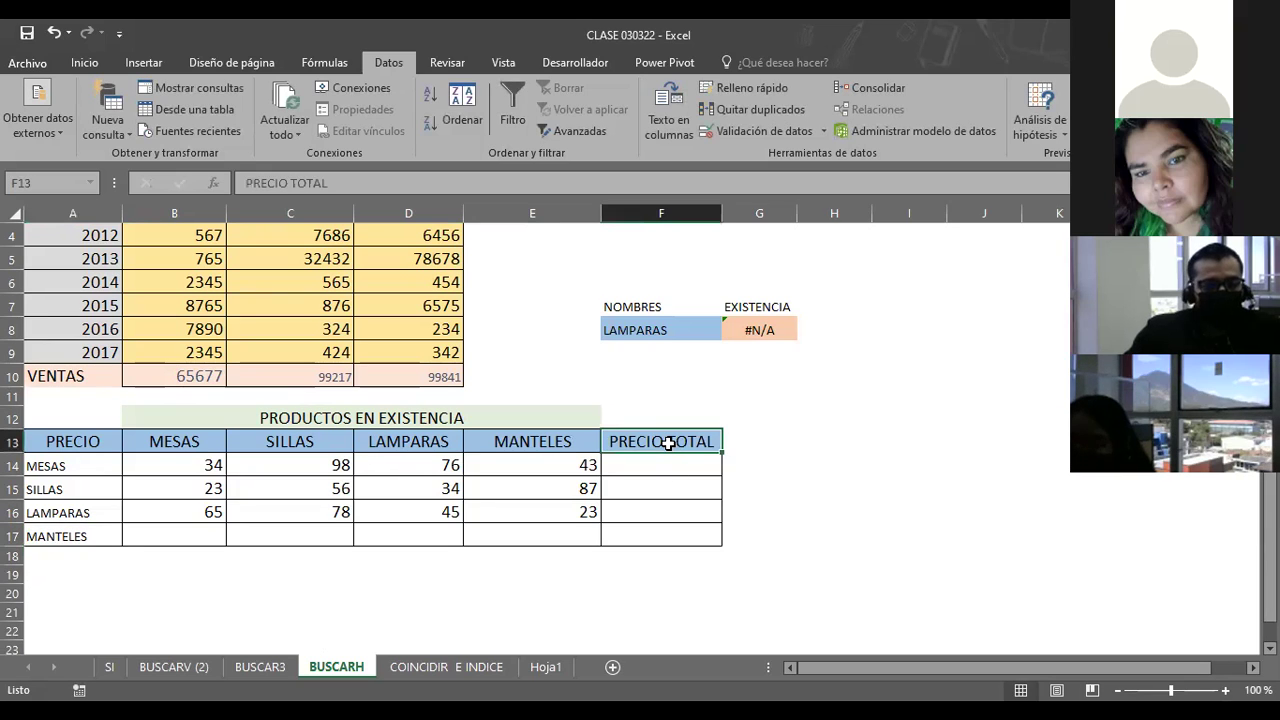
{"action": "left_click", "coordinate": [173, 441]}
{"action": "type", "text": "PRECIO"}
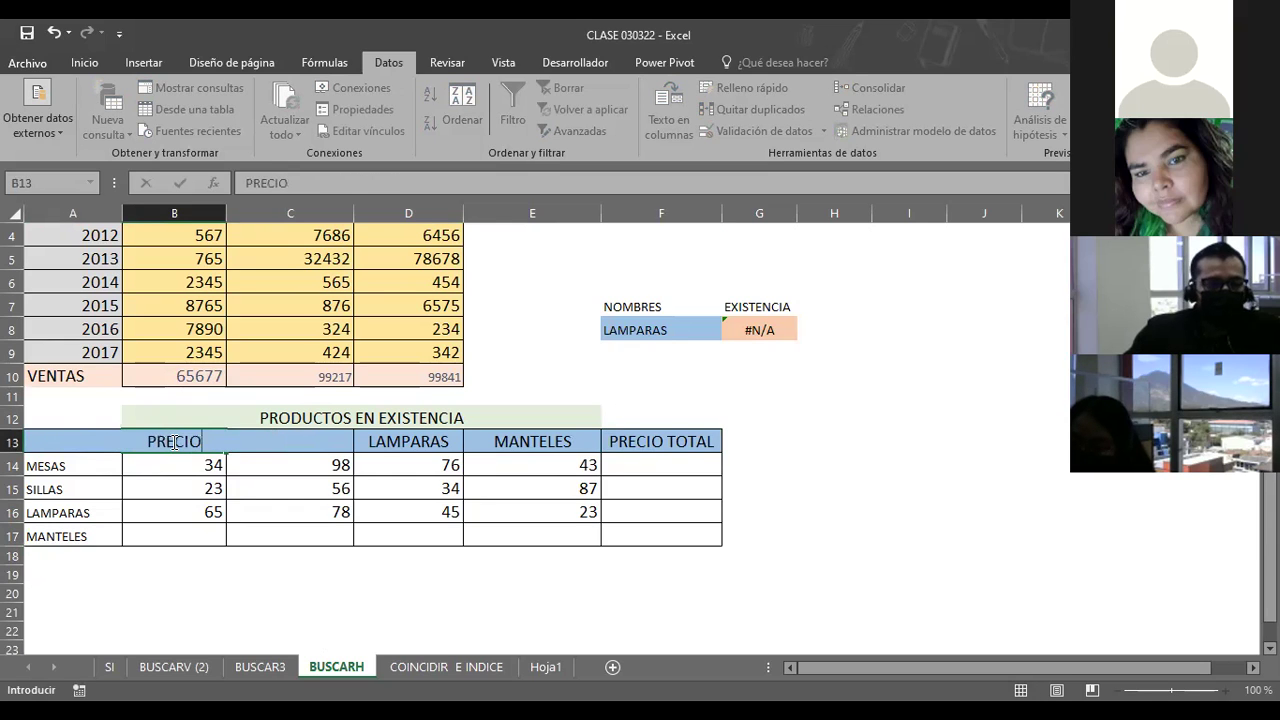
{"action": "key", "text": "Tab"}
{"action": "type", "text": "PRECIO"}
{"action": "key", "text": "Tab"}
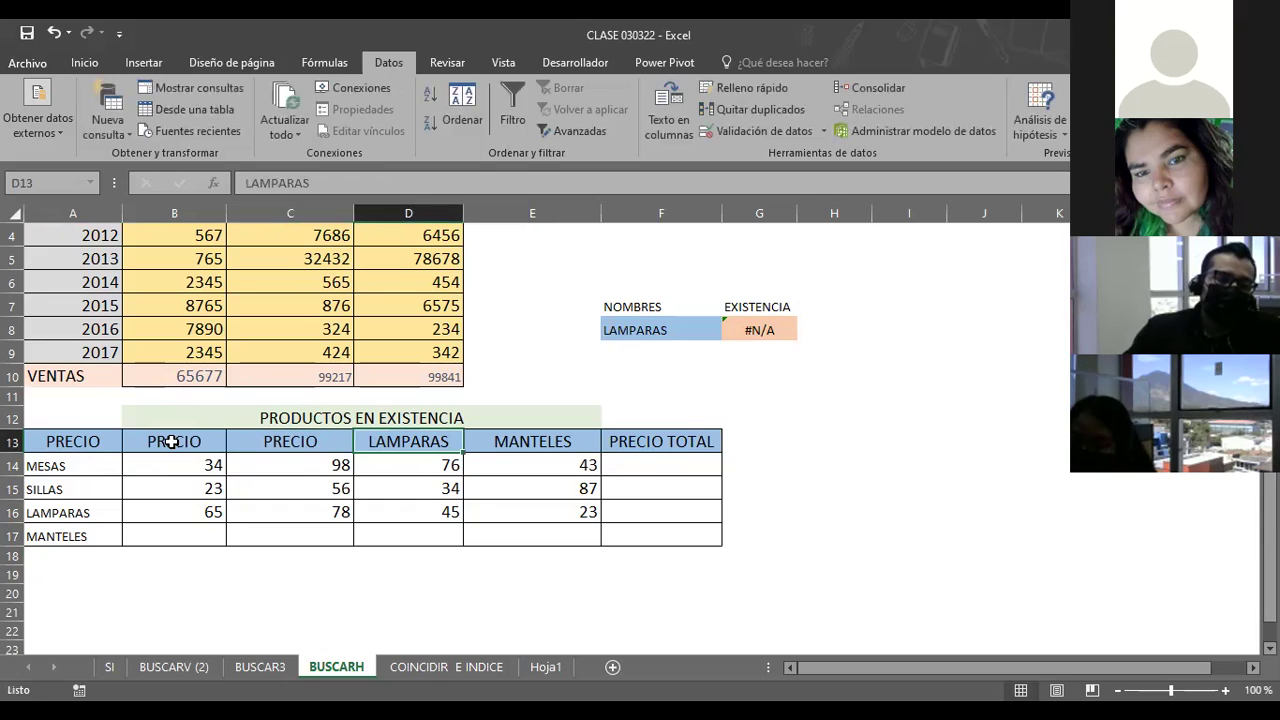
{"action": "type", "text": "PRECIO"}
{"action": "key", "text": "Tab"}
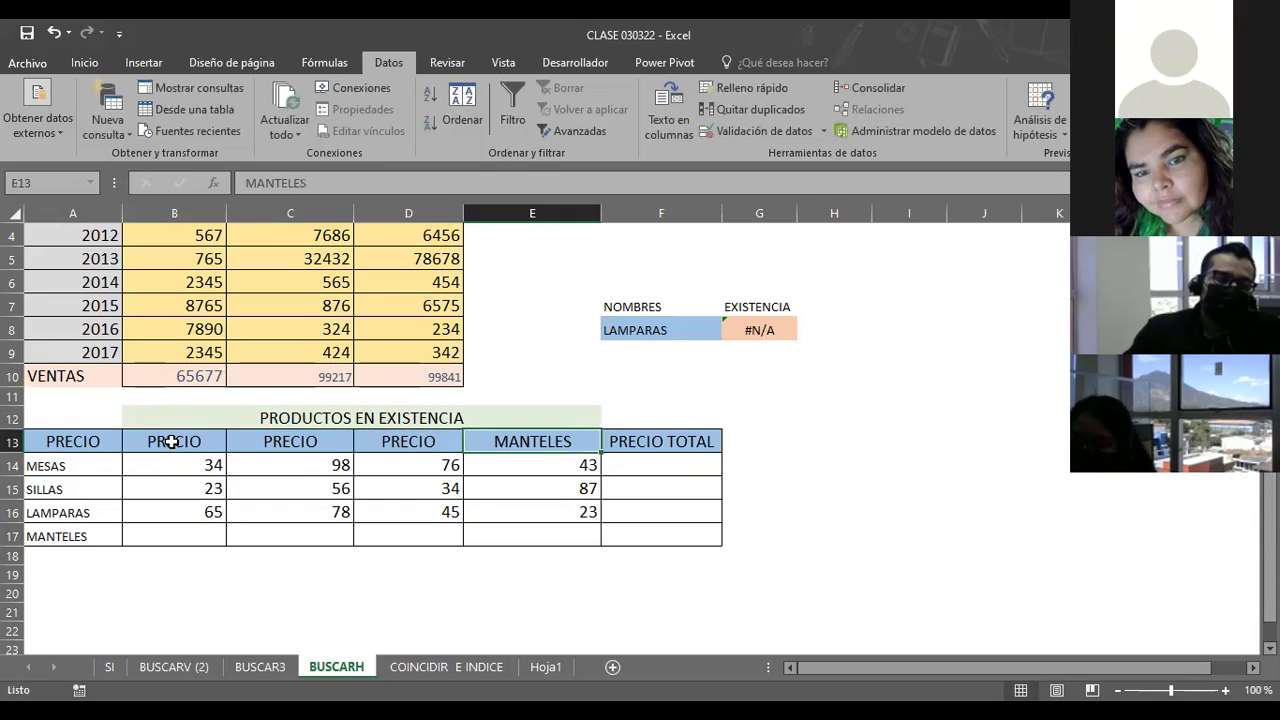
{"action": "type", "text": "PRECIO"}
{"action": "key", "text": "Tab"}
{"action": "type", "text": "PRECIO"}
{"action": "key", "text": "Return"}
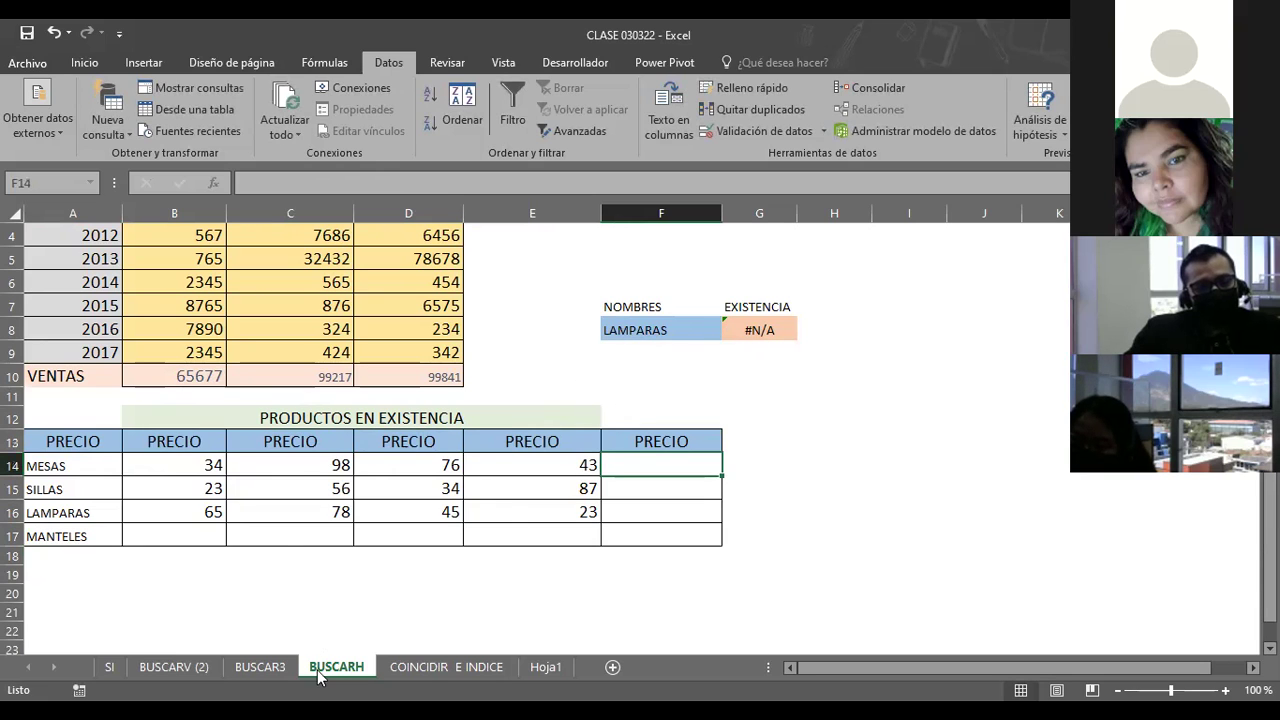
Step: On BUSCAR3, select the employee names in column C and the NOMBRE-to-SALARIO header row
{"action": "left_click", "coordinate": [260, 667]}
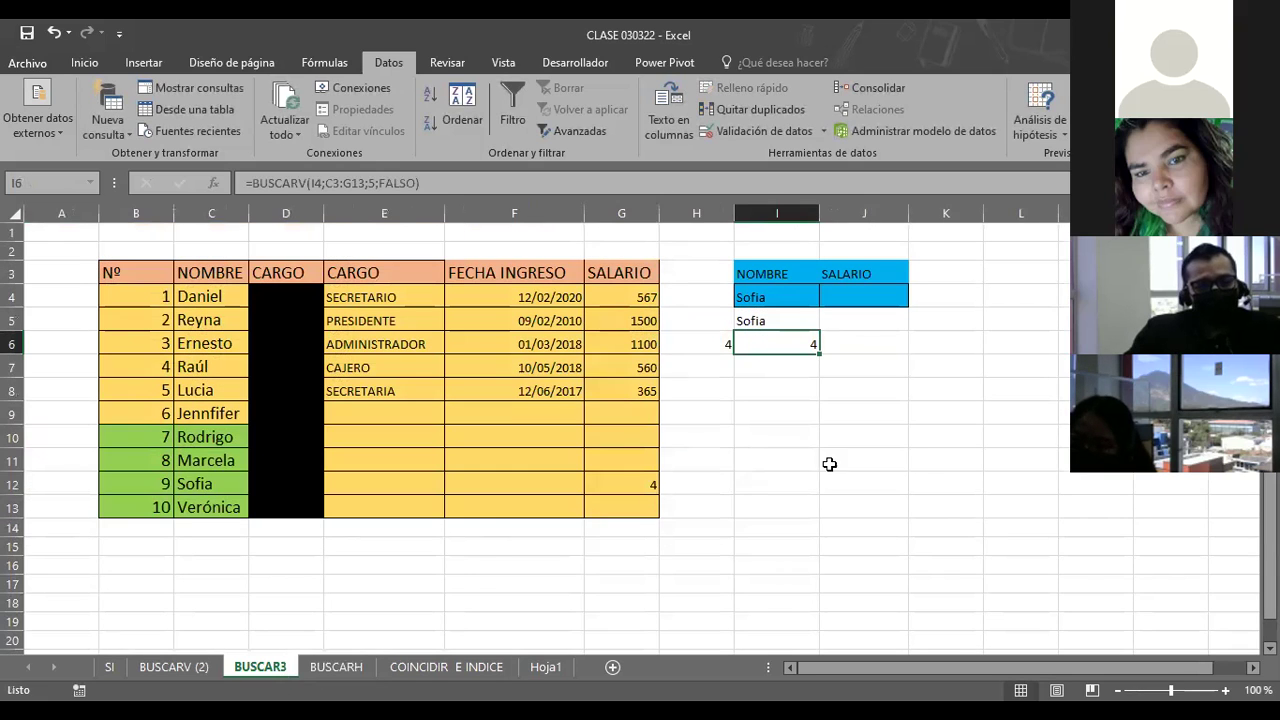
{"action": "left_click", "coordinate": [766, 290]}
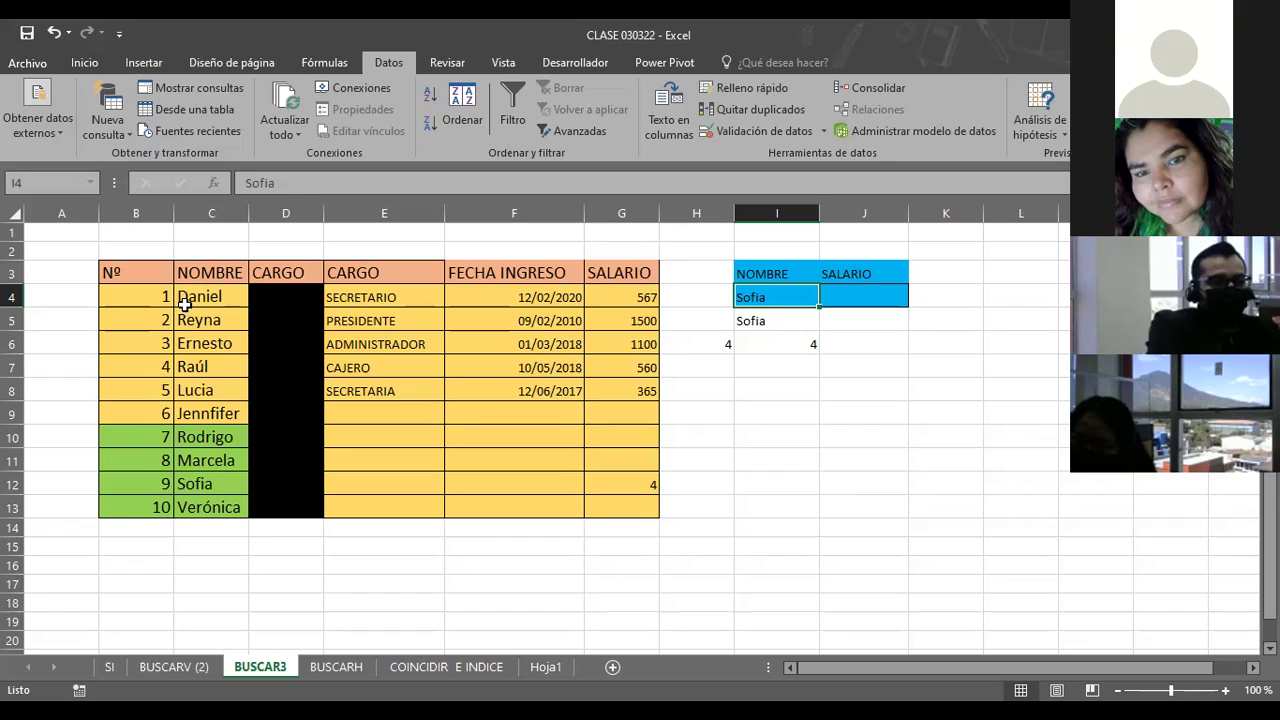
{"action": "left_click_drag", "start_coordinate": [200, 294], "coordinate": [205, 505]}
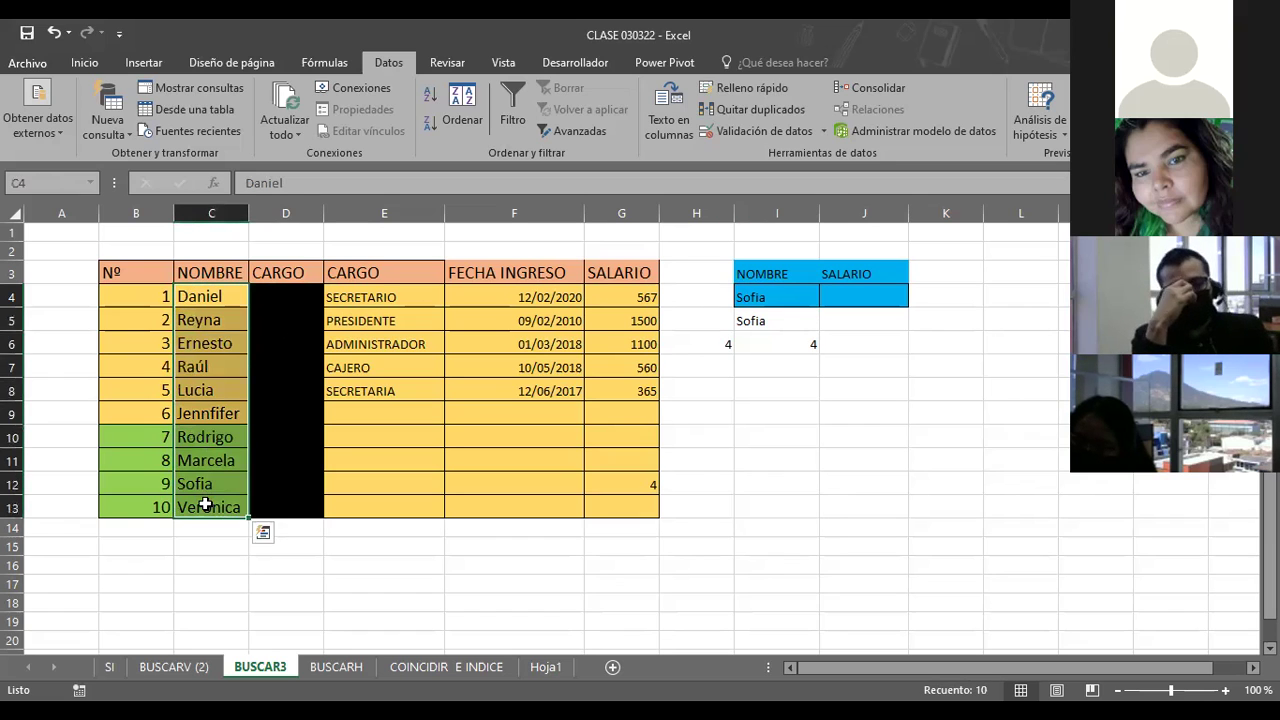
{"action": "left_click", "coordinate": [207, 273]}
{"action": "left_click_drag", "start_coordinate": [207, 273], "coordinate": [617, 281]}
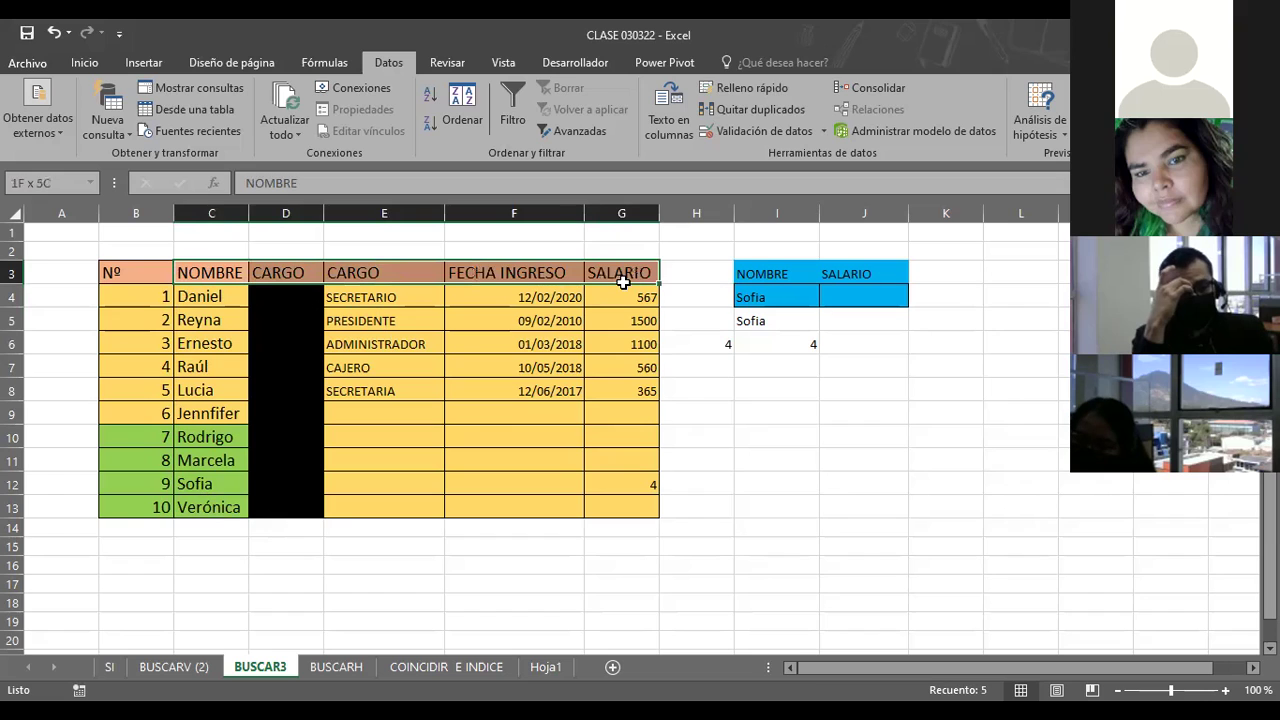
{"action": "left_click", "coordinate": [776, 412]}
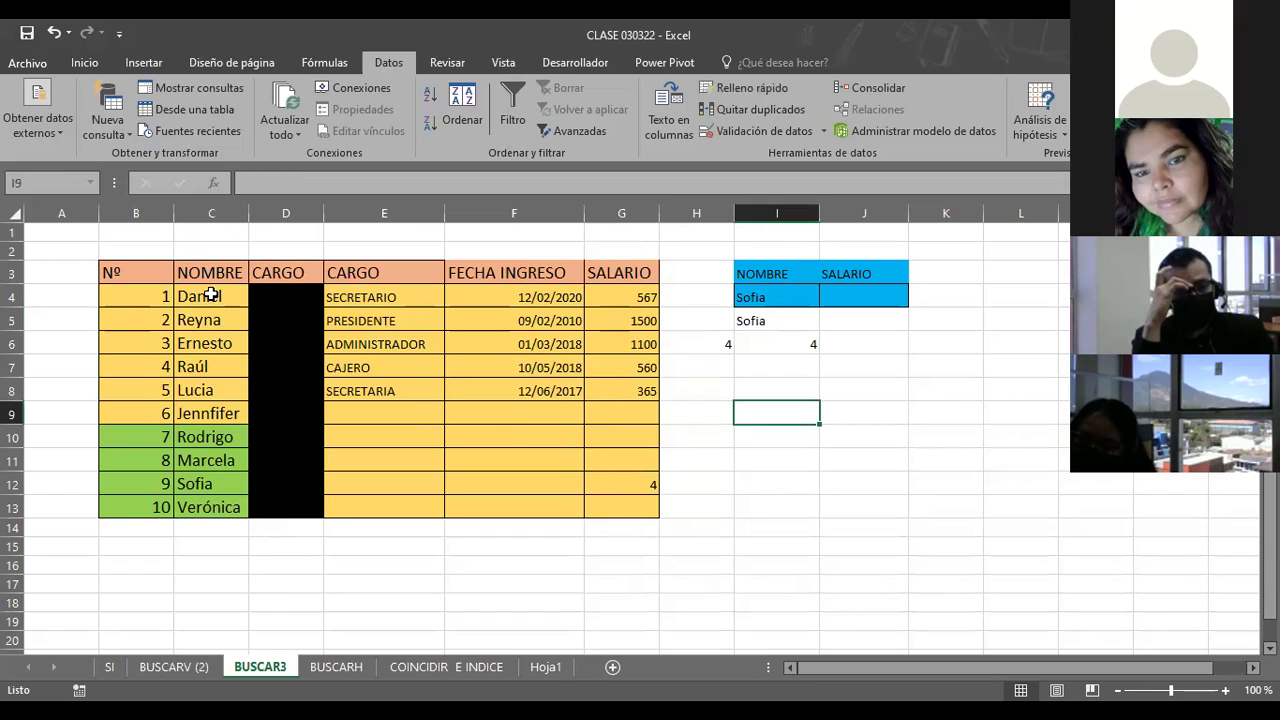
{"action": "left_click_drag", "start_coordinate": [220, 304], "coordinate": [227, 511]}
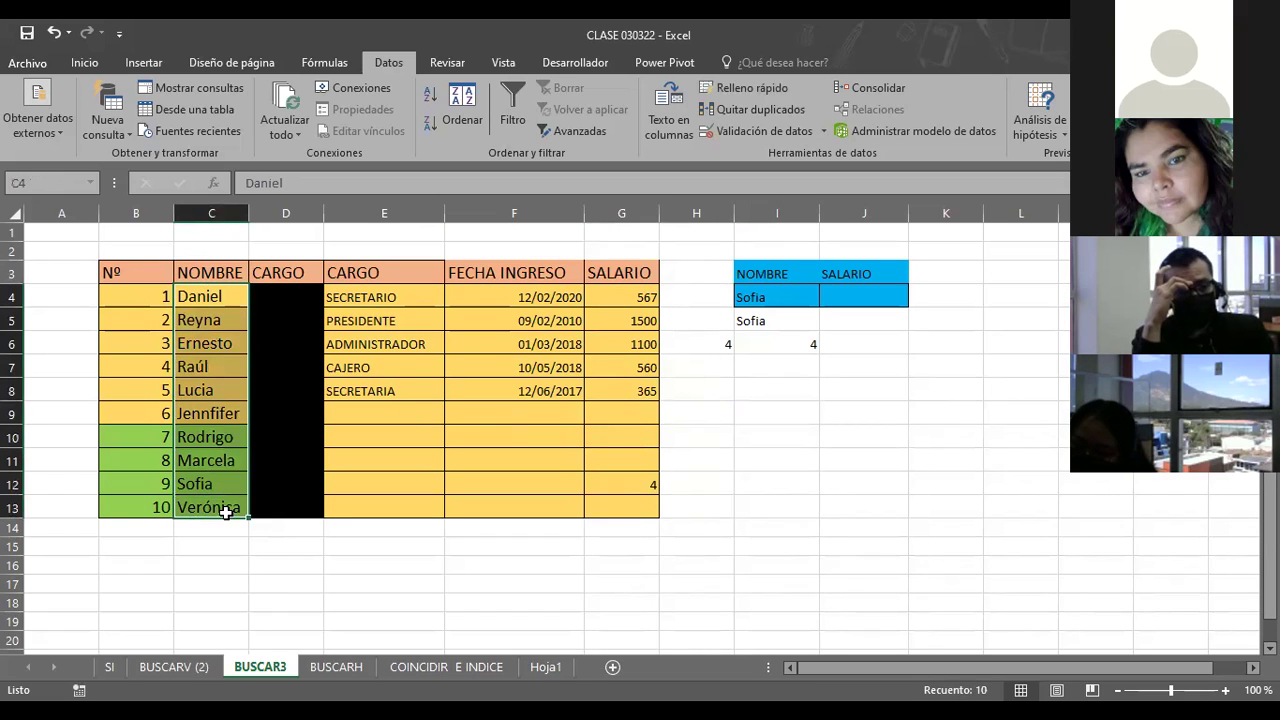
{"action": "left_click", "coordinate": [763, 438]}
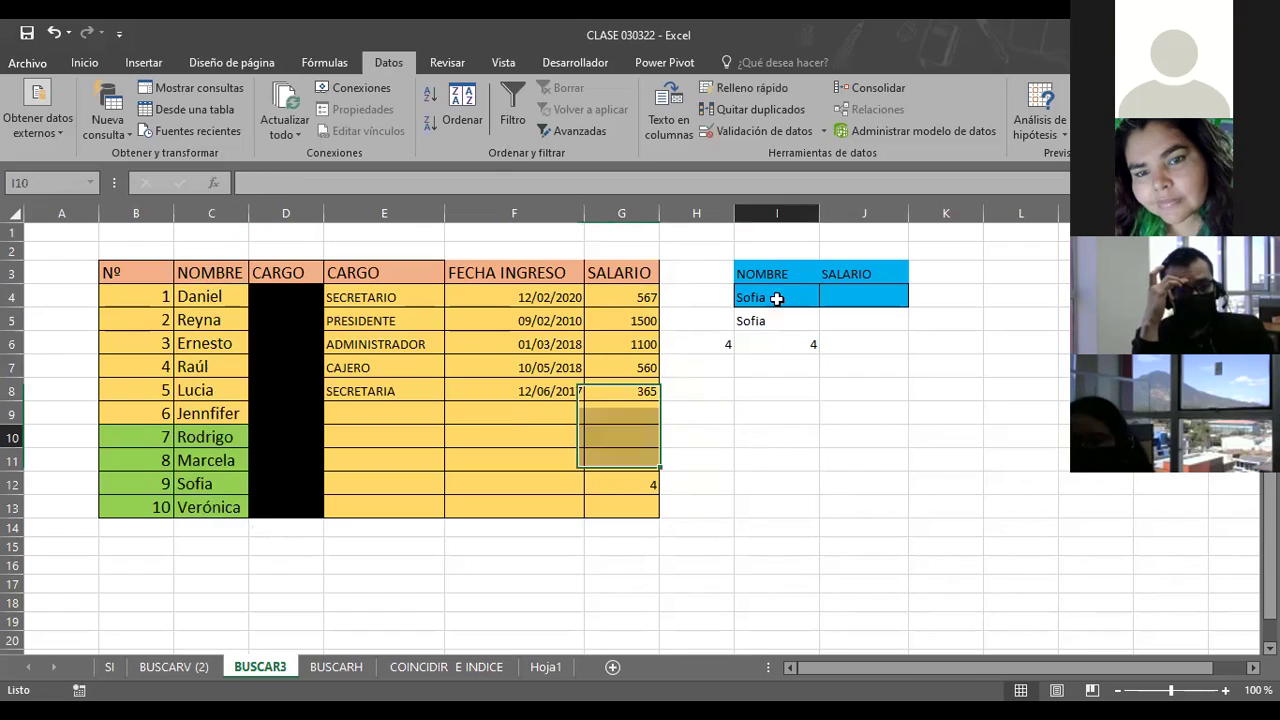
Step: Inspect the lookup value Sofia in I4 and the BUSCARV salary formula in I6
{"action": "left_click", "coordinate": [851, 296]}
{"action": "left_click", "coordinate": [782, 298]}
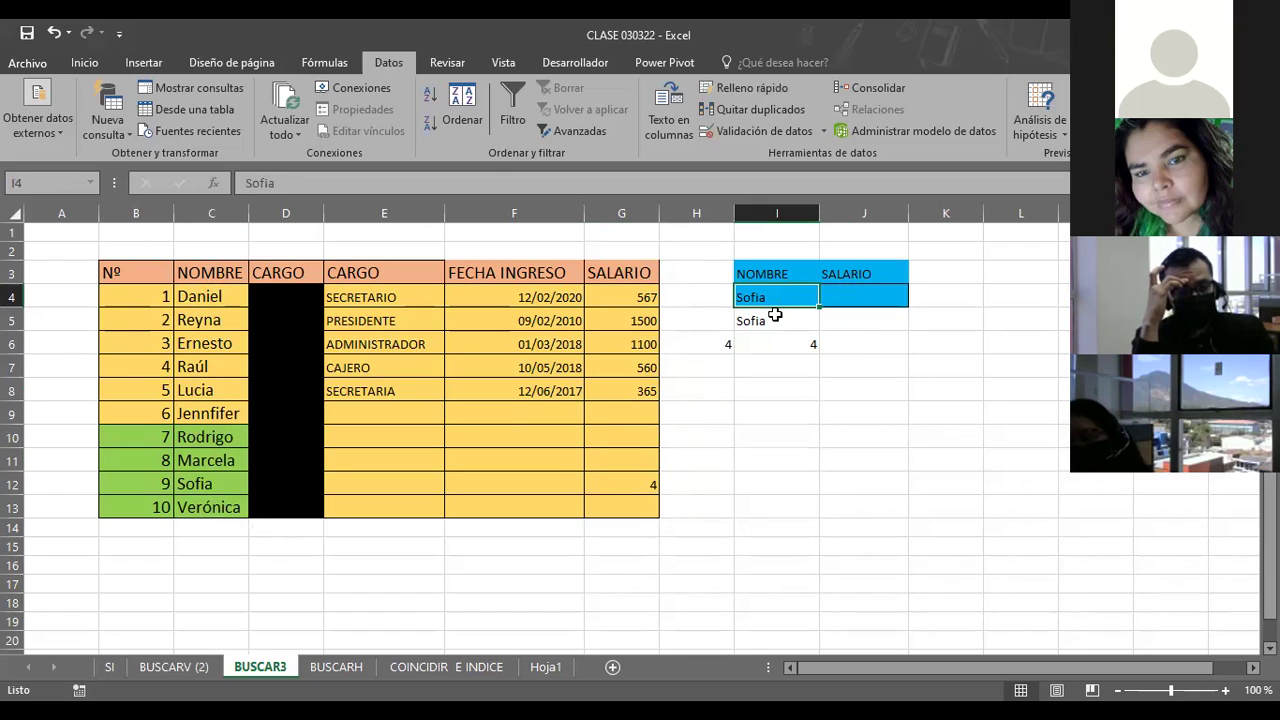
{"action": "left_click", "coordinate": [771, 344]}
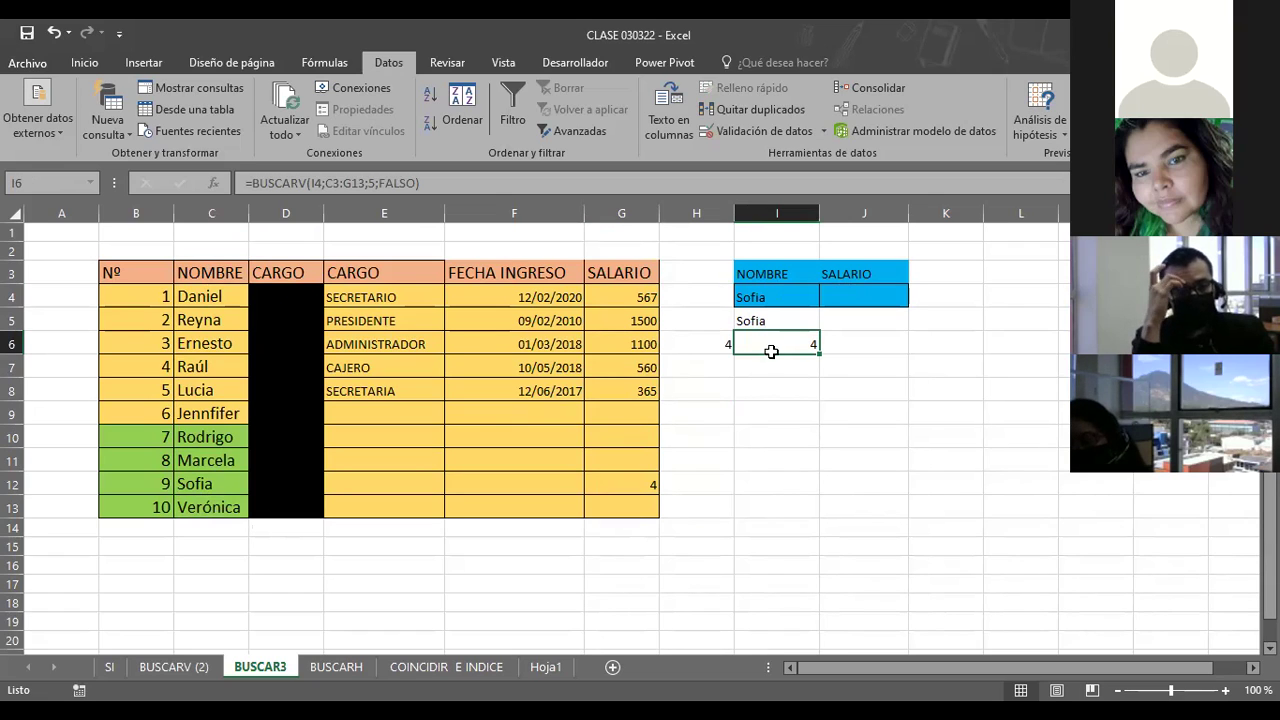
{"action": "left_click", "coordinate": [795, 408]}
Step: On BUSCARH, change G8's lookup range to A14:A17, which produces #¡REF!
{"action": "left_click", "coordinate": [338, 667]}
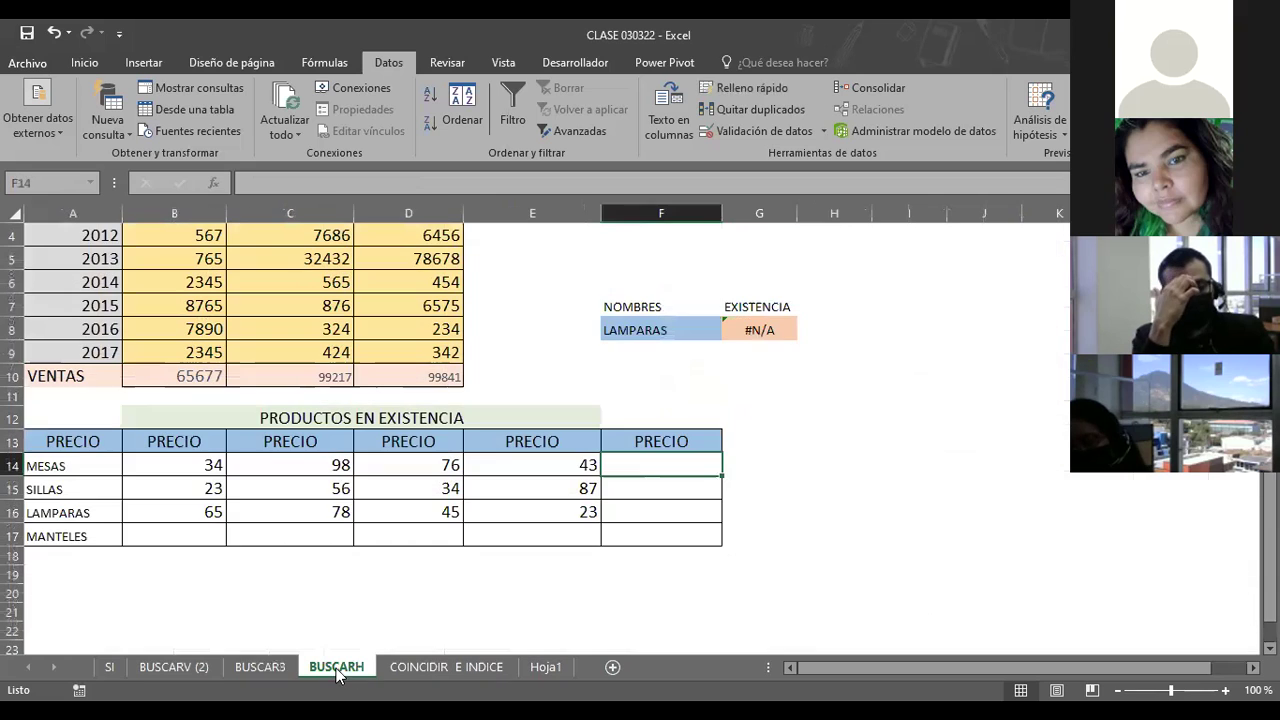
{"action": "left_click", "coordinate": [762, 331]}
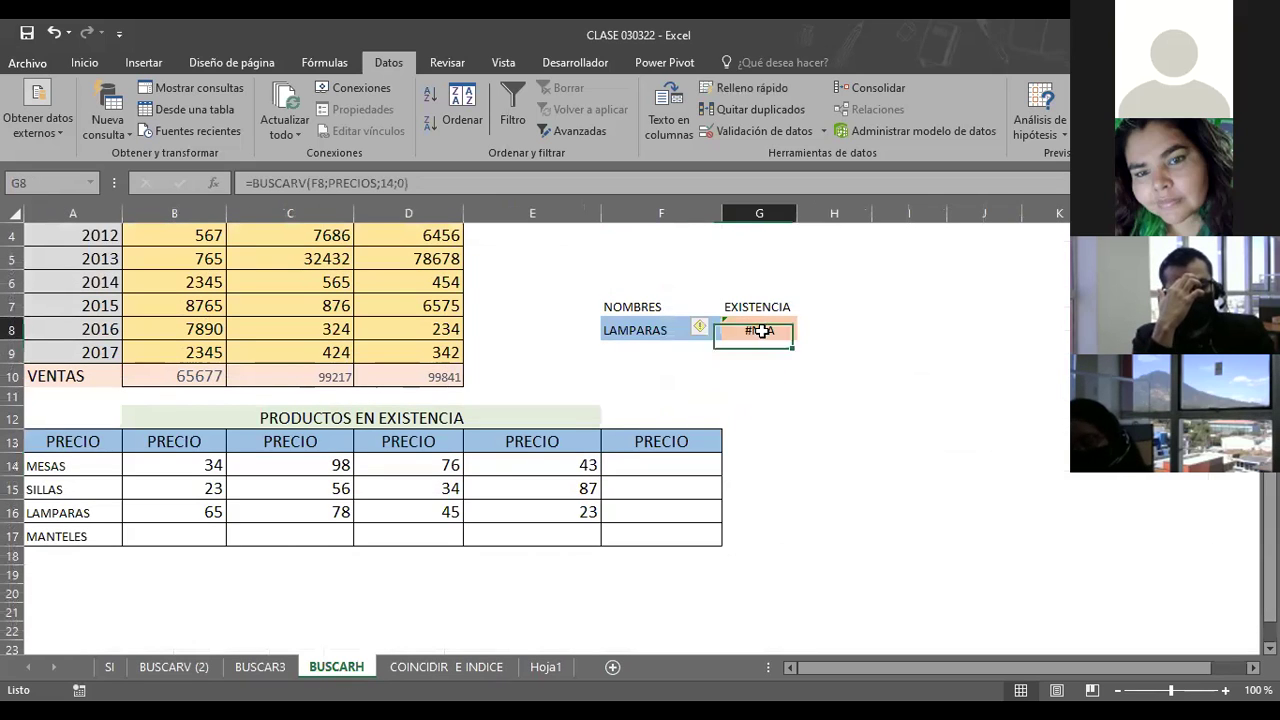
{"action": "left_click", "coordinate": [377, 181]}
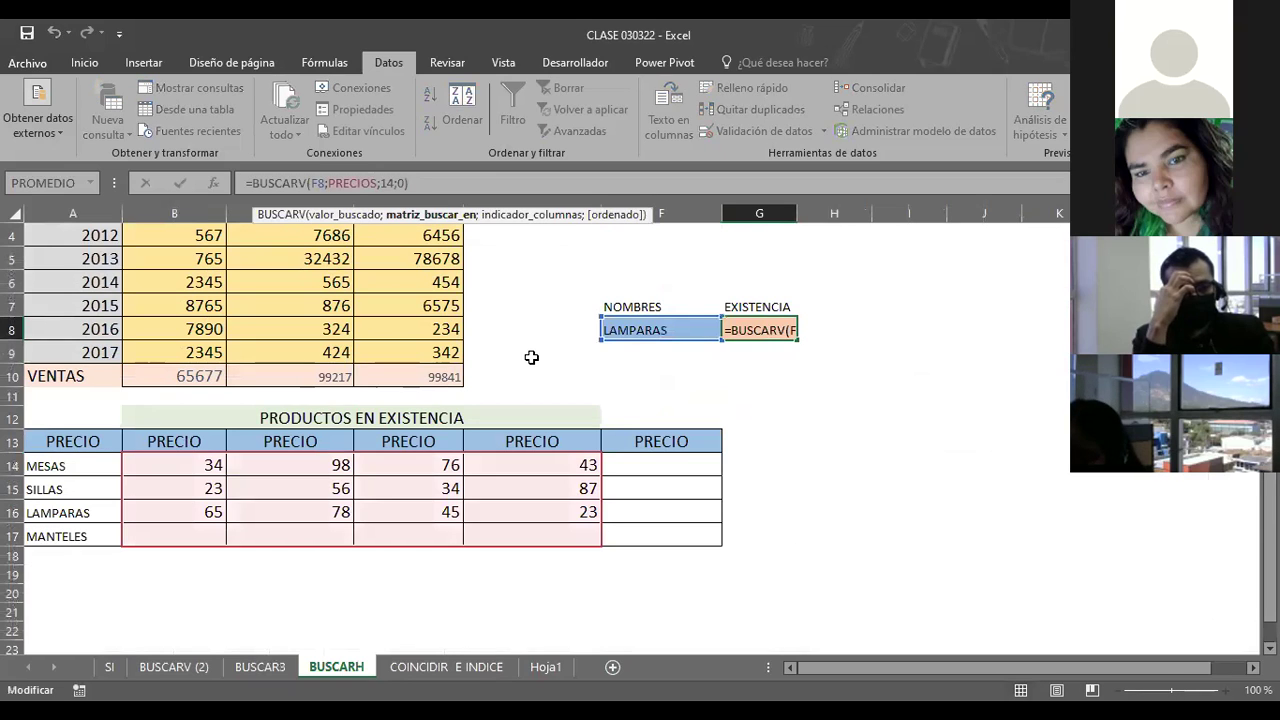
{"action": "key", "text": "BackSpace"}
{"action": "key", "text": "BackSpace"}
{"action": "key", "text": "BackSpace"}
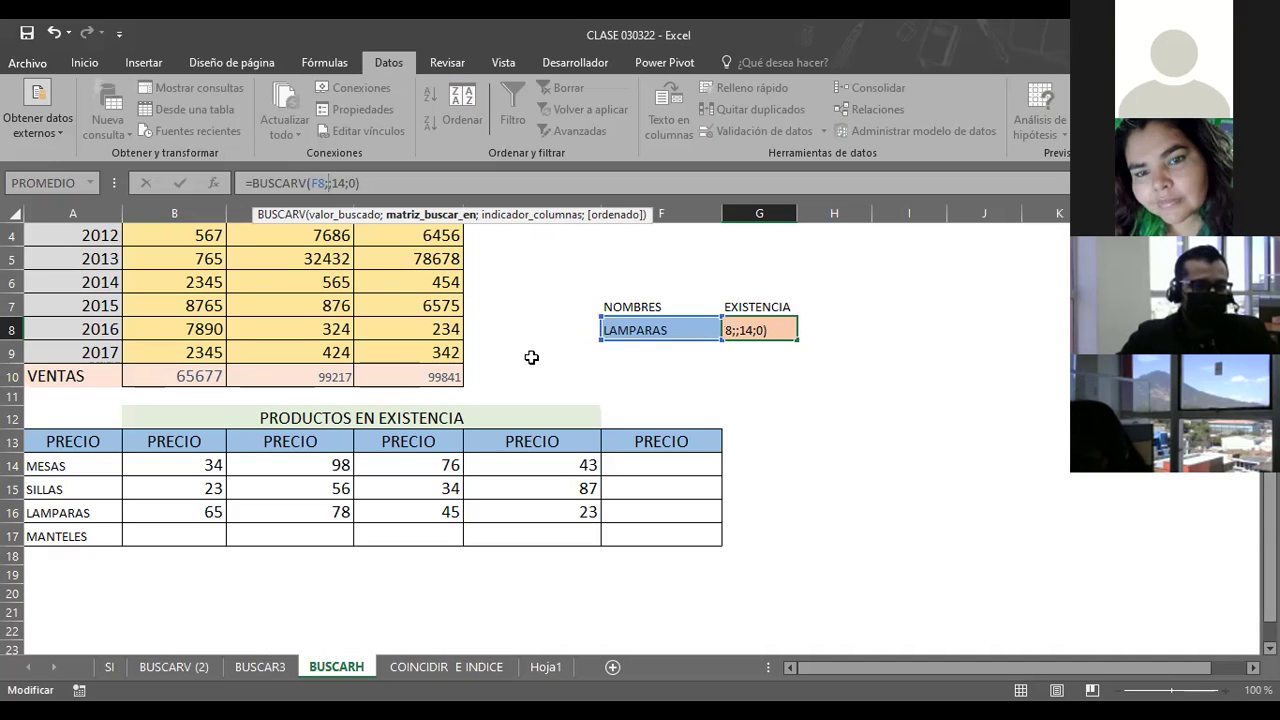
{"action": "type", "text": "A14"}
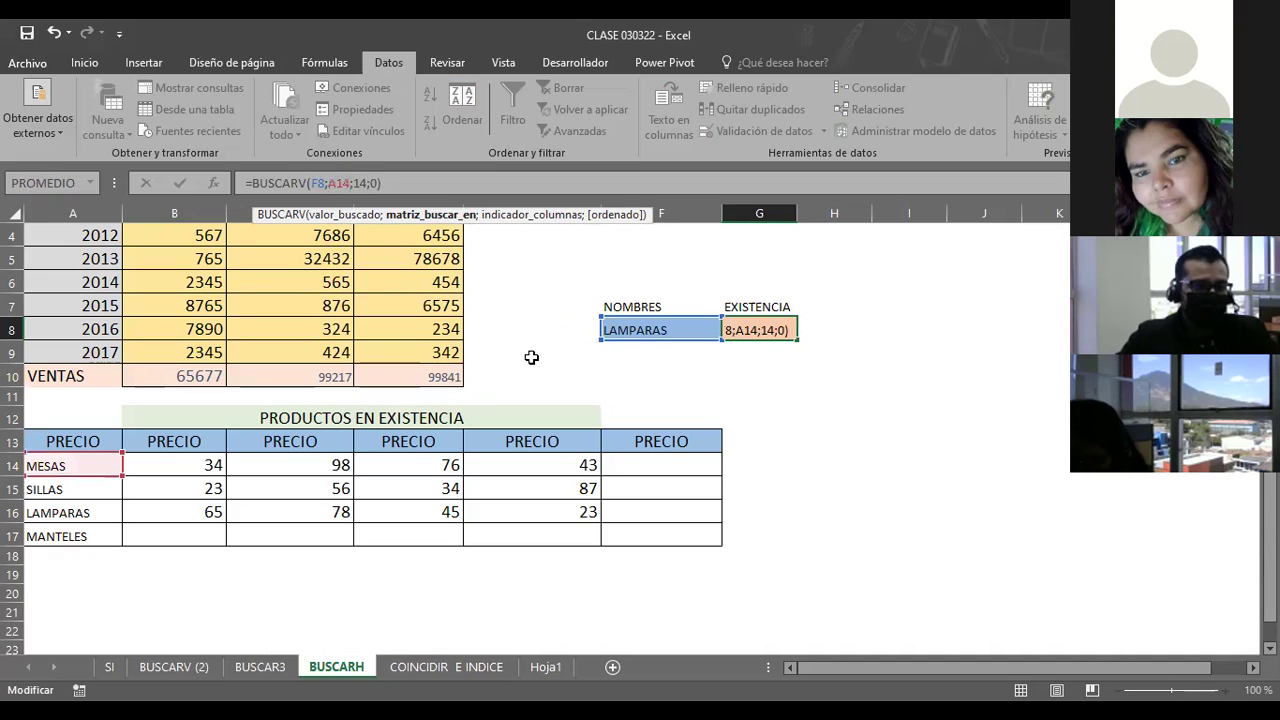
{"action": "type", "text": ":"}
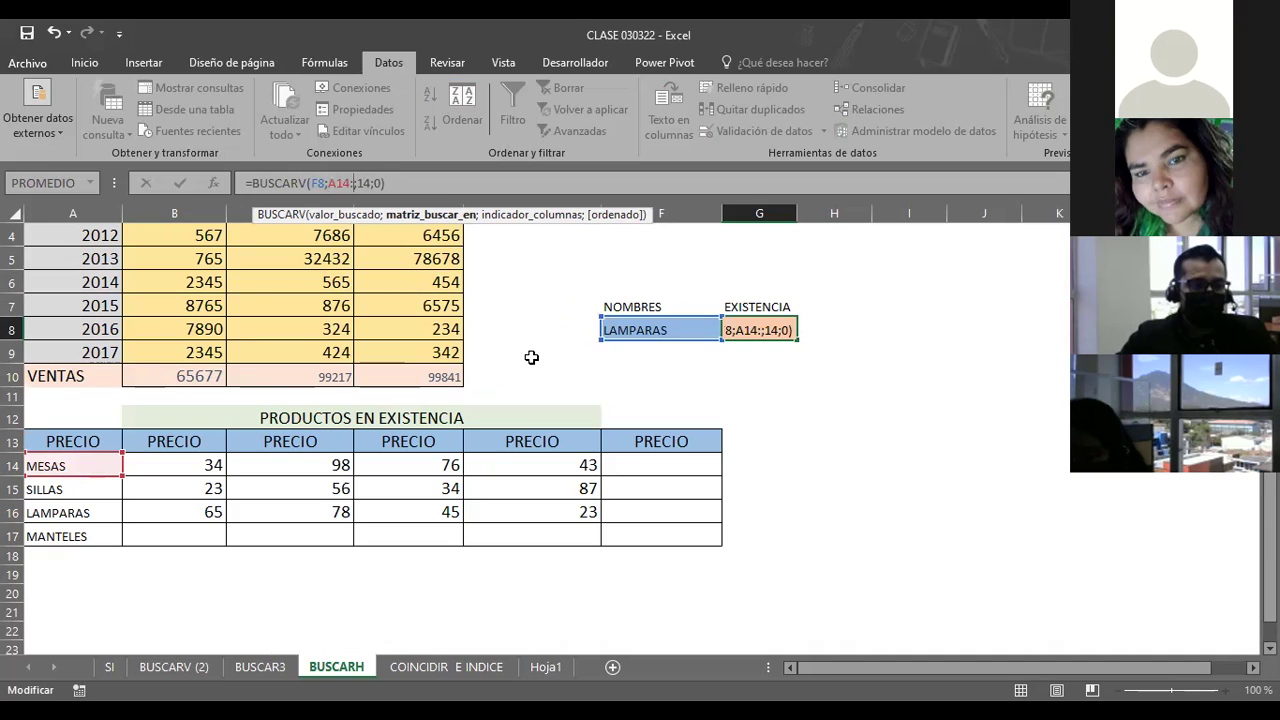
{"action": "type", "text": "A17"}
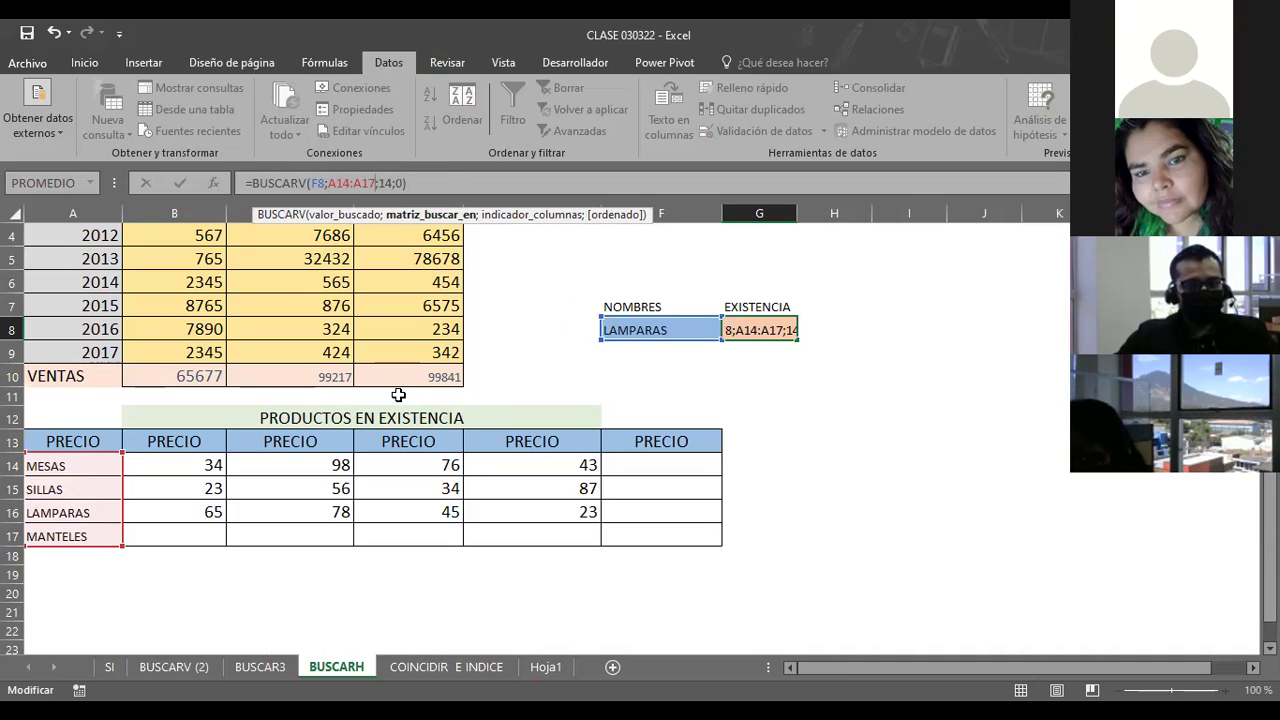
{"action": "key", "text": "Return"}
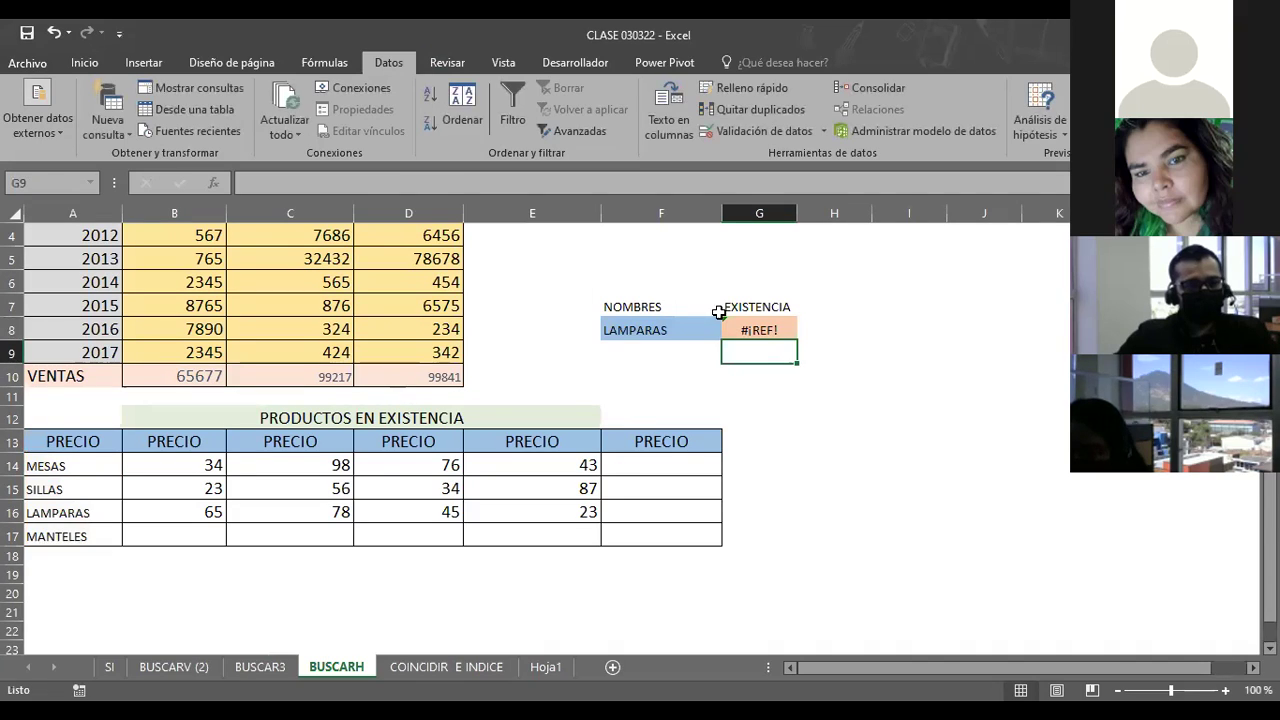
Step: Widen G8's lookup range to A14:E17
{"action": "left_click", "coordinate": [762, 330]}
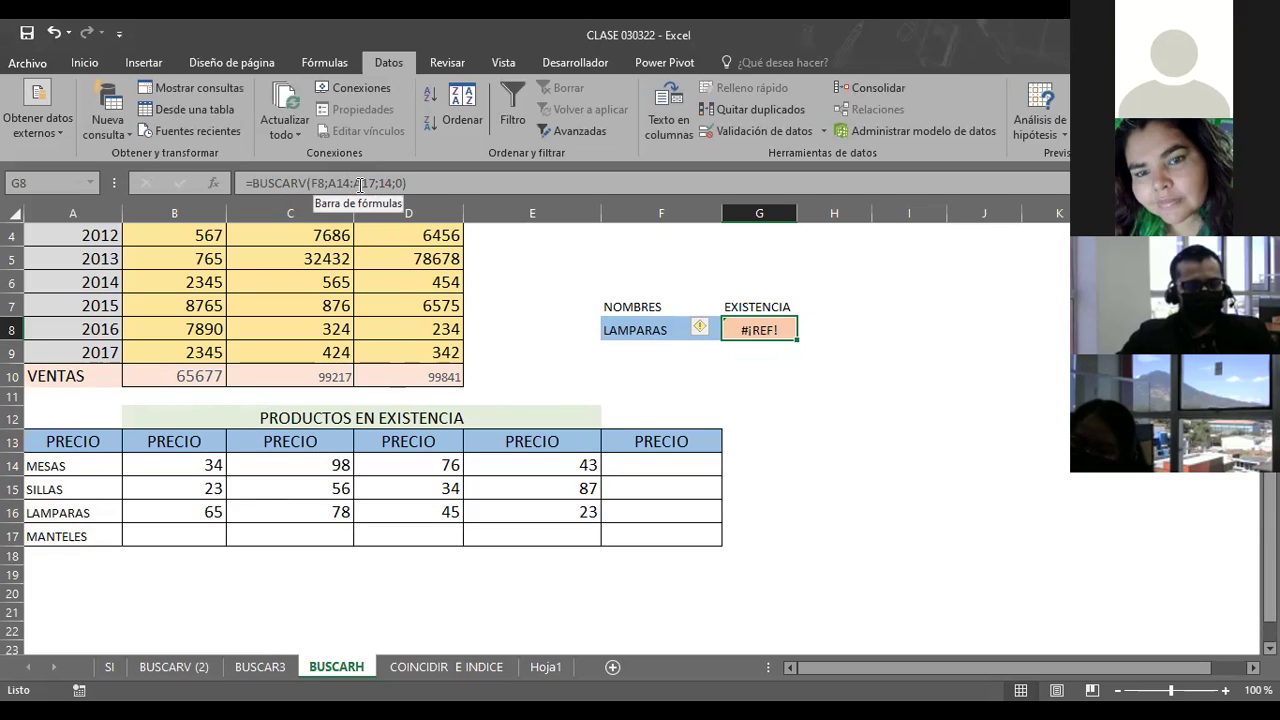
{"action": "left_click", "coordinate": [362, 184]}
{"action": "key", "text": "BackSpace"}
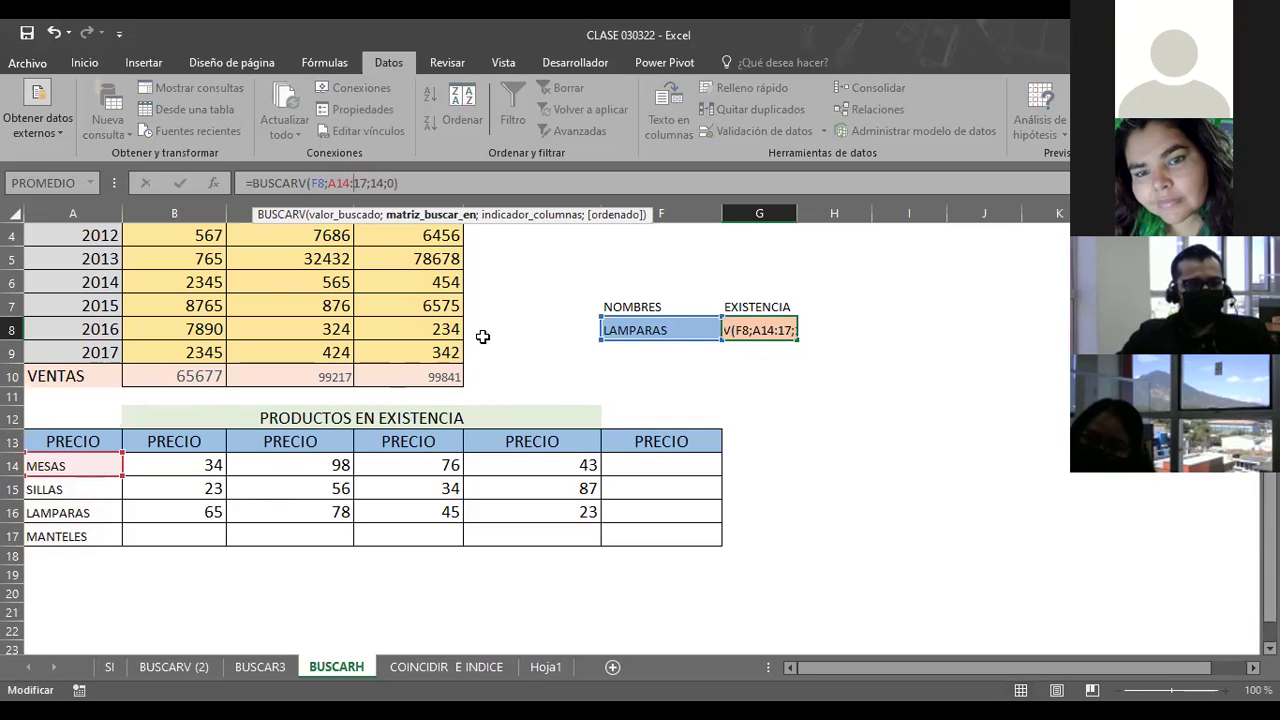
{"action": "type", "text": "E"}
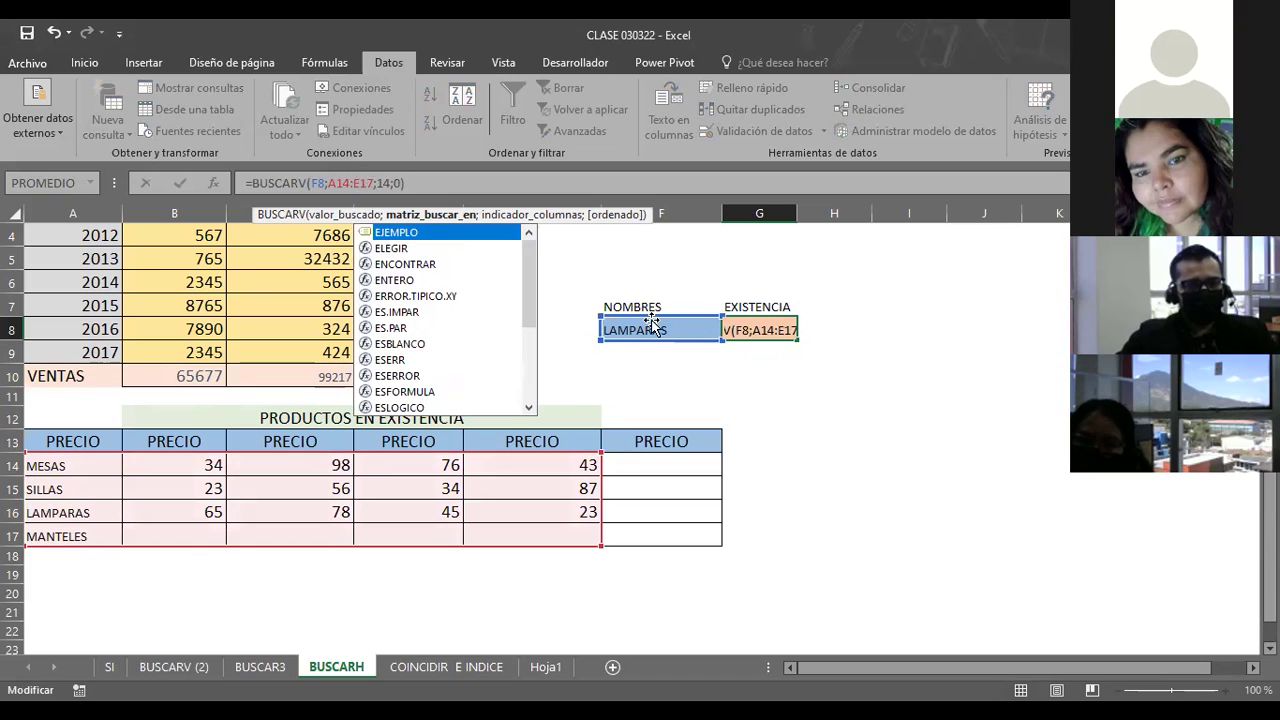
{"action": "key", "text": "Return"}
{"action": "key", "text": "Up"}
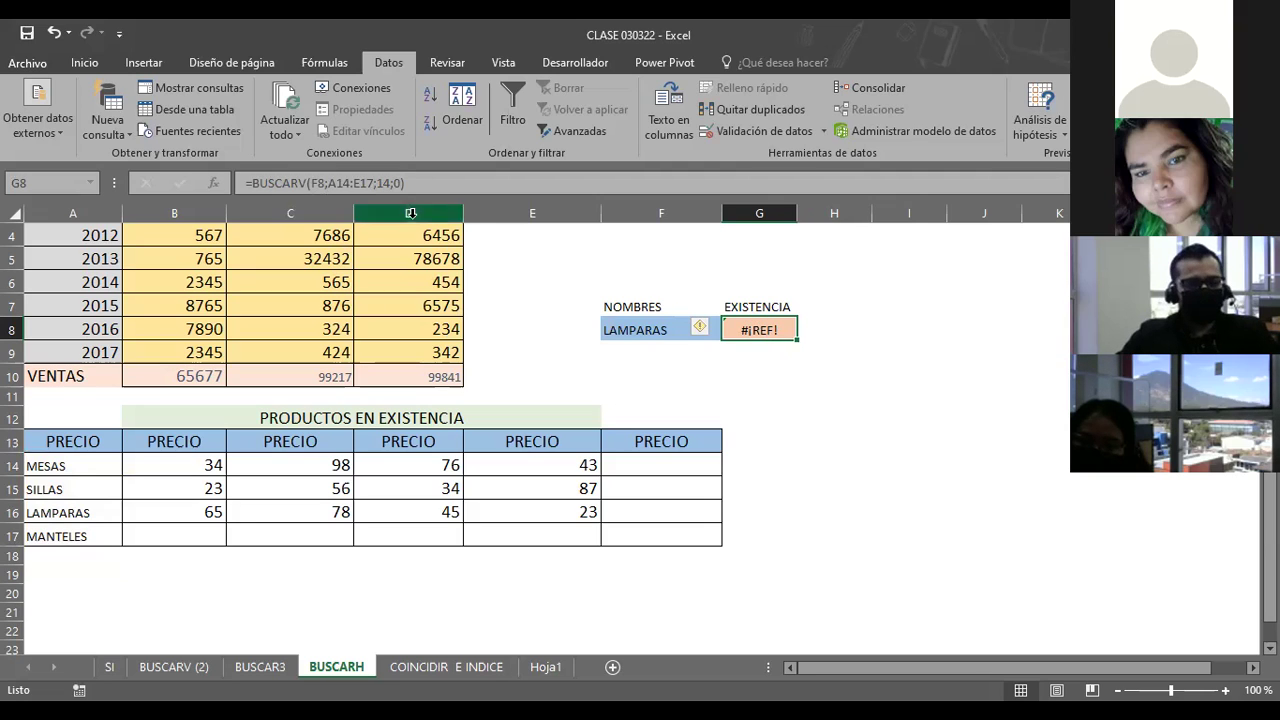
Step: Set G8's column index to 3 so =BUSCARV(F8;A14:E17;3;0) returns 78
{"action": "left_click", "coordinate": [388, 184]}
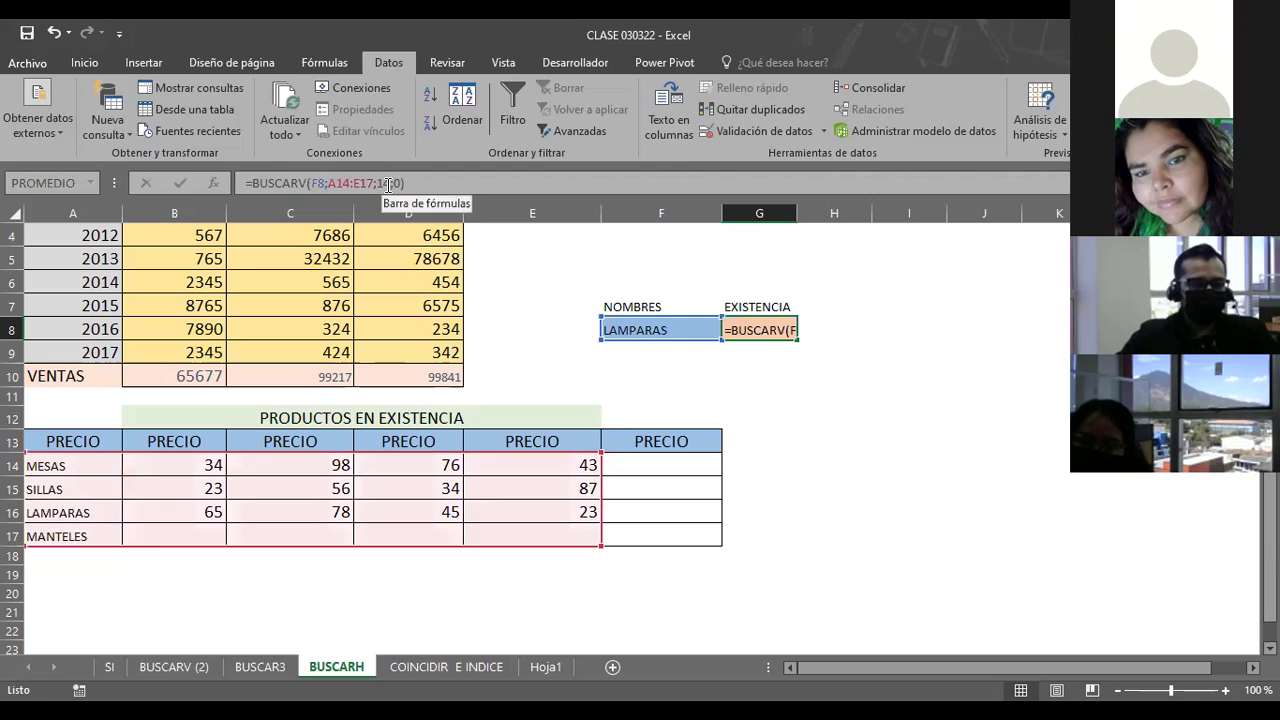
{"action": "key", "text": "BackSpace"}
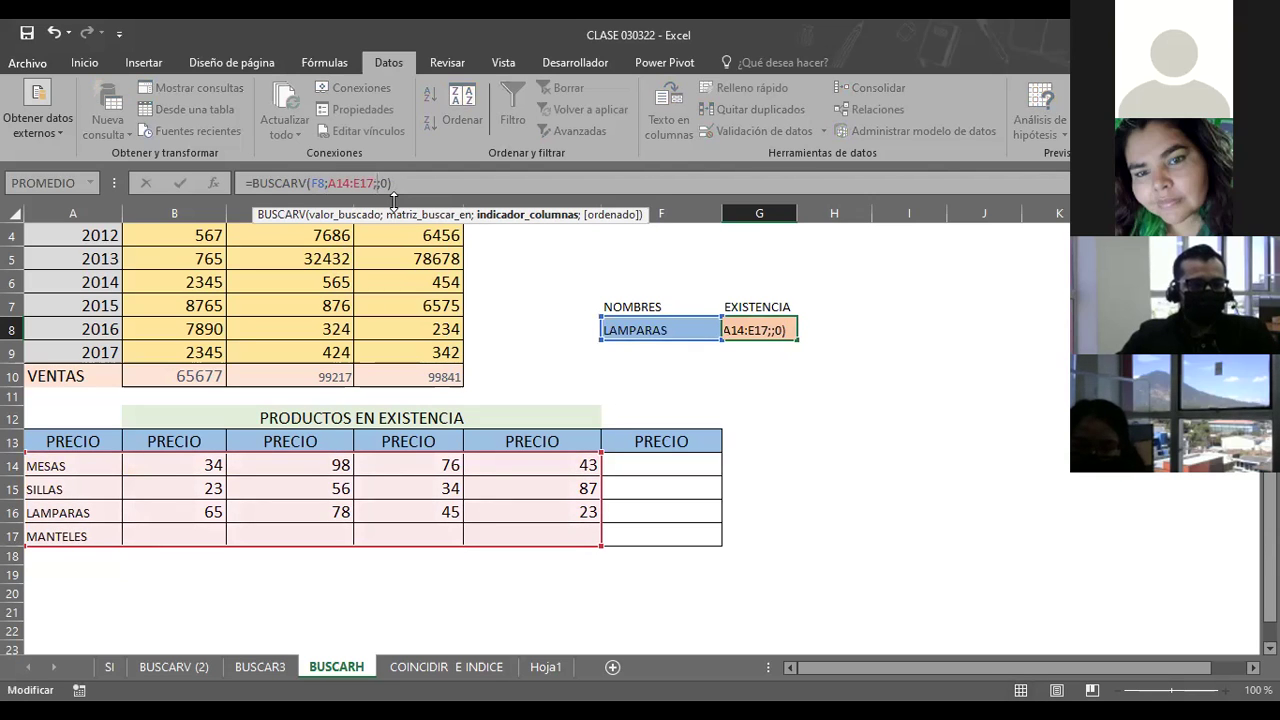
{"action": "type", "text": "3"}
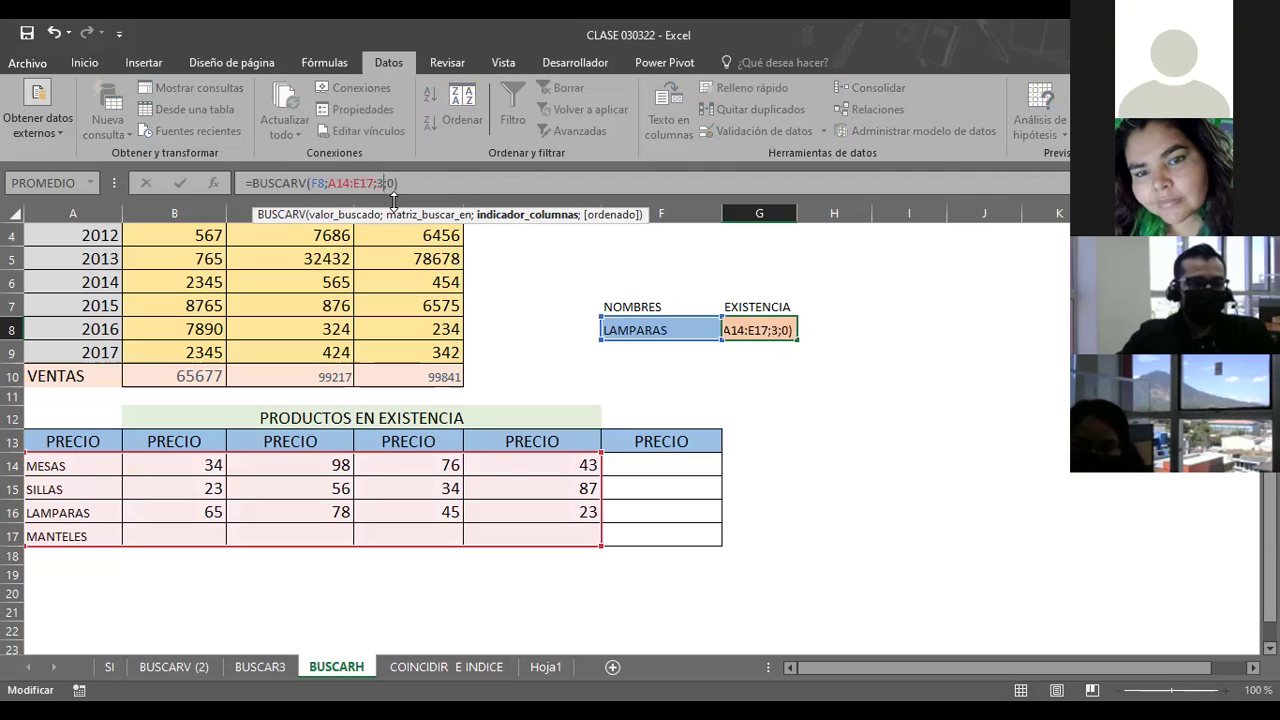
{"action": "key", "text": "Return"}
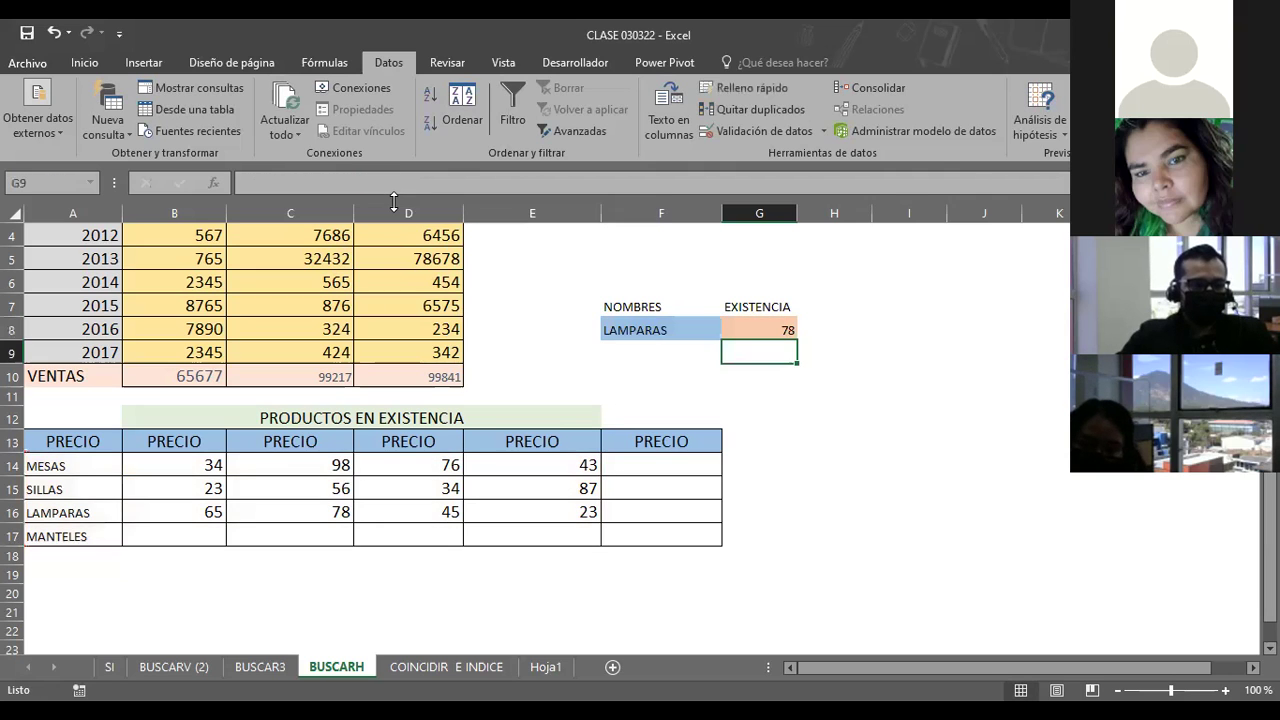
{"action": "left_click", "coordinate": [643, 330]}
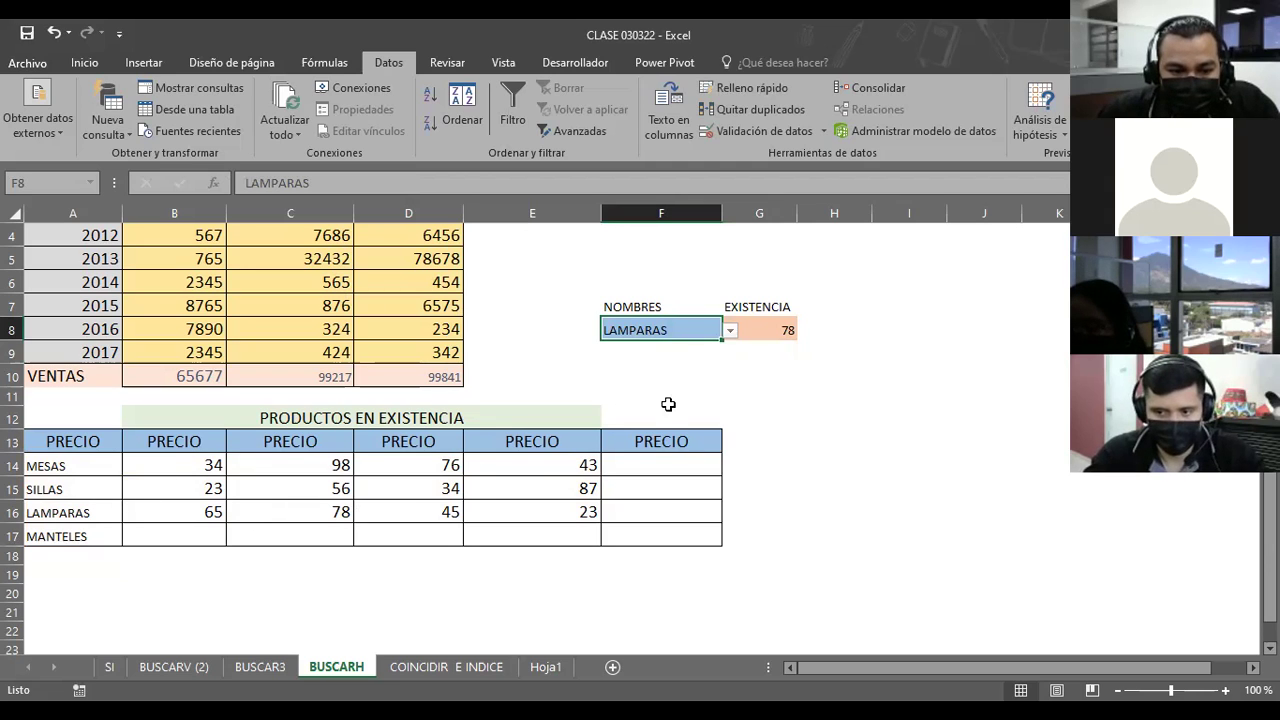
{"action": "left_click", "coordinate": [730, 331]}
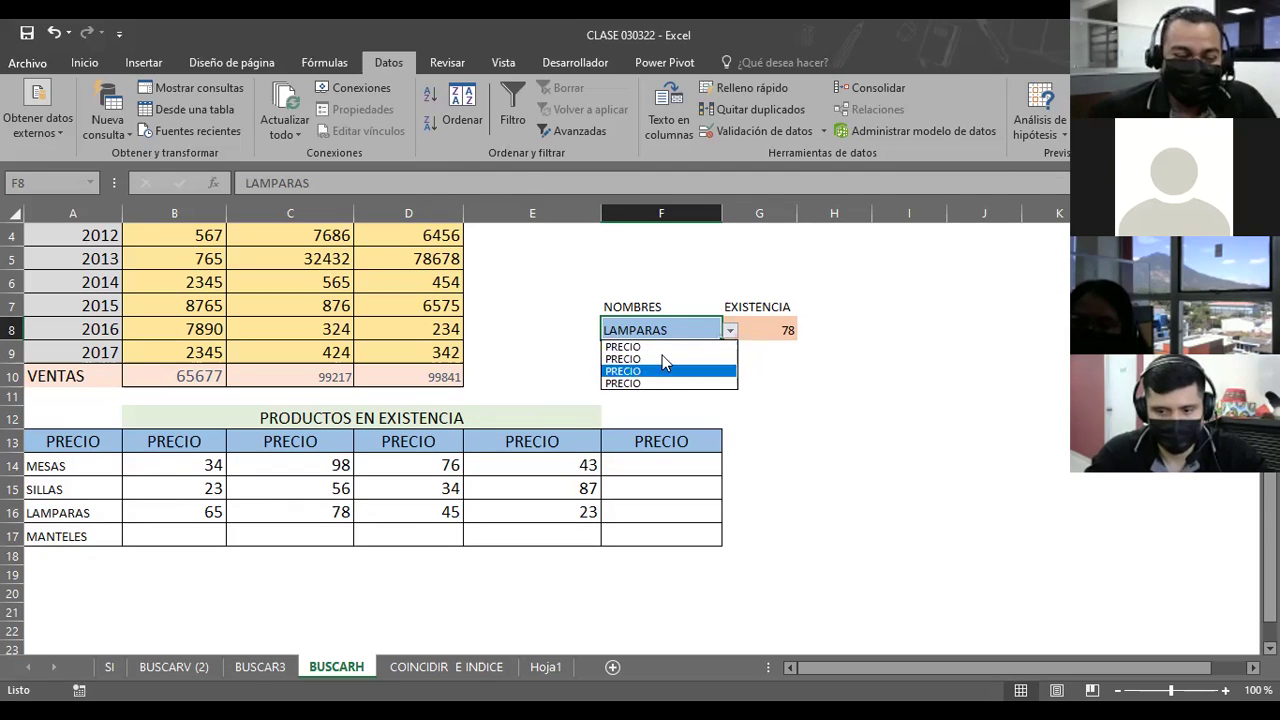
{"action": "key", "text": "Escape"}
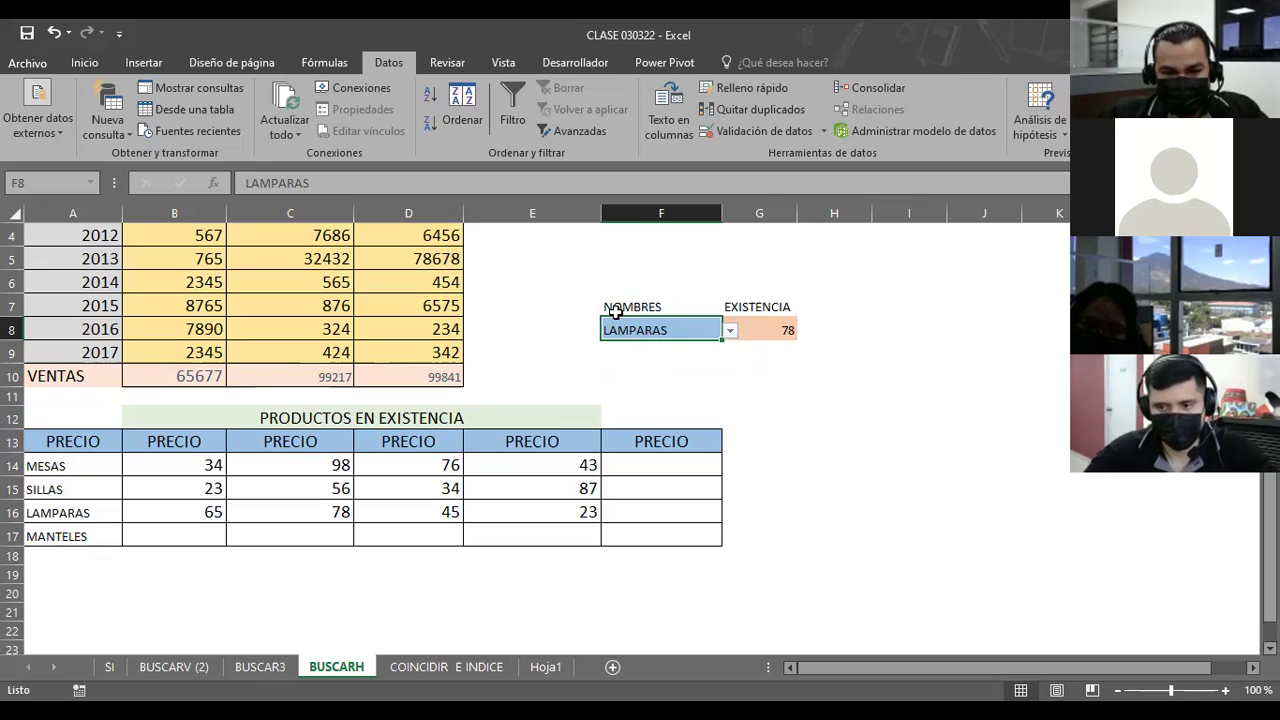
{"action": "left_click", "coordinate": [572, 318]}
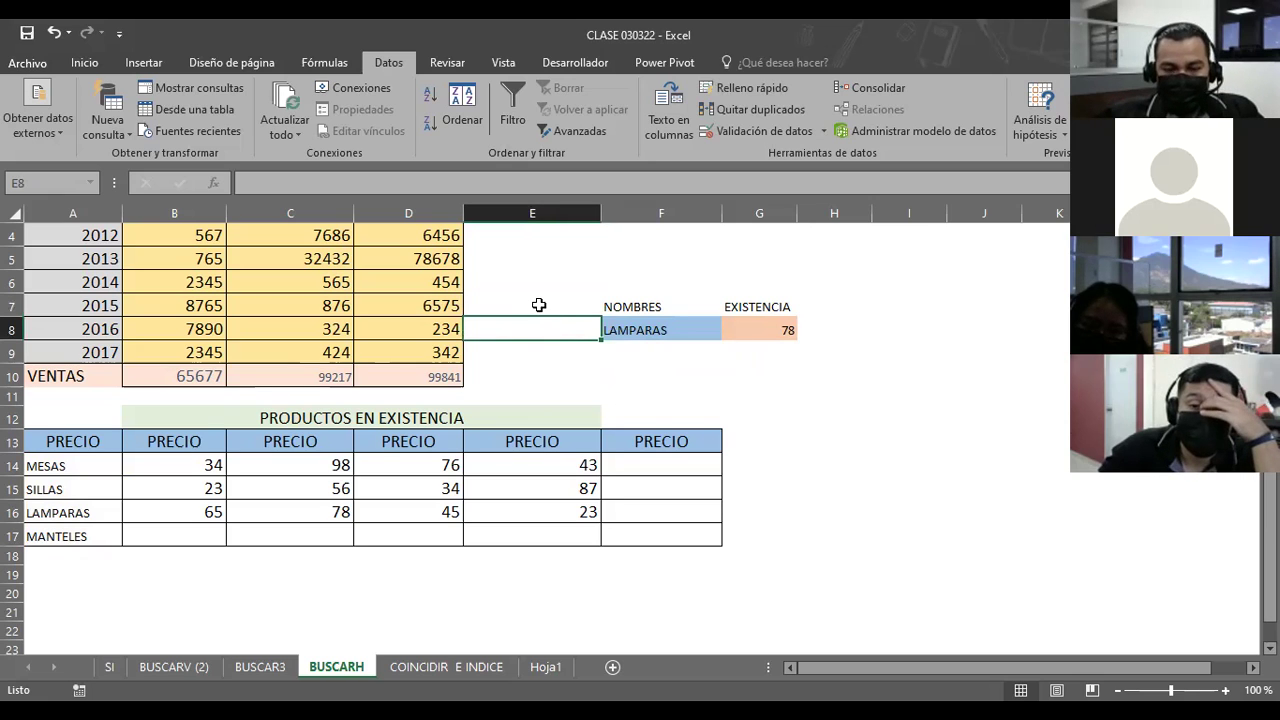
Step: Label cell E7 as PRODUCTO
{"action": "left_click", "coordinate": [538, 305]}
{"action": "type", "text": "PRODCUTO"}
{"action": "key", "text": "BackSpace"}
{"action": "key", "text": "BackSpace"}
{"action": "key", "text": "BackSpace"}
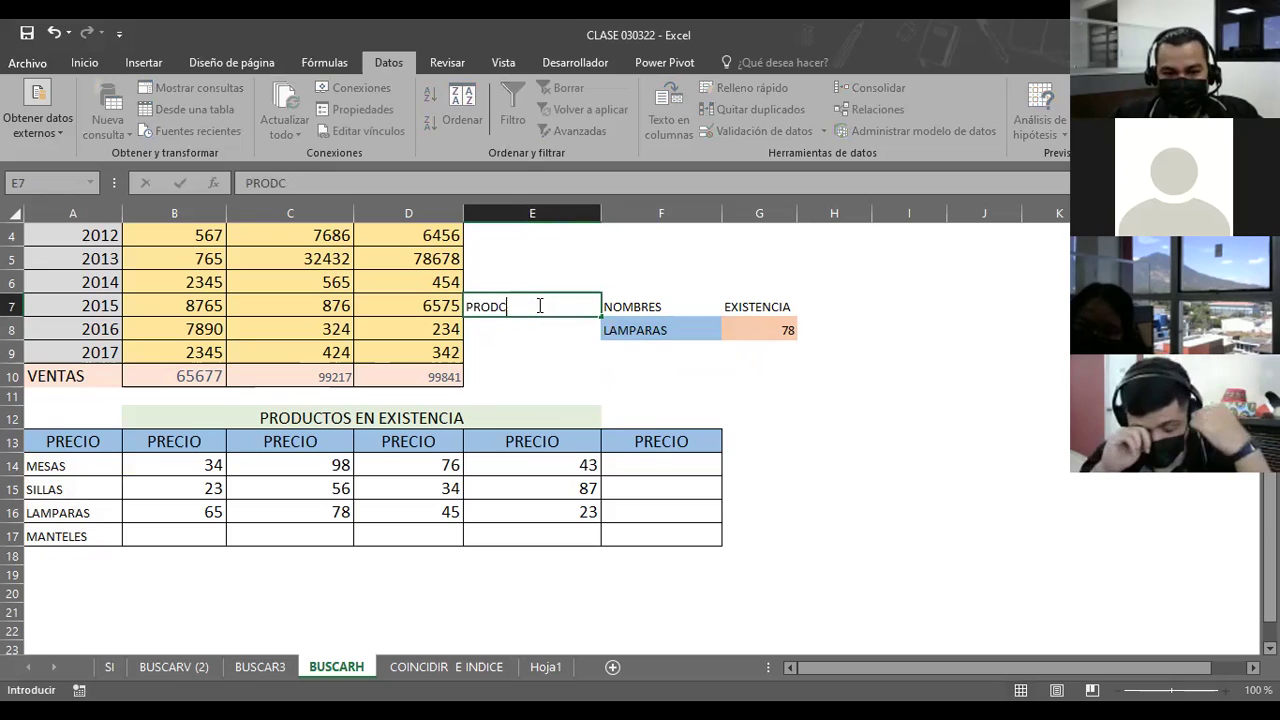
{"action": "type", "text": "UCTO"}
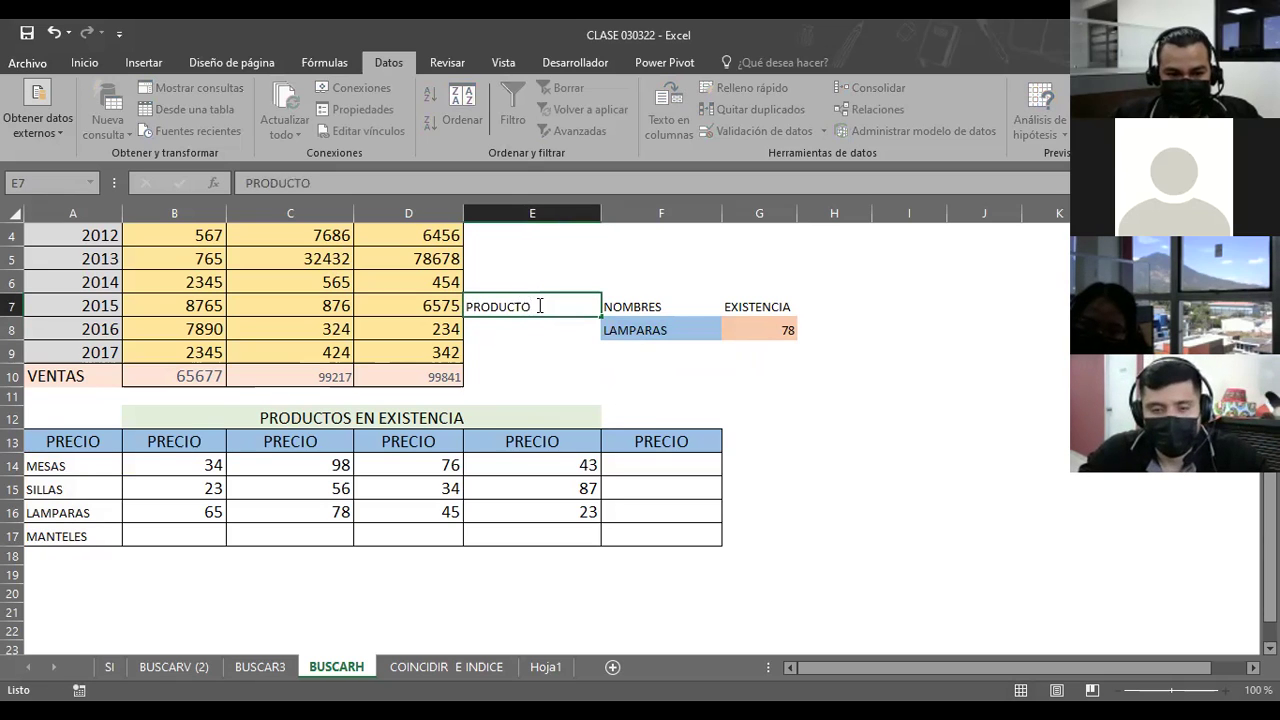
{"action": "key", "text": "Return"}
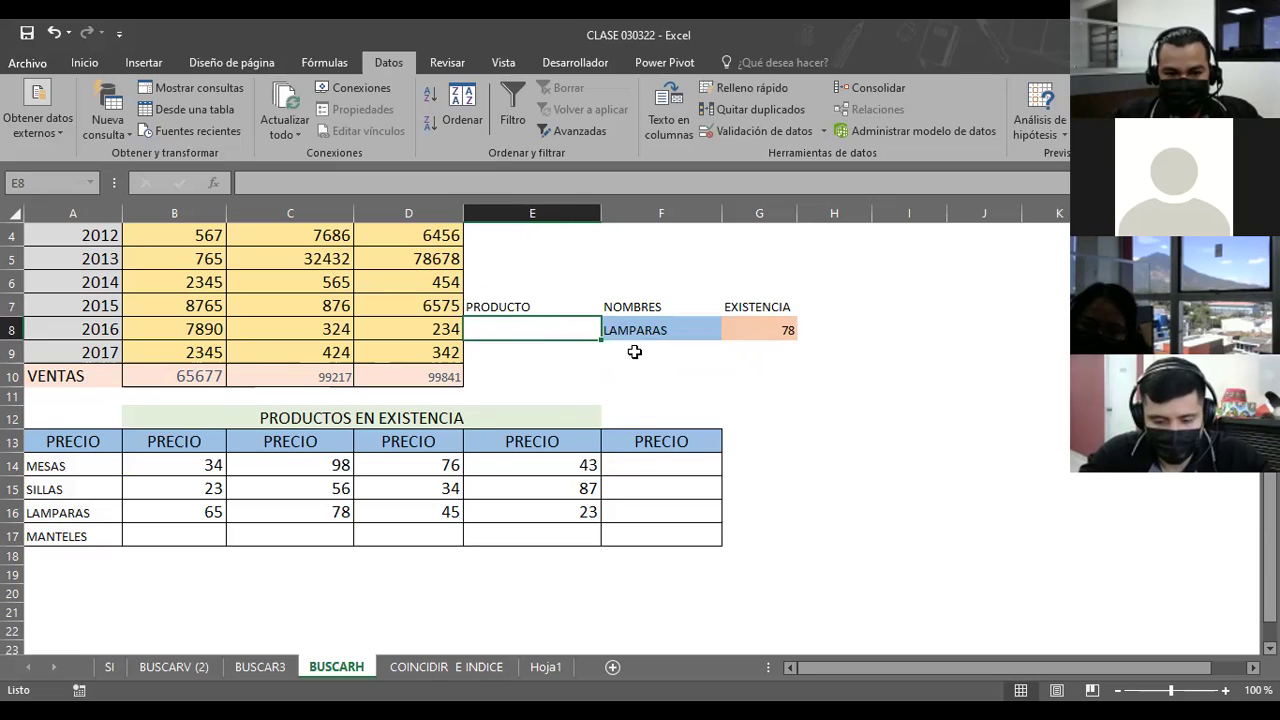
Step: Add a Lista data validation to E8 sourced from the product names in A14:A17
{"action": "left_click", "coordinate": [823, 131]}
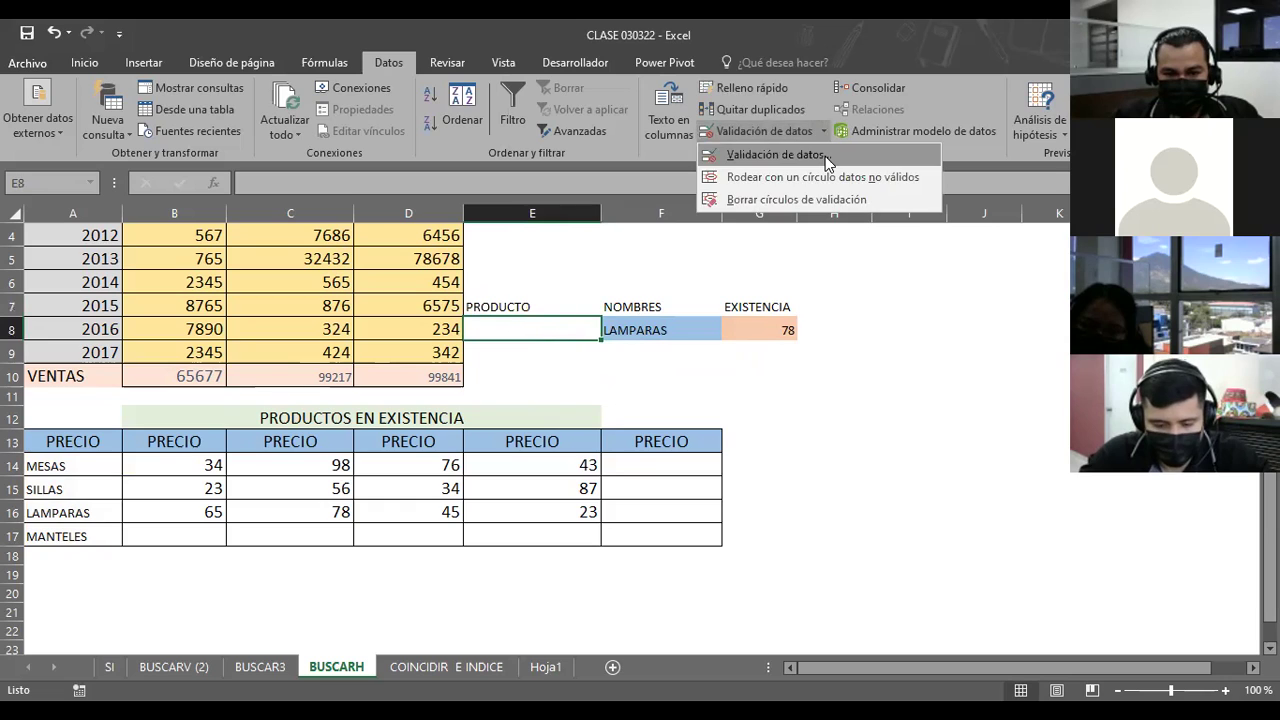
{"action": "left_click", "coordinate": [825, 156]}
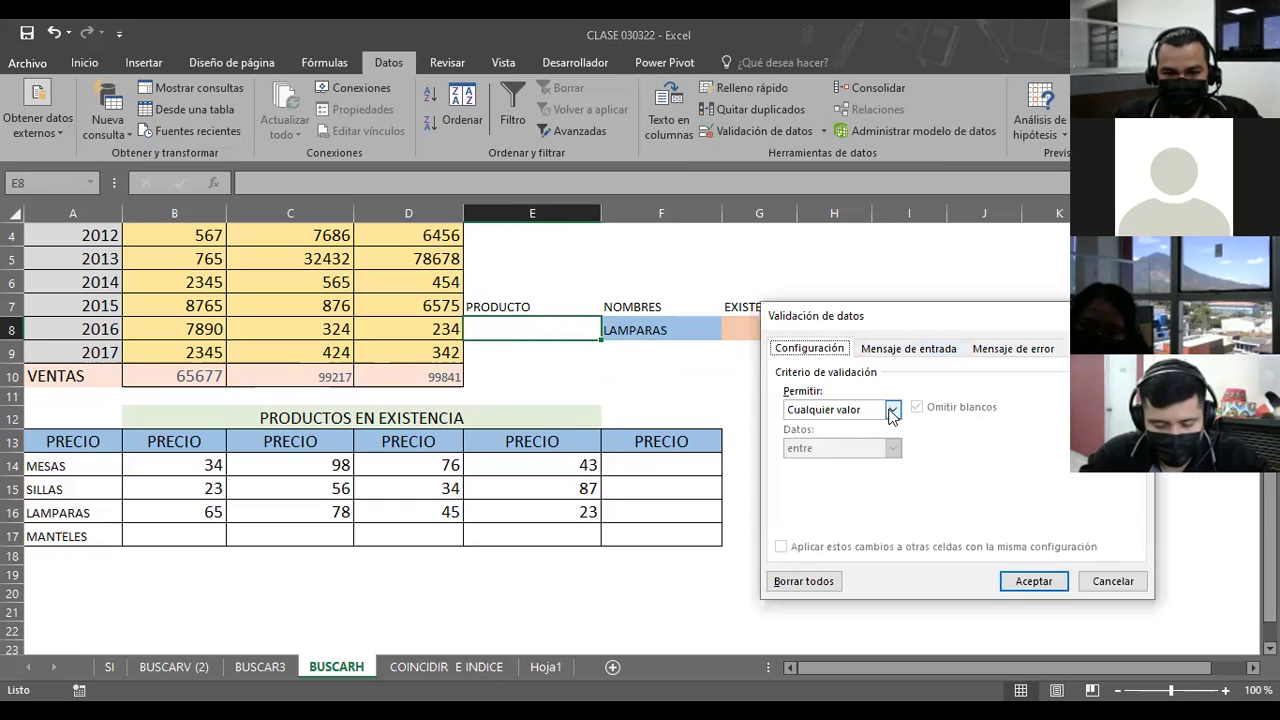
{"action": "left_click", "coordinate": [892, 410]}
{"action": "left_click", "coordinate": [815, 462]}
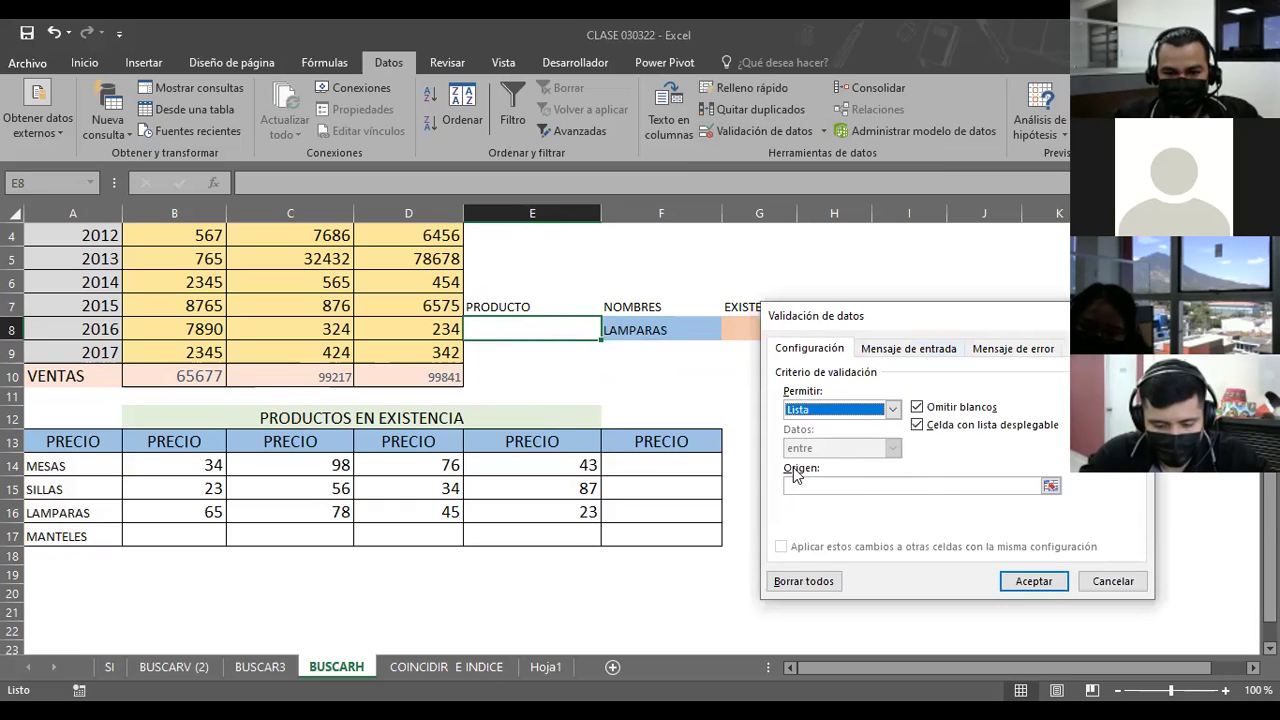
{"action": "left_click", "coordinate": [963, 491]}
{"action": "left_click_drag", "start_coordinate": [73, 466], "coordinate": [70, 541]}
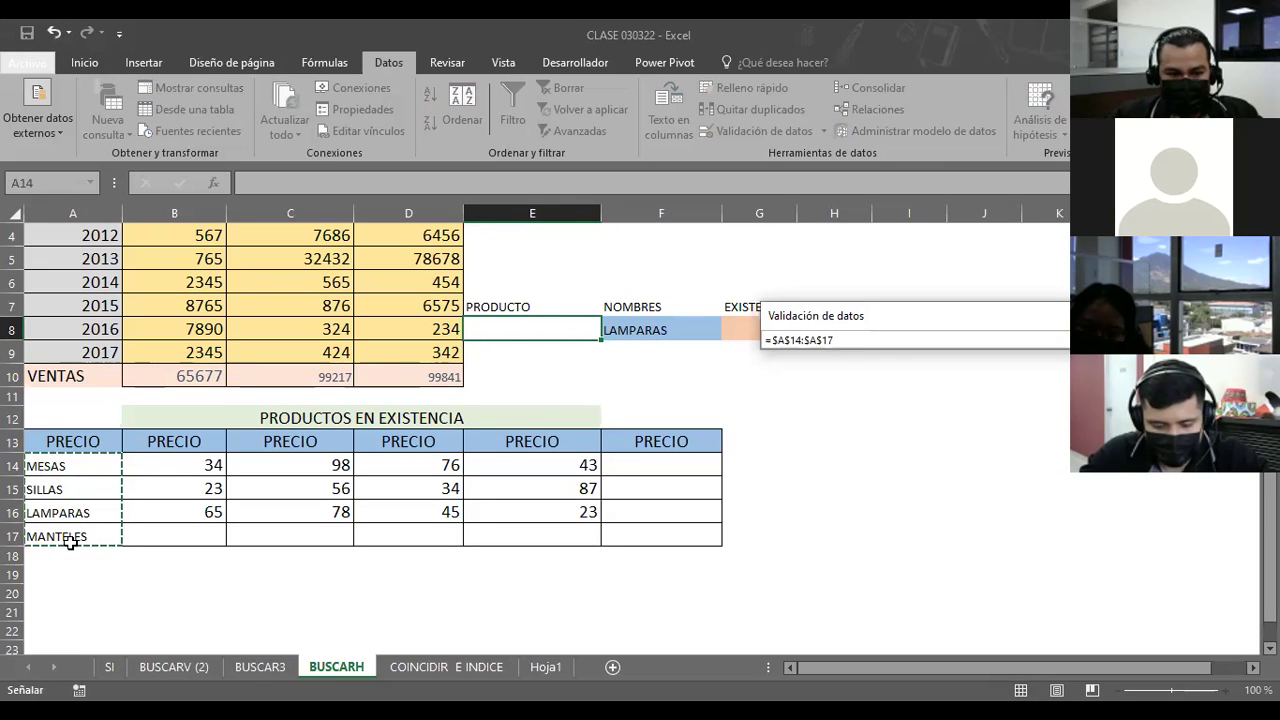
{"action": "key", "text": "Return"}
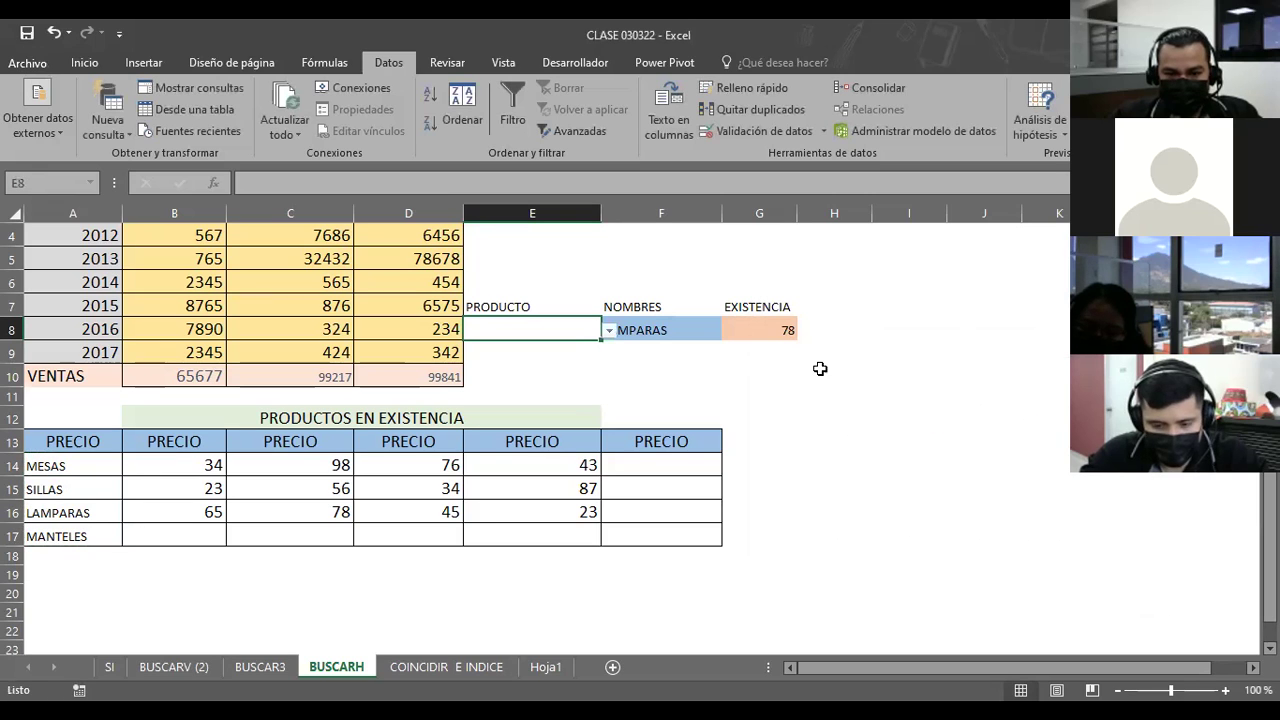
Step: Edit G8's BUSCARV so its lookup value is the product cell E8
{"action": "left_click", "coordinate": [747, 326]}
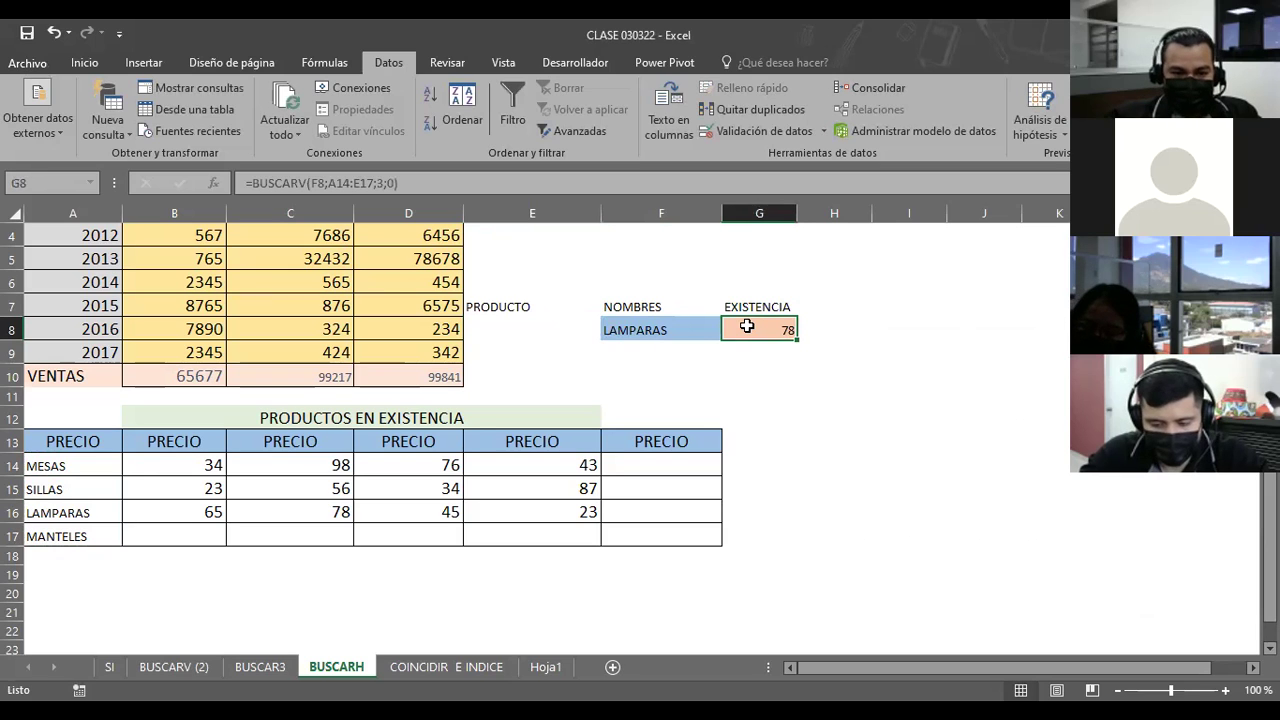
{"action": "left_click", "coordinate": [320, 182]}
{"action": "key", "text": "BackSpace"}
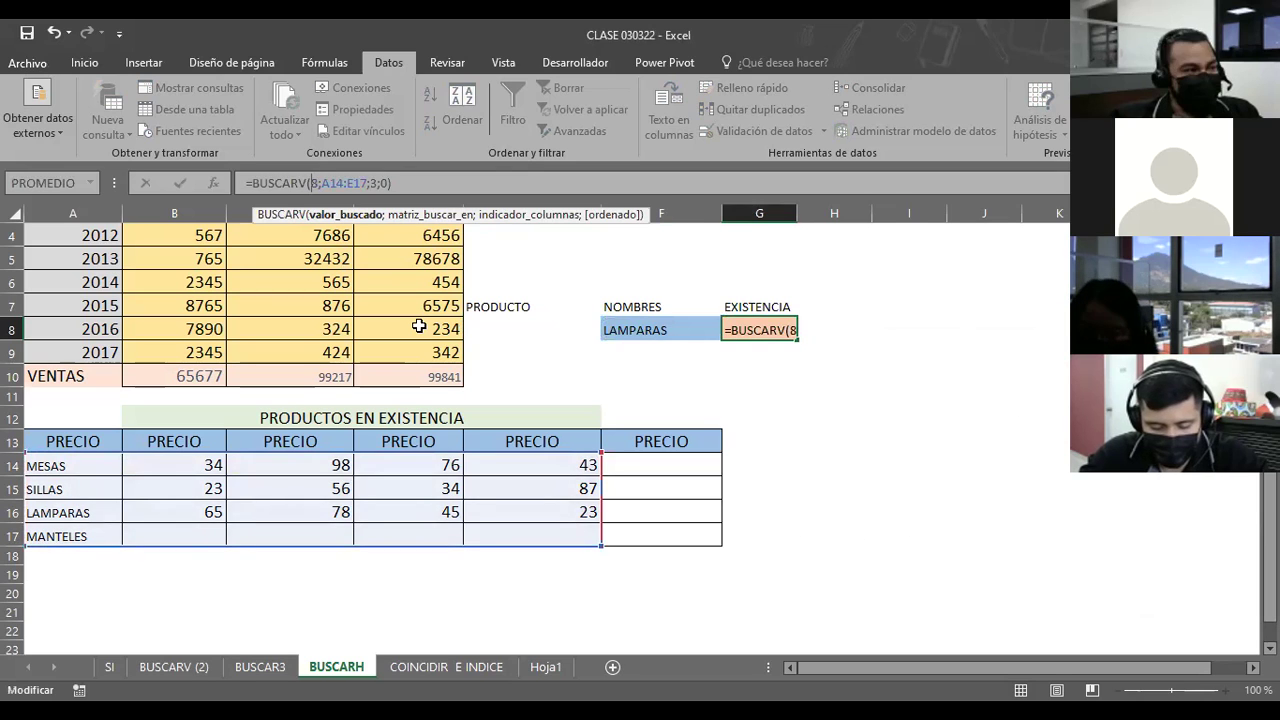
{"action": "key", "text": "Return"}
Step: Test the E8 dropdown by choosing SILLAS, then MANTELES
{"action": "left_click", "coordinate": [575, 329]}
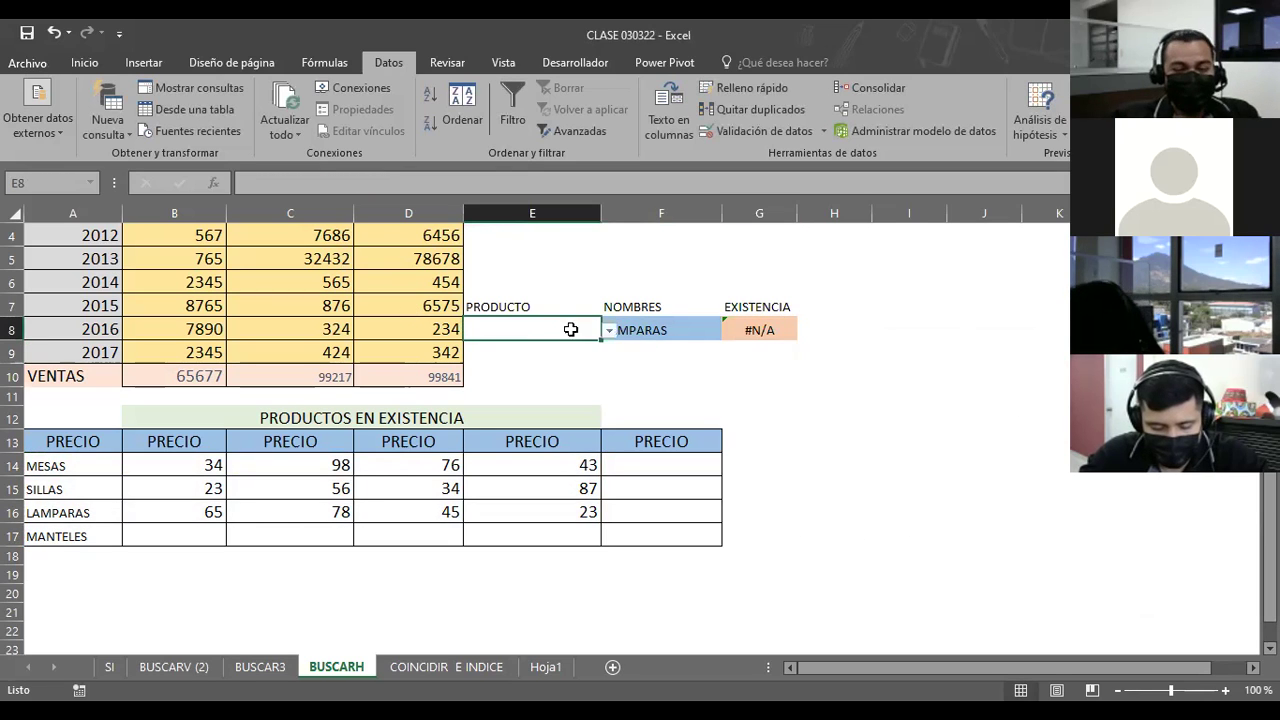
{"action": "left_click", "coordinate": [607, 331]}
{"action": "left_click", "coordinate": [510, 358]}
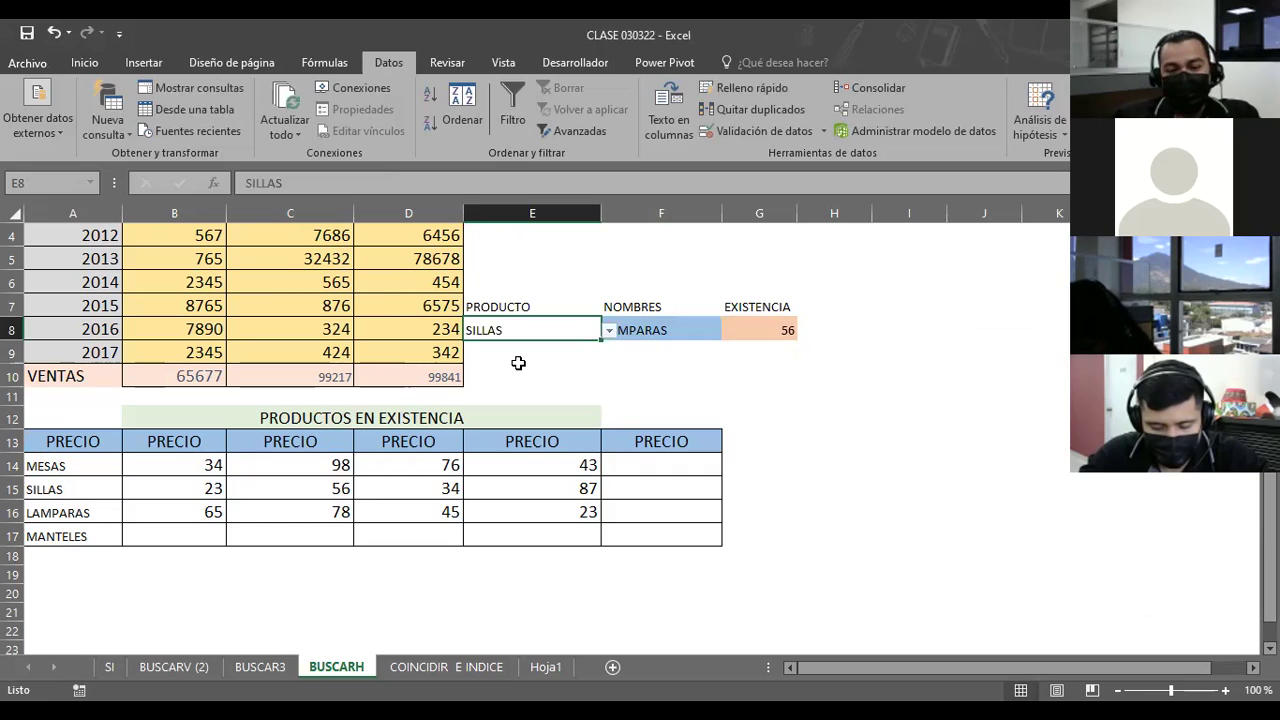
{"action": "left_click", "coordinate": [609, 330]}
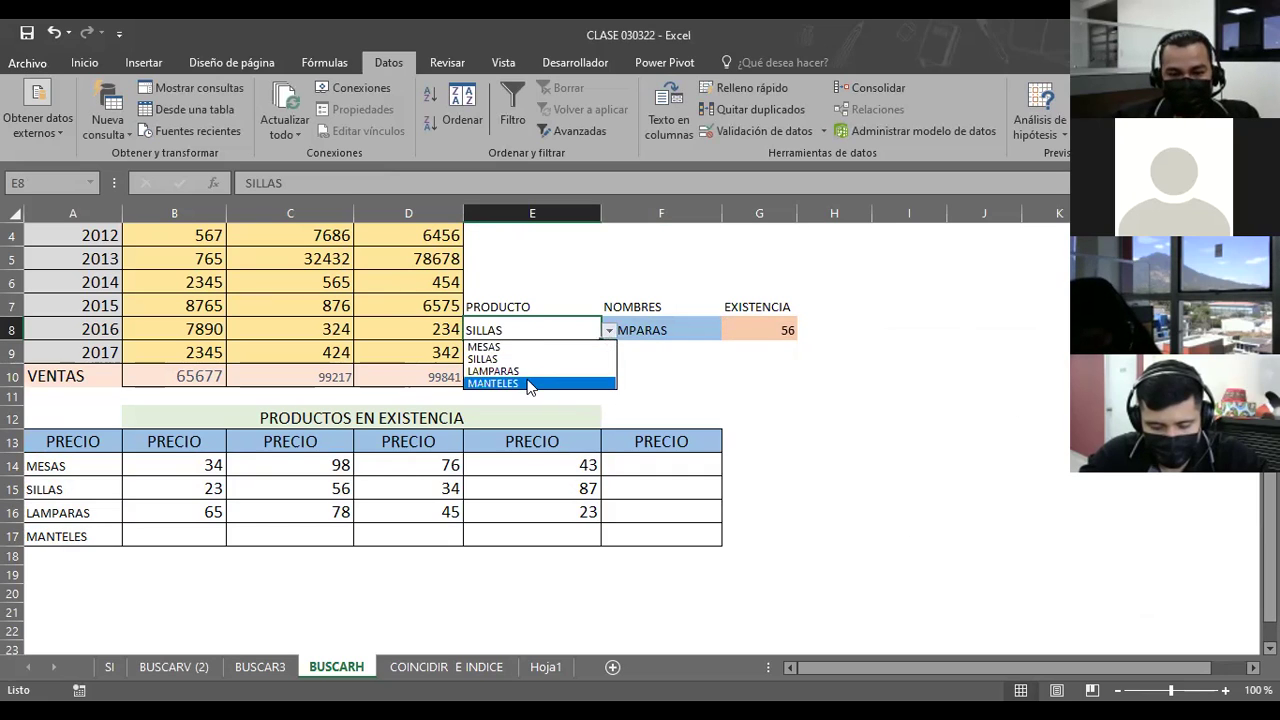
{"action": "left_click", "coordinate": [528, 378]}
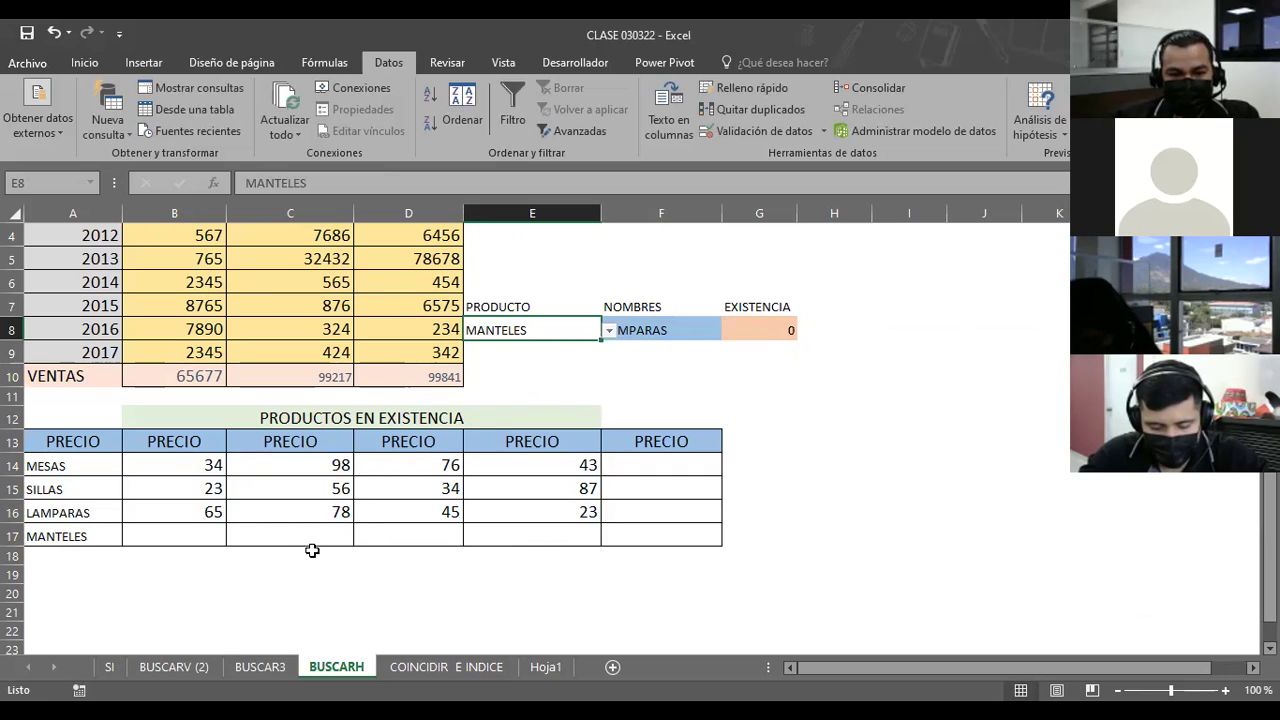
Step: Fill the MANTELES row B17:E17 with 4, 67, 89 and 98
{"action": "left_click", "coordinate": [402, 542]}
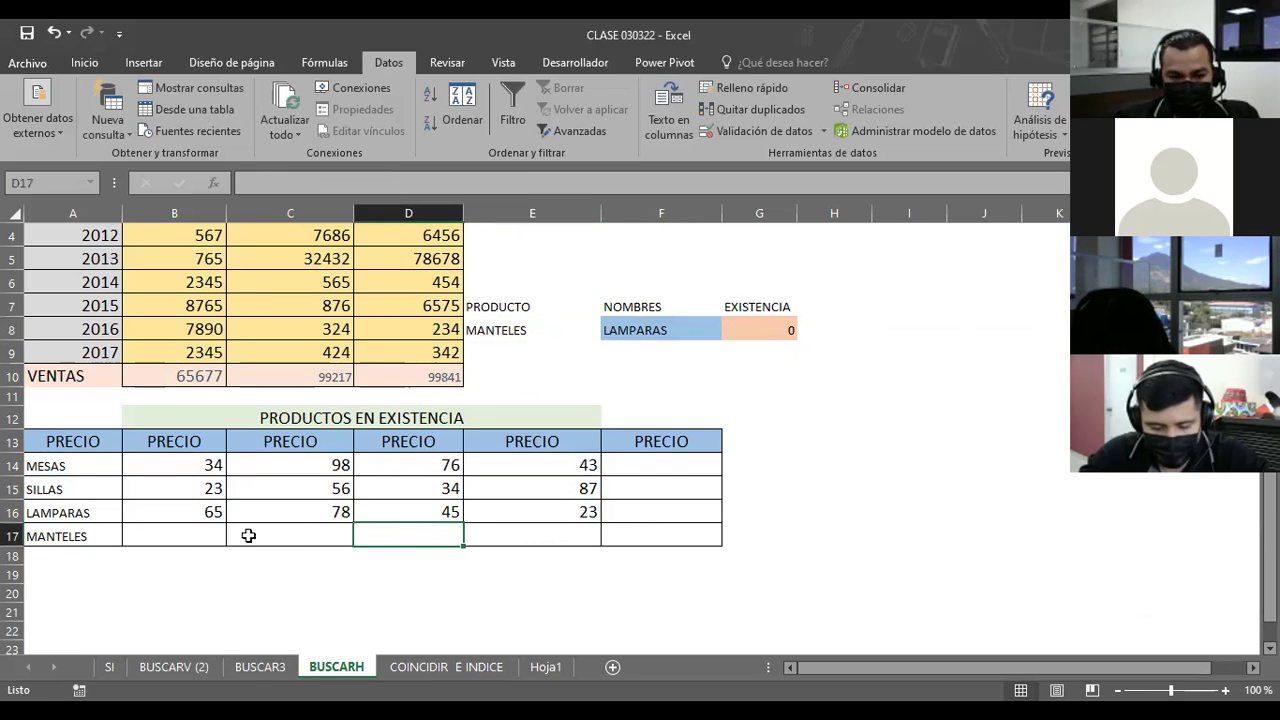
{"action": "left_click", "coordinate": [198, 534]}
{"action": "type", "text": "4"}
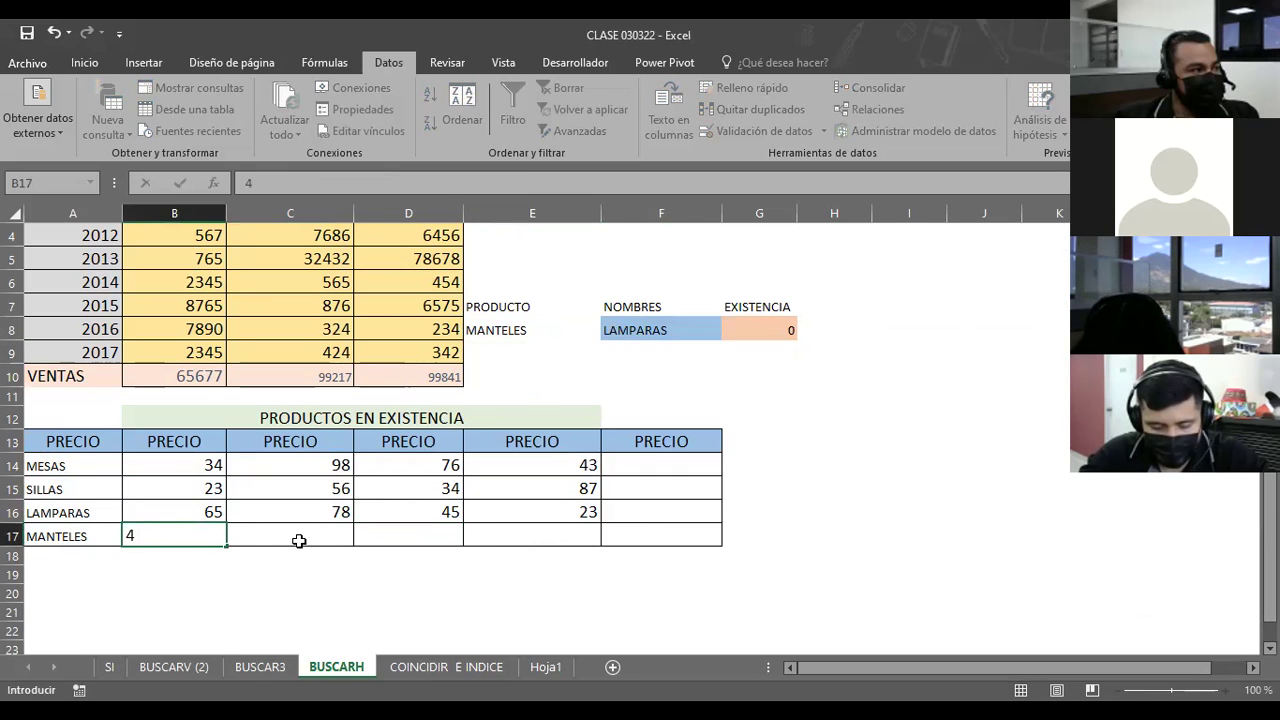
{"action": "left_click", "coordinate": [300, 540]}
{"action": "type", "text": "67"}
{"action": "left_click", "coordinate": [400, 541]}
{"action": "type", "text": "89"}
{"action": "left_click", "coordinate": [540, 539]}
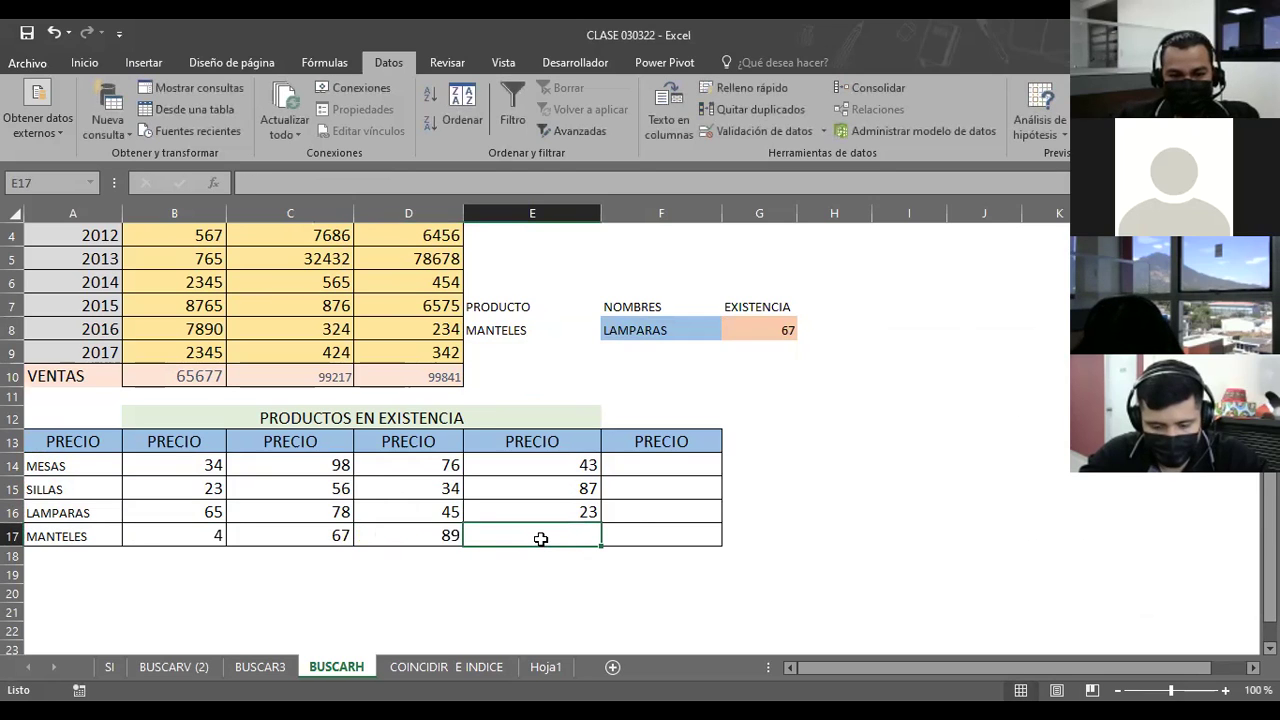
{"action": "type", "text": "98"}
{"action": "left_click", "coordinate": [865, 441]}
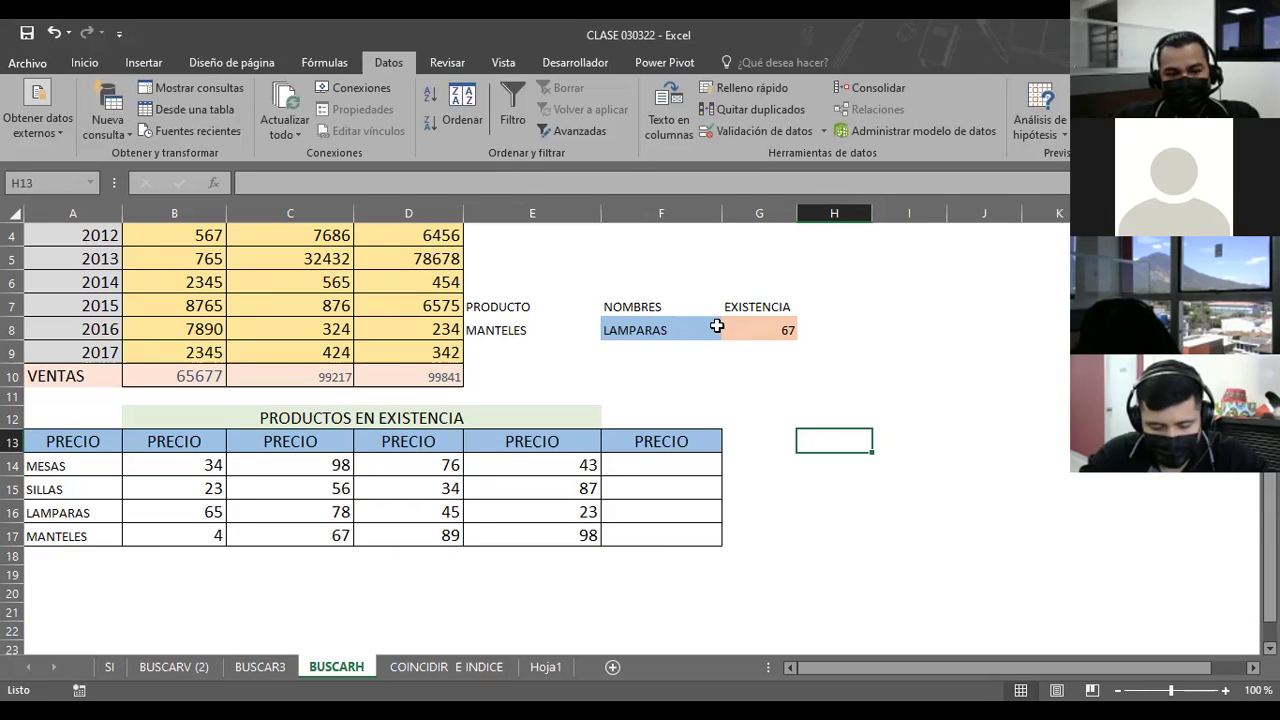
Step: Choose SILLAS in E8 and confirm G8's stock of 56 matches C15
{"action": "left_click", "coordinate": [755, 330]}
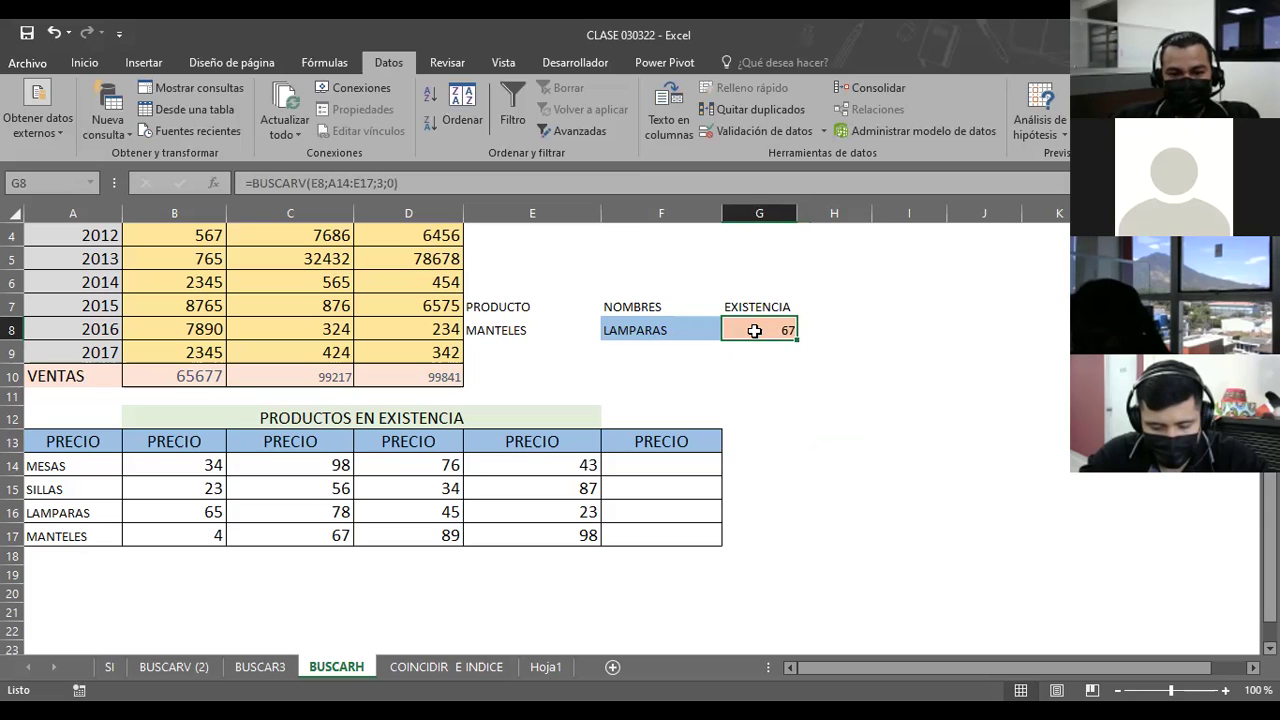
{"action": "left_click", "coordinate": [635, 330]}
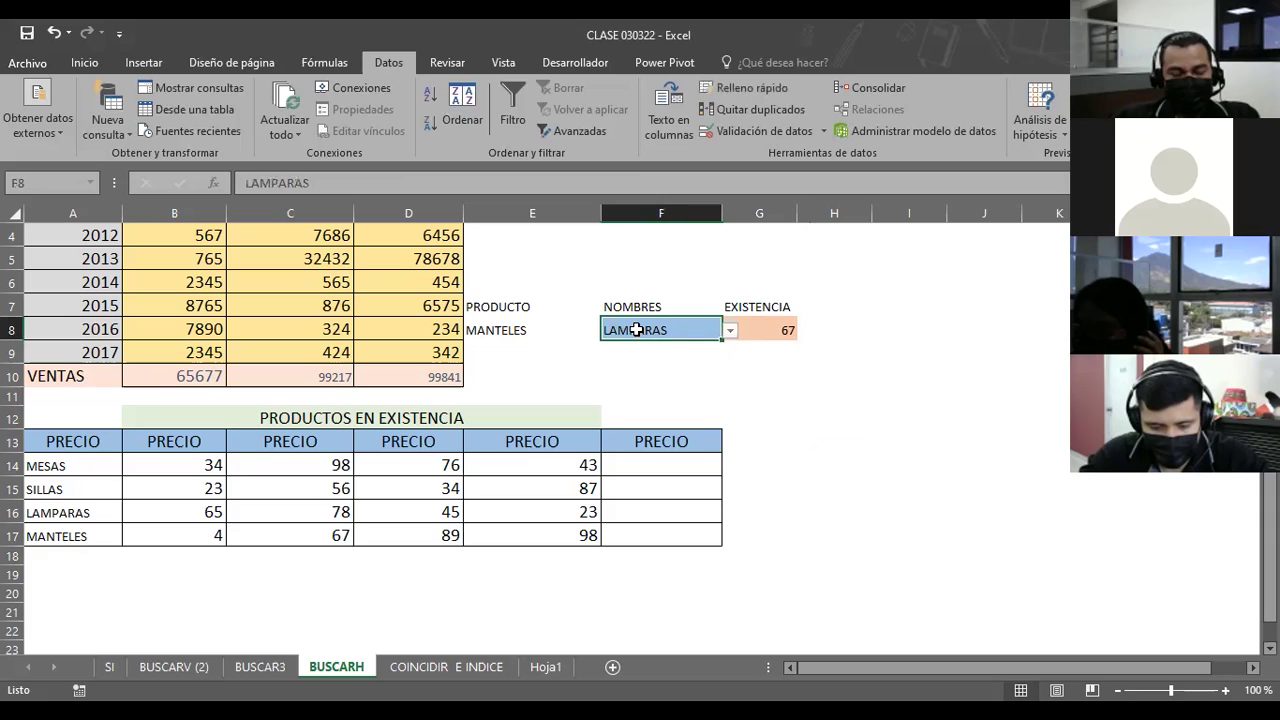
{"action": "left_click", "coordinate": [730, 331]}
{"action": "key", "text": "Escape"}
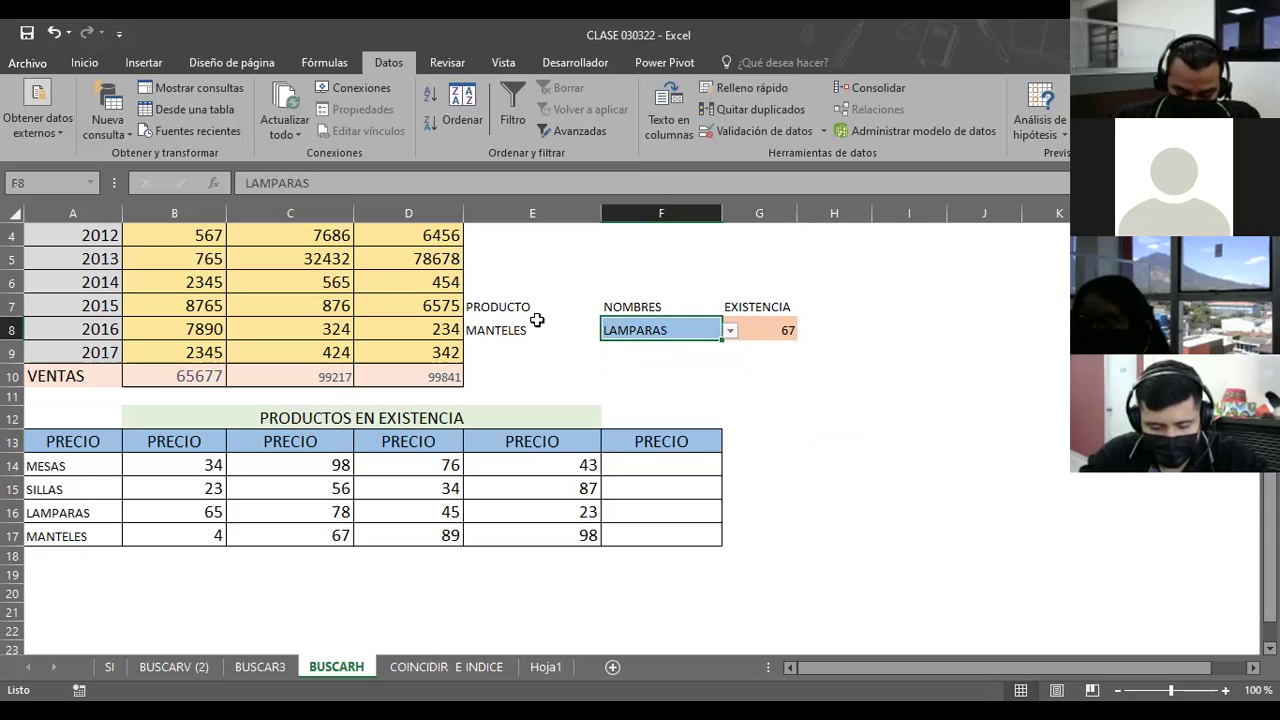
{"action": "left_click", "coordinate": [502, 328]}
{"action": "left_click", "coordinate": [608, 331]}
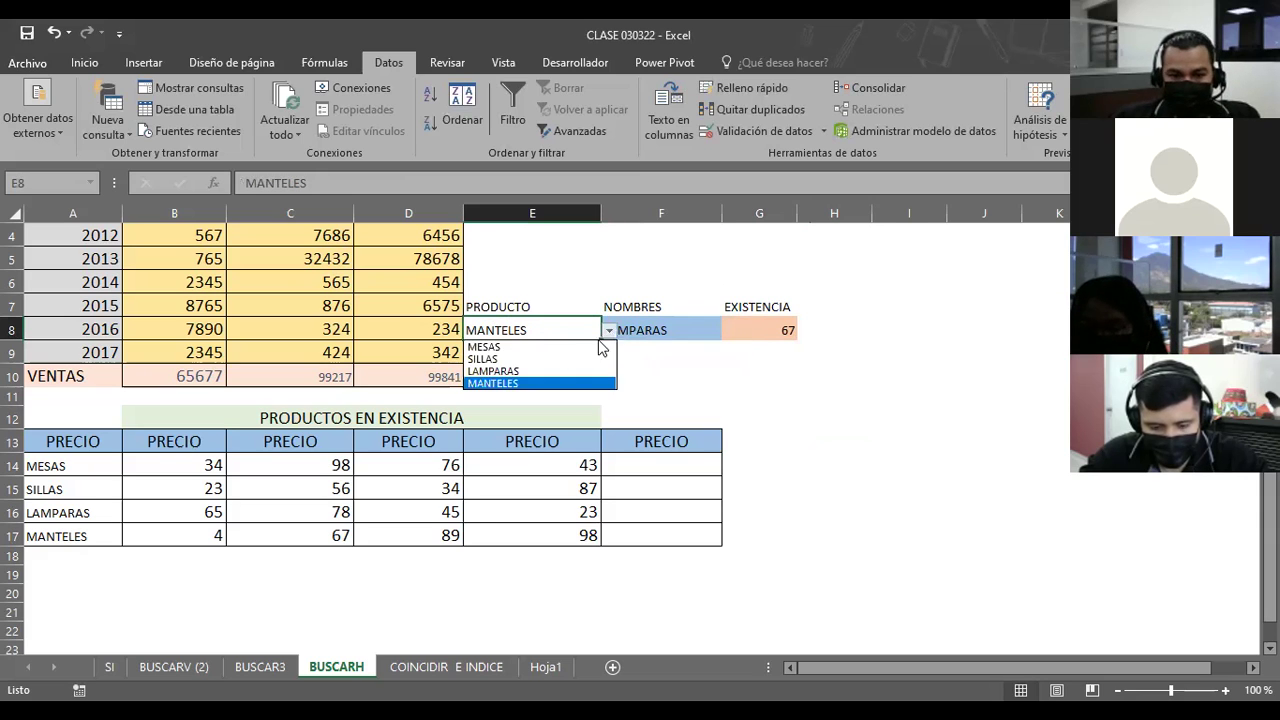
{"action": "left_click", "coordinate": [512, 358]}
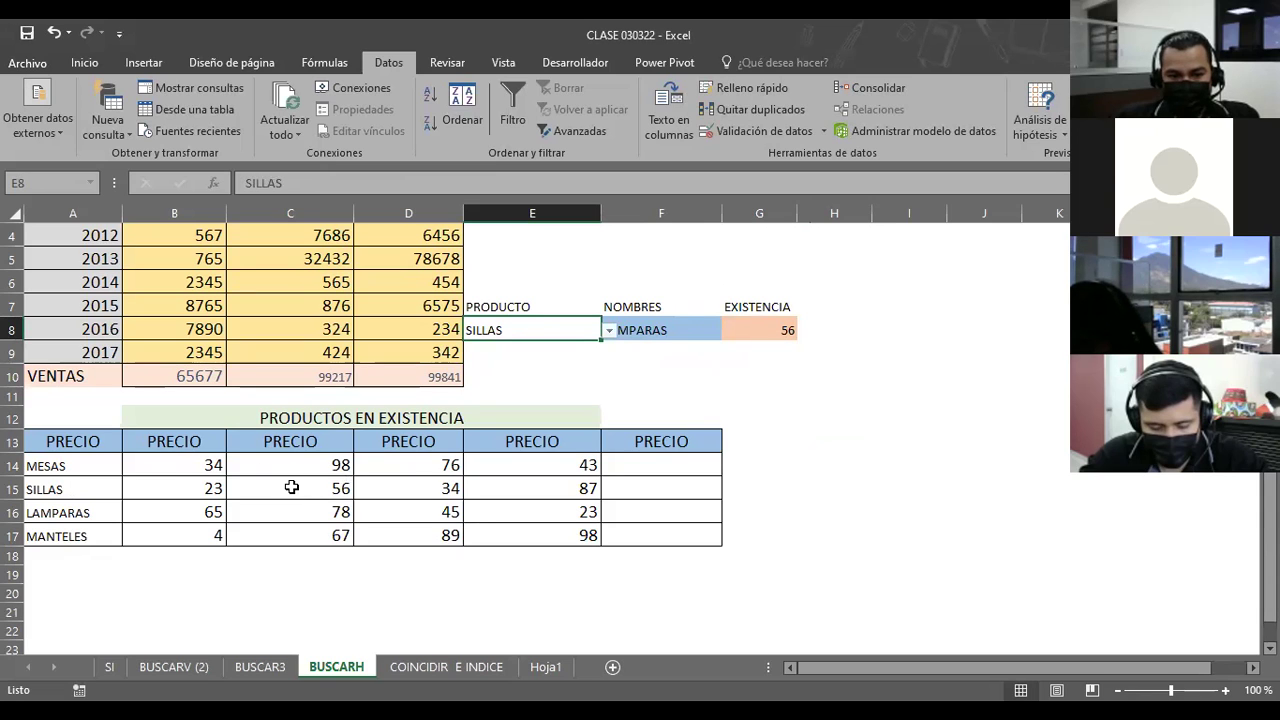
{"action": "left_click", "coordinate": [291, 487]}
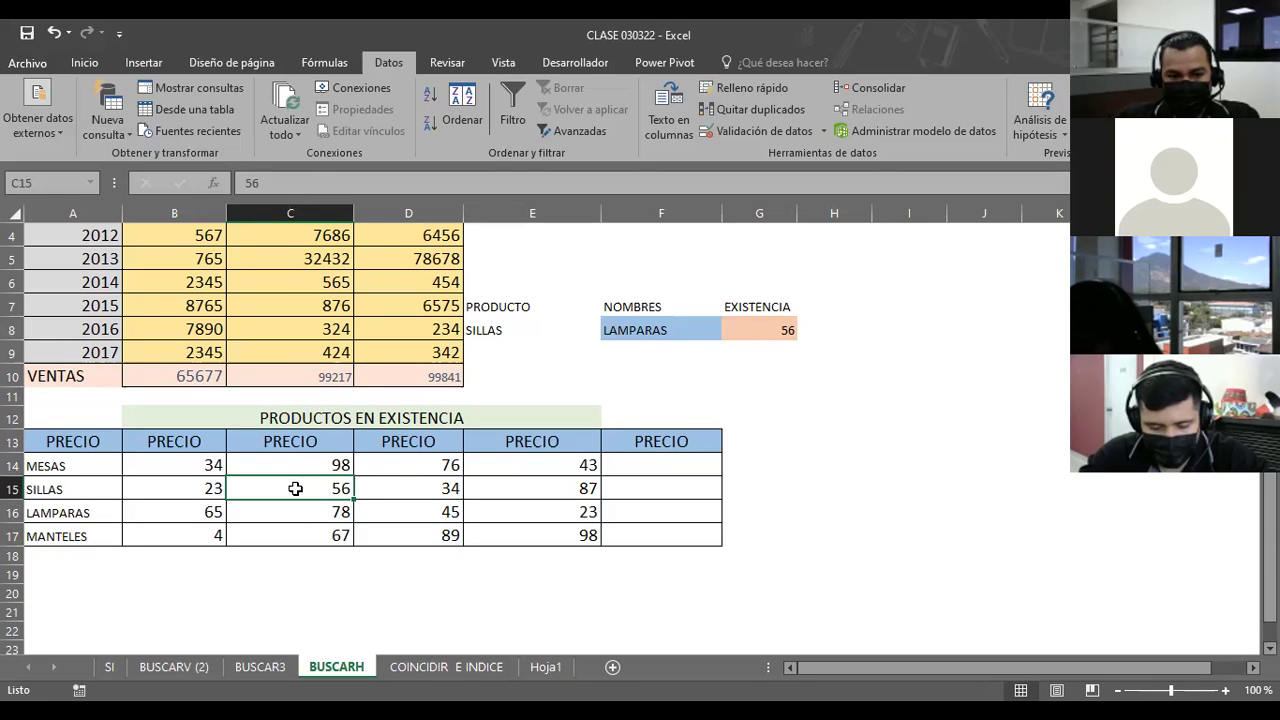
{"action": "left_click", "coordinate": [510, 330]}
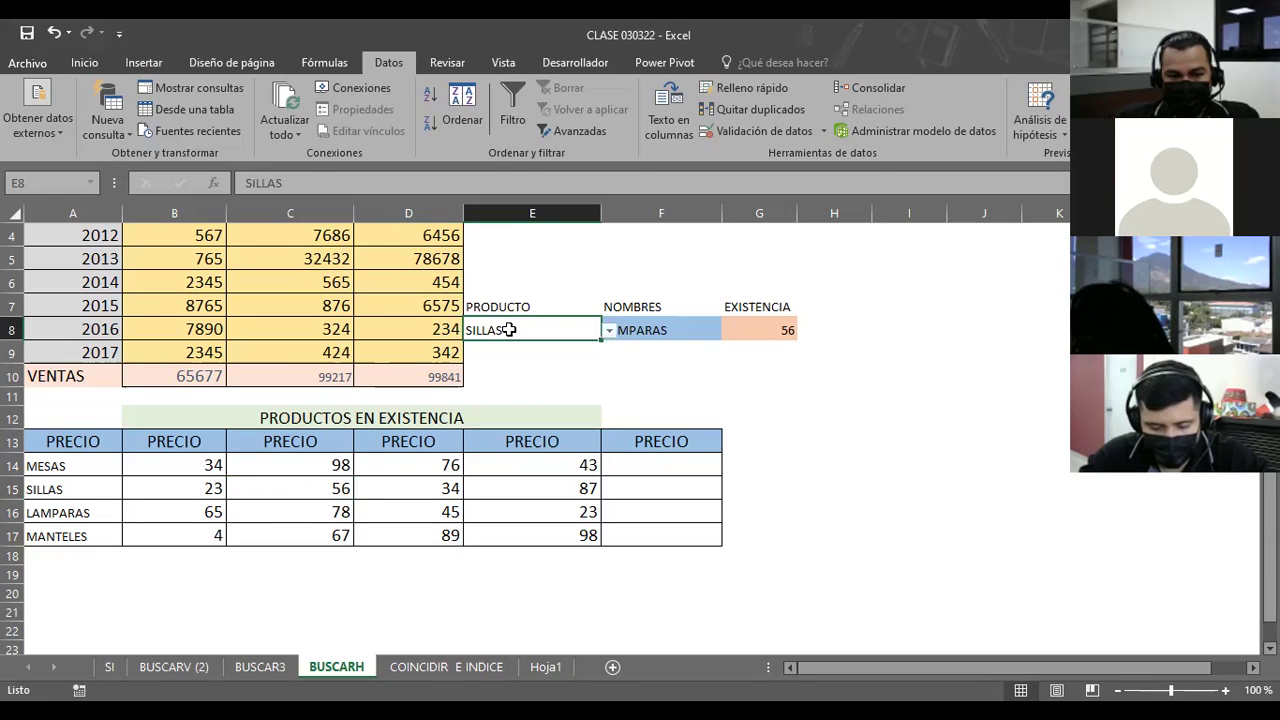
{"action": "left_click", "coordinate": [608, 331]}
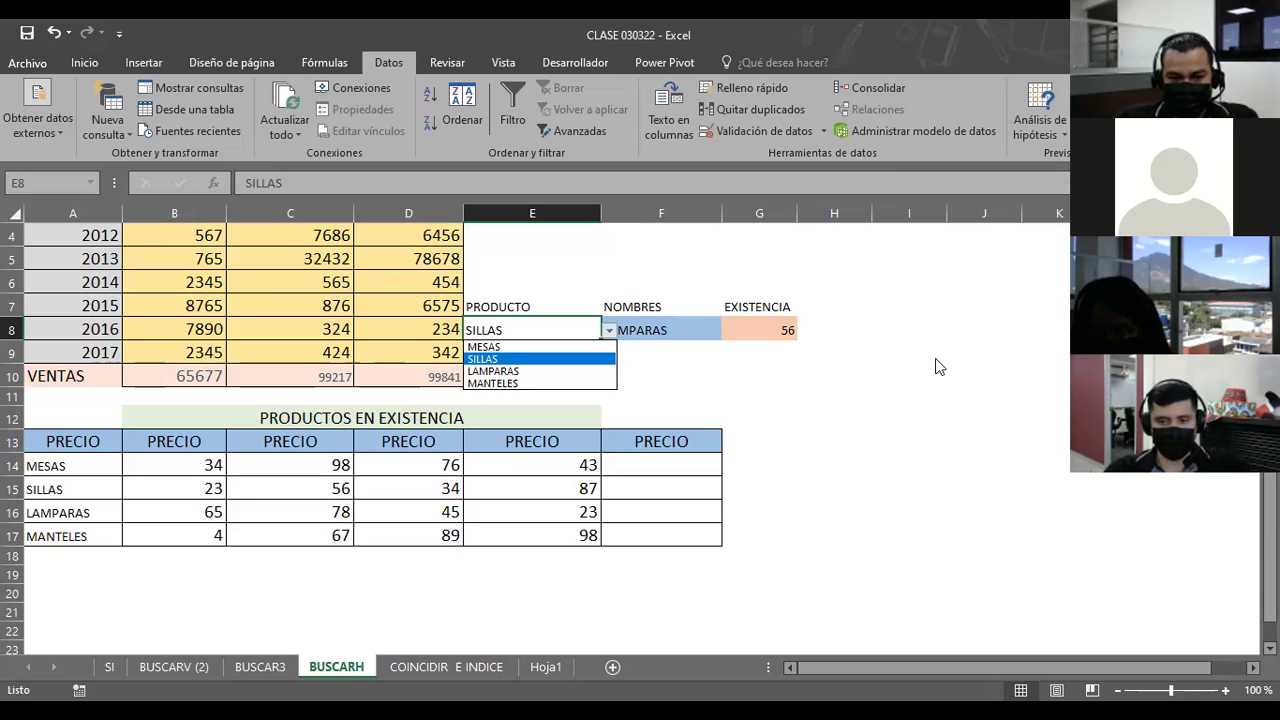
{"action": "key", "text": "Escape"}
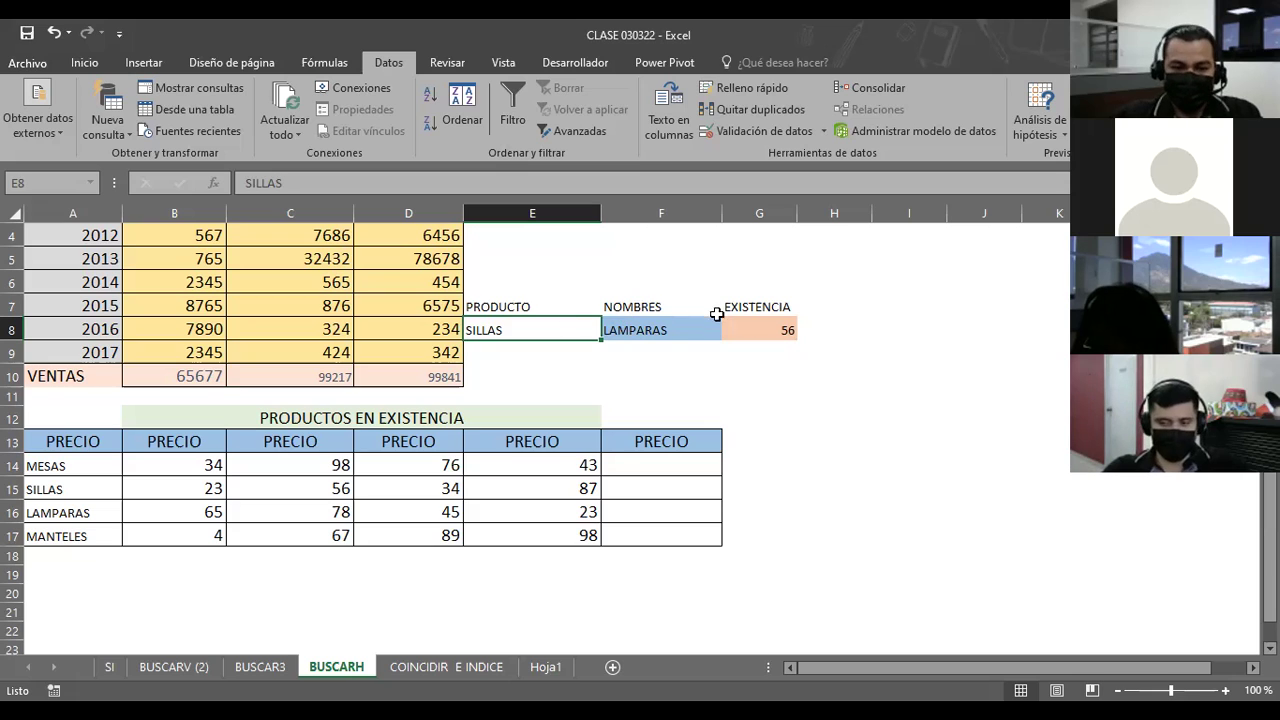
{"action": "left_click", "coordinate": [772, 327]}
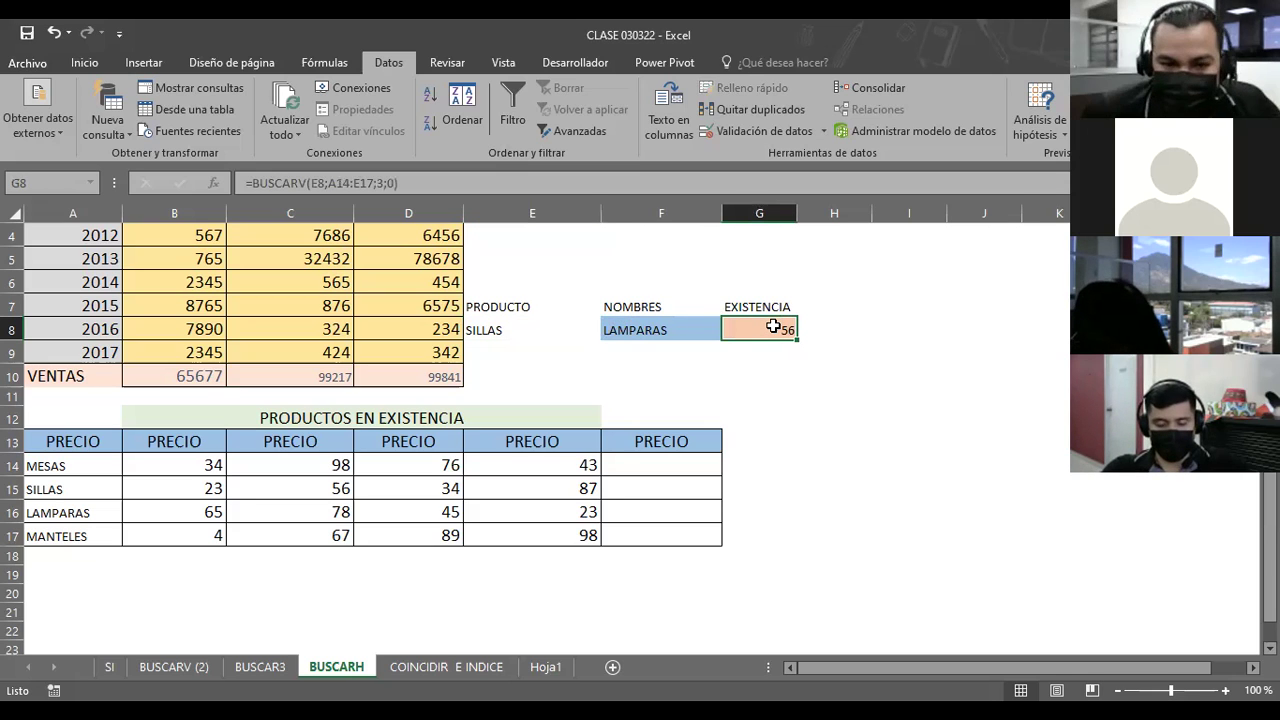
{"action": "double_click", "coordinate": [773, 327]}
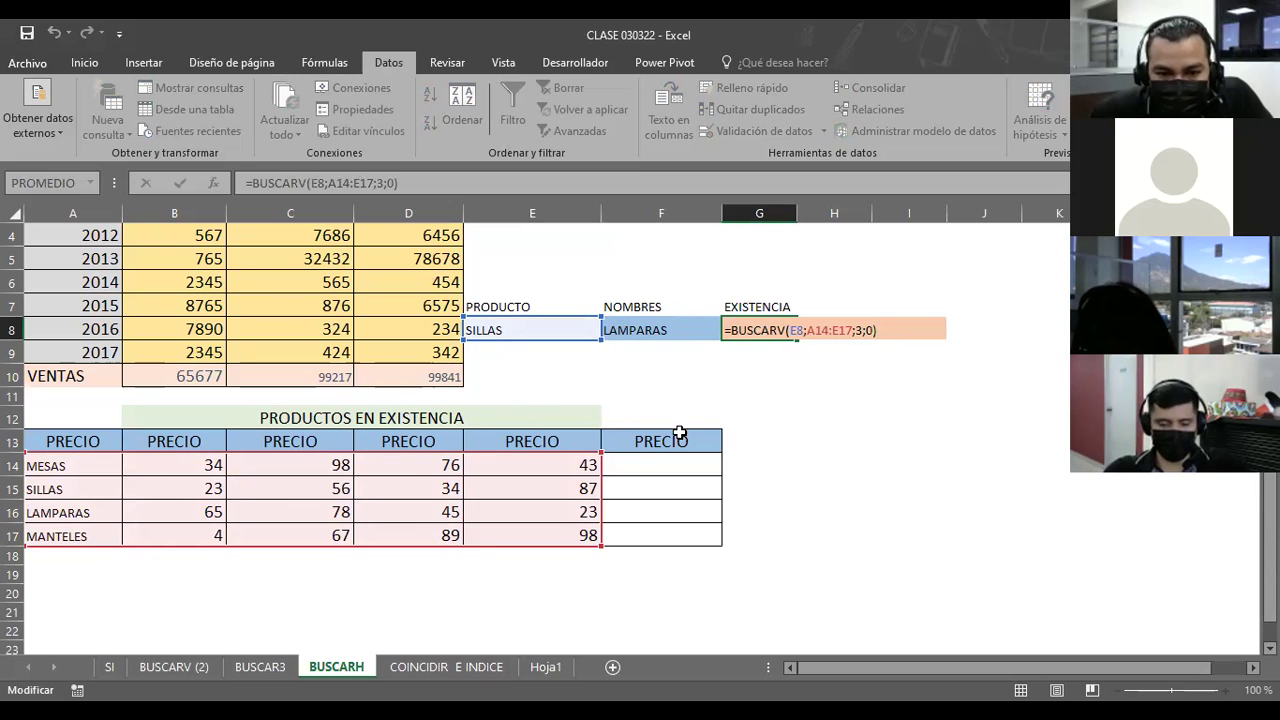
Step: Open the COINCIDIR E INDICE sheet, then switch to the PowerPoint presentation
{"action": "left_click", "coordinate": [596, 379]}
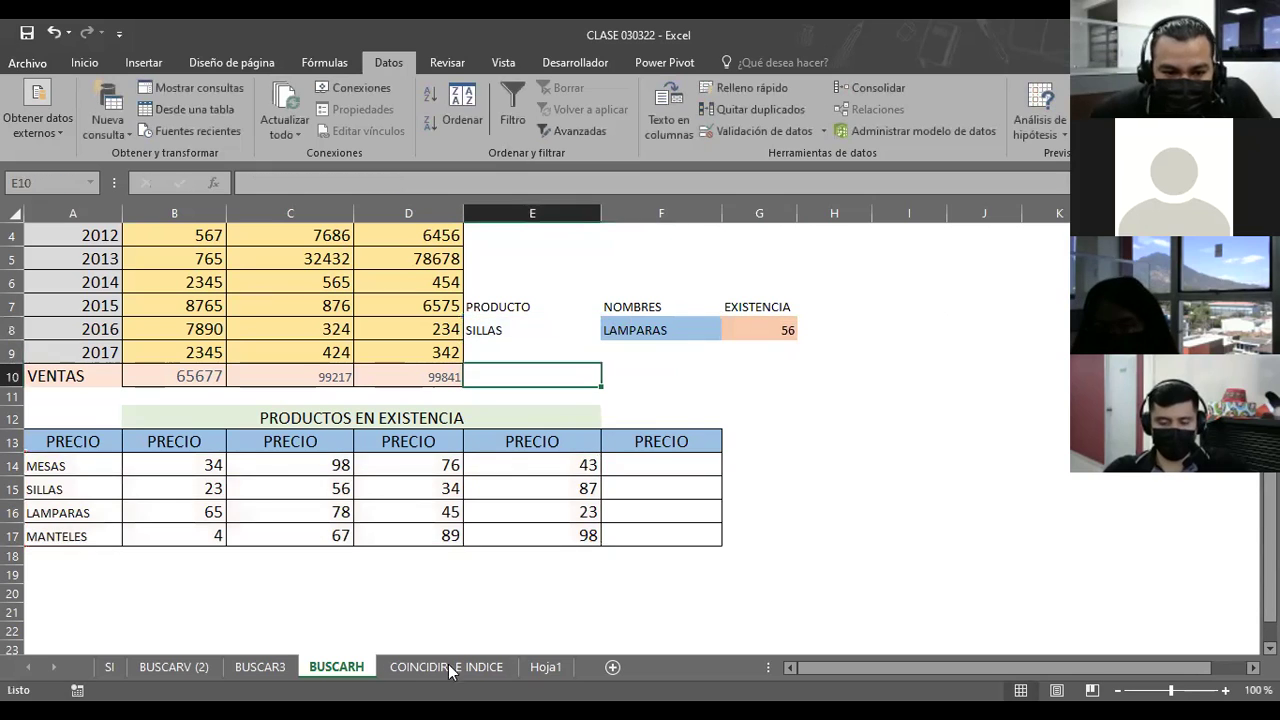
{"action": "left_click", "coordinate": [441, 668]}
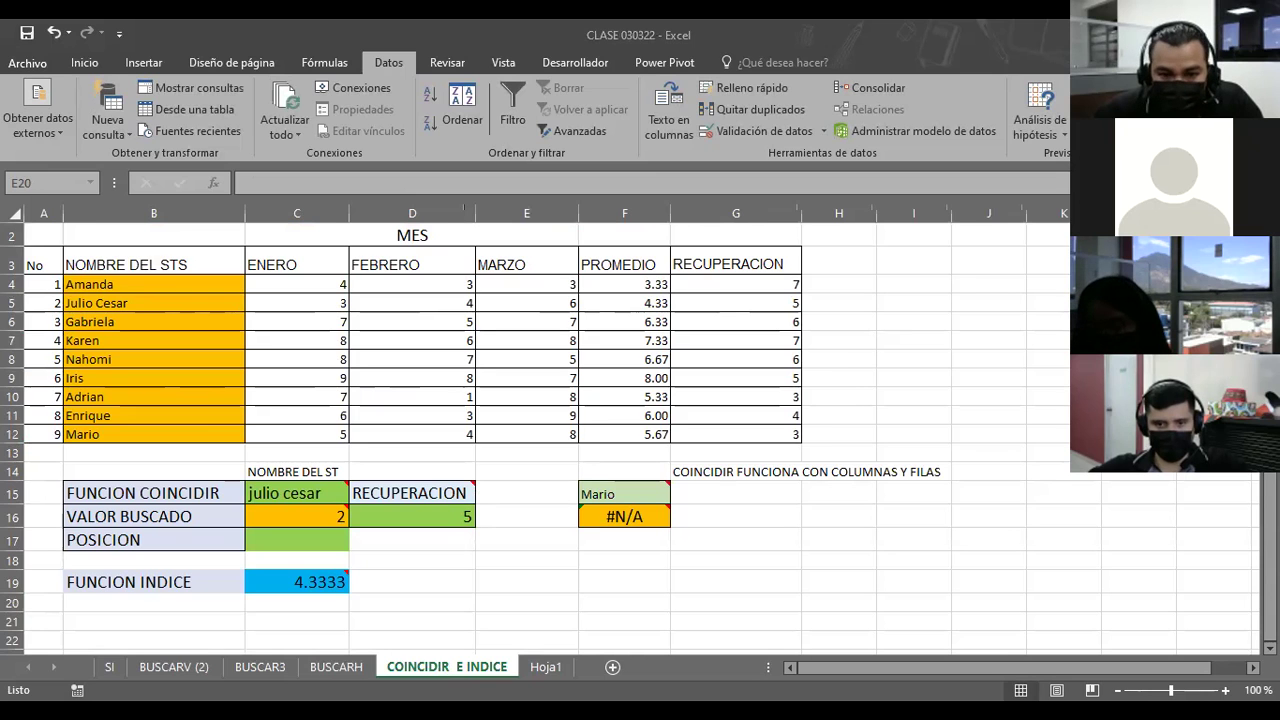
{"action": "key", "text": "alt+Tab"}
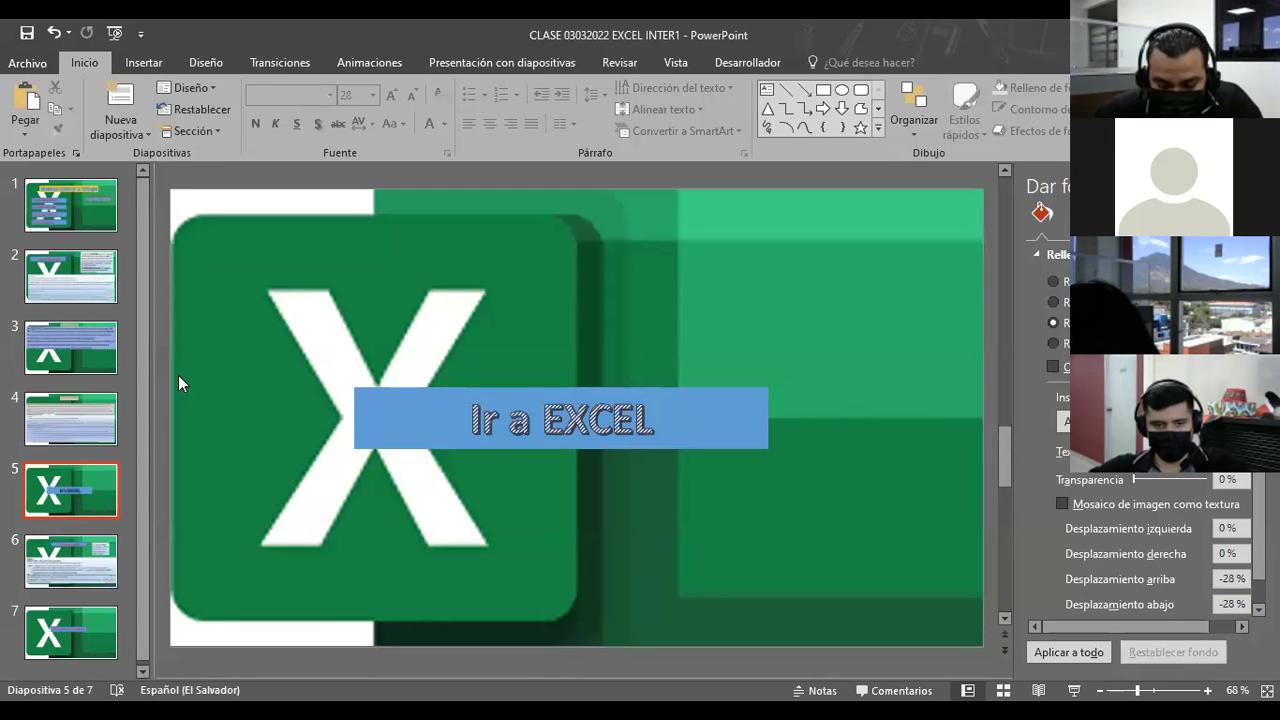
Step: Start the slide show from the current slide and advance two slides
{"action": "key", "text": "shift+F5"}
{"action": "key", "text": "Right"}
{"action": "key", "text": "Right"}
{"action": "key", "text": "Right"}
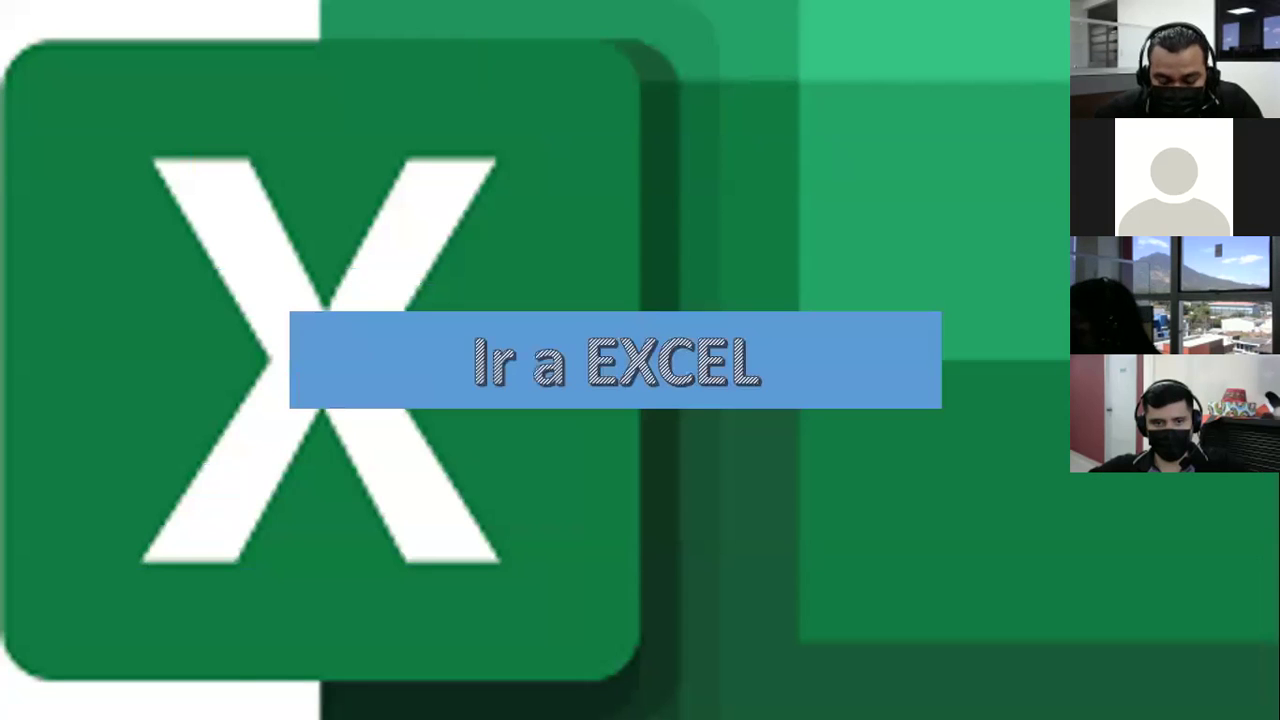
{"action": "key", "text": "Right"}
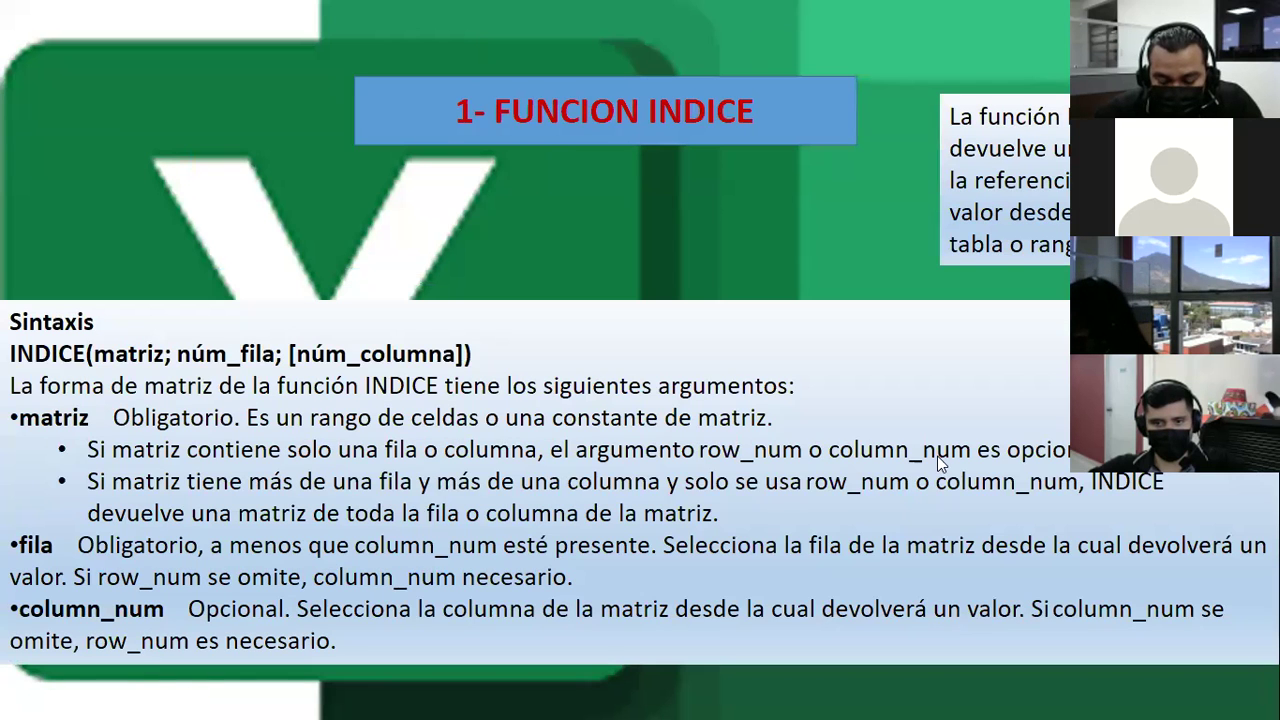
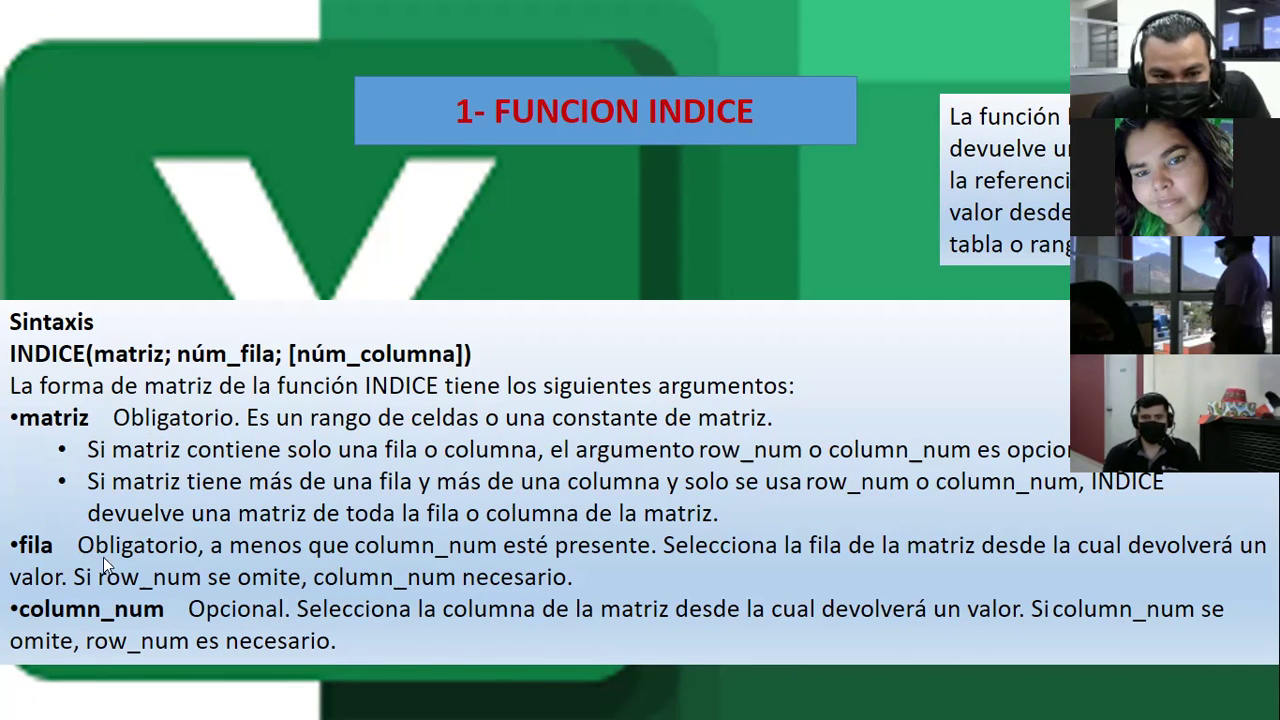
Step: Advance to the final DISCUSIÓN Y PREGUNTAS slide, end the slideshow, and switch to the Excel workbook
{"action": "left_click", "coordinate": [244, 560]}
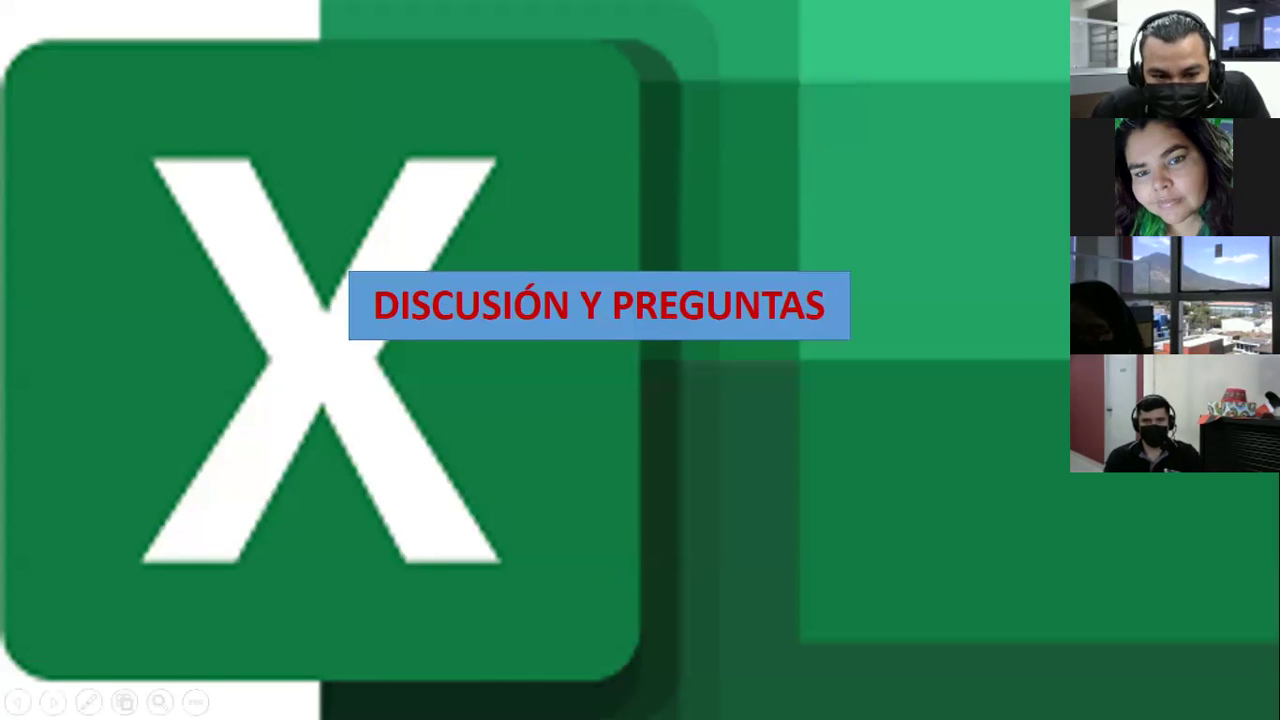
{"action": "key", "text": "Escape"}
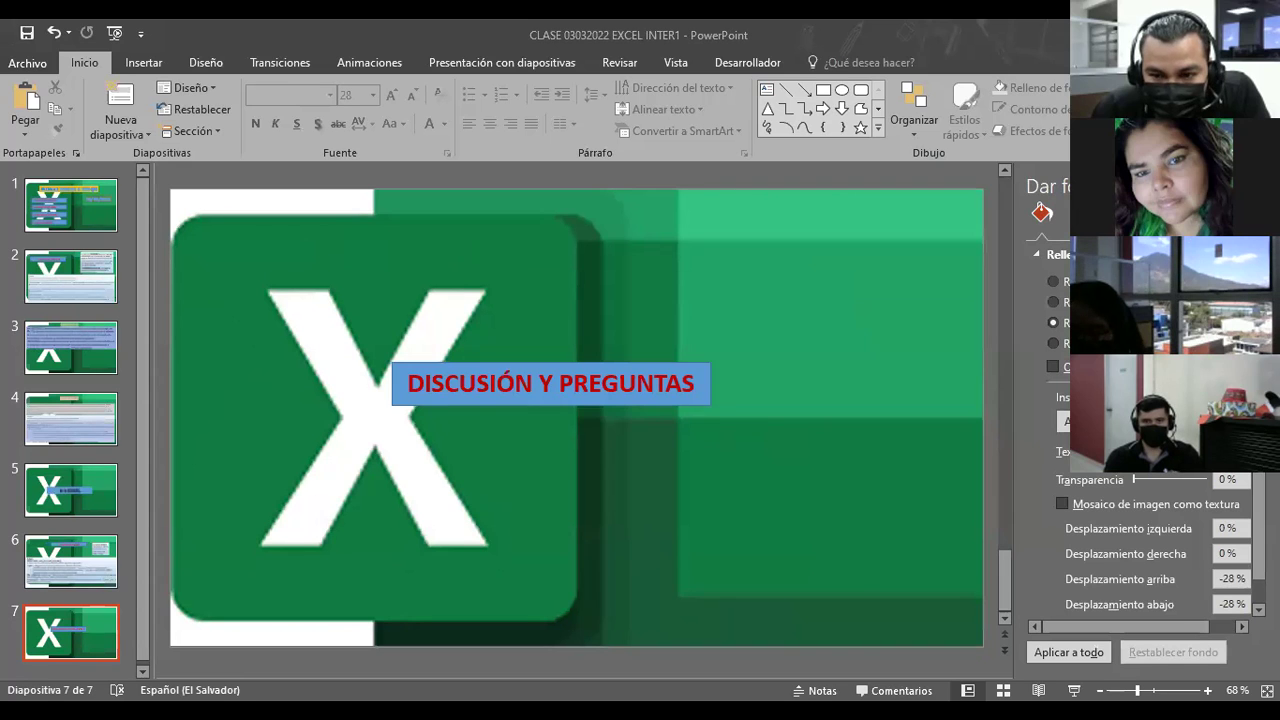
{"action": "key", "text": "alt+Tab"}
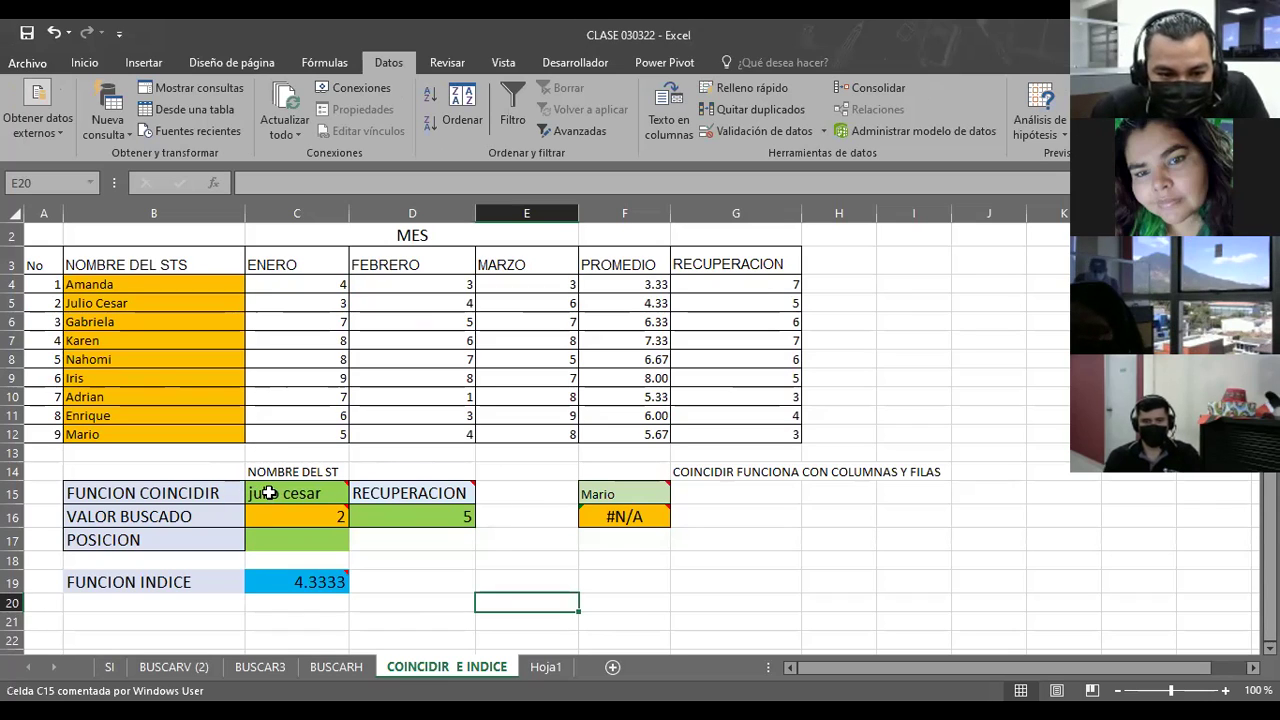
Step: Inspect the name in C15, the RECUPERACION header in D15 and the COINCIDIR formulas in C16 and D16, then return to PowerPoint
{"action": "left_click", "coordinate": [269, 493]}
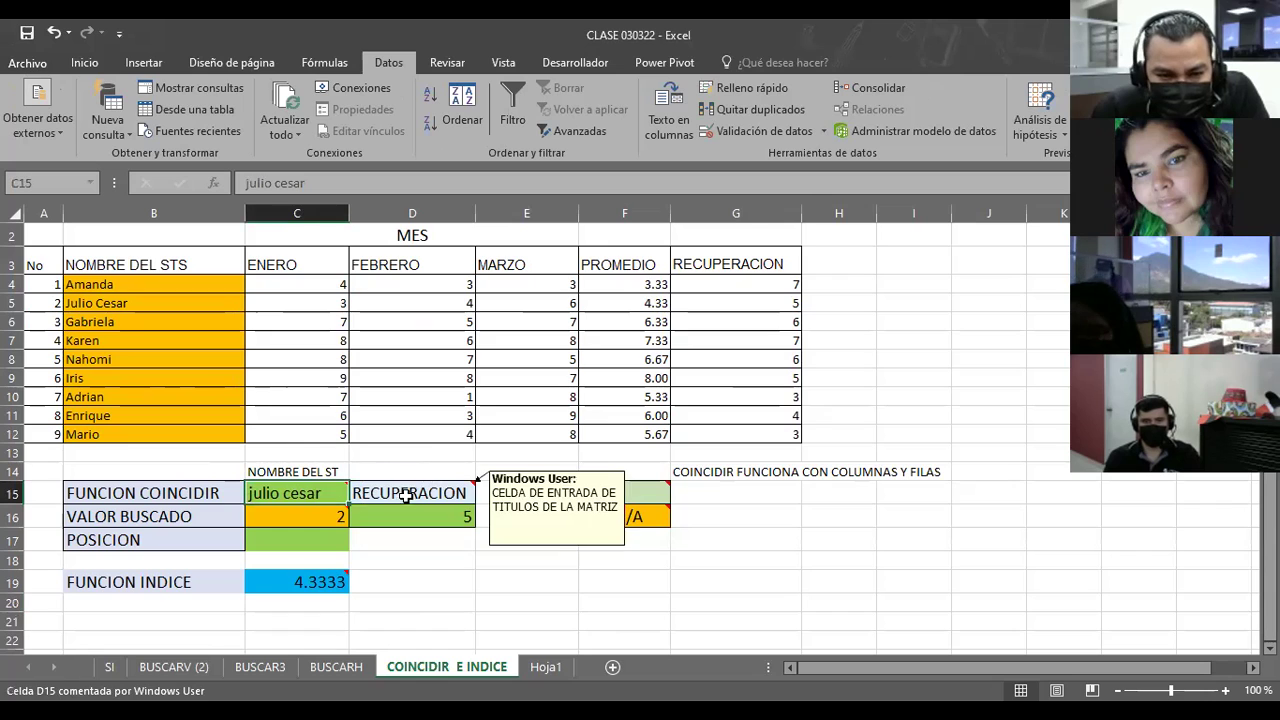
{"action": "left_click", "coordinate": [389, 494]}
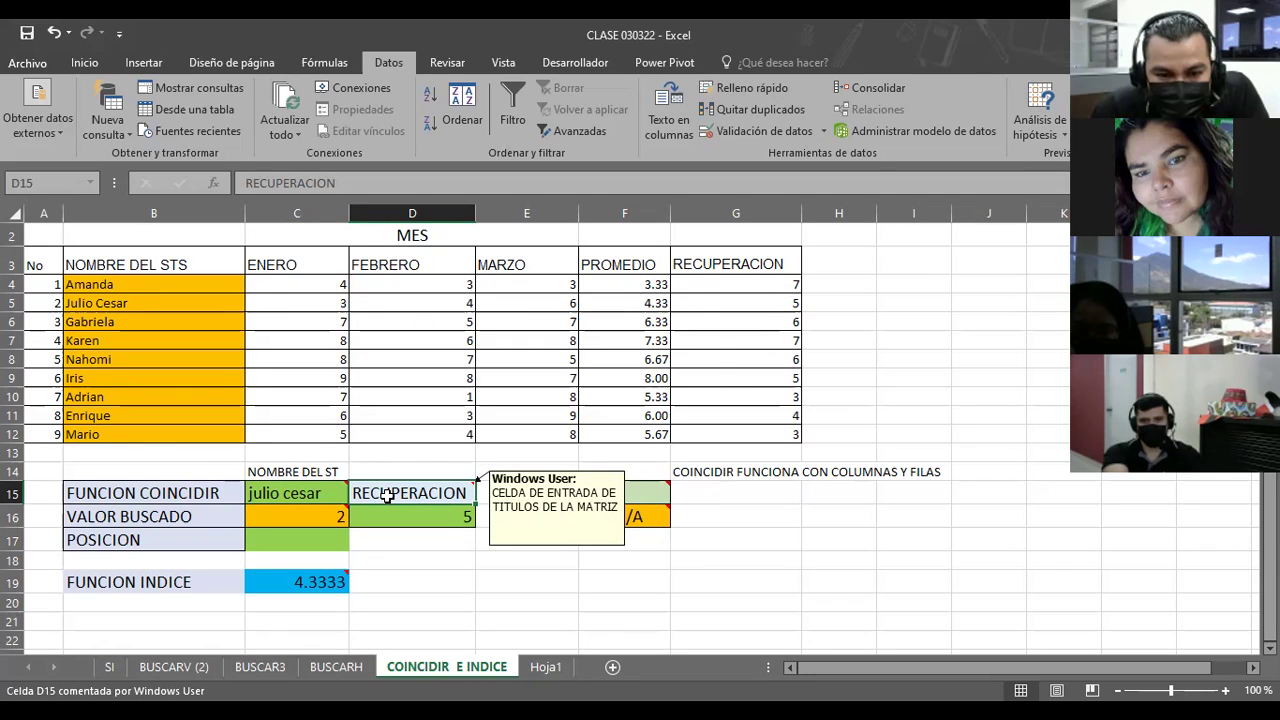
{"action": "left_click", "coordinate": [386, 514]}
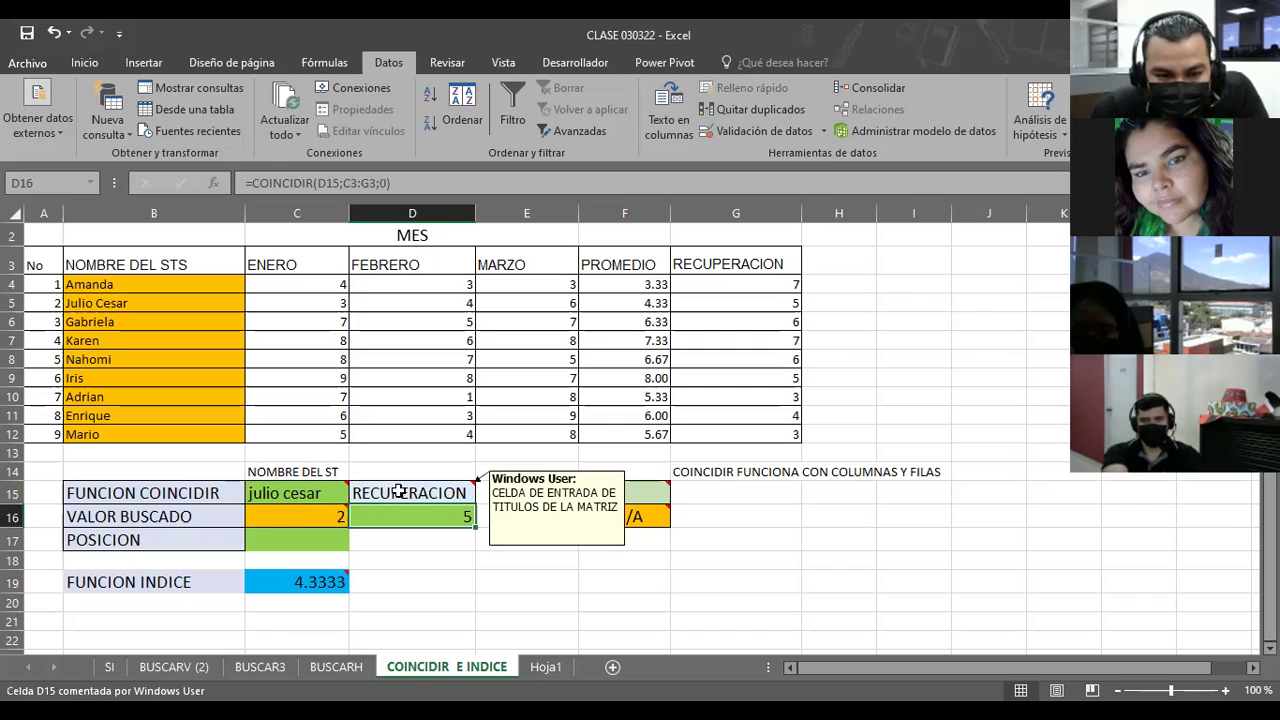
{"action": "left_click", "coordinate": [400, 493]}
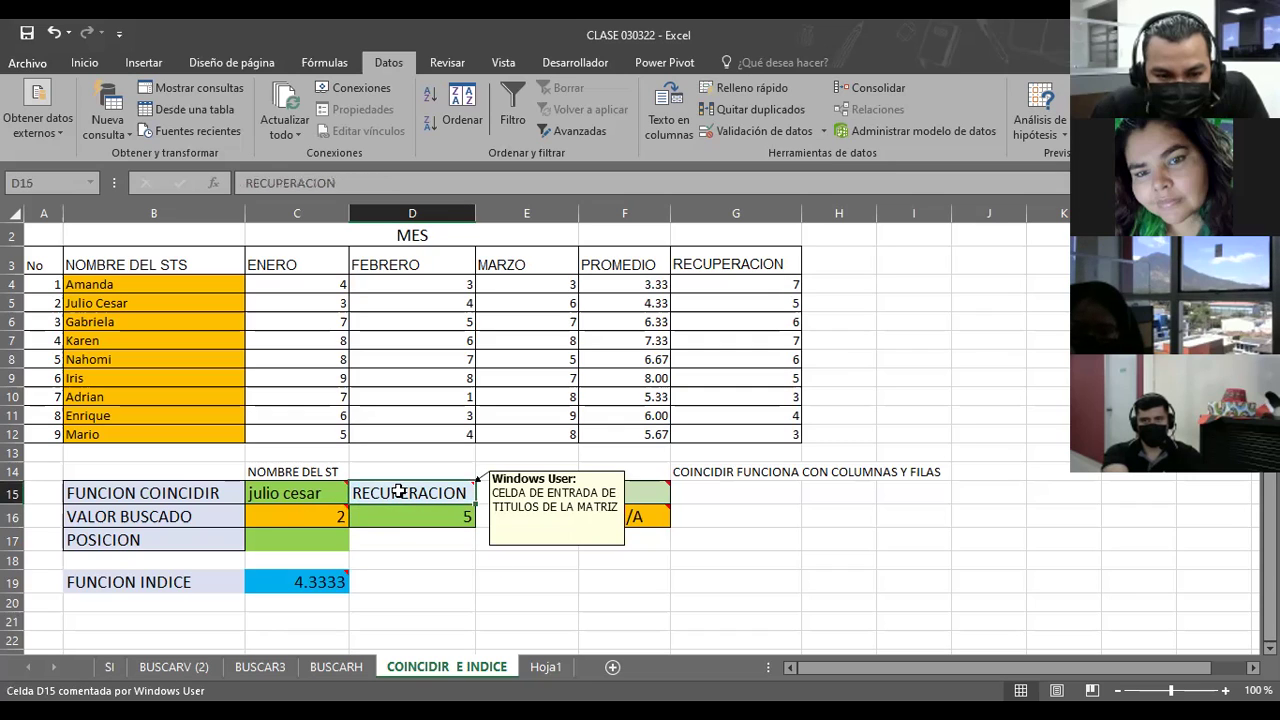
{"action": "left_click", "coordinate": [290, 516]}
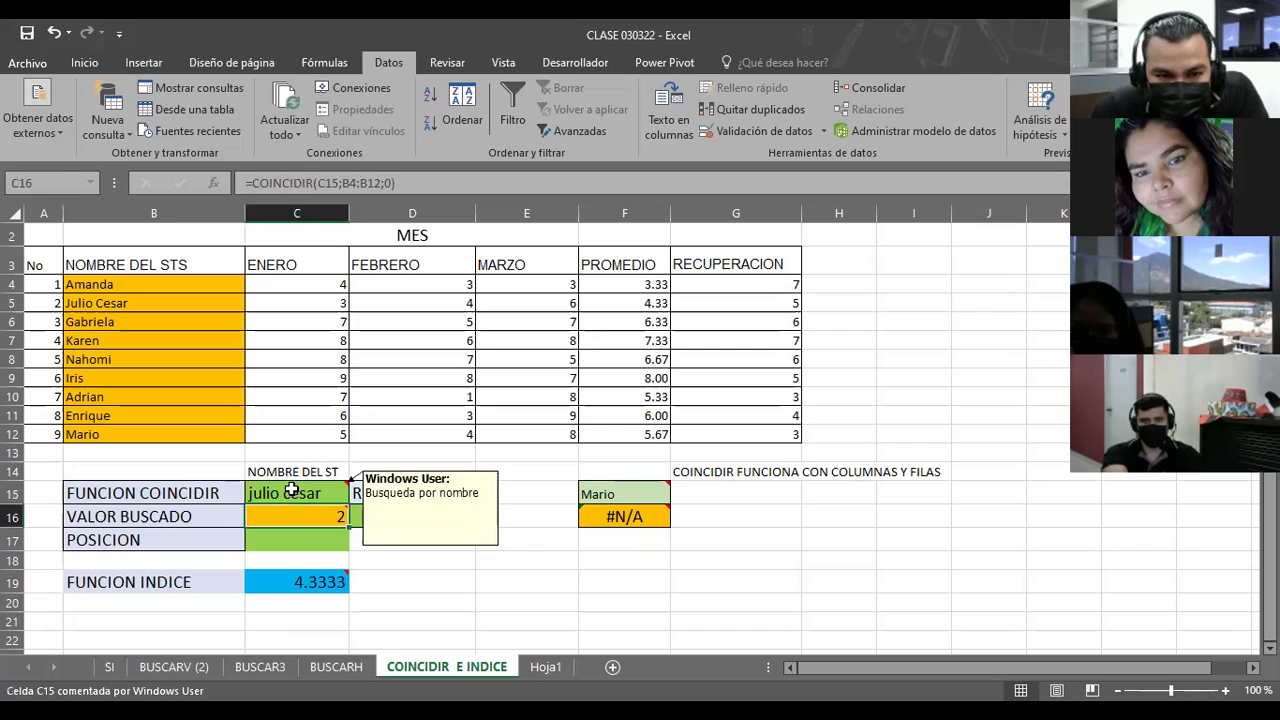
{"action": "left_click", "coordinate": [291, 490]}
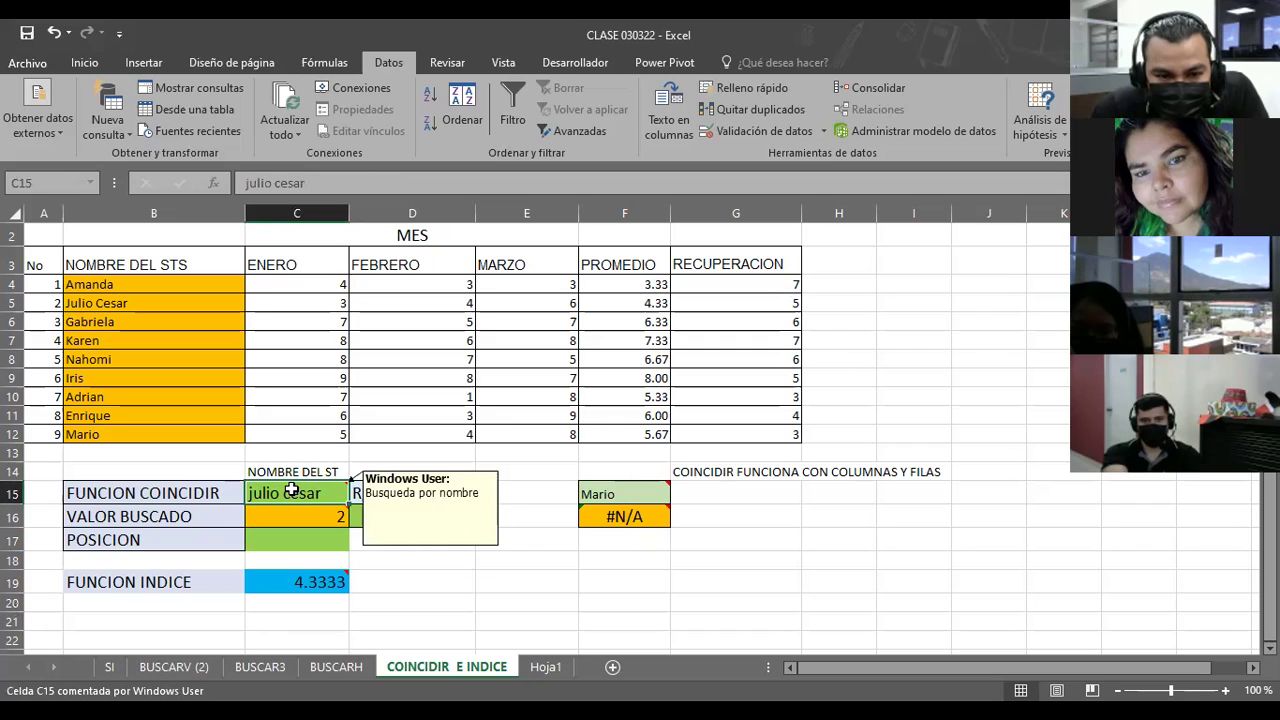
{"action": "left_click", "coordinate": [284, 519]}
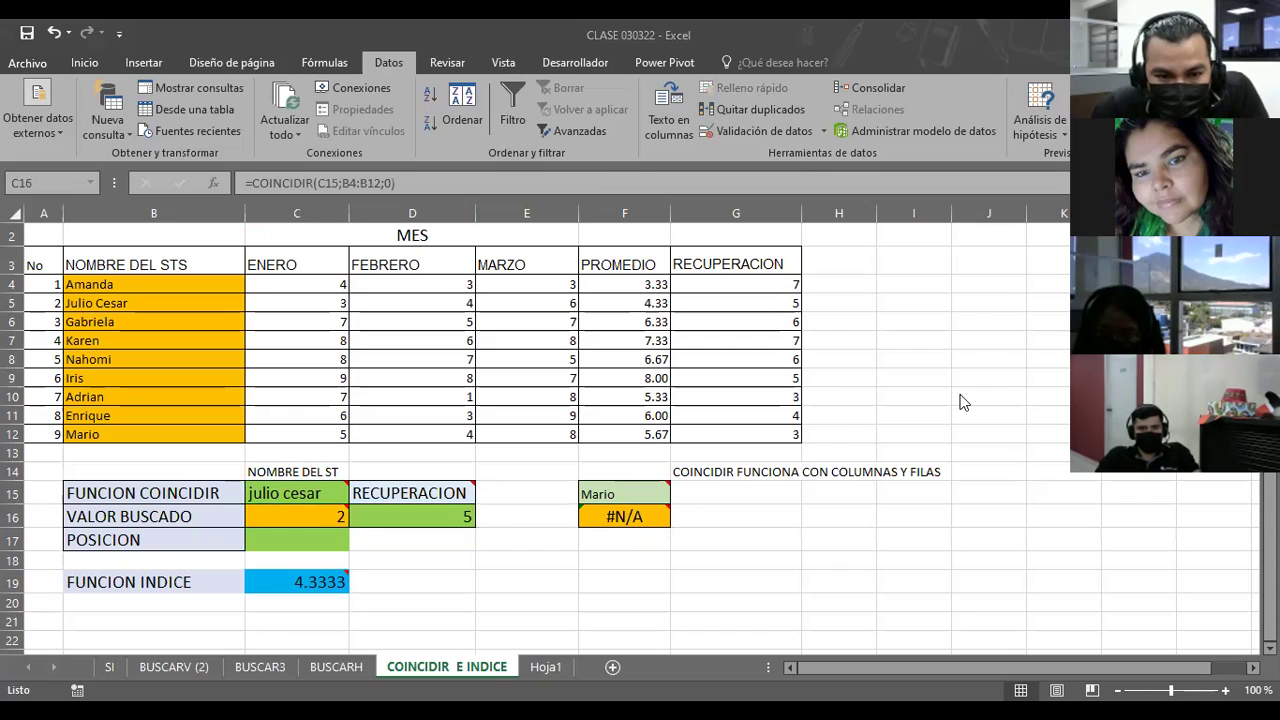
{"action": "key", "text": "alt+Tab"}
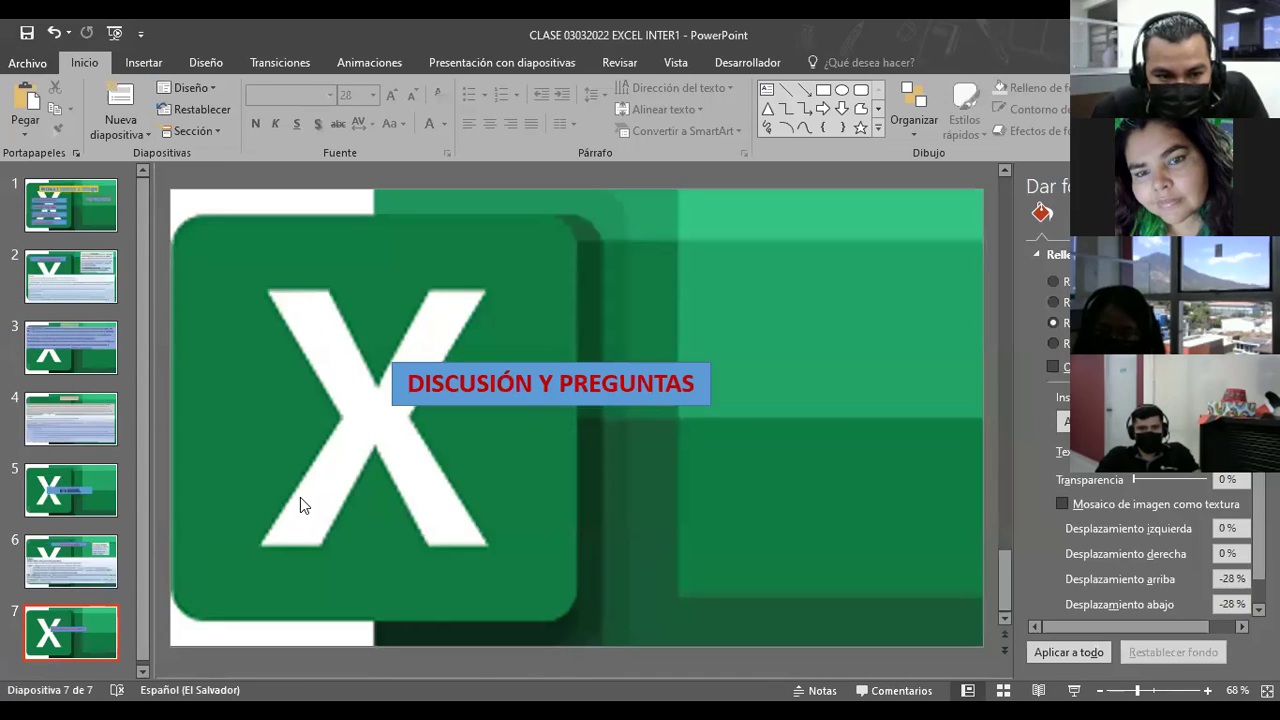
Step: Browse back through slides 4–7, including the Ir a EXCEL and FUNCION INDICE slides
{"action": "left_click", "coordinate": [79, 578]}
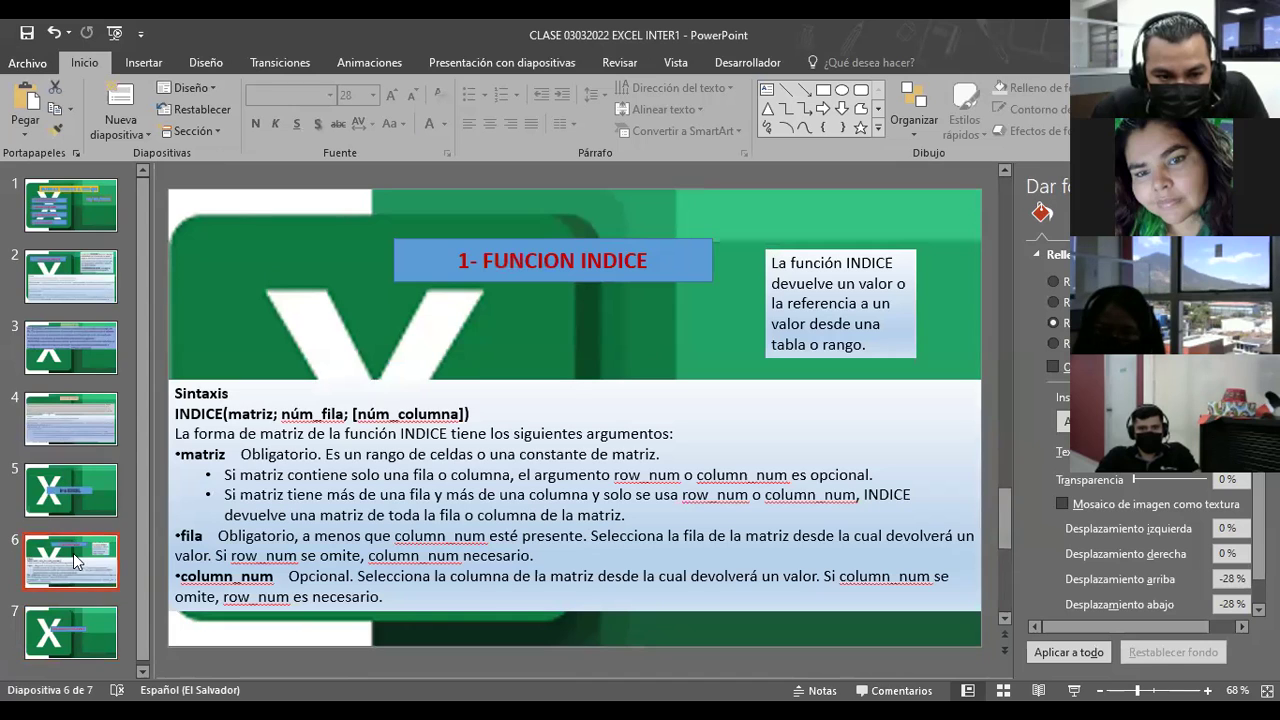
{"action": "key", "text": "Up"}
{"action": "scroll", "coordinate": [412, 463], "scroll_direction": "down", "scroll_amount": 2}
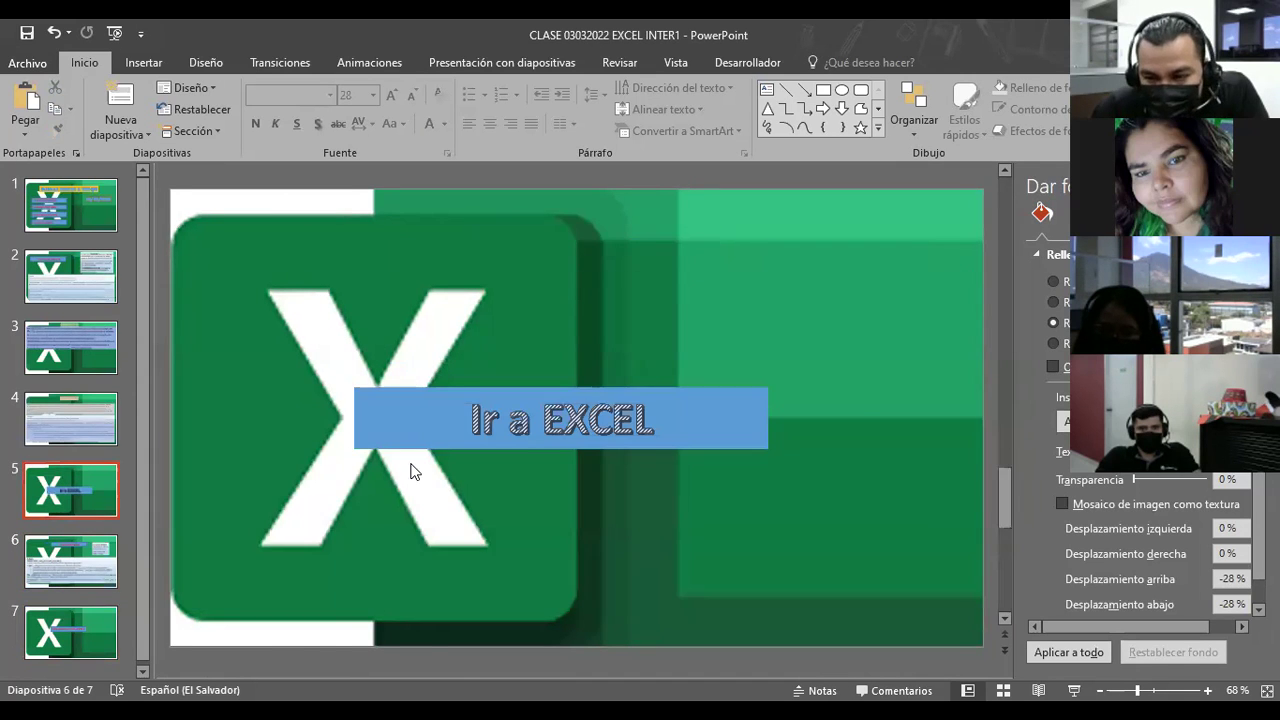
{"action": "scroll", "coordinate": [412, 470], "scroll_direction": "up", "scroll_amount": 1}
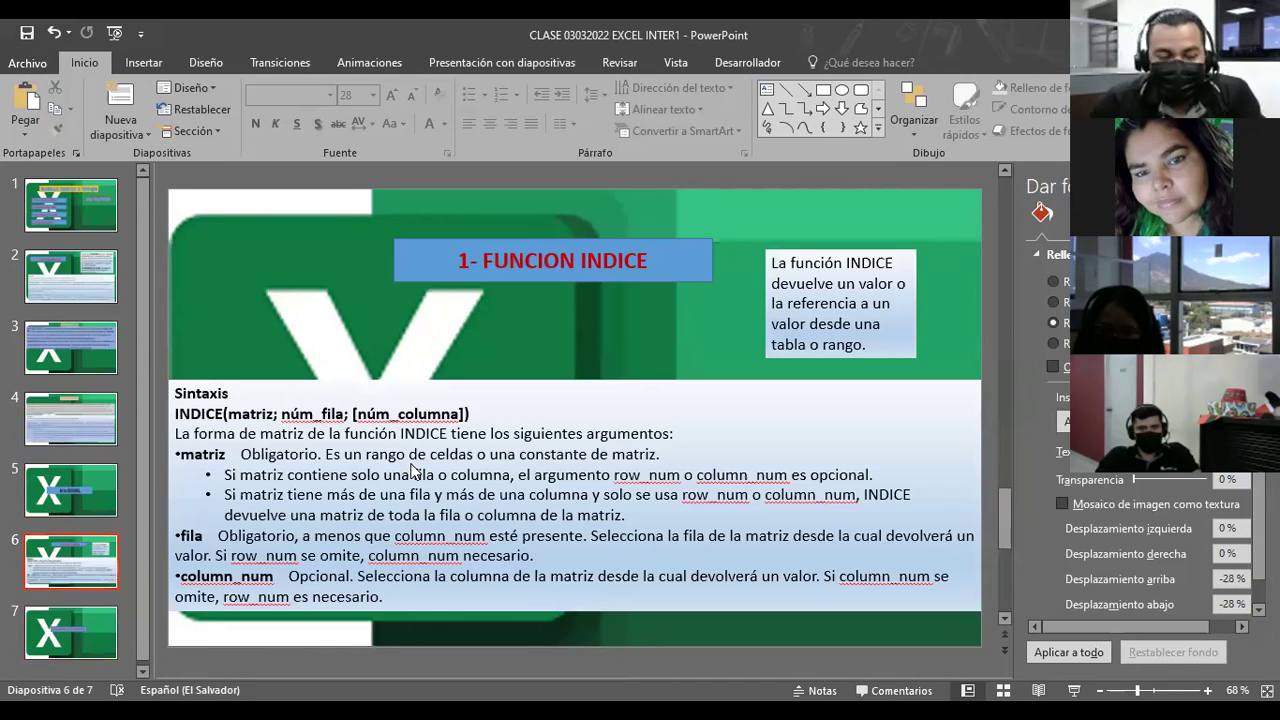
{"action": "scroll", "coordinate": [412, 470], "scroll_direction": "up", "scroll_amount": 2}
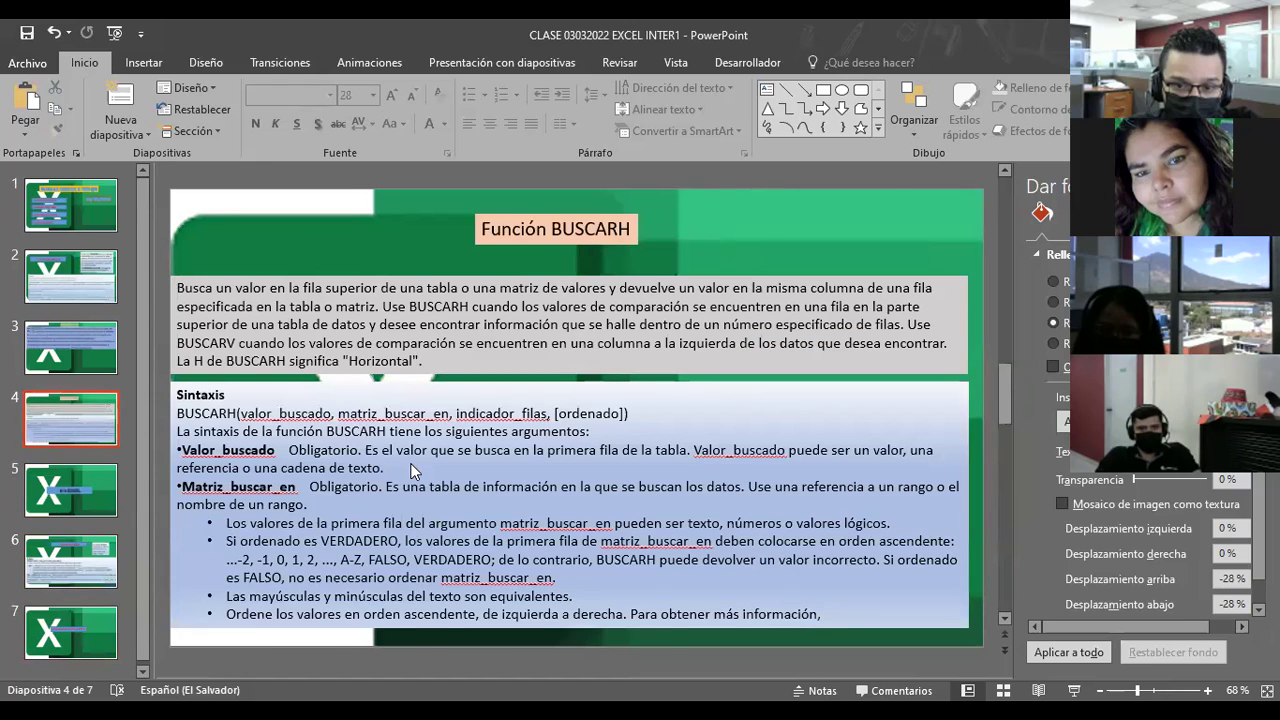
{"action": "scroll", "coordinate": [412, 468], "scroll_direction": "down", "scroll_amount": 1}
{"action": "scroll", "coordinate": [414, 472], "scroll_direction": "down", "scroll_amount": 1}
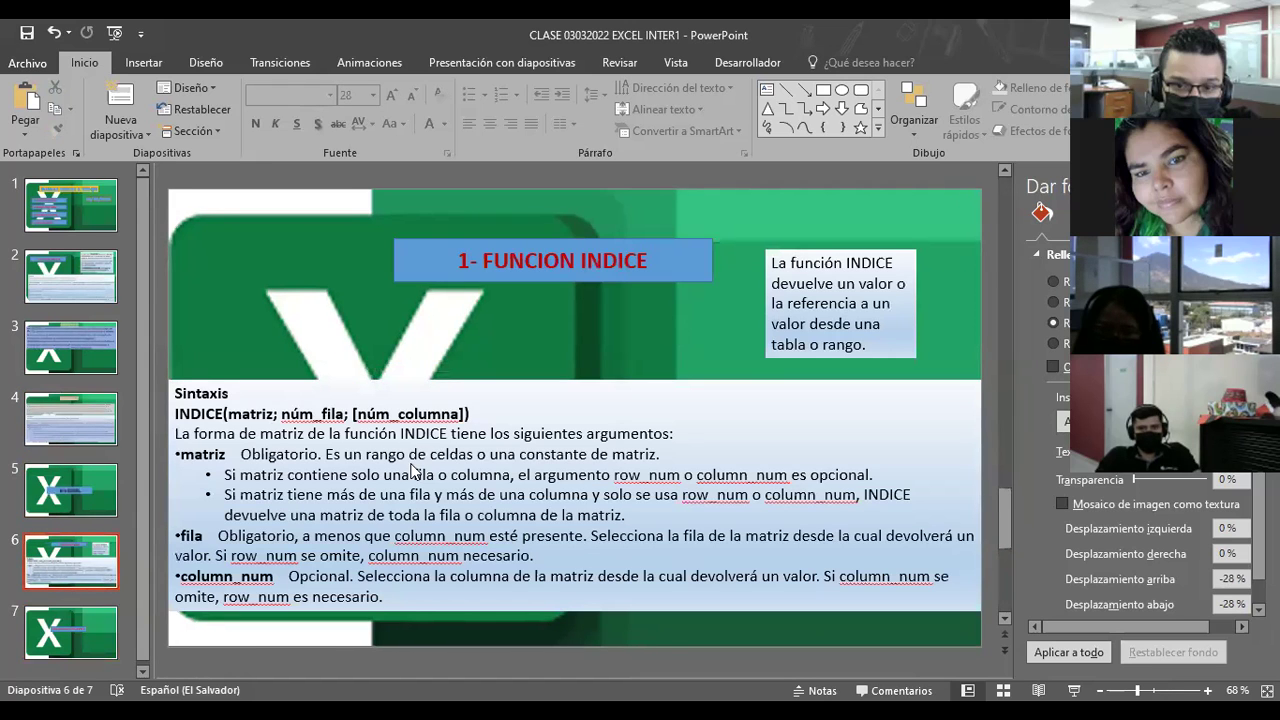
{"action": "scroll", "coordinate": [378, 478], "scroll_direction": "down", "scroll_amount": 1}
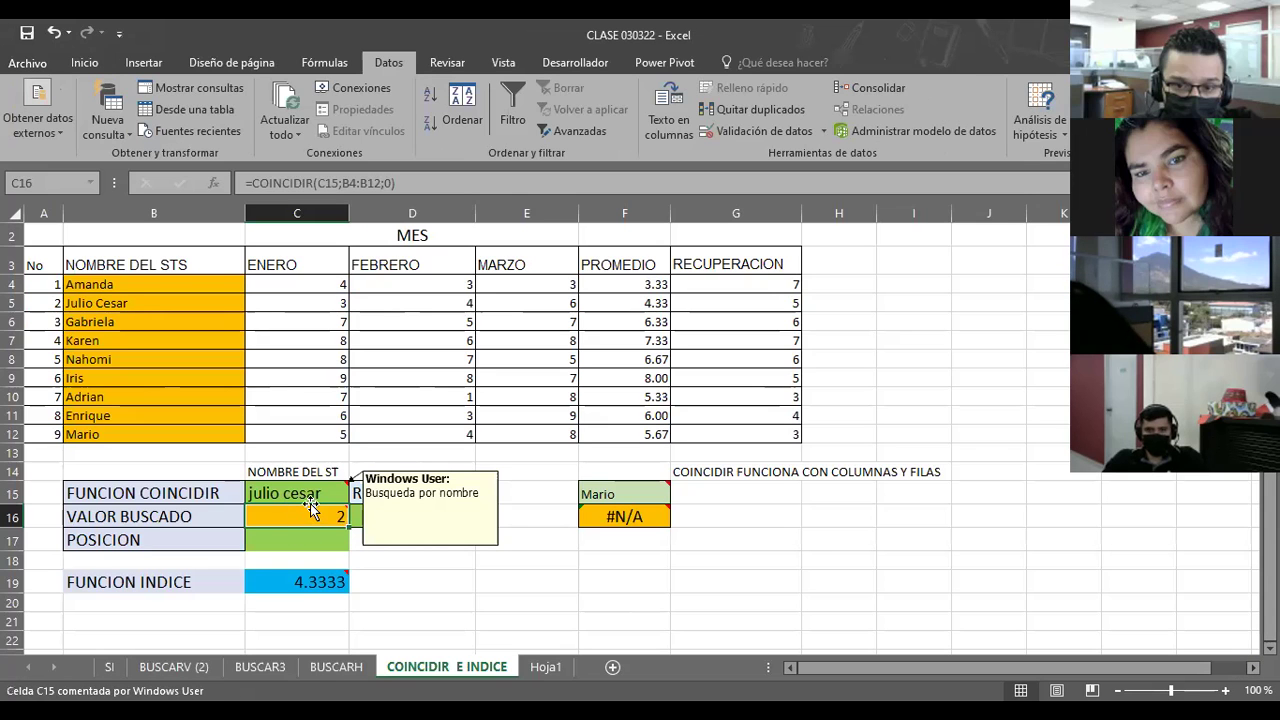
{"action": "left_click", "coordinate": [310, 487]}
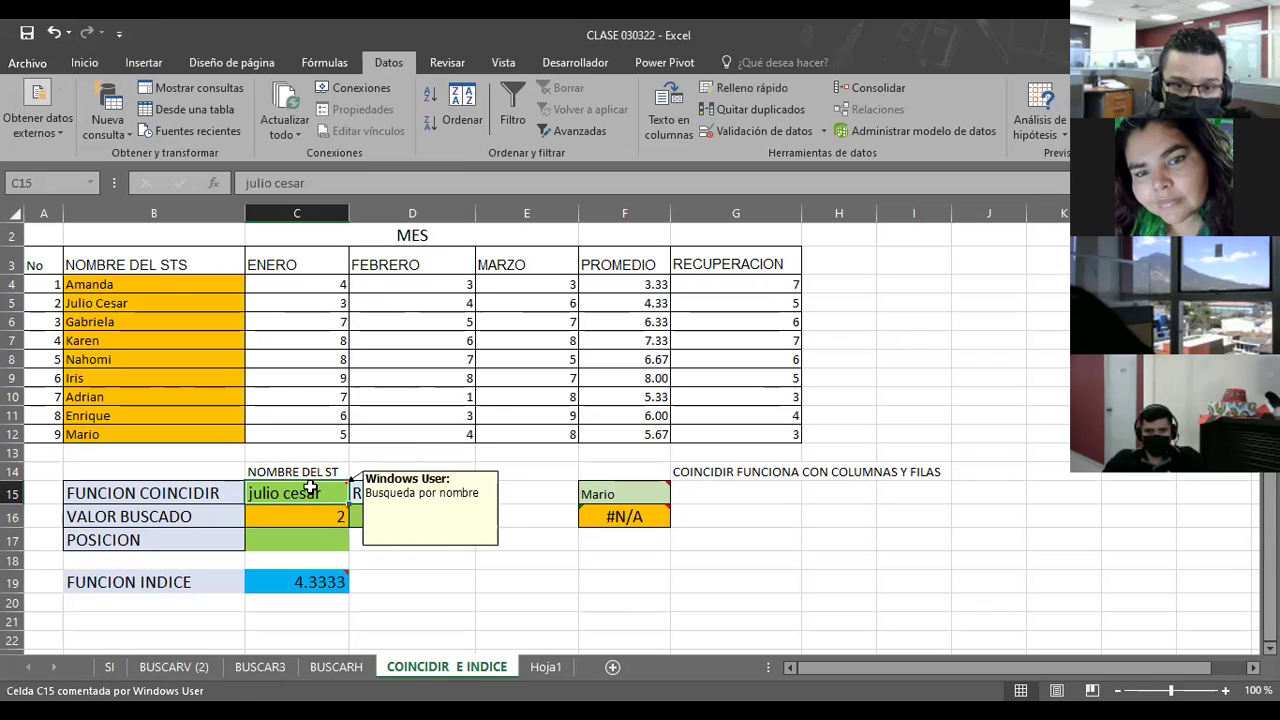
{"action": "left_click", "coordinate": [317, 519]}
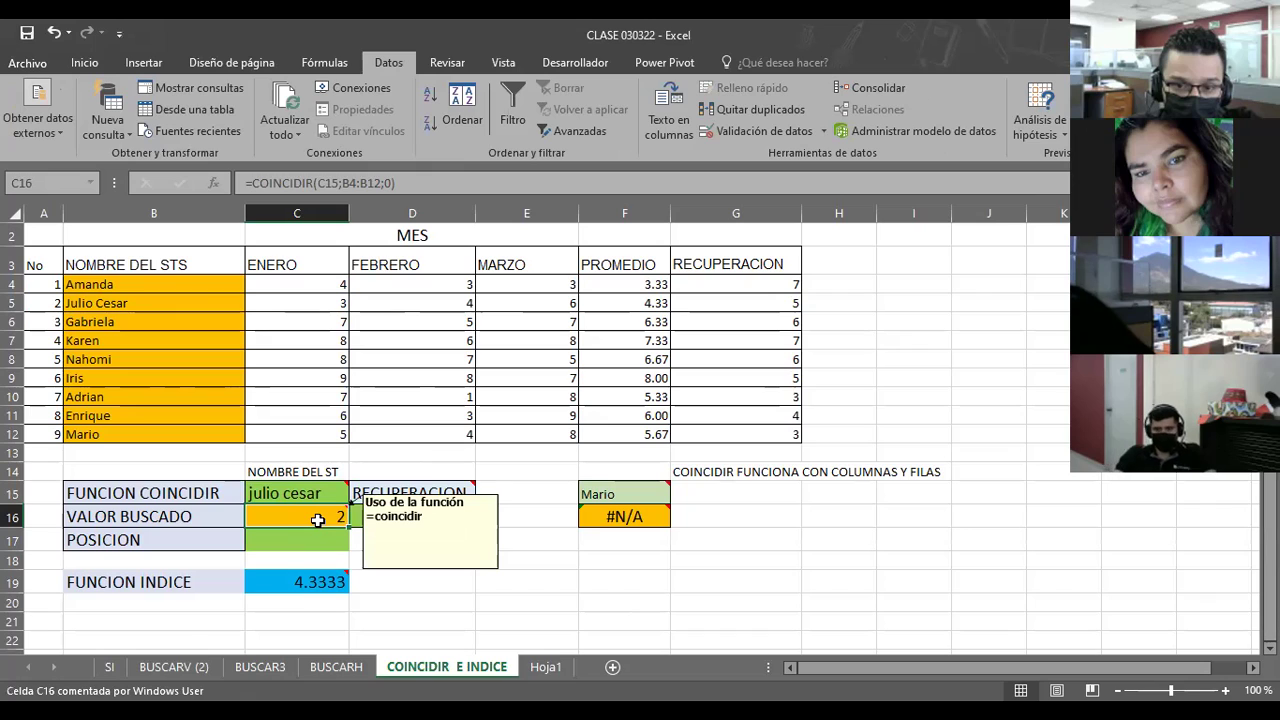
{"action": "left_click", "coordinate": [297, 495]}
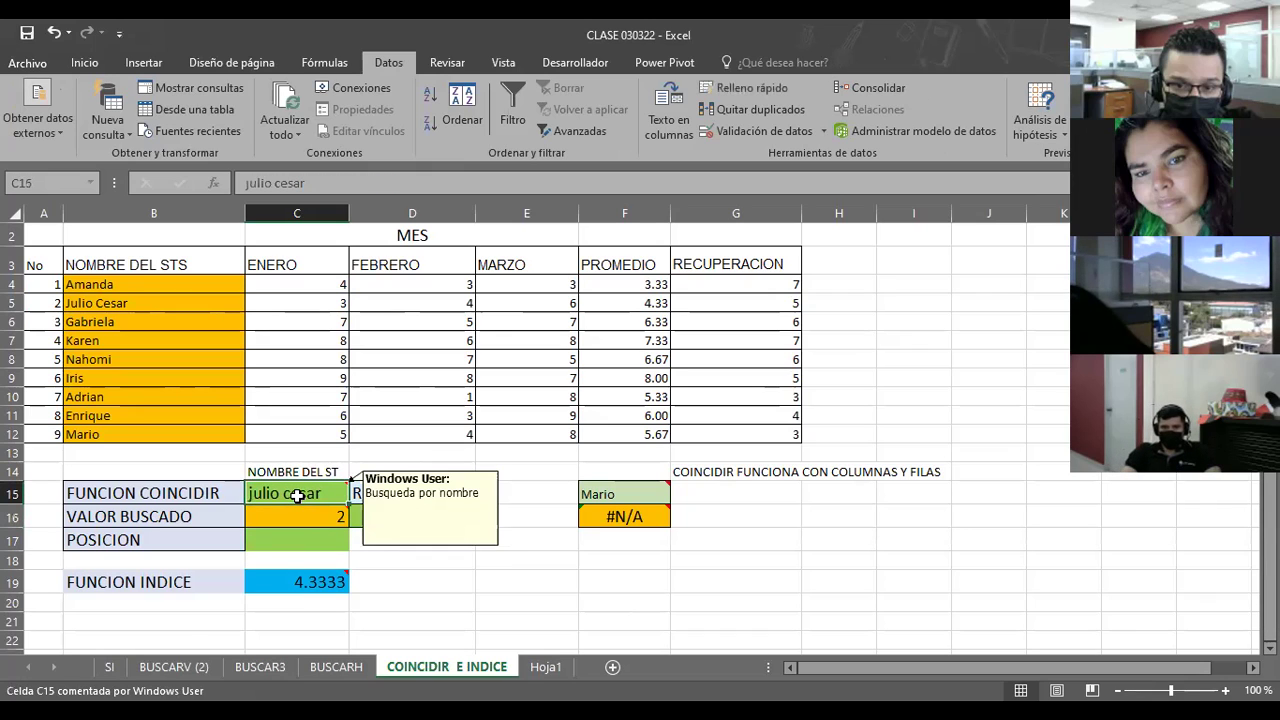
{"action": "left_click", "coordinate": [298, 513]}
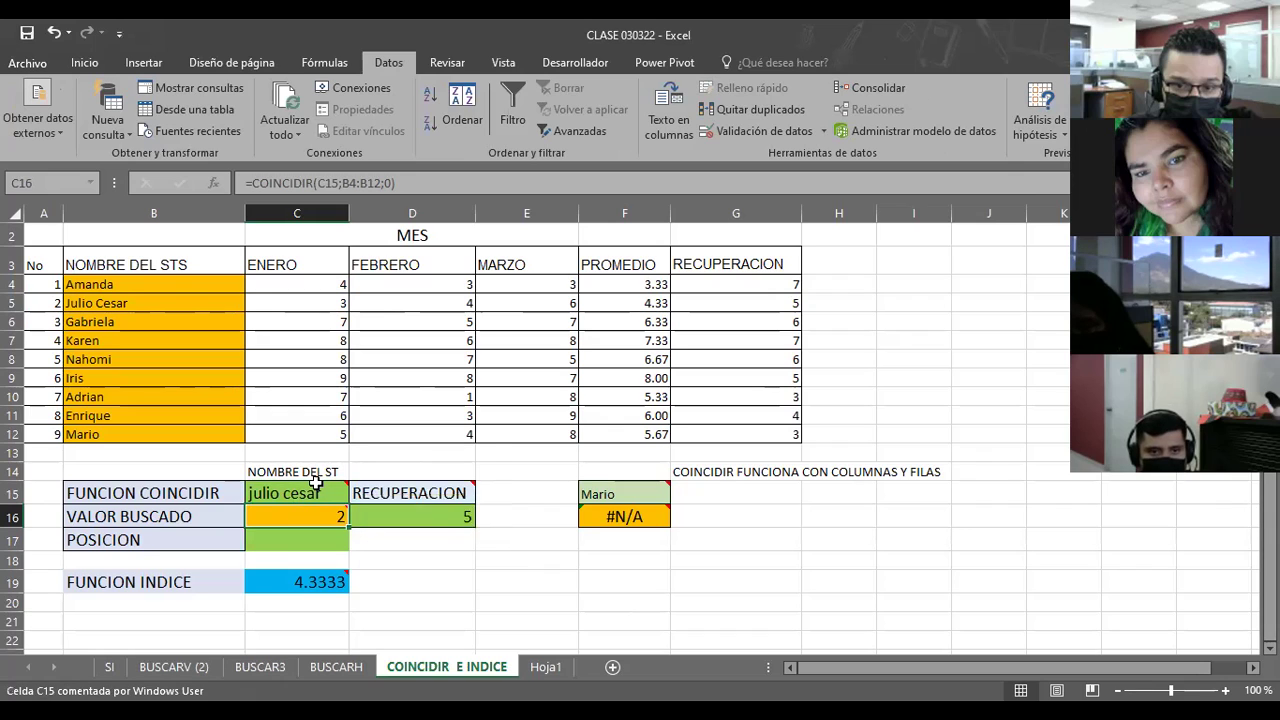
{"action": "left_click", "coordinate": [296, 492]}
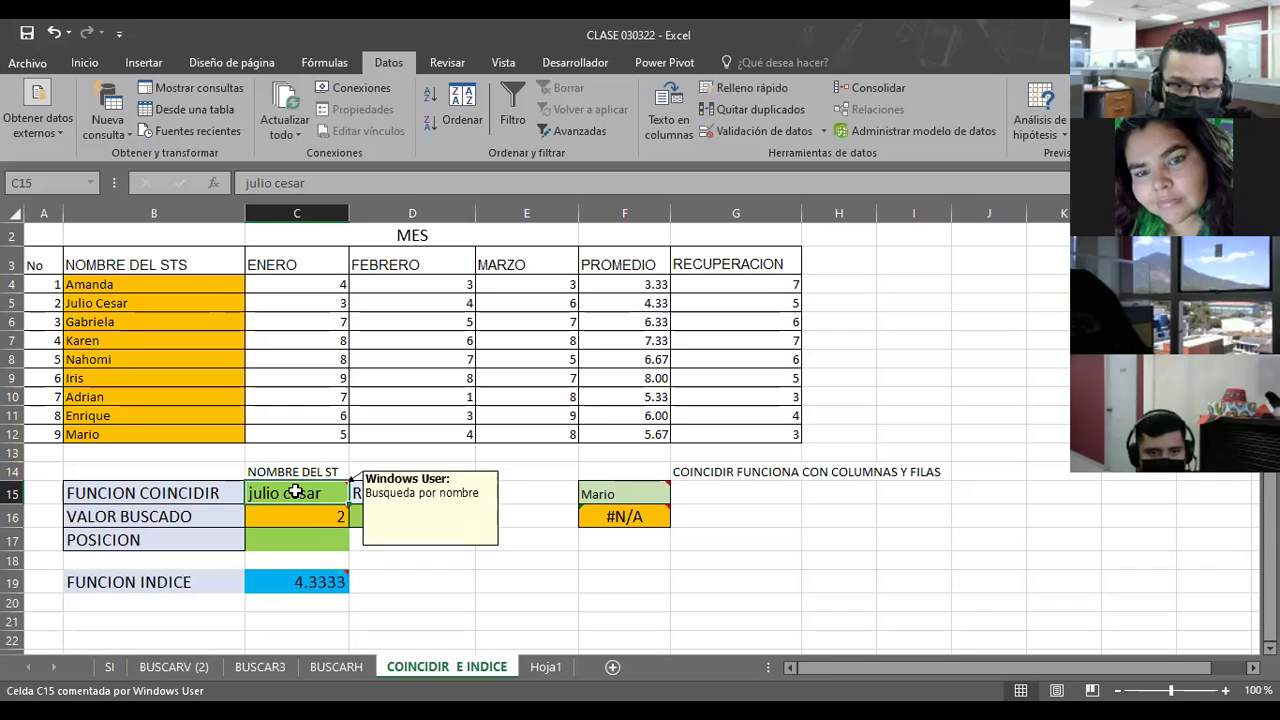
Step: Enter the first student's name in C15 so C16 returns 1 and C19 shows 3.3333
{"action": "type", "text": "aa"}
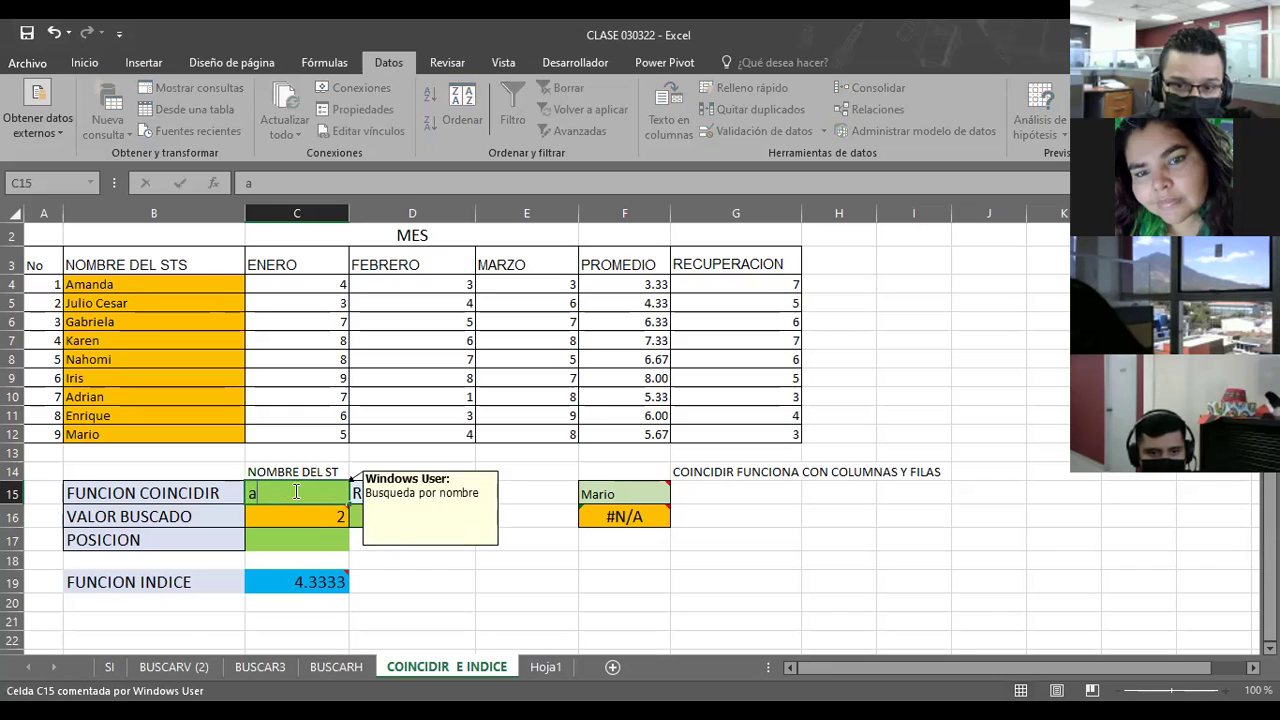
{"action": "type", "text": "A"}
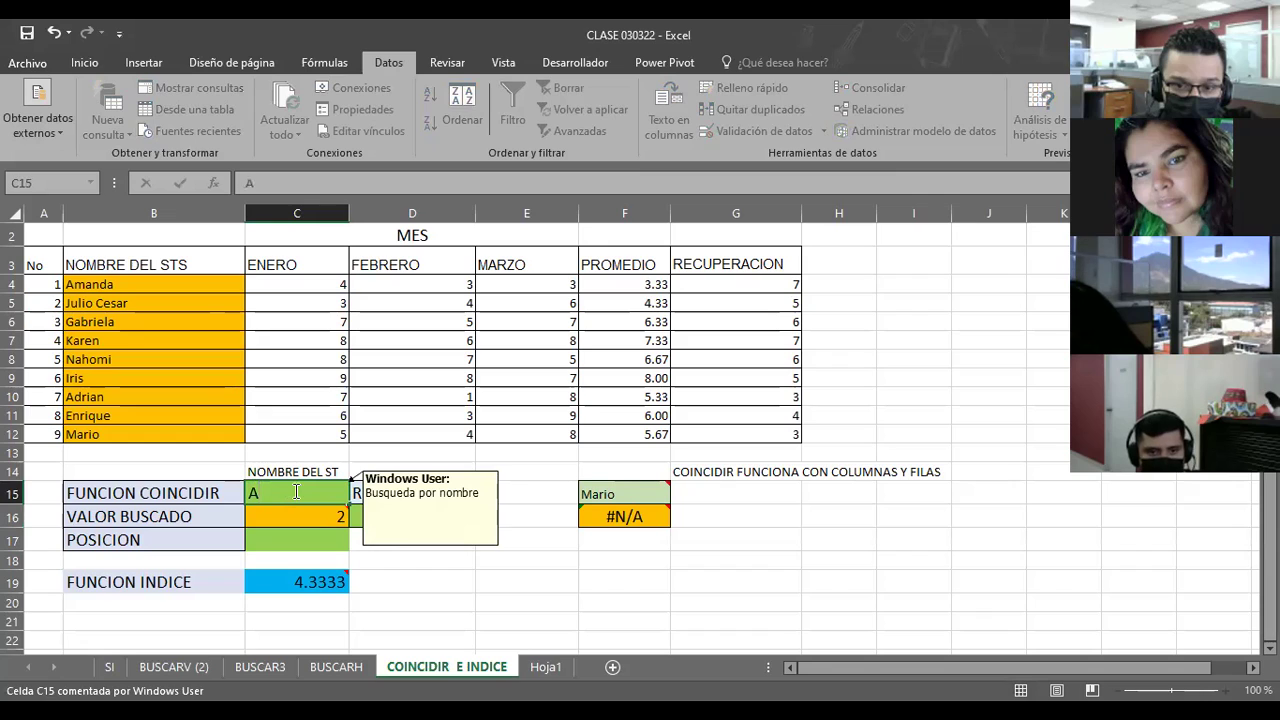
{"action": "type", "text": "manda"}
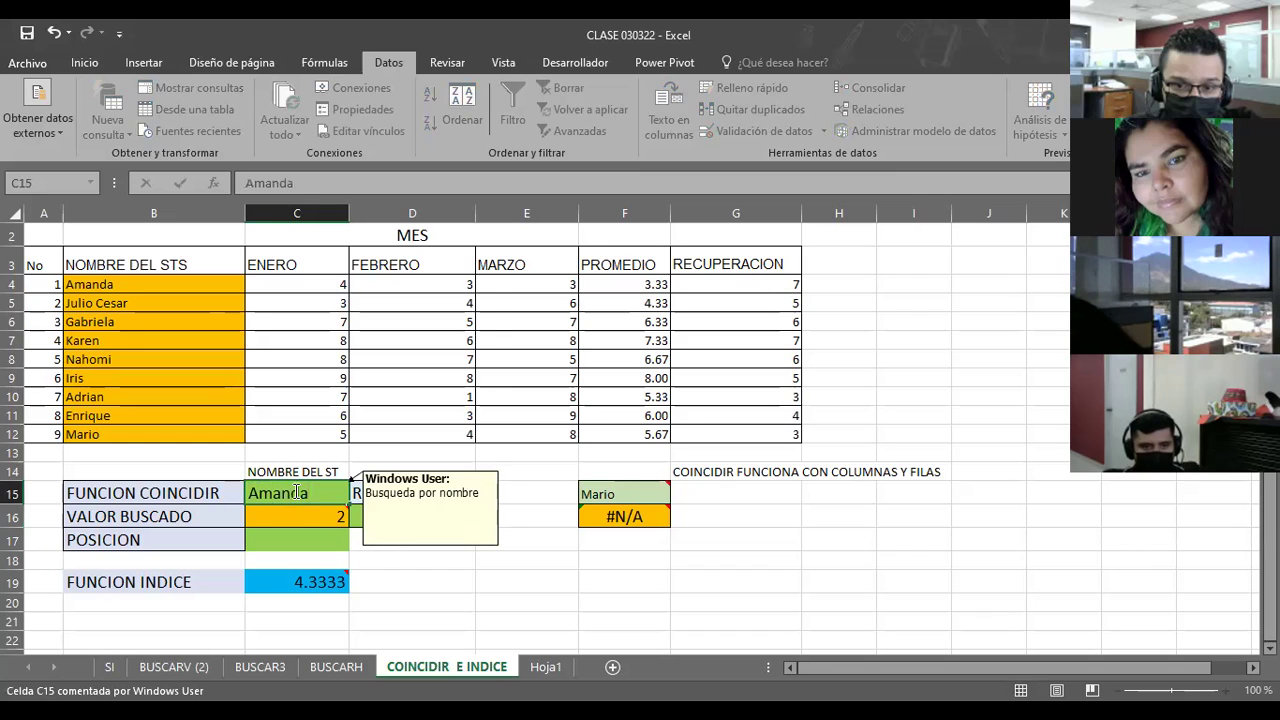
{"action": "key", "text": "Return"}
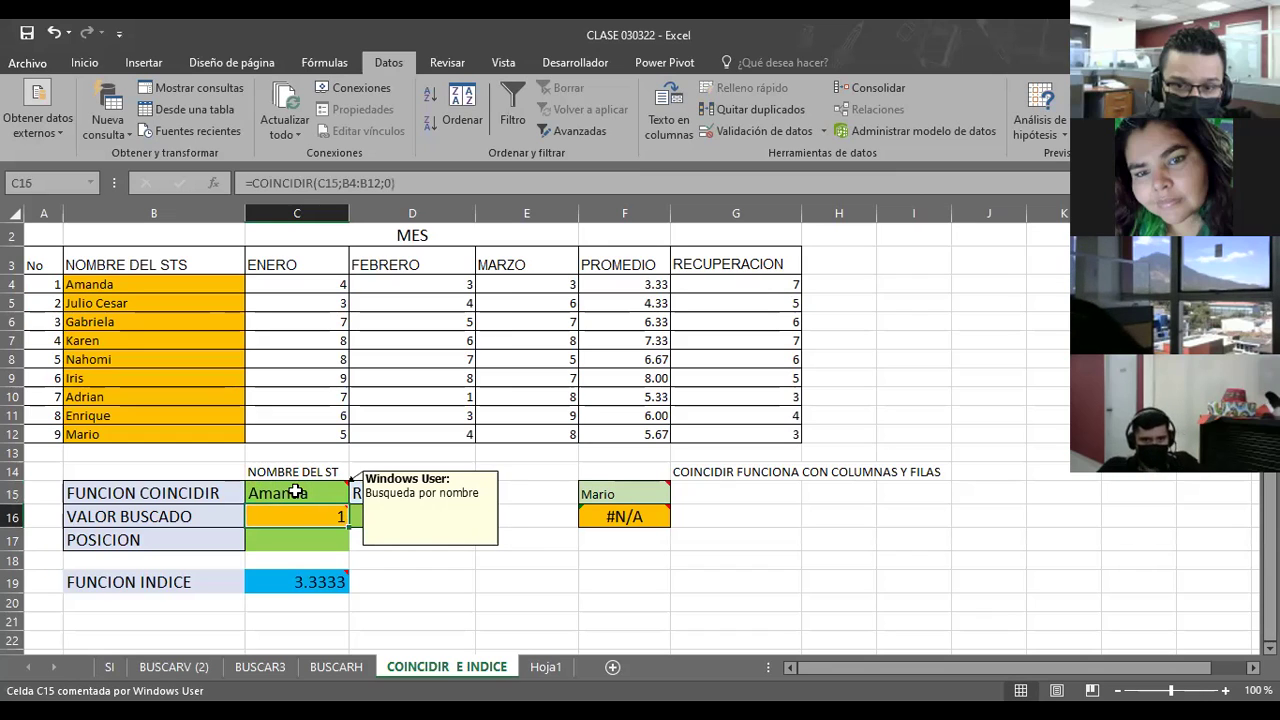
{"action": "mouse_move", "coordinate": [321, 512]}
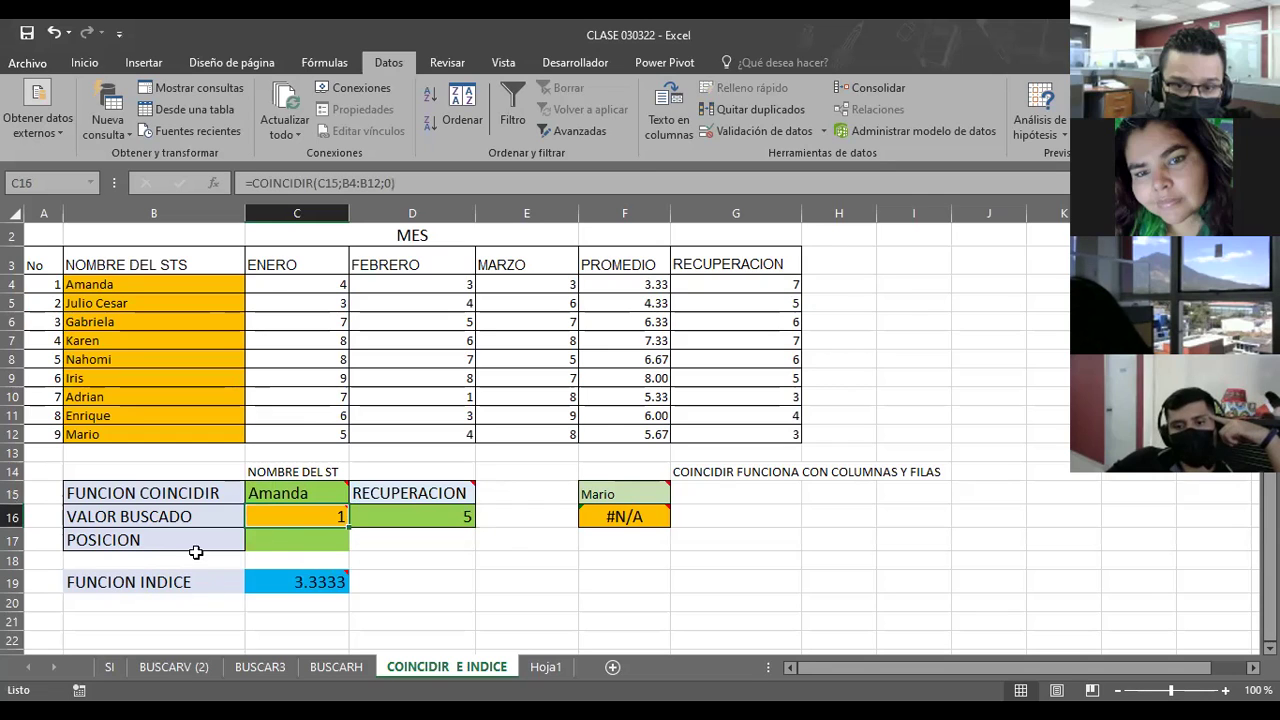
{"action": "left_click", "coordinate": [414, 493]}
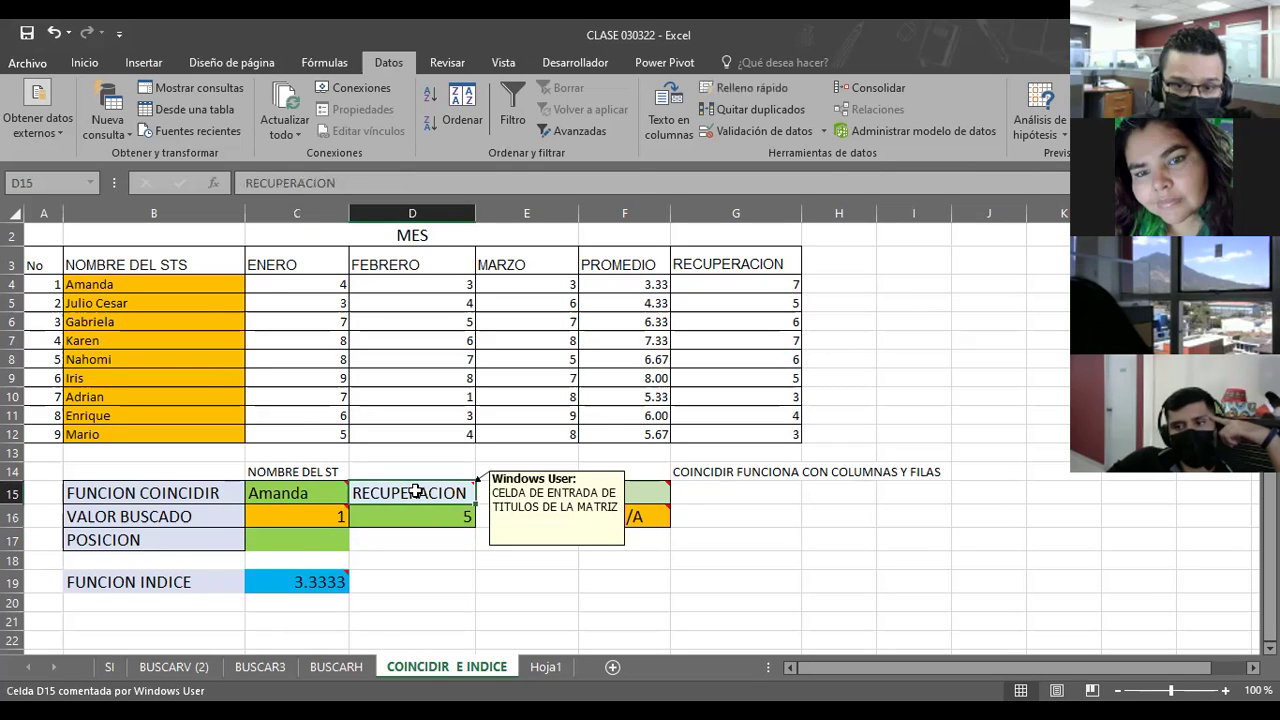
{"action": "left_click", "coordinate": [419, 514]}
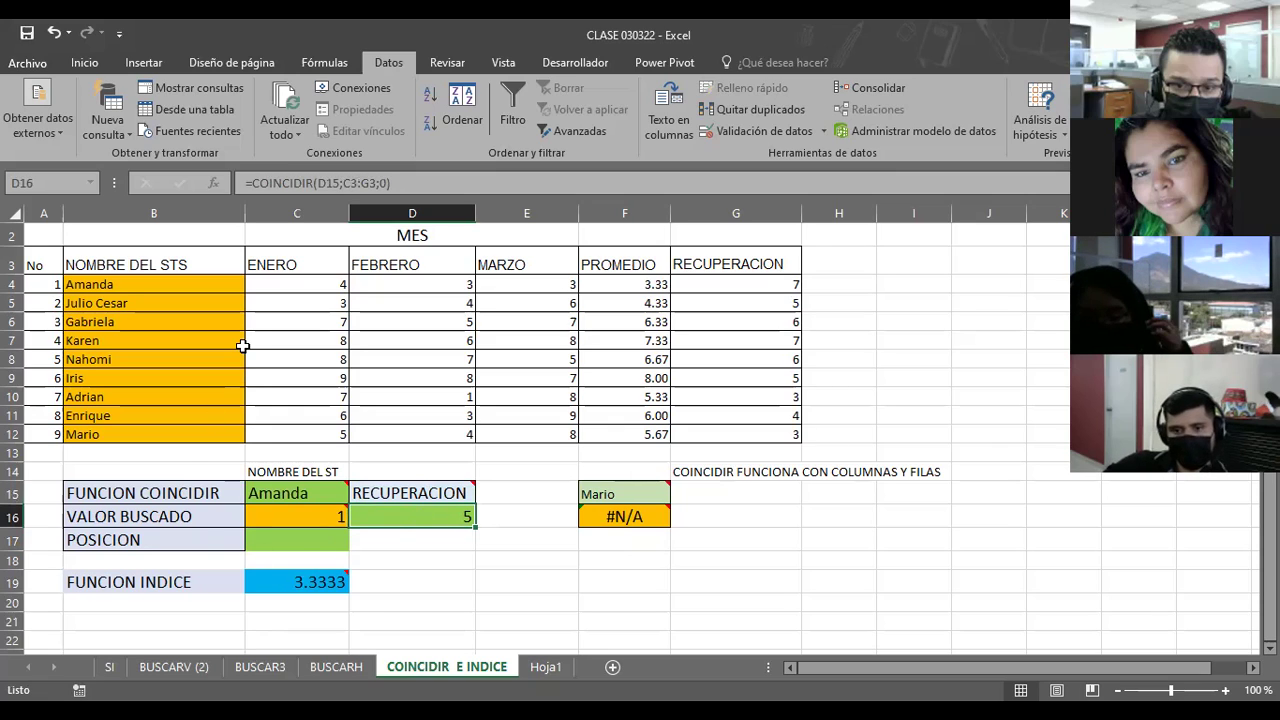
{"action": "left_click", "coordinate": [278, 260]}
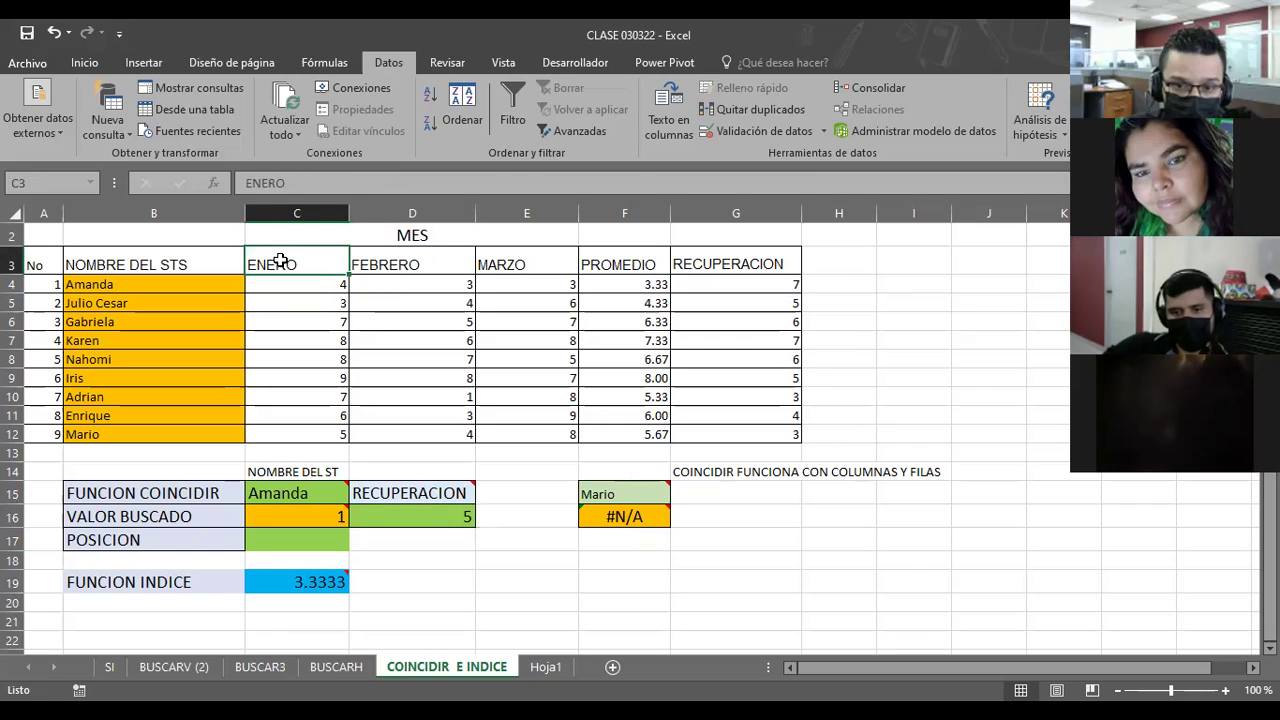
{"action": "left_click_drag", "start_coordinate": [280, 261], "coordinate": [692, 257]}
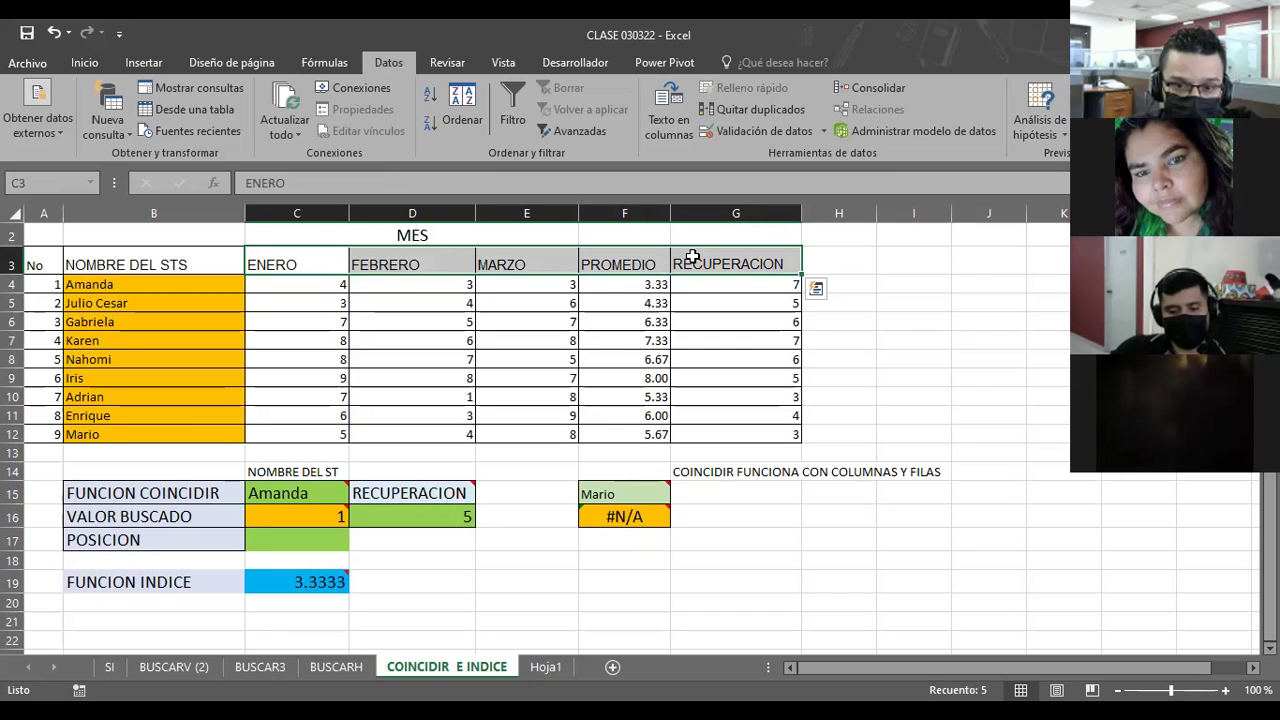
{"action": "left_click", "coordinate": [366, 458]}
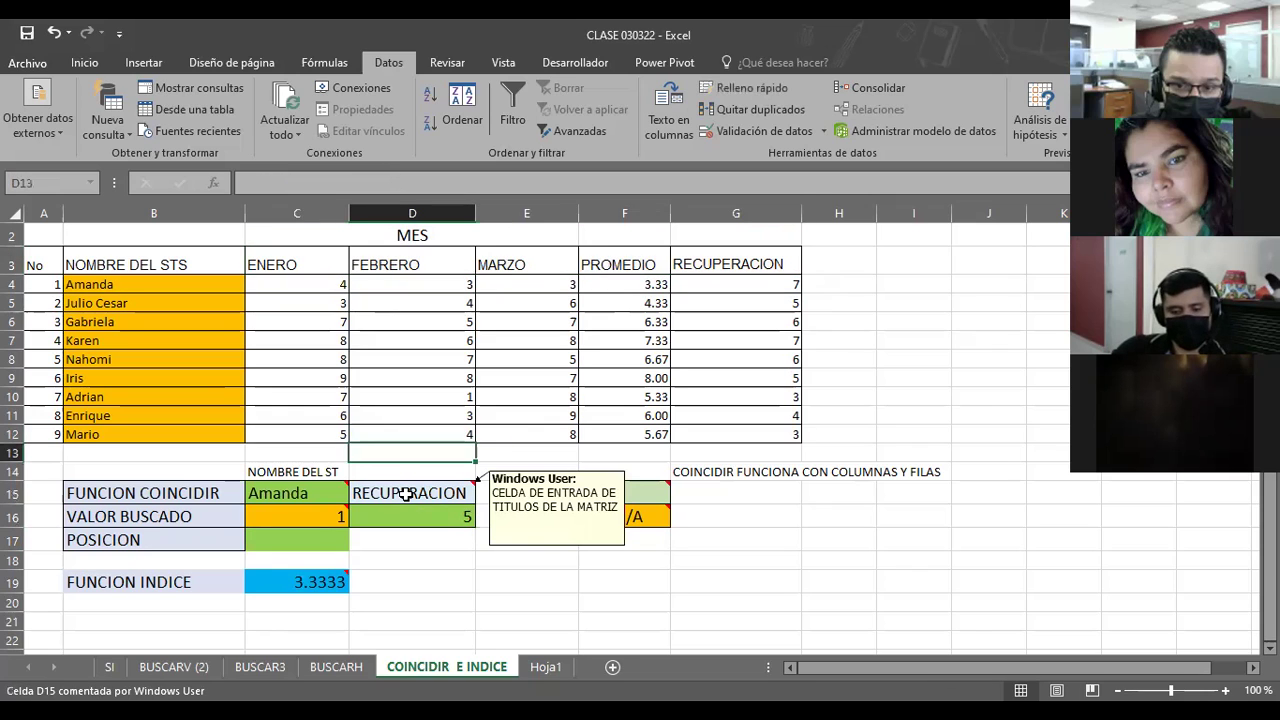
{"action": "left_click", "coordinate": [405, 493]}
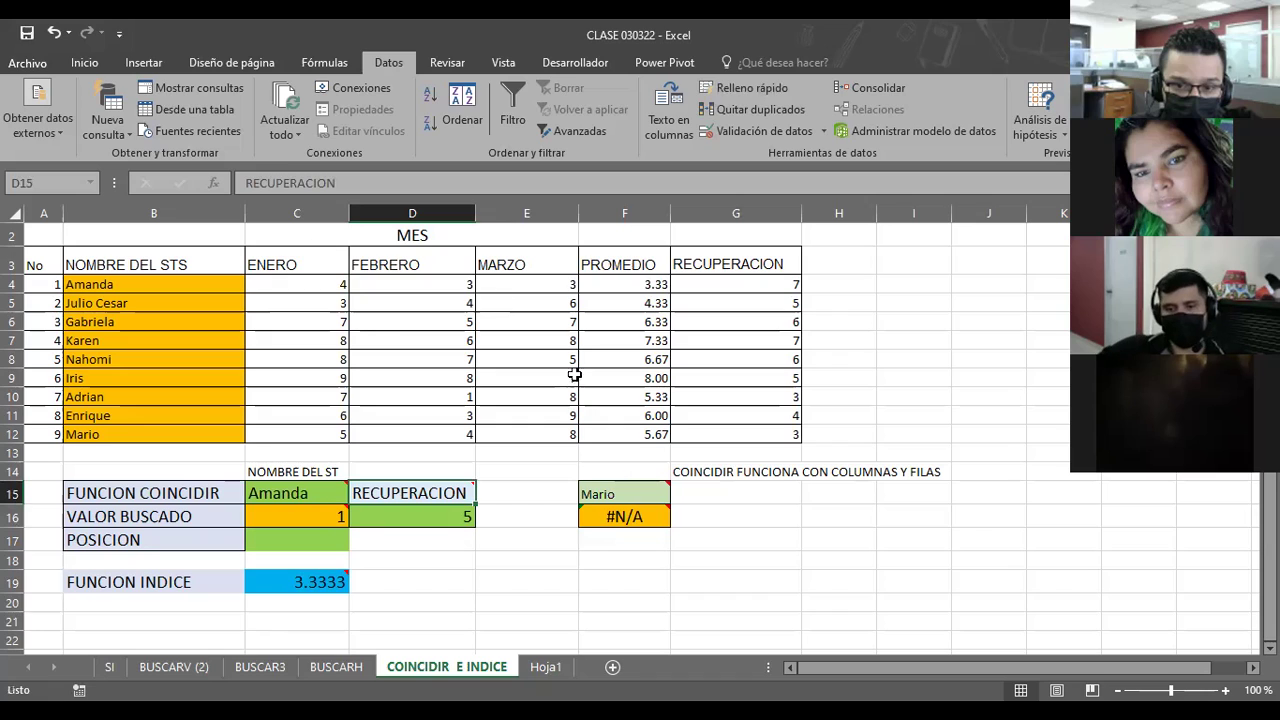
{"action": "left_click", "coordinate": [417, 515]}
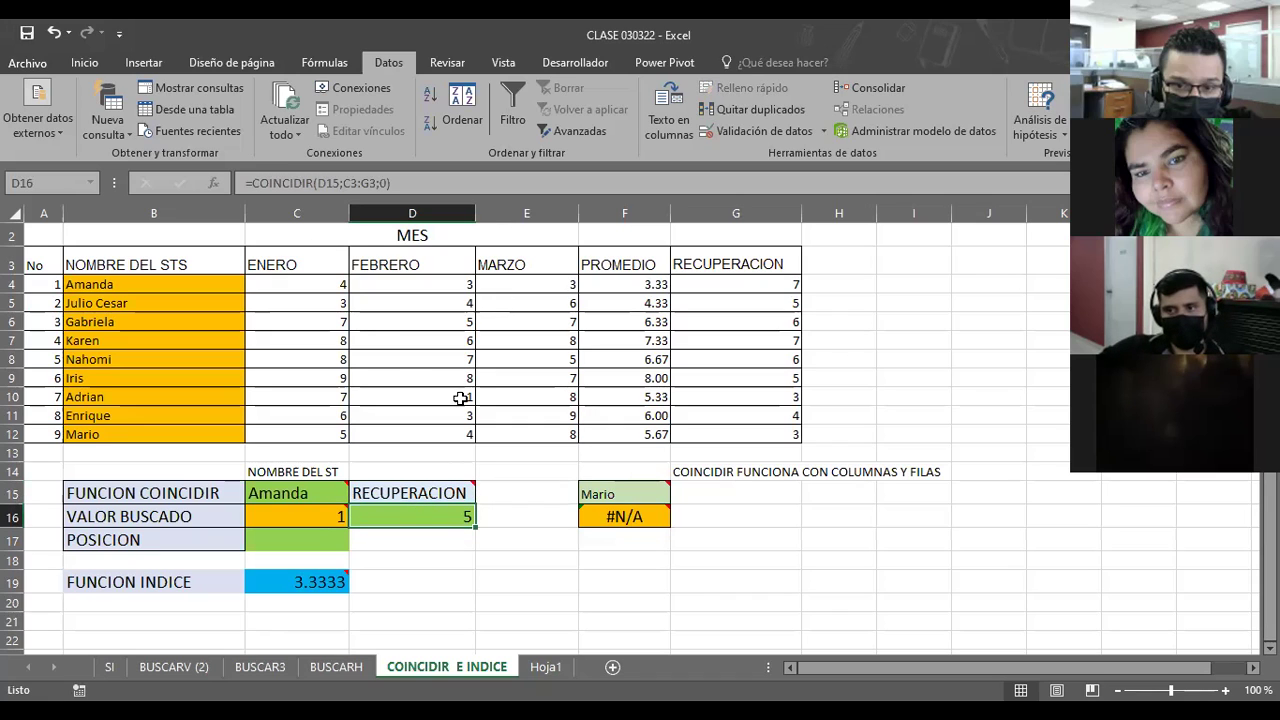
{"action": "mouse_move", "coordinate": [424, 494]}
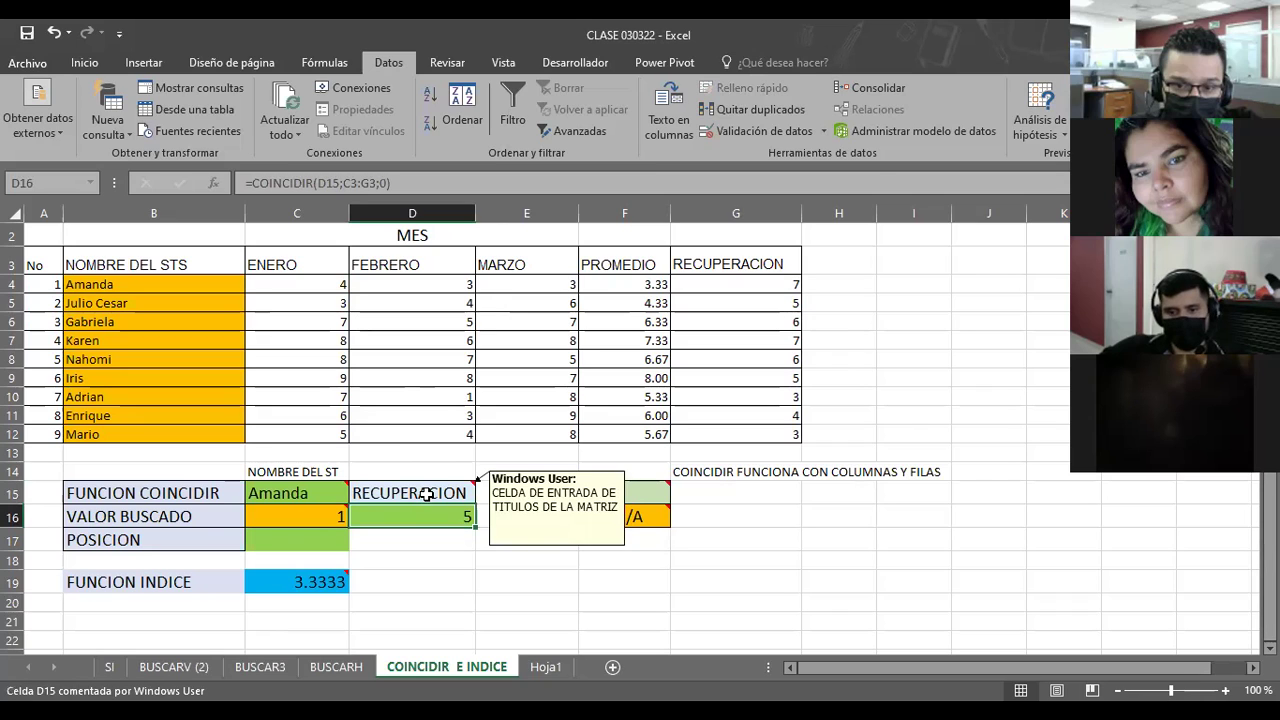
{"action": "key", "text": "F2"}
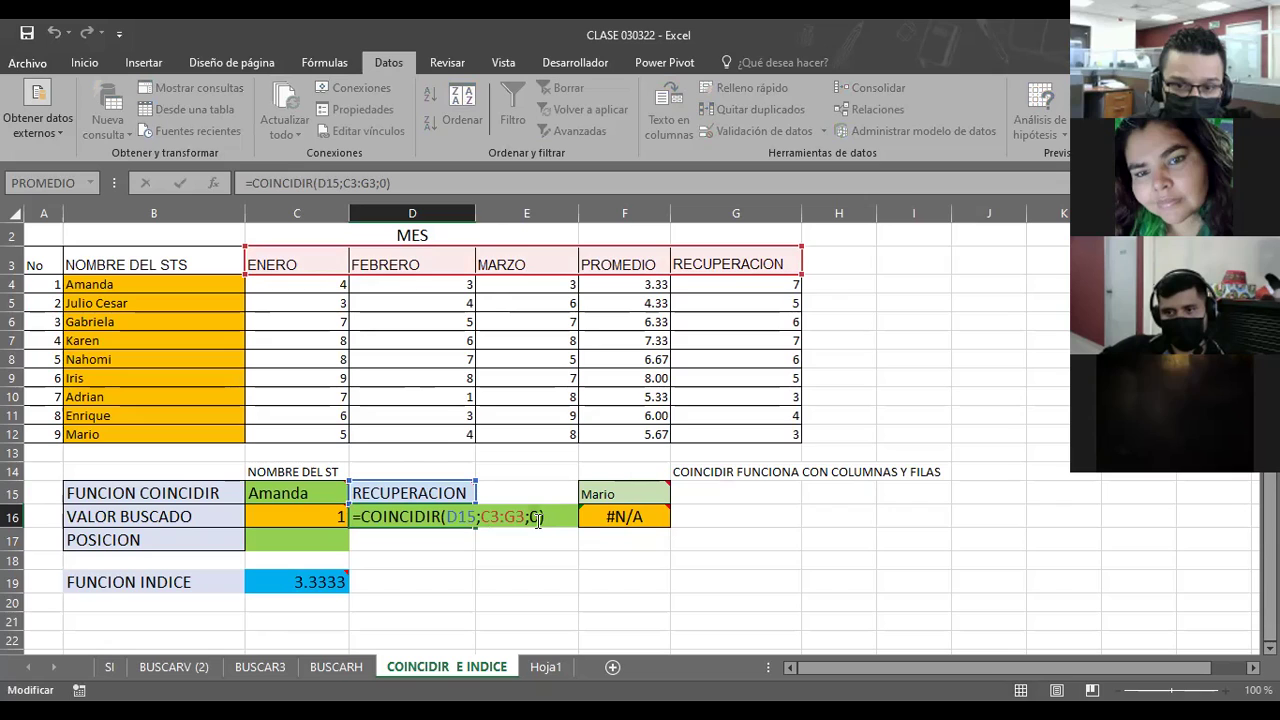
{"action": "left_click", "coordinate": [537, 517]}
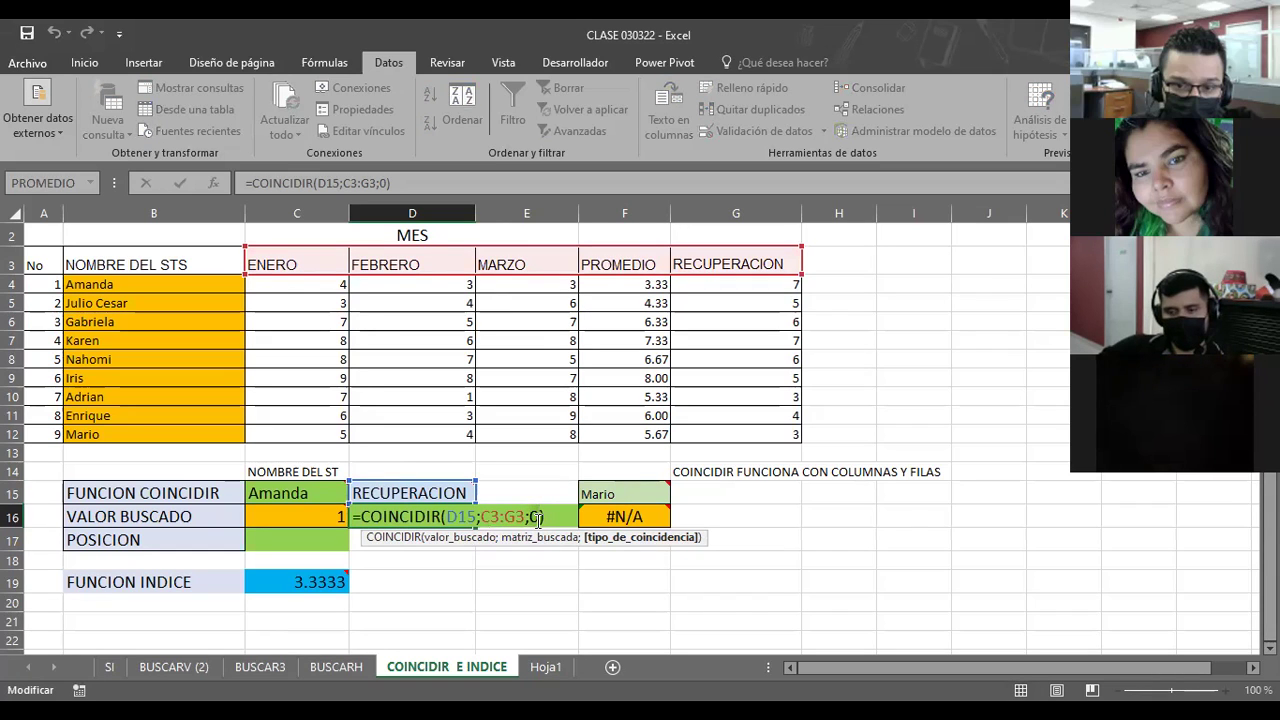
{"action": "key", "text": "Return"}
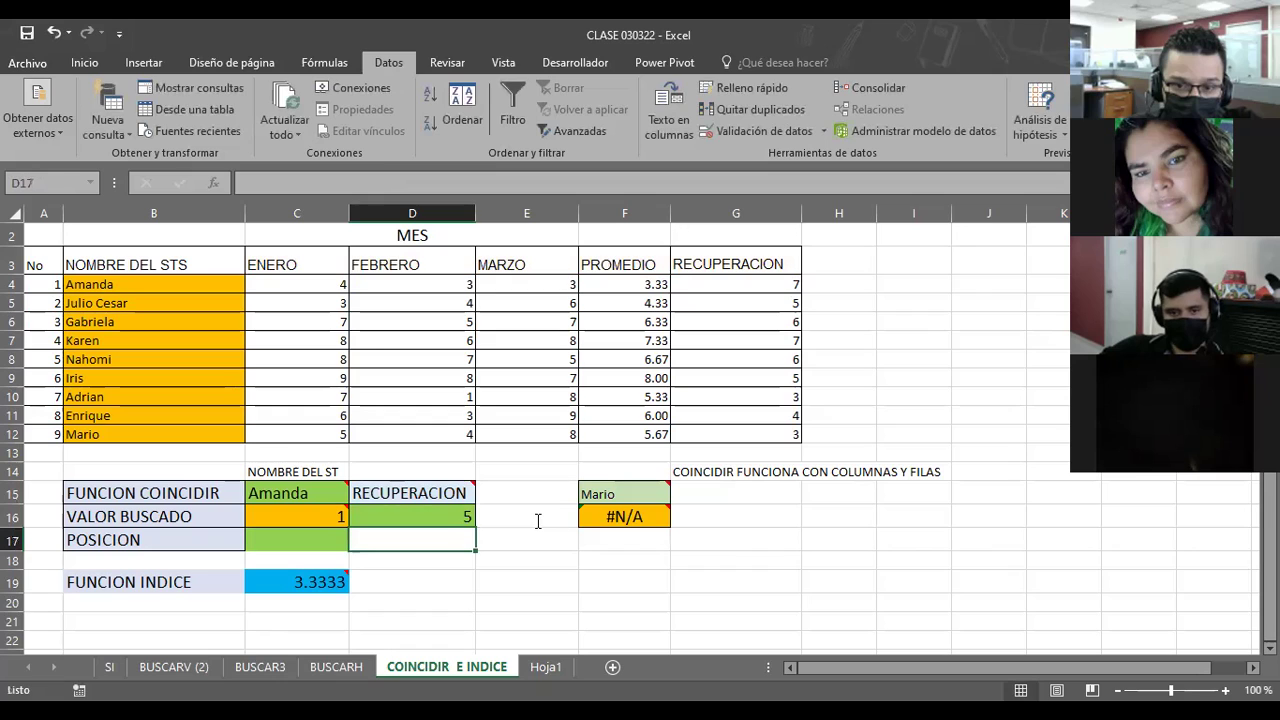
{"action": "left_click", "coordinate": [413, 515]}
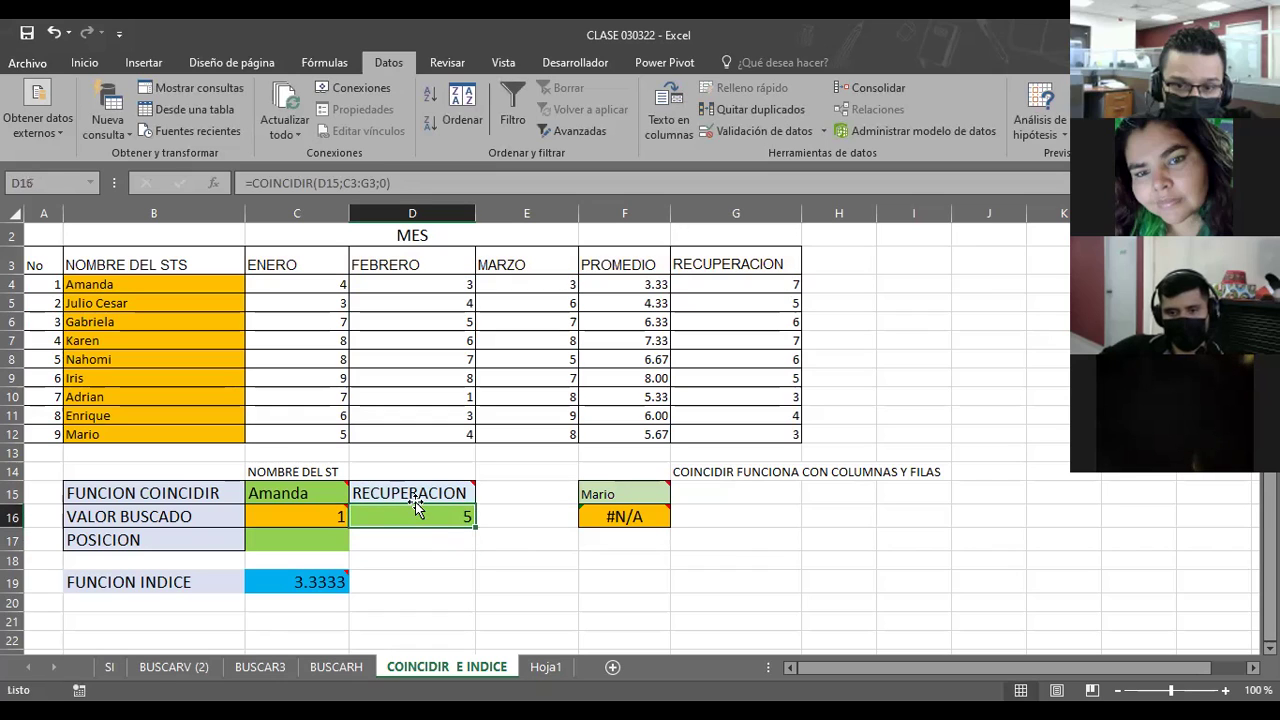
{"action": "left_click", "coordinate": [417, 491]}
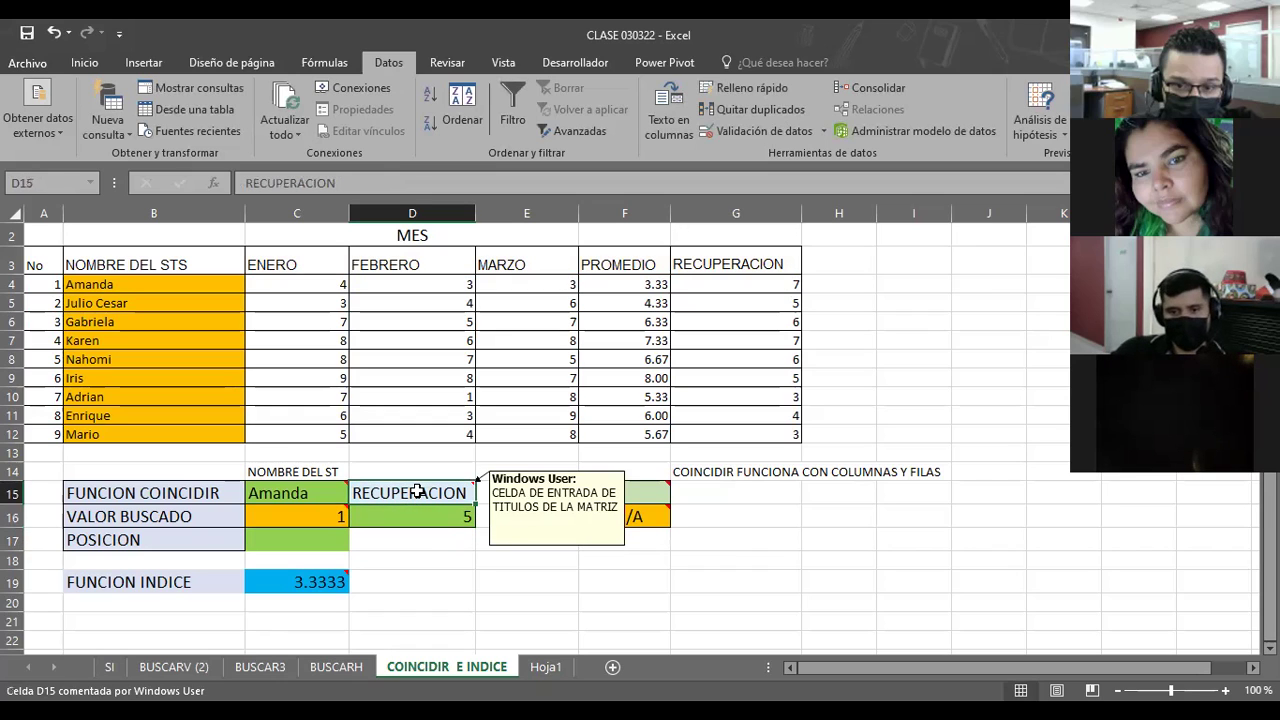
Step: Try promedio, marzo, febrero and finally enero as the D15 header, watching D16 recalculate
{"action": "type", "text": "pro"}
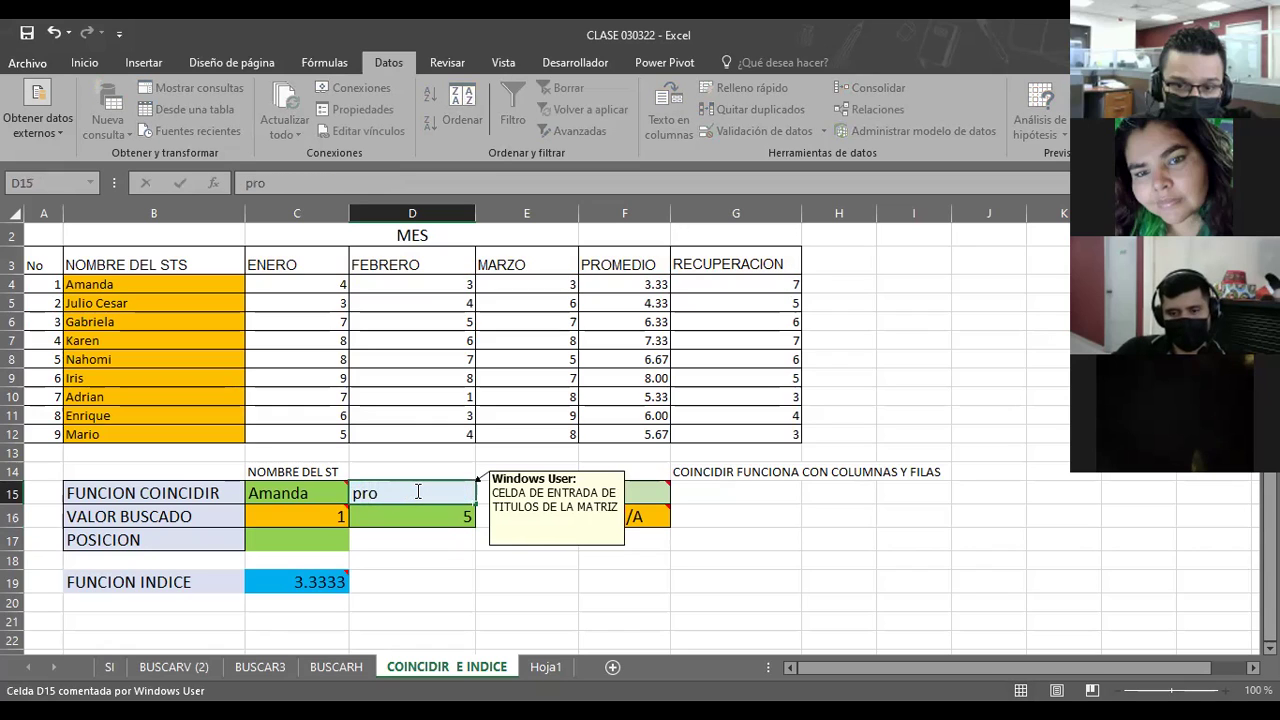
{"action": "type", "text": "medio"}
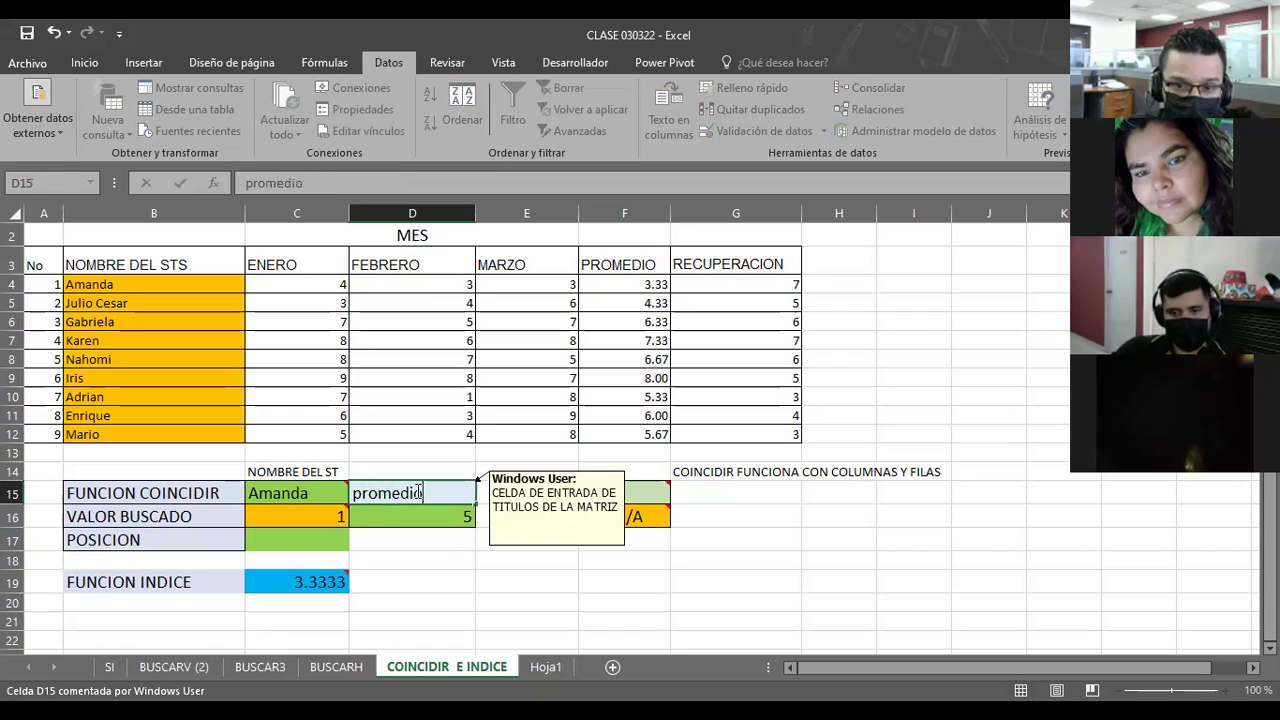
{"action": "key", "text": "Return"}
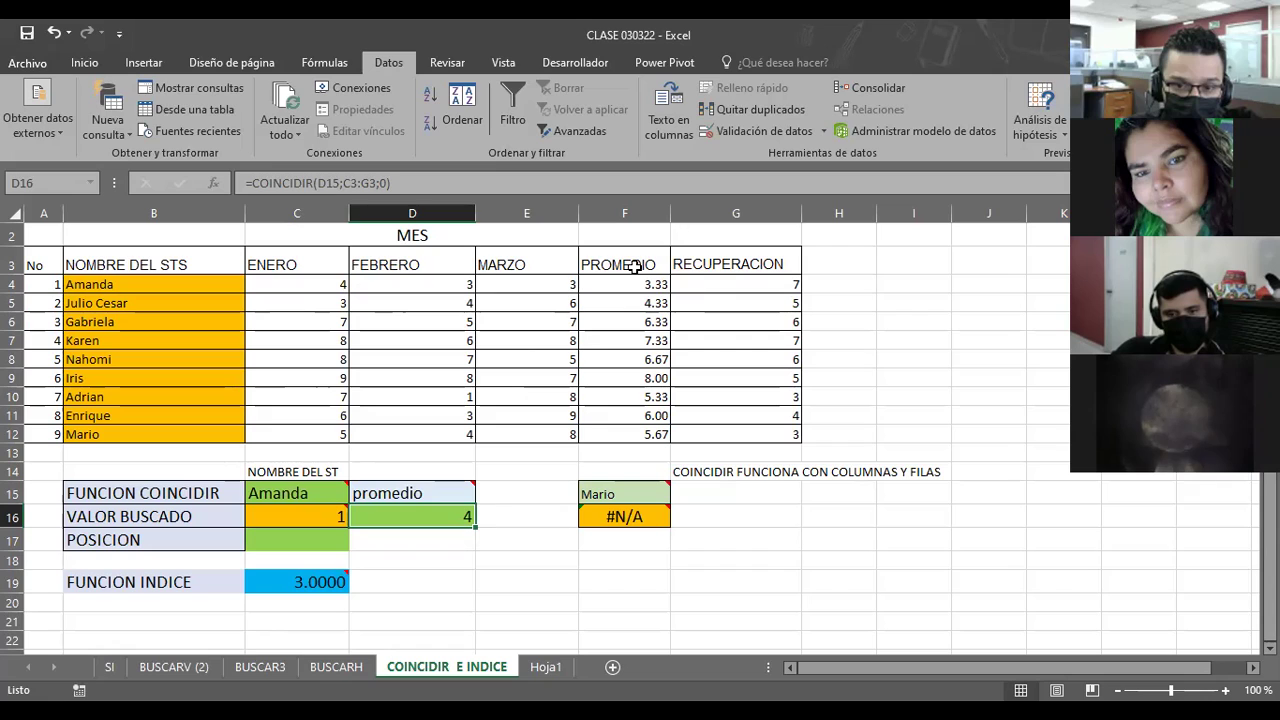
{"action": "left_click", "coordinate": [416, 492]}
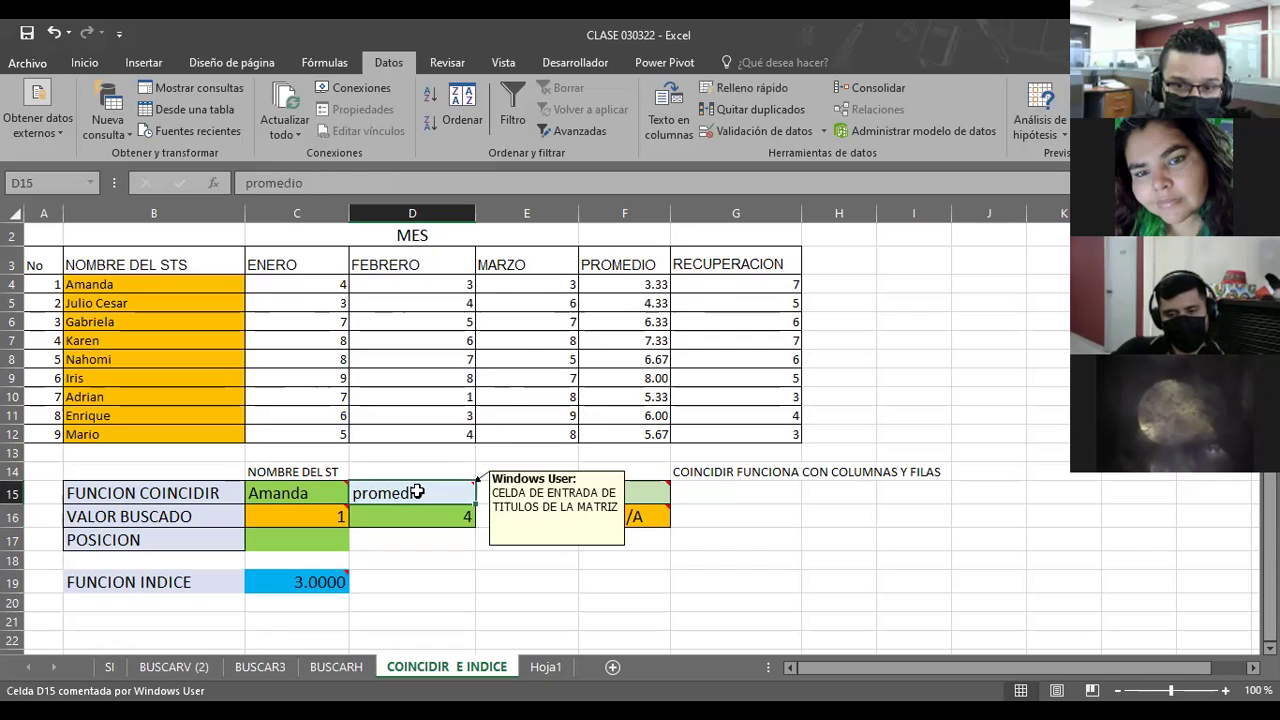
{"action": "type", "text": "marzo"}
{"action": "key", "text": "Return"}
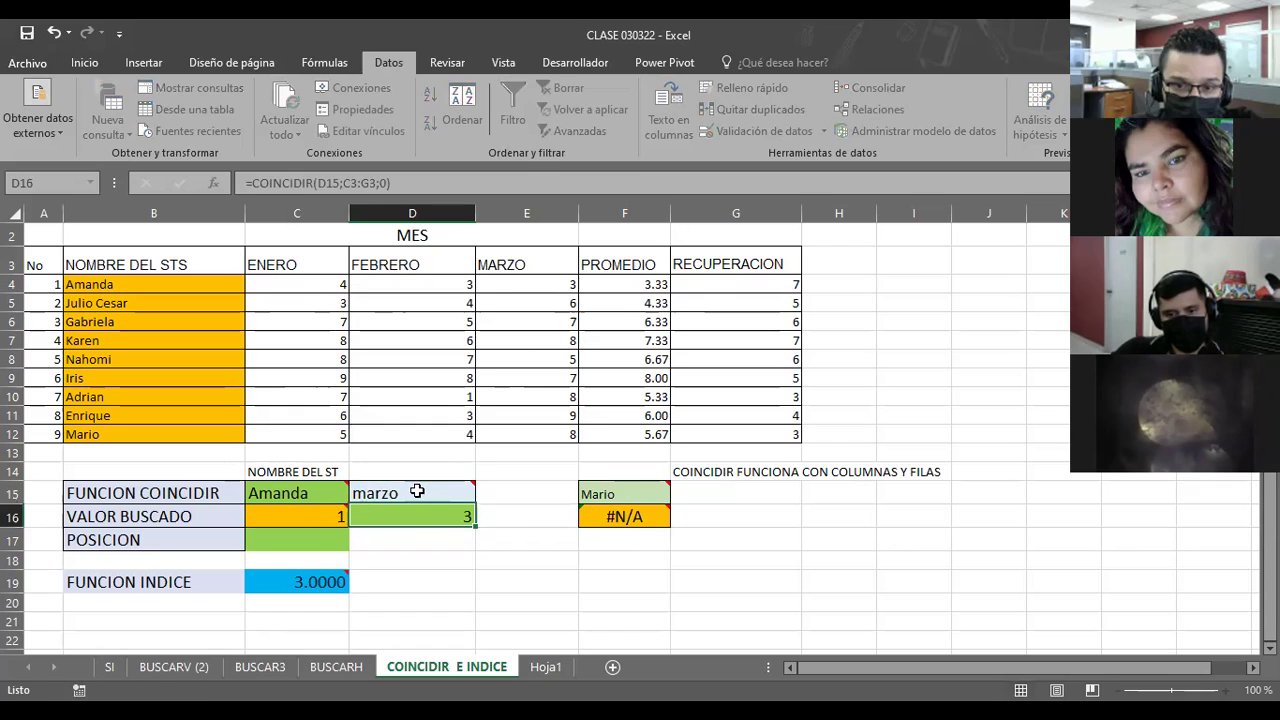
{"action": "mouse_move", "coordinate": [416, 491]}
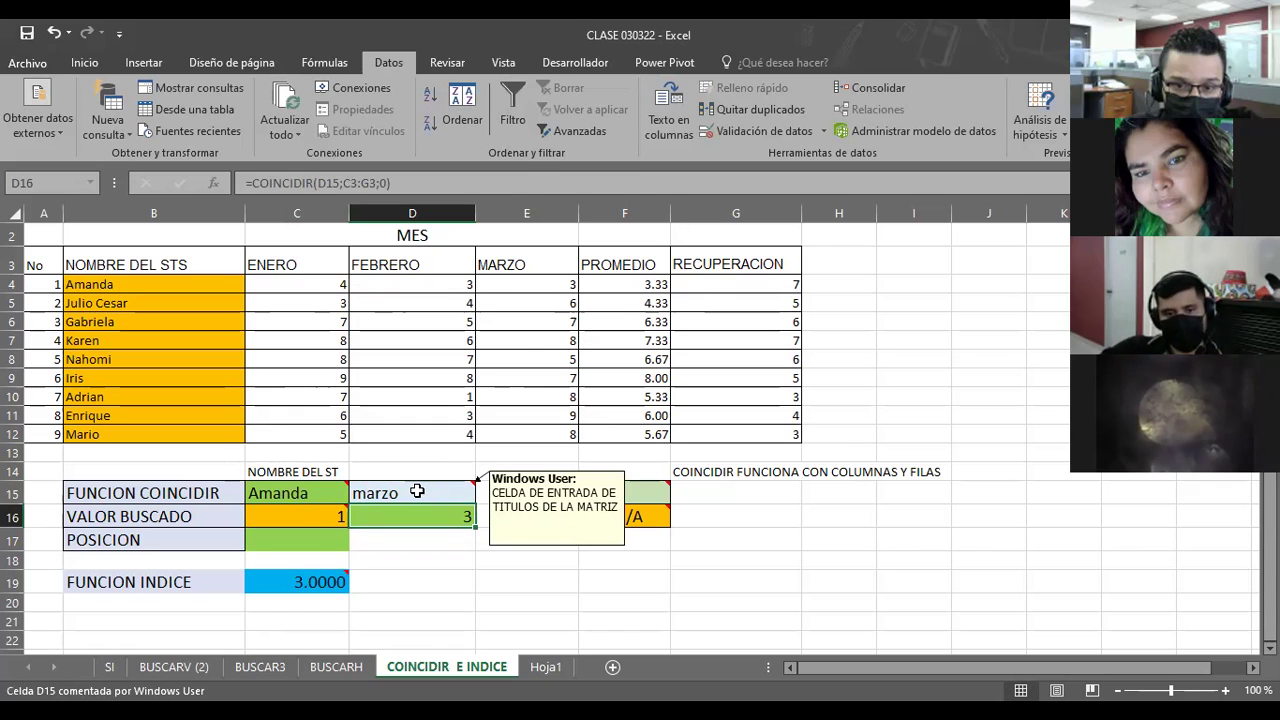
{"action": "left_click", "coordinate": [416, 491]}
{"action": "type", "text": "febrero"}
{"action": "key", "text": "Return"}
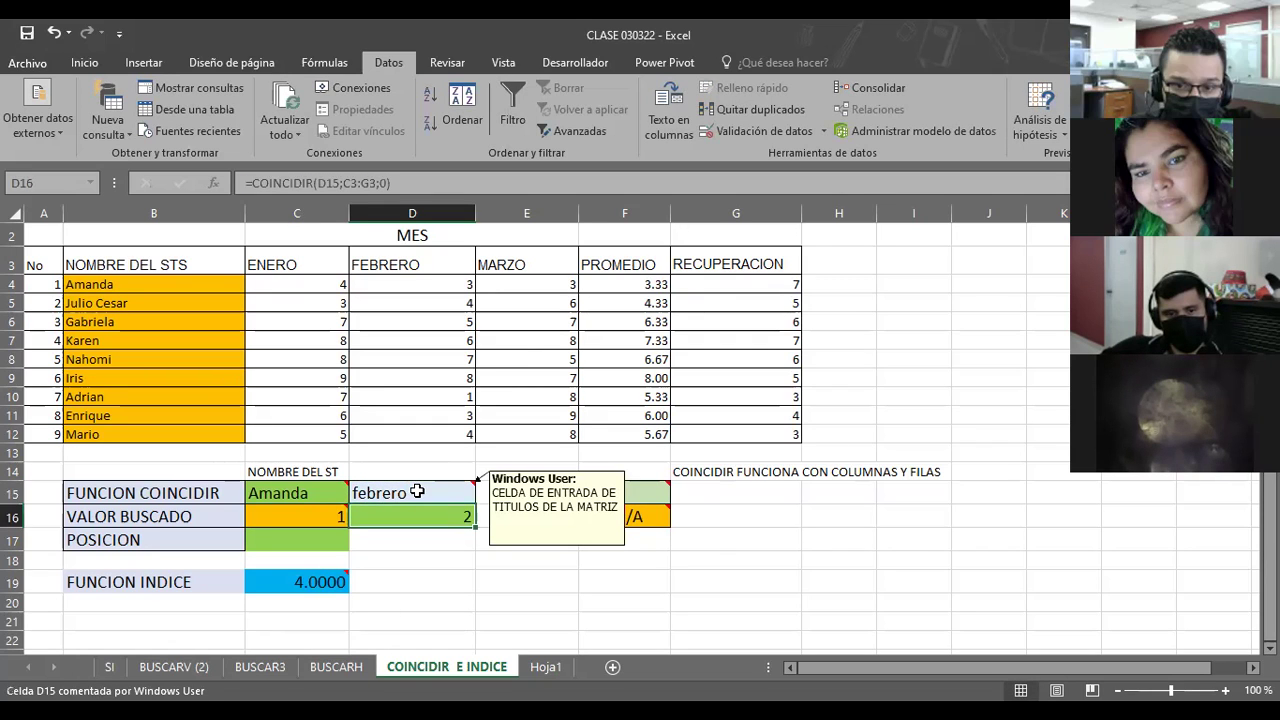
{"action": "left_click", "coordinate": [416, 491]}
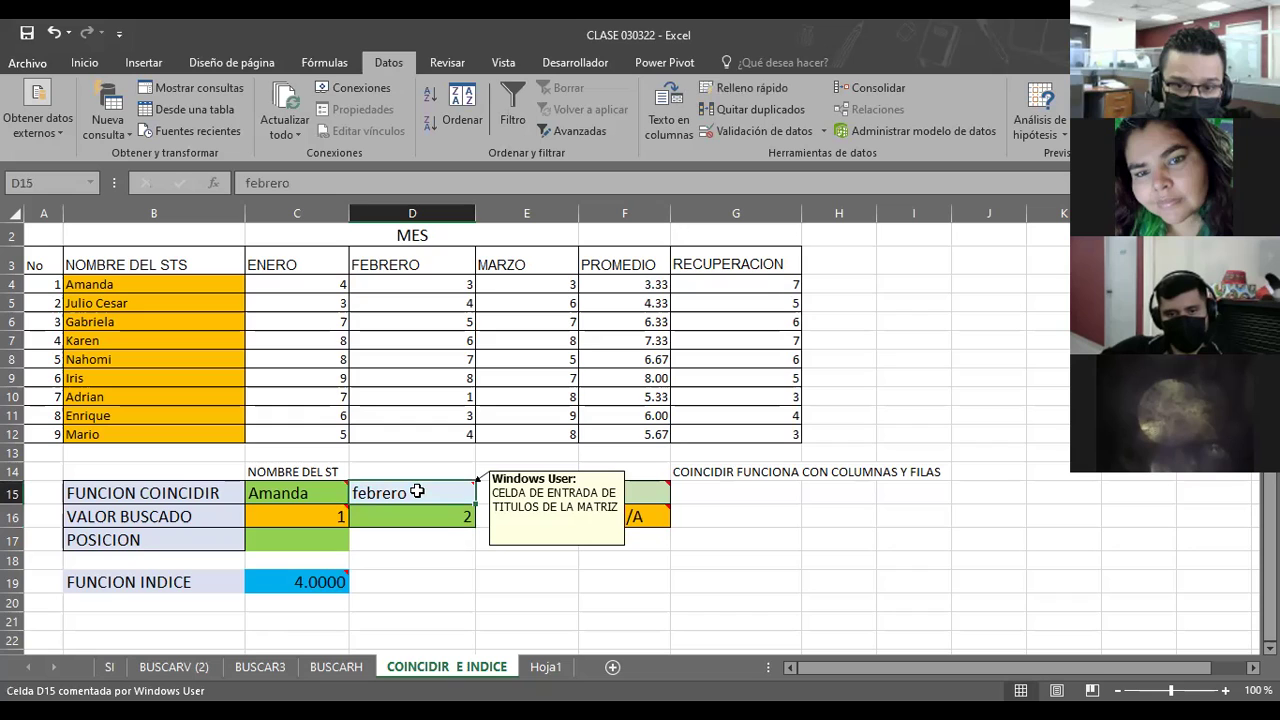
{"action": "type", "text": "ene"}
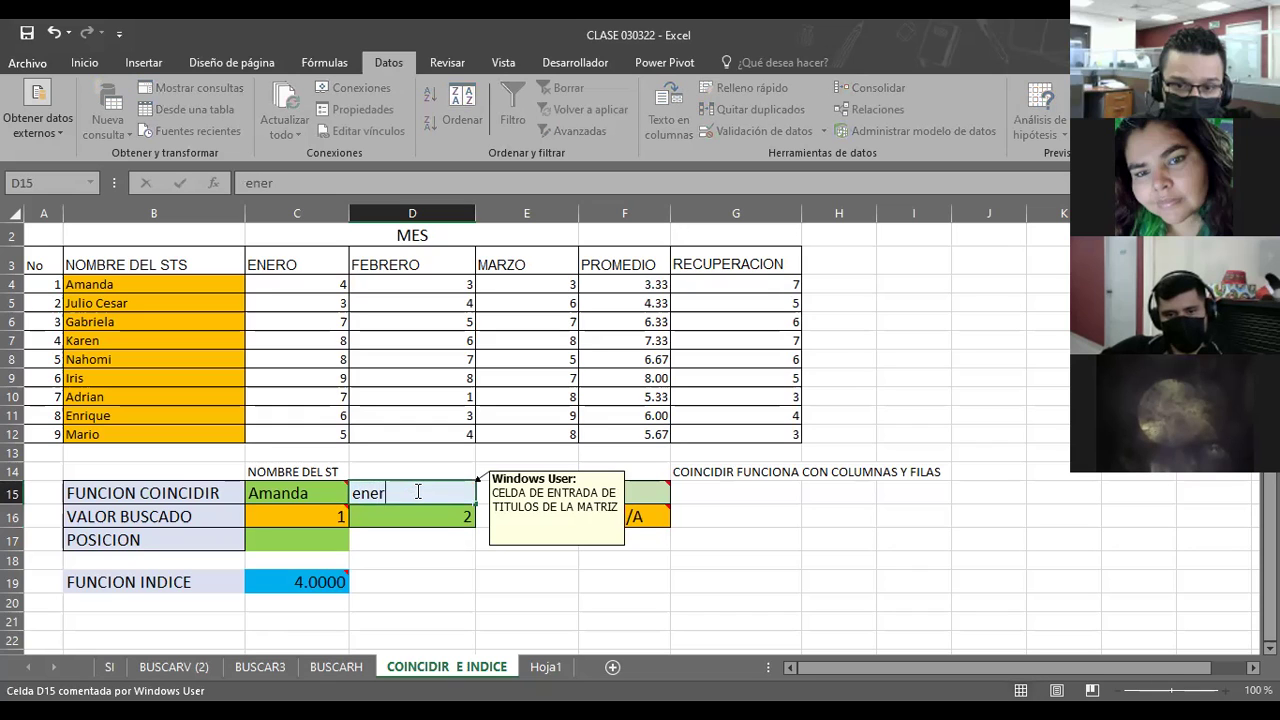
{"action": "key", "text": "Return"}
{"action": "left_click", "coordinate": [418, 491]}
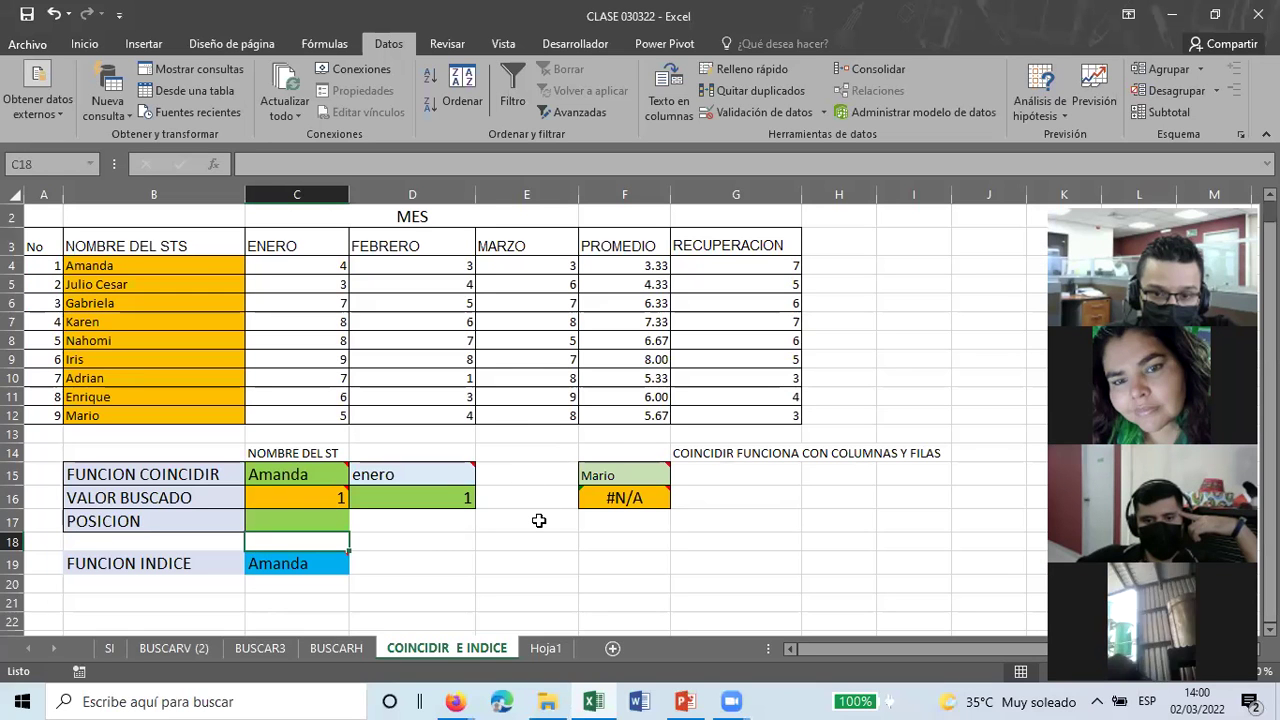
{"action": "mouse_move", "coordinate": [634, 496]}
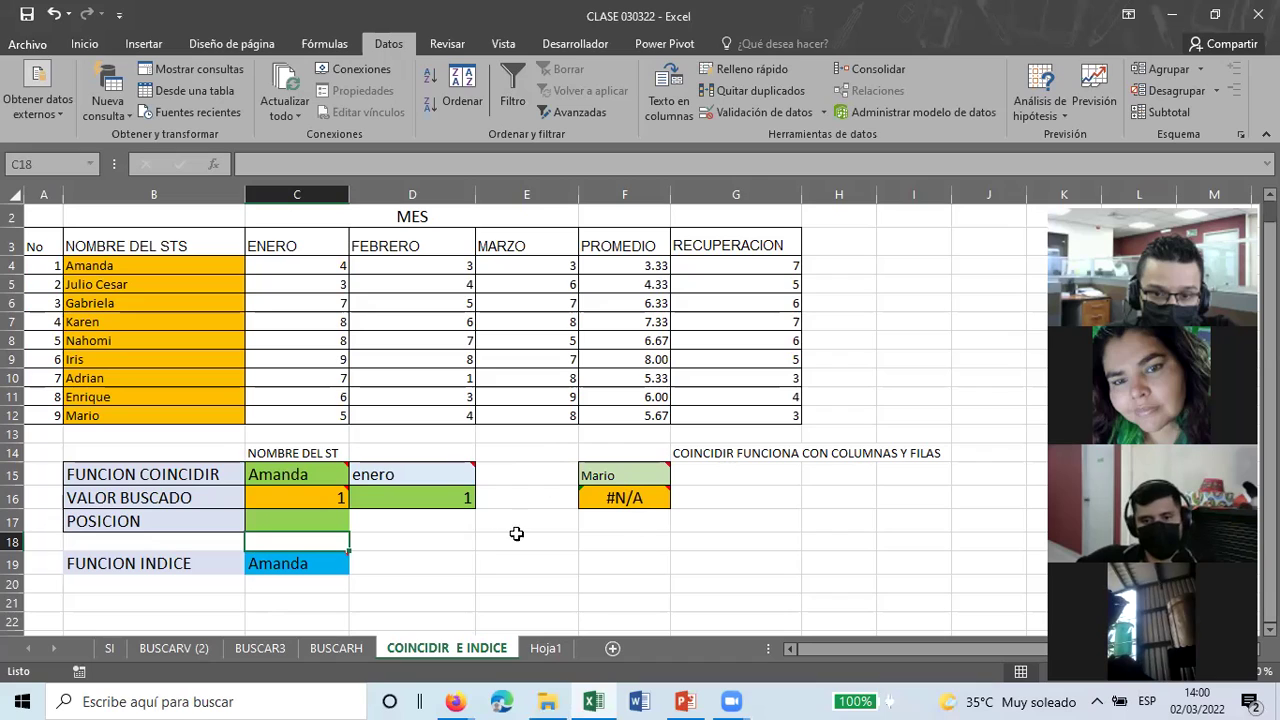
{"action": "left_click", "coordinate": [446, 558]}
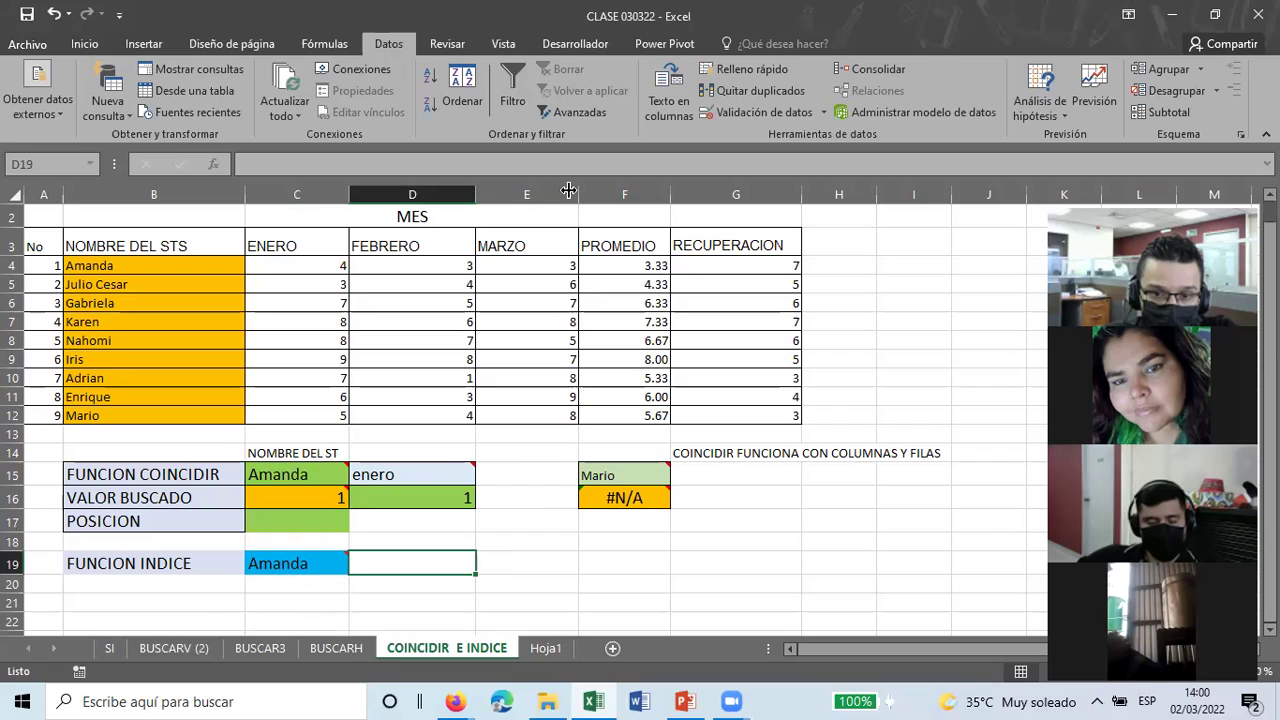
{"action": "mouse_move", "coordinate": [269, 562]}
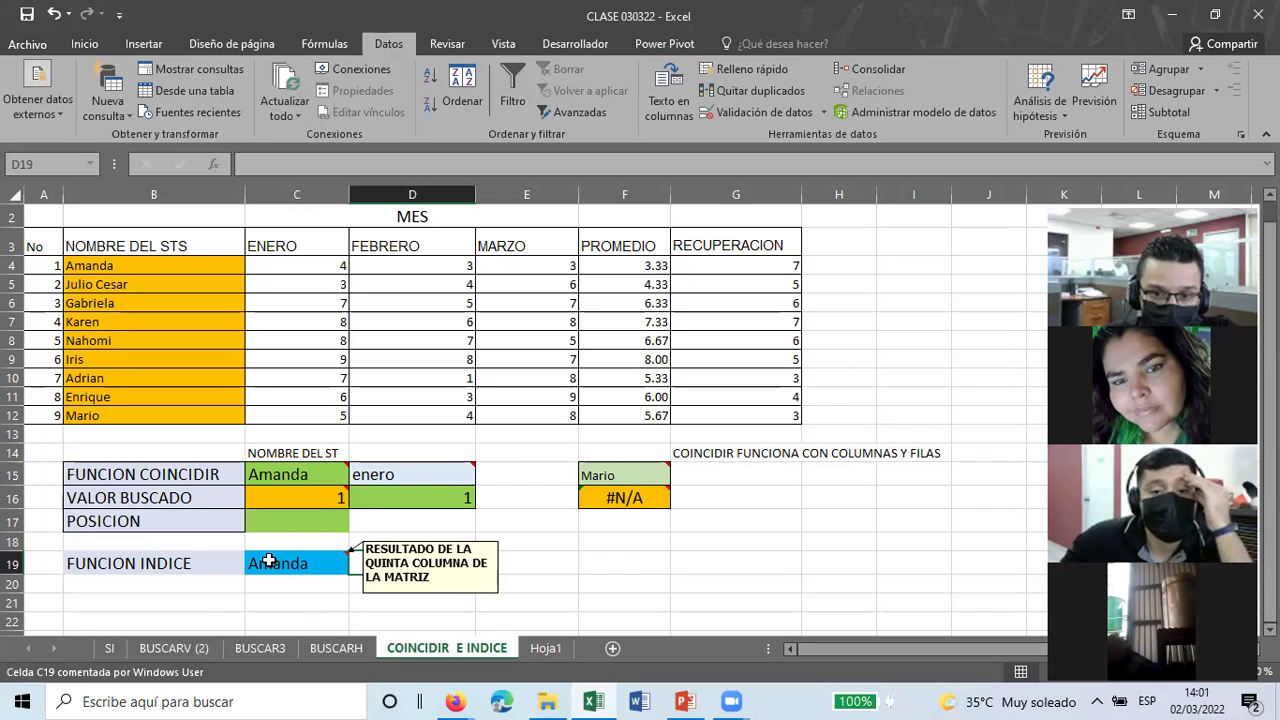
{"action": "left_click", "coordinate": [298, 566]}
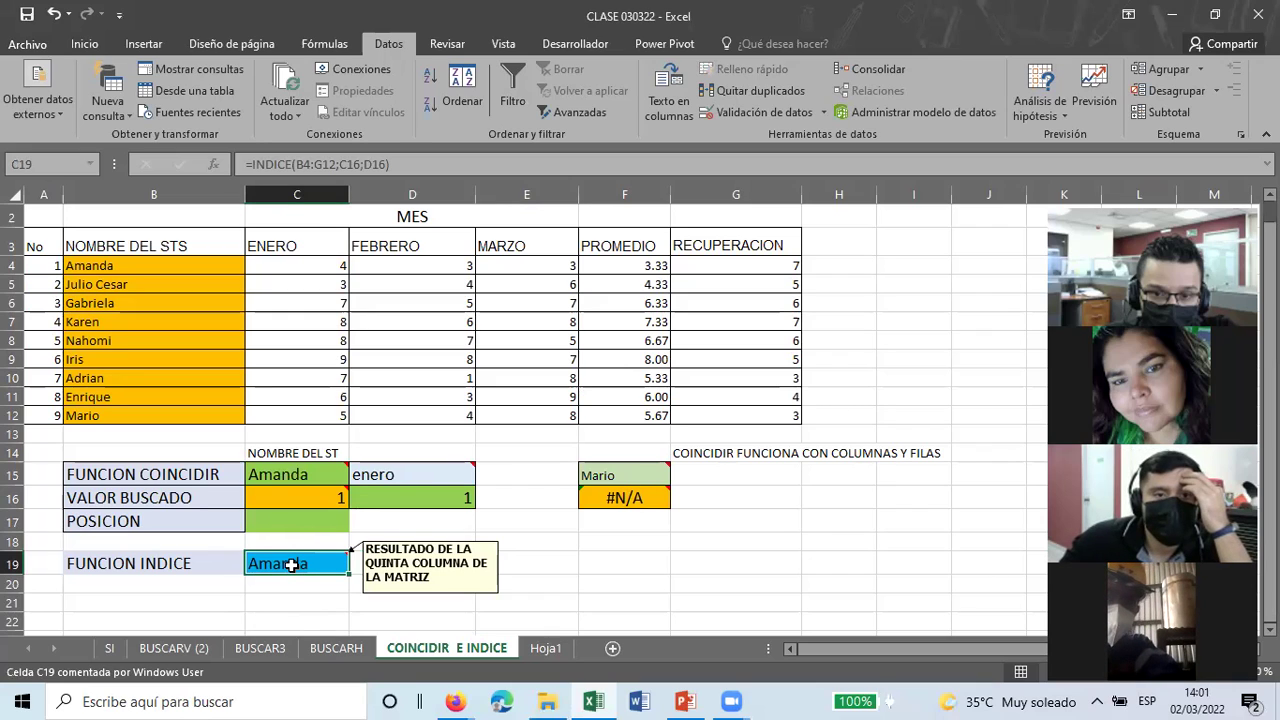
{"action": "left_click", "coordinate": [128, 264]}
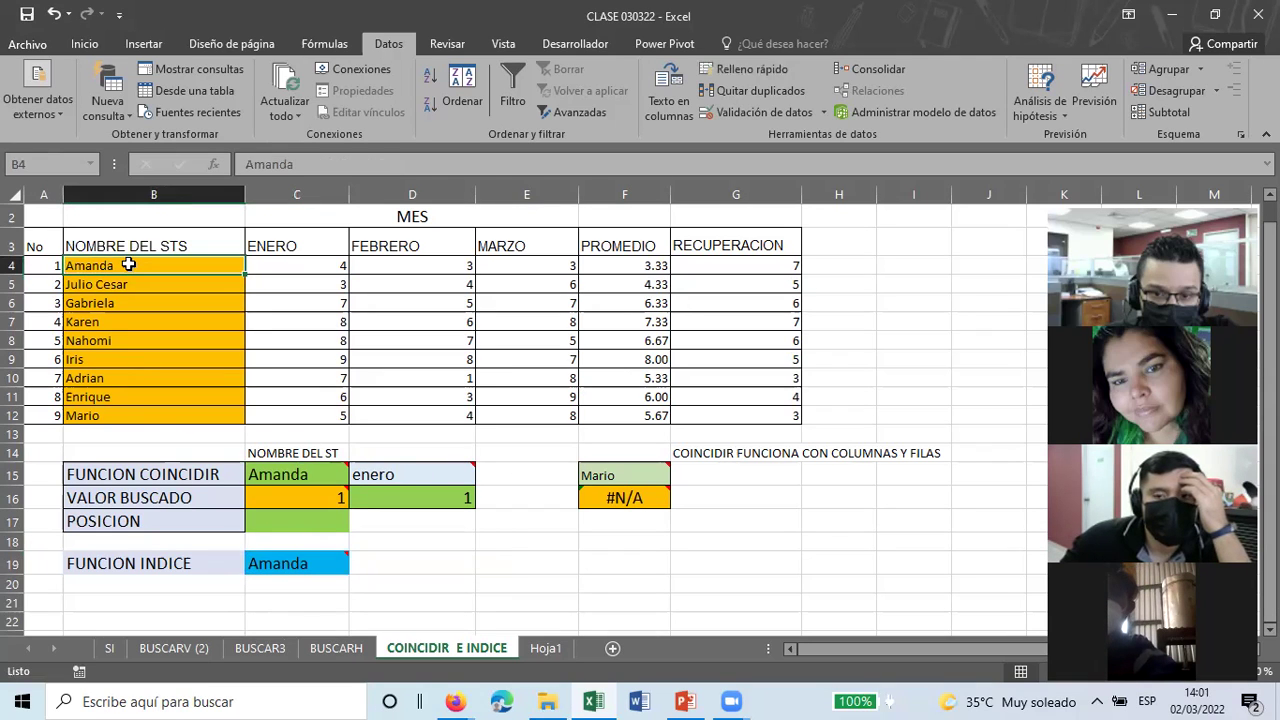
{"action": "left_click", "coordinate": [300, 564]}
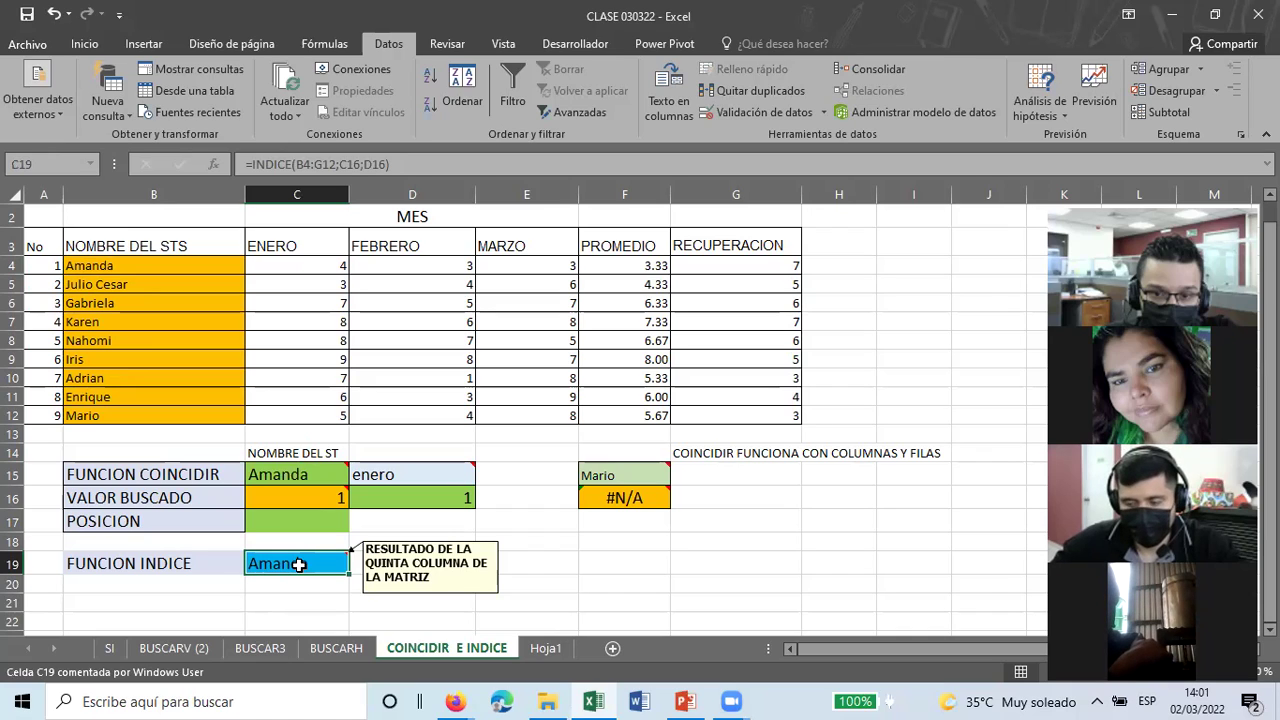
{"action": "left_click", "coordinate": [420, 503]}
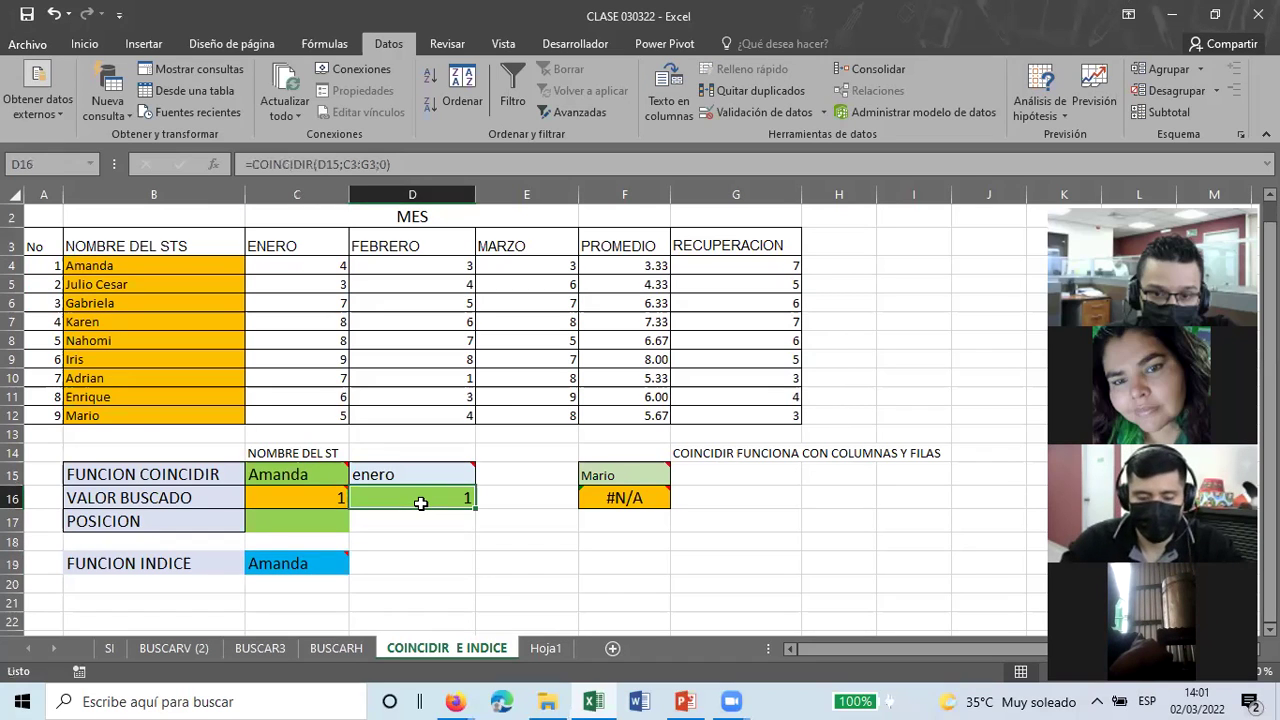
{"action": "left_click", "coordinate": [292, 562]}
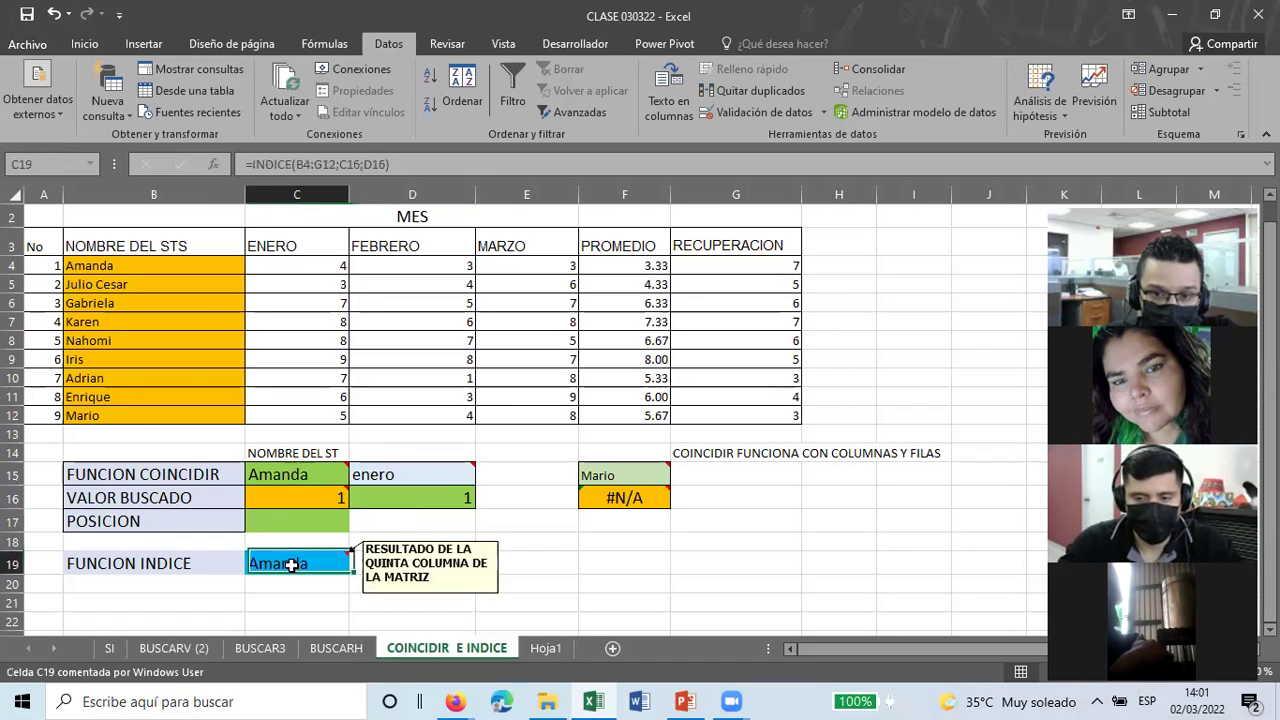
{"action": "left_click", "coordinate": [421, 501]}
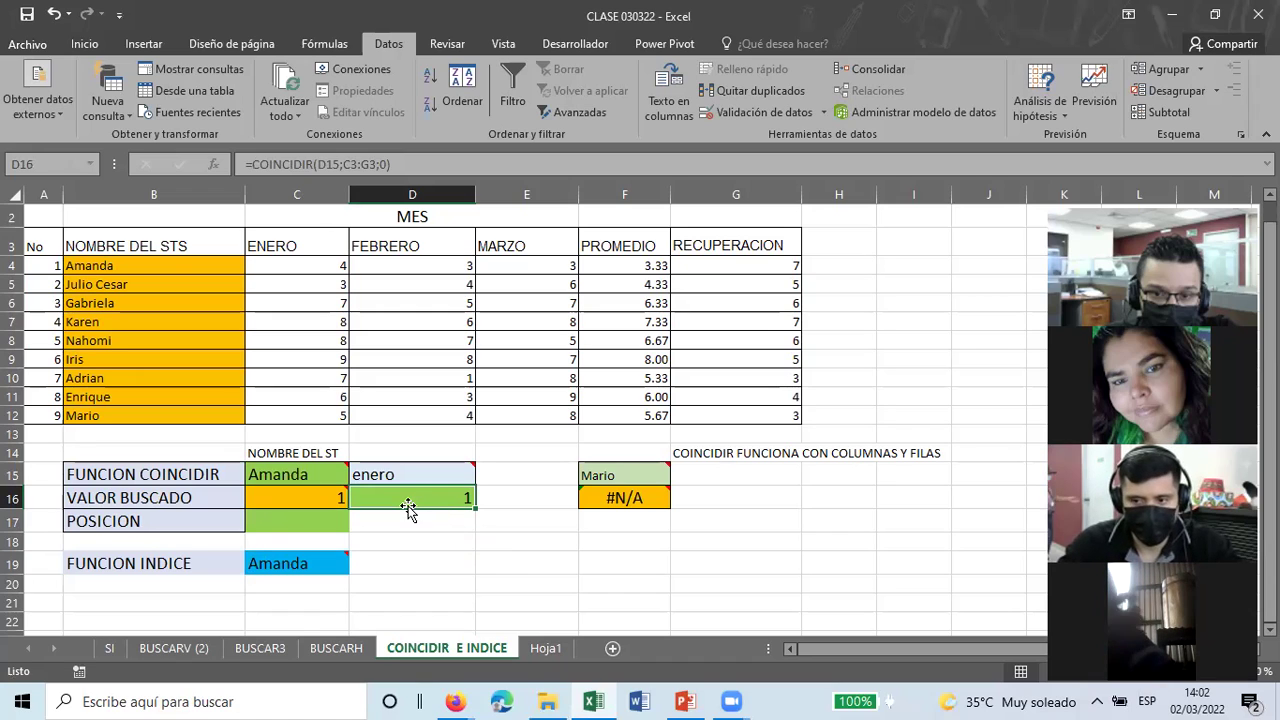
{"action": "mouse_move", "coordinate": [359, 473]}
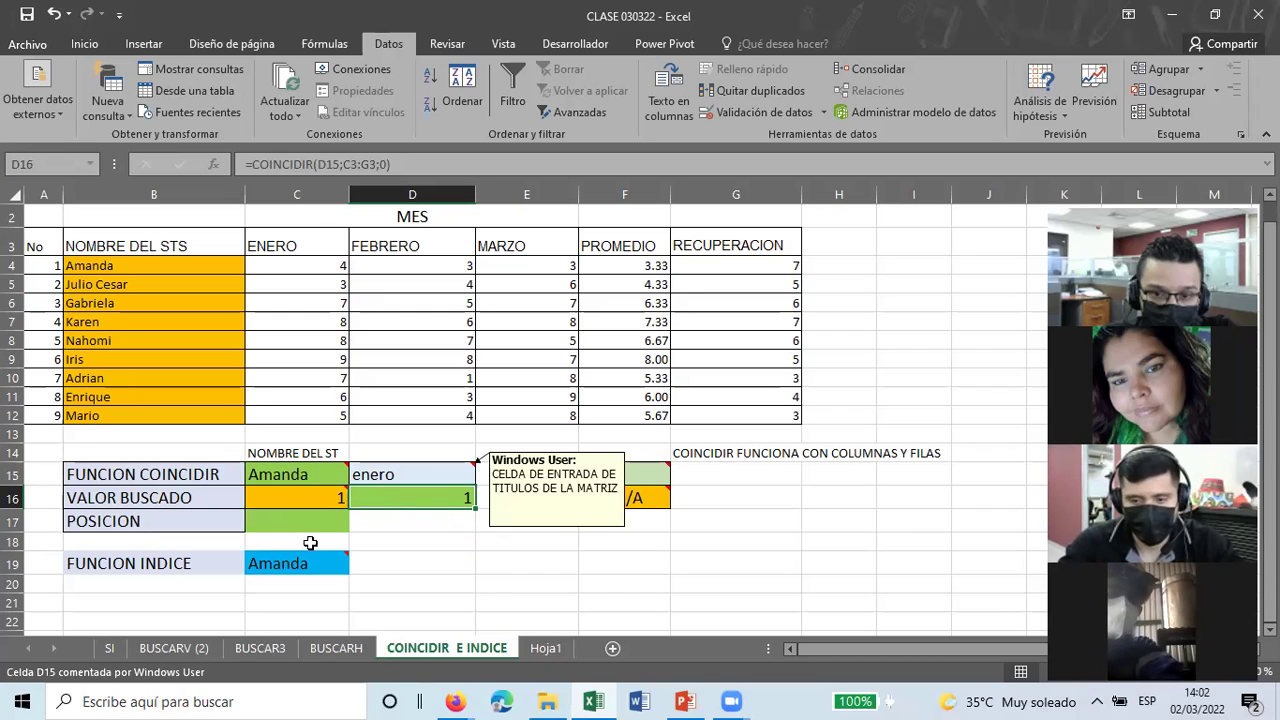
{"action": "left_click", "coordinate": [286, 563]}
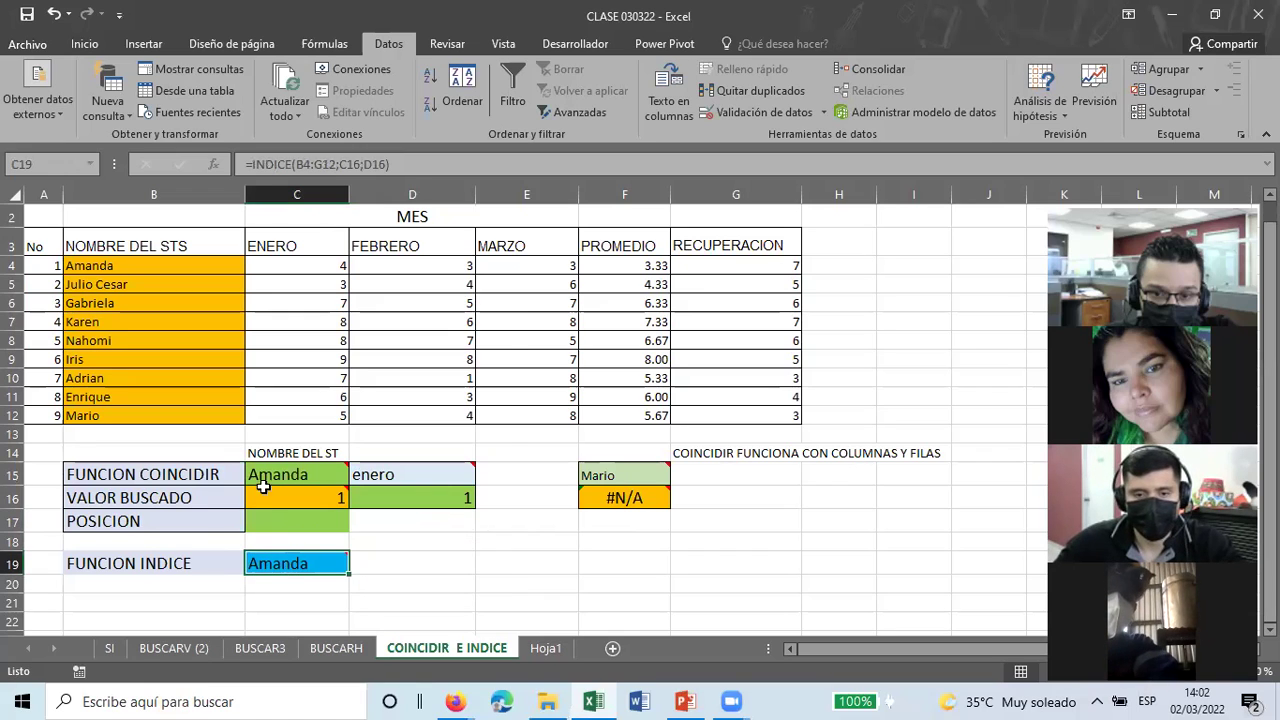
{"action": "mouse_move", "coordinate": [291, 497]}
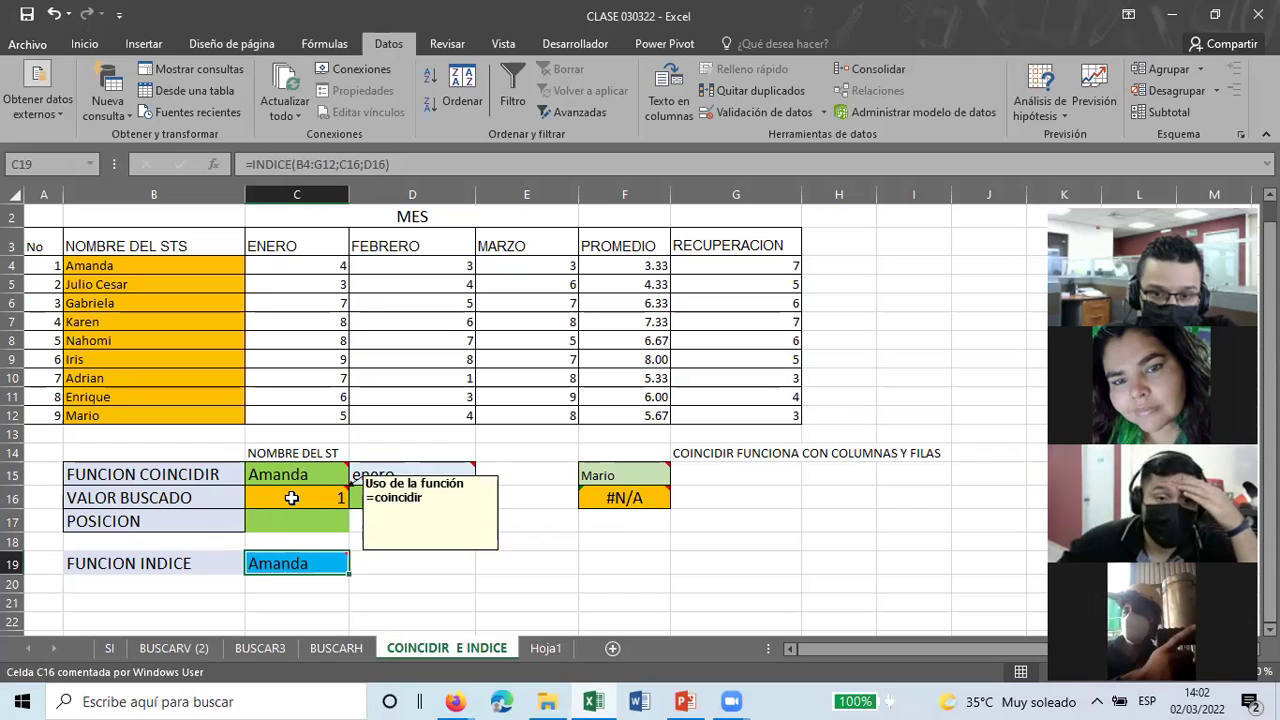
{"action": "left_click", "coordinate": [291, 497]}
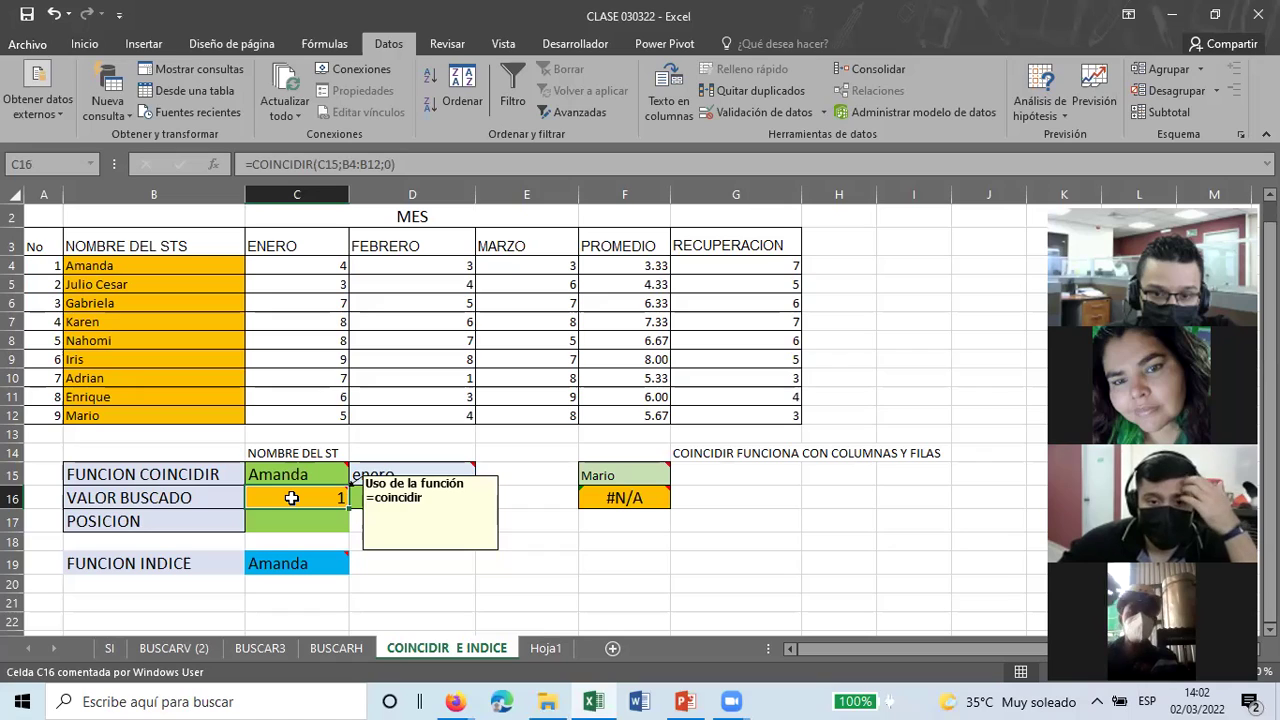
{"action": "left_click", "coordinate": [287, 565]}
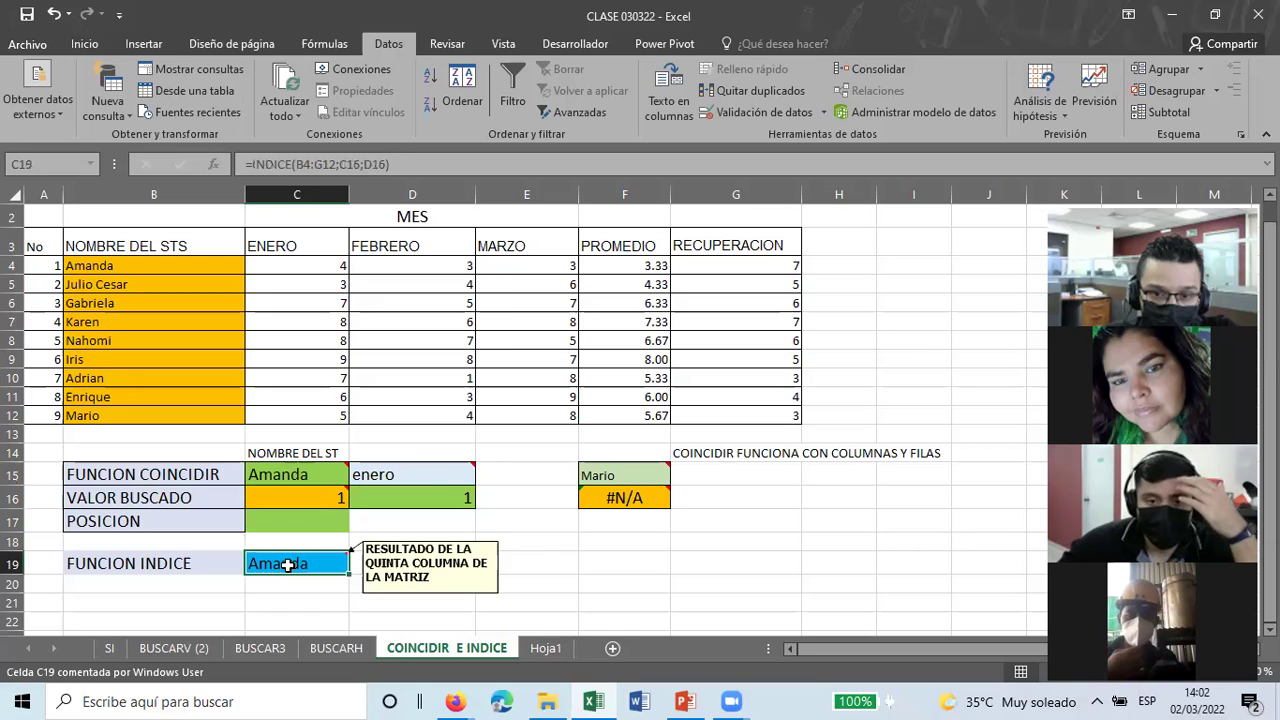
{"action": "left_click", "coordinate": [303, 474]}
{"action": "left_click", "coordinate": [290, 566]}
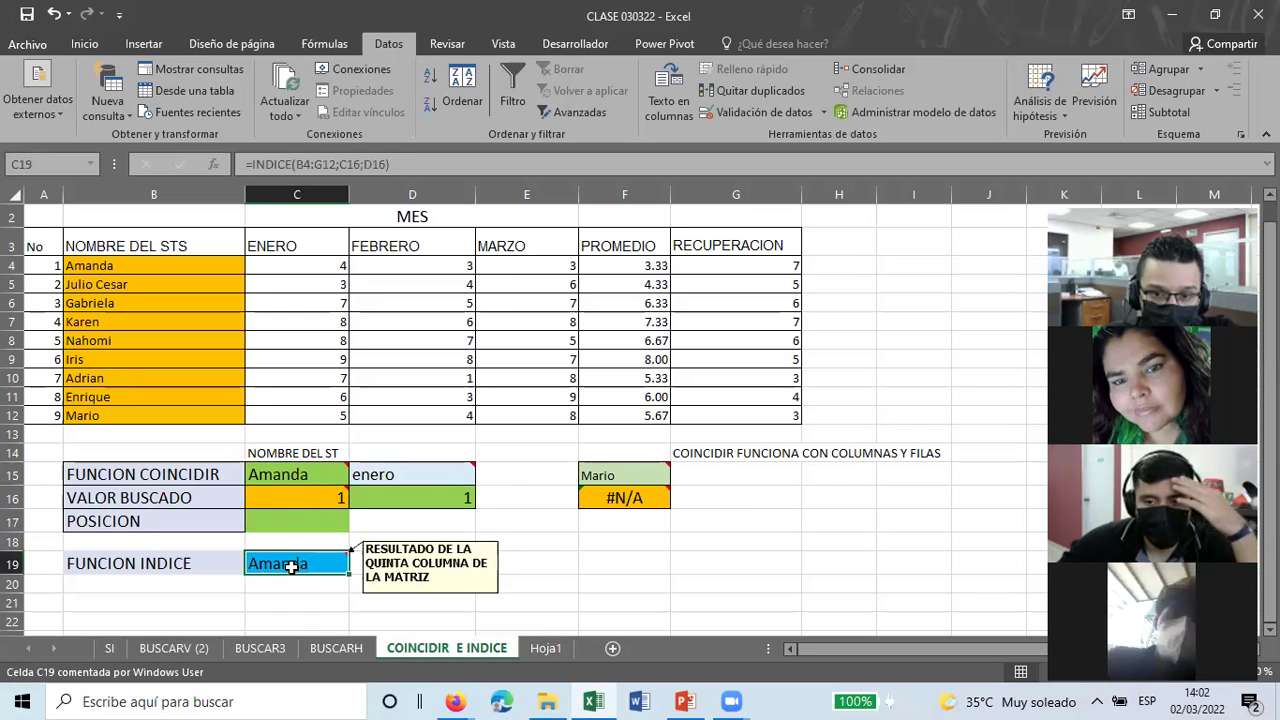
Step: Enter the third student's name in C15 so C16 returns position 3
{"action": "left_click", "coordinate": [303, 474]}
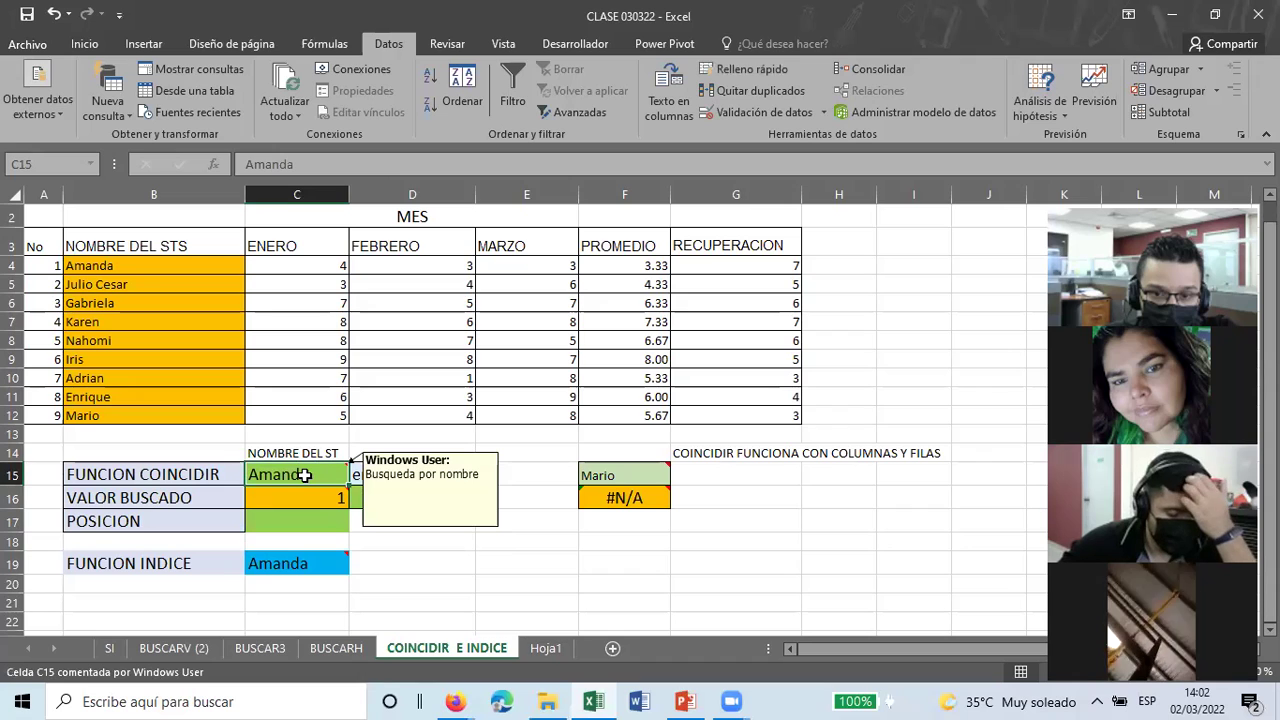
{"action": "type", "text": "gabriela"}
{"action": "key", "text": "Return"}
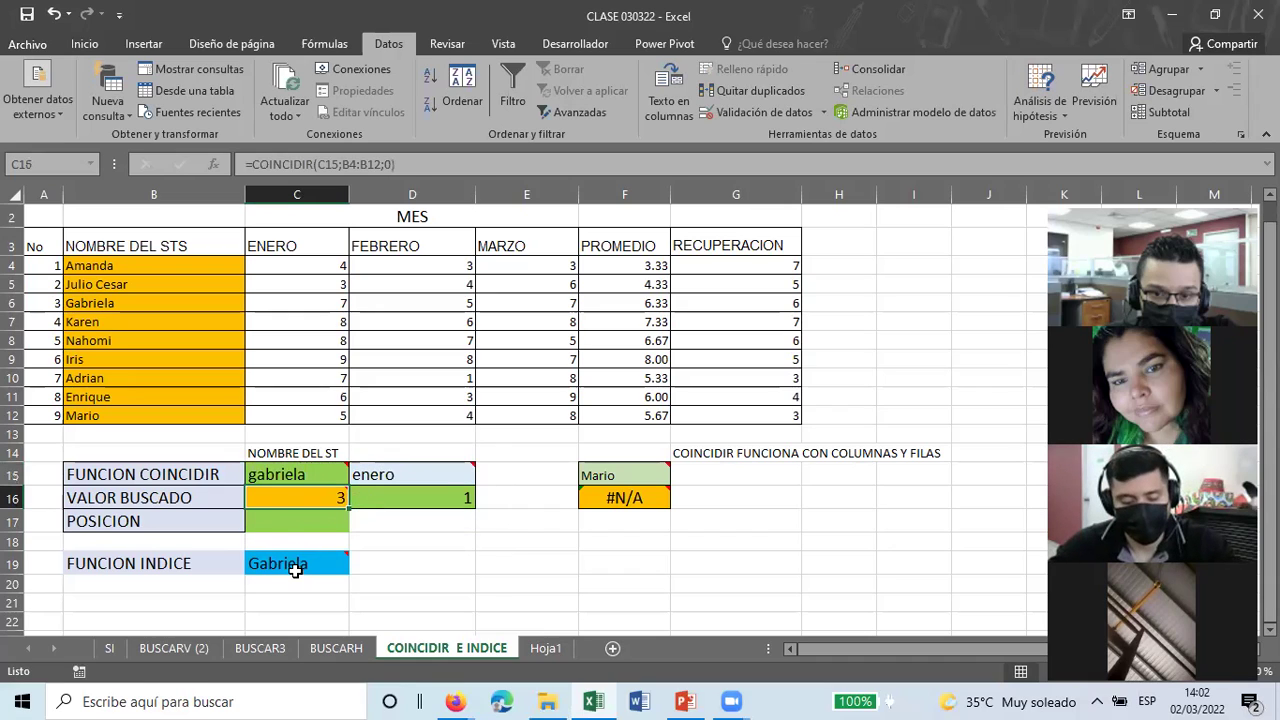
{"action": "mouse_move", "coordinate": [286, 507]}
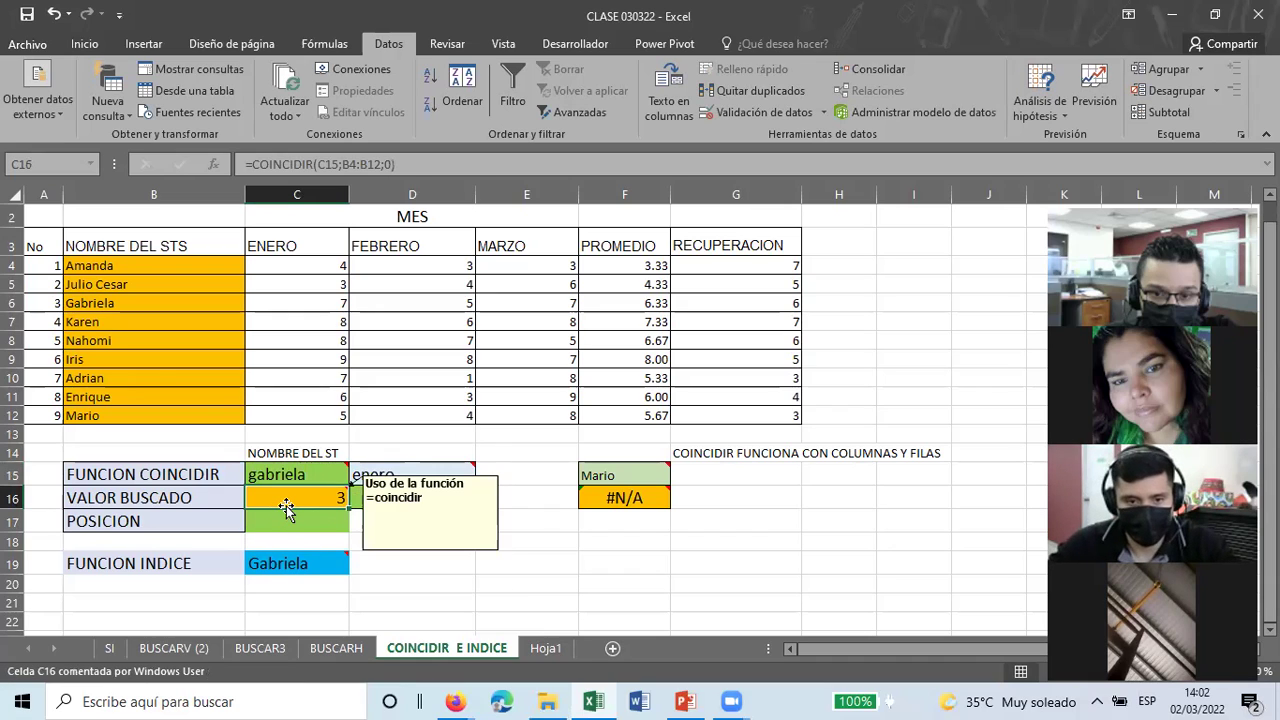
Step: Point out that student's row number 3, then select the dropdown cell F15
{"action": "left_click", "coordinate": [46, 303]}
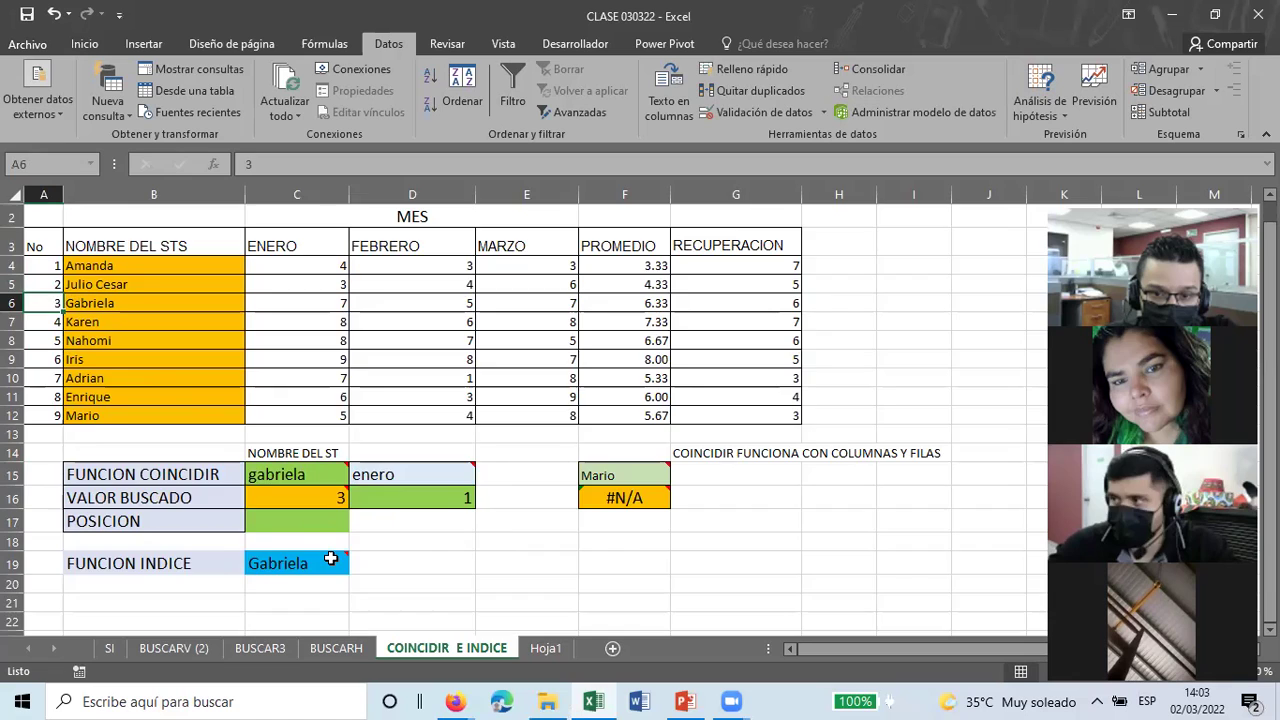
{"action": "scroll", "coordinate": [332, 560], "scroll_direction": "down", "scroll_amount": 1}
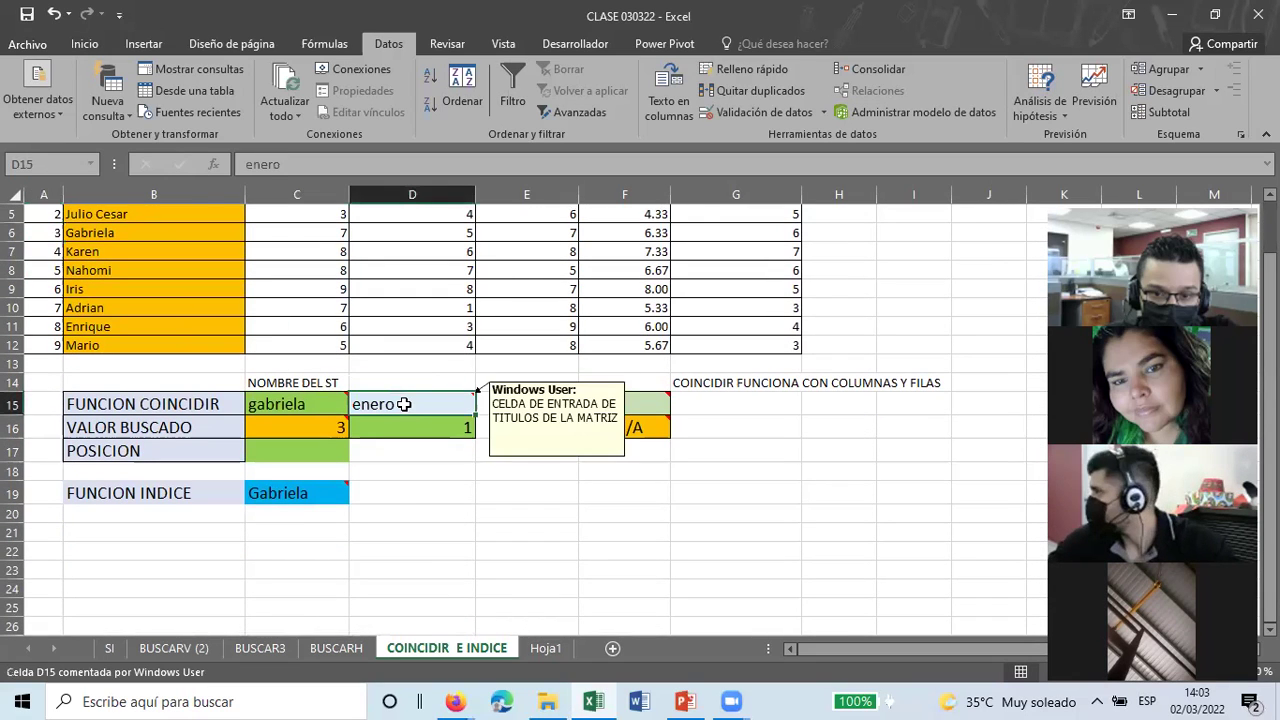
{"action": "left_click", "coordinate": [430, 487]}
{"action": "scroll", "coordinate": [430, 487], "scroll_direction": "up", "scroll_amount": 1}
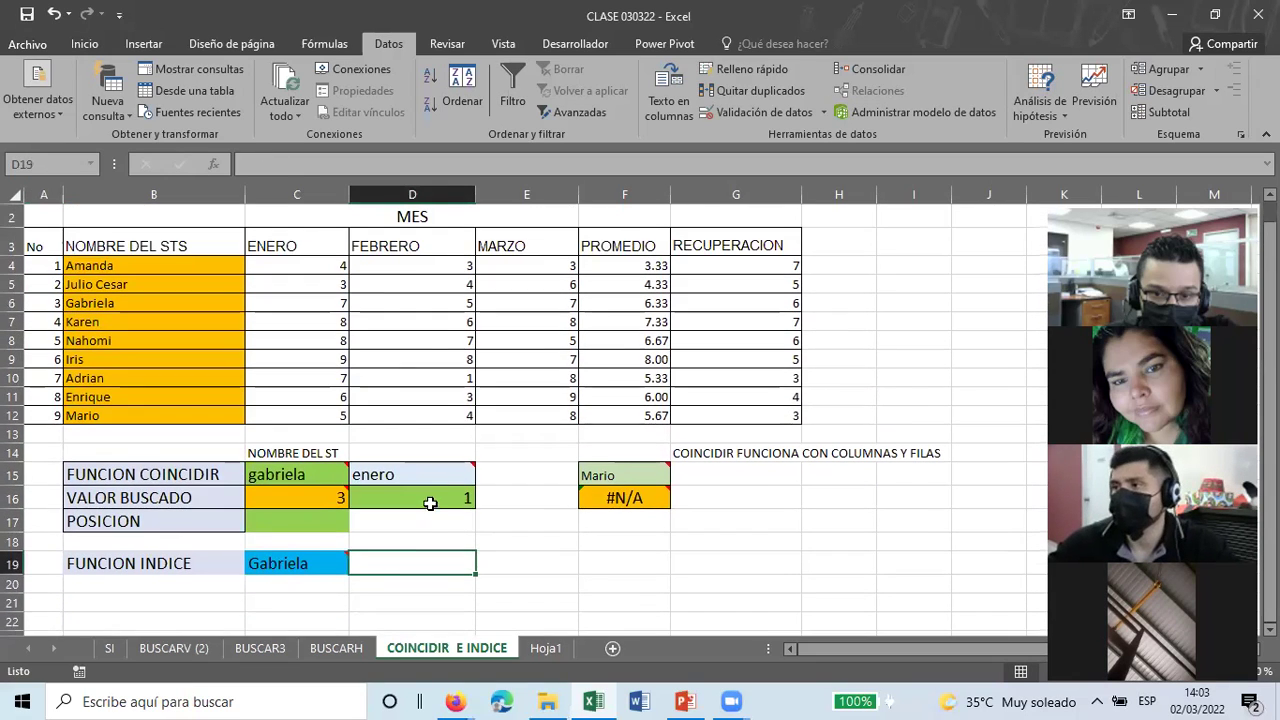
{"action": "left_click", "coordinate": [613, 477]}
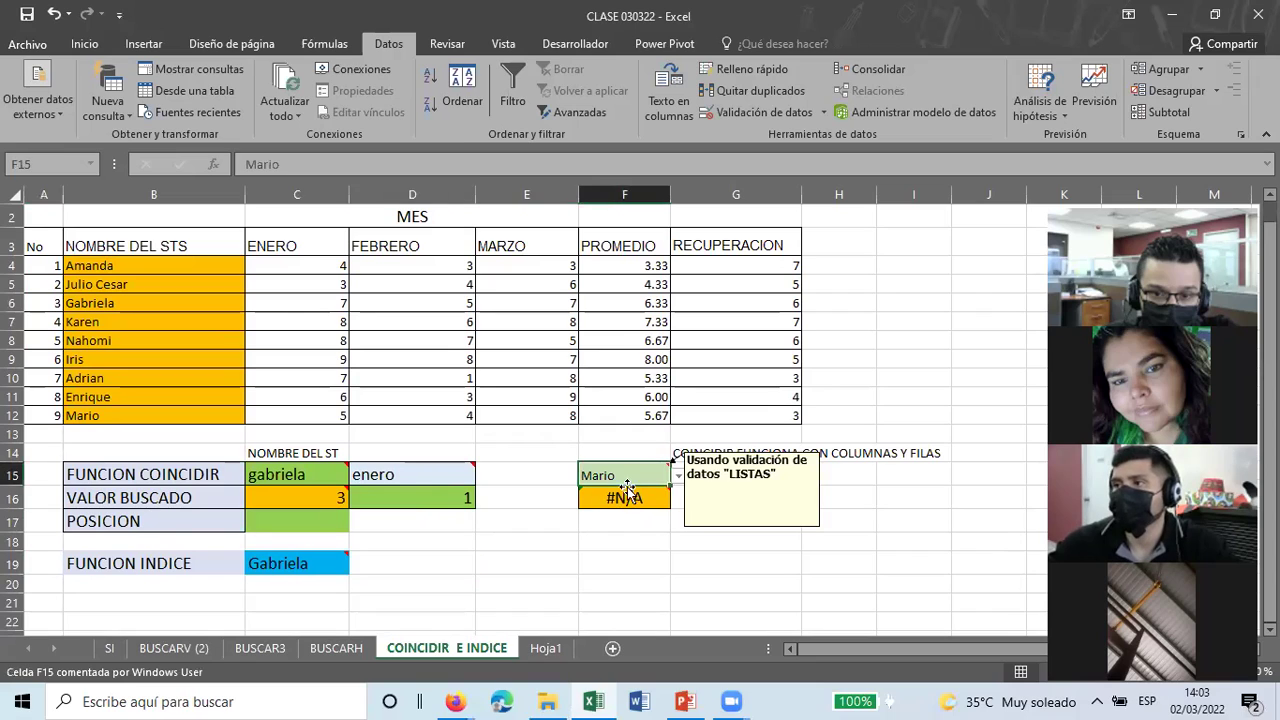
Step: Pick the third, second and ninth students from the F15 name dropdown, checking F16 each time
{"action": "left_click", "coordinate": [679, 480]}
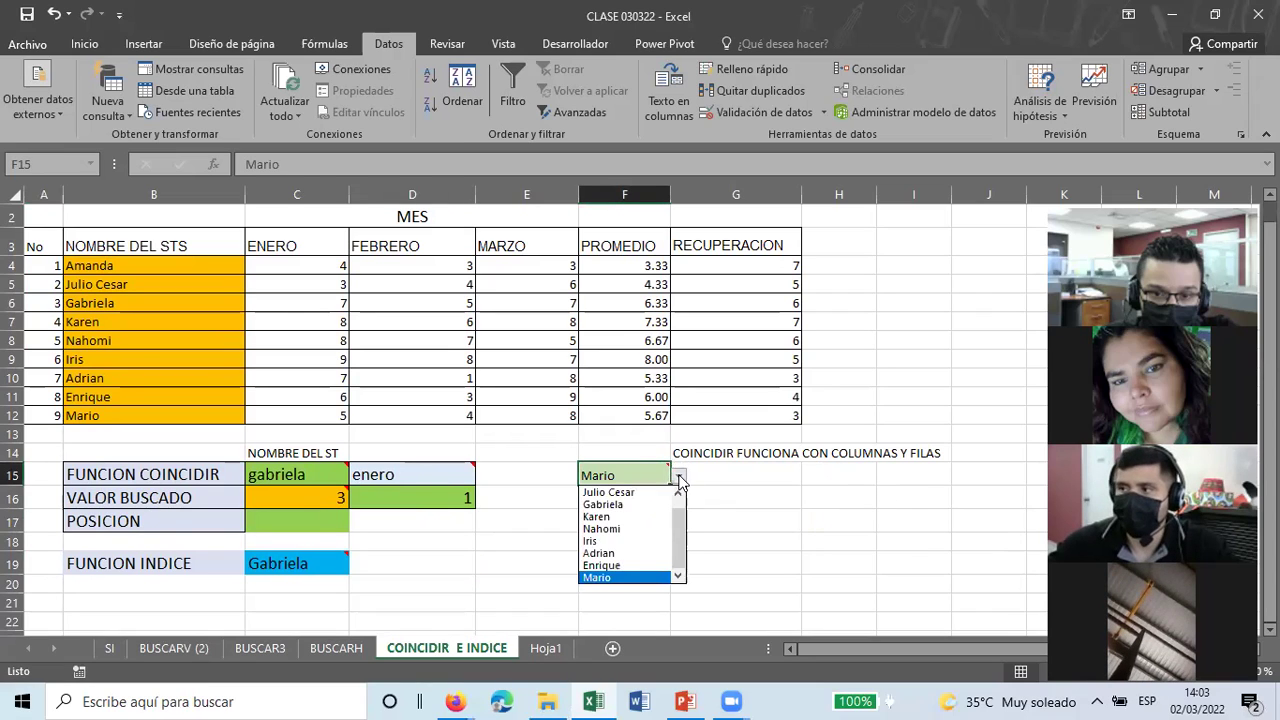
{"action": "left_click", "coordinate": [603, 504]}
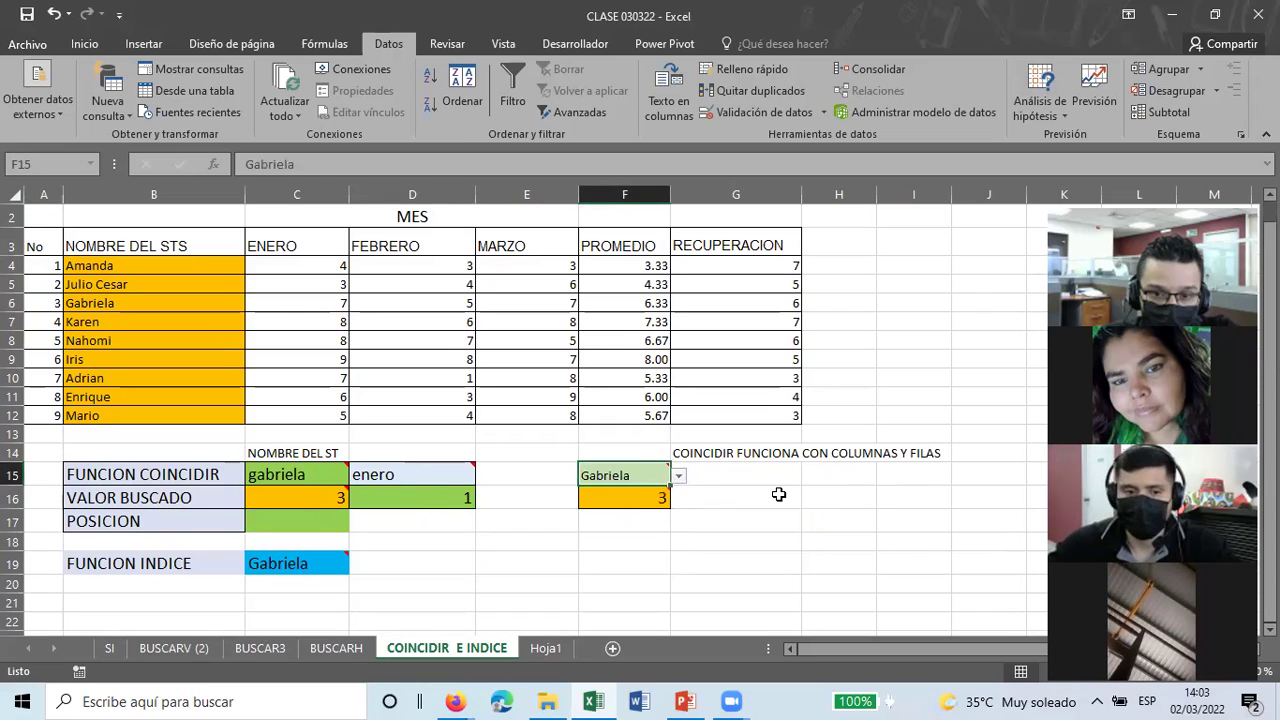
{"action": "left_click", "coordinate": [679, 480]}
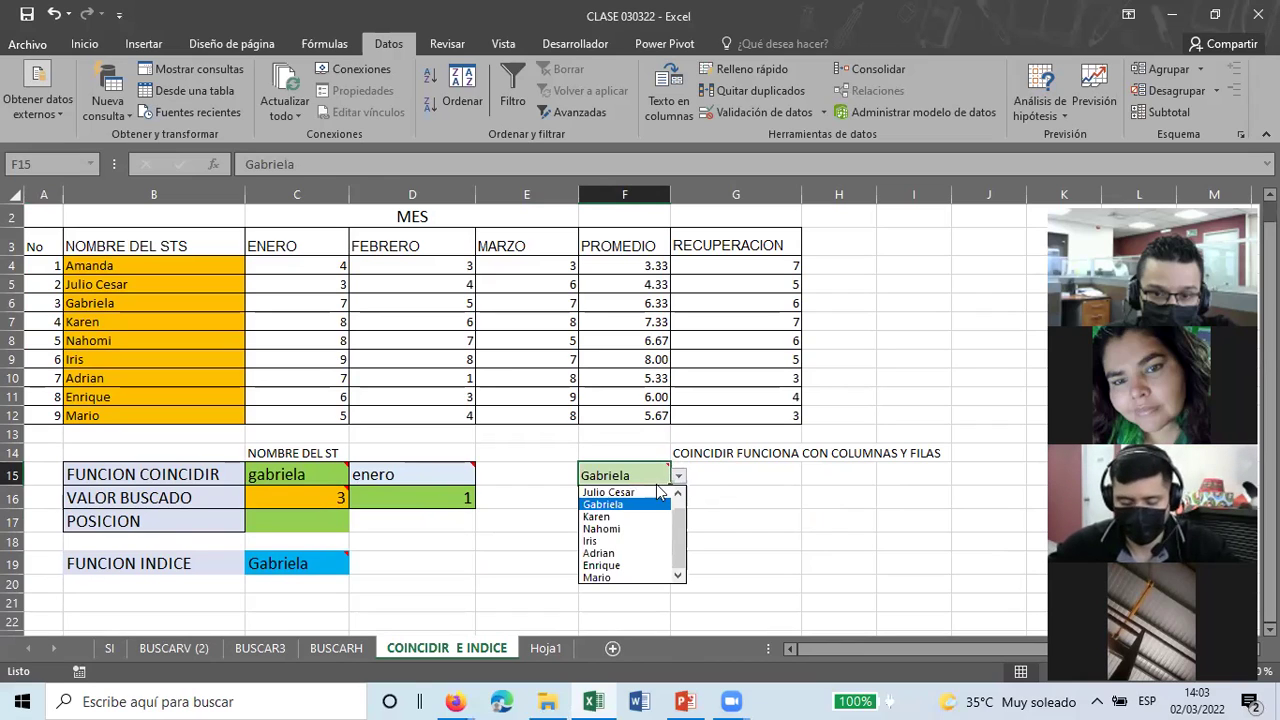
{"action": "left_click", "coordinate": [610, 492]}
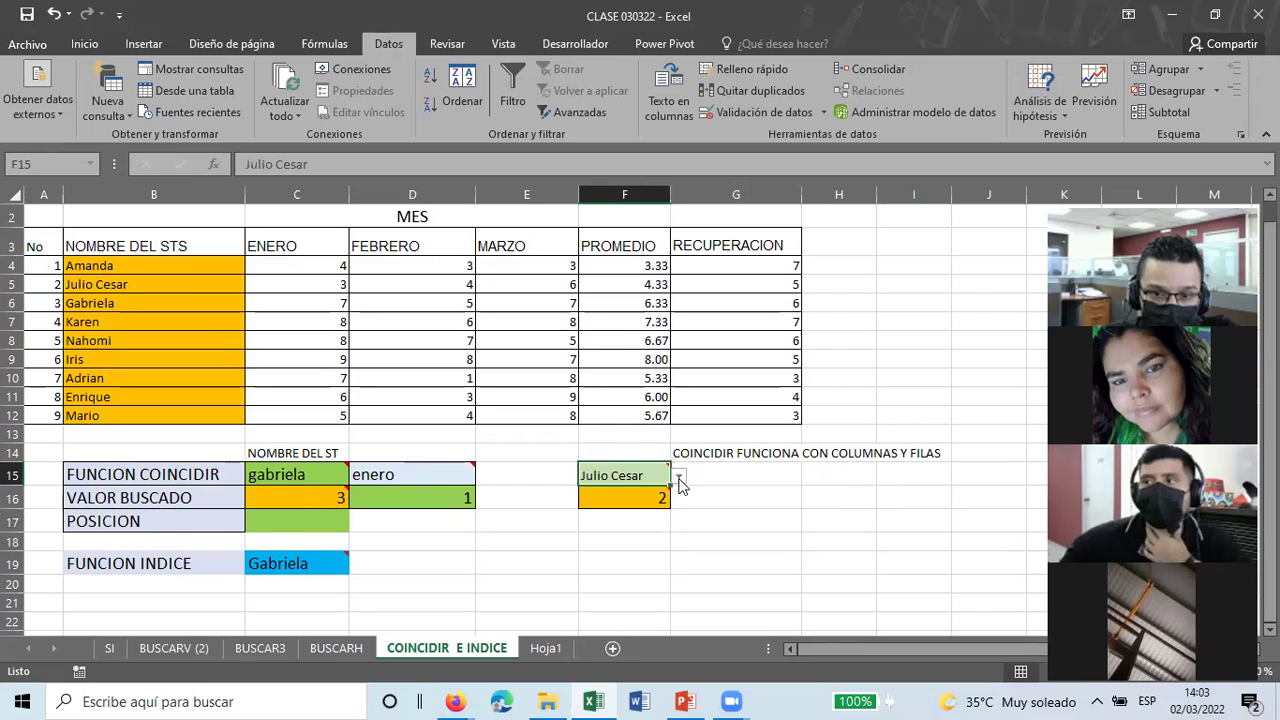
{"action": "left_click", "coordinate": [679, 480]}
{"action": "left_click", "coordinate": [609, 578]}
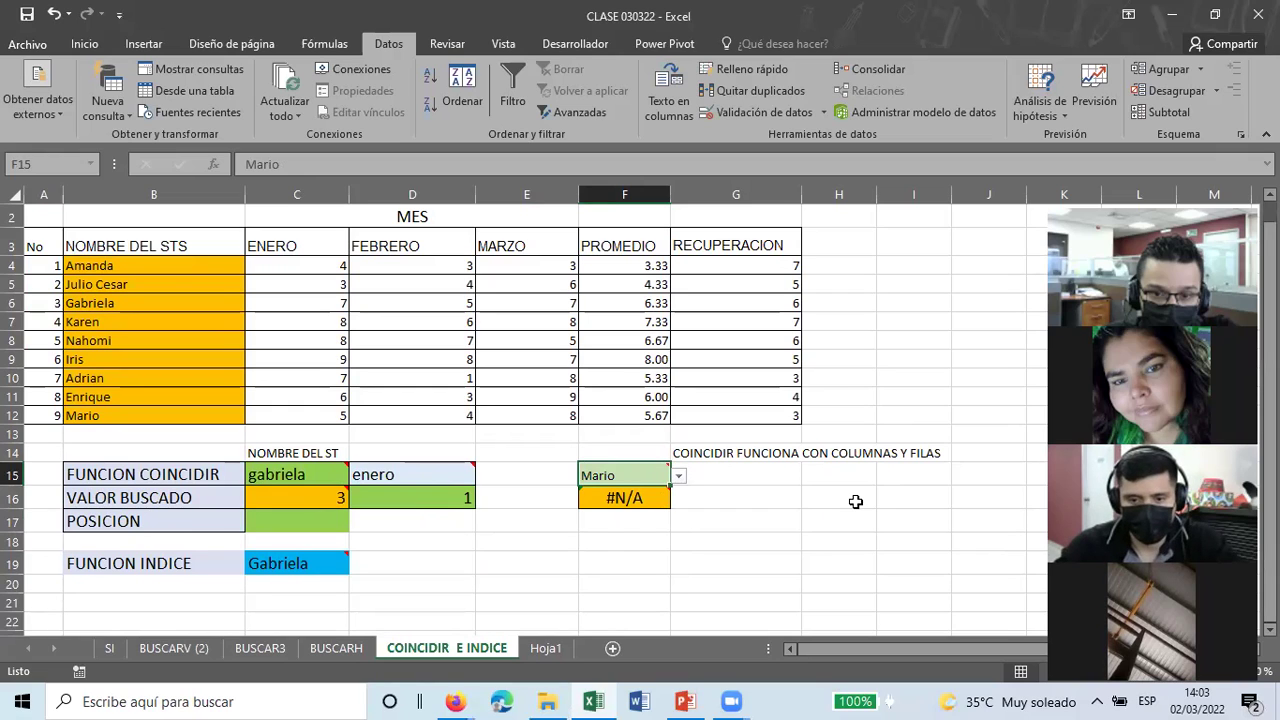
Step: Try more students from the F15 list, ending with the eighth, and select F16 showing #N/A
{"action": "left_click", "coordinate": [678, 480]}
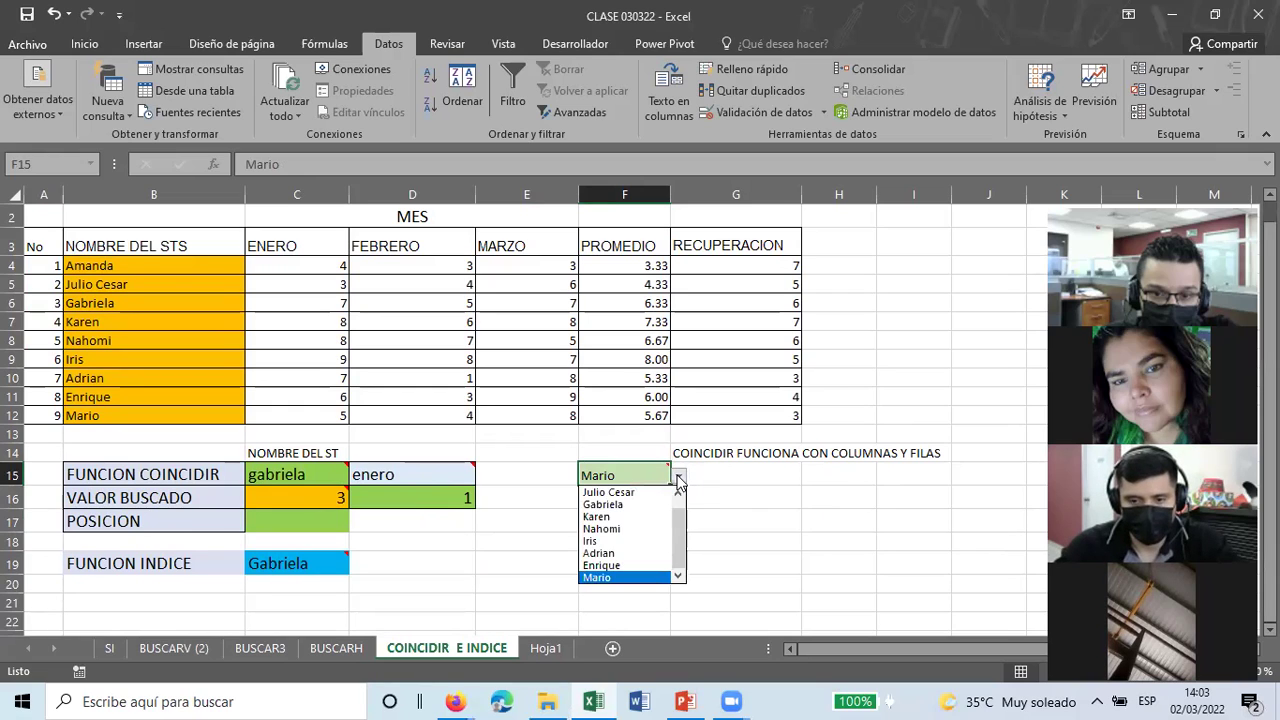
{"action": "left_click", "coordinate": [610, 517]}
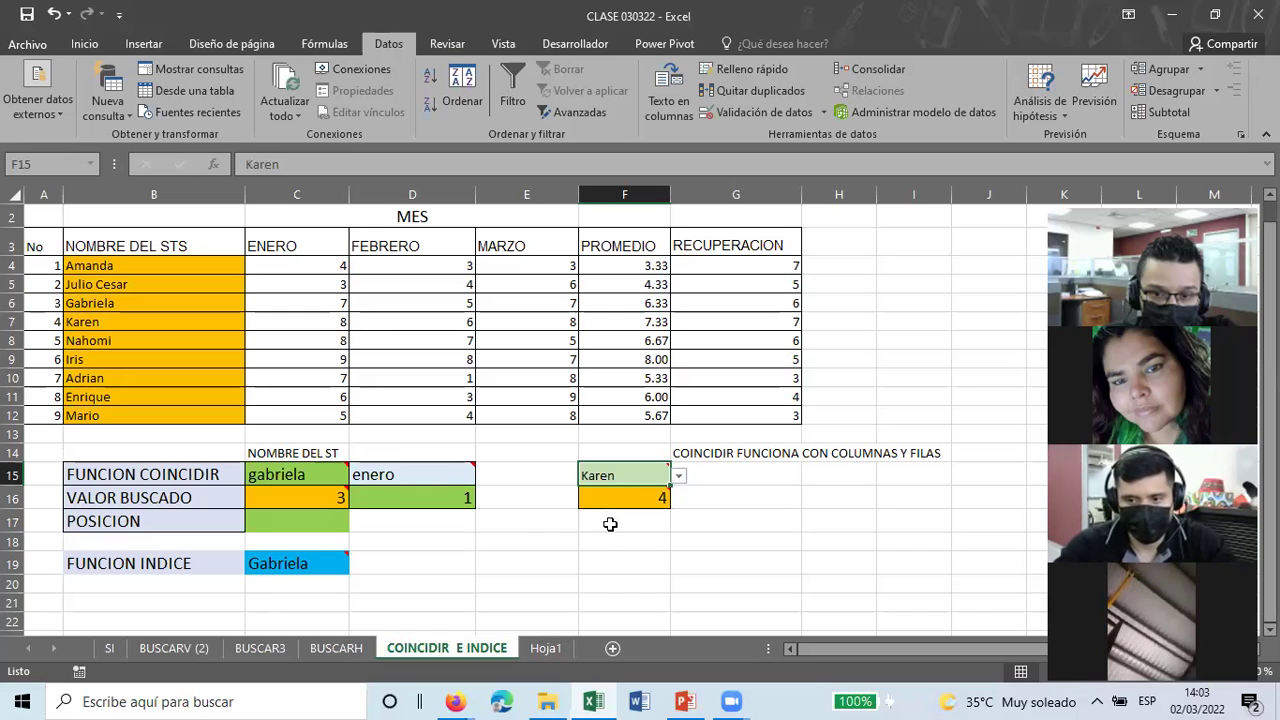
{"action": "left_click", "coordinate": [680, 478]}
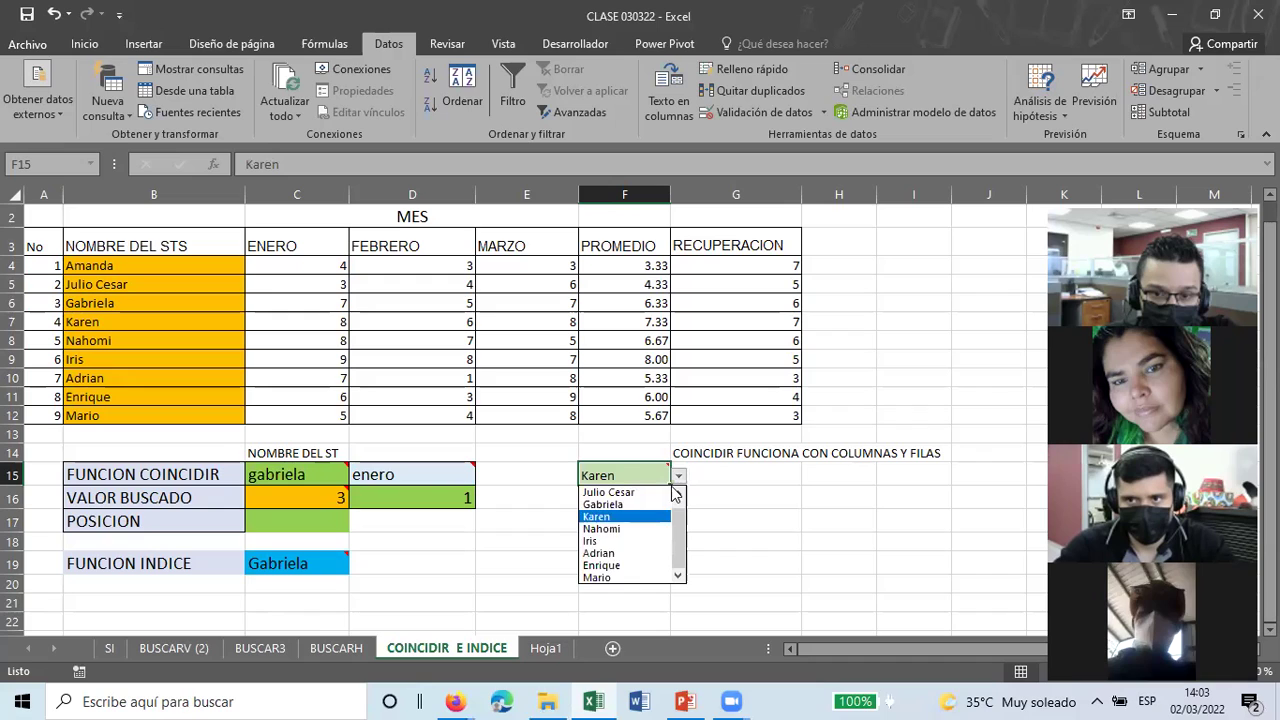
{"action": "left_click", "coordinate": [615, 578]}
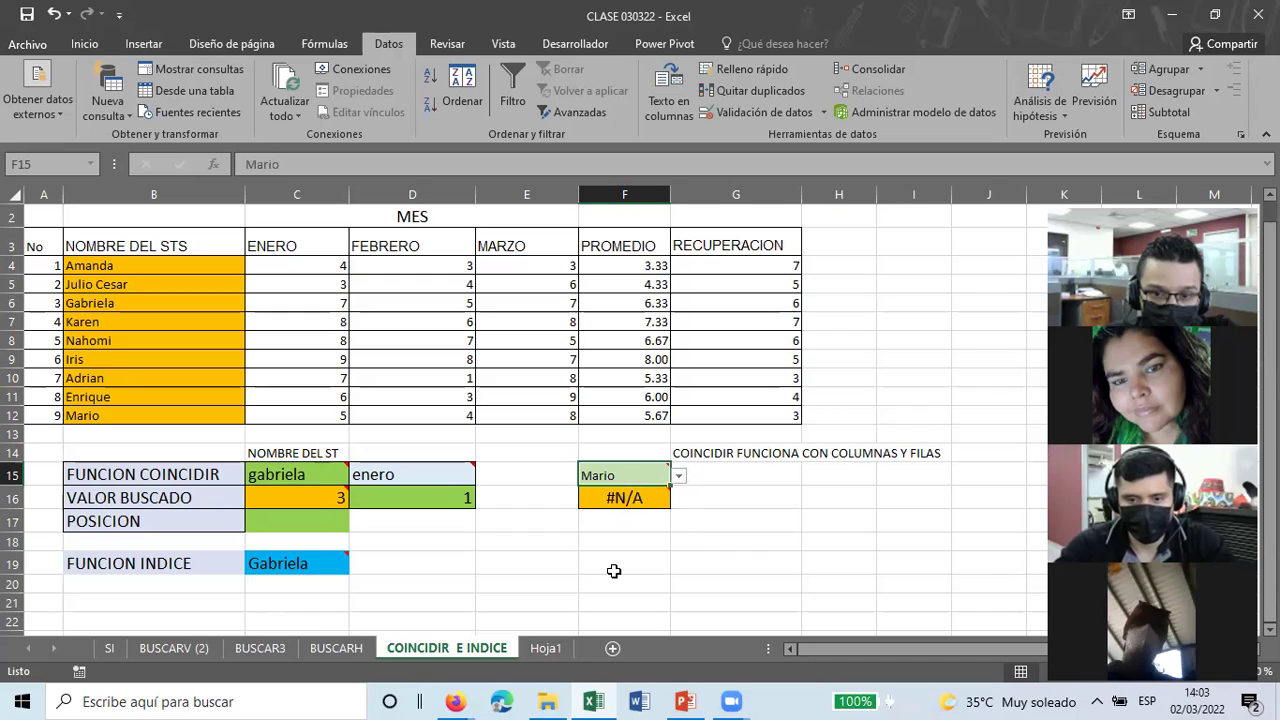
{"action": "left_click", "coordinate": [679, 477]}
{"action": "left_click", "coordinate": [605, 565]}
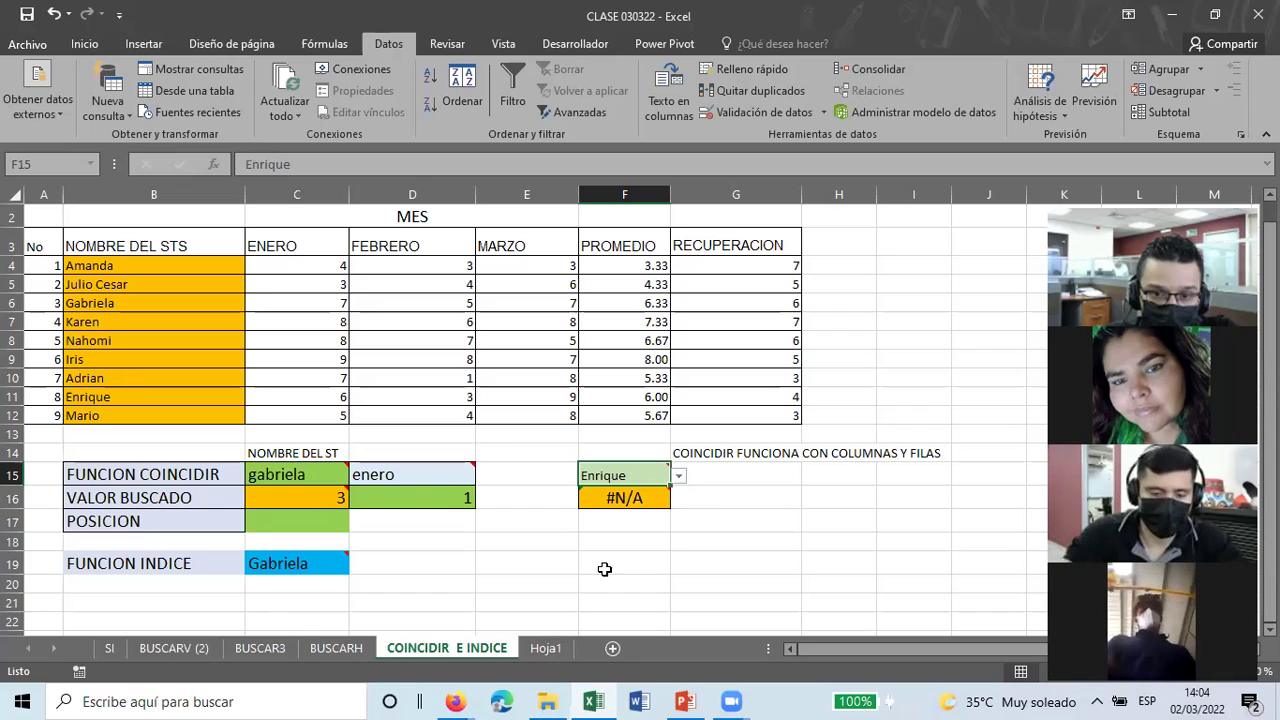
{"action": "mouse_move", "coordinate": [651, 470]}
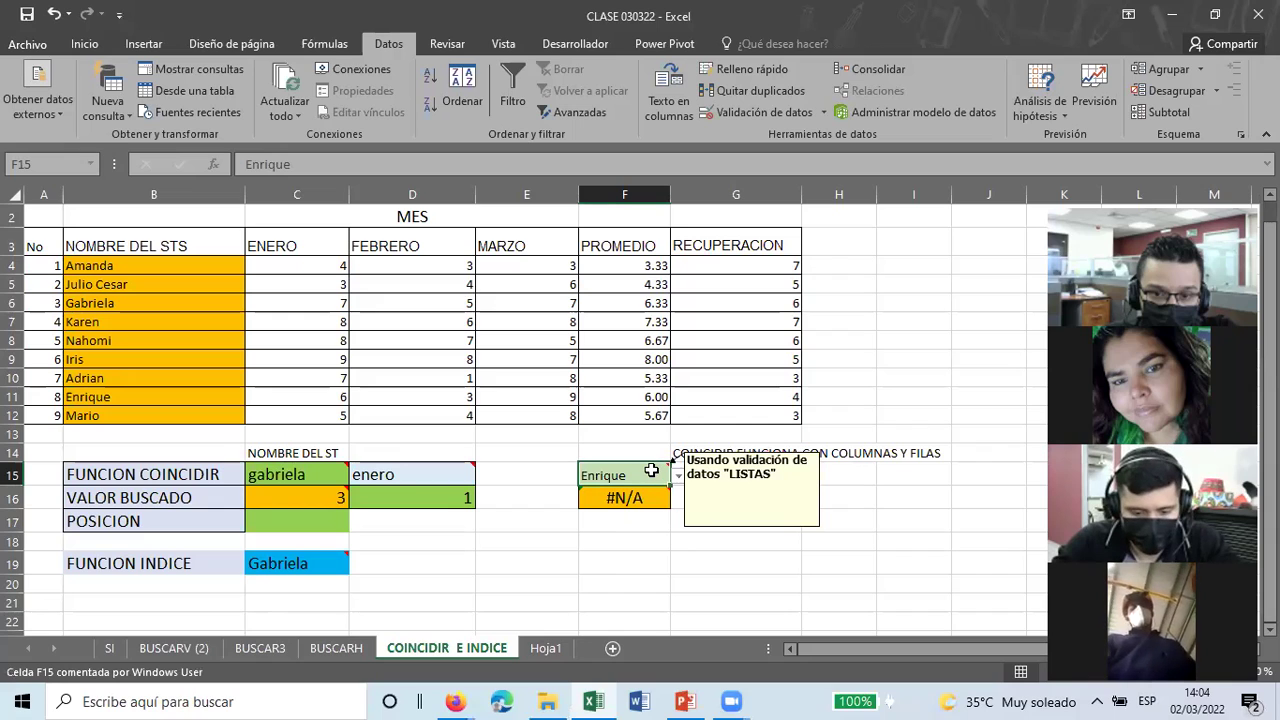
{"action": "left_click", "coordinate": [626, 498]}
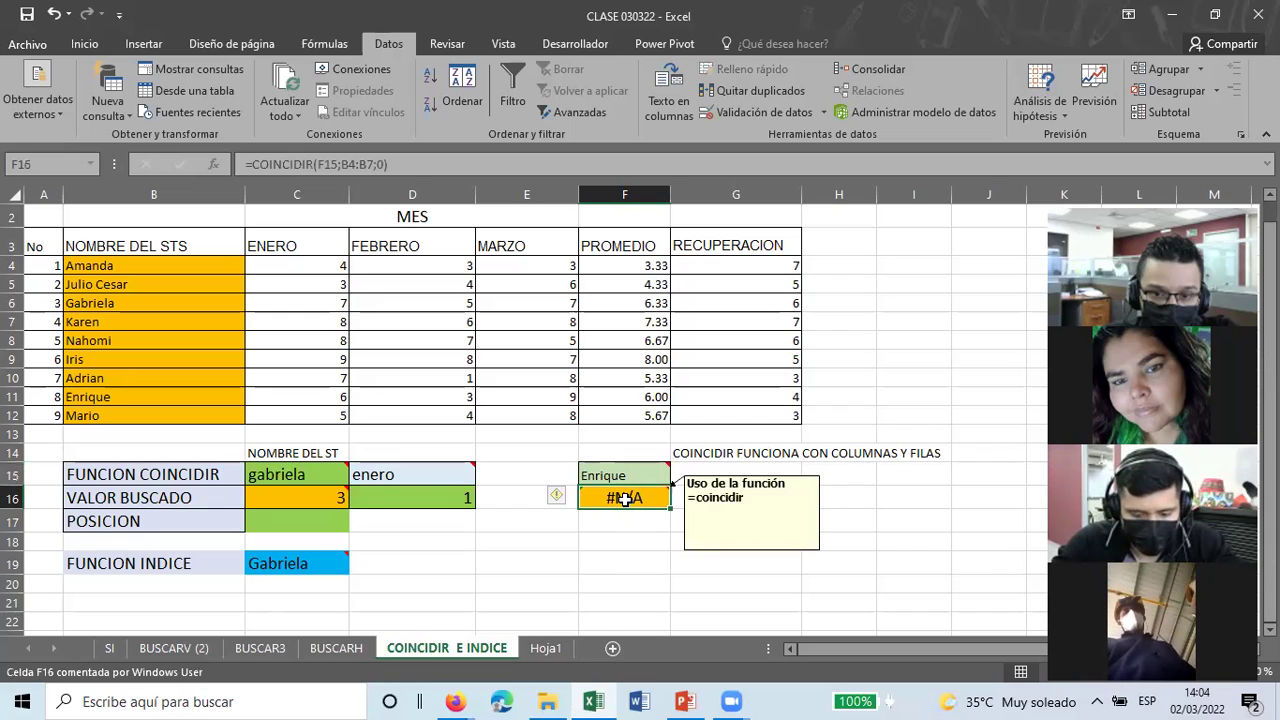
Step: Extend F16's COINCIDIR lookup range from B4:B7 to B4:B12
{"action": "double_click", "coordinate": [624, 498]}
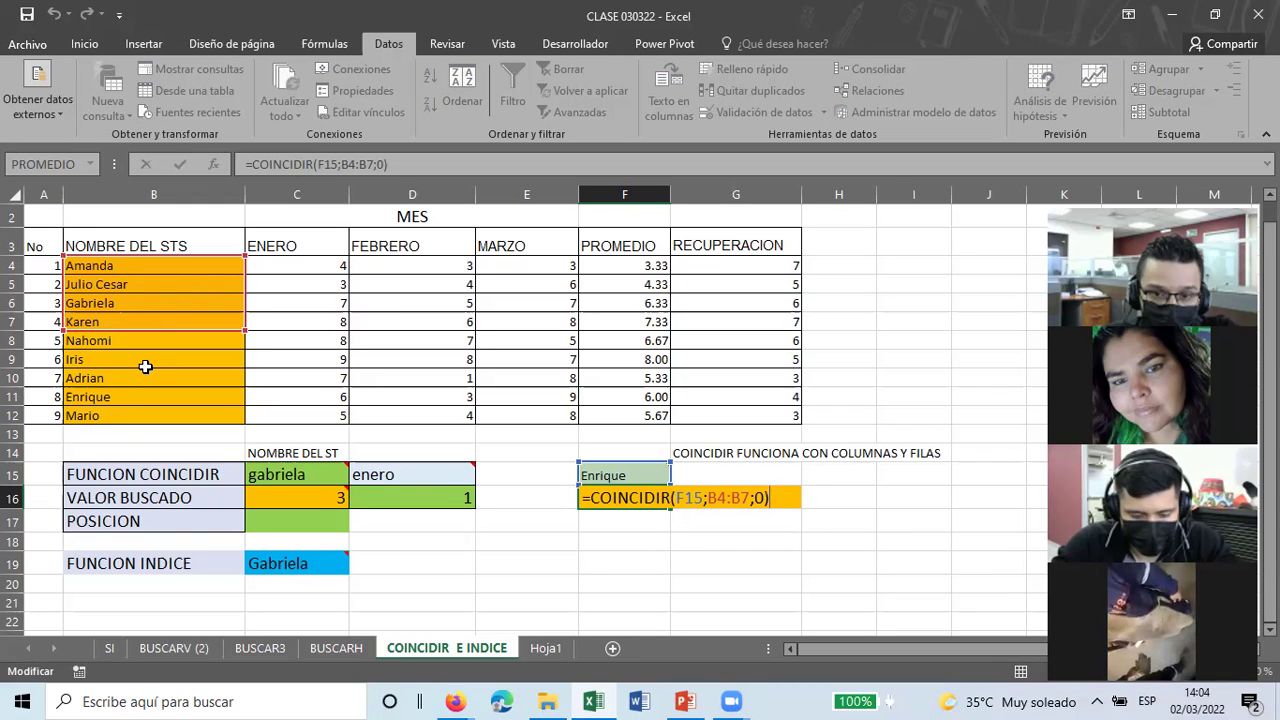
{"action": "mouse_move", "coordinate": [619, 511]}
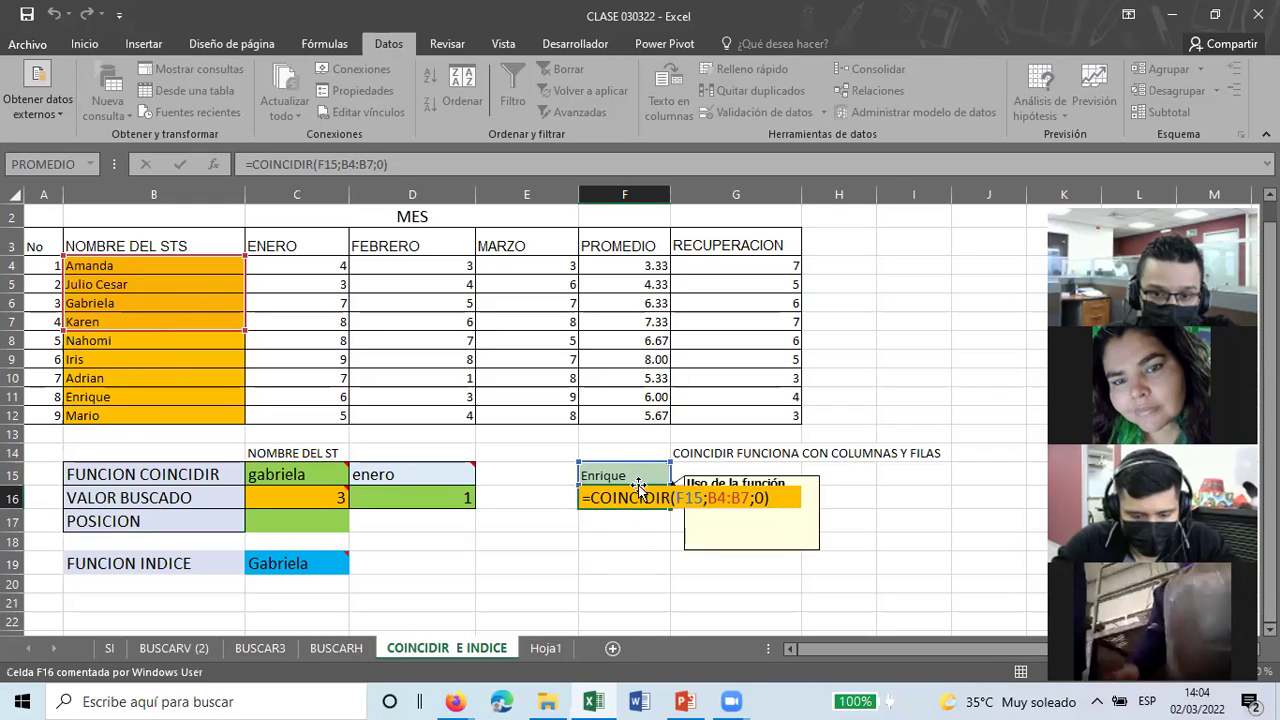
{"action": "left_click", "coordinate": [747, 498]}
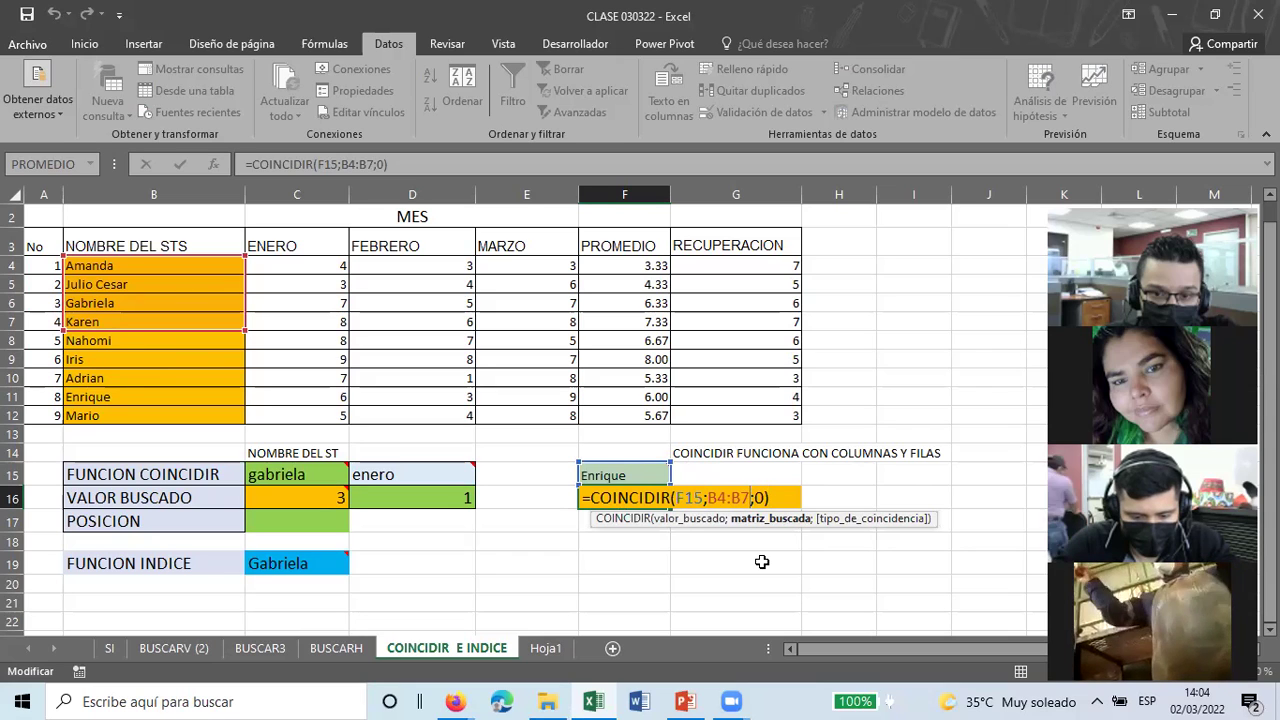
{"action": "key", "text": "BackSpace"}
{"action": "type", "text": "12"}
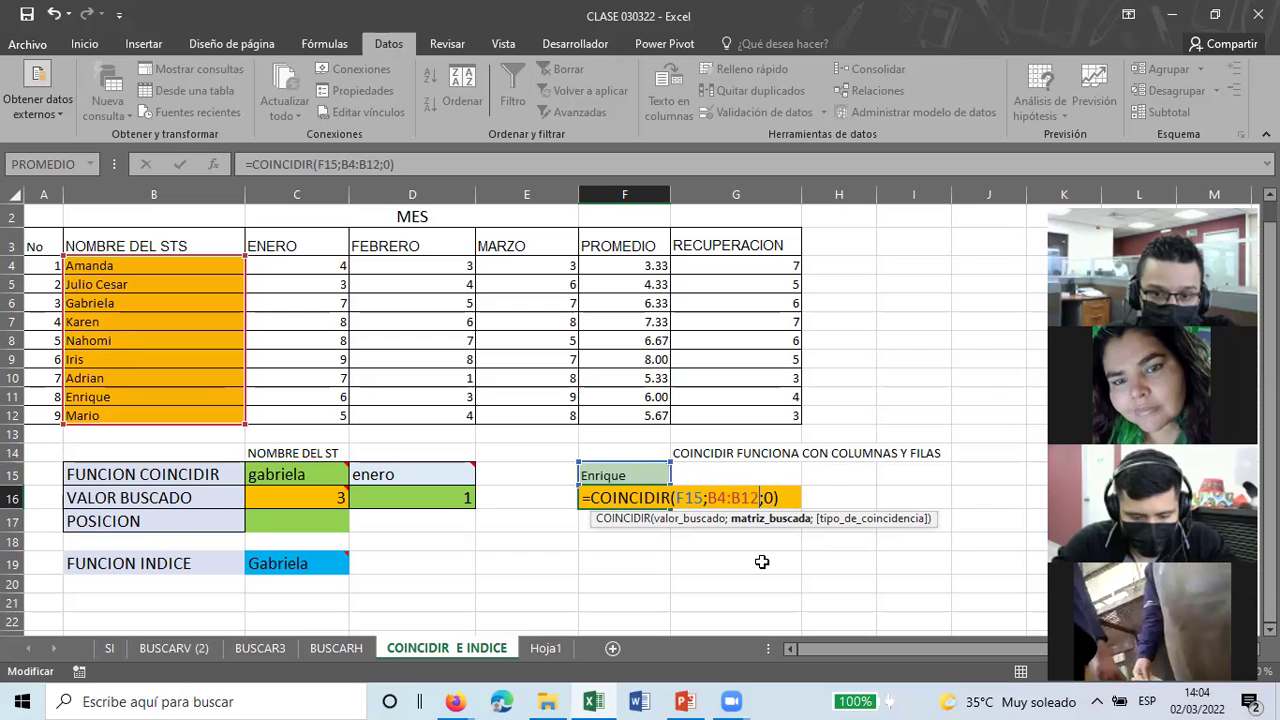
{"action": "key", "text": "Return"}
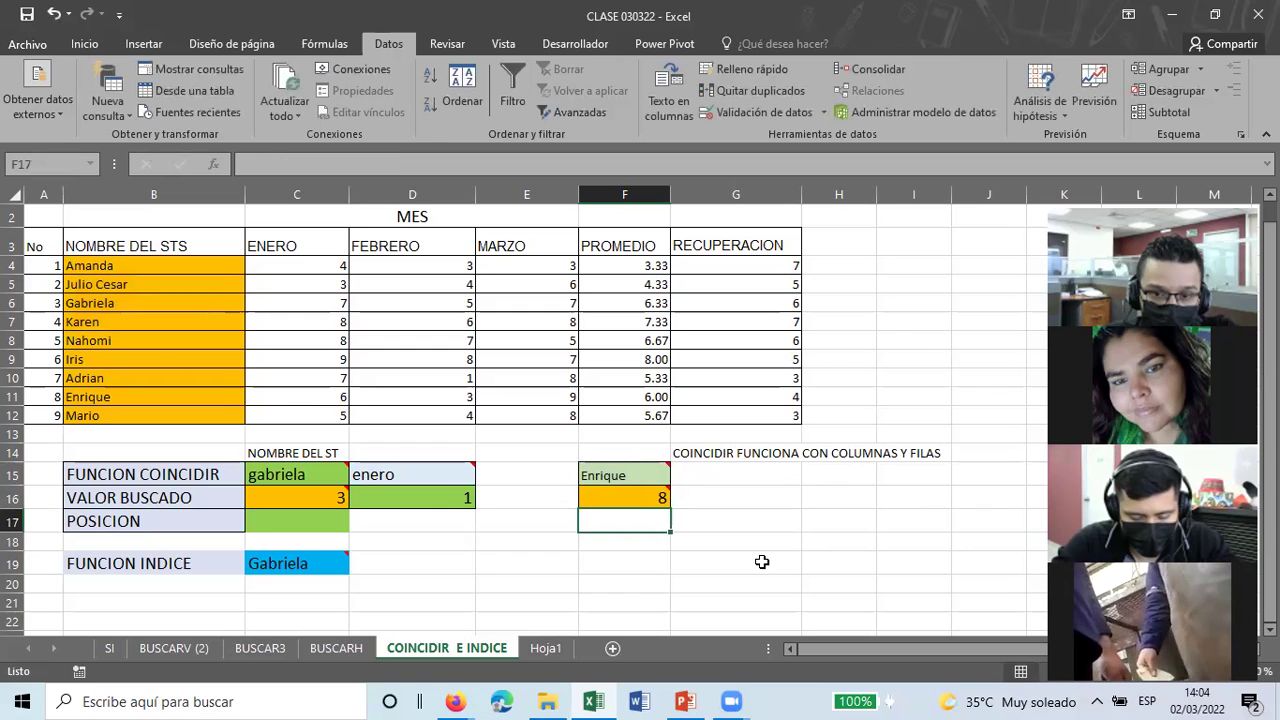
Step: Choose the ninth student from the F15 dropdown so F16 returns 9
{"action": "left_click", "coordinate": [595, 468]}
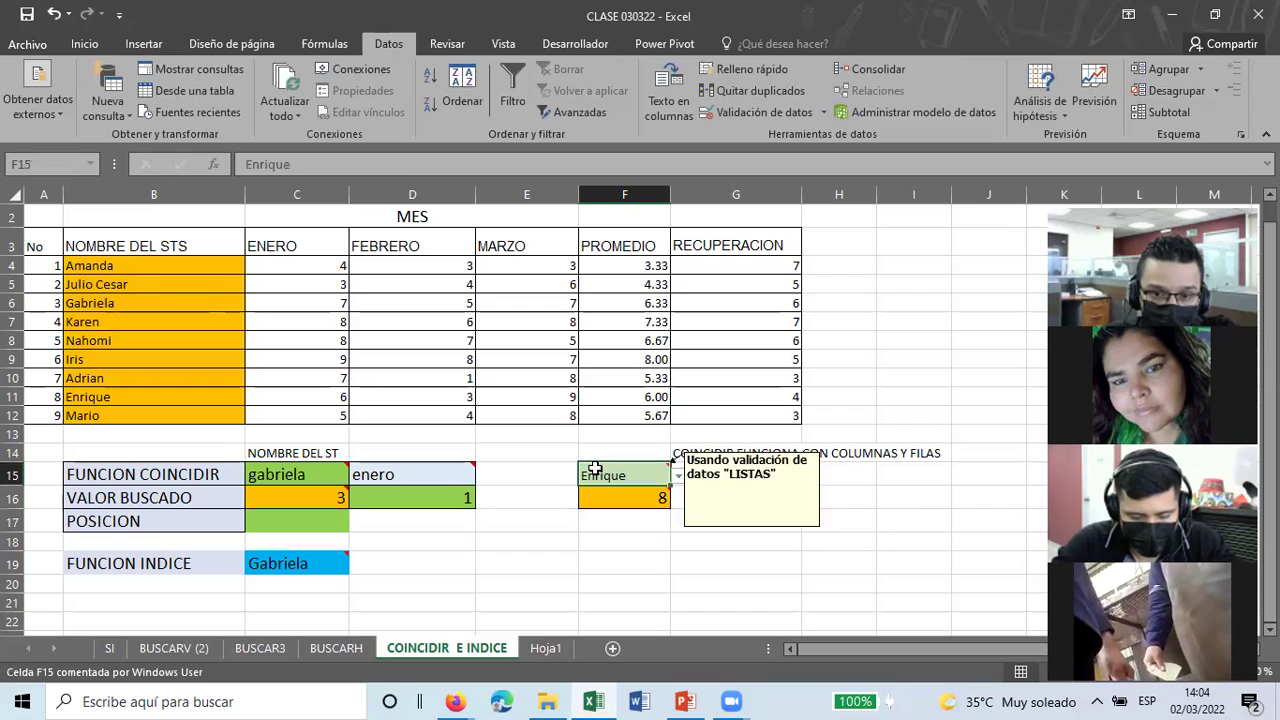
{"action": "left_click", "coordinate": [677, 476]}
{"action": "left_click", "coordinate": [616, 573]}
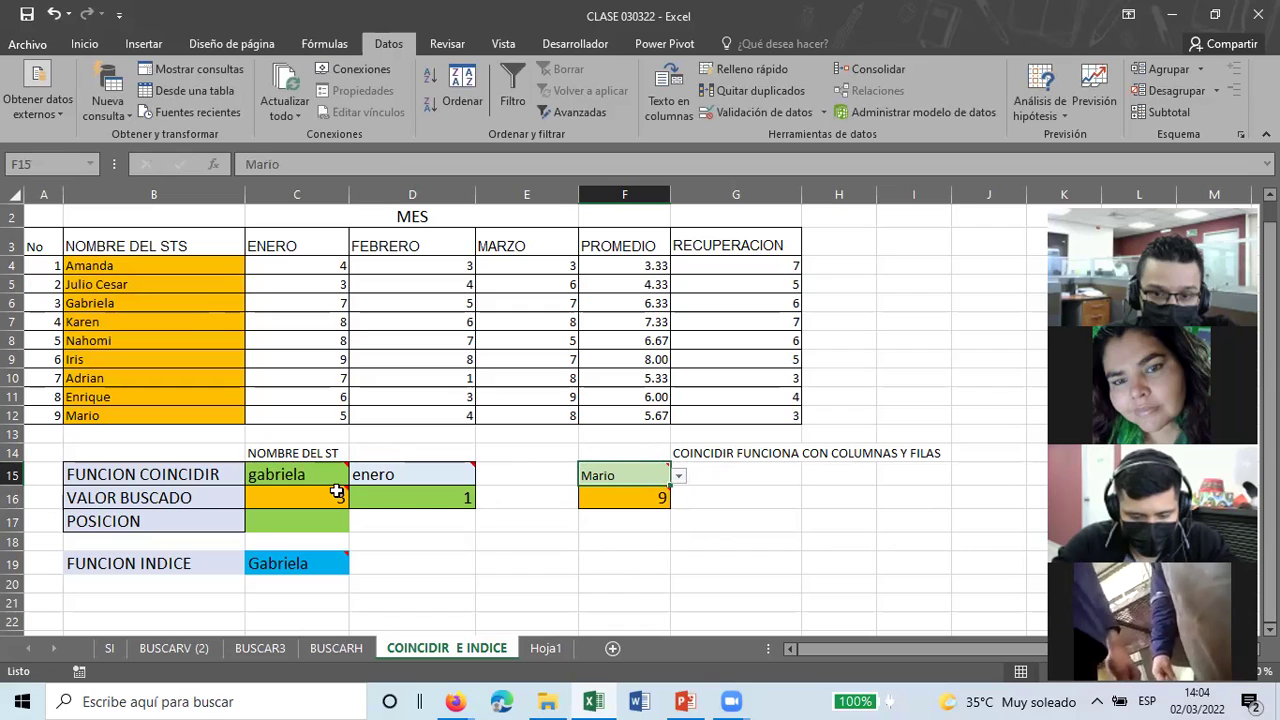
{"action": "mouse_move", "coordinate": [337, 491]}
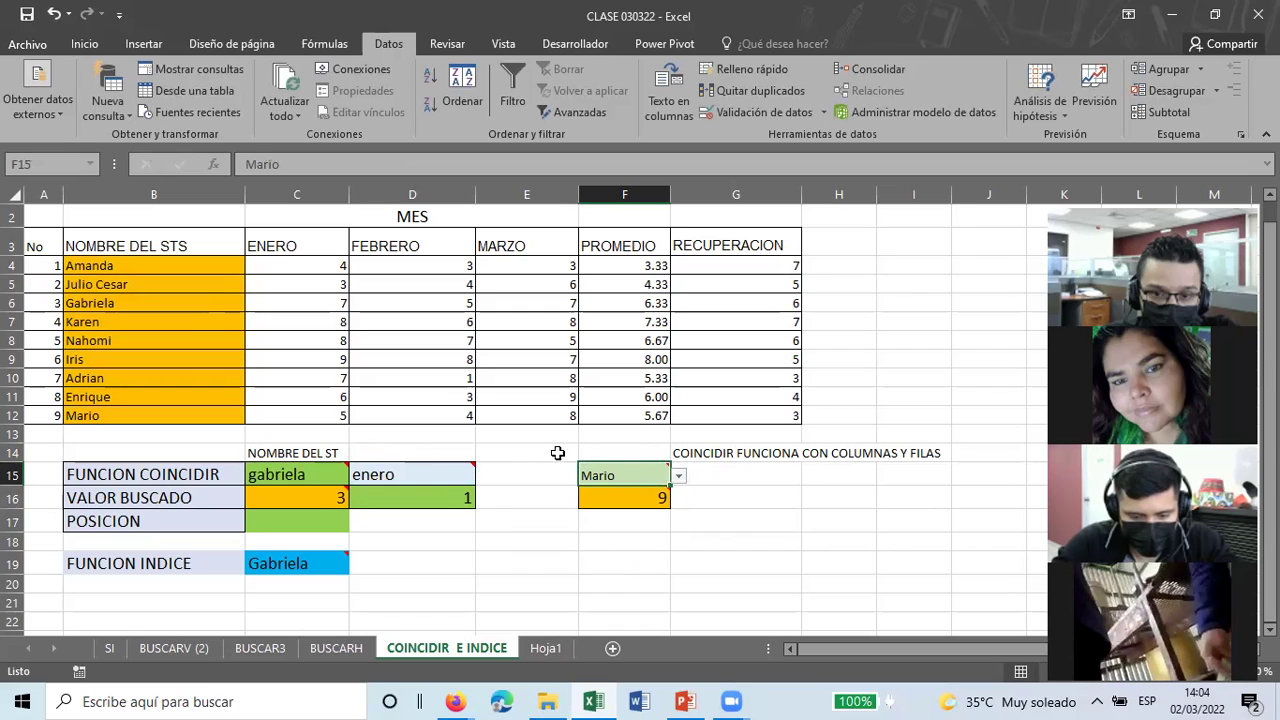
{"action": "left_click", "coordinate": [424, 480]}
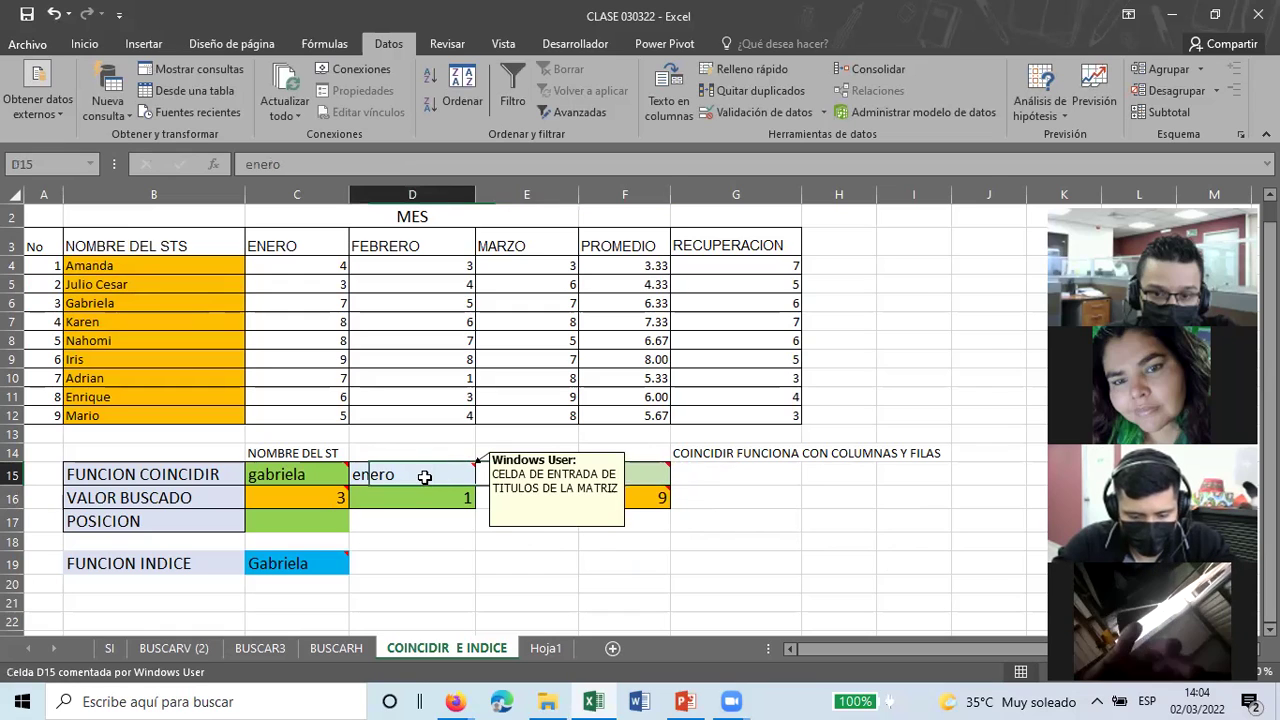
{"action": "left_click", "coordinate": [427, 492]}
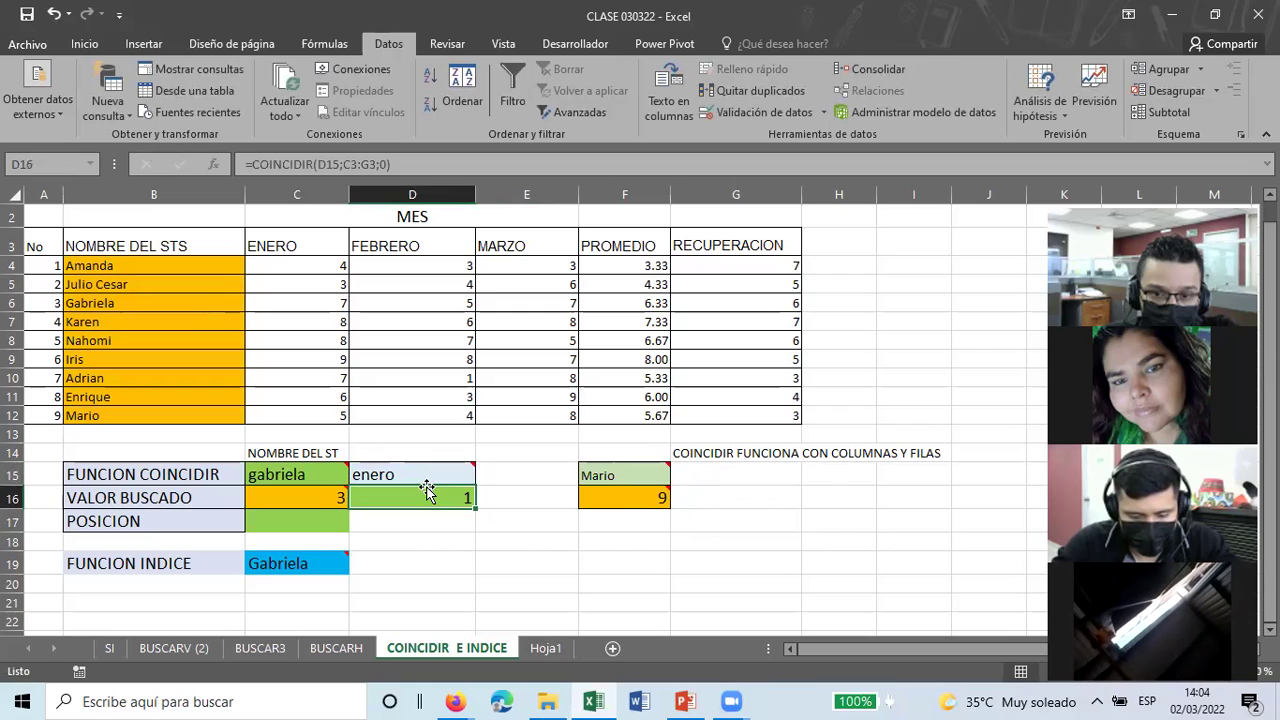
{"action": "double_click", "coordinate": [427, 492]}
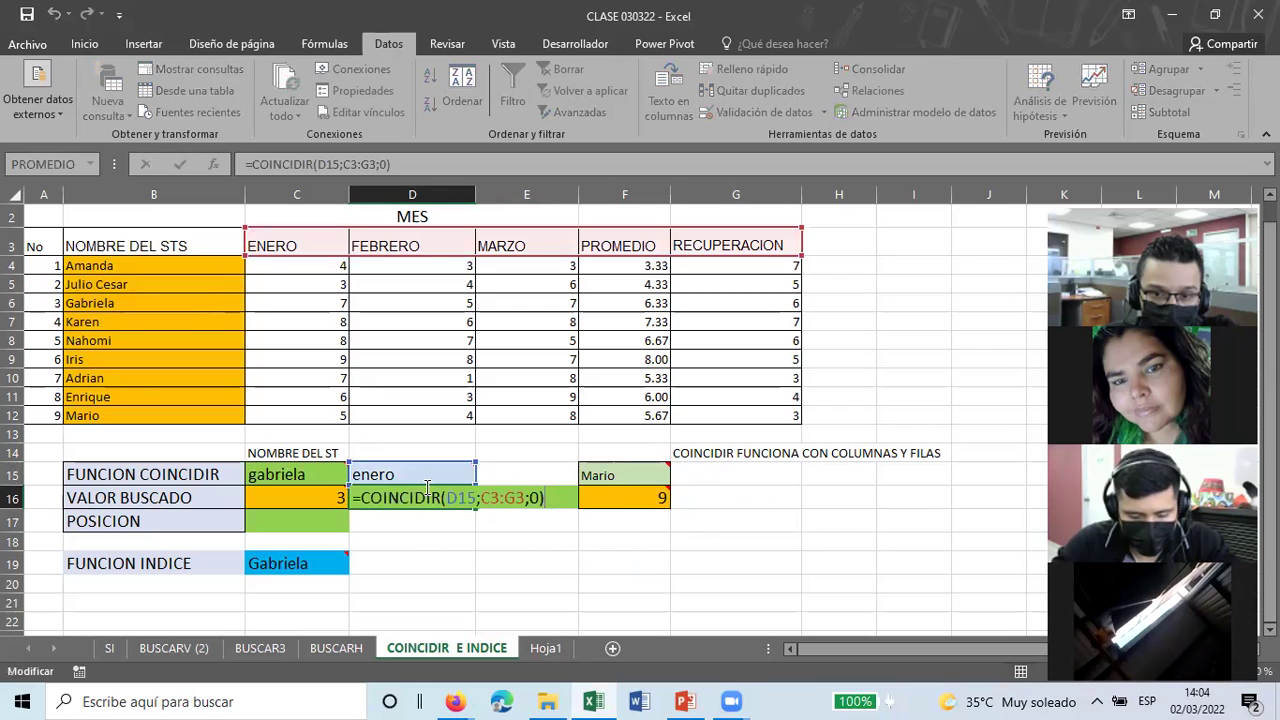
{"action": "left_click", "coordinate": [401, 473]}
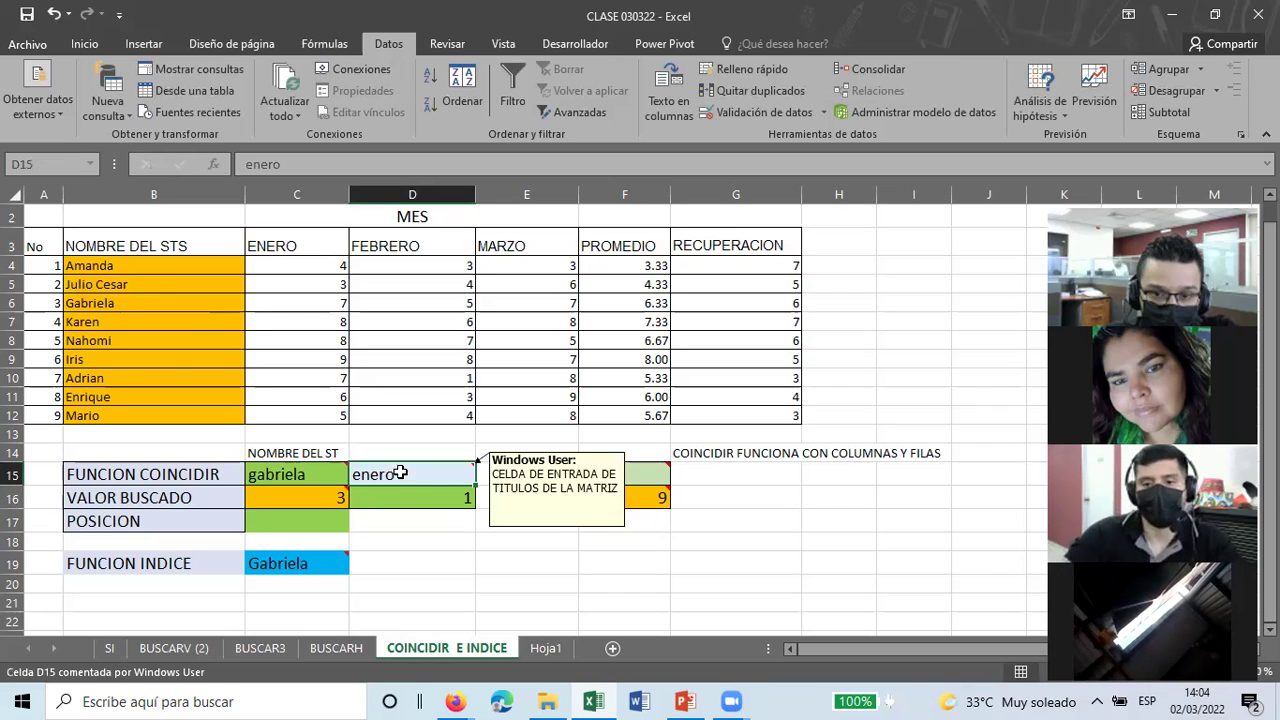
{"action": "left_click", "coordinate": [319, 479]}
{"action": "left_click", "coordinate": [304, 566]}
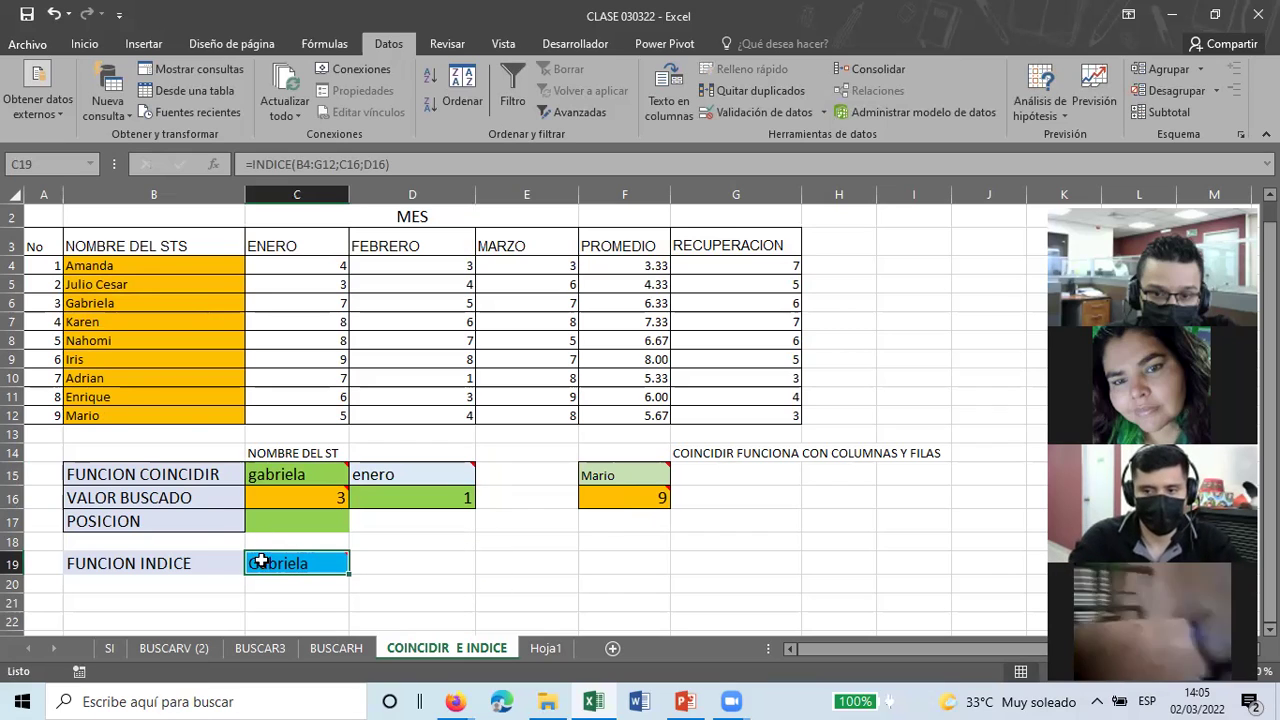
Step: Overwrite C19's INDICE result with a typed name, then undo to restore the formula
{"action": "mouse_move", "coordinate": [290, 565]}
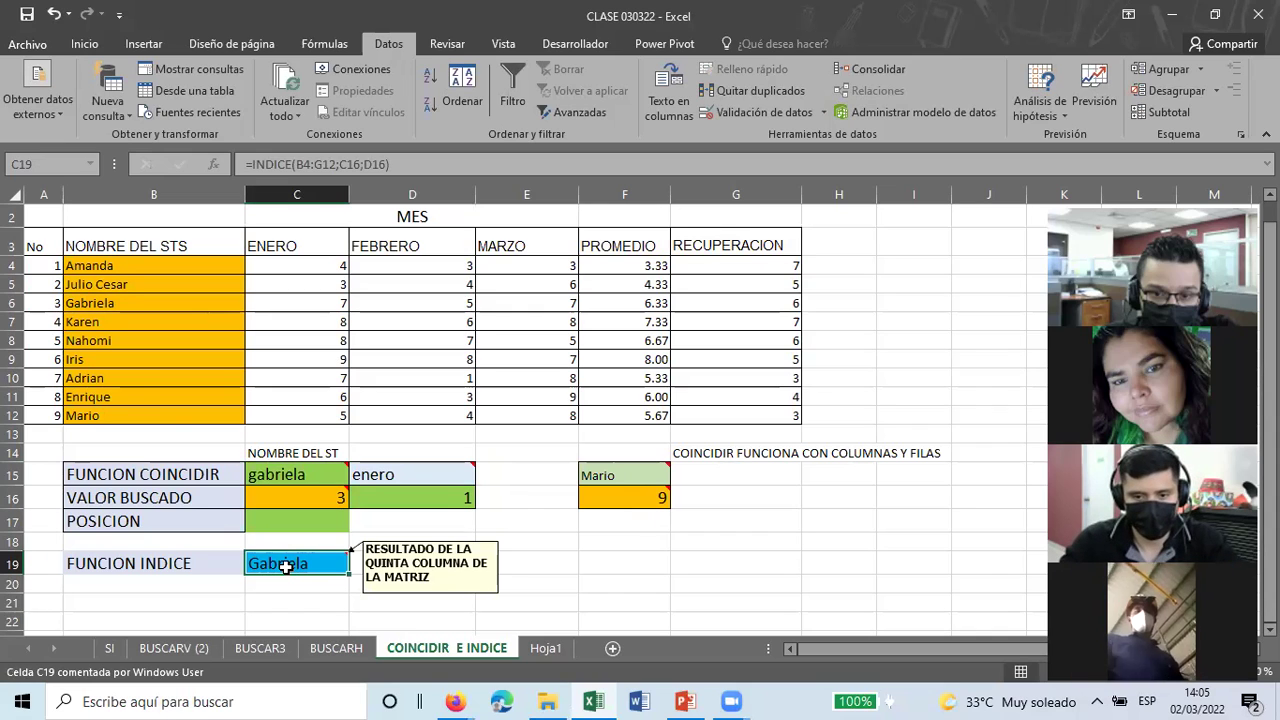
{"action": "key", "text": "BackSpace"}
{"action": "type", "text": "Iris"}
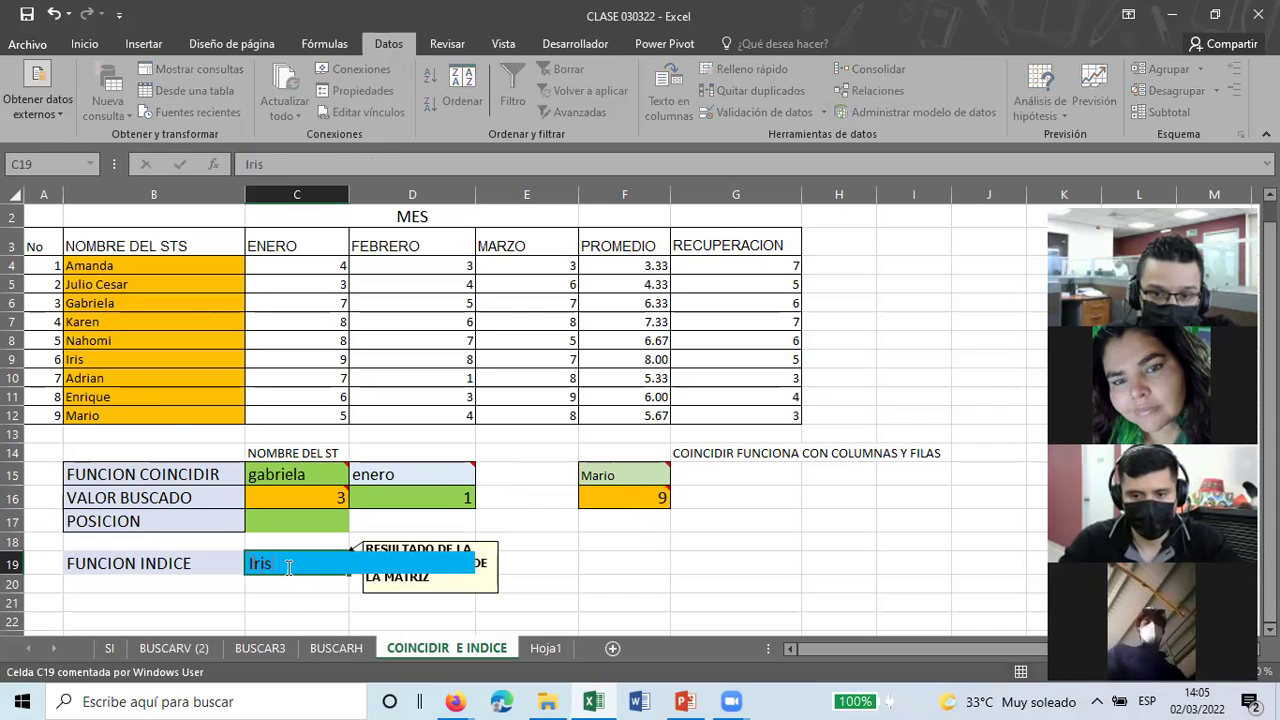
{"action": "key", "text": "Return"}
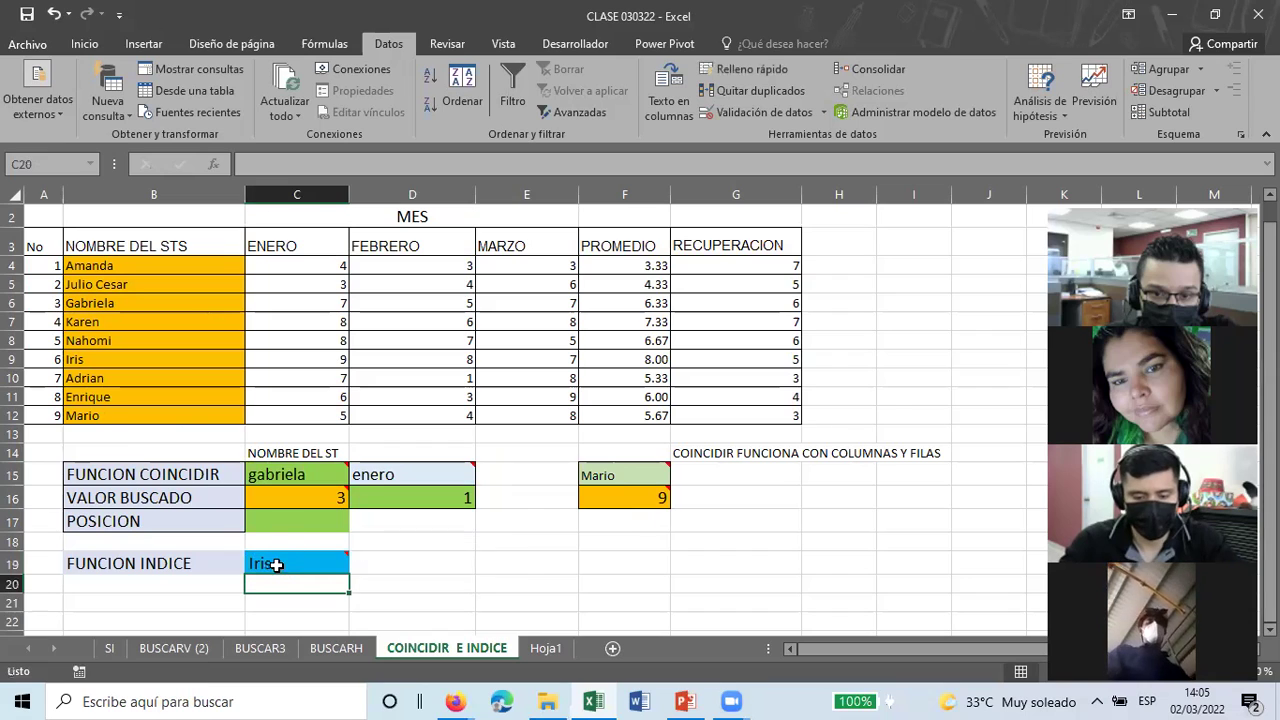
{"action": "scroll", "coordinate": [285, 567], "scroll_direction": "down", "scroll_amount": 1}
{"action": "left_click", "coordinate": [286, 495]}
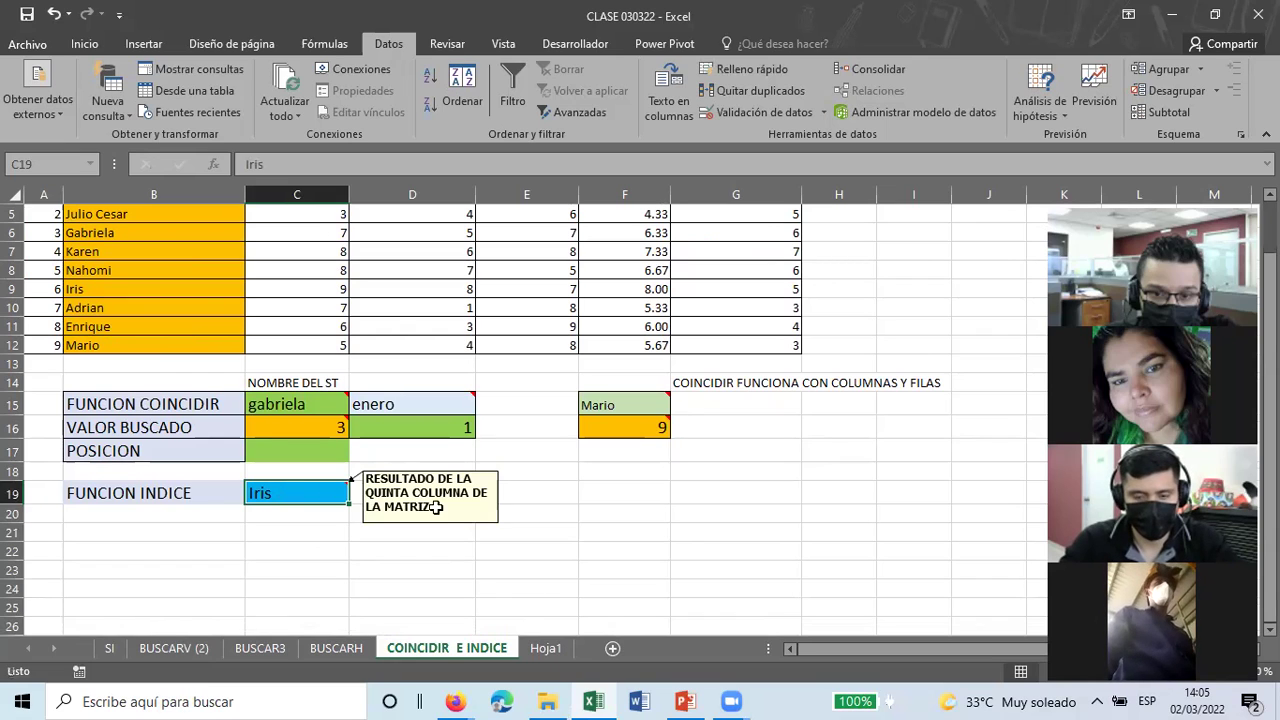
{"action": "left_click", "coordinate": [55, 16]}
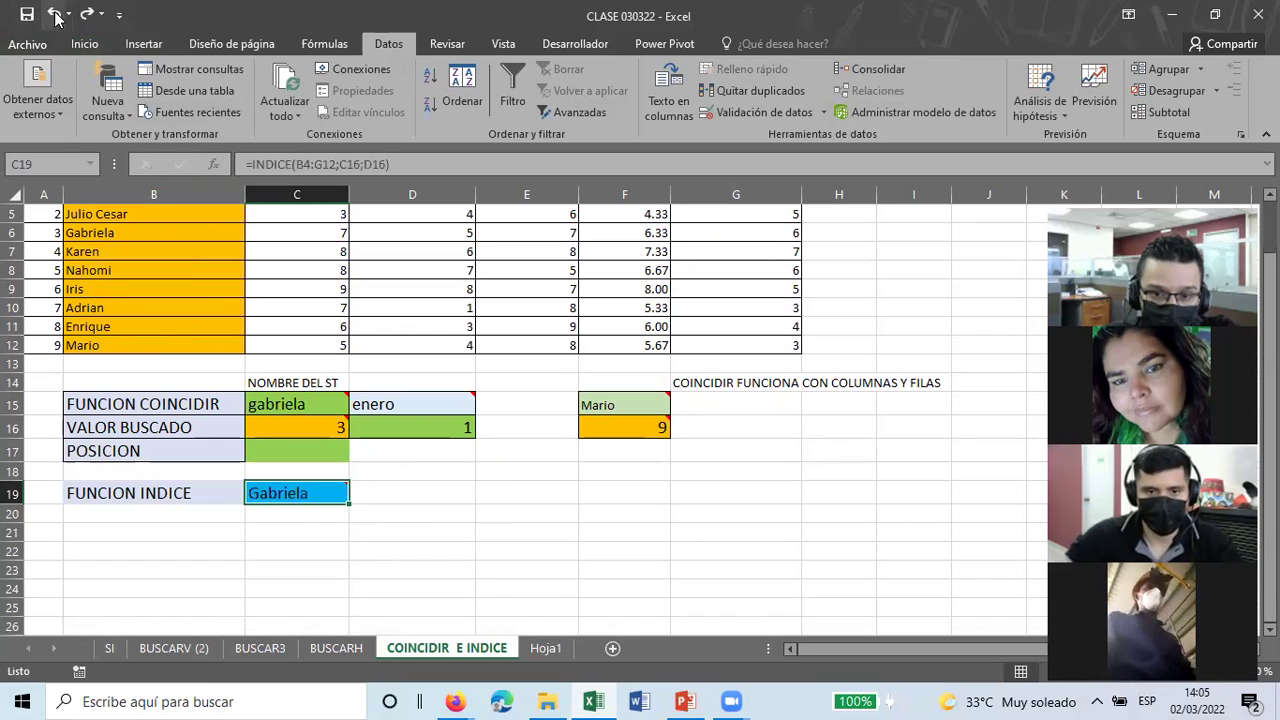
Step: Enter the sixth student's name in C15 and compare it with C19's INDICE result
{"action": "left_click", "coordinate": [282, 413]}
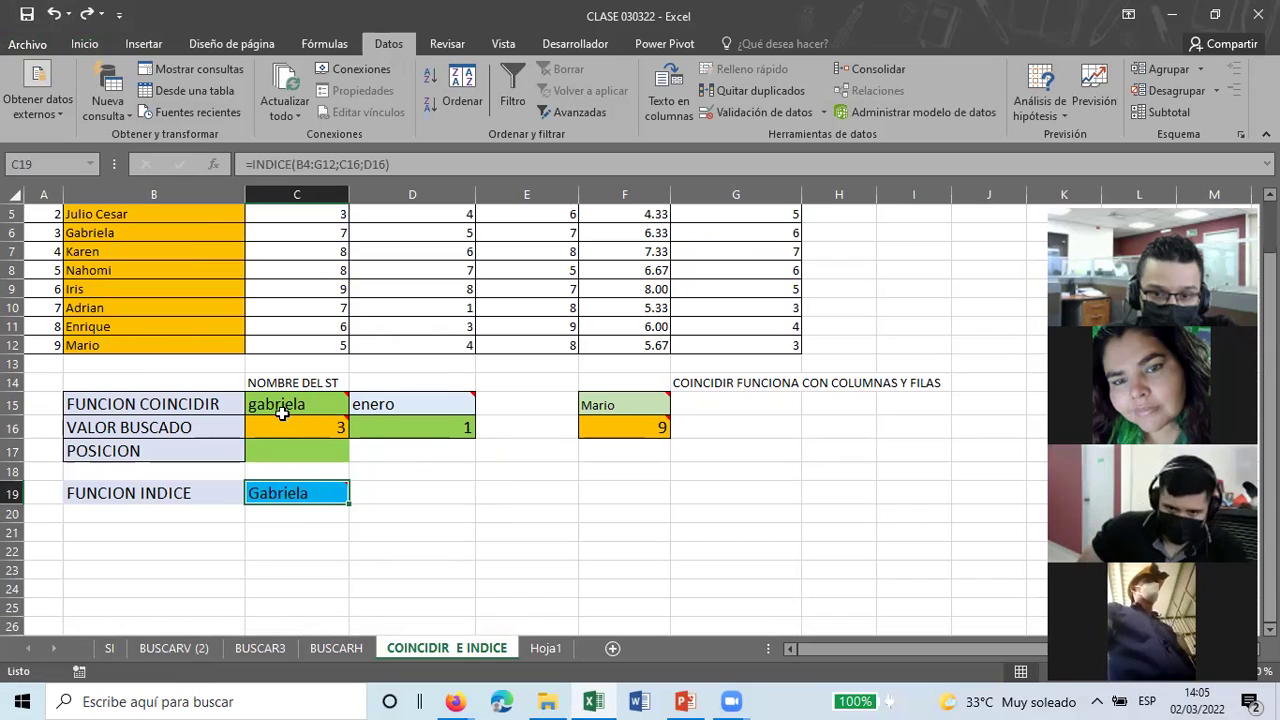
{"action": "type", "text": "iri"}
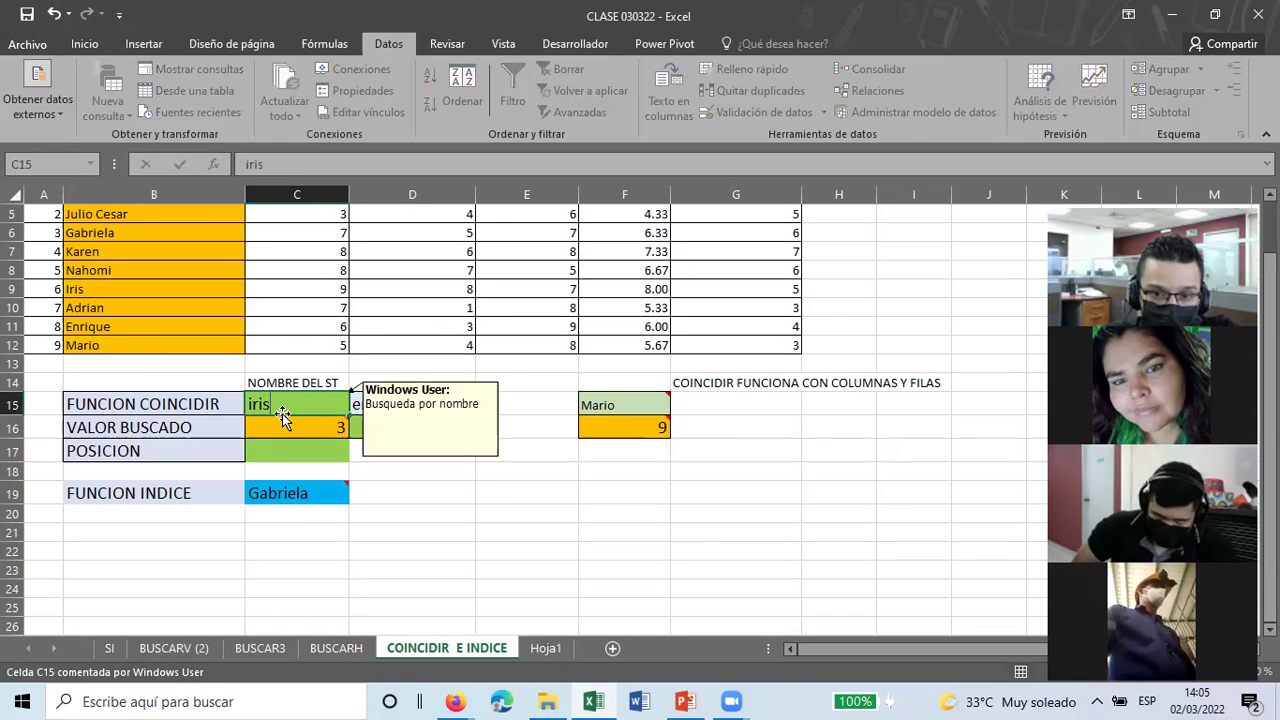
{"action": "type", "text": "s"}
{"action": "key", "text": "Return"}
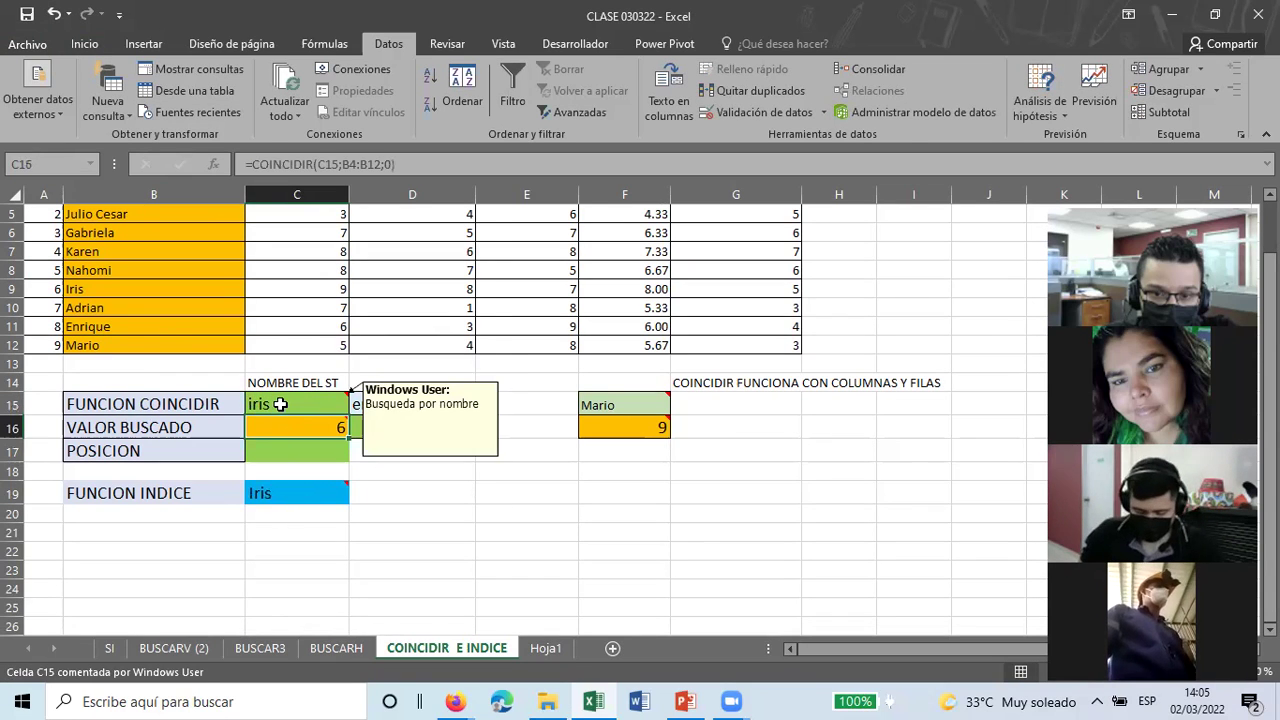
{"action": "left_click", "coordinate": [281, 403]}
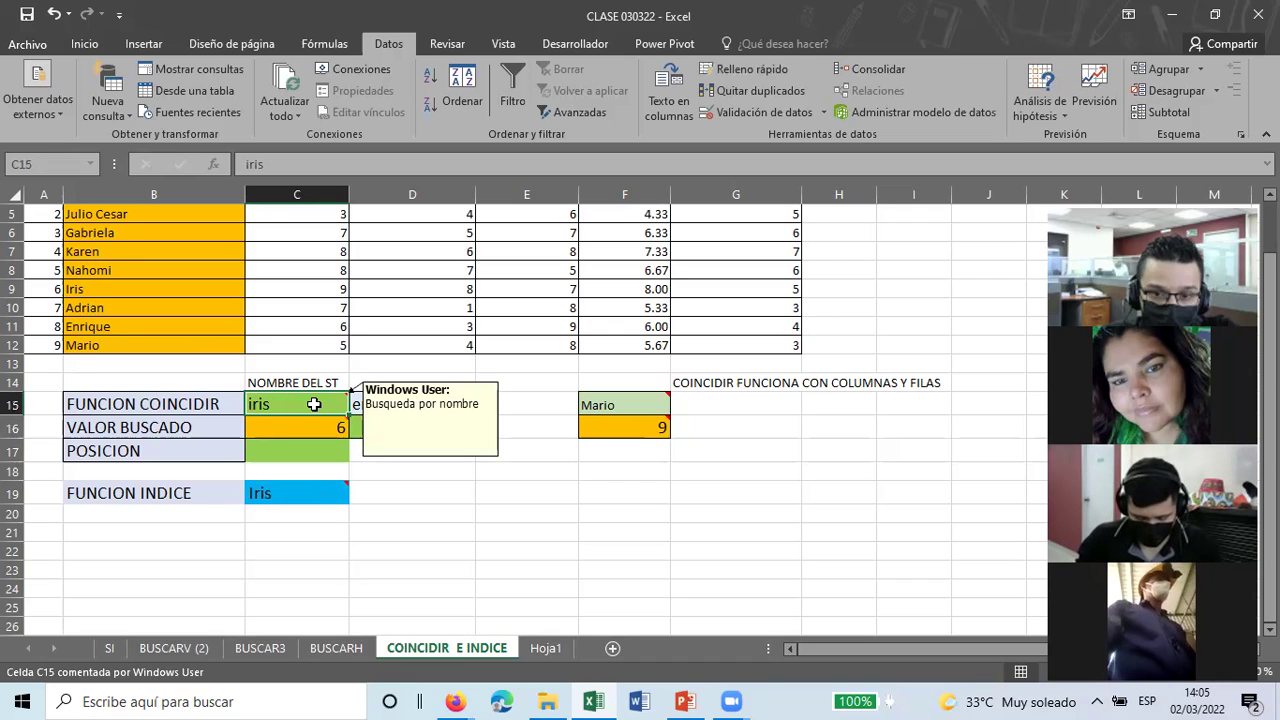
{"action": "left_click", "coordinate": [299, 489]}
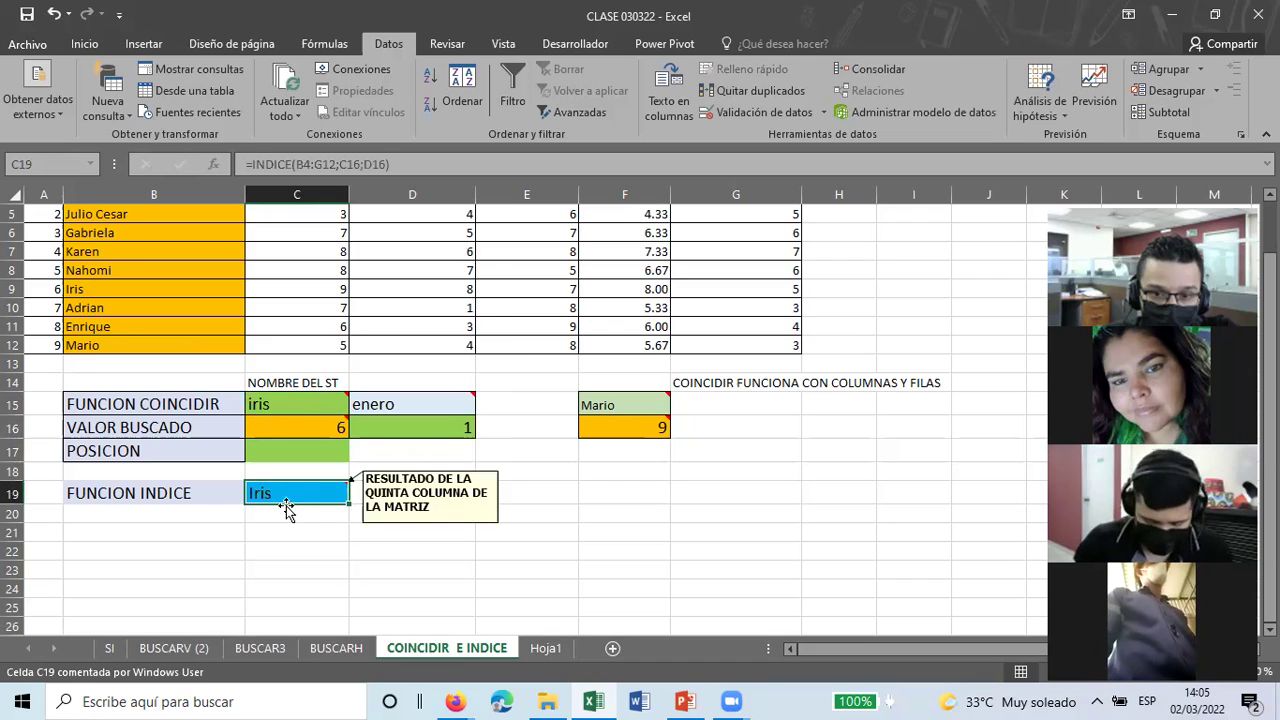
{"action": "left_click", "coordinate": [279, 407]}
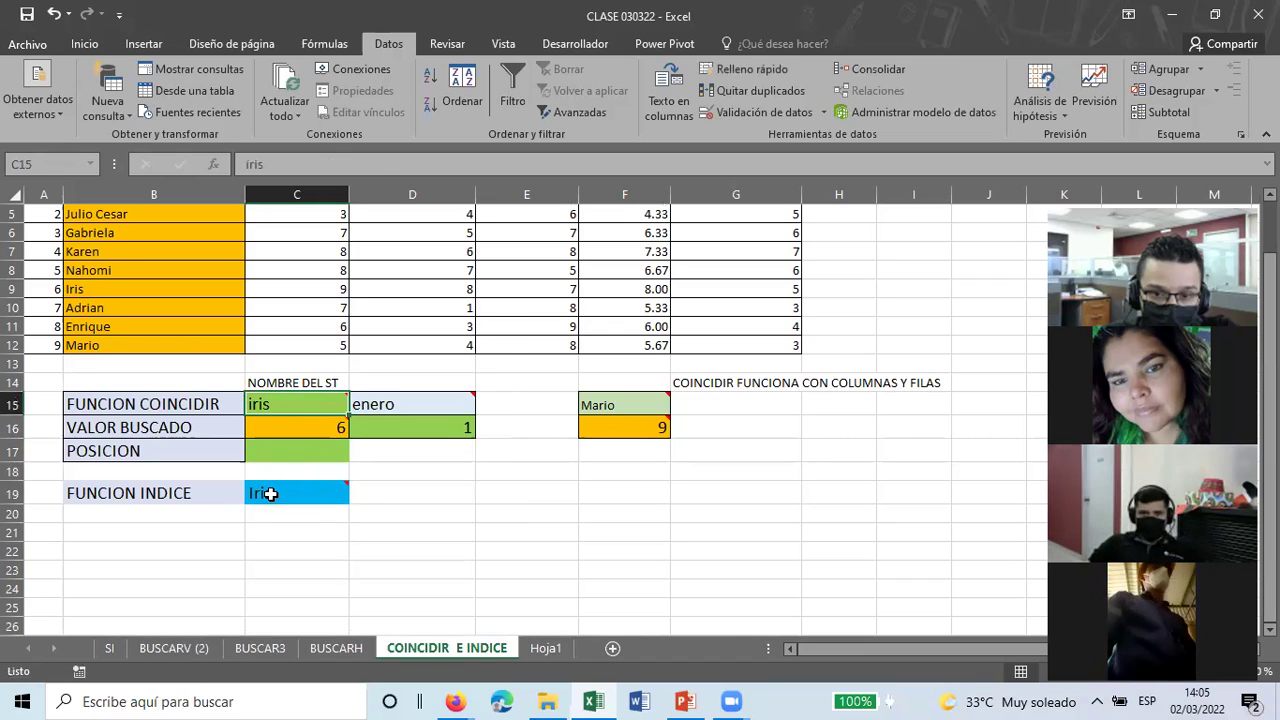
{"action": "left_click", "coordinate": [270, 494]}
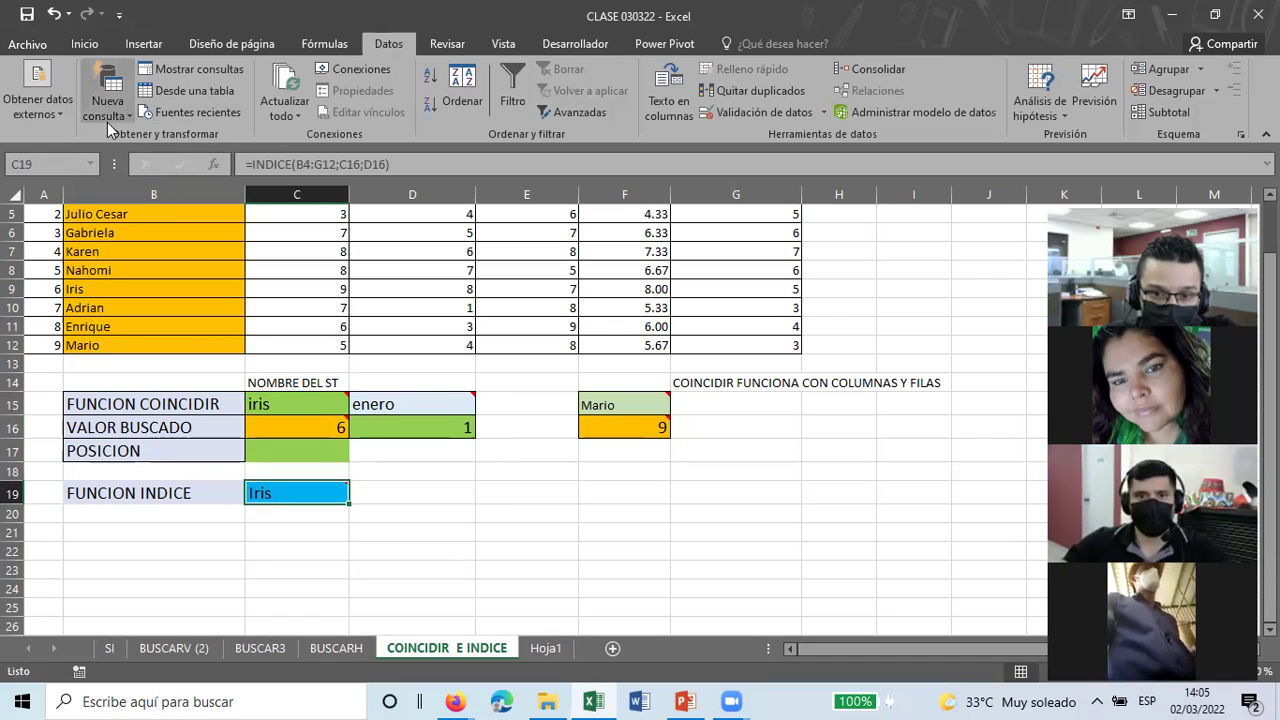
{"action": "left_click", "coordinate": [485, 453]}
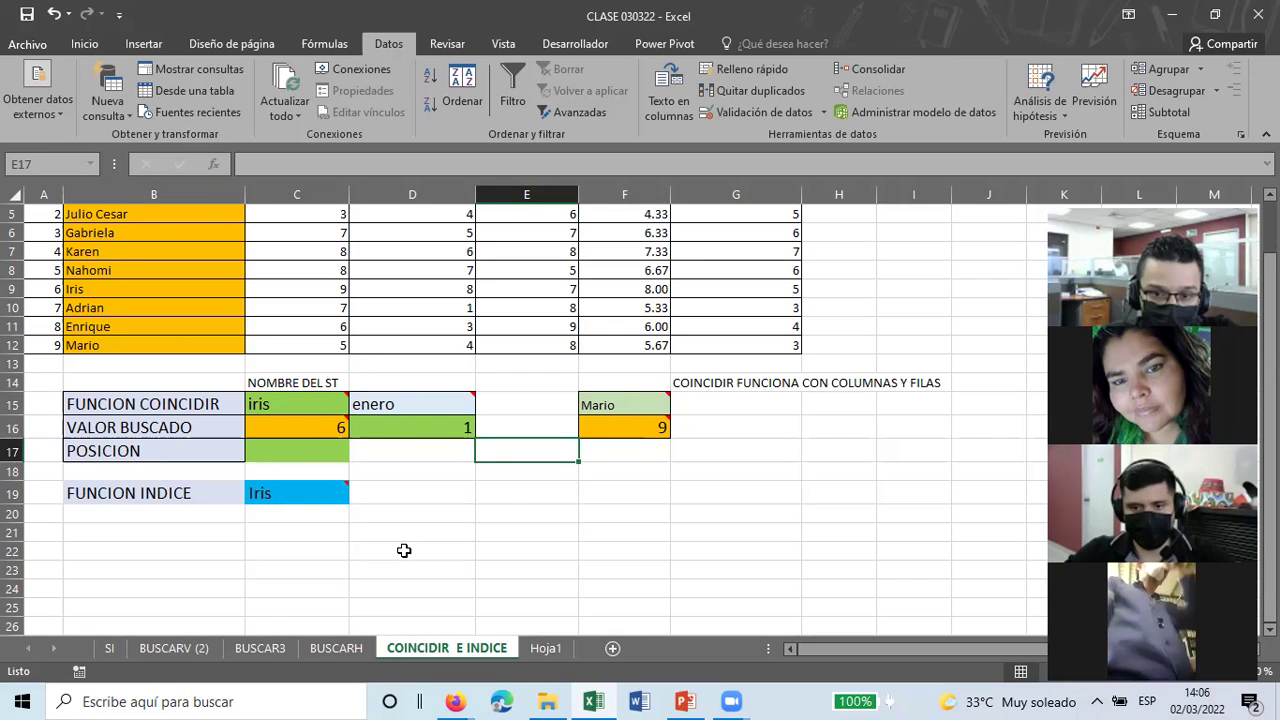
{"action": "left_click", "coordinate": [612, 406]}
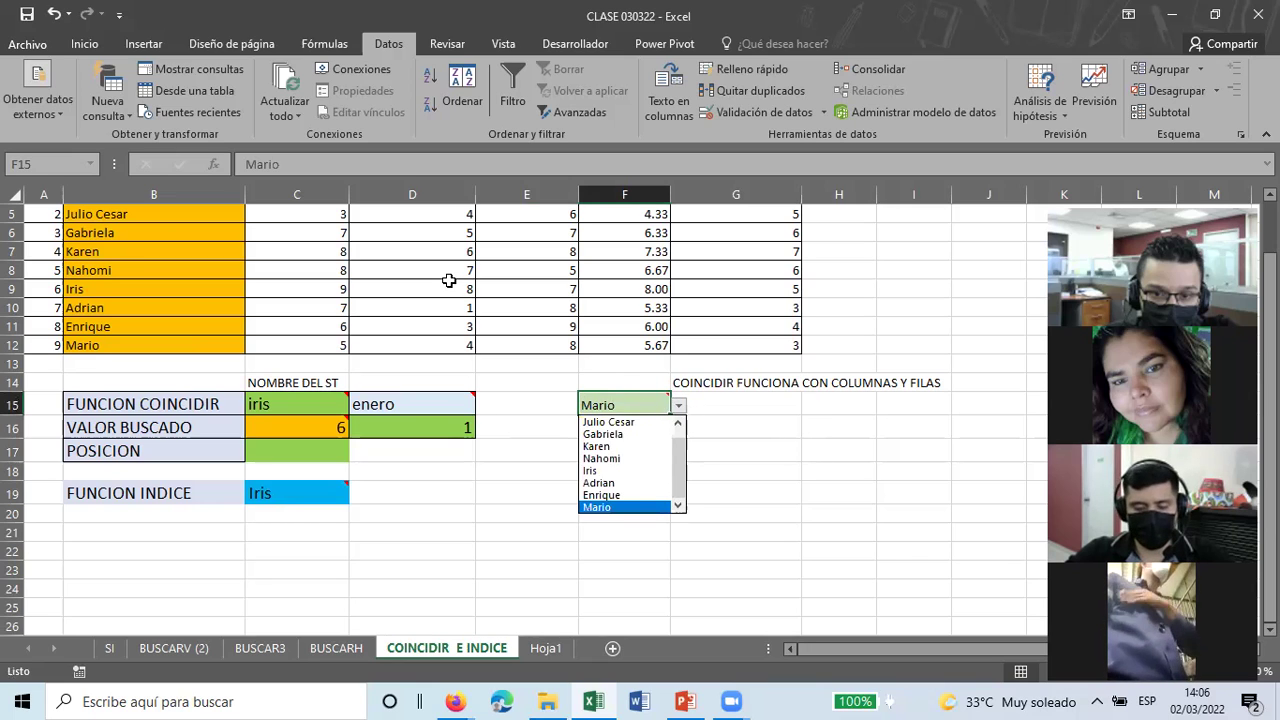
{"action": "scroll", "coordinate": [449, 281], "scroll_direction": "up", "scroll_amount": 2}
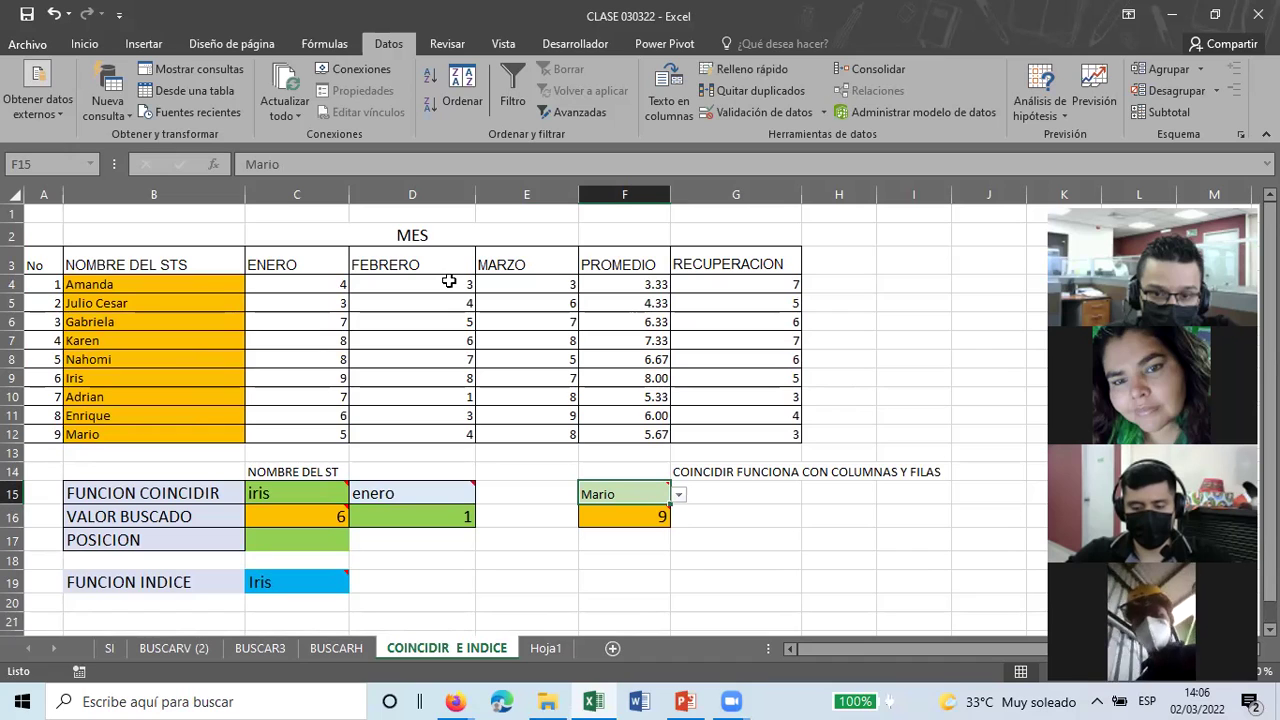
{"action": "scroll", "coordinate": [340, 371], "scroll_direction": "down", "scroll_amount": 1}
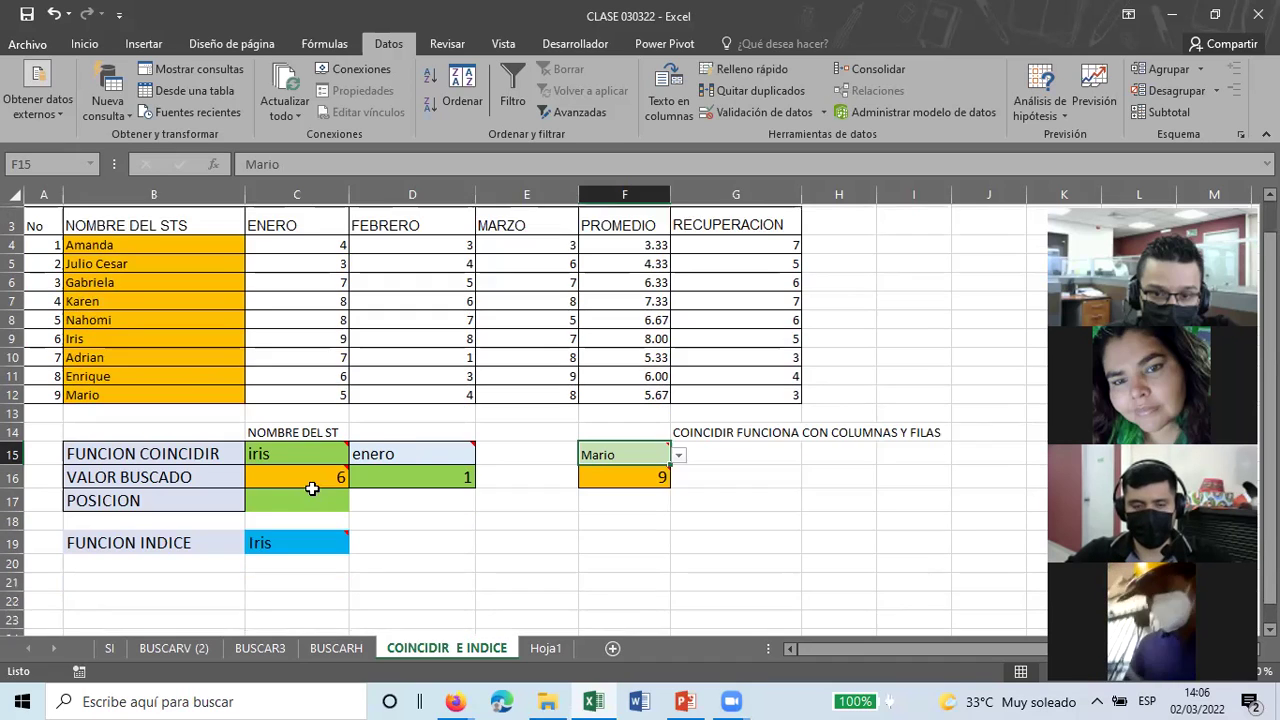
{"action": "left_click", "coordinate": [267, 511]}
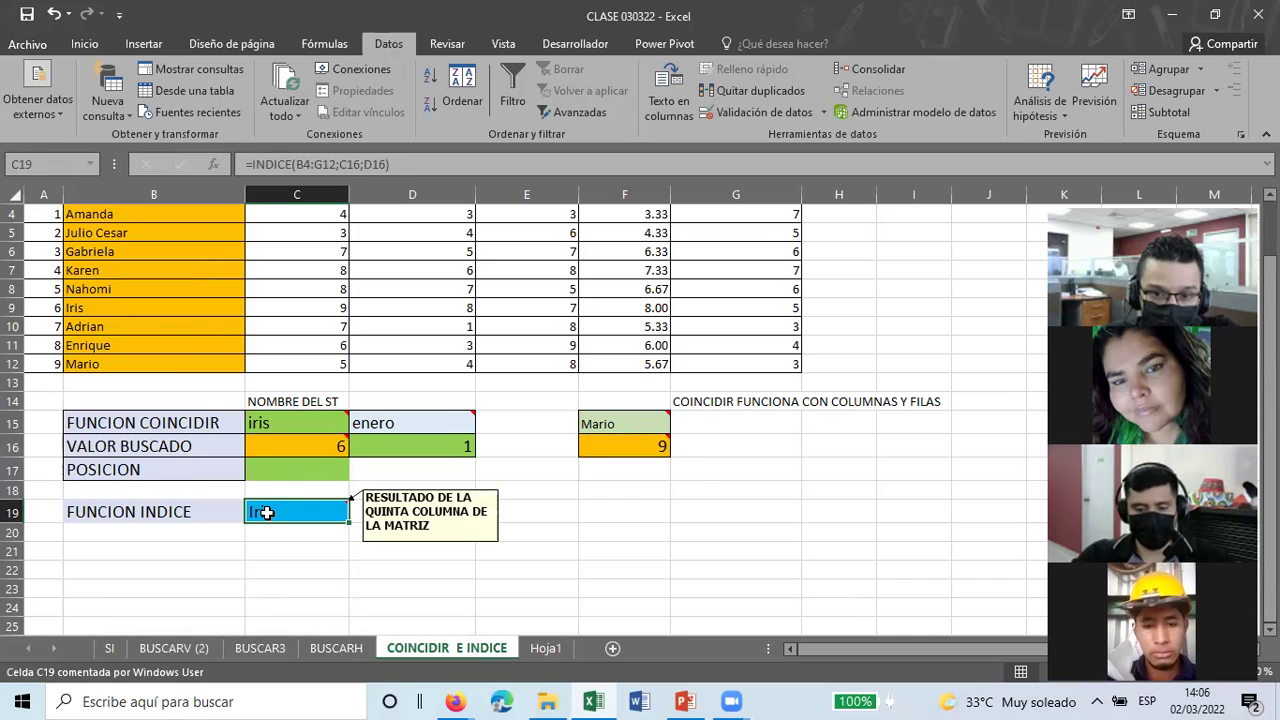
{"action": "left_click", "coordinate": [484, 395]}
{"action": "scroll", "coordinate": [348, 390], "scroll_direction": "up", "scroll_amount": 1}
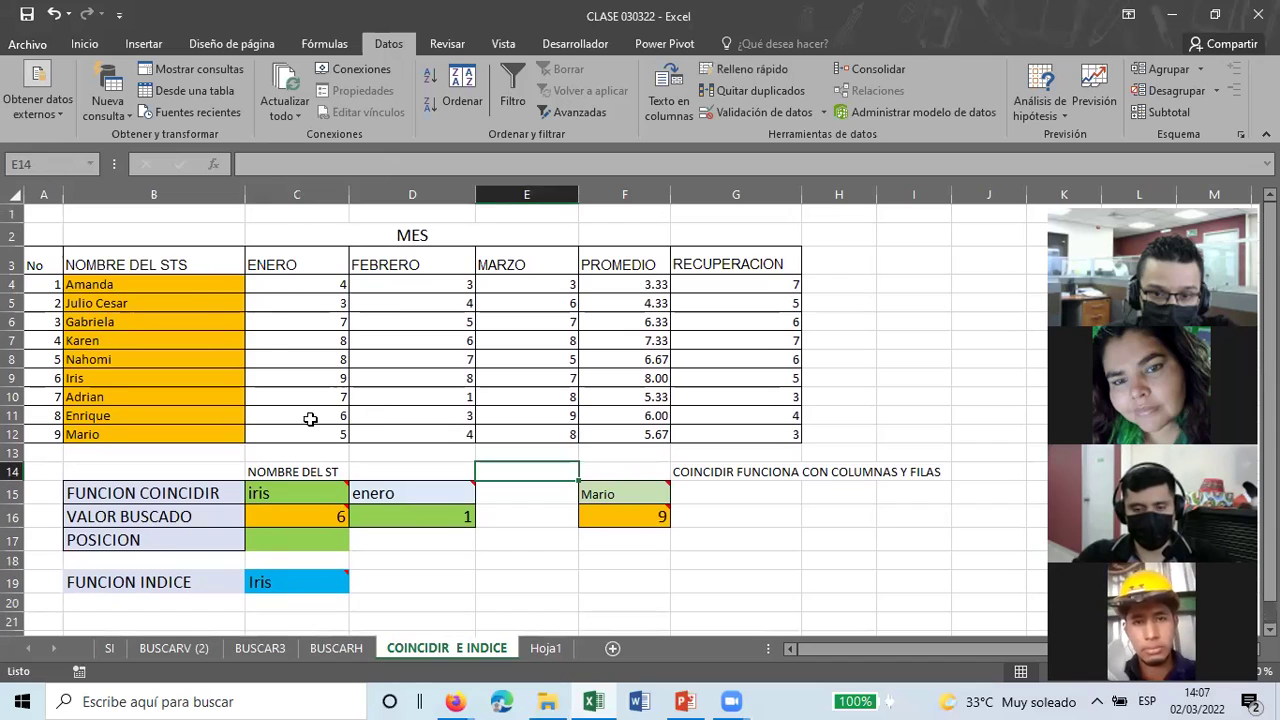
{"action": "left_click", "coordinate": [51, 233]}
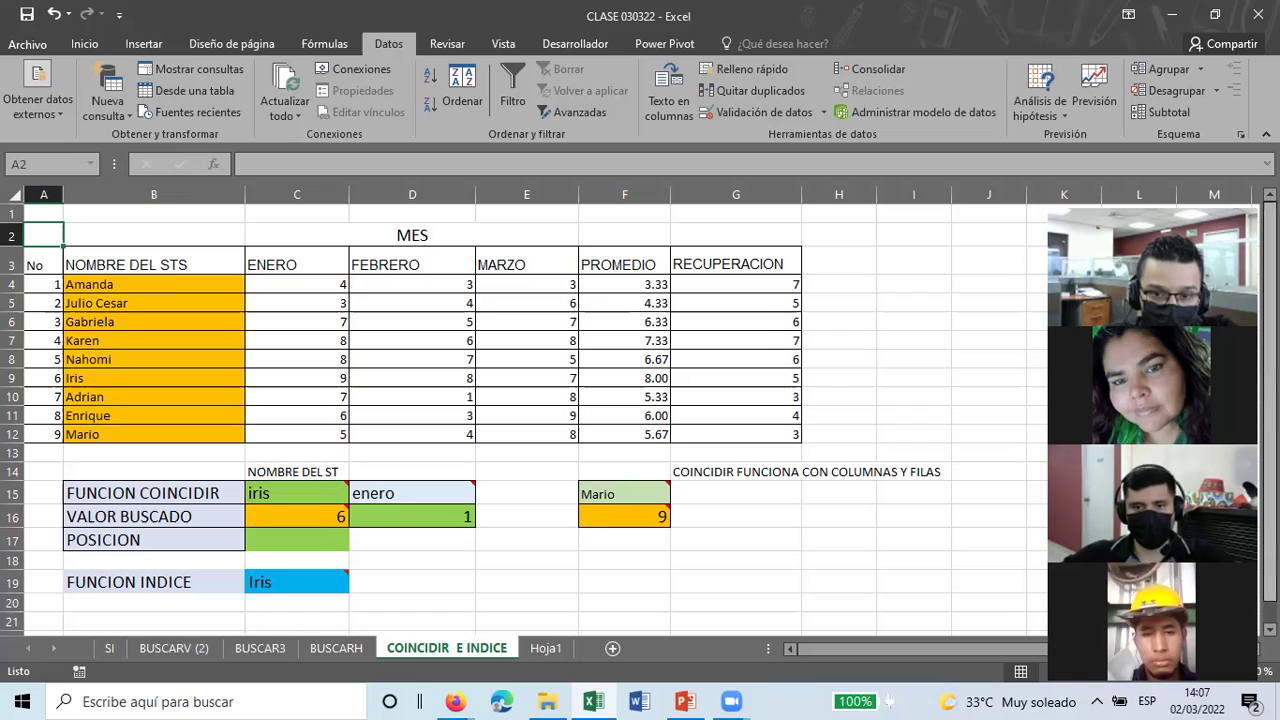
{"action": "scroll", "coordinate": [524, 414], "scroll_direction": "down", "scroll_amount": 1}
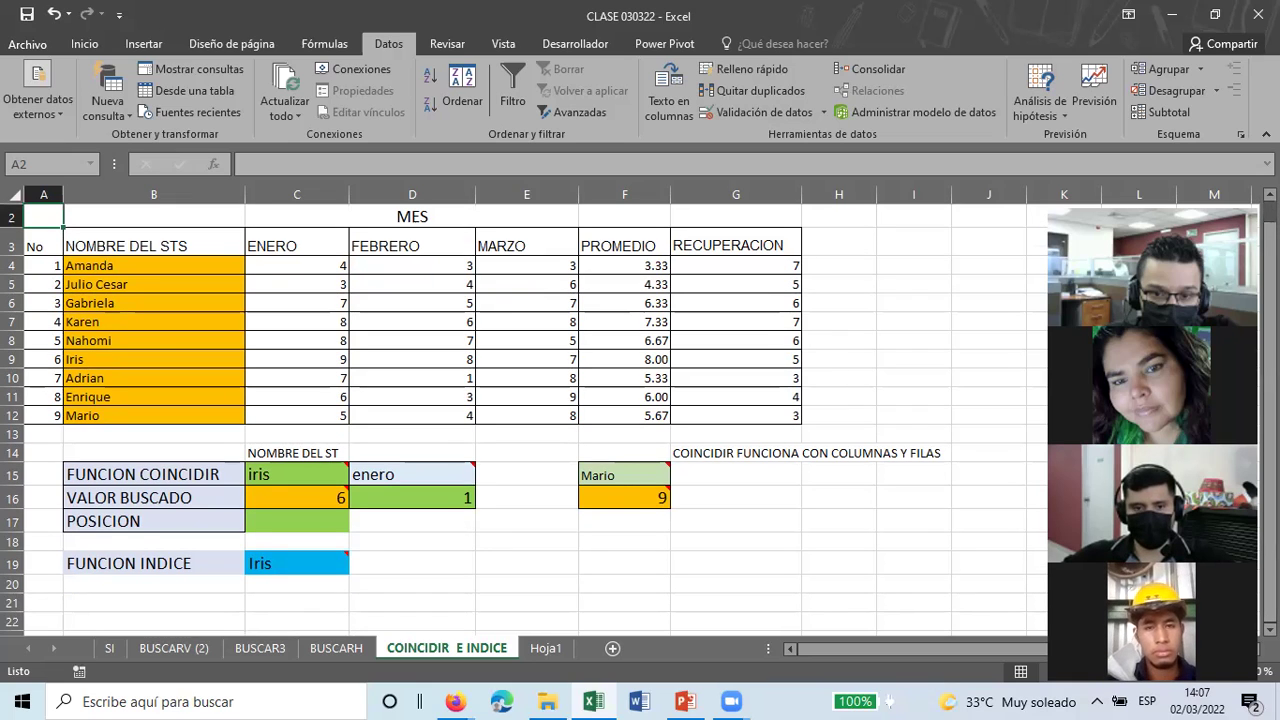